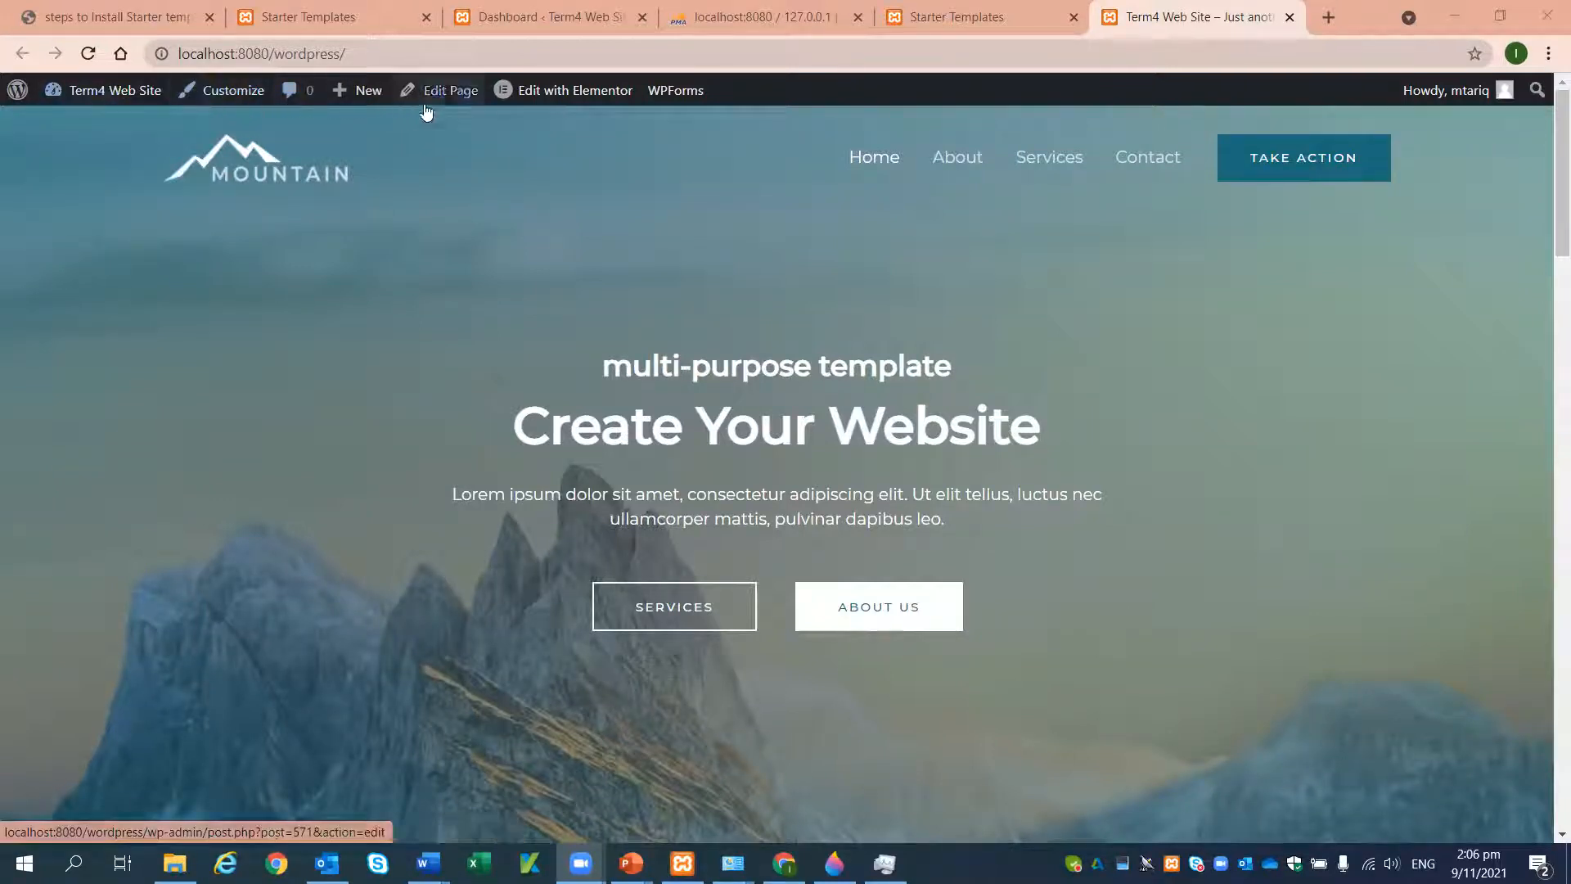
- Open the site's home page for editing with Elementor
{"action": "mouse_move", "coordinate": [566, 94]}
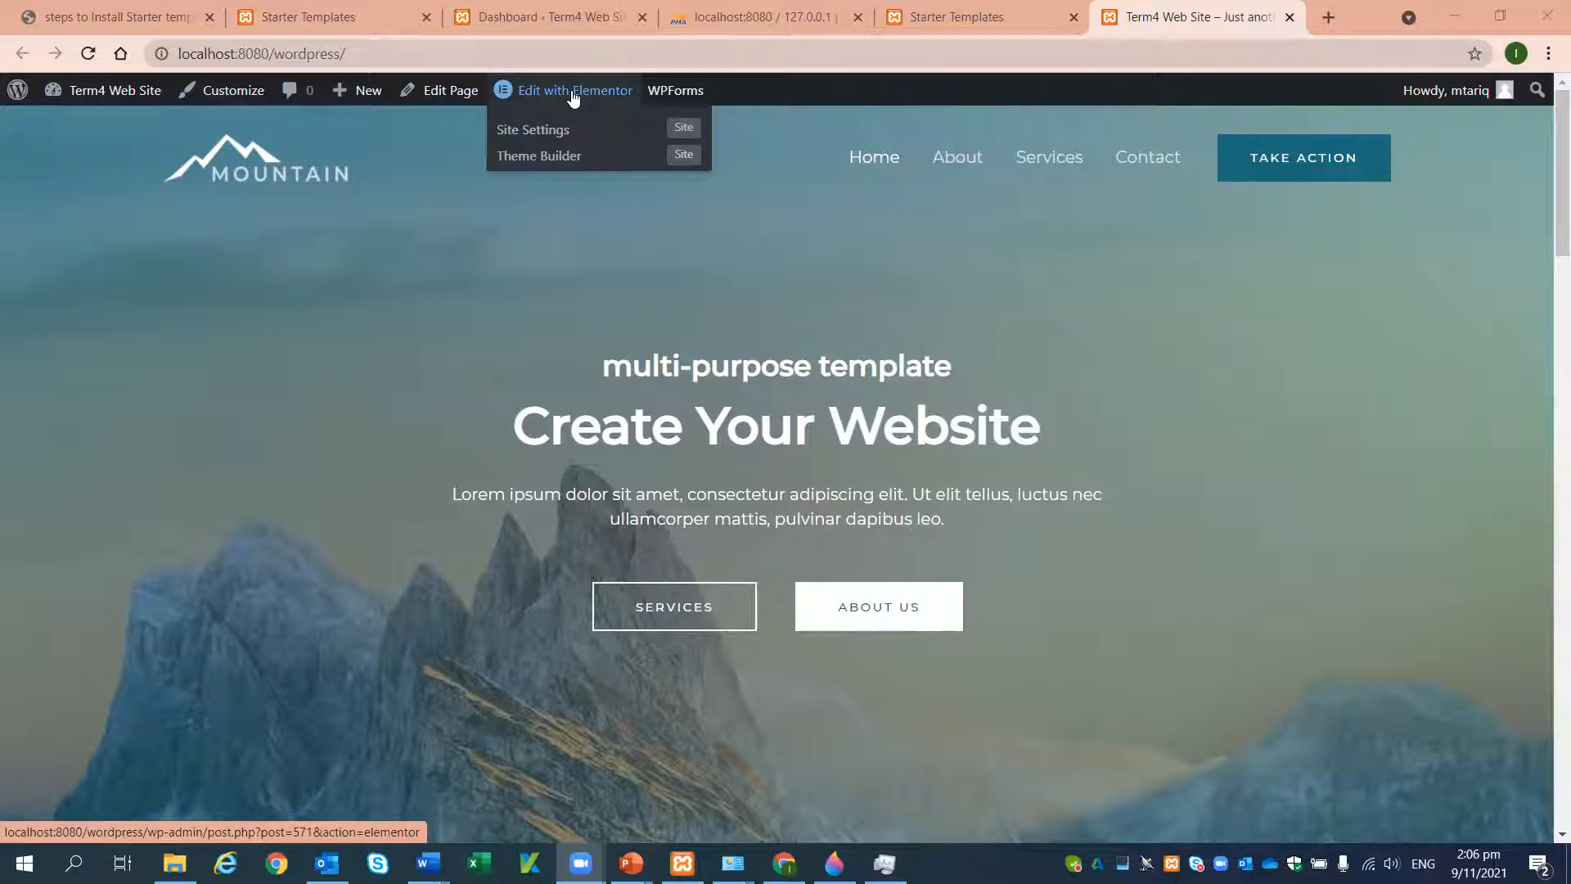
{"action": "left_click", "coordinate": [884, 163]}
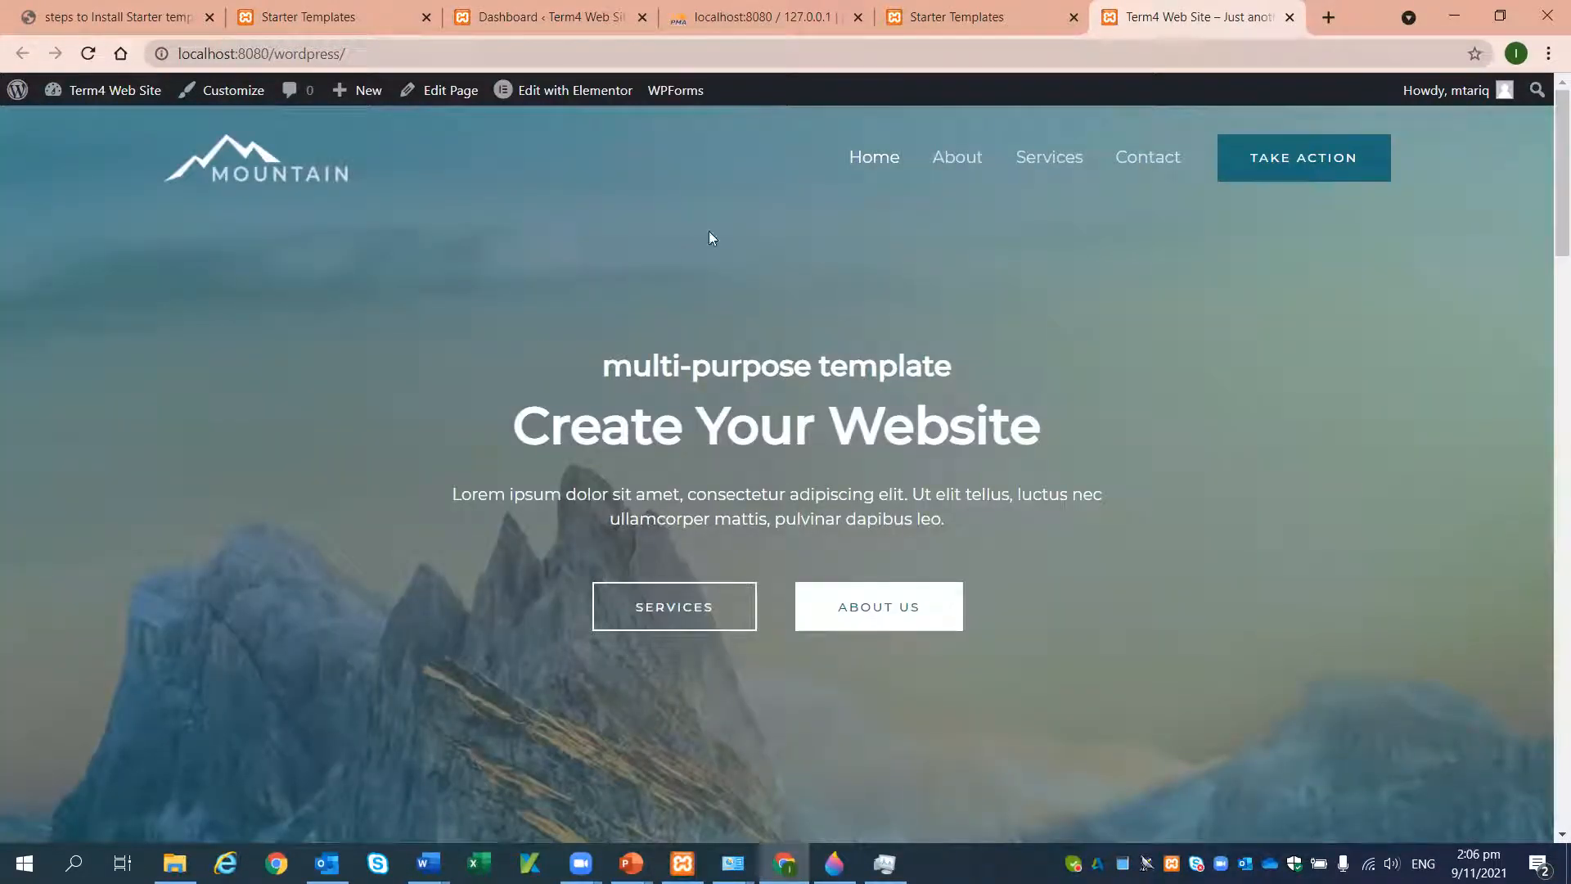
{"action": "left_click", "coordinate": [578, 92]}
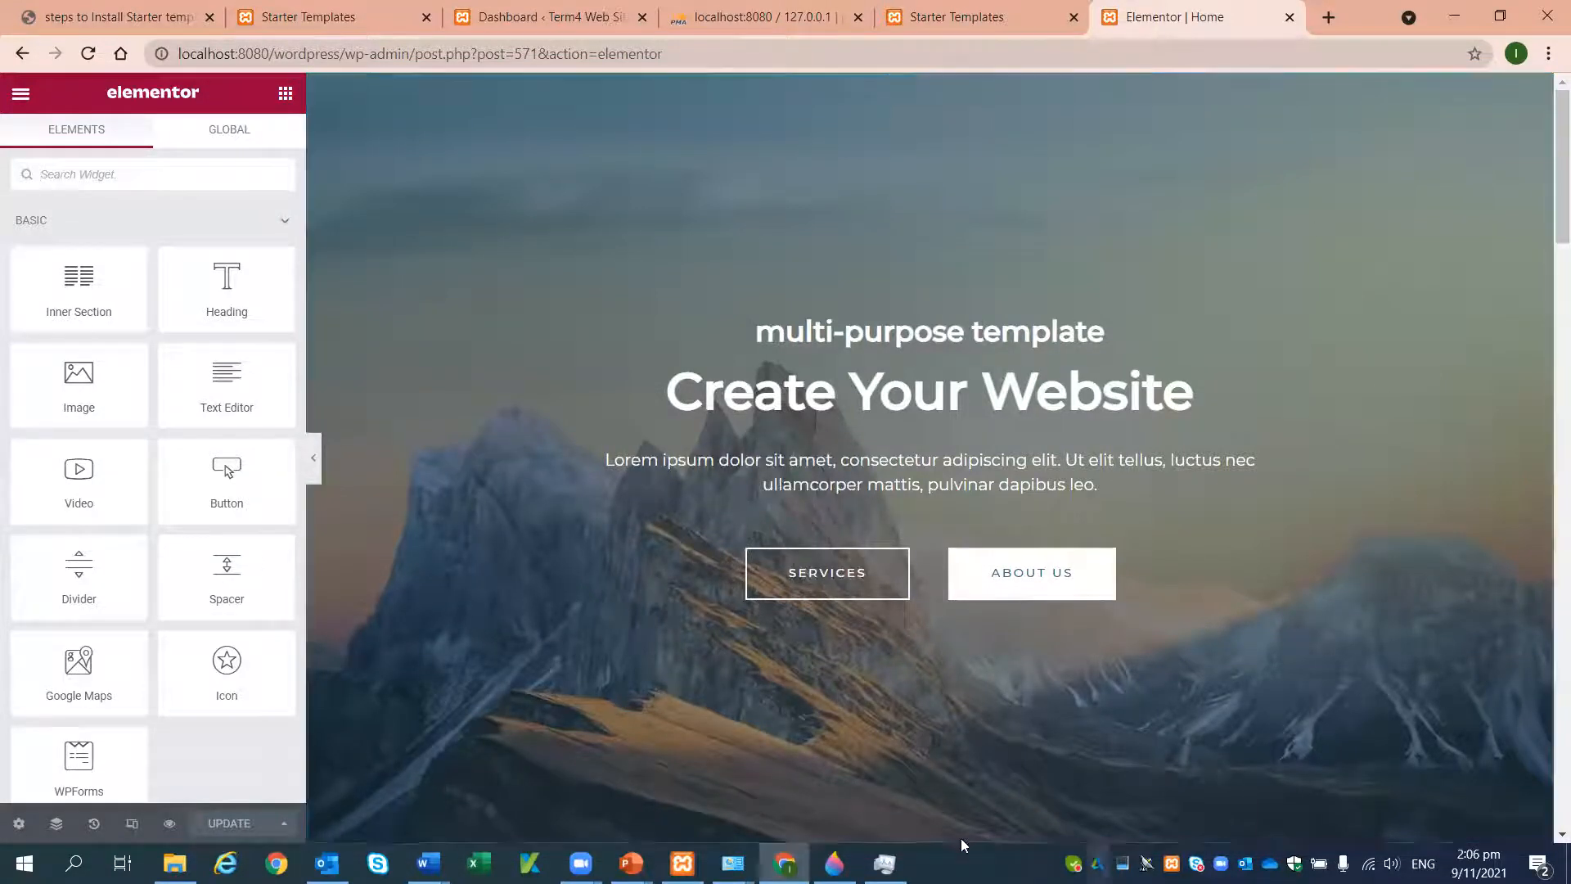
- Look through the home page's sections down to the empty widget area and return to the opening section
{"action": "scroll", "coordinate": [880, 568], "scroll_direction": "down", "scroll_amount": 9}
{"action": "scroll", "coordinate": [874, 571], "scroll_direction": "down", "scroll_amount": 18}
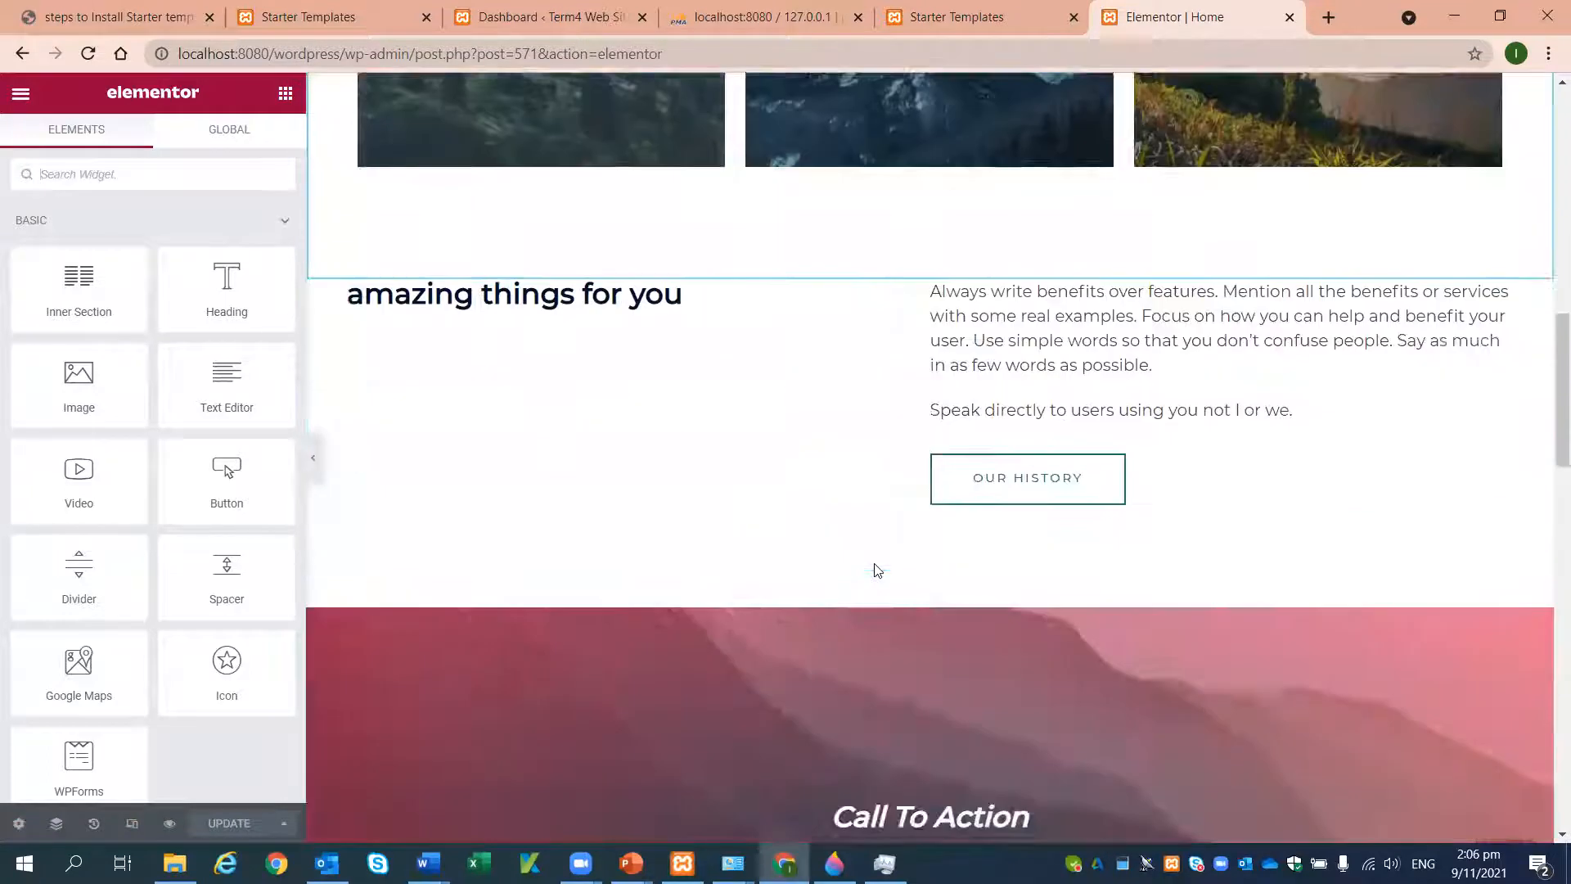
{"action": "scroll", "coordinate": [875, 571], "scroll_direction": "down", "scroll_amount": 7}
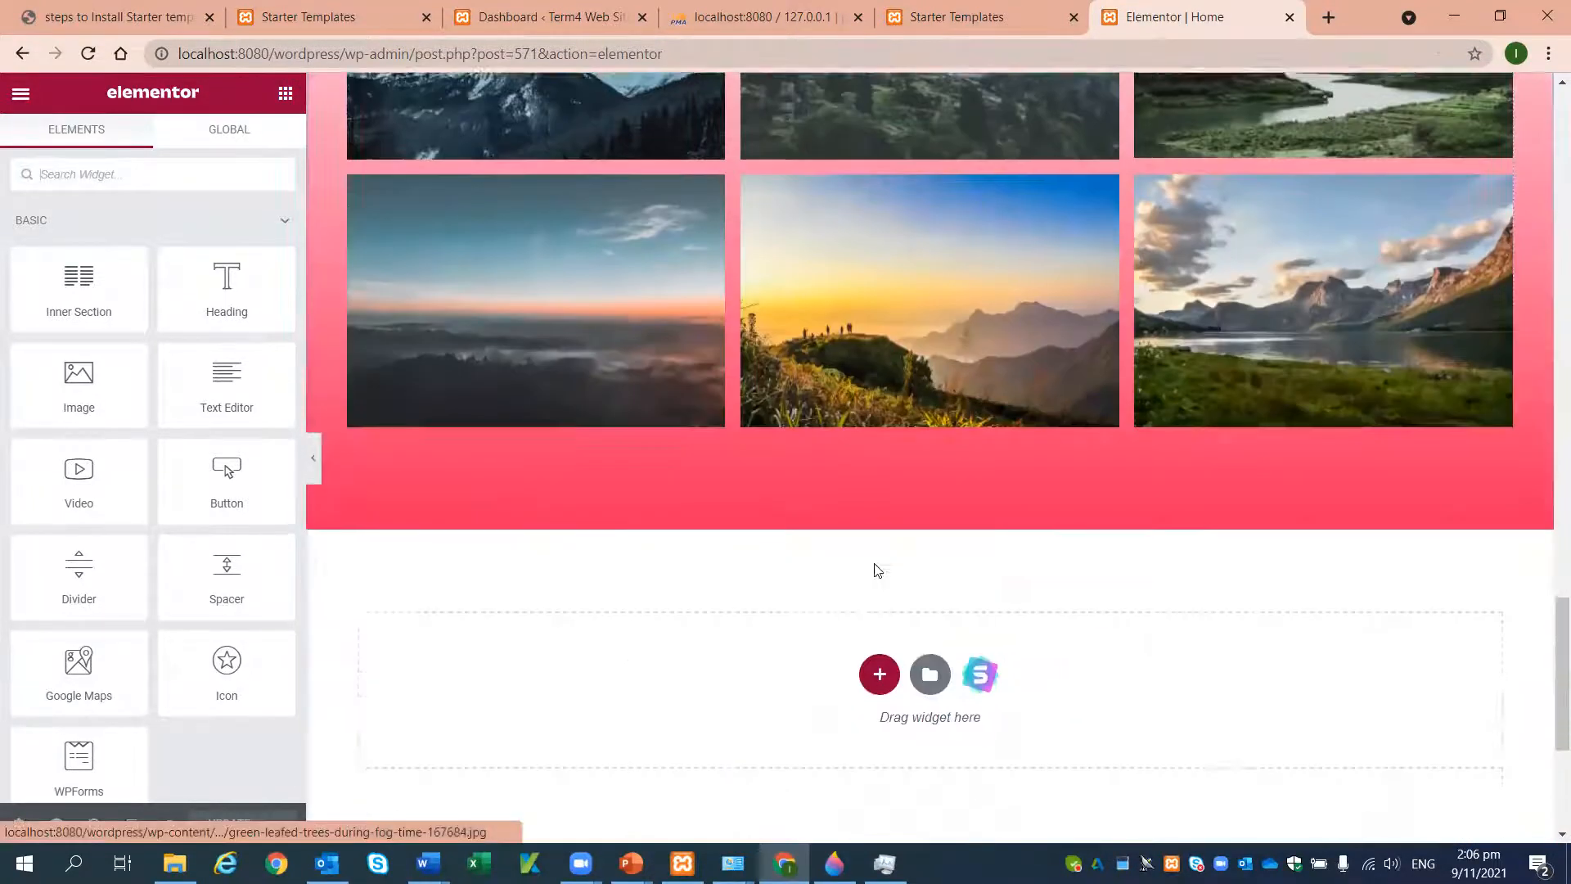
{"action": "scroll", "coordinate": [875, 566], "scroll_direction": "up", "scroll_amount": 10}
{"action": "scroll", "coordinate": [876, 568], "scroll_direction": "up", "scroll_amount": 20}
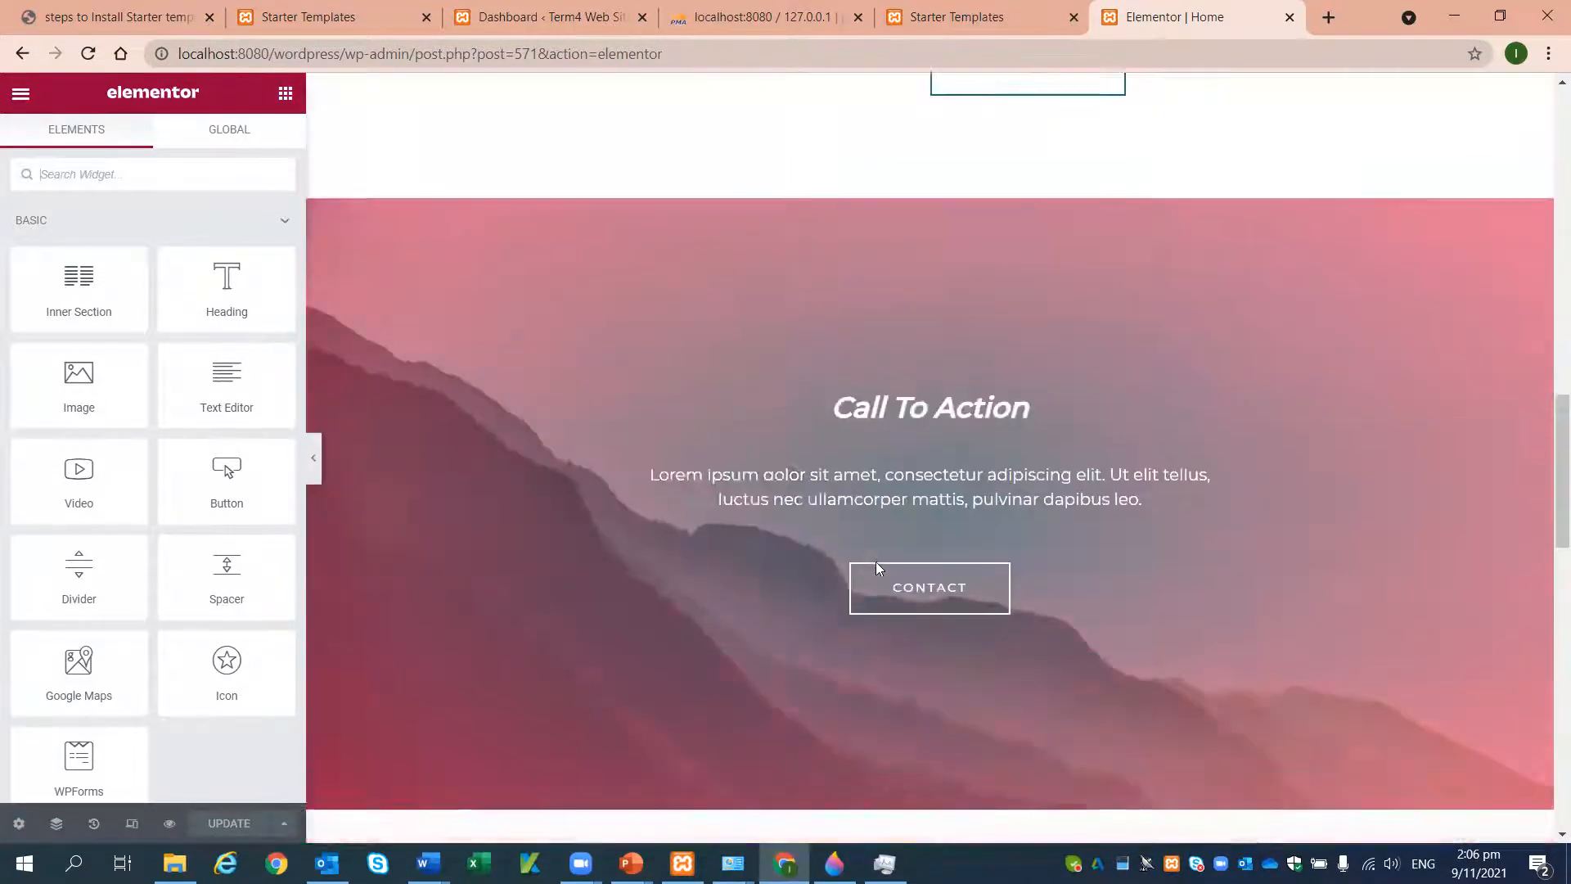
{"action": "scroll", "coordinate": [876, 568], "scroll_direction": "up", "scroll_amount": 3}
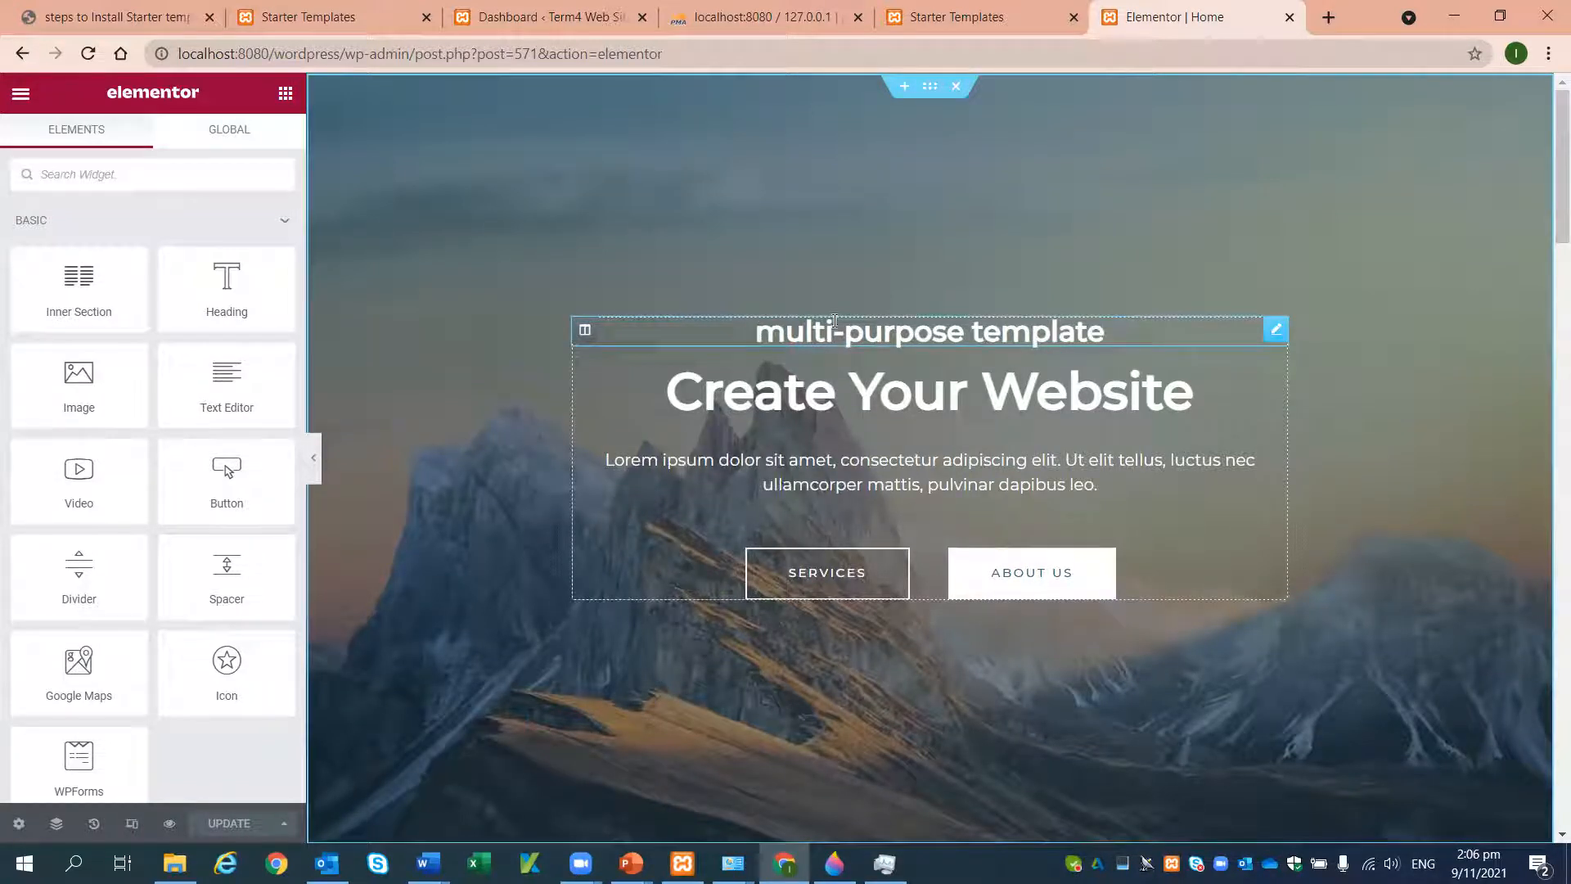
- Clear the text of the "multi-purpose template" heading in the opening section
{"action": "left_click", "coordinate": [758, 334]}
{"action": "left_click_drag", "start_coordinate": [758, 334], "coordinate": [1106, 335]}
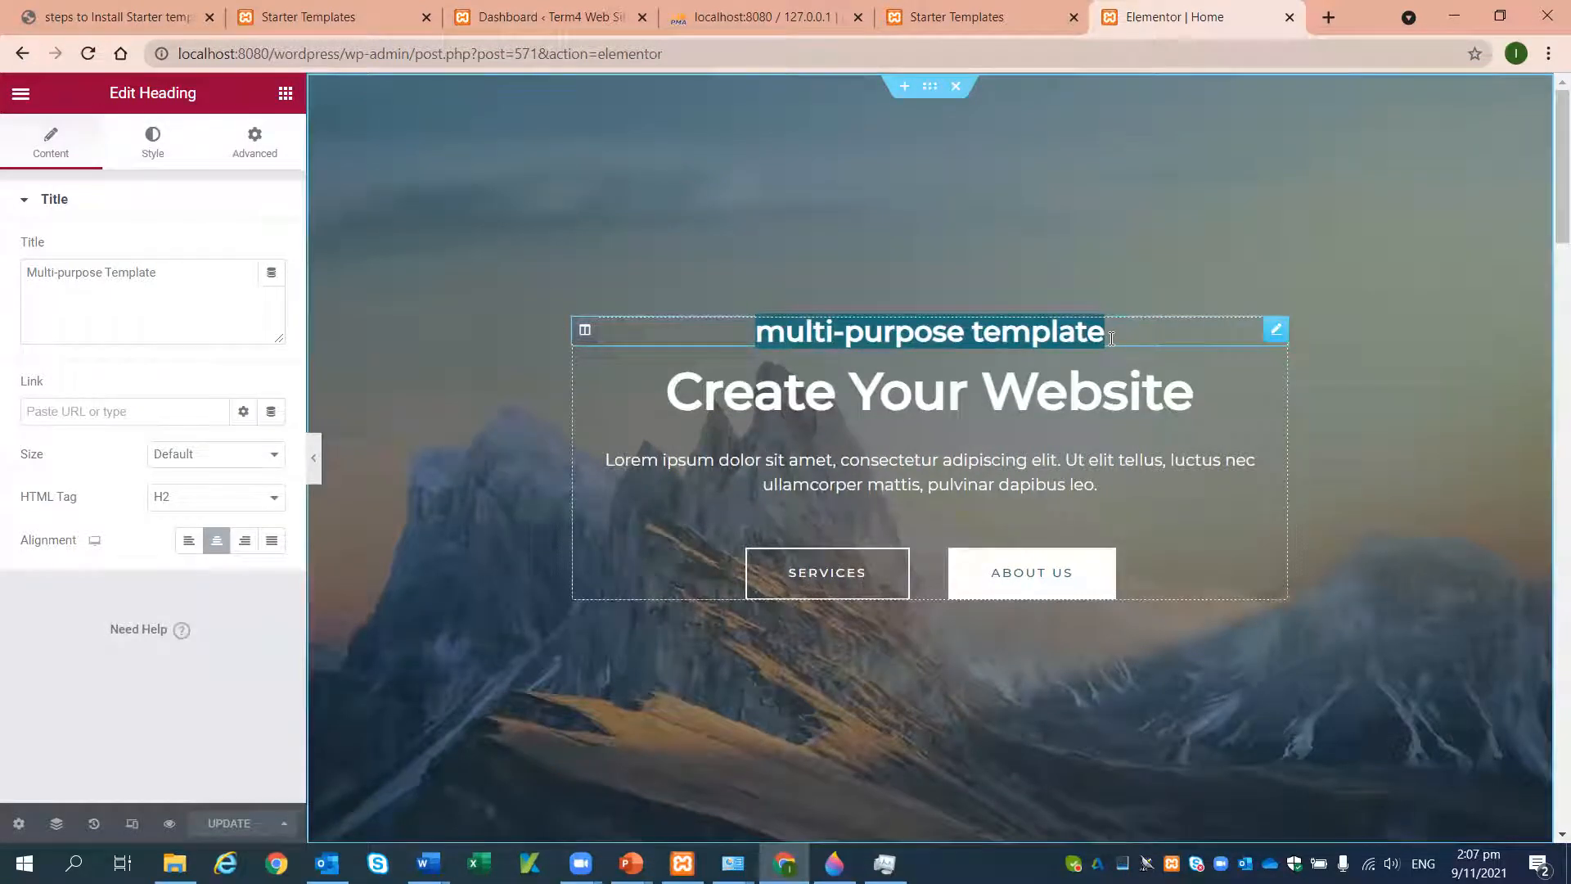
{"action": "key", "text": "BackSpace"}
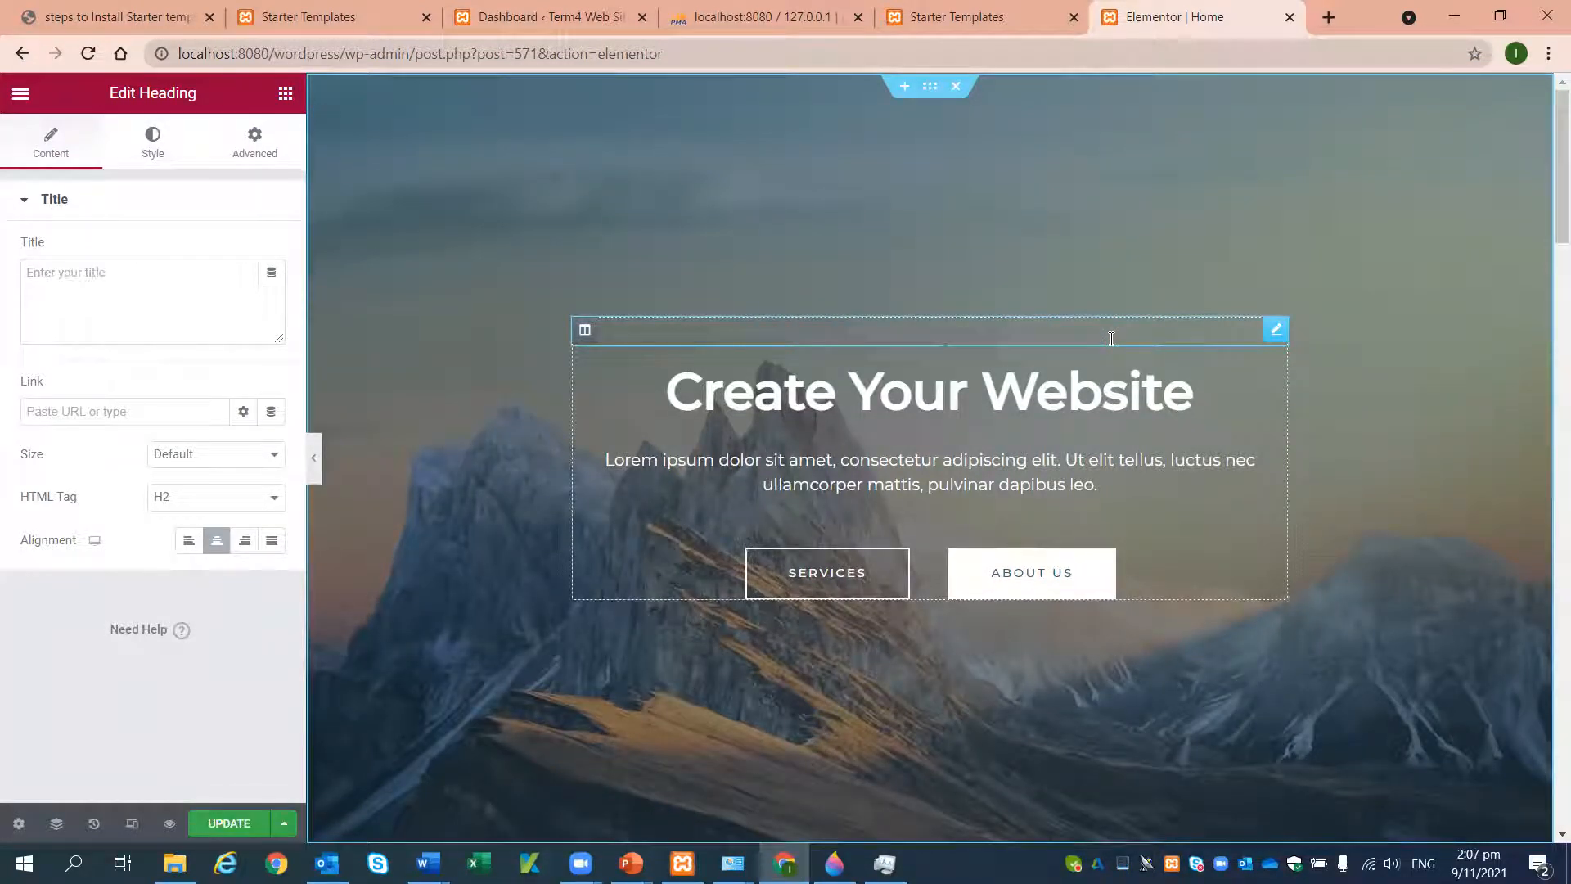
- Replace the main heading "Create Your Website" with "Weddings"
{"action": "left_click", "coordinate": [818, 409]}
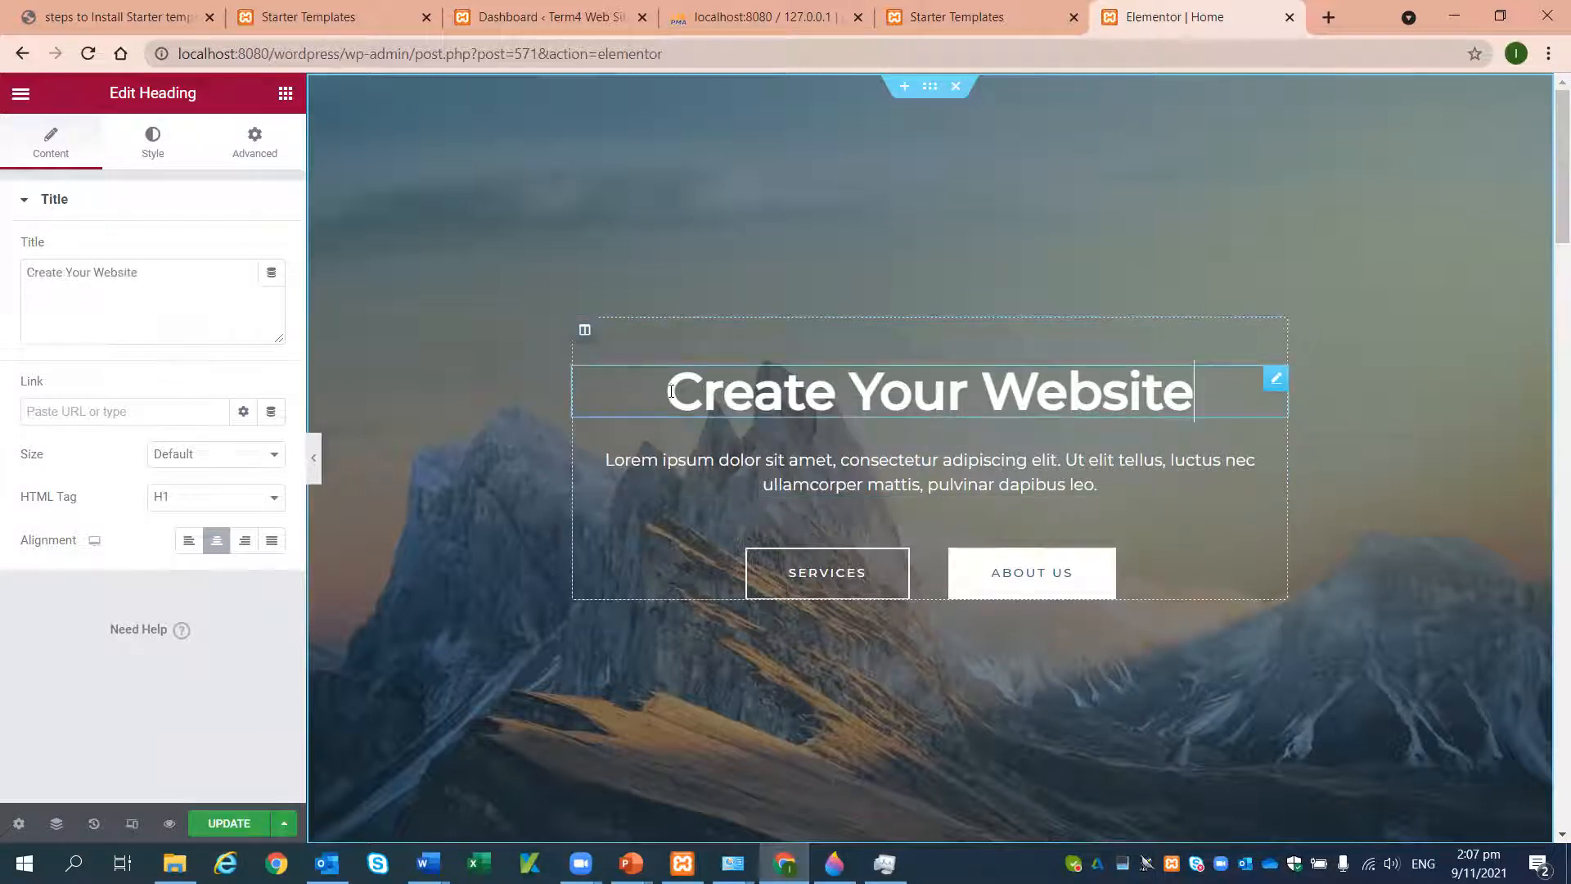
{"action": "left_click_drag", "start_coordinate": [678, 391], "coordinate": [1236, 401]}
{"action": "type", "text": "Wd"}
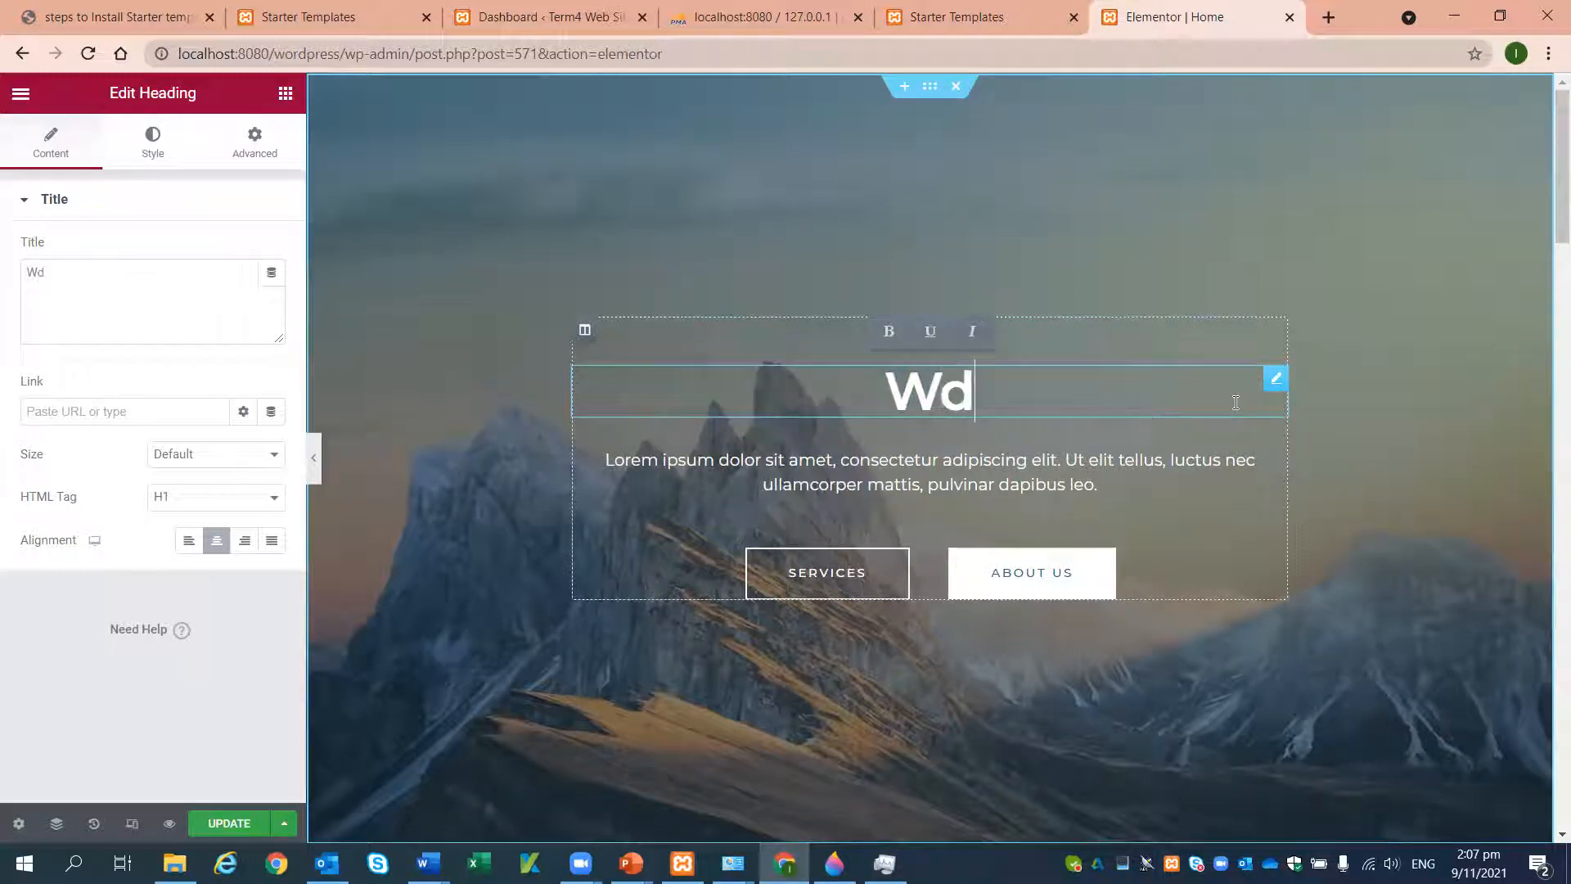
{"action": "key", "text": "BackSpace"}
{"action": "type", "text": "edd"}
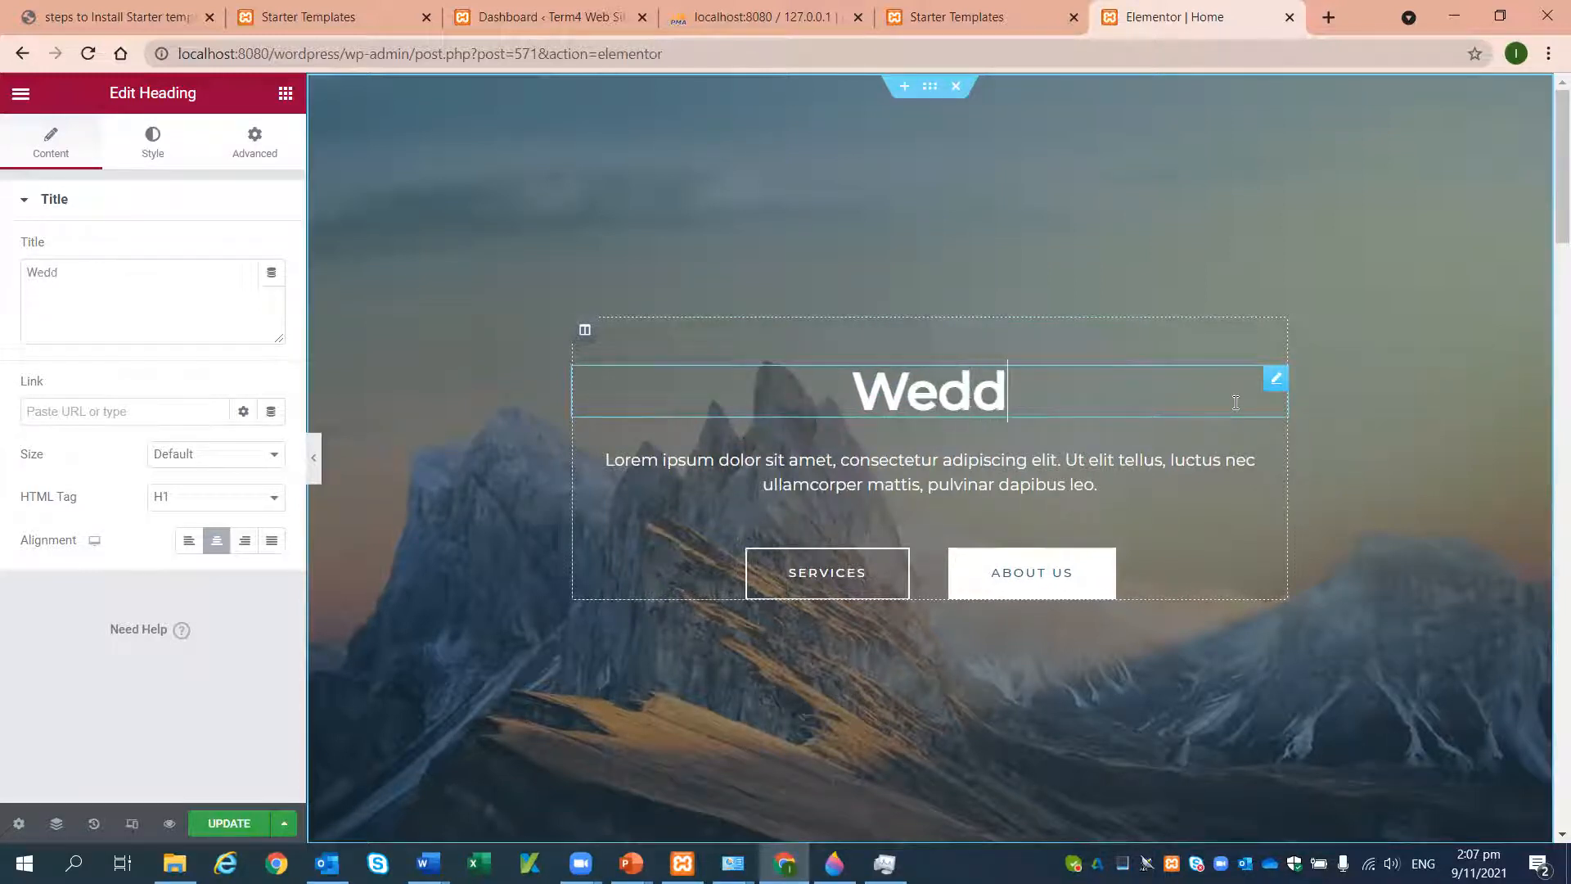
{"action": "type", "text": "ings"}
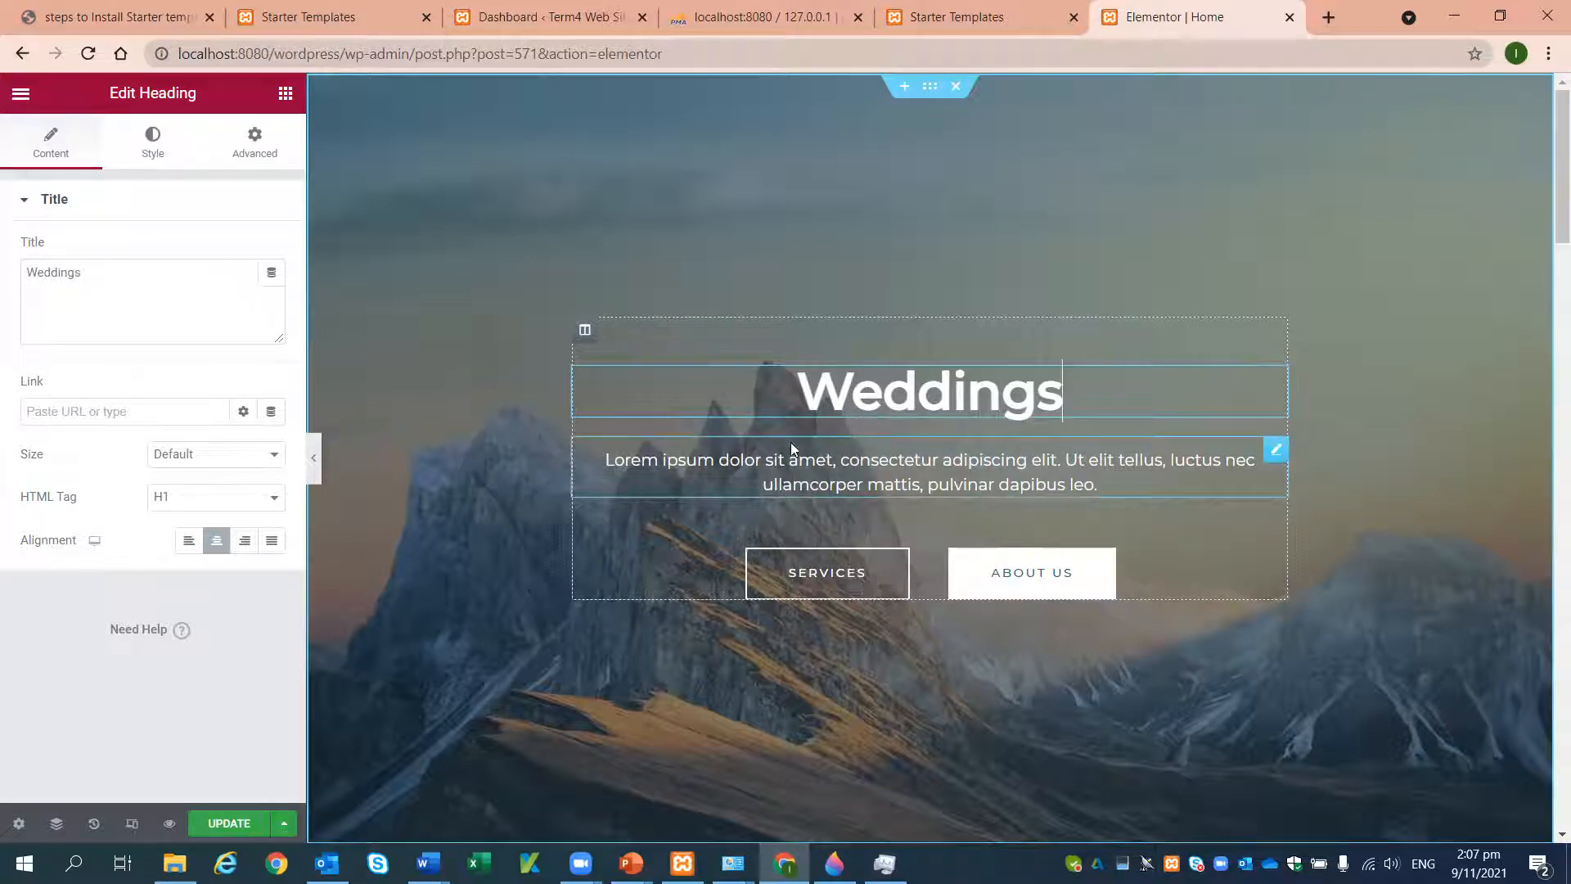
- Replace the placeholder paragraph below the main heading with "This Website is for wedding arrangements"
{"action": "left_click", "coordinate": [1064, 455]}
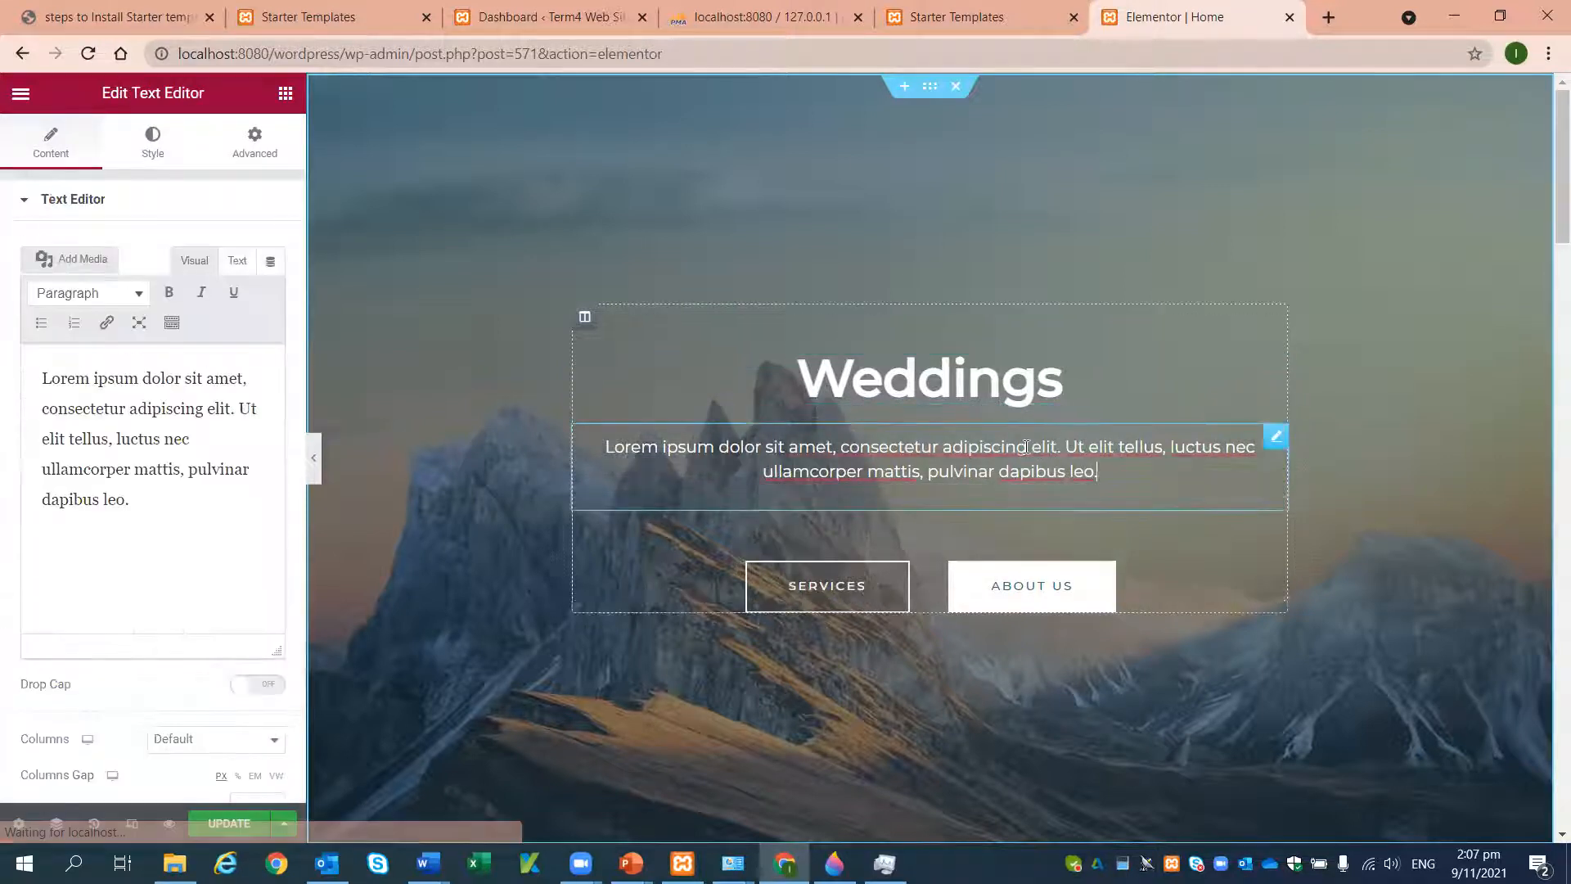
{"action": "left_click", "coordinate": [817, 405]}
{"action": "left_click_drag", "start_coordinate": [799, 390], "coordinate": [1059, 389]}
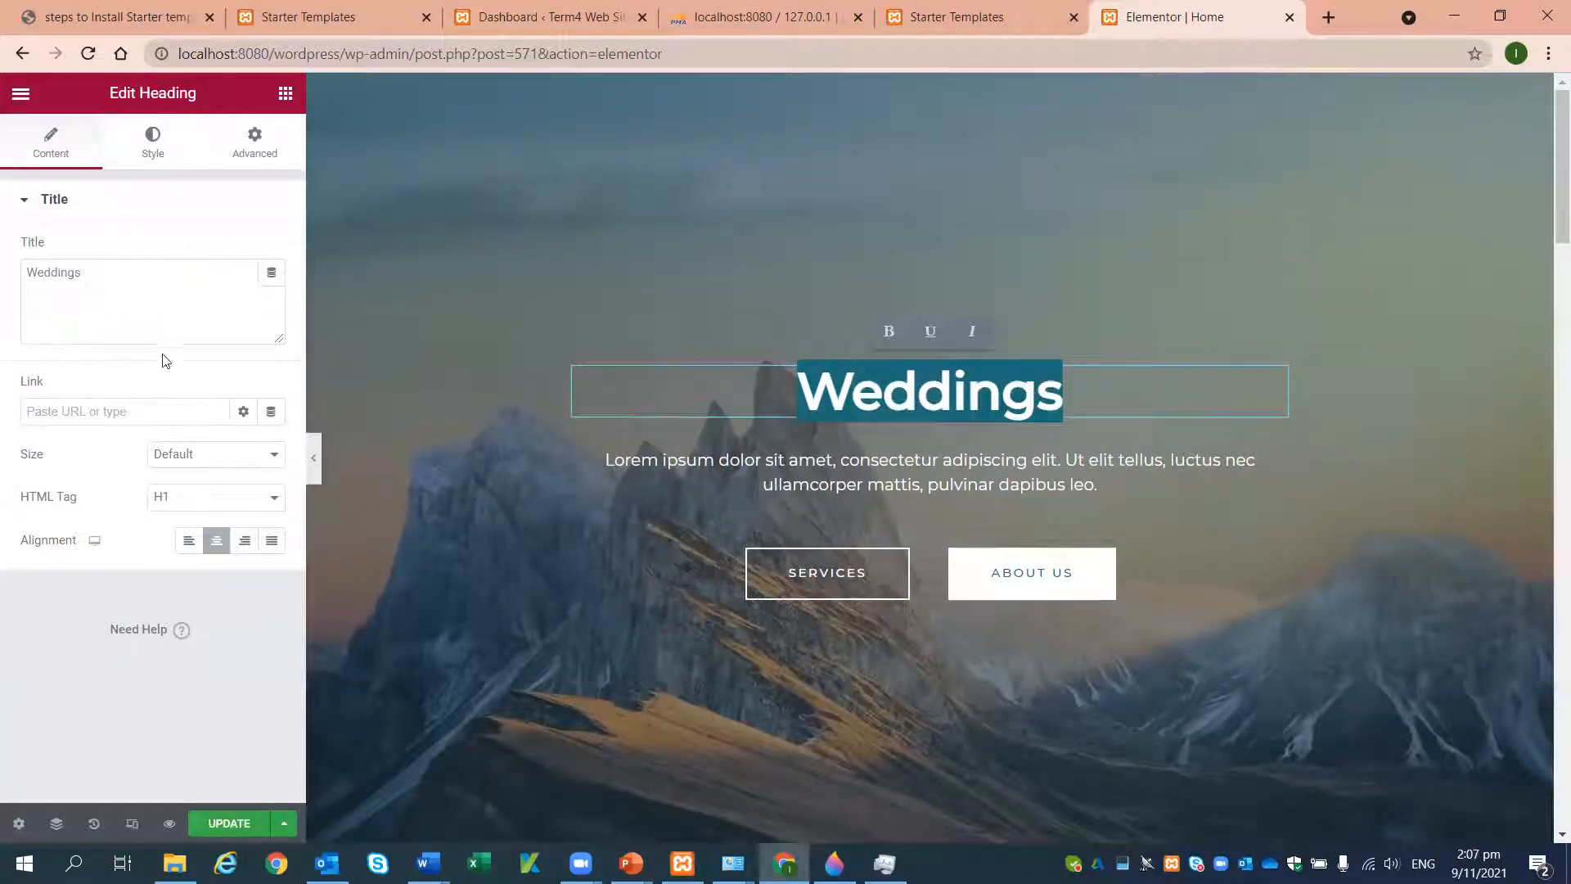
{"action": "left_click", "coordinate": [602, 471]}
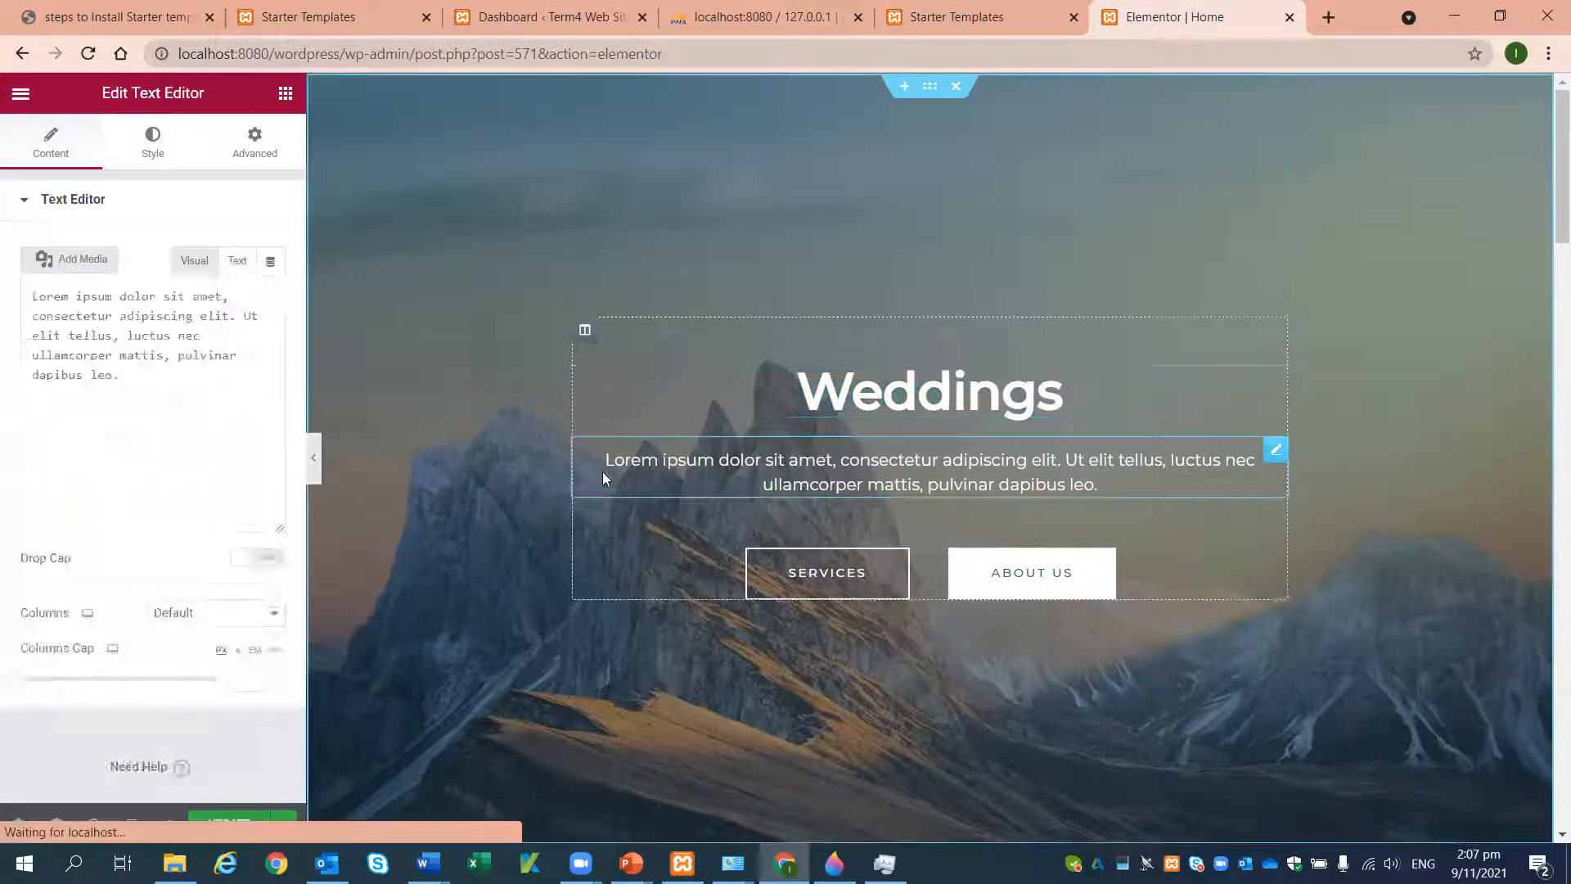
{"action": "left_click_drag", "start_coordinate": [603, 448], "coordinate": [1241, 505]}
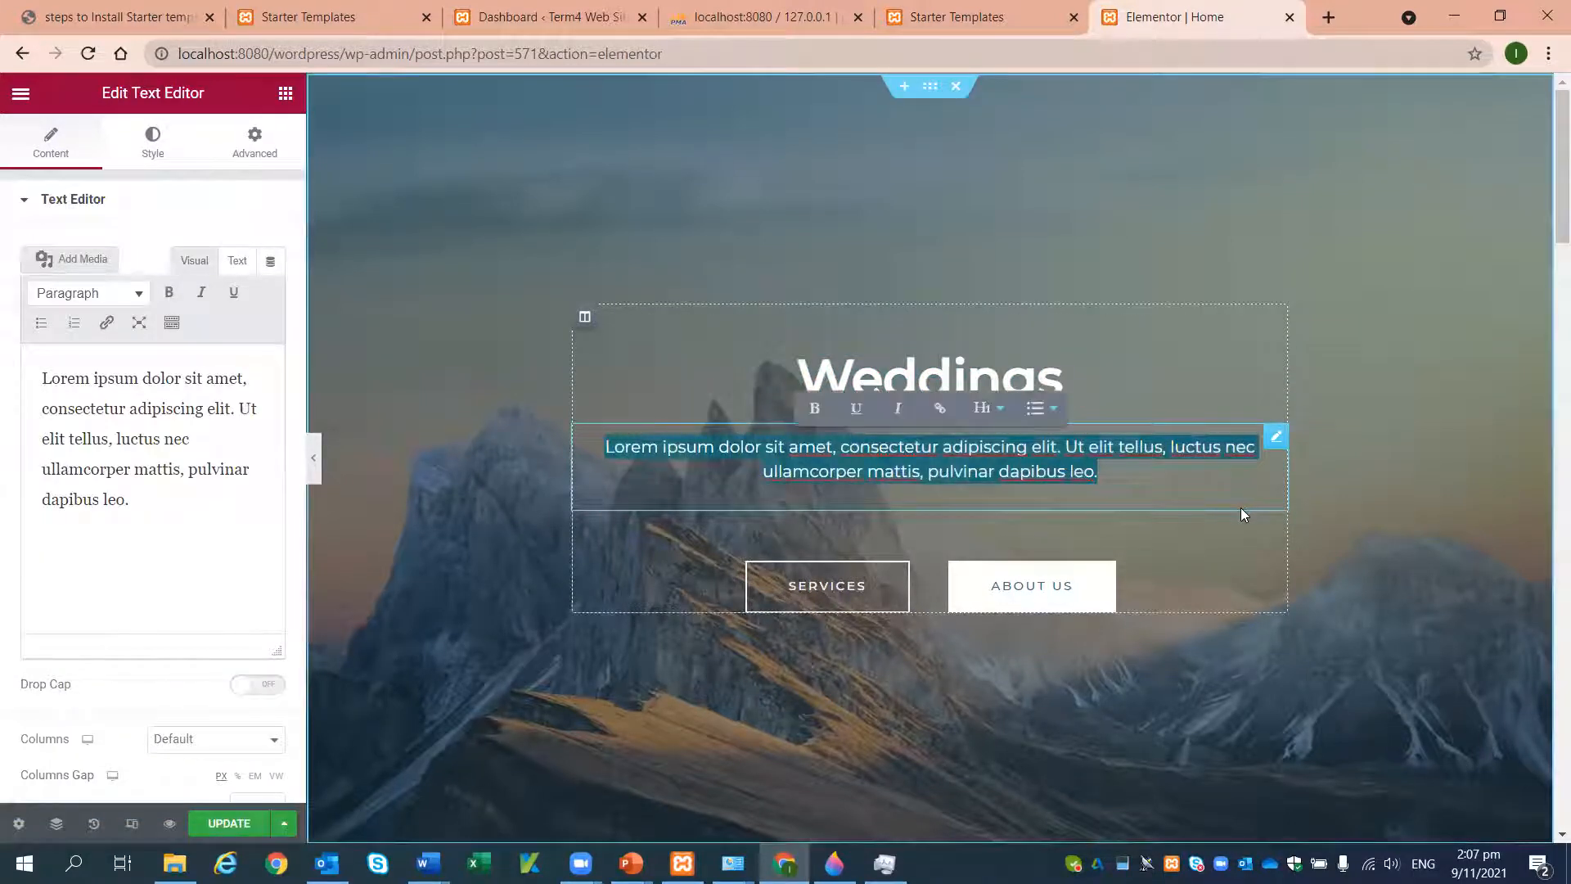
{"action": "type", "text": "This Website"}
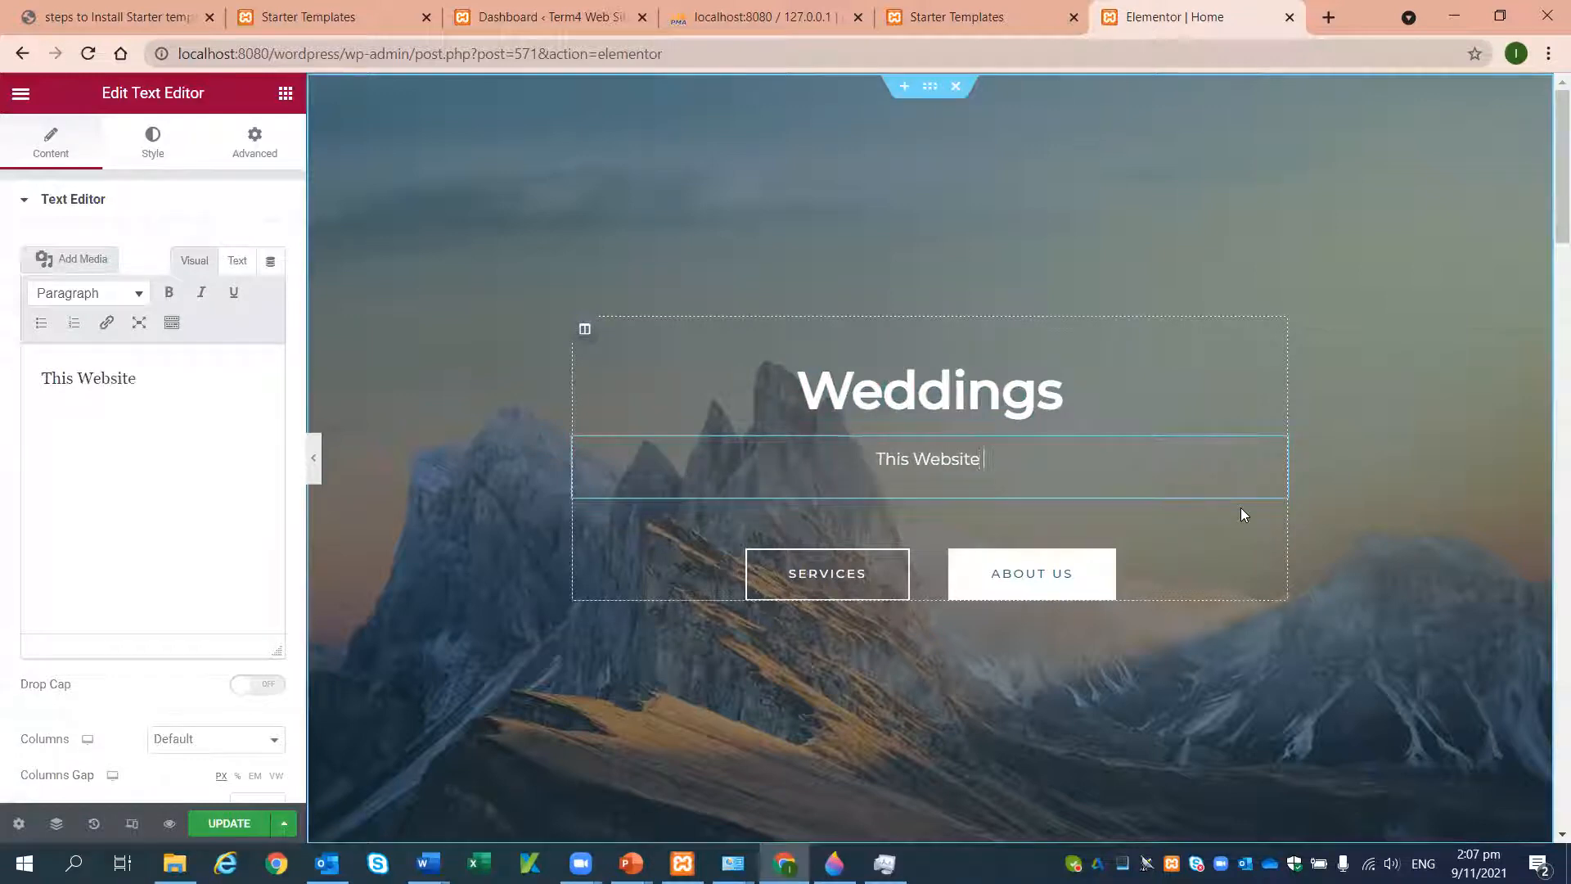
{"action": "type", "text": " is for "}
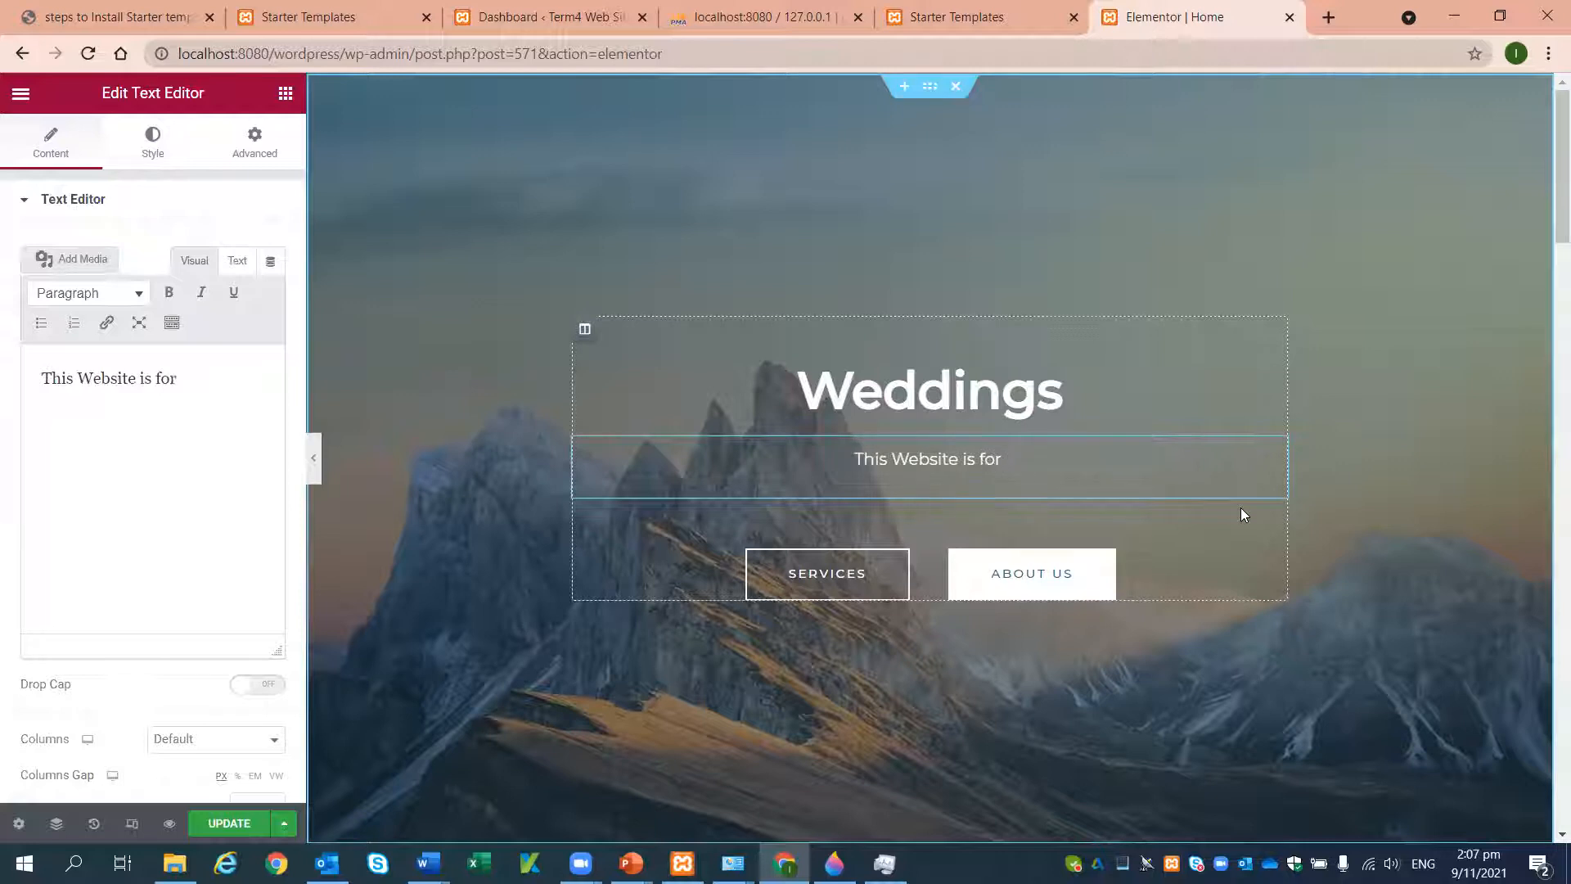
{"action": "type", "text": "c"}
{"action": "key", "text": "BackSpace"}
{"action": "type", "text": "wedding arrangements"}
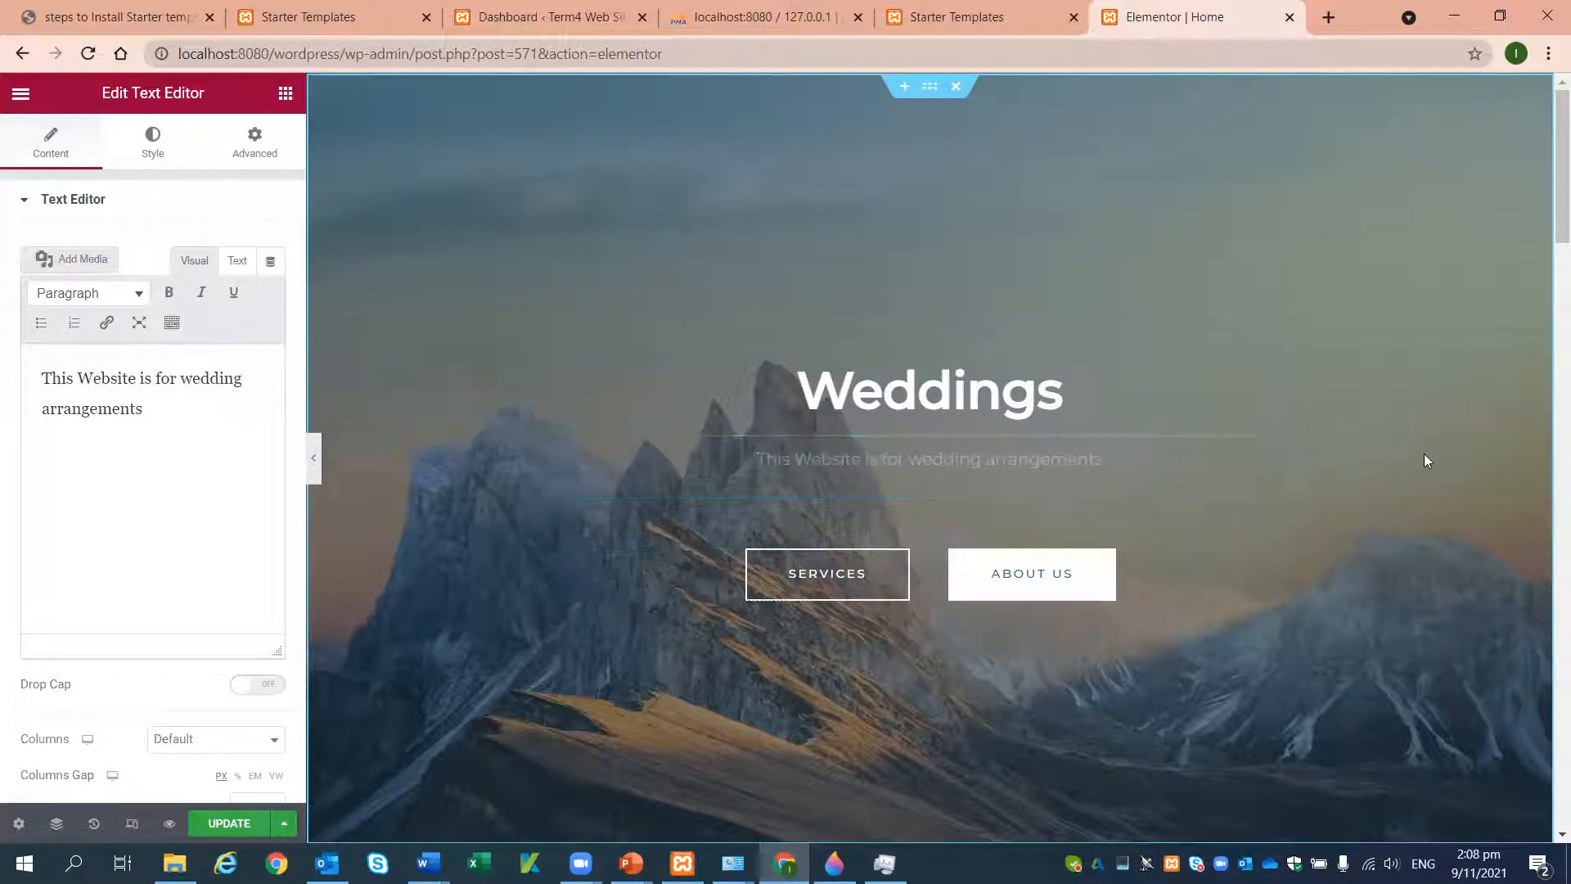
- Try the Large and Medium sizes on the "Weddings" heading, restore the Default size and keep the H1 HTML tag
{"action": "left_click", "coordinate": [777, 397]}
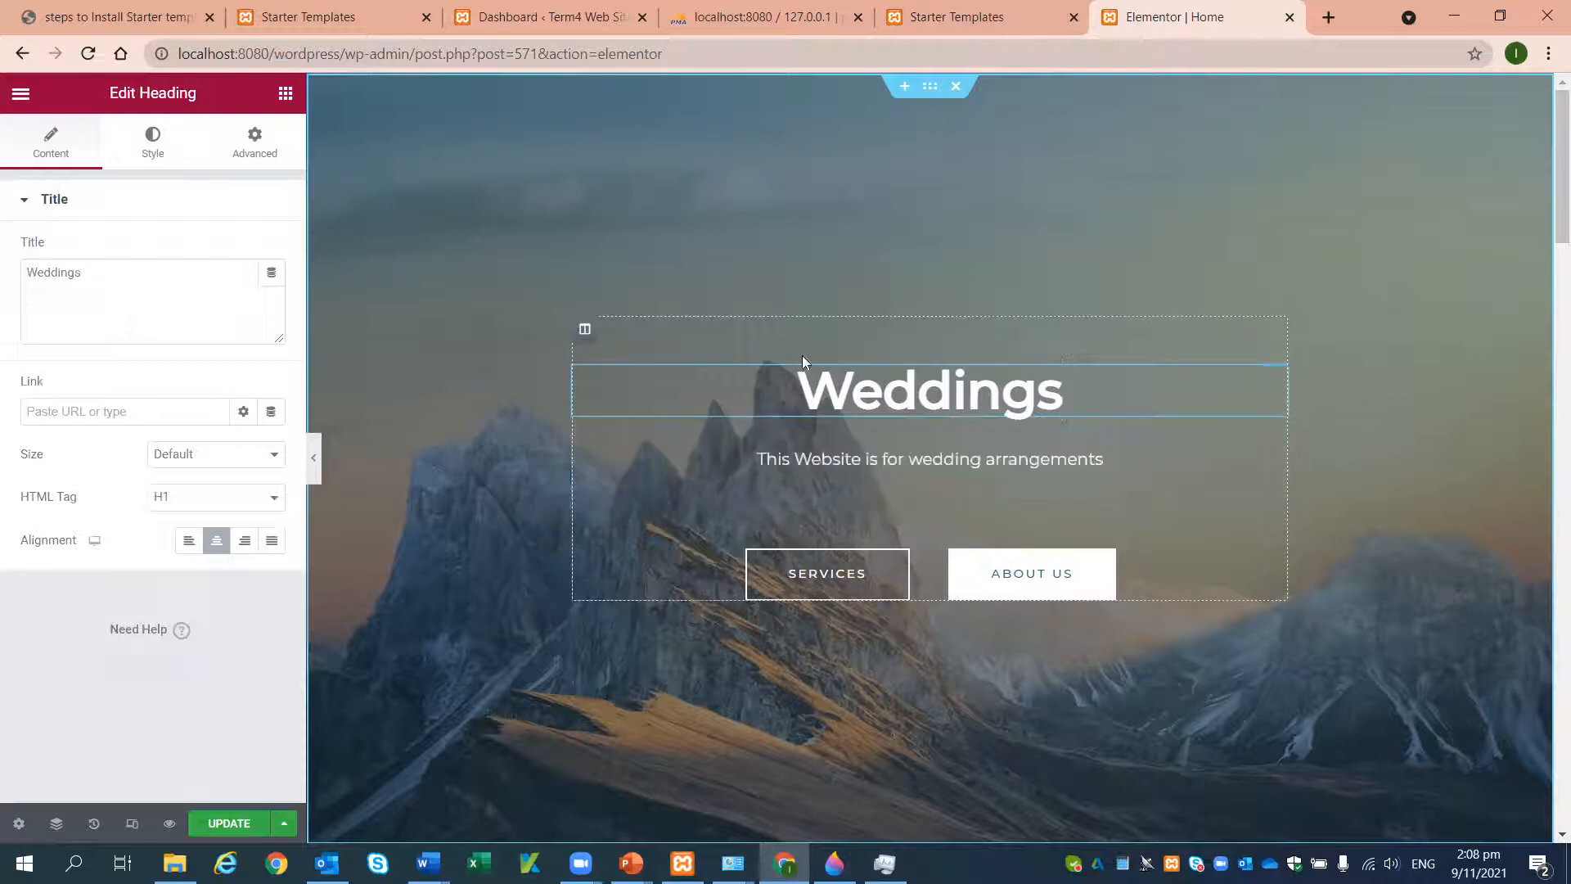
{"action": "left_click_drag", "start_coordinate": [800, 384], "coordinate": [1064, 391]}
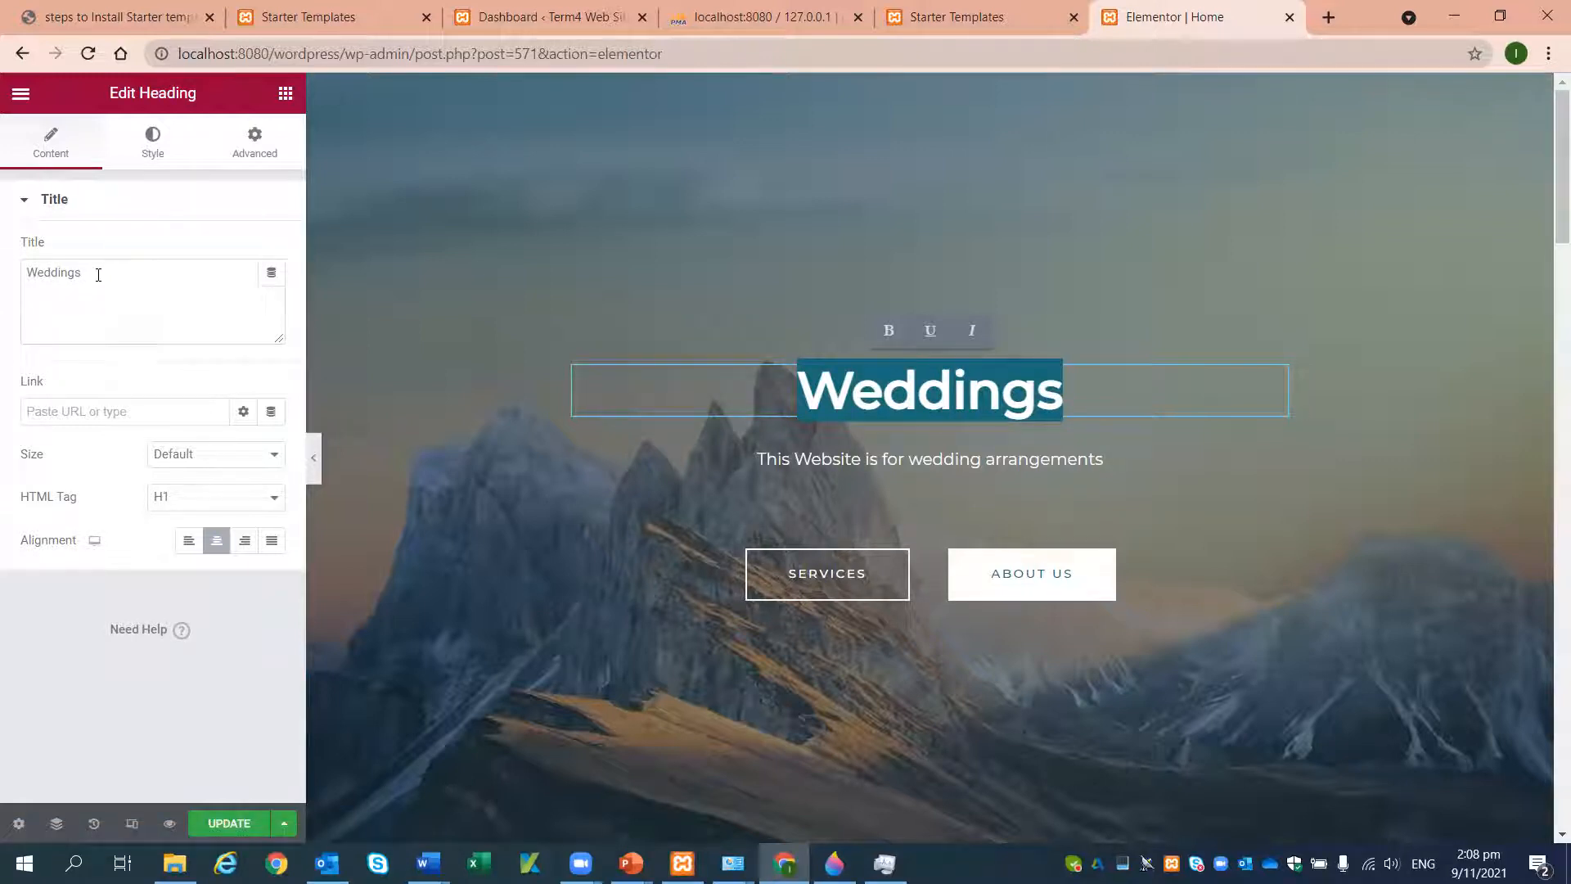
{"action": "left_click_drag", "start_coordinate": [98, 275], "coordinate": [18, 286]}
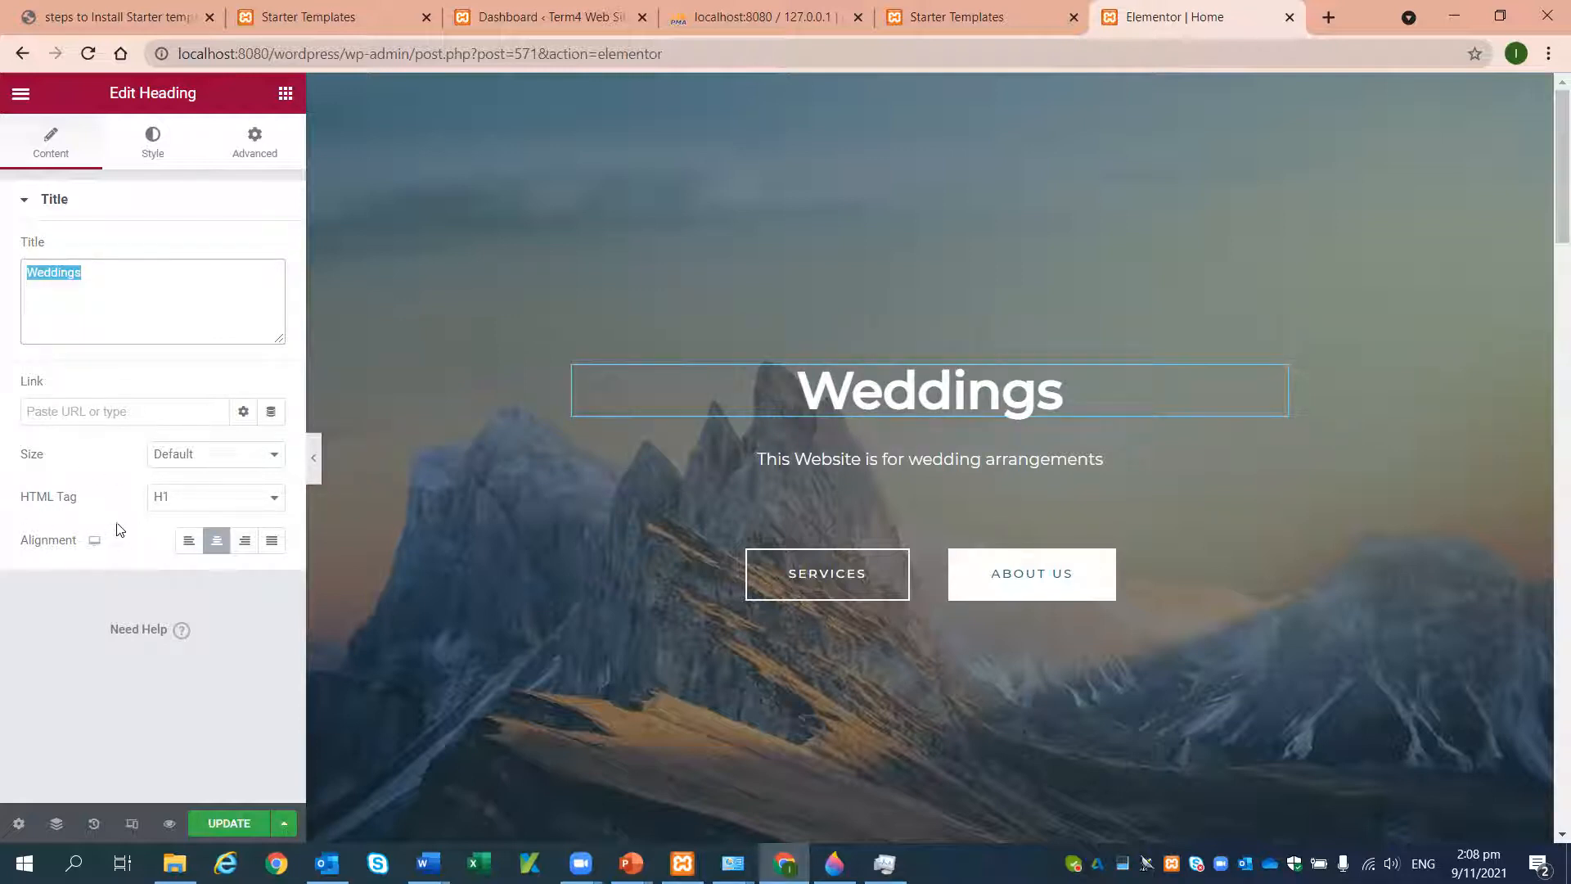
{"action": "left_click", "coordinate": [276, 459]}
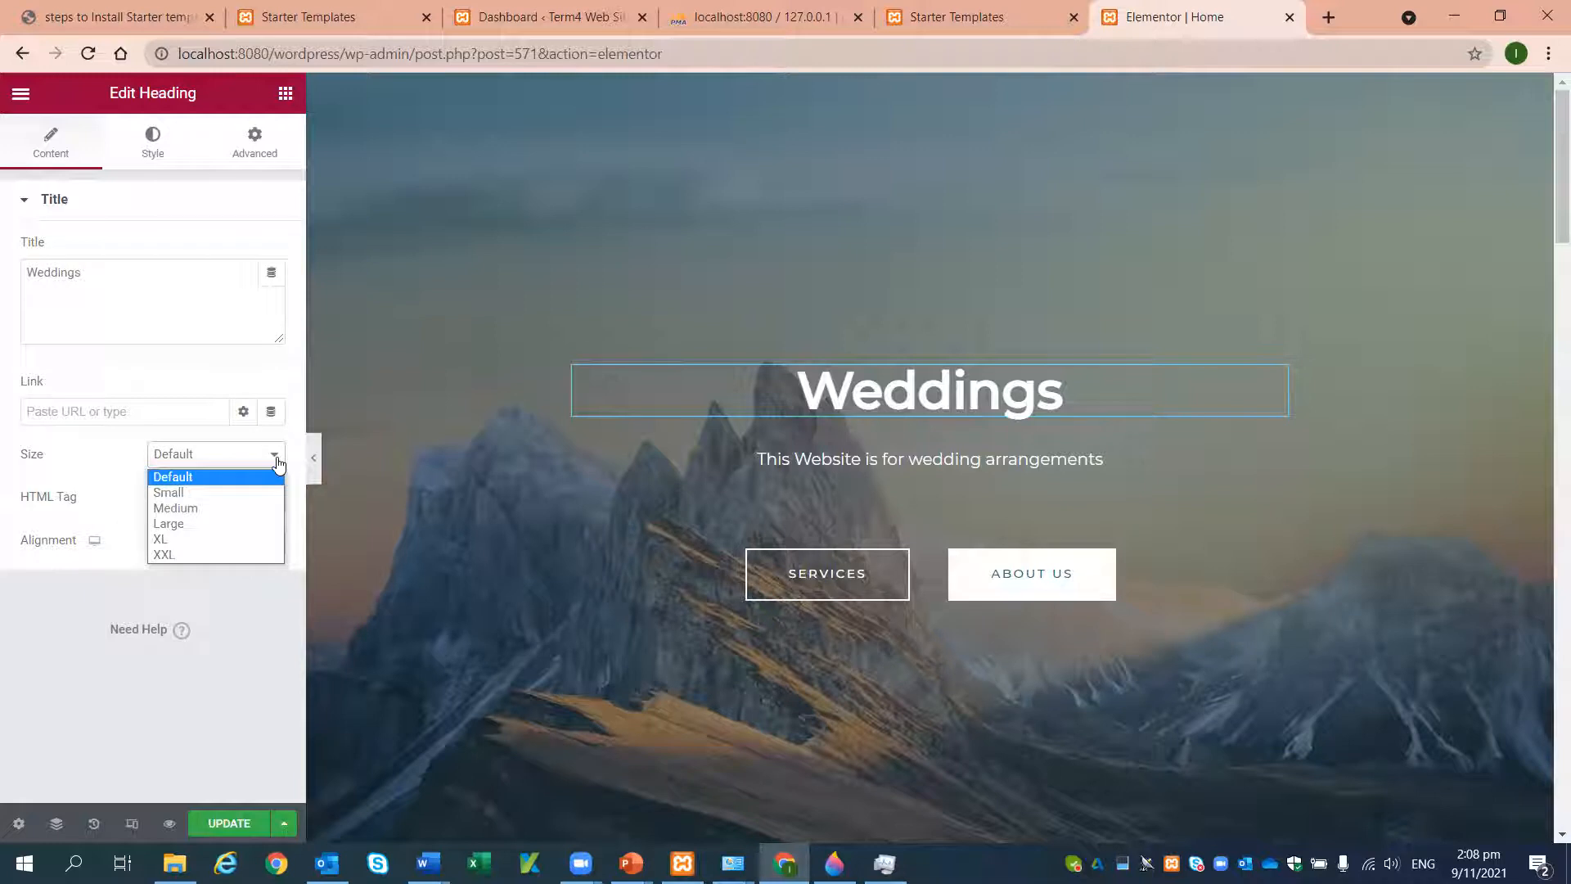
{"action": "left_click", "coordinate": [204, 523]}
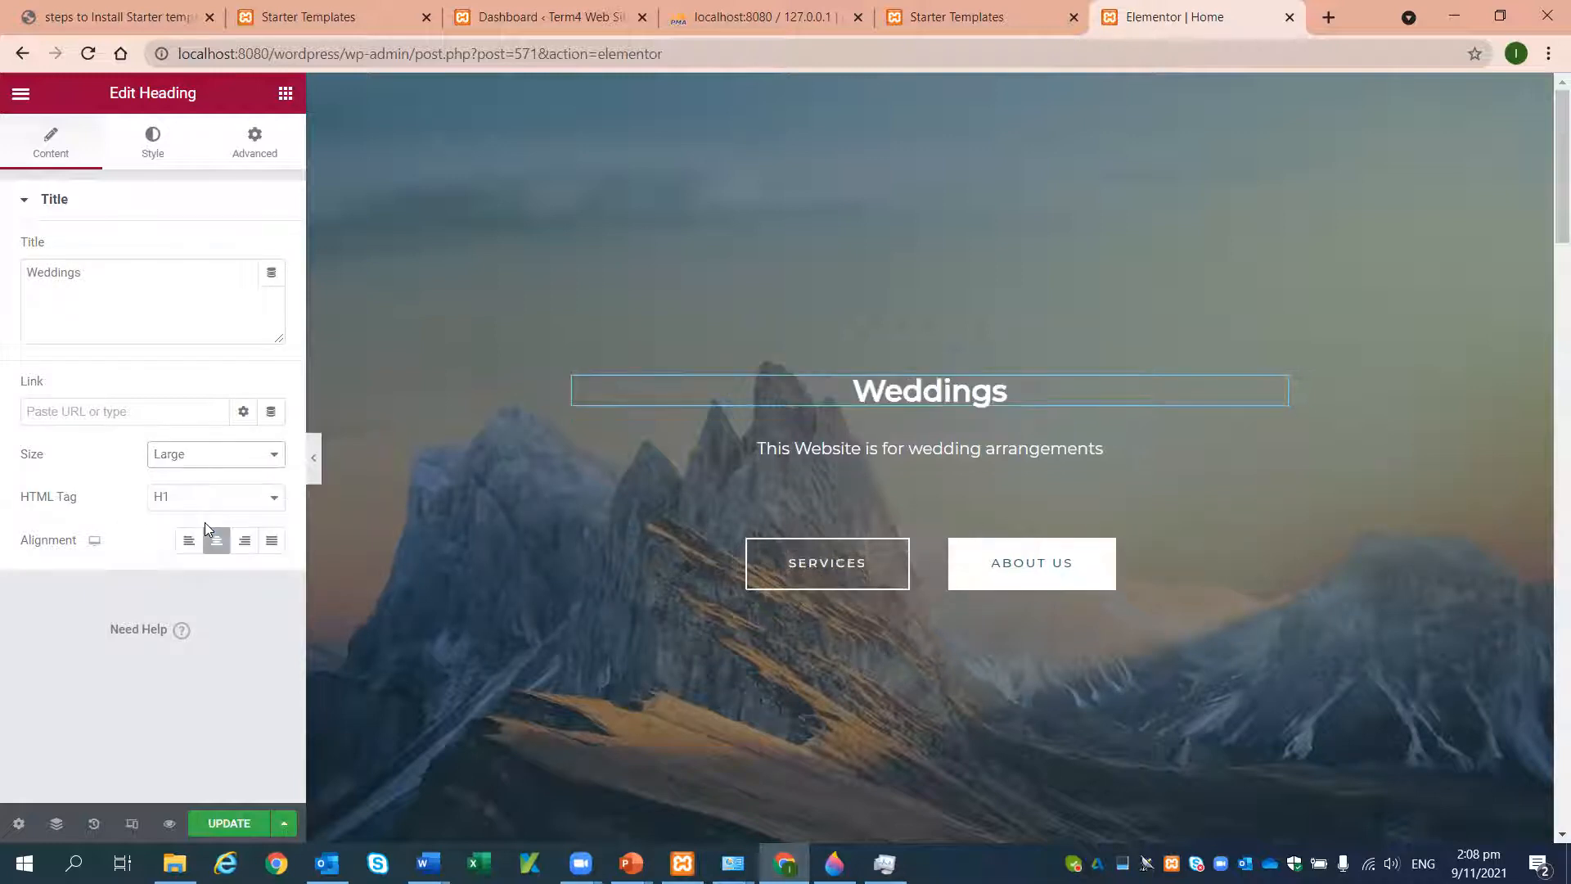
{"action": "left_click", "coordinate": [278, 461]}
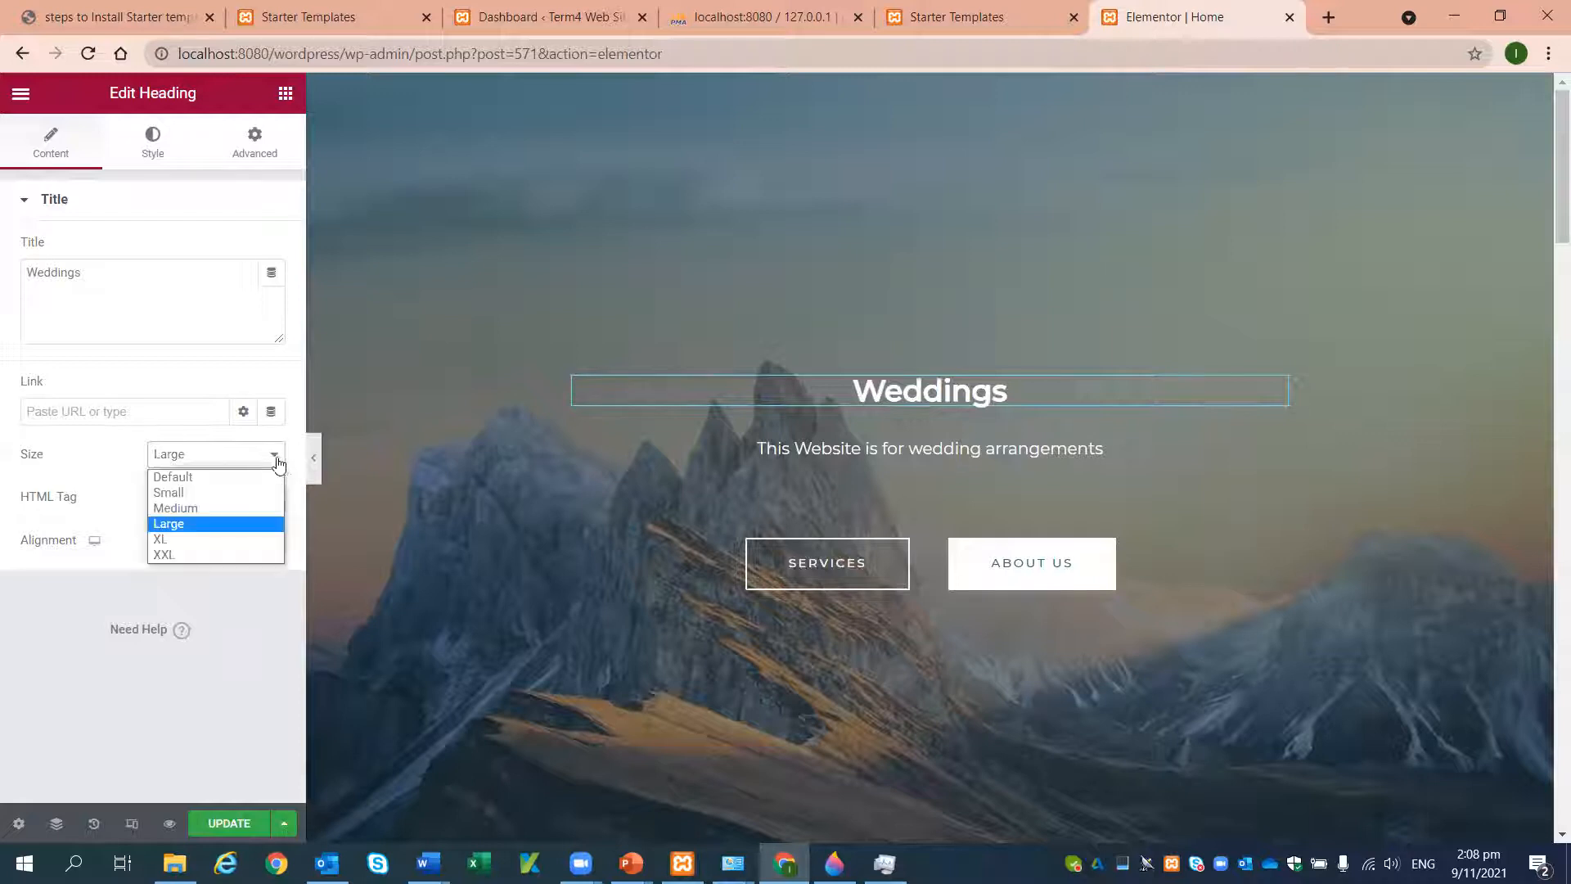
{"action": "left_click", "coordinate": [209, 505]}
{"action": "left_click", "coordinate": [270, 463]}
{"action": "left_click", "coordinate": [221, 476]}
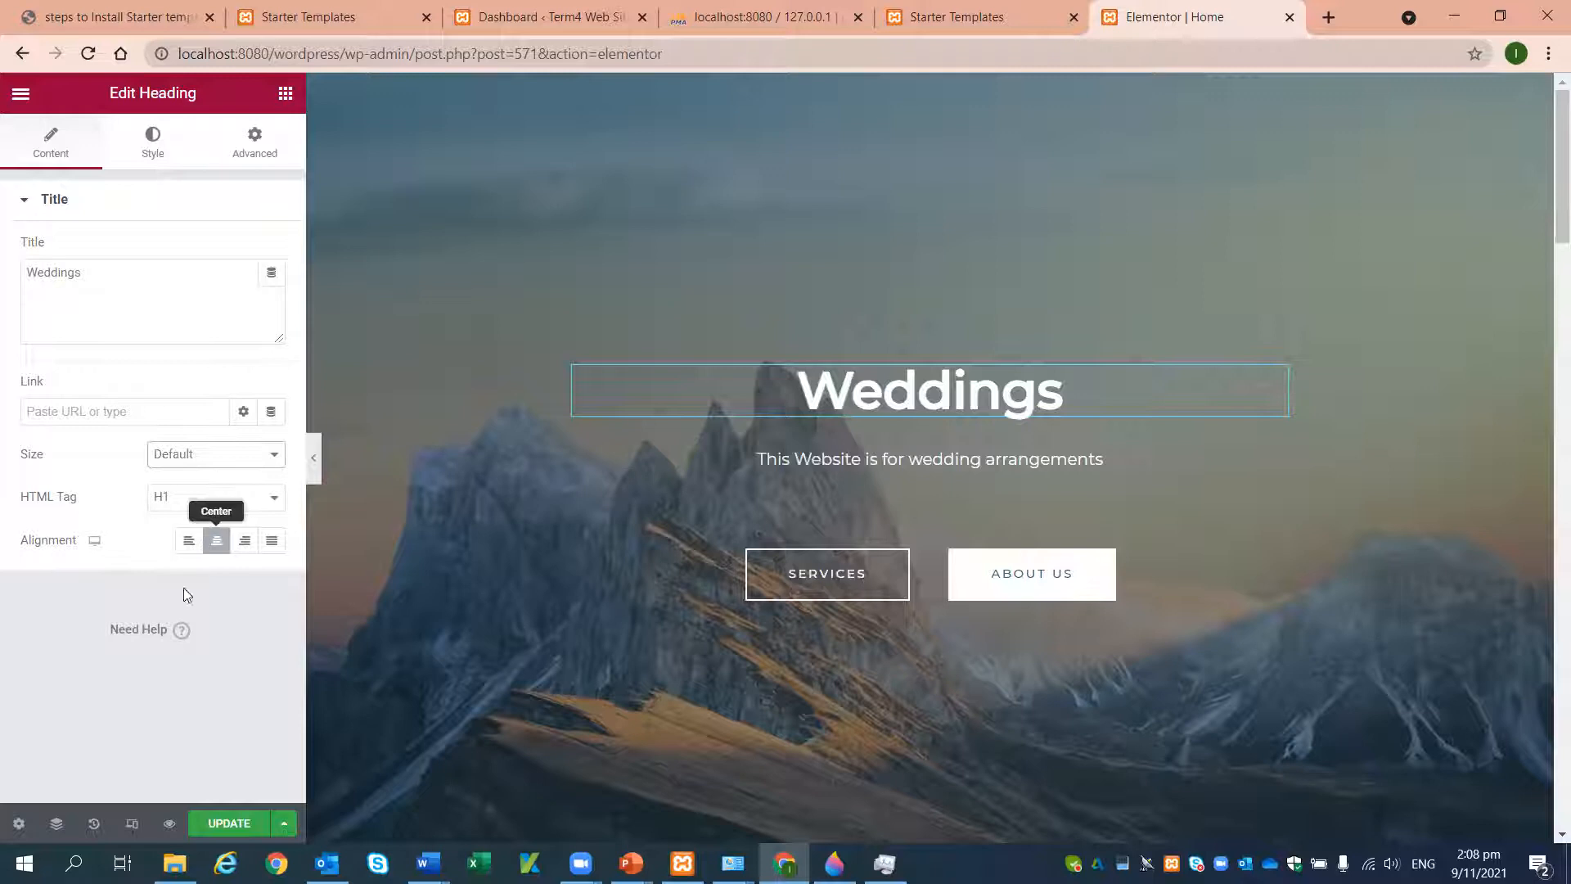
{"action": "left_click", "coordinate": [272, 497]}
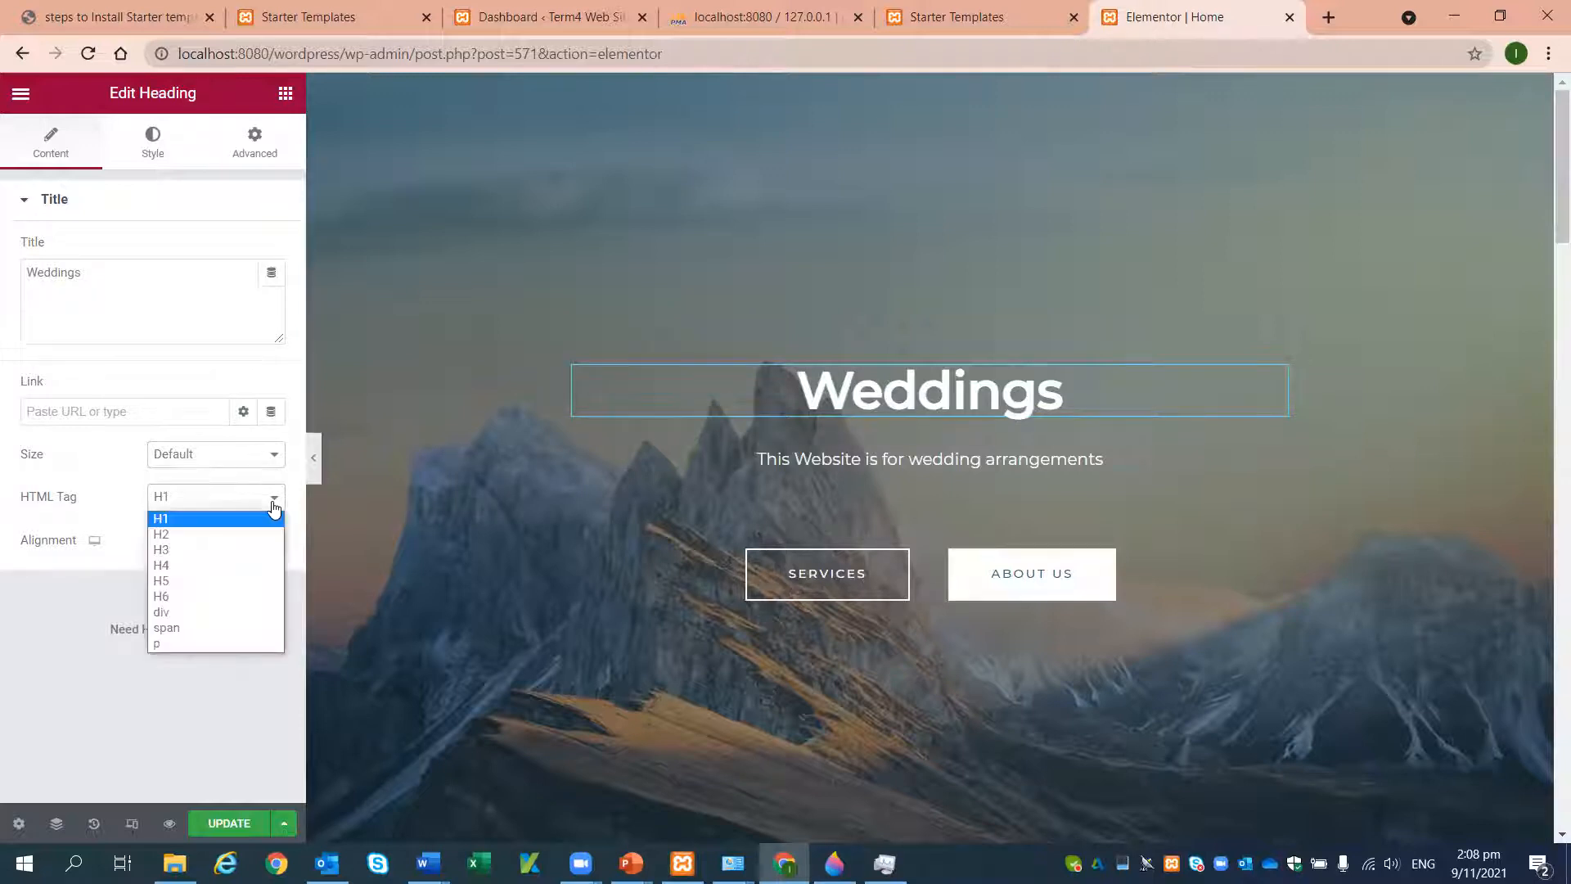
{"action": "left_click", "coordinate": [189, 524]}
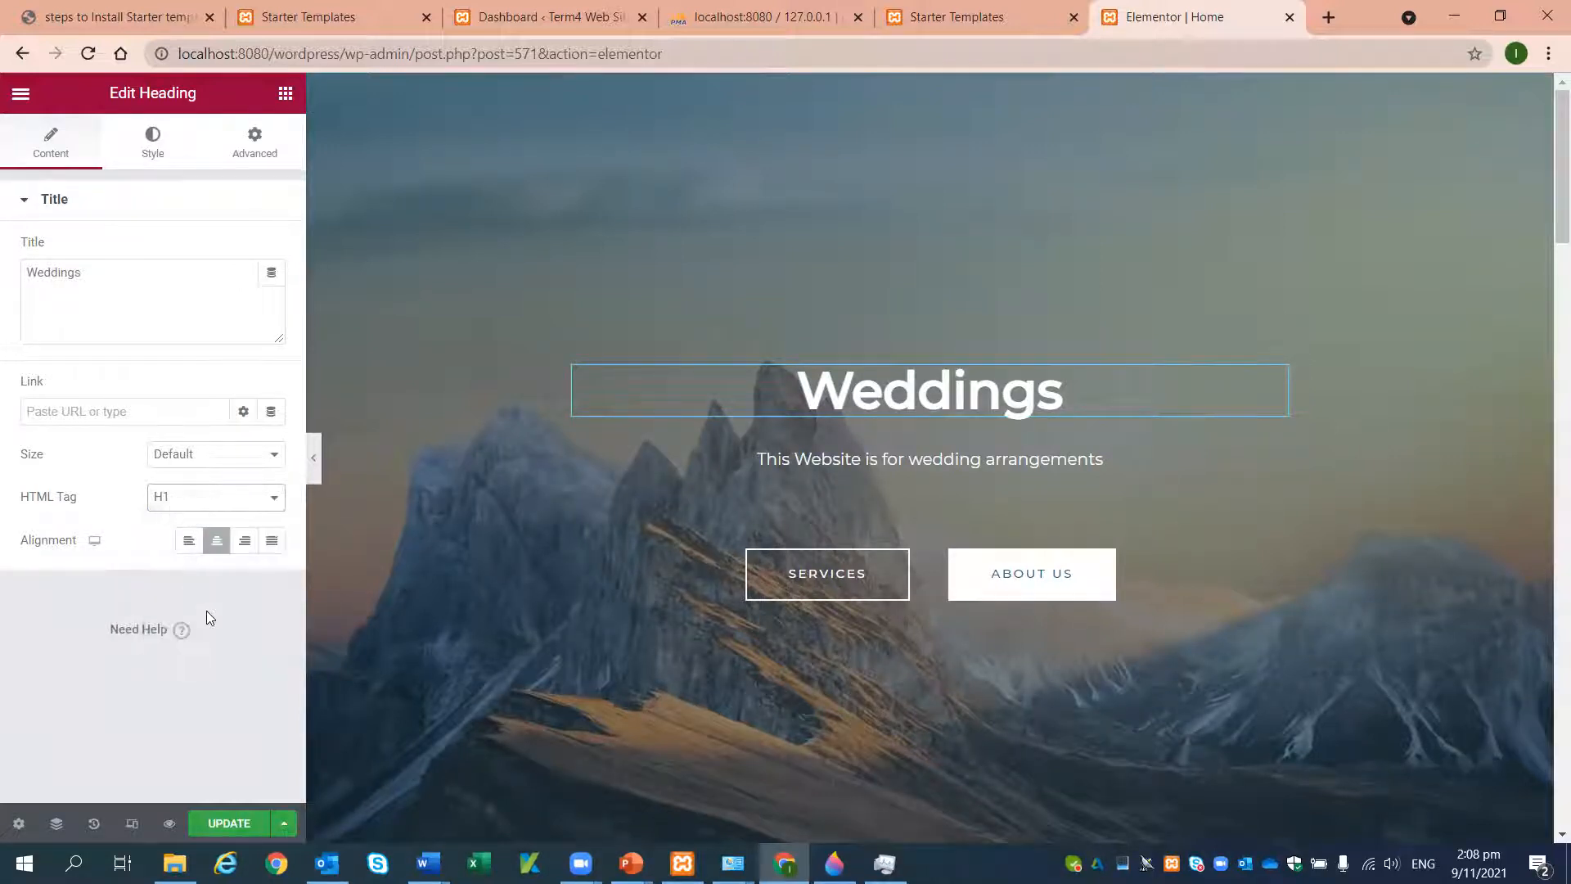
- Set the text color of the "Weddings" heading to the yellow shade #C4BF31
{"action": "left_click", "coordinate": [153, 141]}
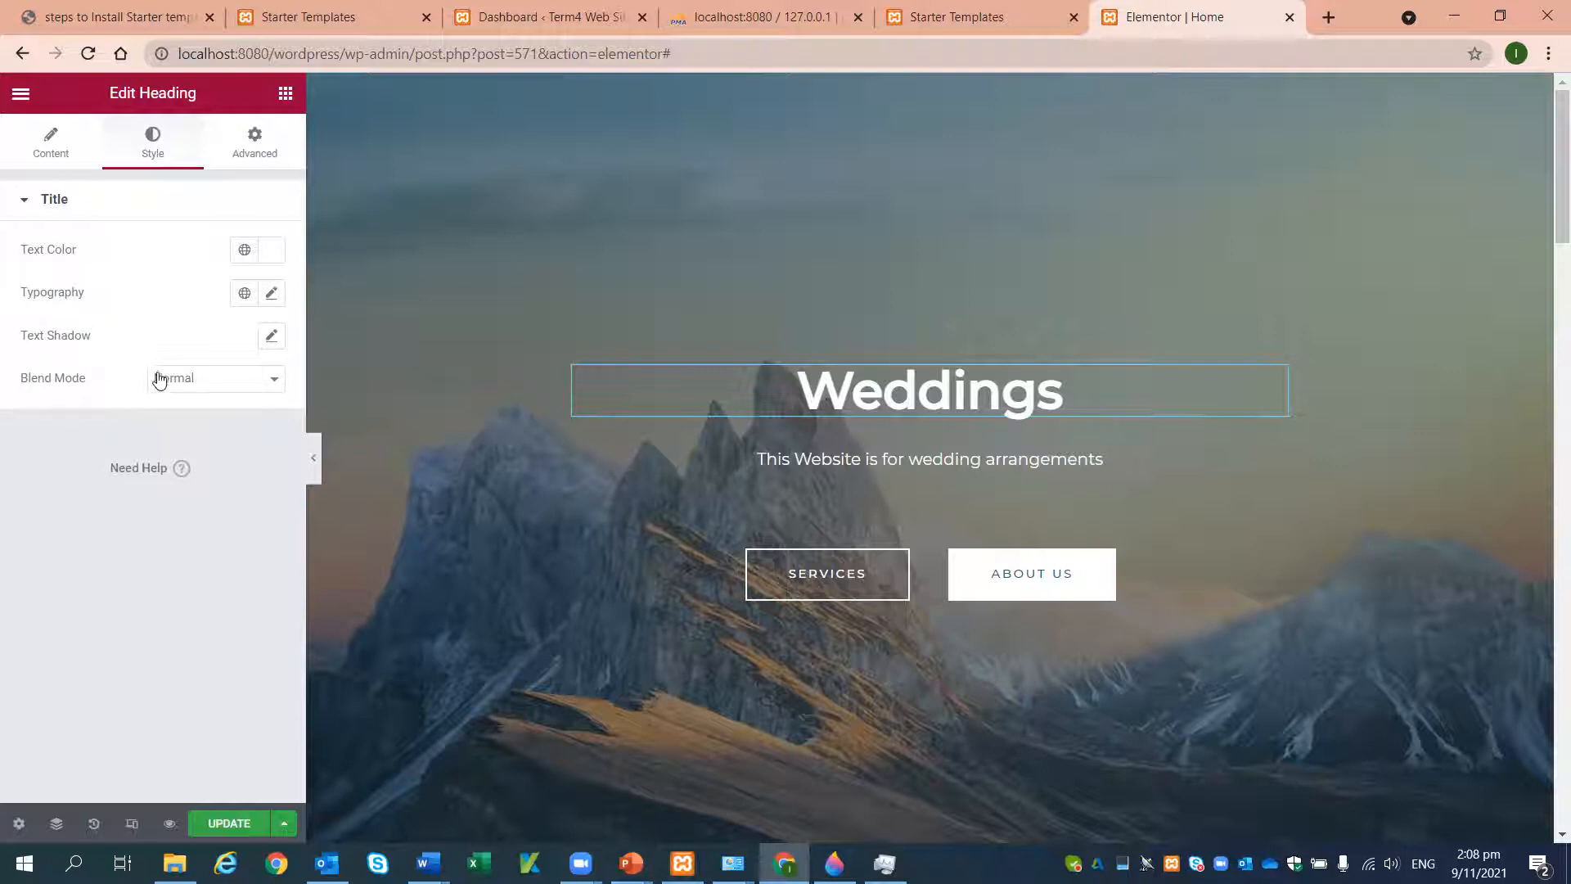
{"action": "left_click", "coordinate": [268, 256]}
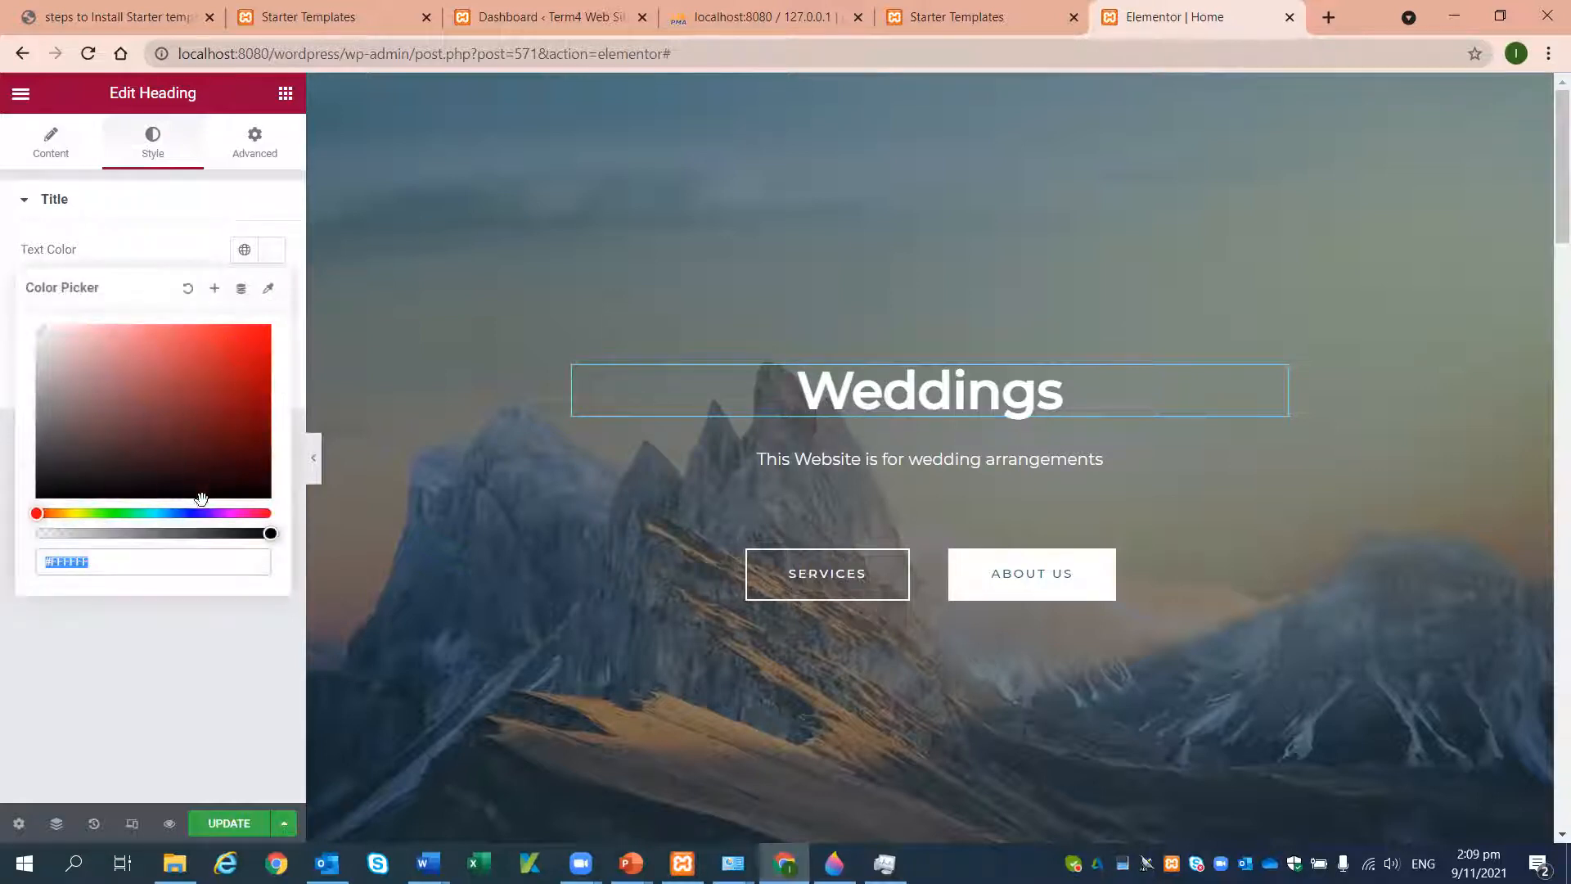
{"action": "left_click", "coordinate": [198, 404]}
{"action": "left_click", "coordinate": [213, 353]}
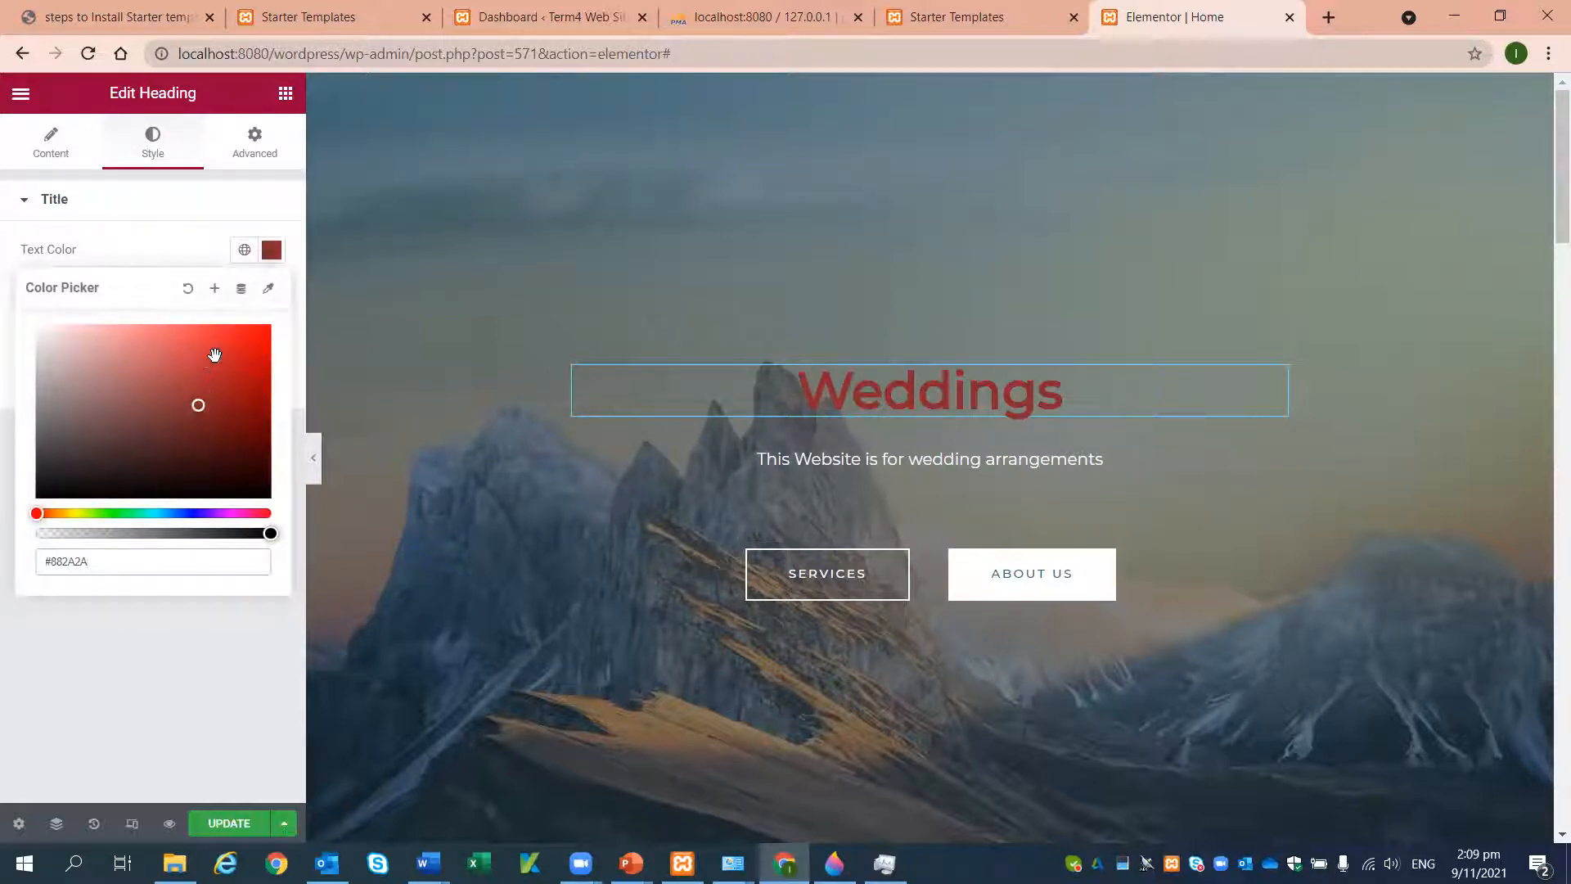
{"action": "left_click", "coordinate": [121, 462]}
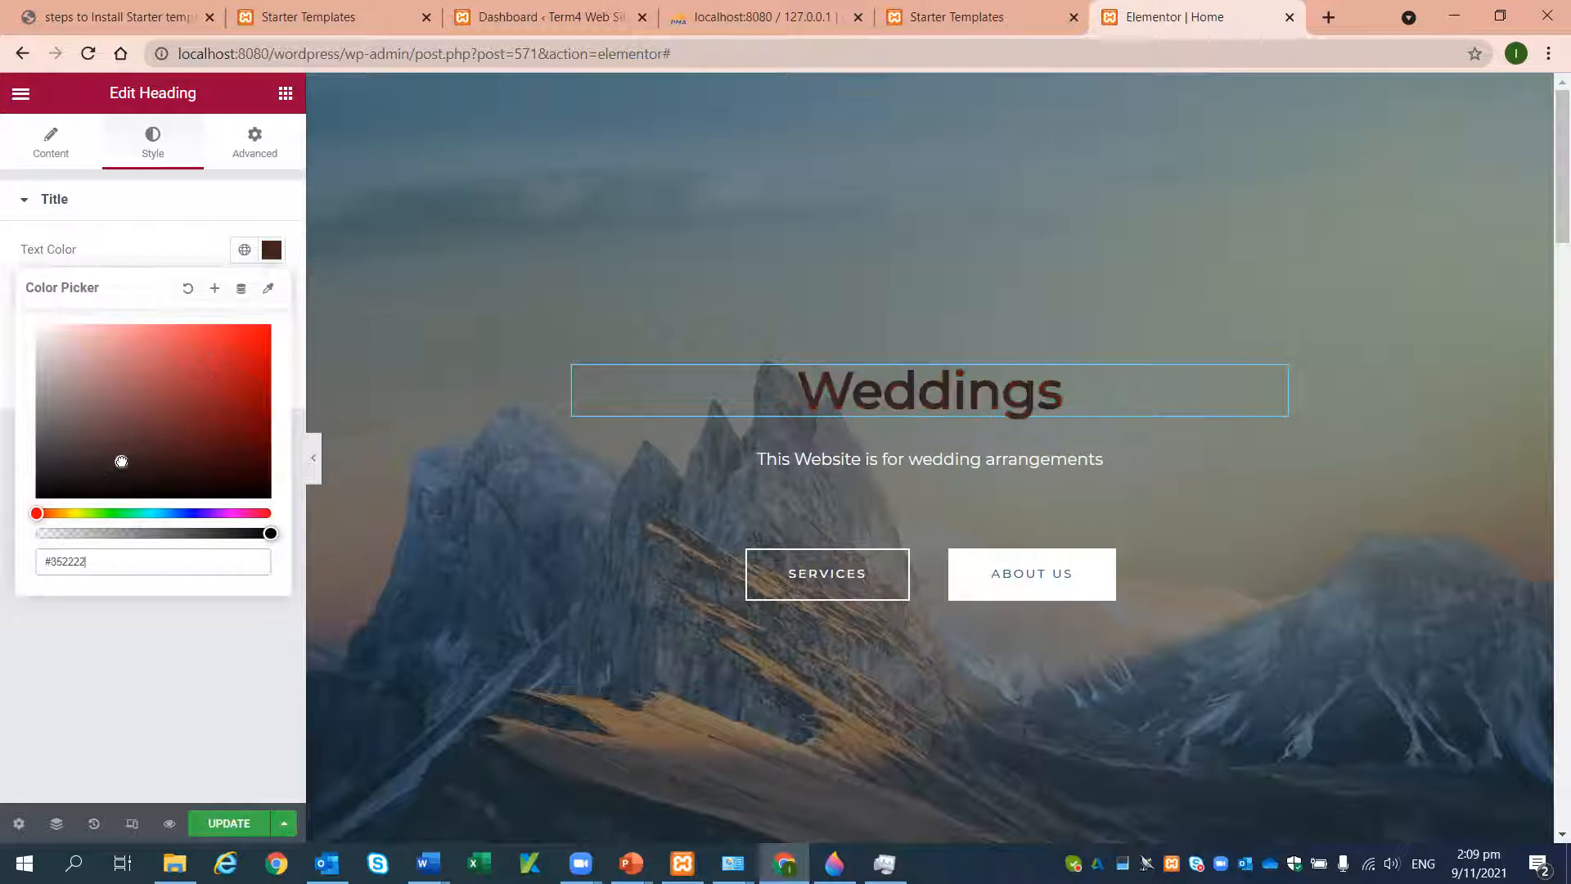
{"action": "left_click", "coordinate": [80, 520]}
{"action": "left_click", "coordinate": [202, 405]}
{"action": "left_click", "coordinate": [212, 365]}
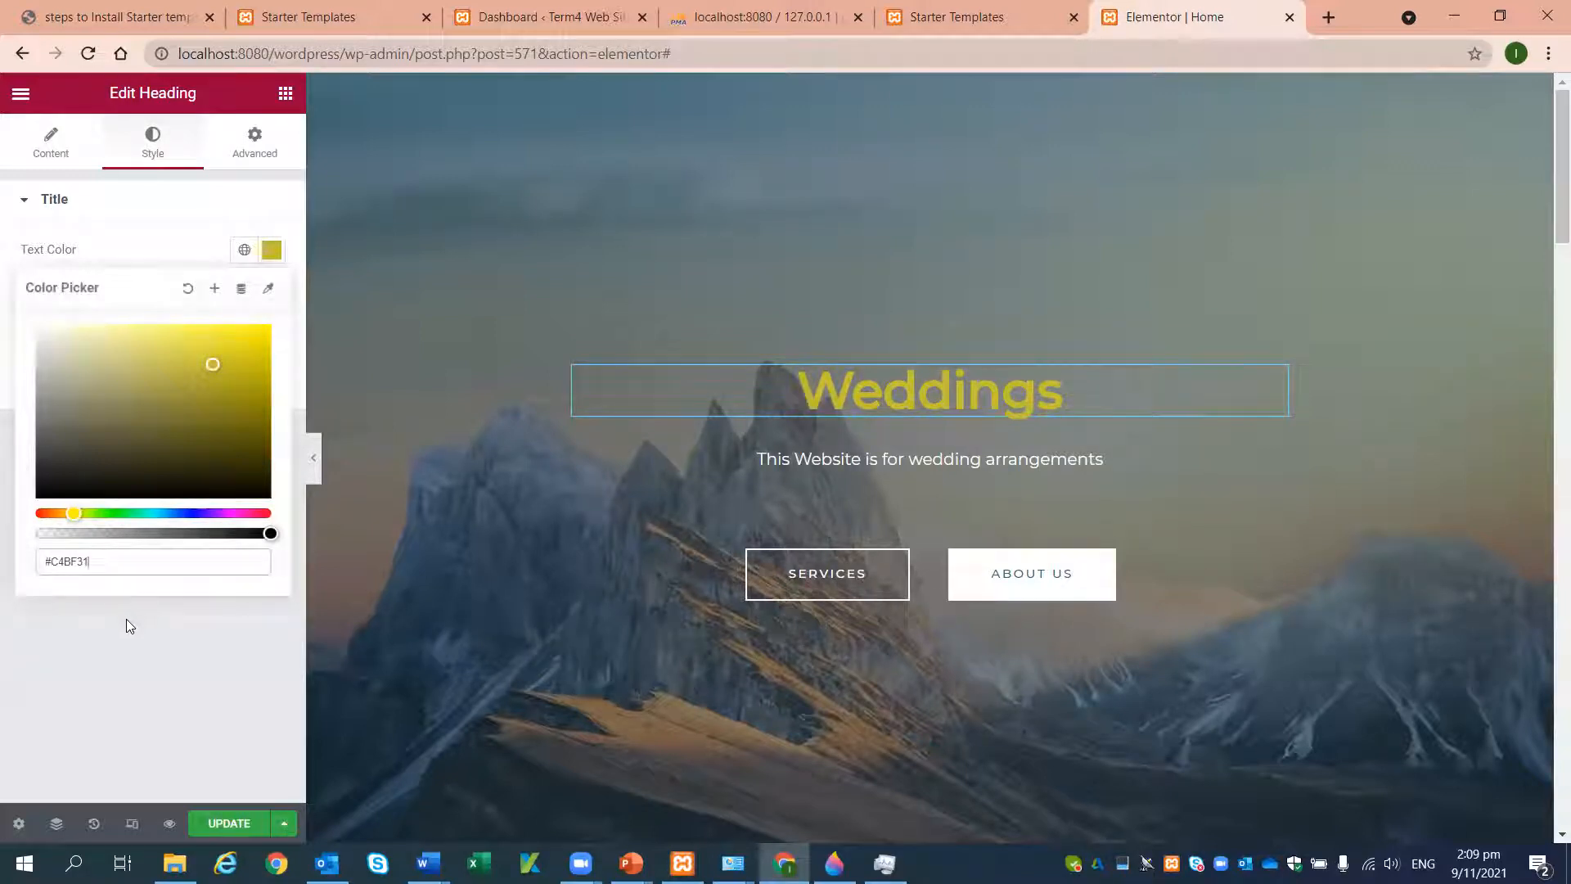
{"action": "left_click", "coordinate": [174, 554]}
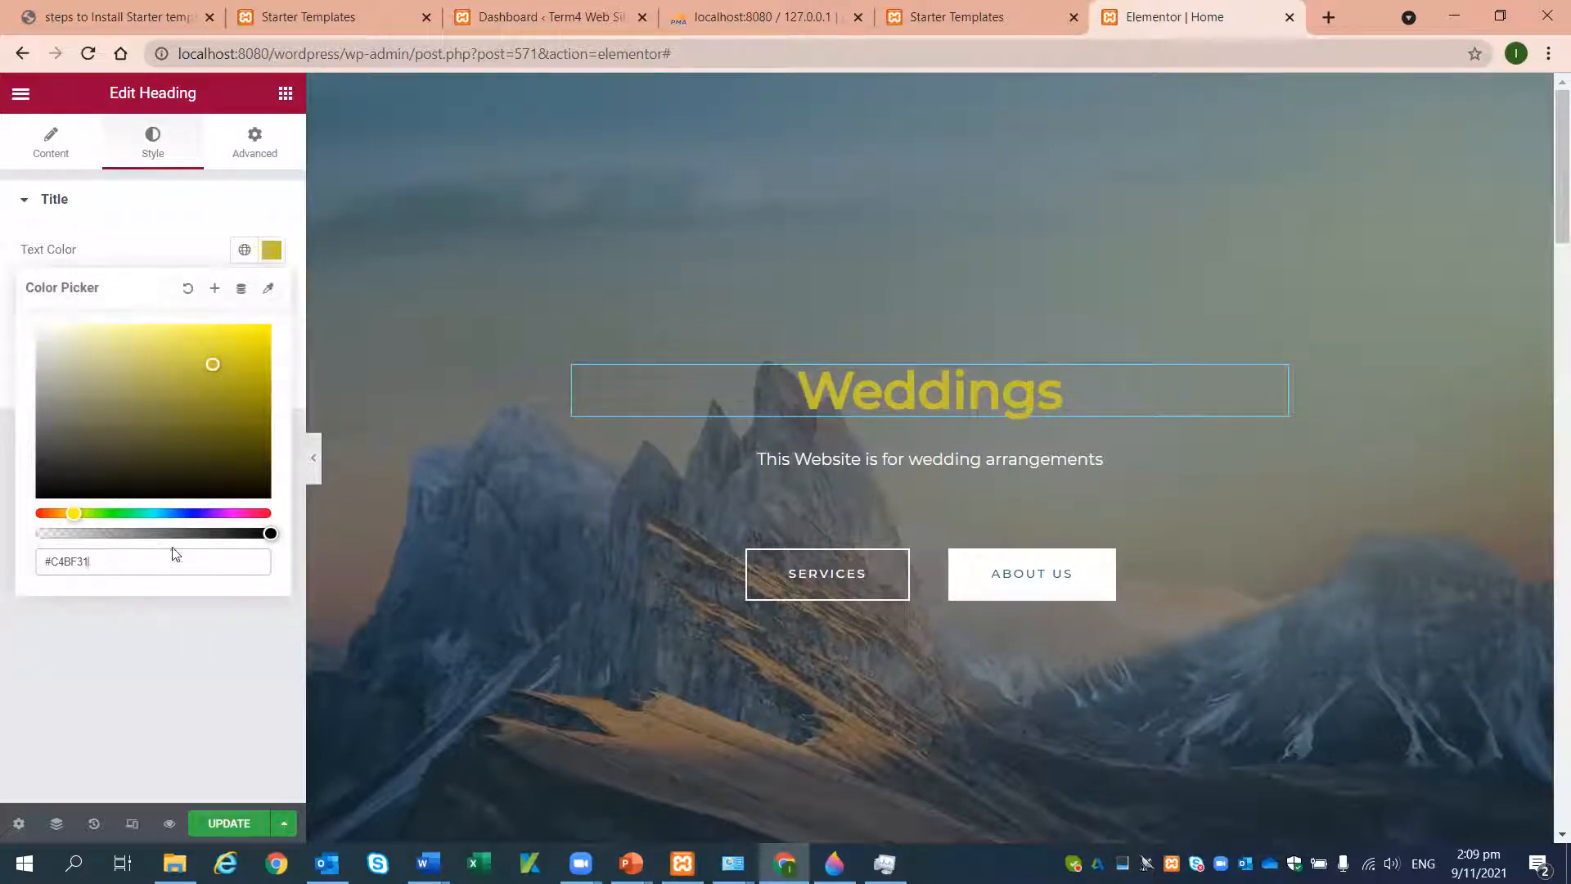
- Set the text color of the "Weddings" heading to the pale shade #E4E0EE and update the page
{"action": "left_click", "coordinate": [203, 513]}
{"action": "left_click", "coordinate": [197, 453]}
{"action": "left_click", "coordinate": [99, 429]}
{"action": "left_click", "coordinate": [51, 356]}
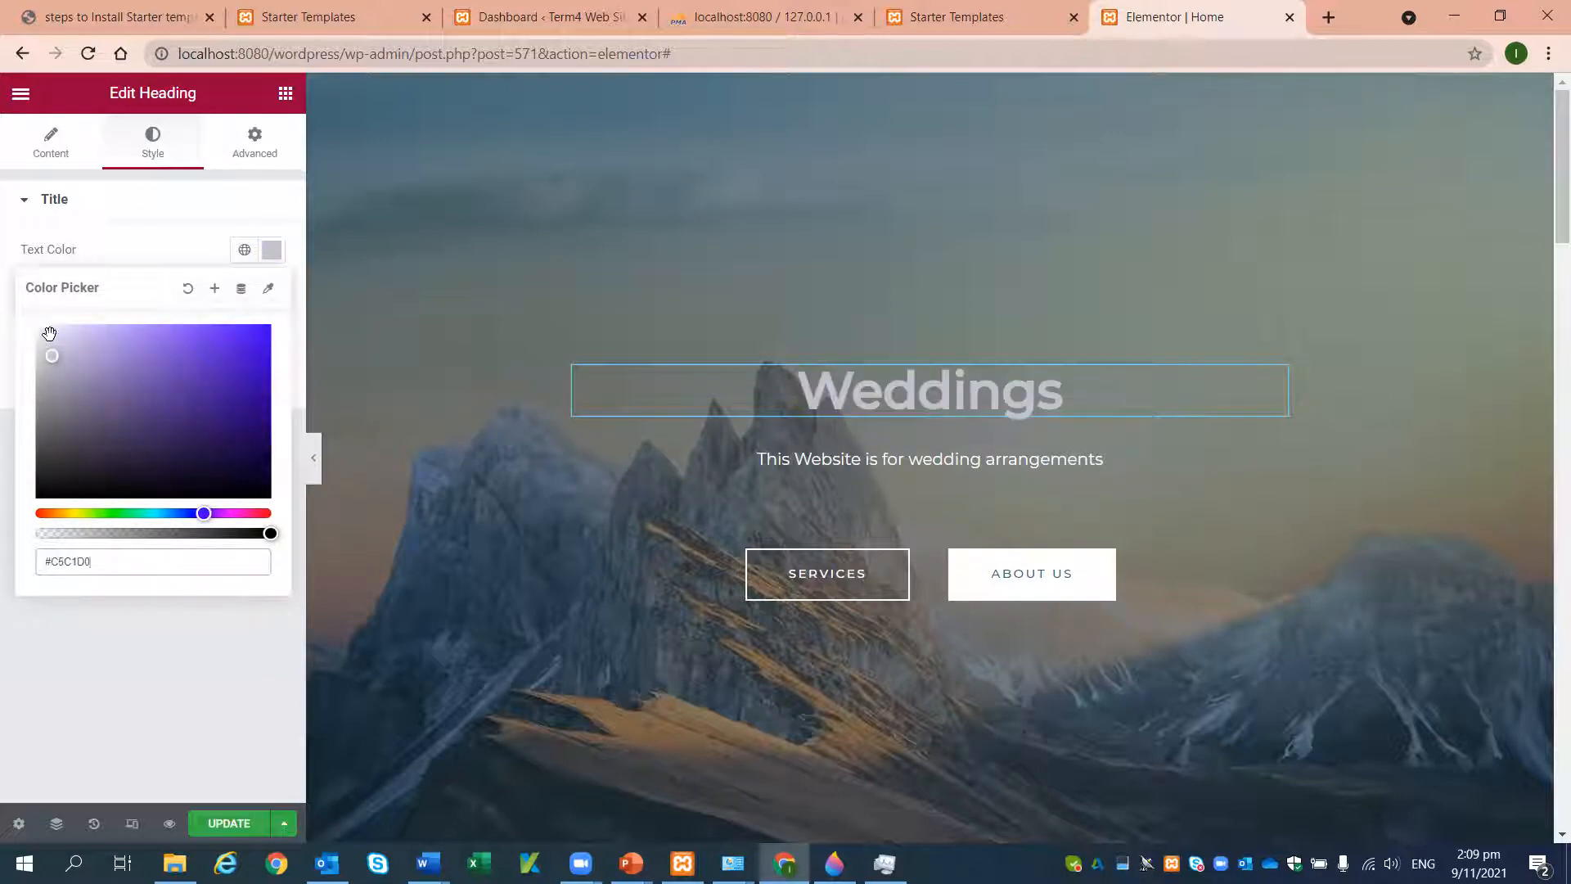
{"action": "left_click", "coordinate": [49, 333]}
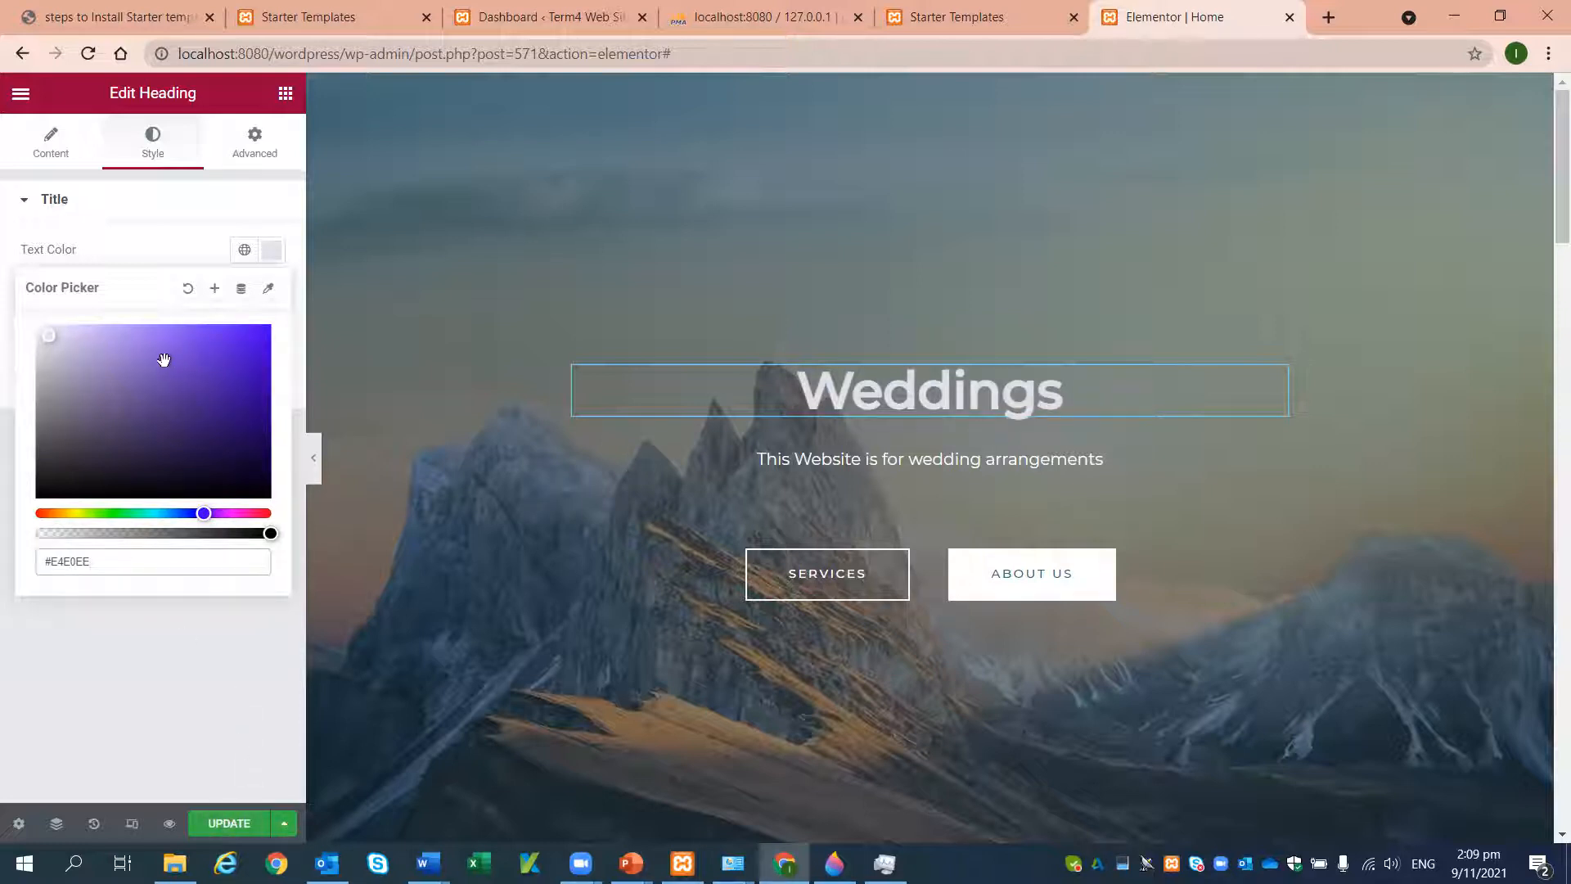
{"action": "left_click", "coordinate": [221, 825]}
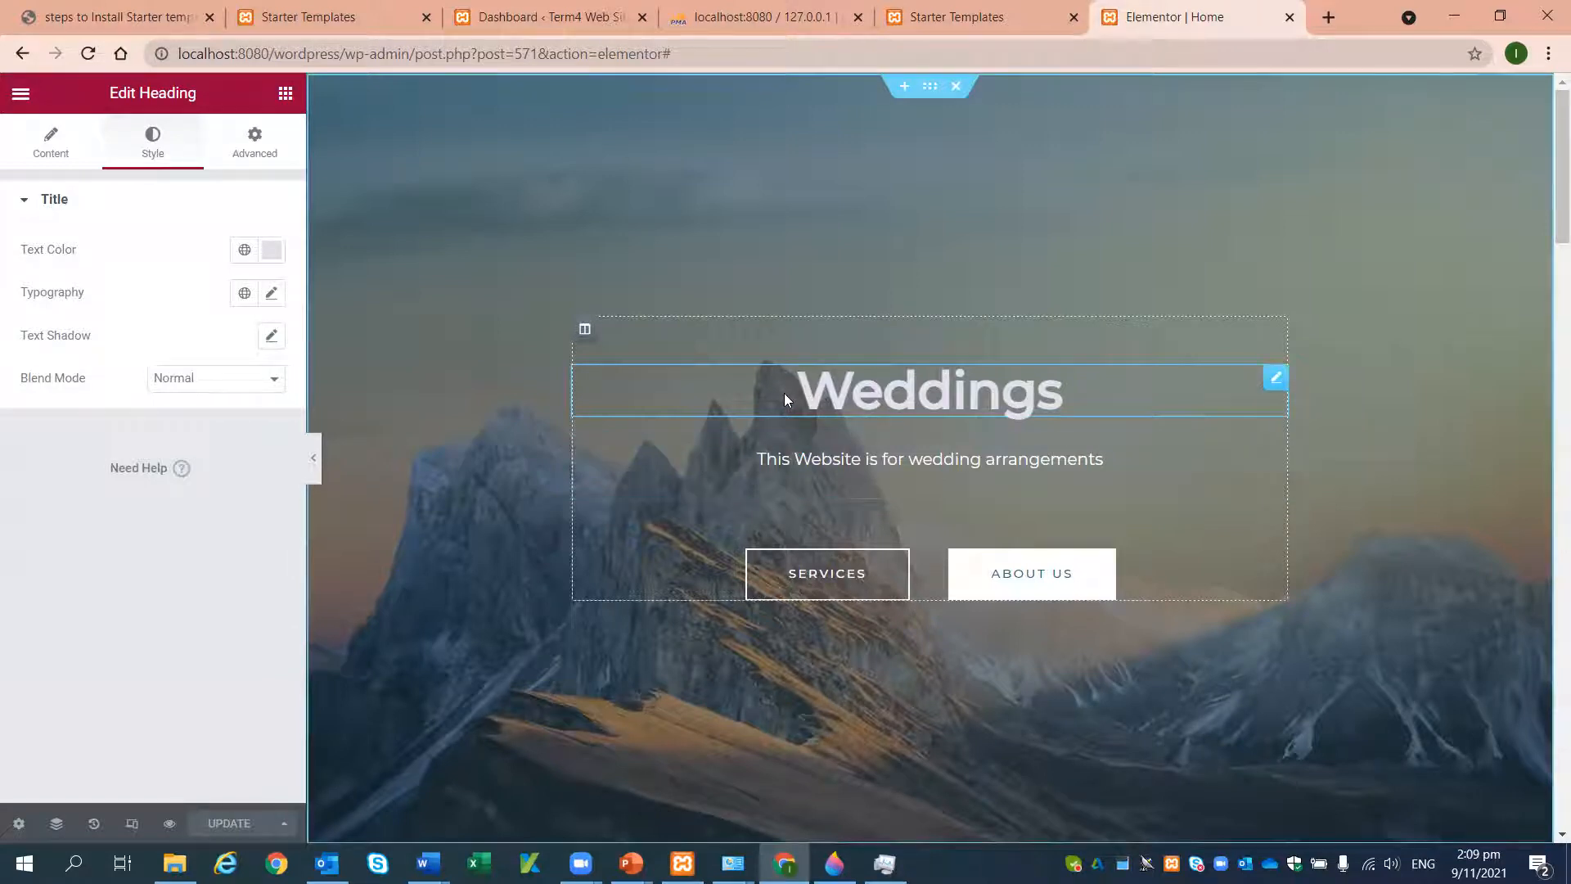
- Try the Fade In Down entrance animation on the "Weddings" heading, then set its entrance animation to None
{"action": "left_click", "coordinate": [253, 145]}
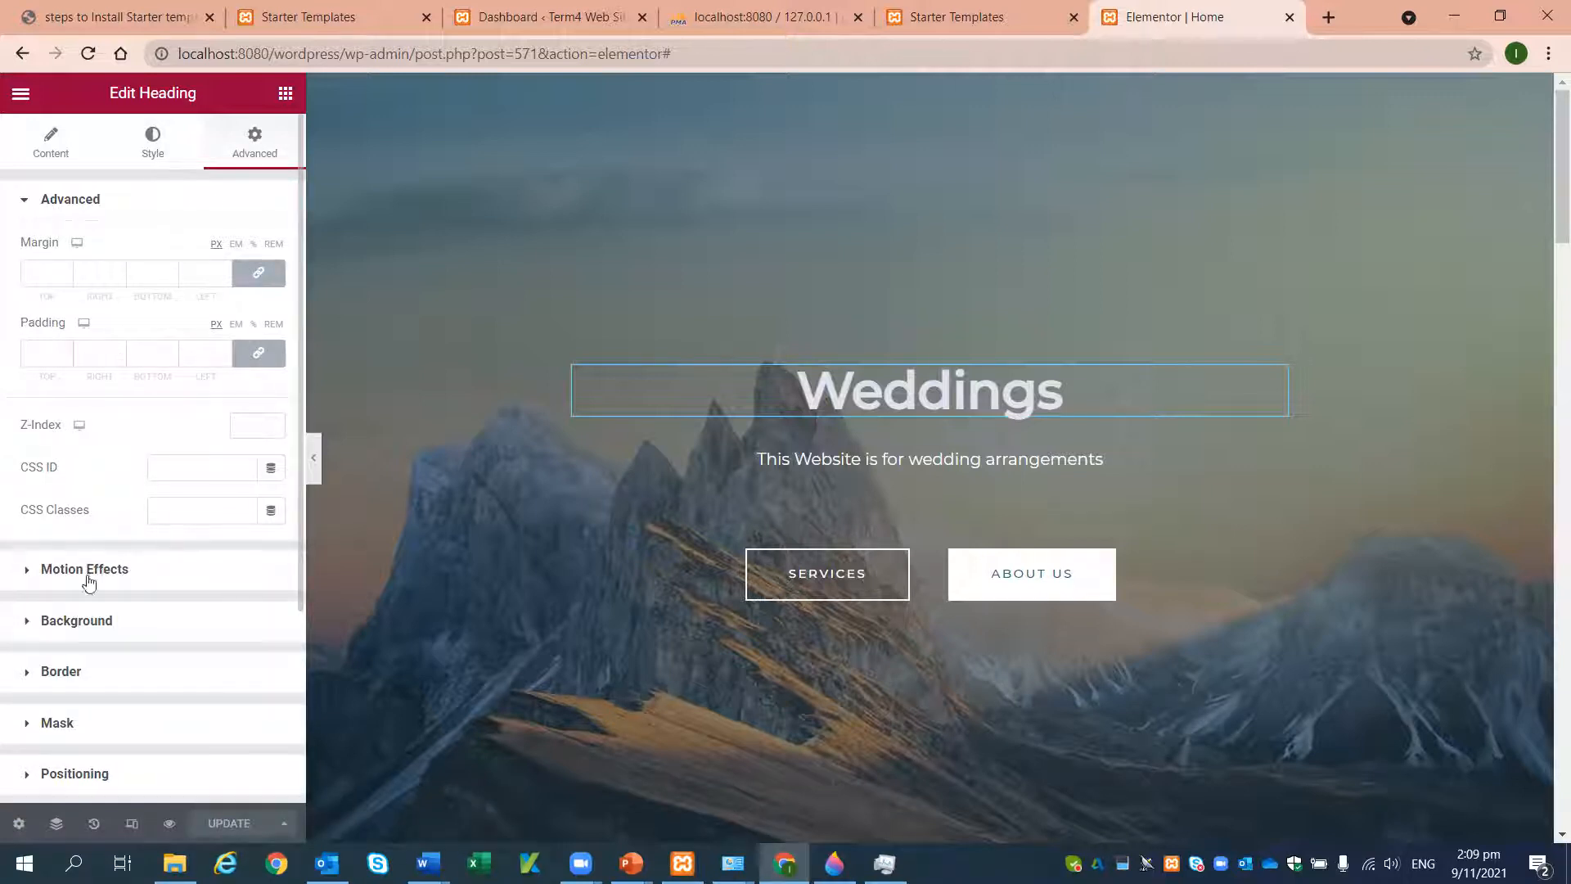
{"action": "scroll", "coordinate": [104, 573], "scroll_direction": "down", "scroll_amount": 2}
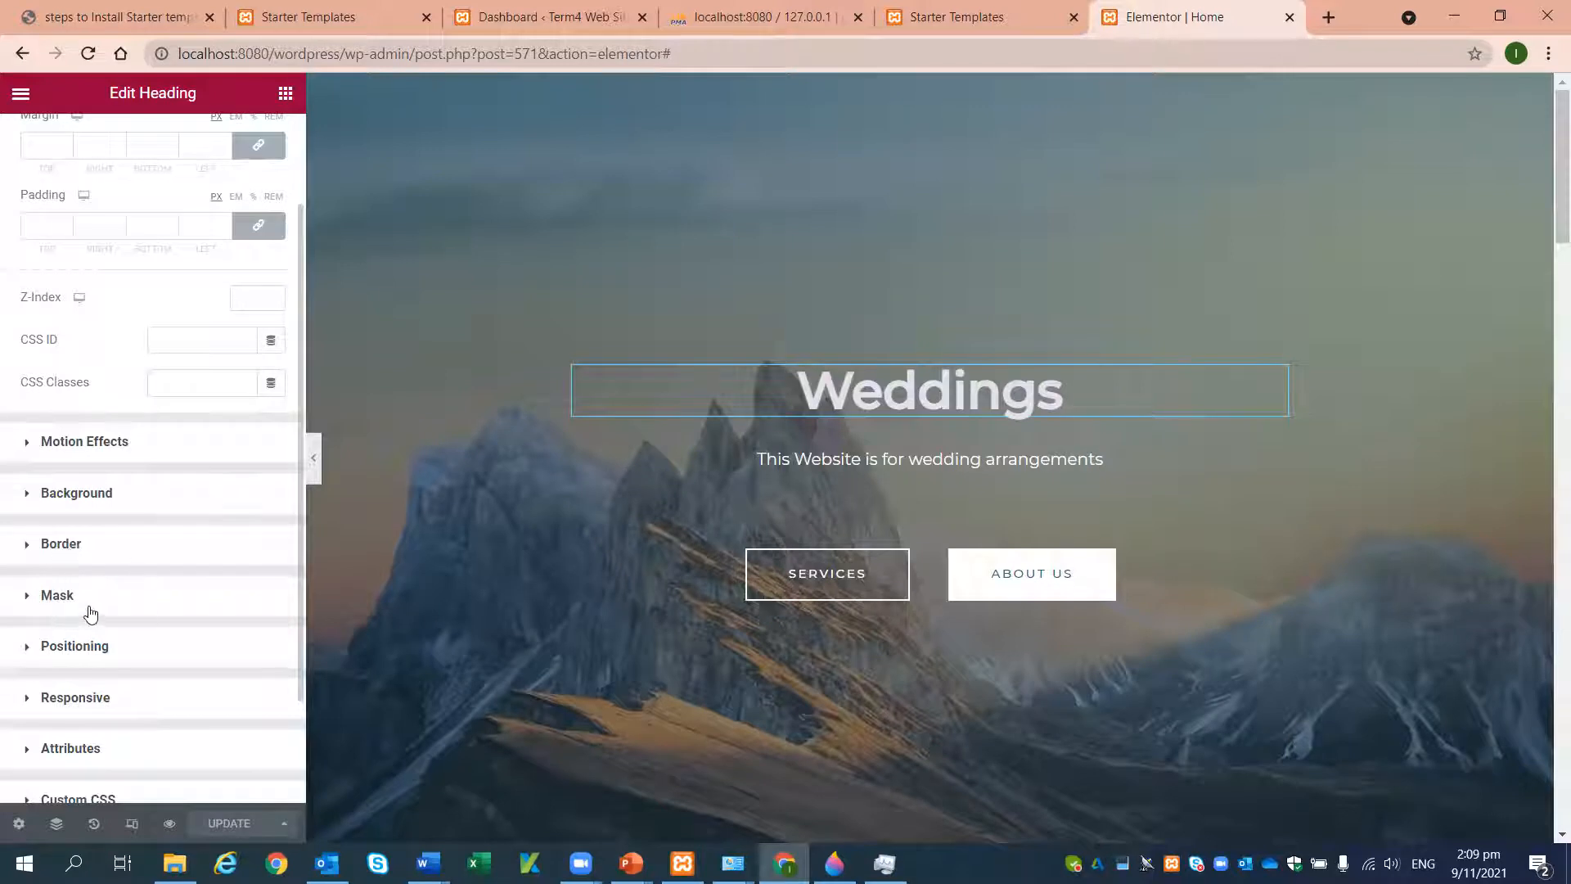
{"action": "left_click", "coordinate": [29, 444]}
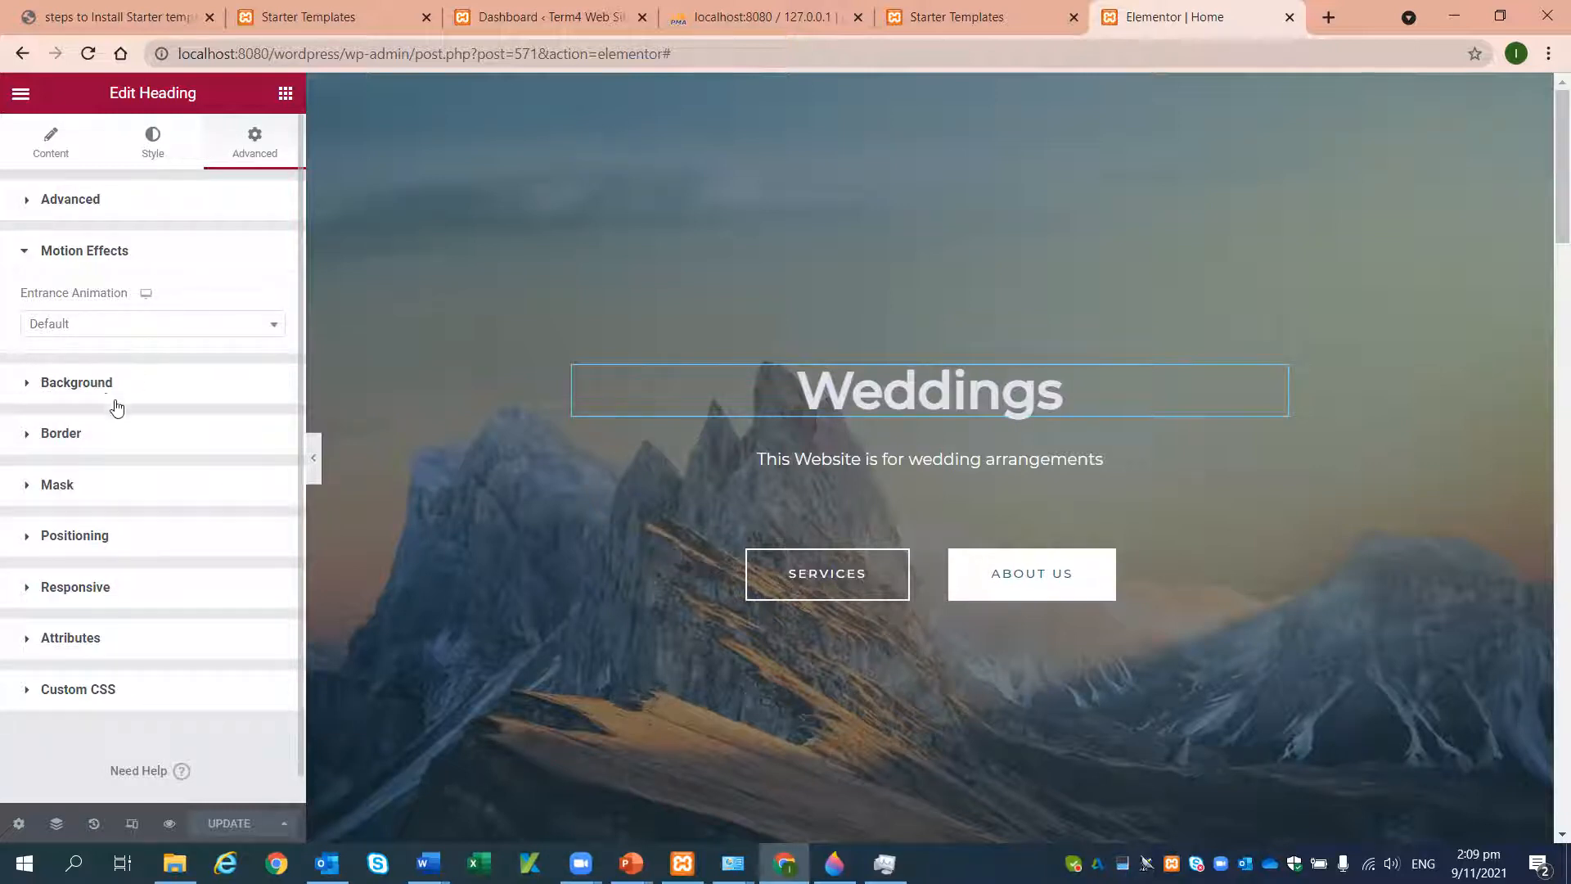
{"action": "left_click", "coordinate": [274, 325]}
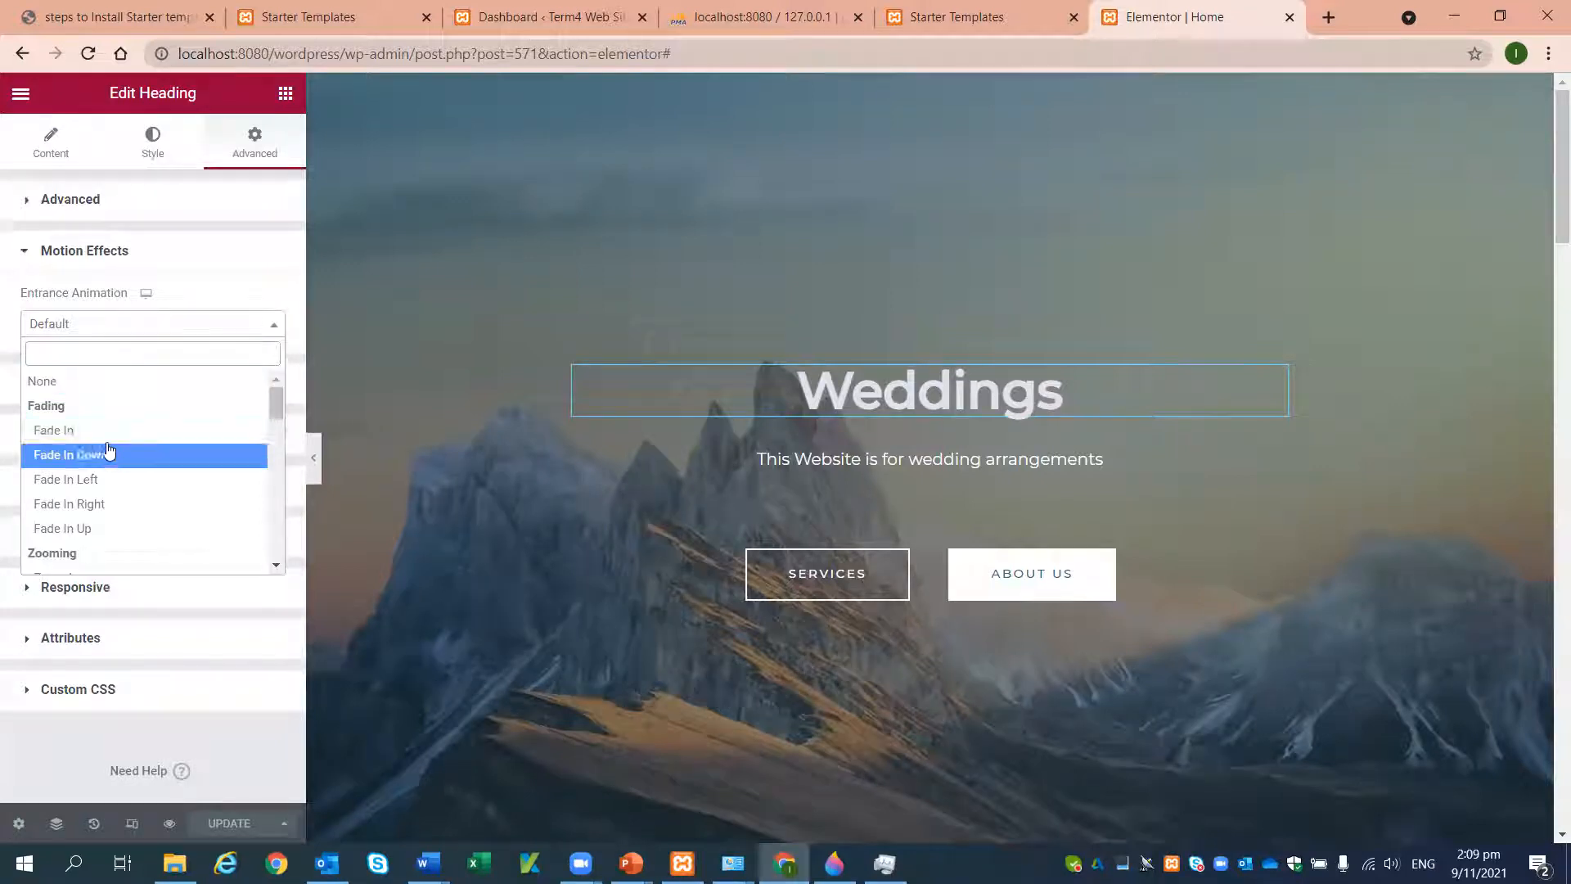
{"action": "left_click", "coordinate": [105, 458]}
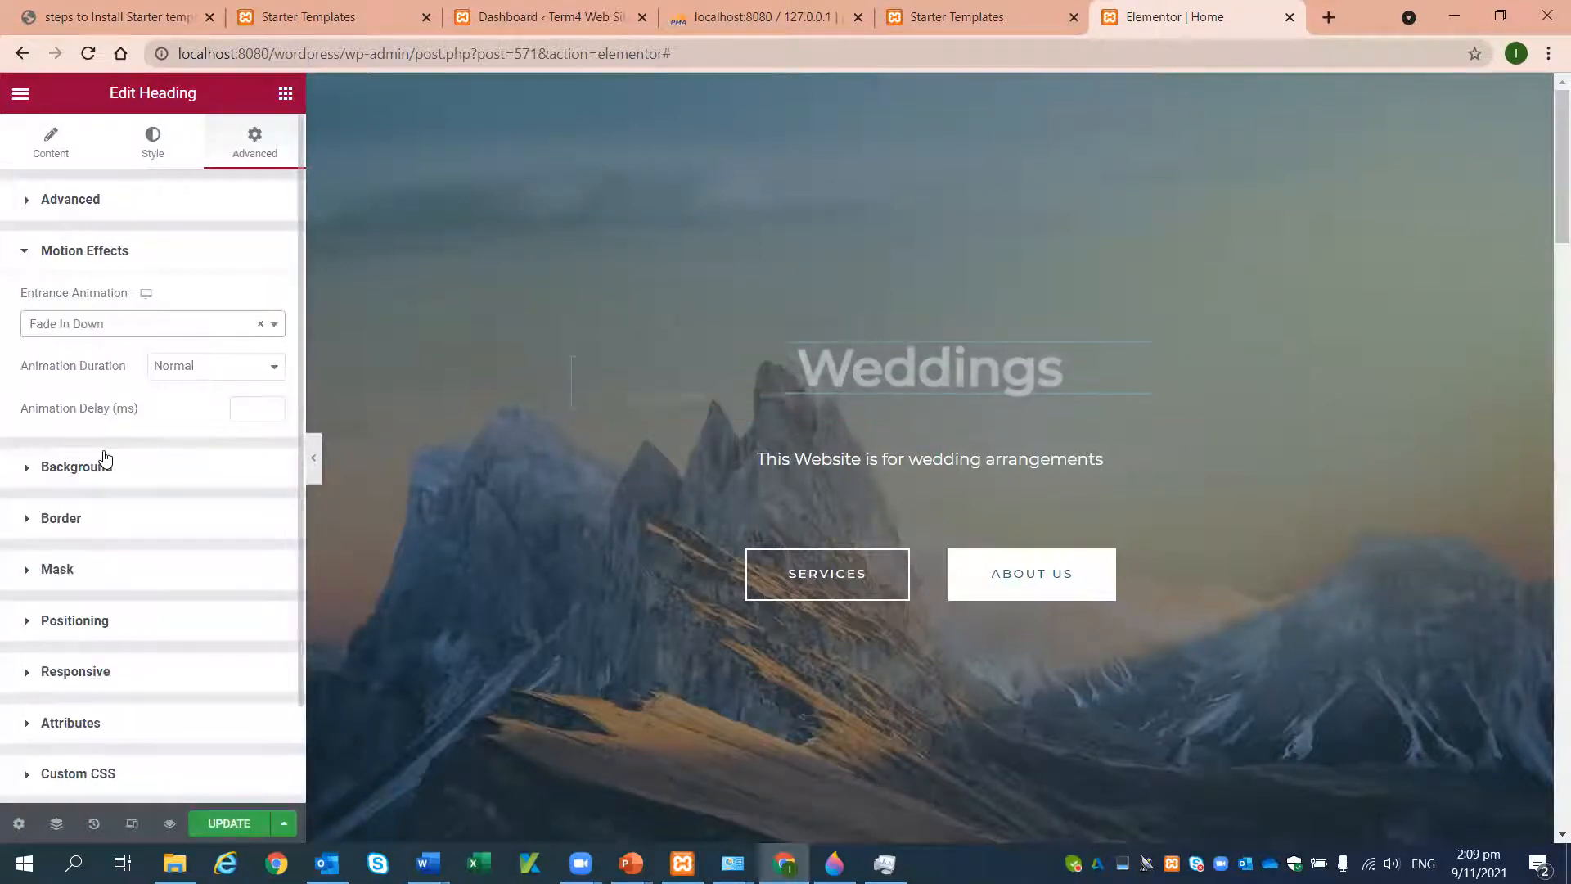
{"action": "left_click", "coordinate": [266, 326]}
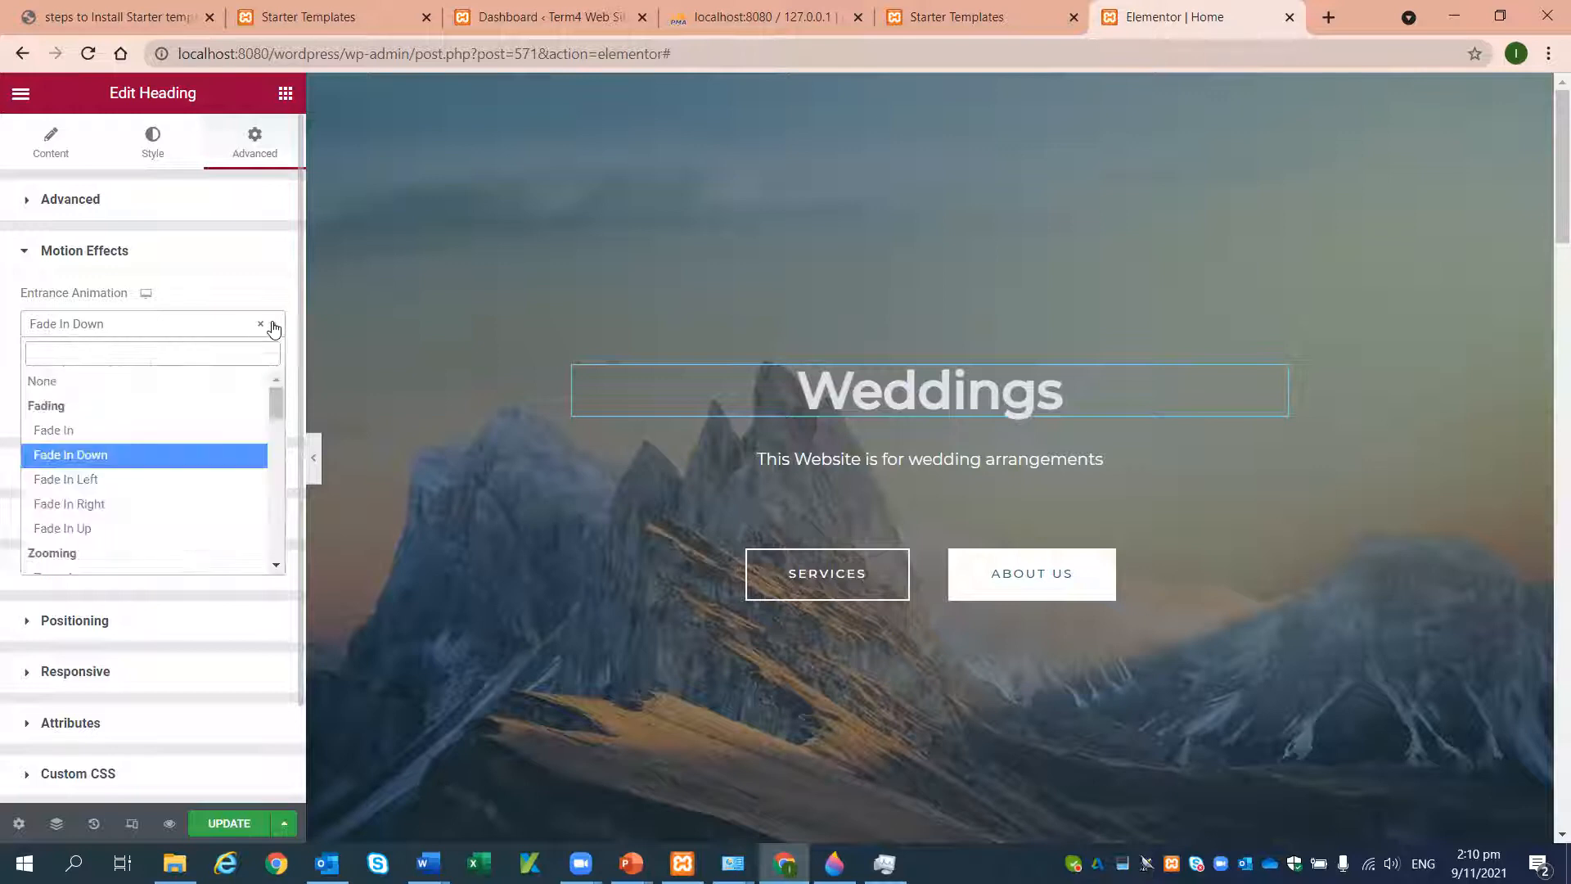
{"action": "left_click", "coordinate": [106, 385]}
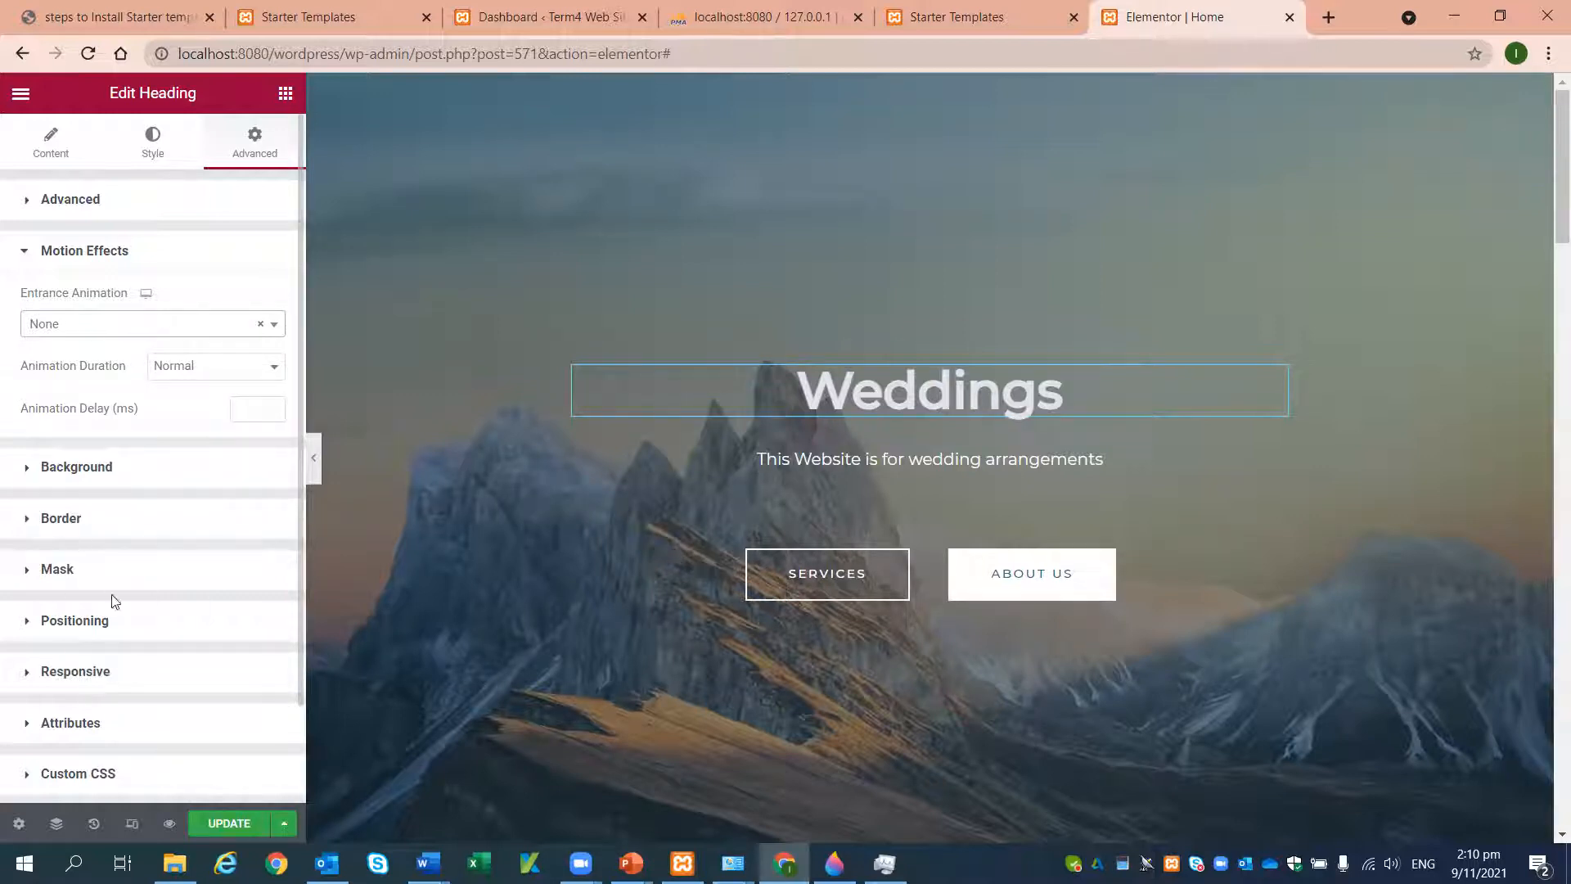
{"action": "left_click", "coordinate": [63, 155]}
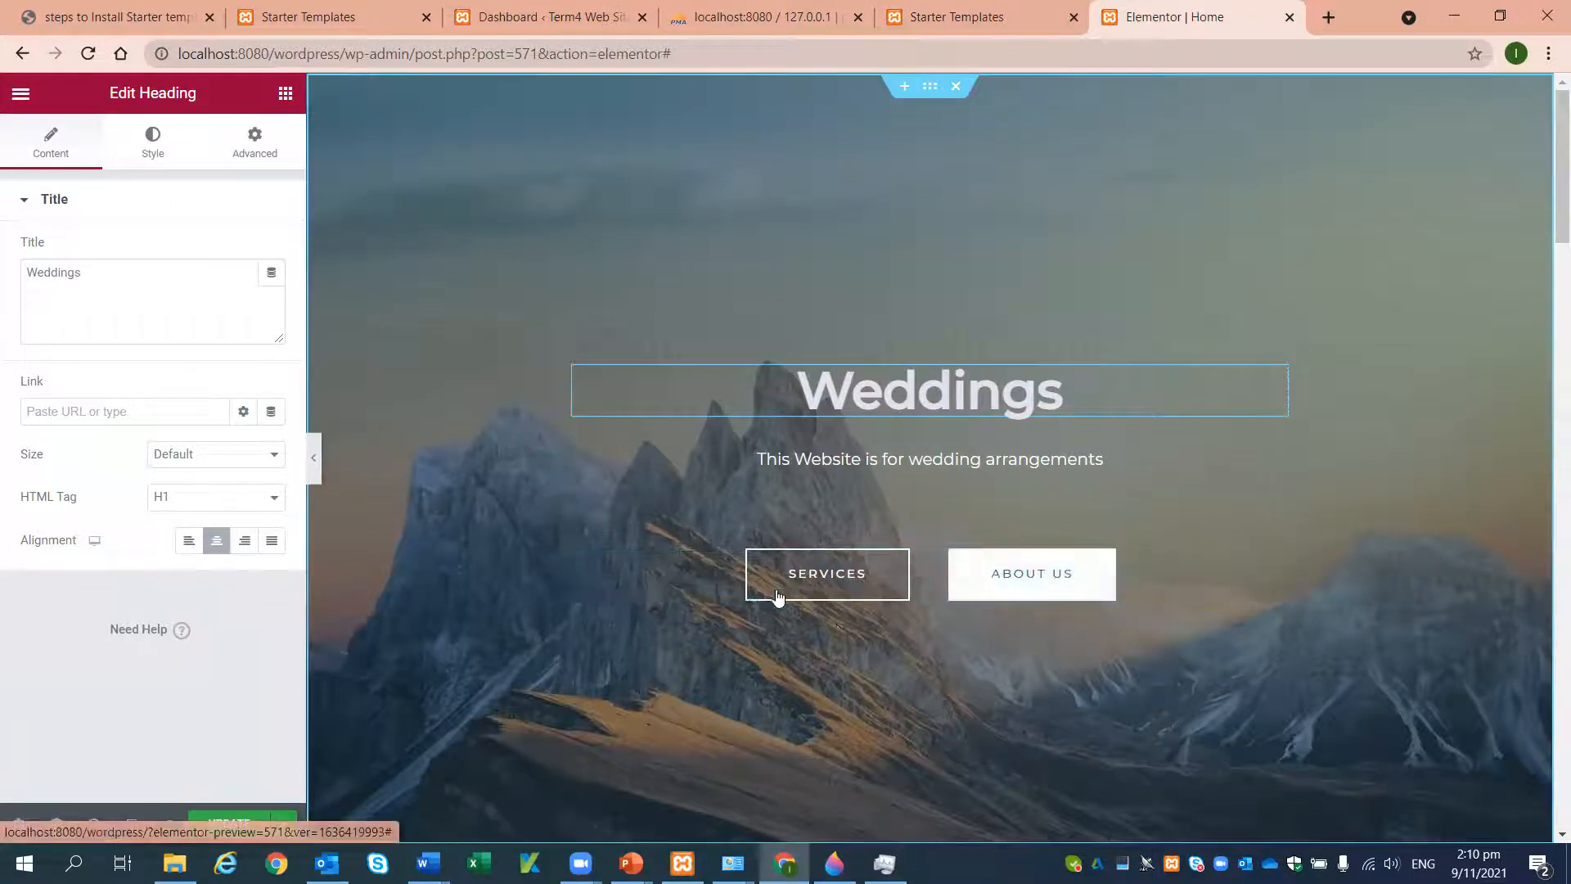
- Set the hover background color of the "About Us" button to the yellow shade #E5DF43 and update the page
{"action": "left_click", "coordinate": [989, 585]}
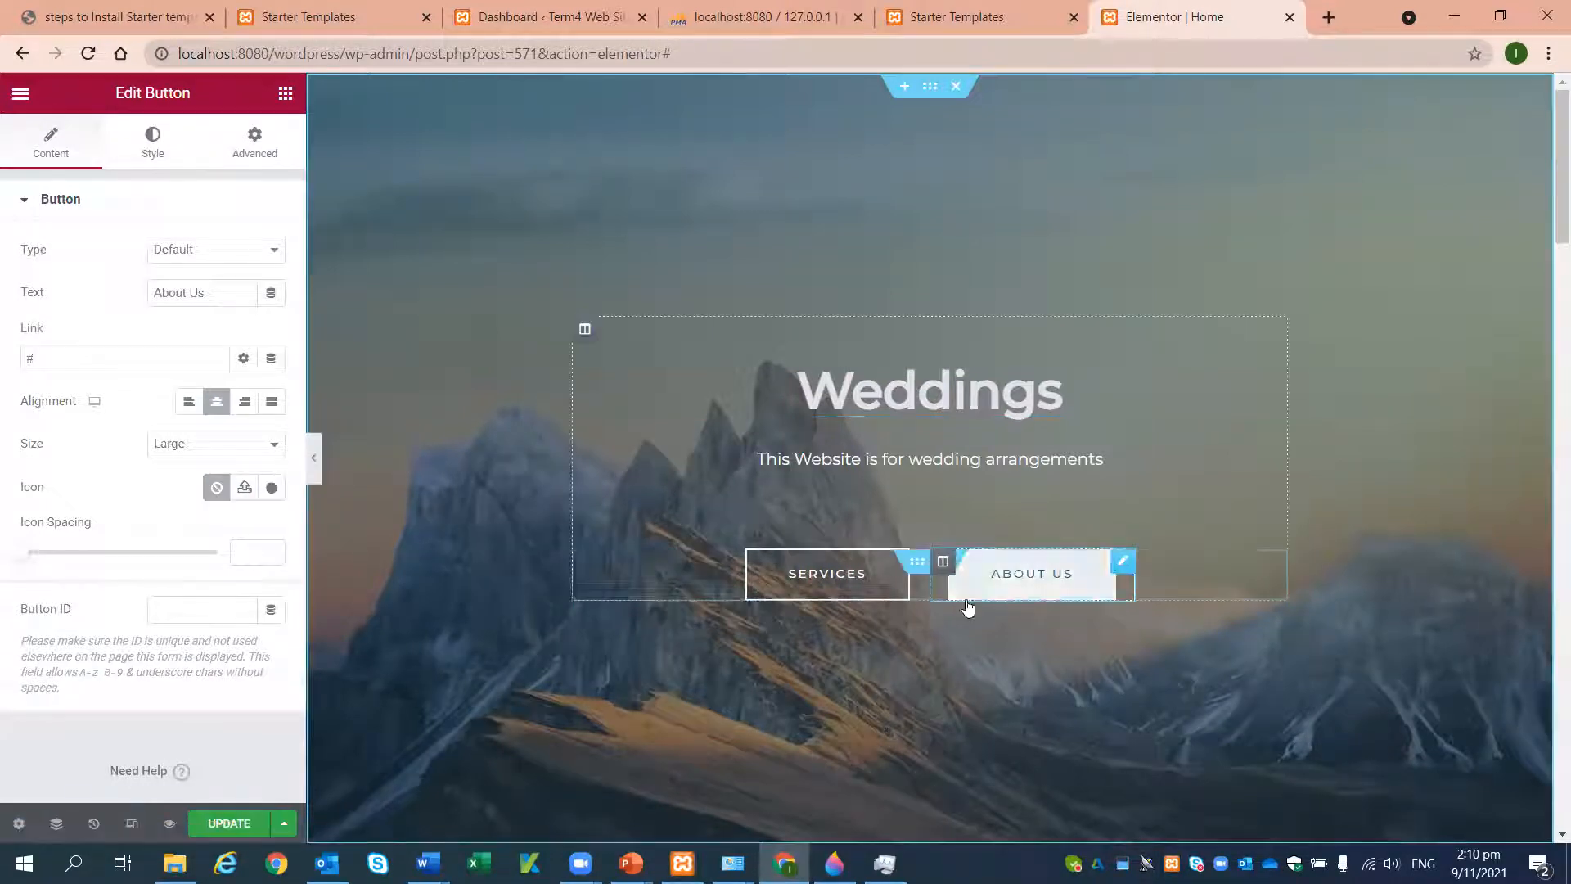
{"action": "left_click", "coordinate": [153, 137]}
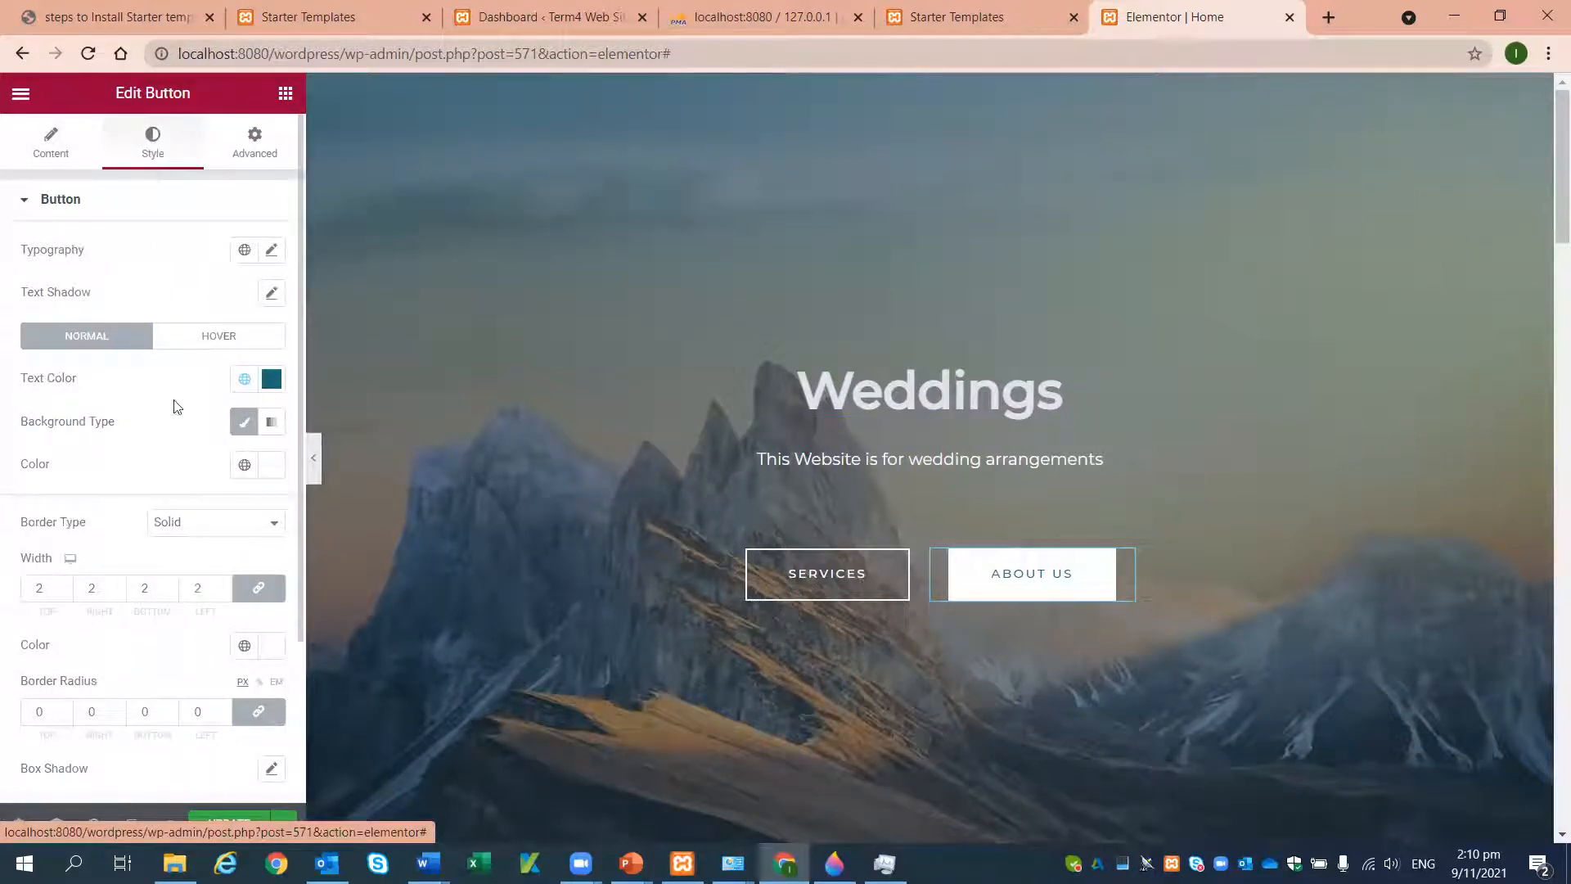
{"action": "left_click", "coordinate": [271, 381]}
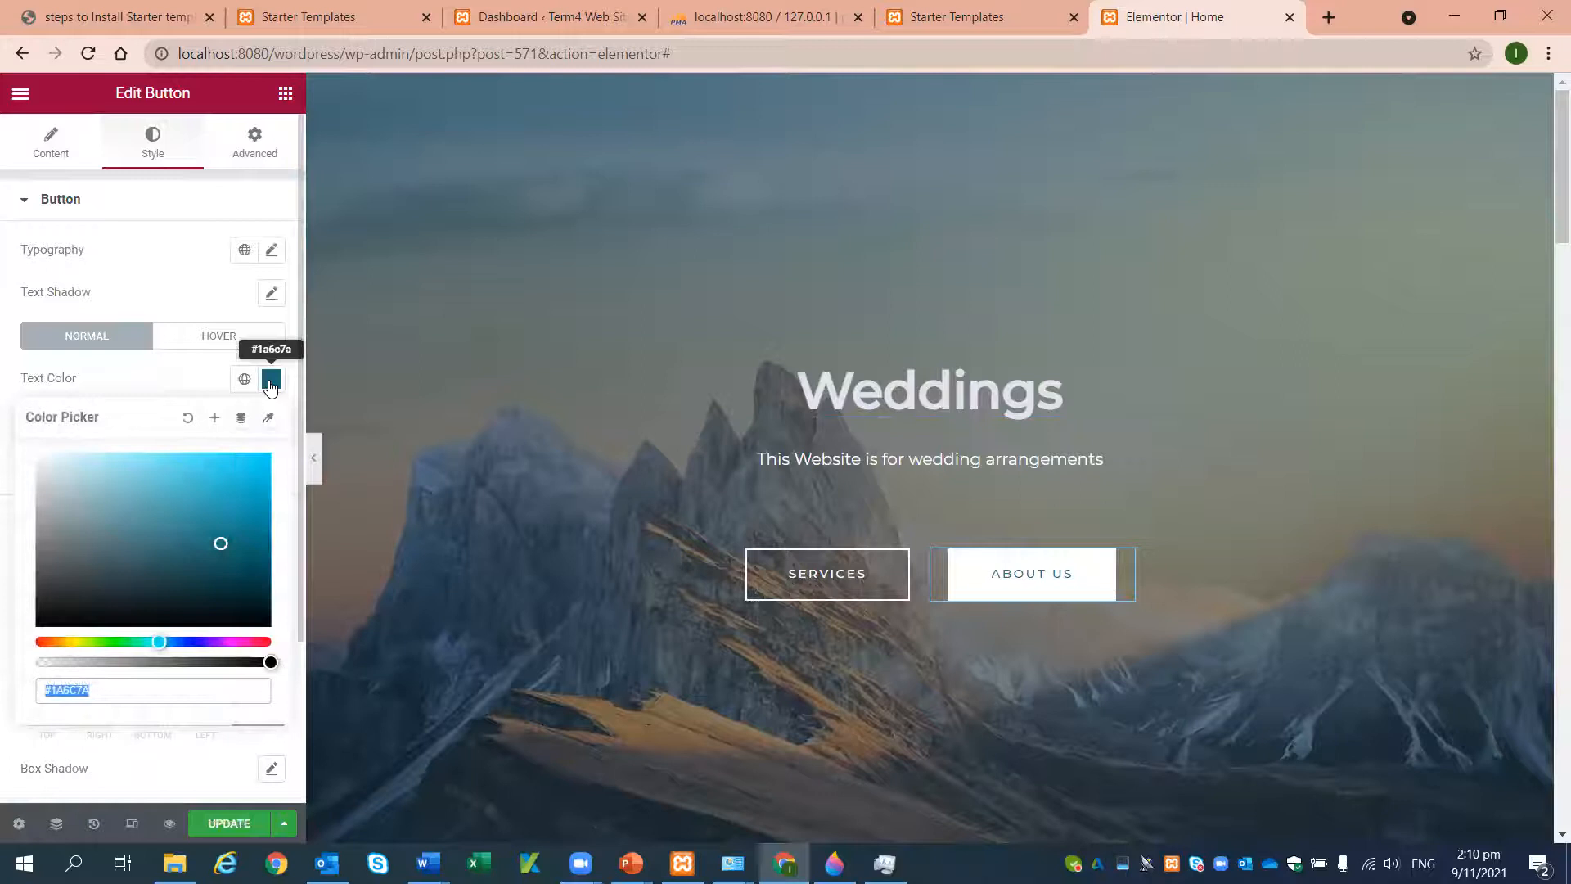
{"action": "left_click", "coordinate": [217, 338]}
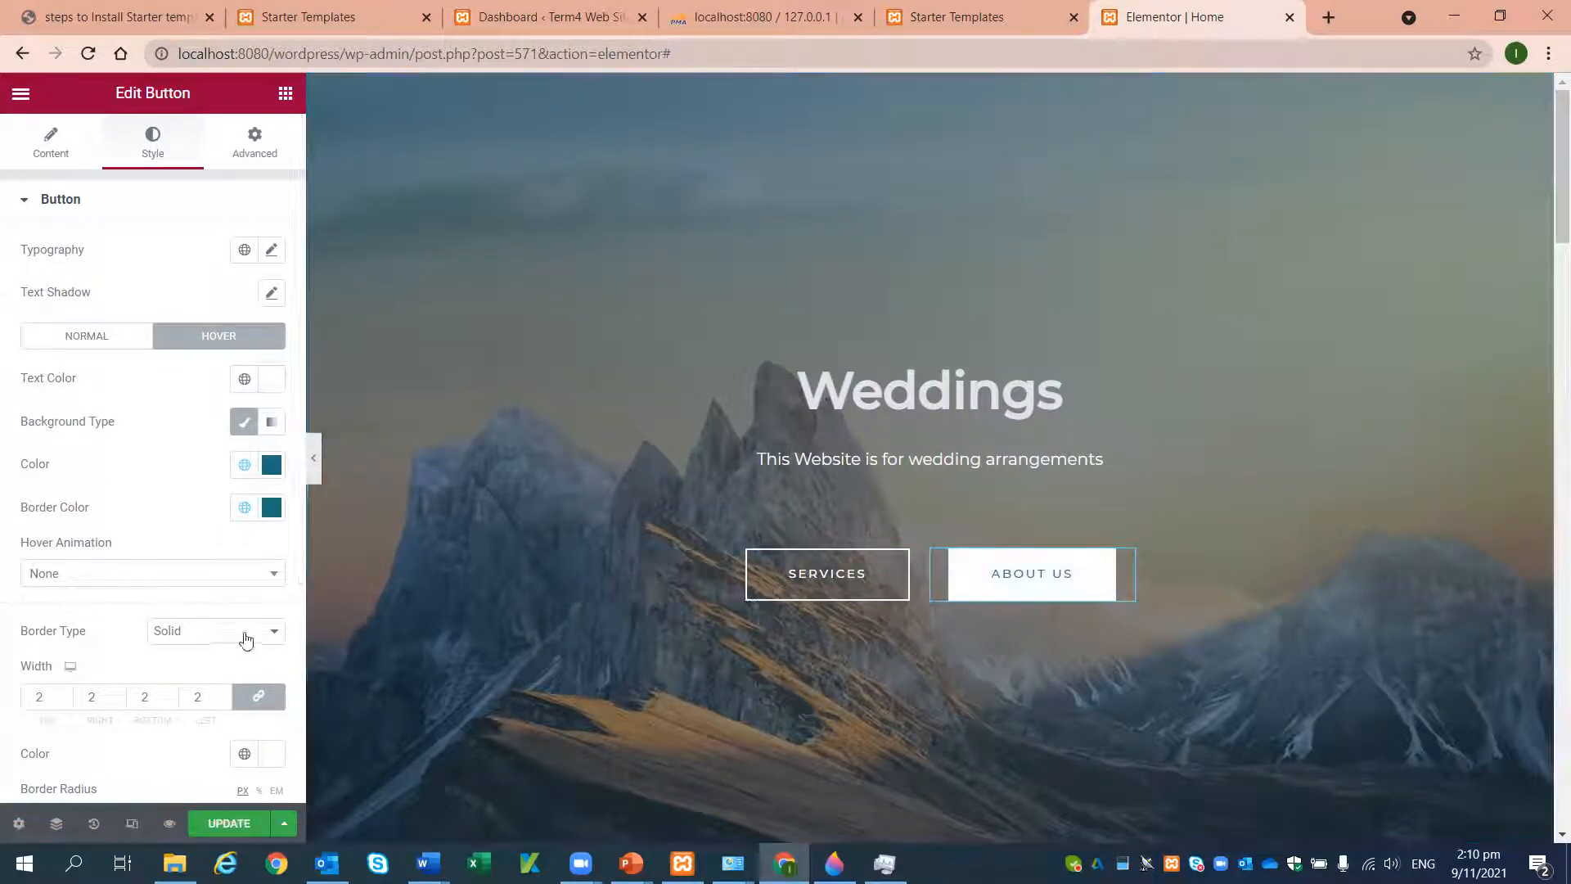
{"action": "left_click", "coordinate": [271, 465]}
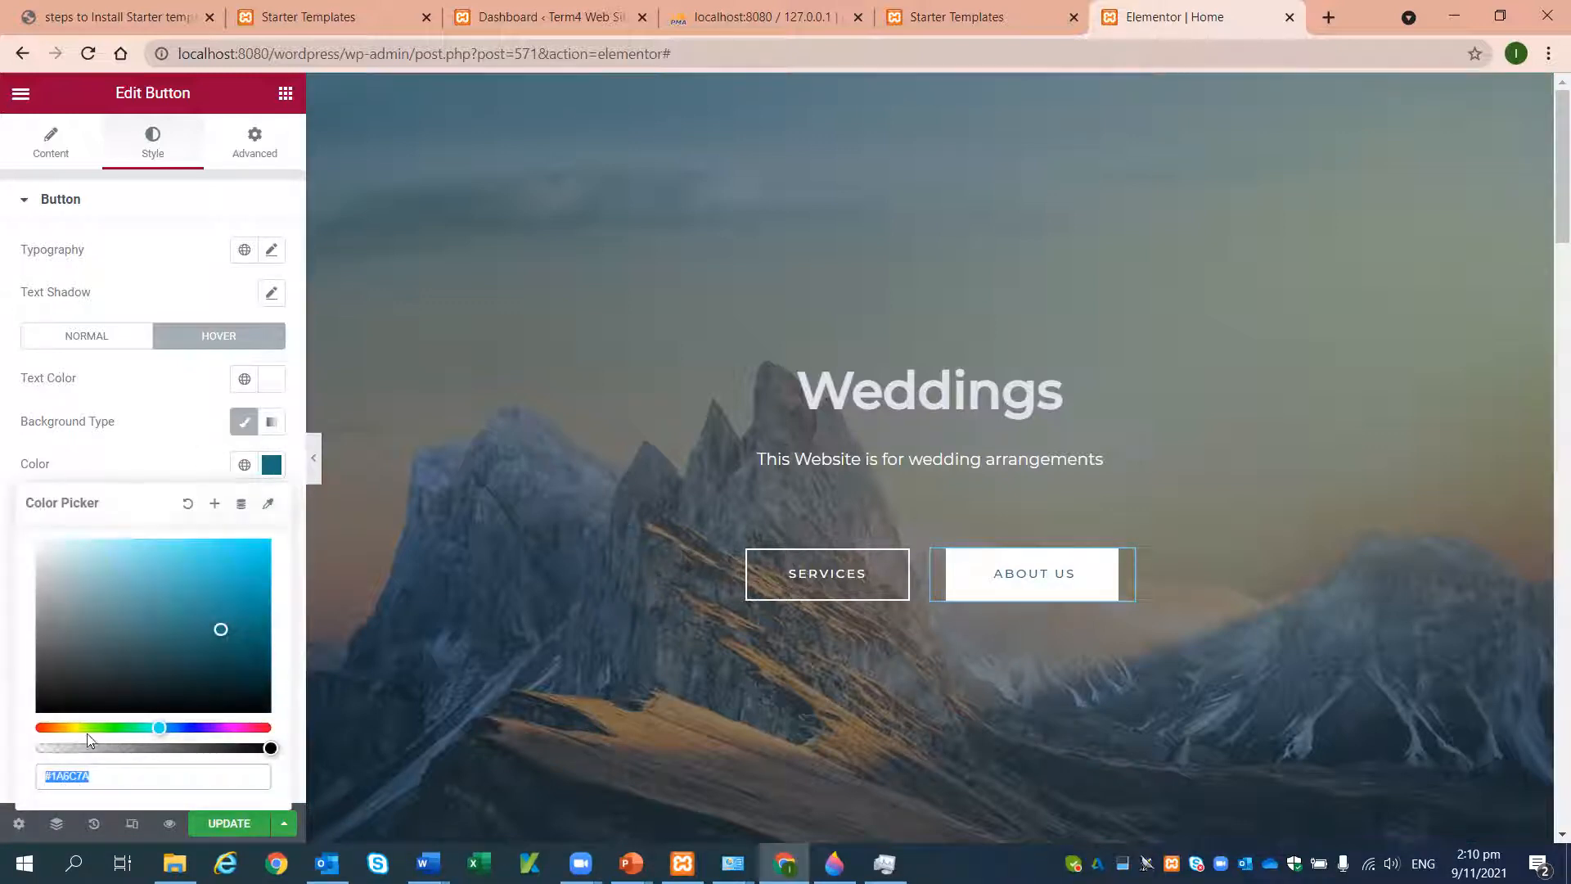
{"action": "left_click", "coordinate": [59, 727]}
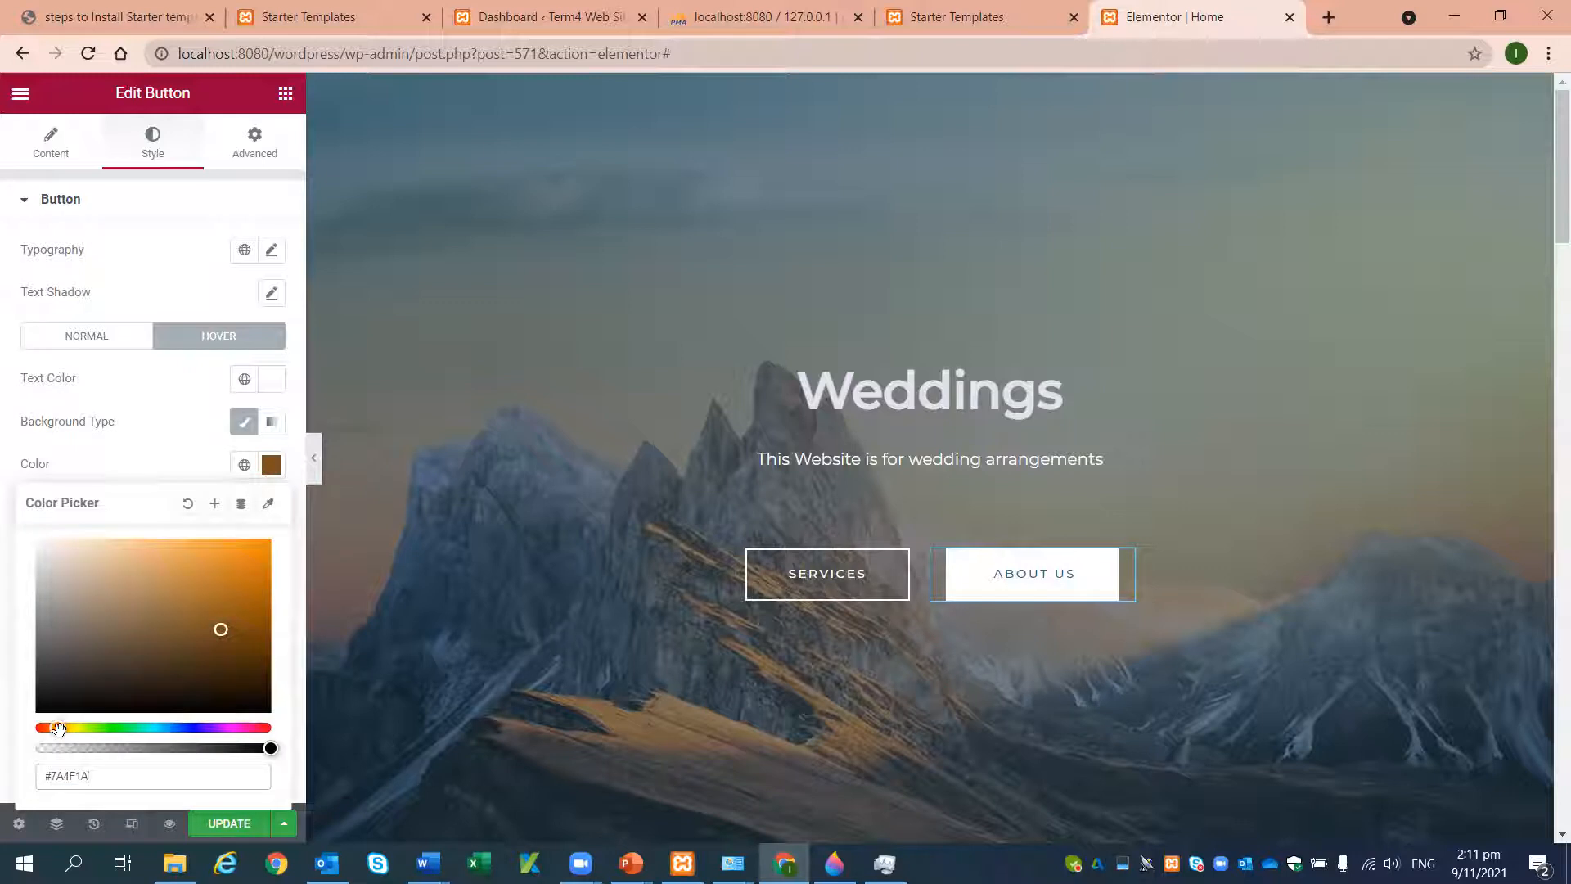
{"action": "left_click", "coordinate": [202, 557]}
{"action": "left_click", "coordinate": [73, 728]}
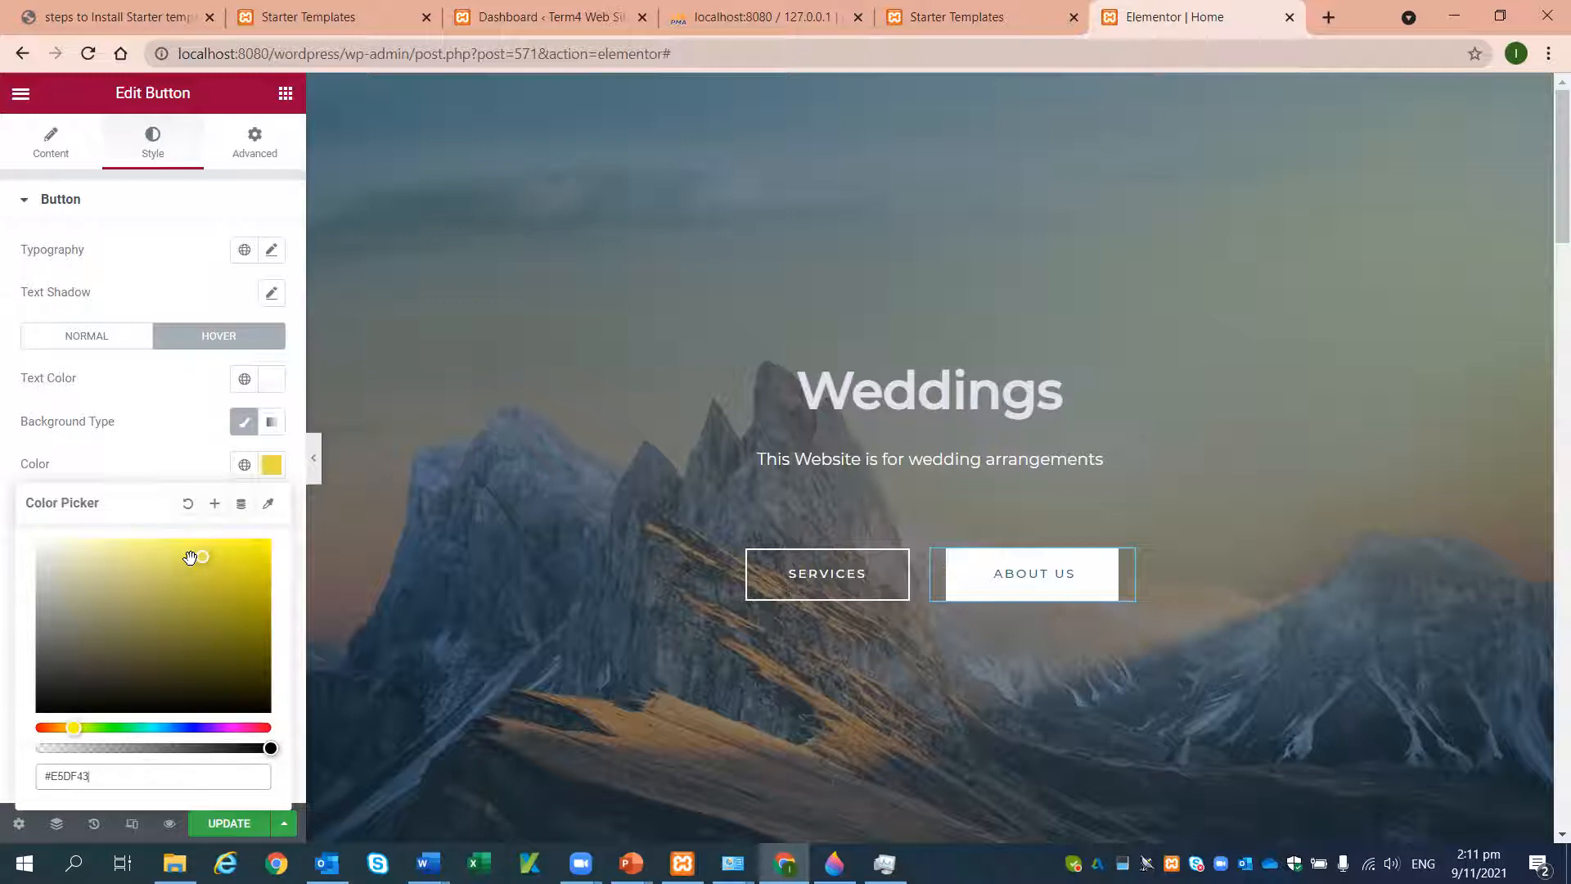
{"action": "left_click", "coordinate": [219, 823]}
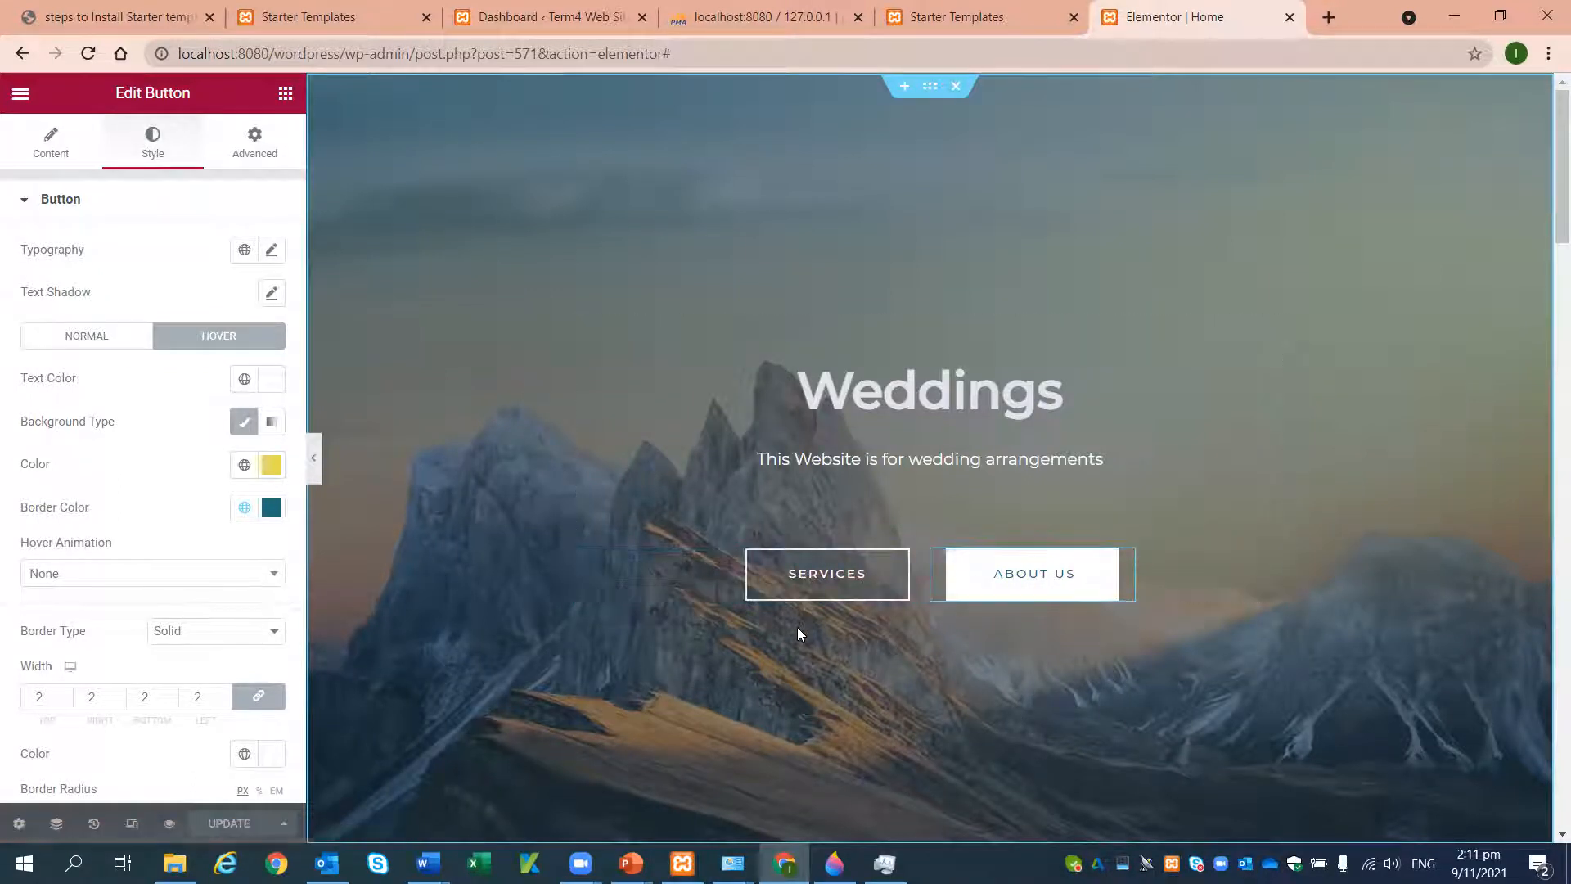
- Open the background style settings of the hero section that contains the "Weddings" heading
{"action": "scroll", "coordinate": [800, 635], "scroll_direction": "down", "scroll_amount": 4}
{"action": "scroll", "coordinate": [872, 585], "scroll_direction": "down", "scroll_amount": 1}
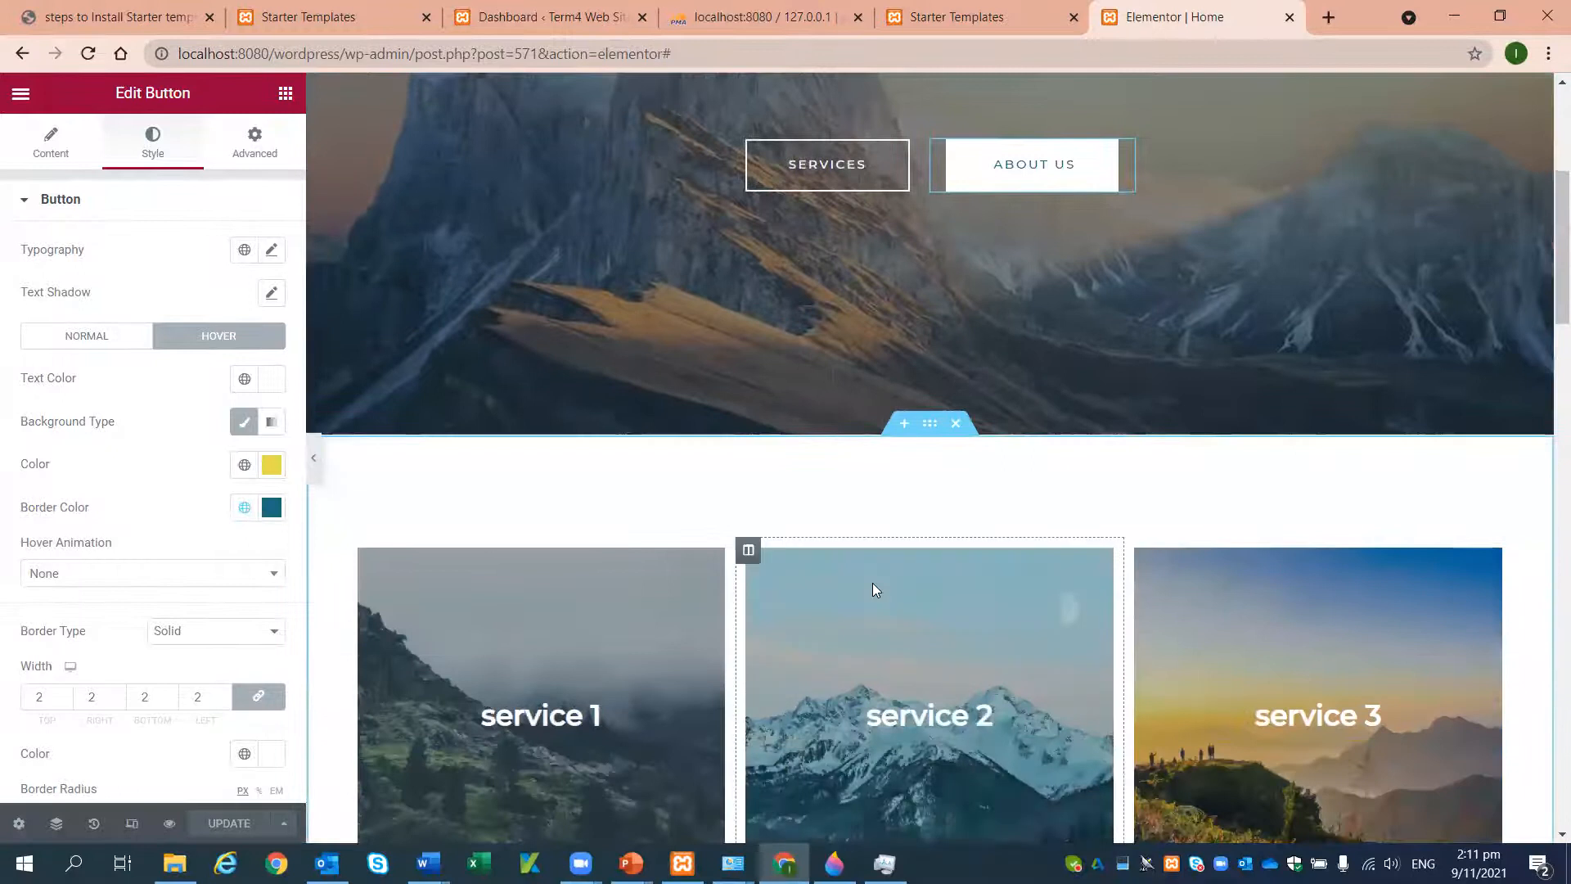
{"action": "scroll", "coordinate": [872, 583], "scroll_direction": "up", "scroll_amount": 4}
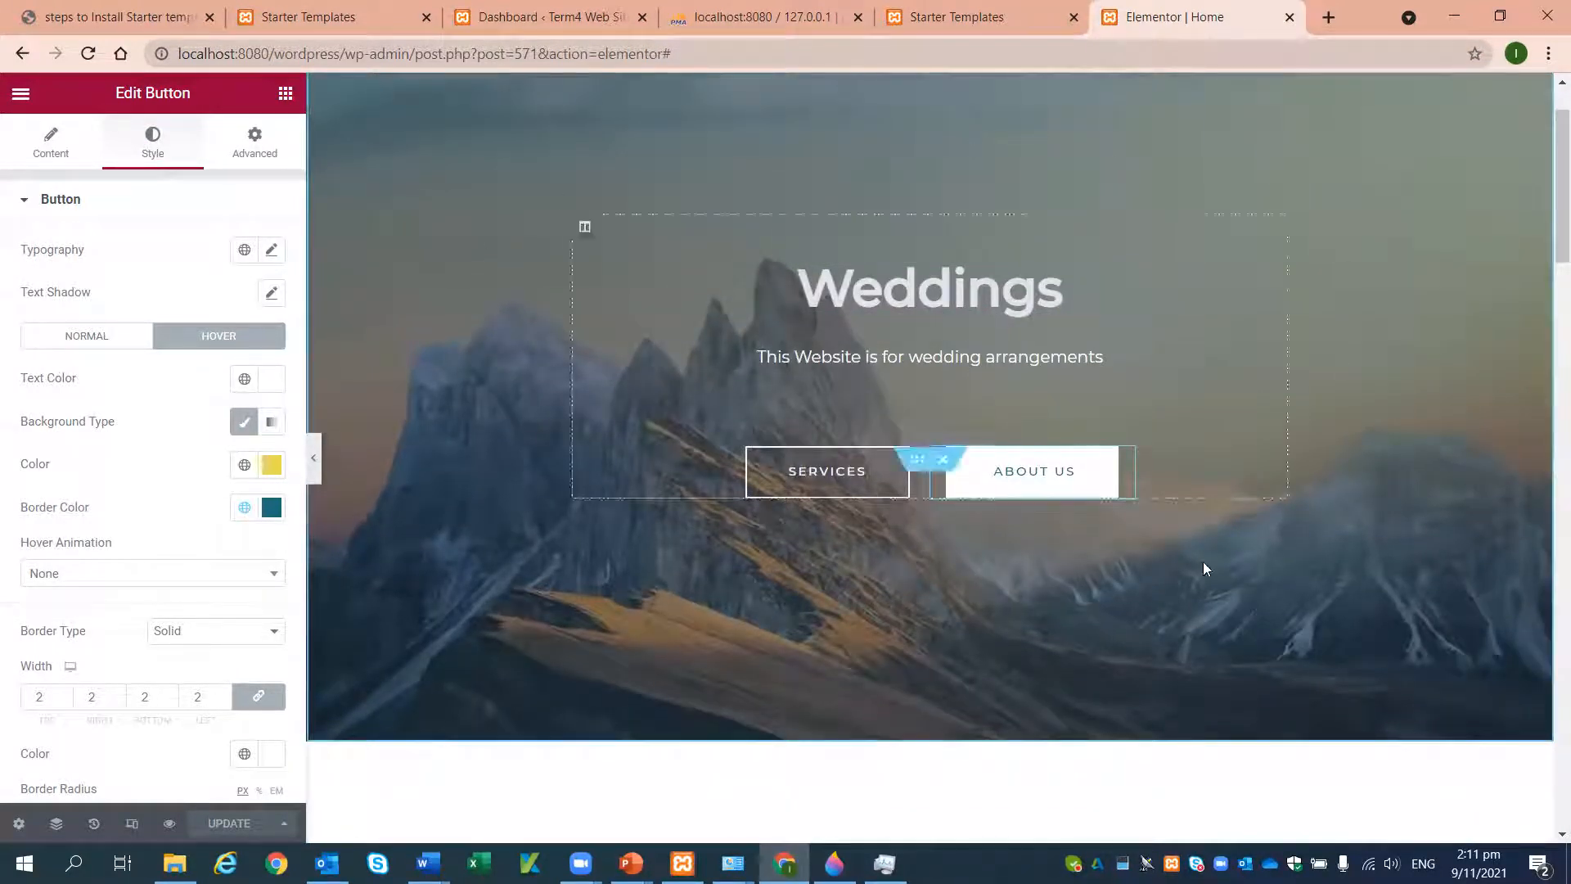
{"action": "right_click", "coordinate": [1296, 134]}
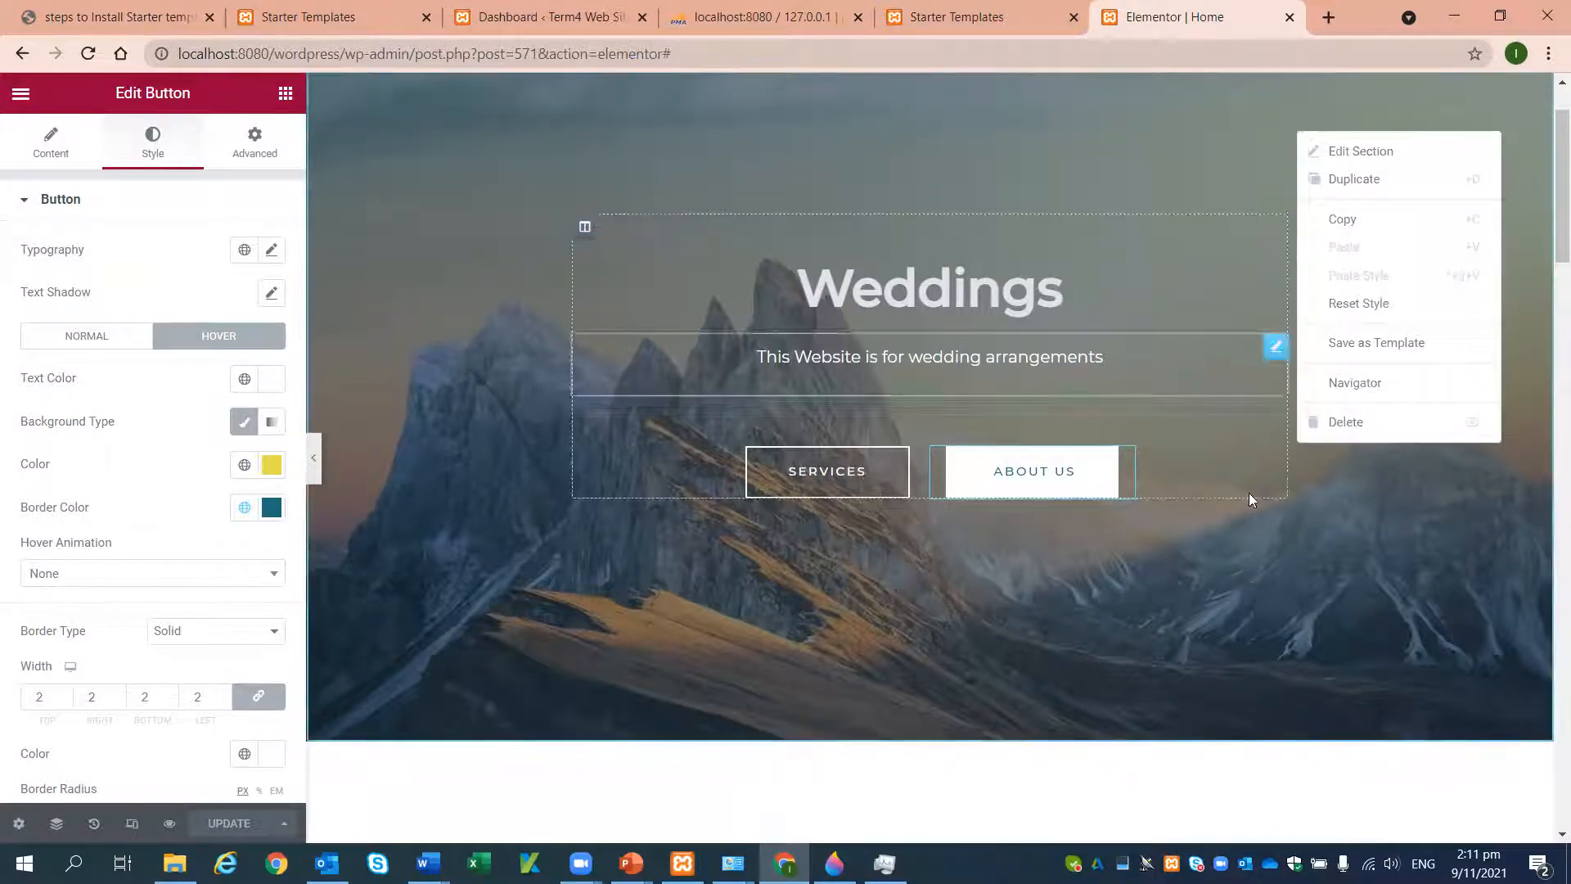
{"action": "left_click", "coordinate": [1350, 586]}
{"action": "right_click", "coordinate": [1319, 104]}
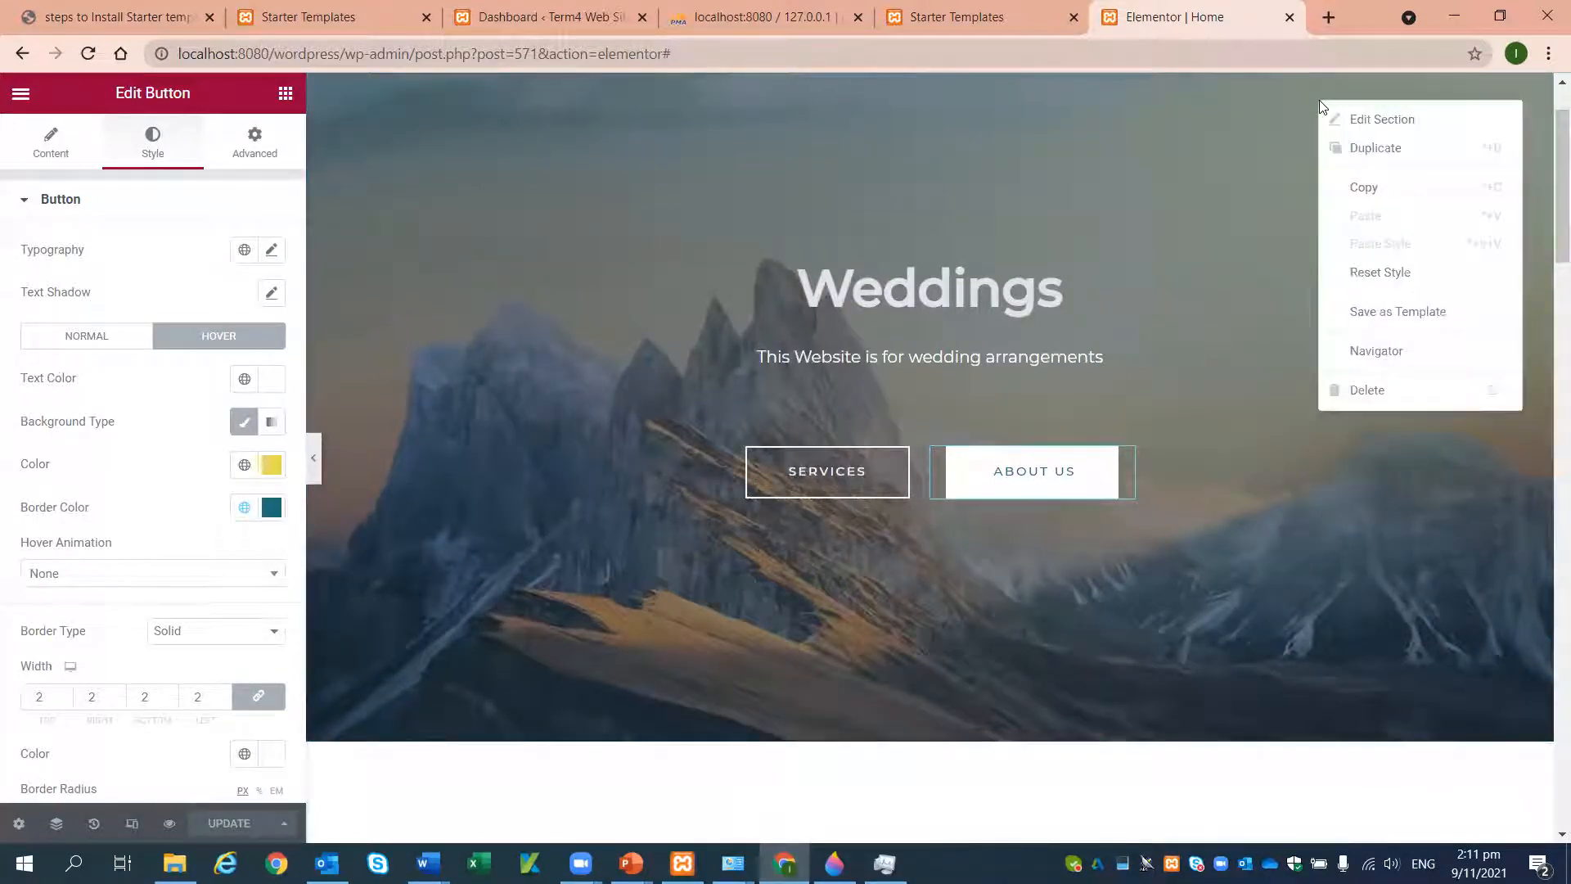
{"action": "left_click", "coordinate": [1359, 122]}
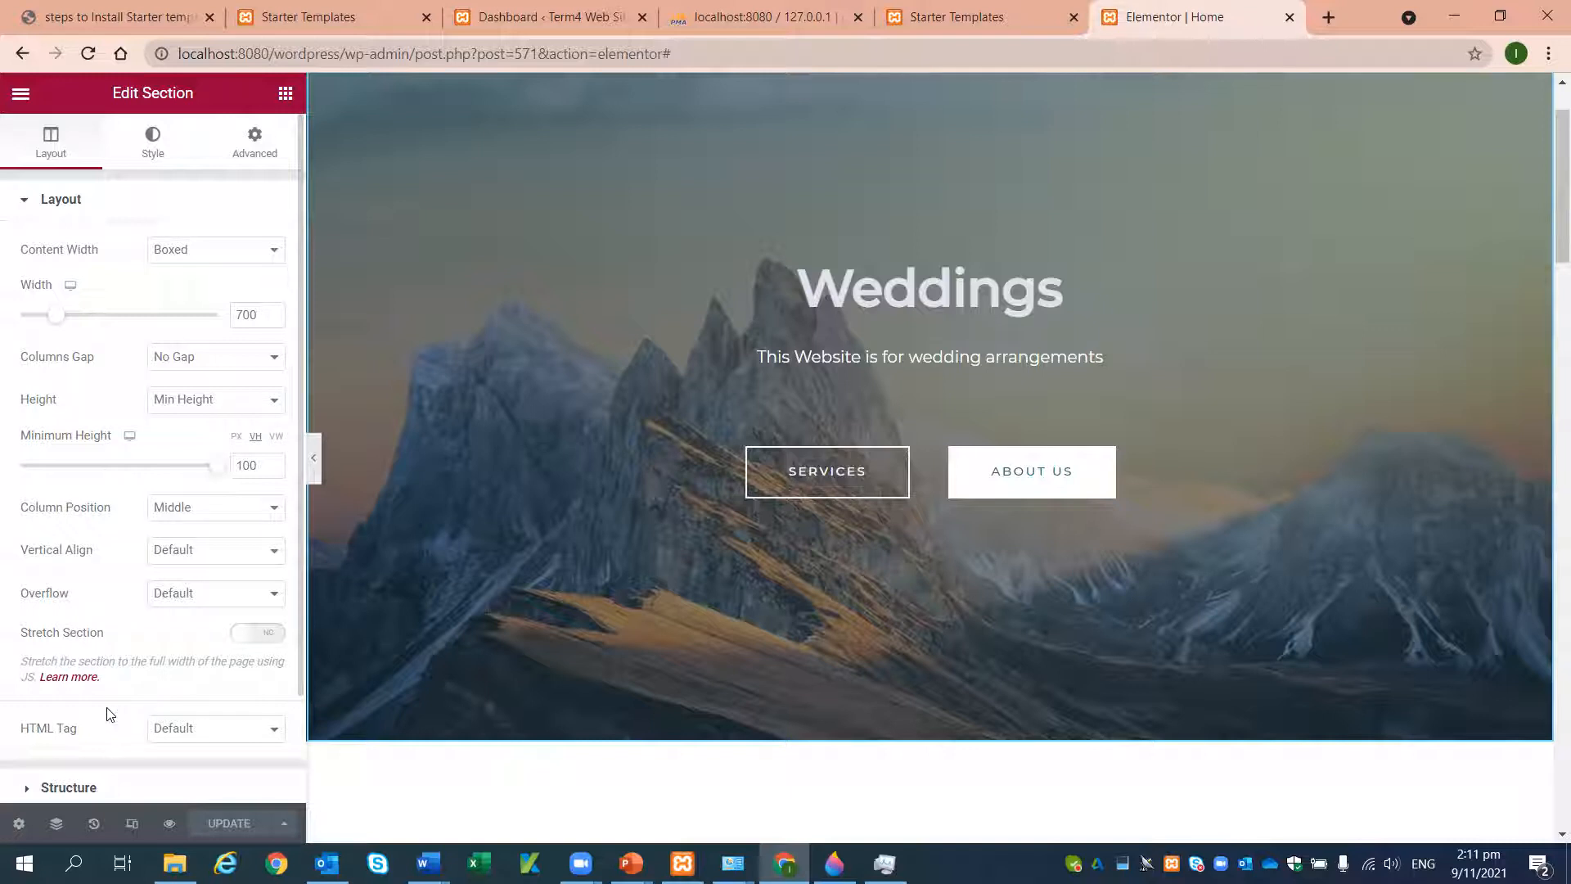
{"action": "left_click", "coordinate": [152, 141]}
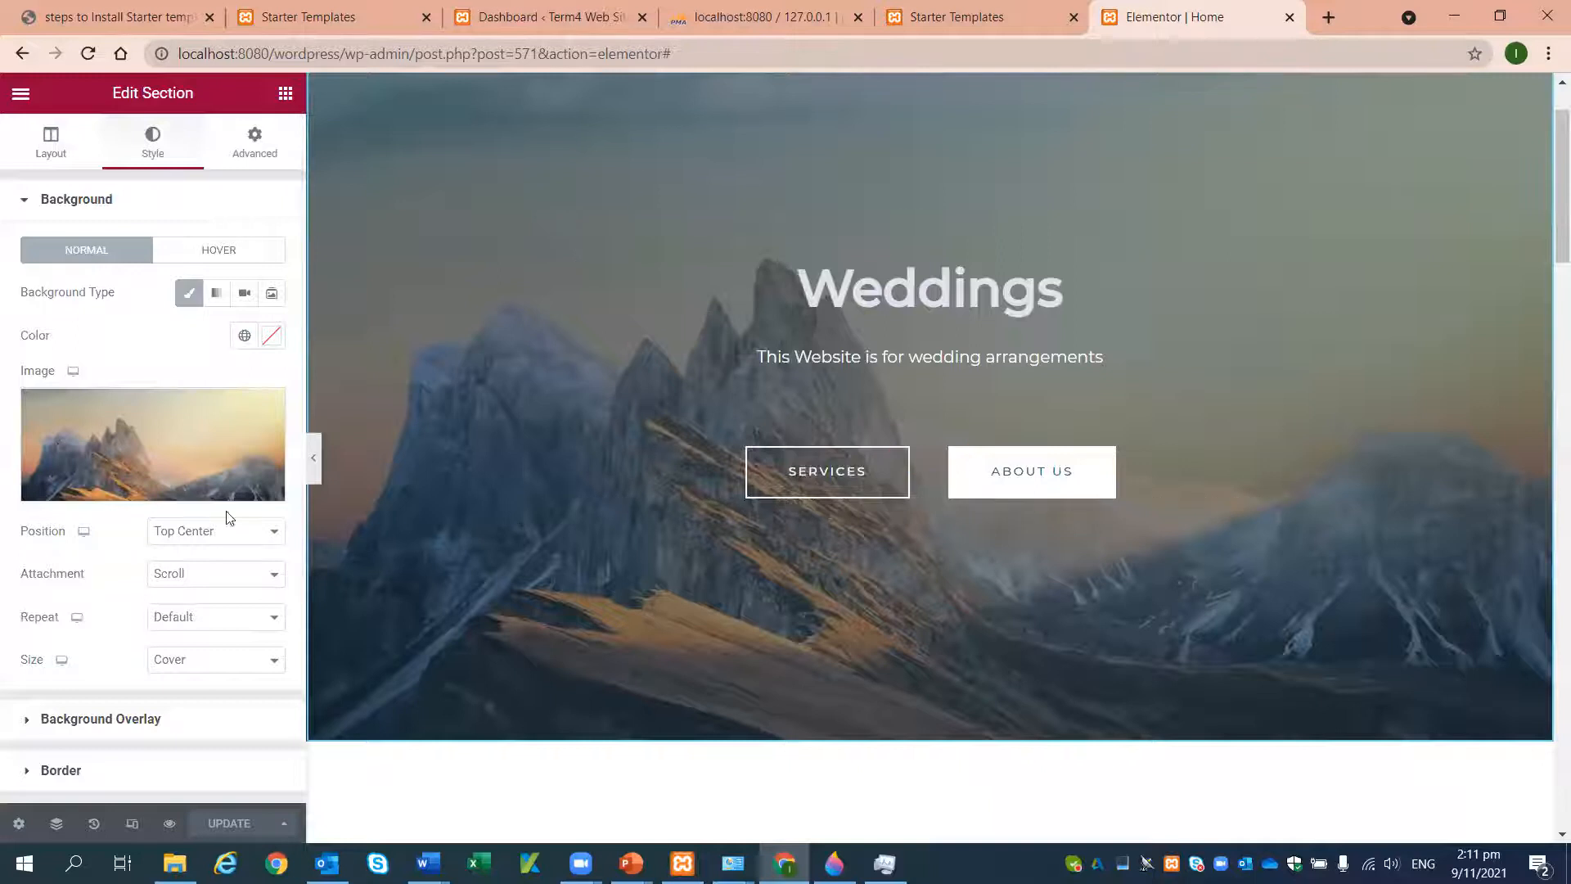
- Replace the hero section's background image with the wedding couple picture Untitled.gif from the media library
{"action": "left_click", "coordinate": [151, 488]}
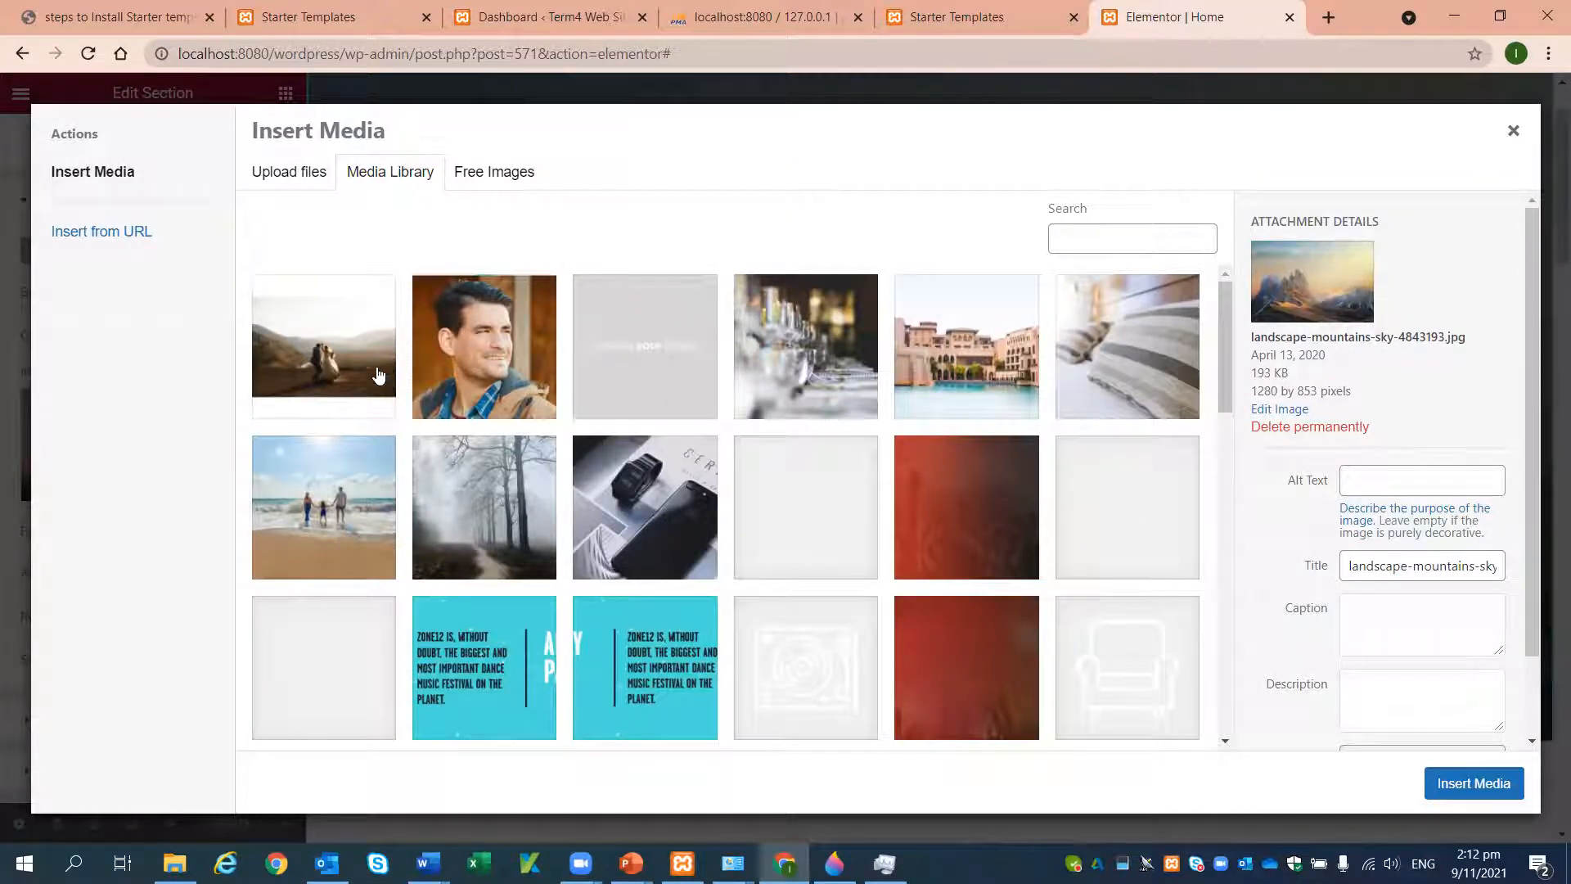
{"action": "scroll", "coordinate": [954, 646], "scroll_direction": "down", "scroll_amount": 4}
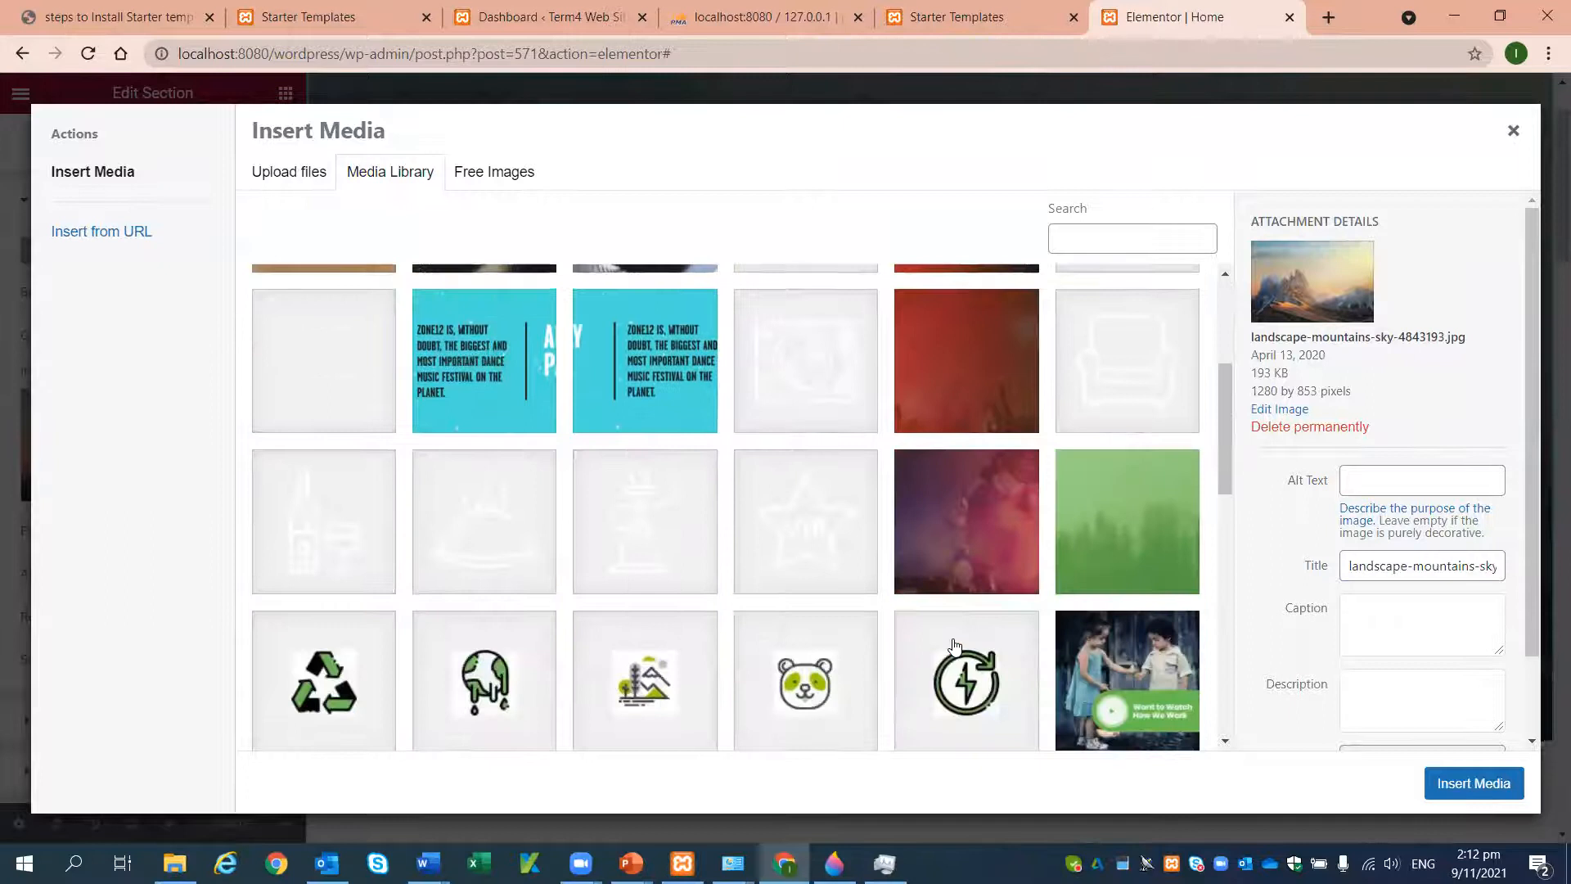
{"action": "scroll", "coordinate": [954, 647], "scroll_direction": "down", "scroll_amount": 5}
{"action": "scroll", "coordinate": [954, 647], "scroll_direction": "up", "scroll_amount": 5}
{"action": "scroll", "coordinate": [954, 646], "scroll_direction": "down", "scroll_amount": 5}
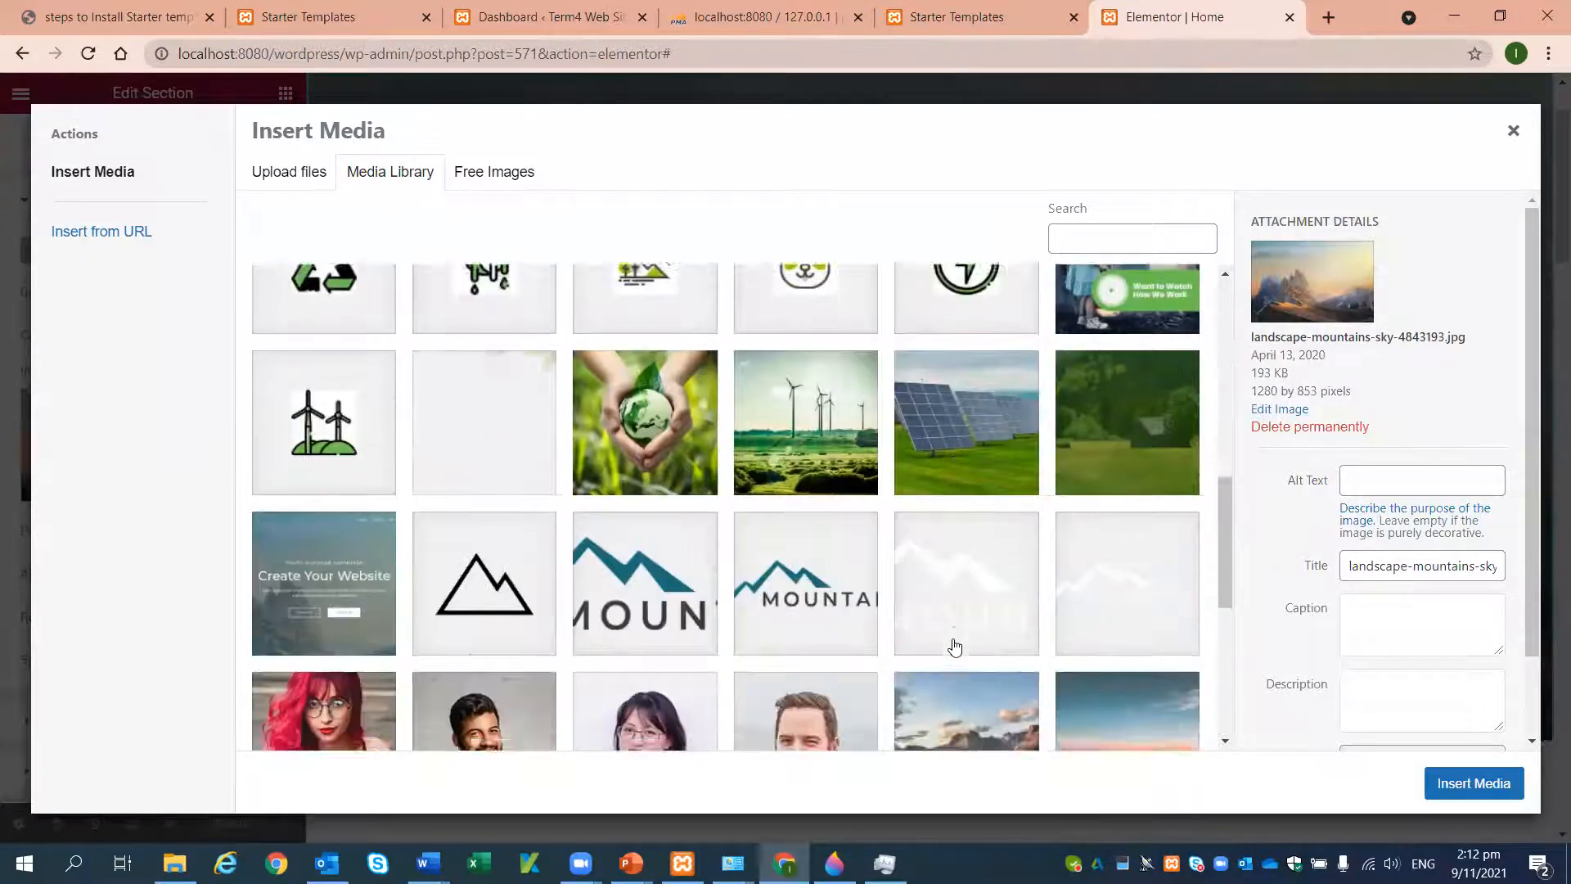
{"action": "scroll", "coordinate": [954, 647], "scroll_direction": "down", "scroll_amount": 5}
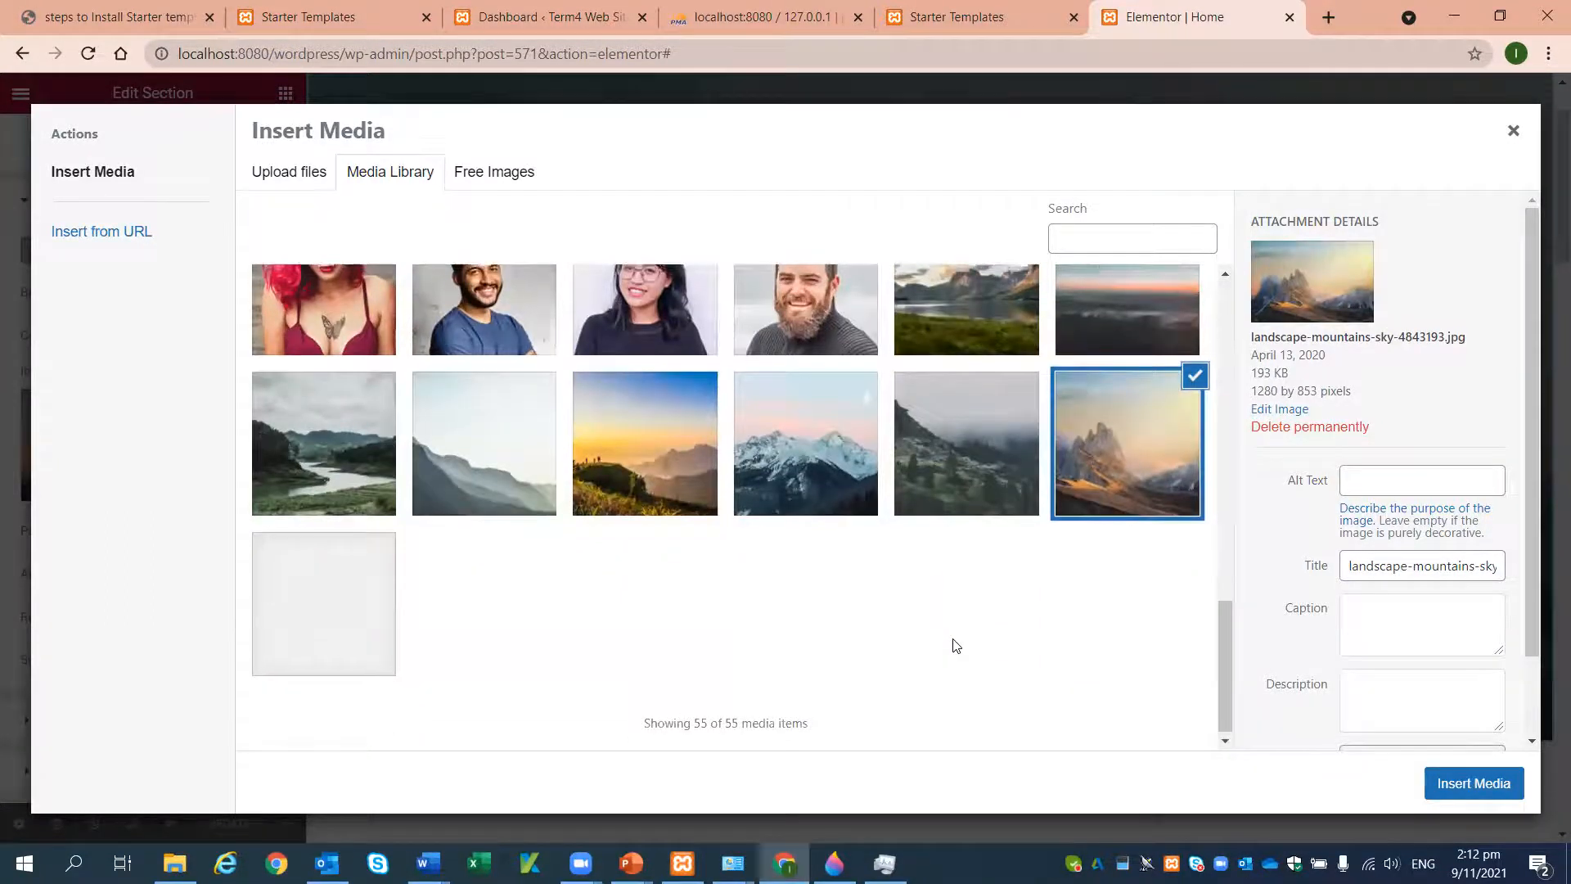
{"action": "scroll", "coordinate": [954, 646], "scroll_direction": "up", "scroll_amount": 15}
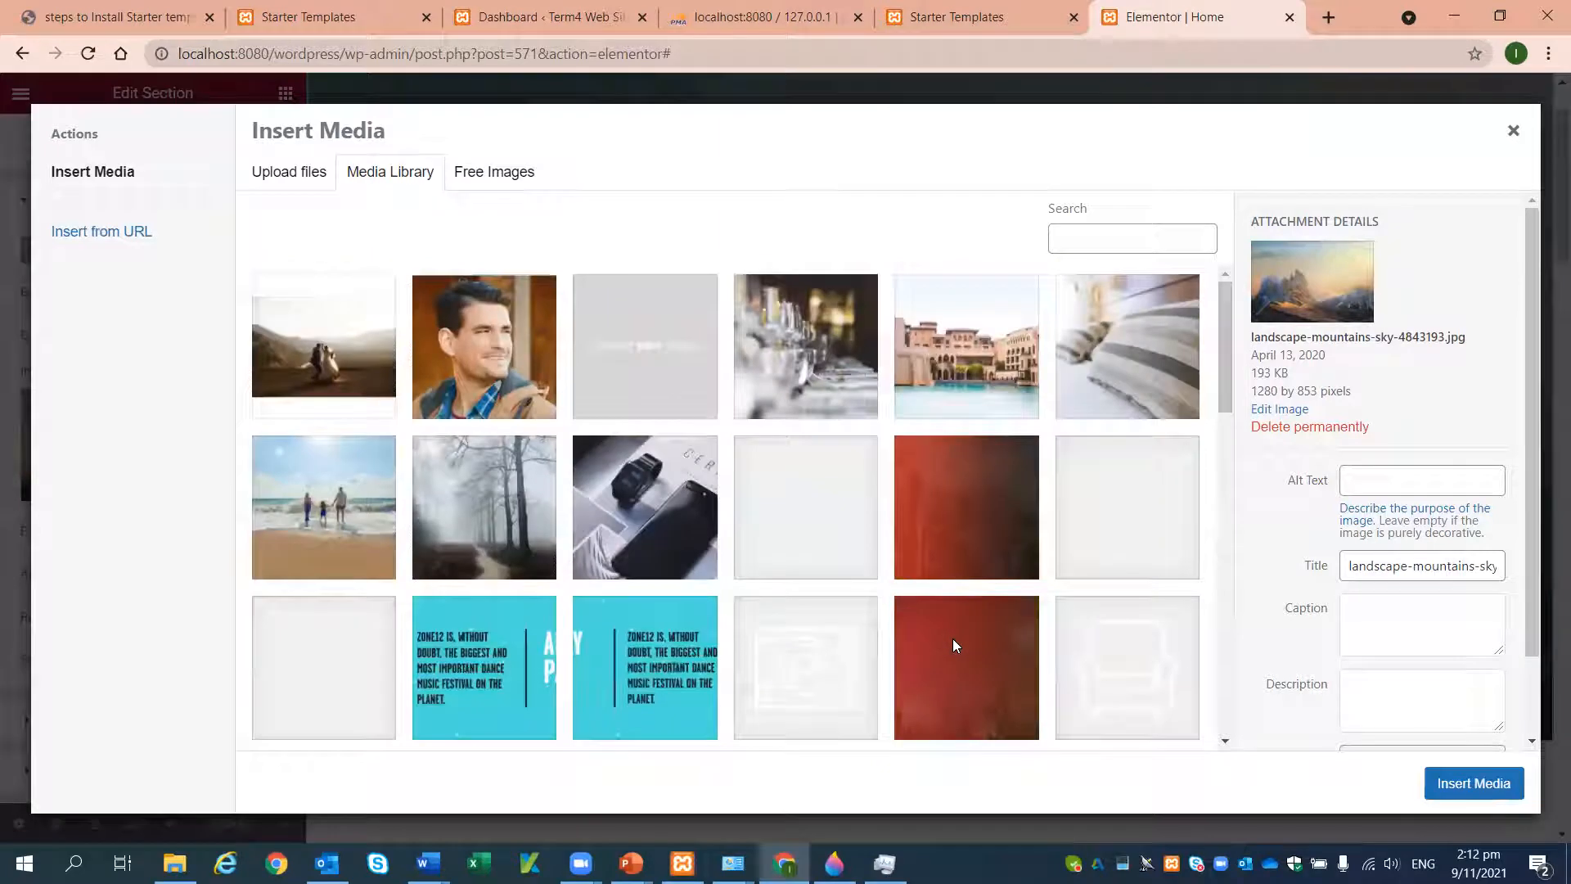
{"action": "left_click", "coordinate": [331, 503]}
{"action": "left_click", "coordinate": [343, 374]}
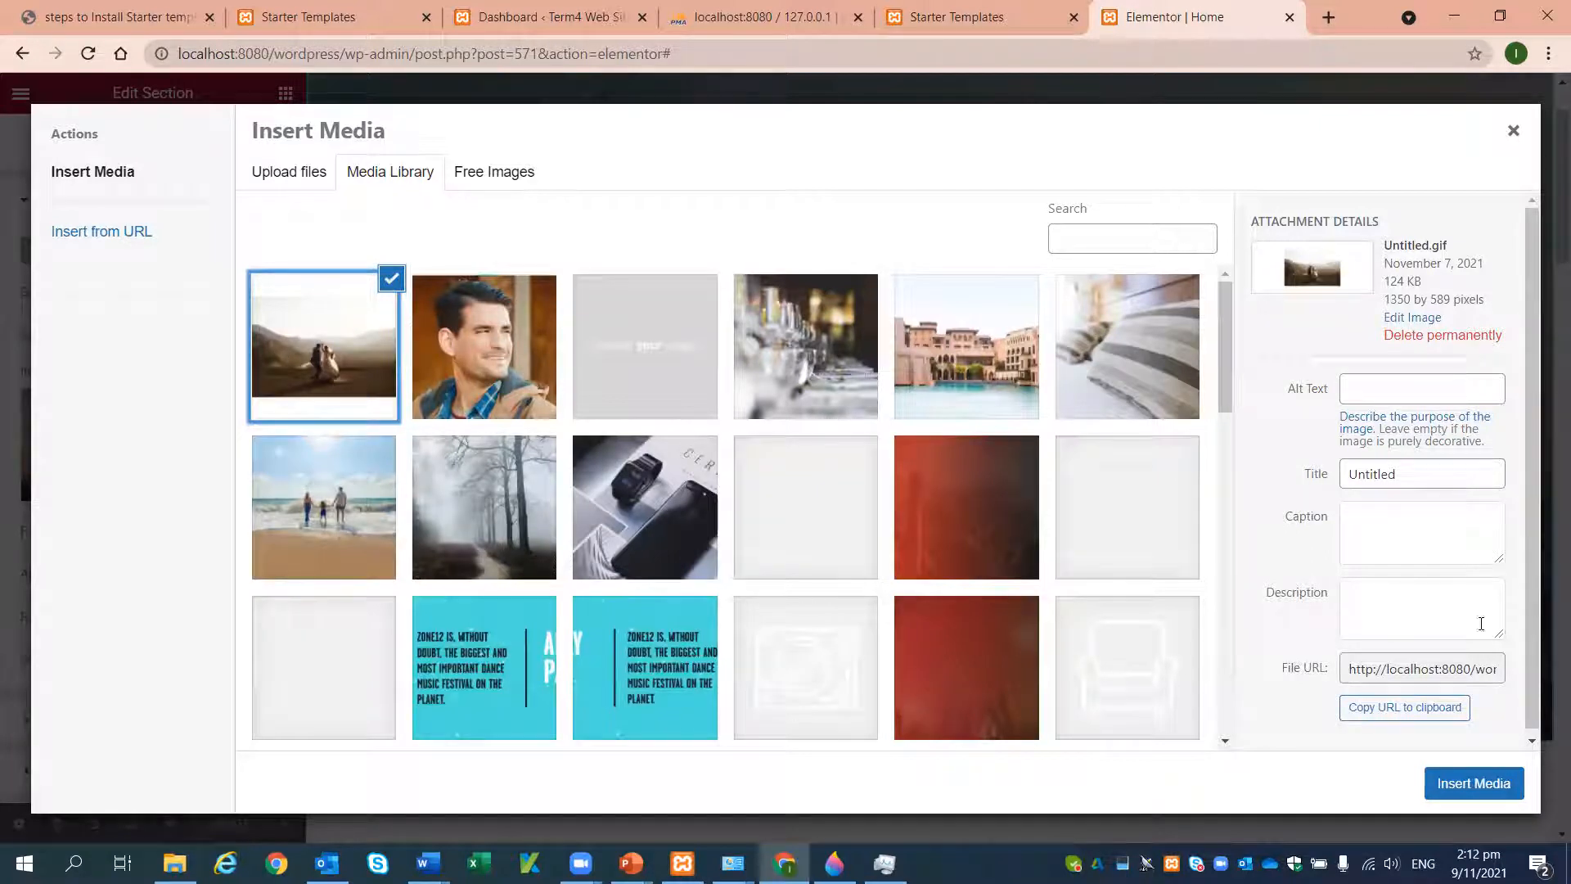
{"action": "left_click", "coordinate": [1469, 787]}
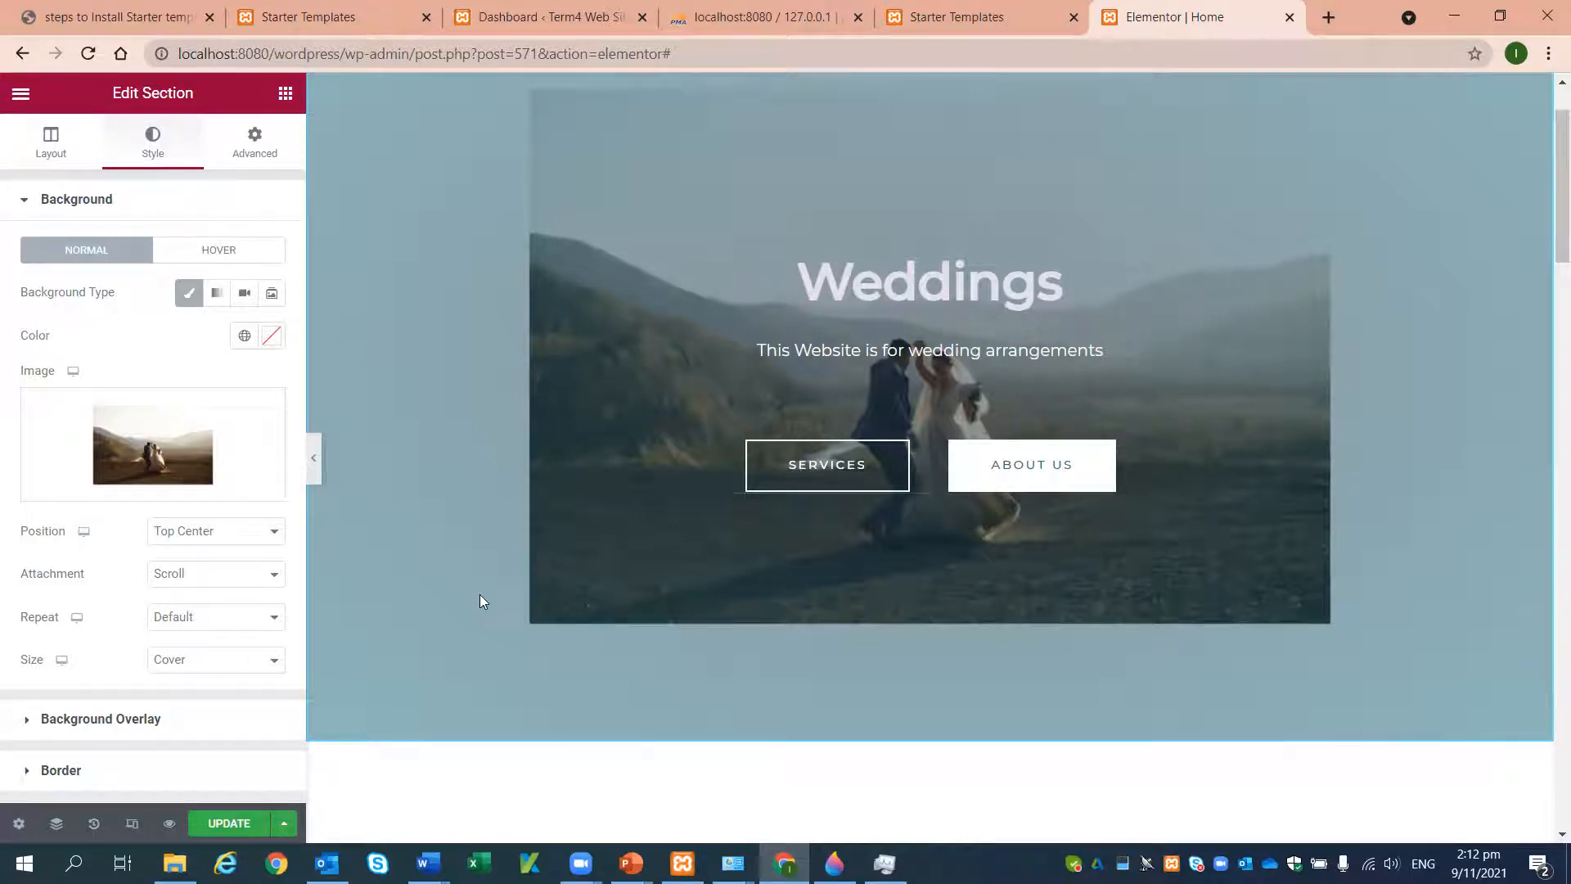
{"action": "scroll", "coordinate": [961, 674], "scroll_direction": "down", "scroll_amount": 10}
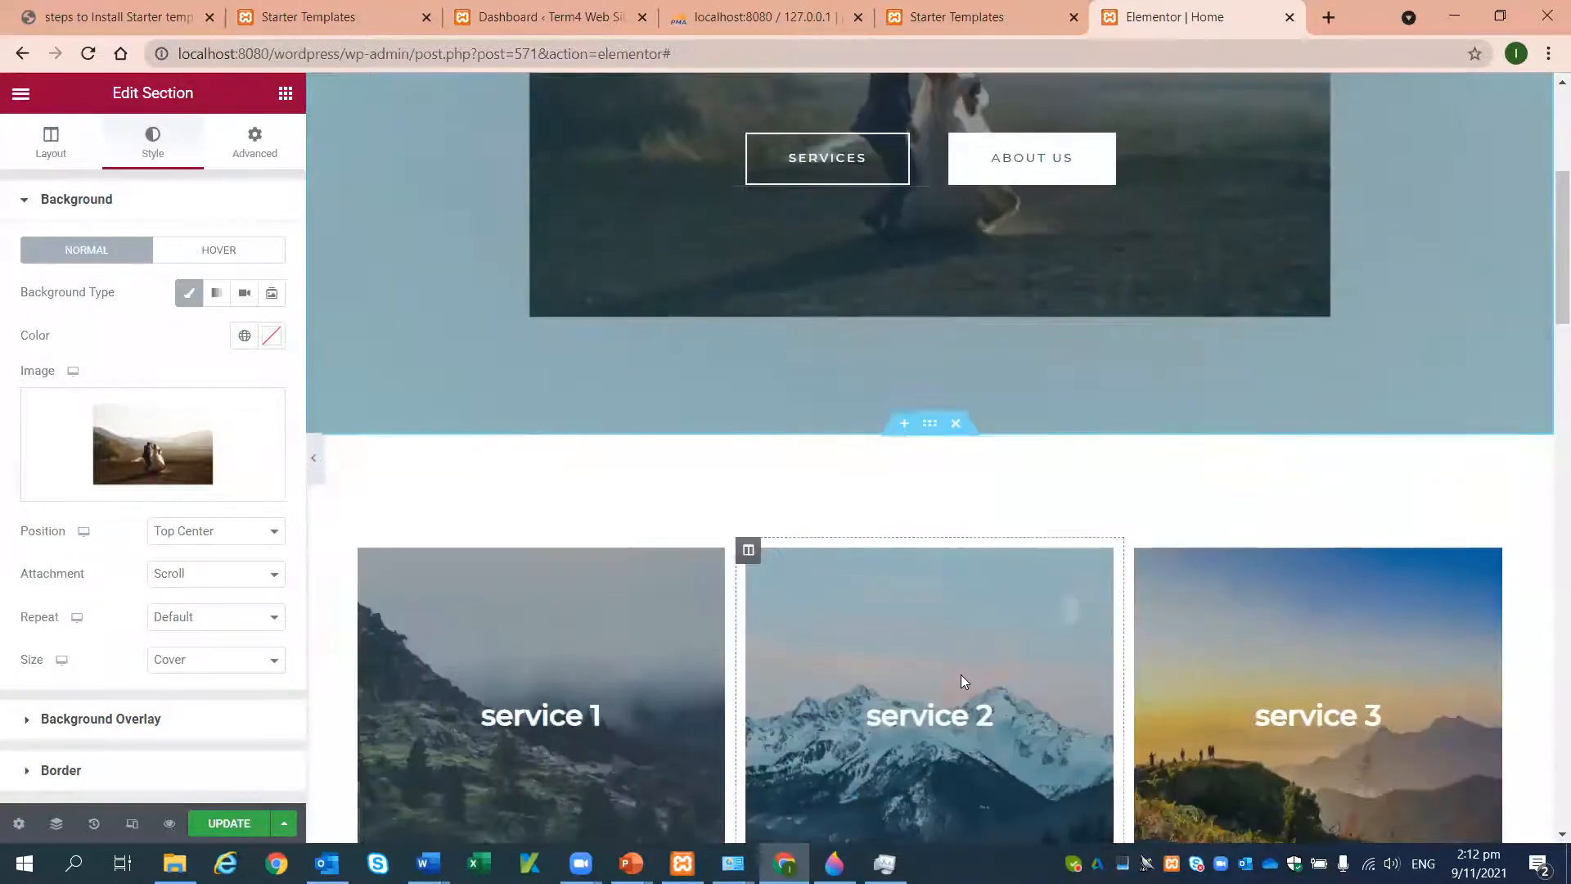
{"action": "scroll", "coordinate": [960, 680], "scroll_direction": "down", "scroll_amount": 11}
{"action": "scroll", "coordinate": [992, 736], "scroll_direction": "up", "scroll_amount": 17}
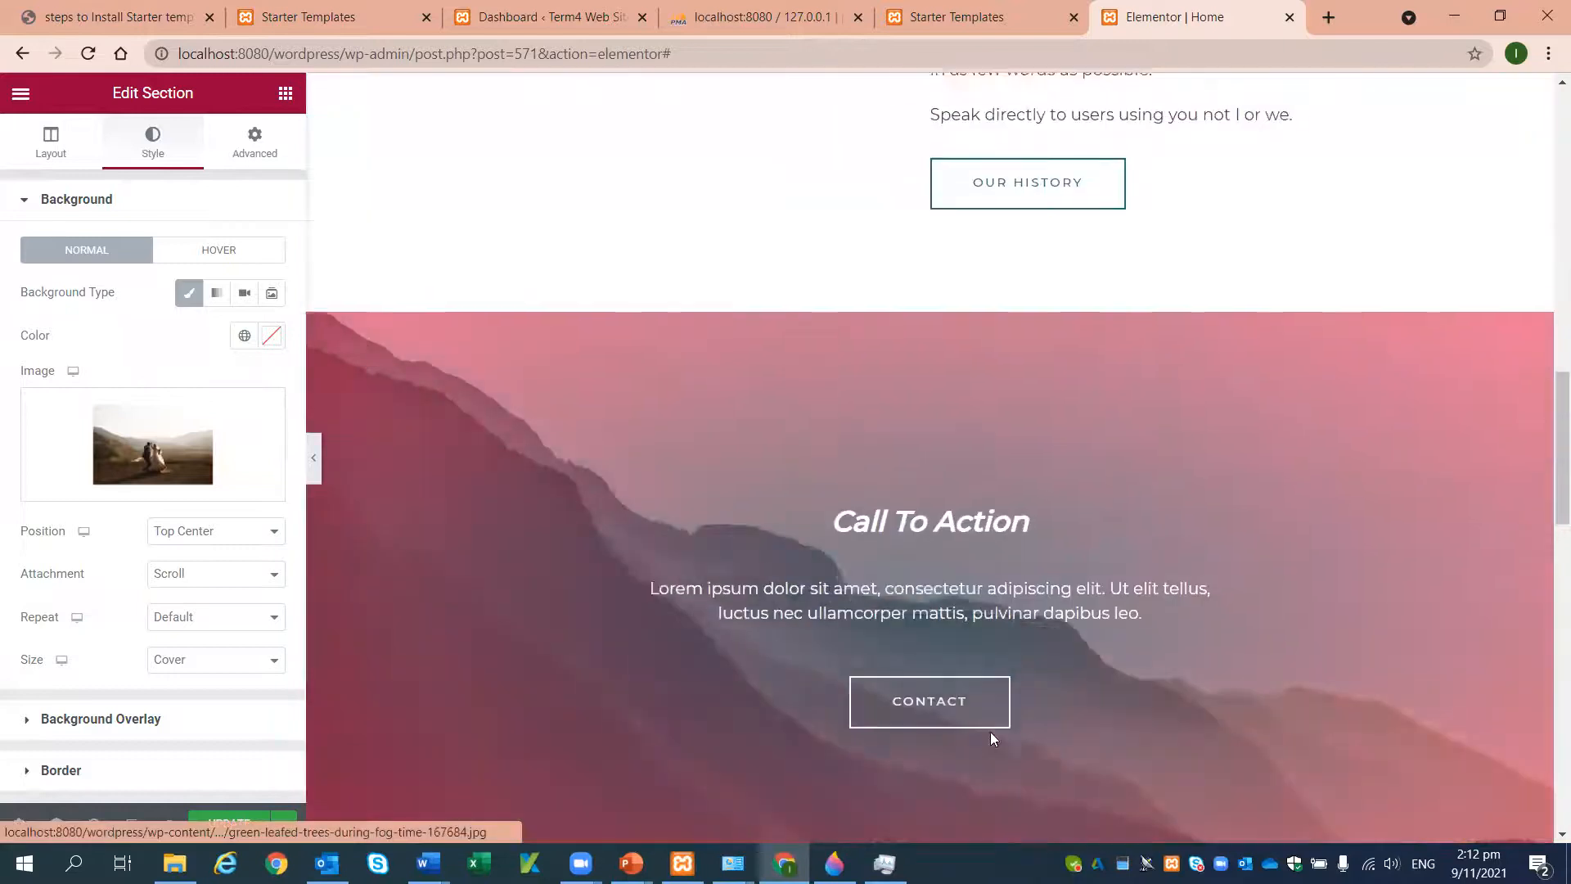
{"action": "scroll", "coordinate": [990, 732], "scroll_direction": "up", "scroll_amount": 6}
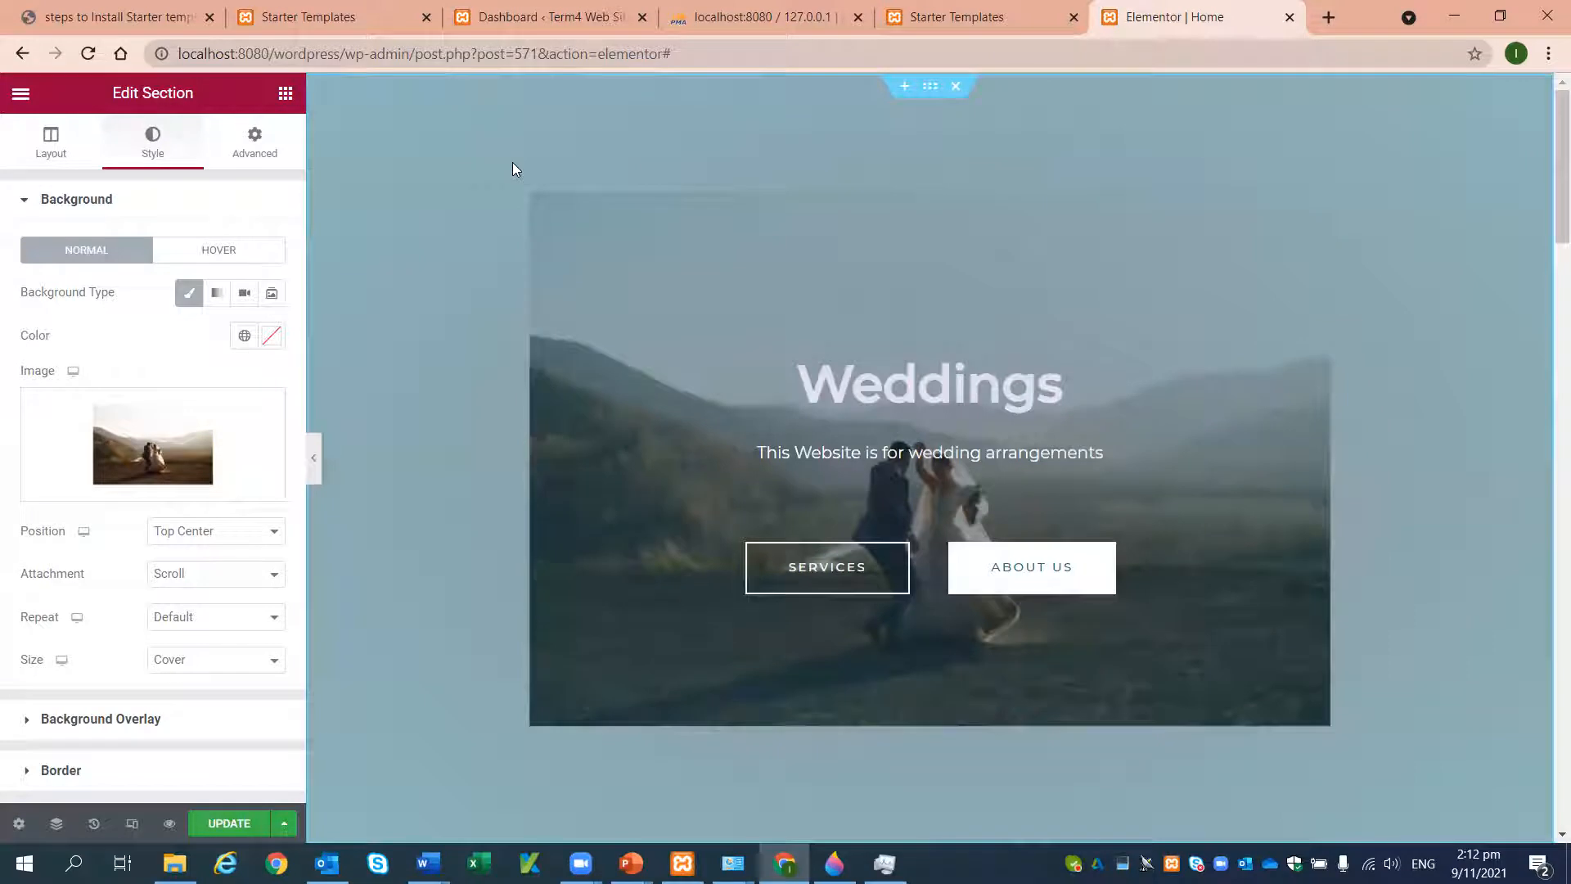
- Set the hero section's background type to Video and search YouTube for "wedding" in a new browser tab
{"action": "left_click", "coordinate": [245, 294]}
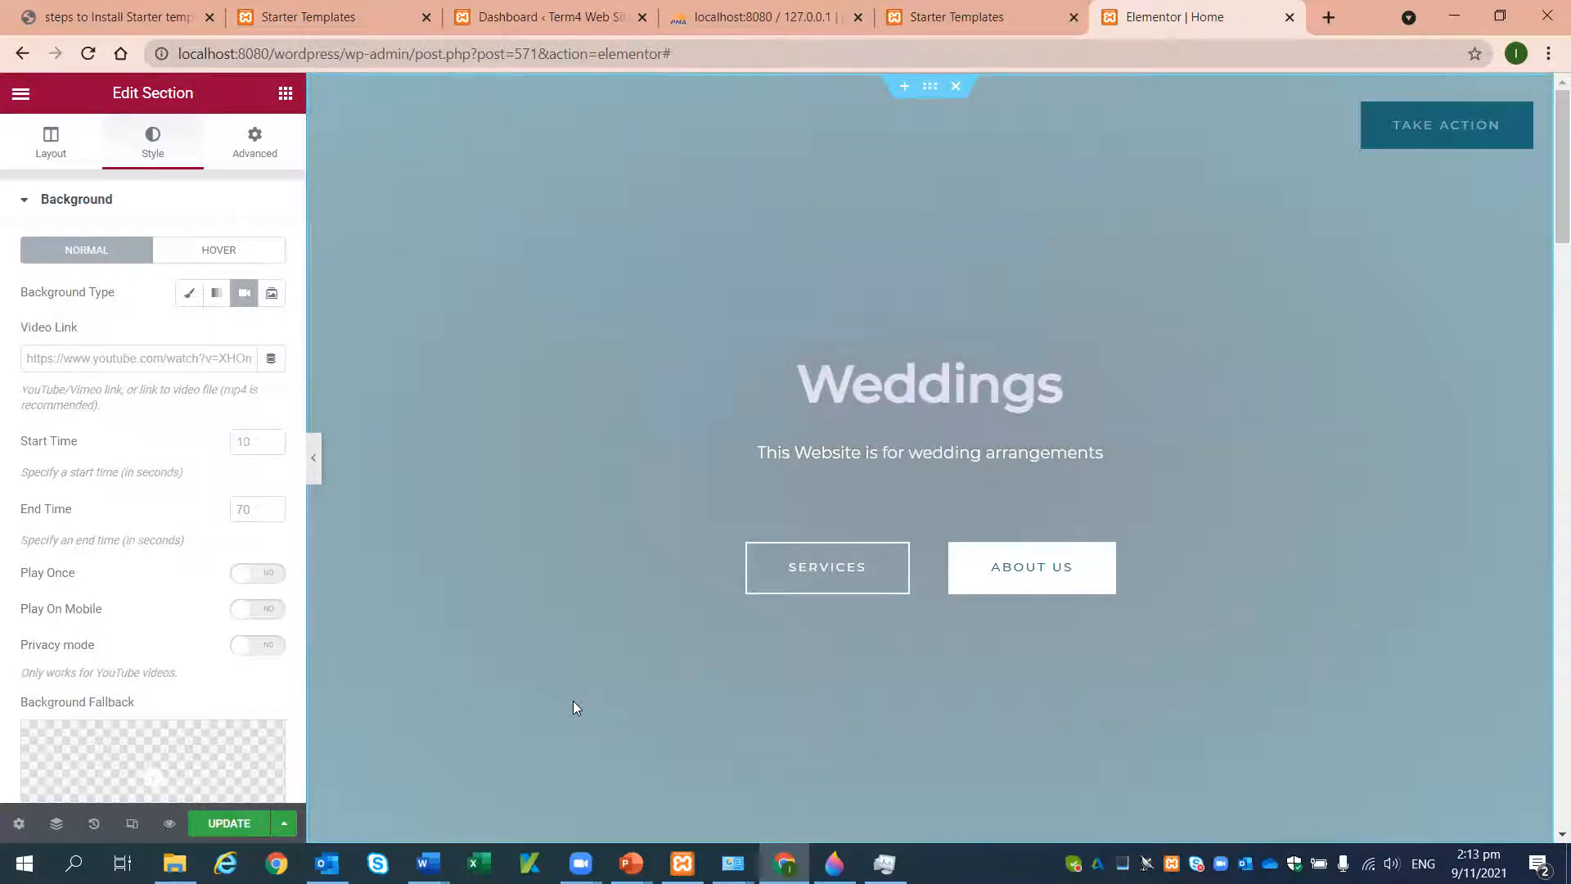
{"action": "left_click", "coordinate": [1329, 17]}
{"action": "left_click", "coordinate": [1015, 54]}
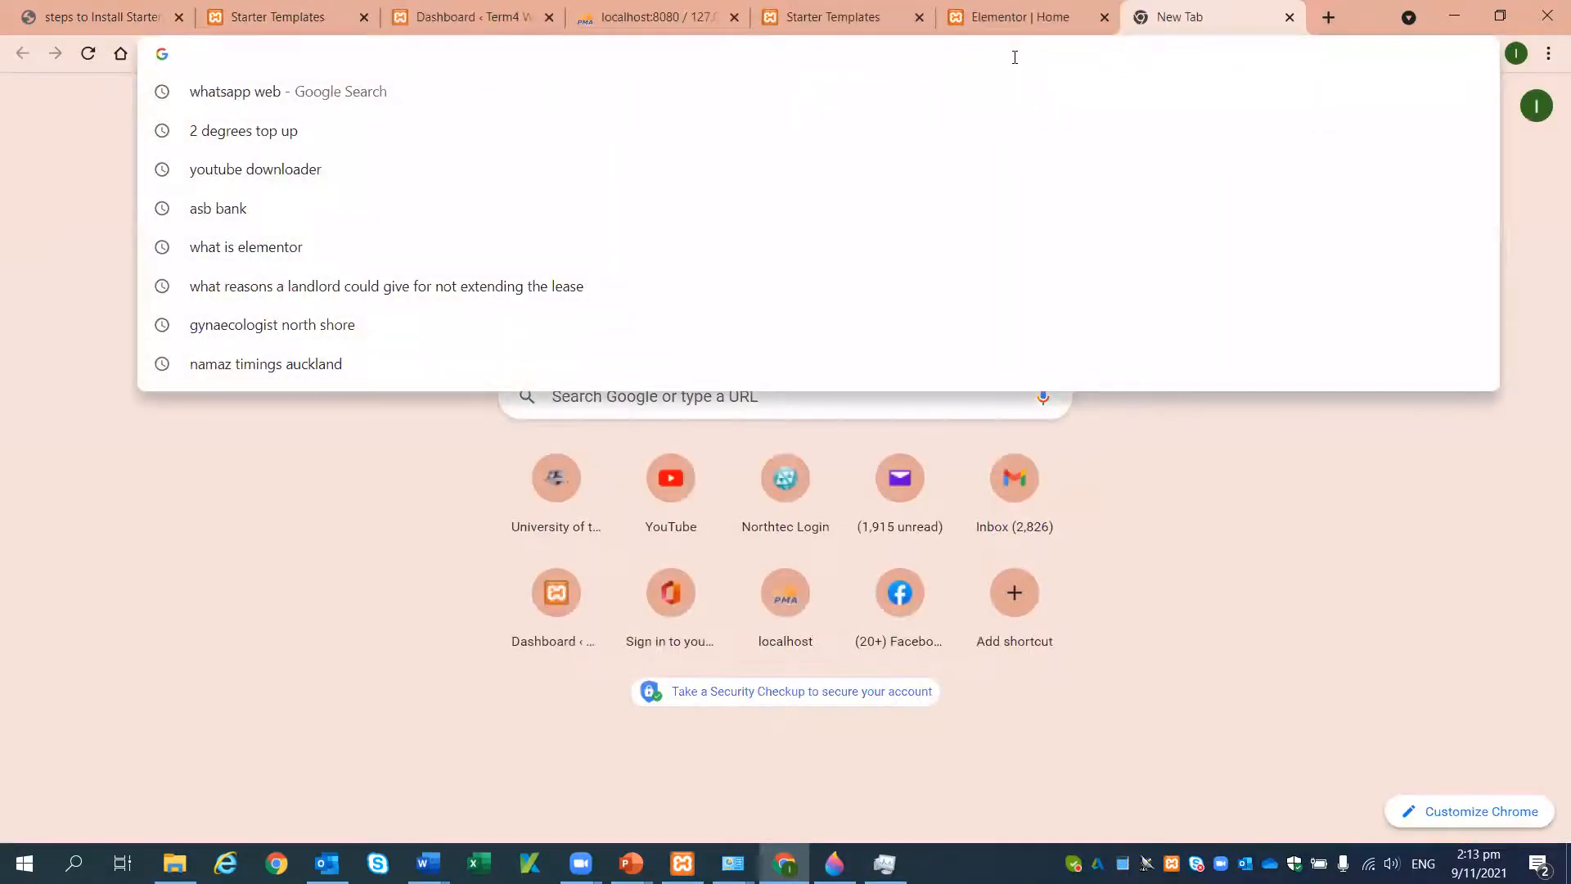
{"action": "type", "text": "youtube.com"}
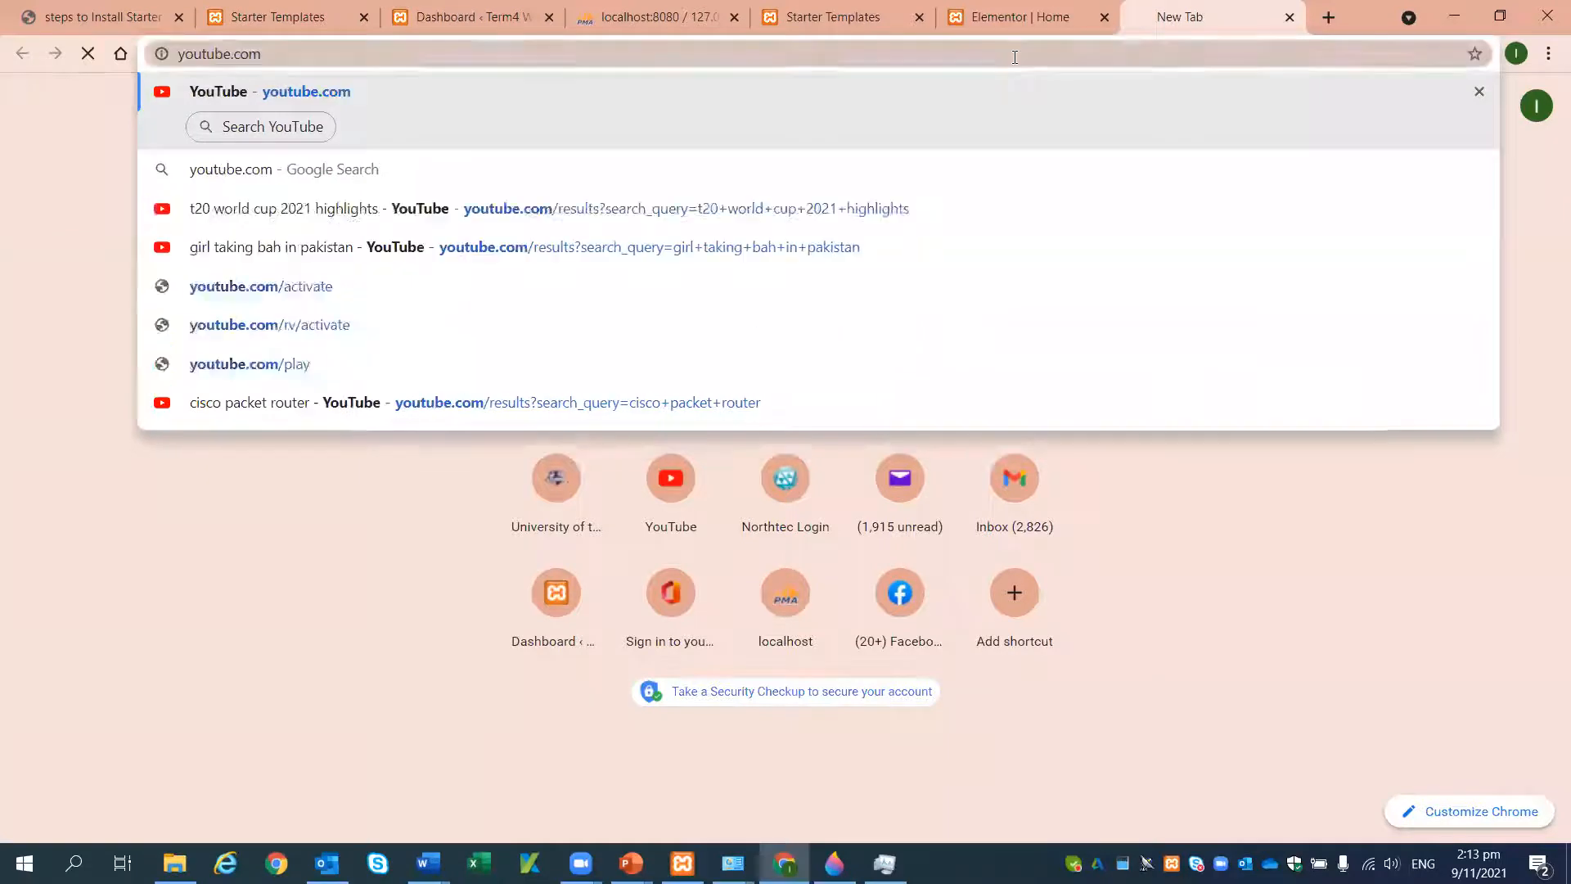
{"action": "key", "text": "Return"}
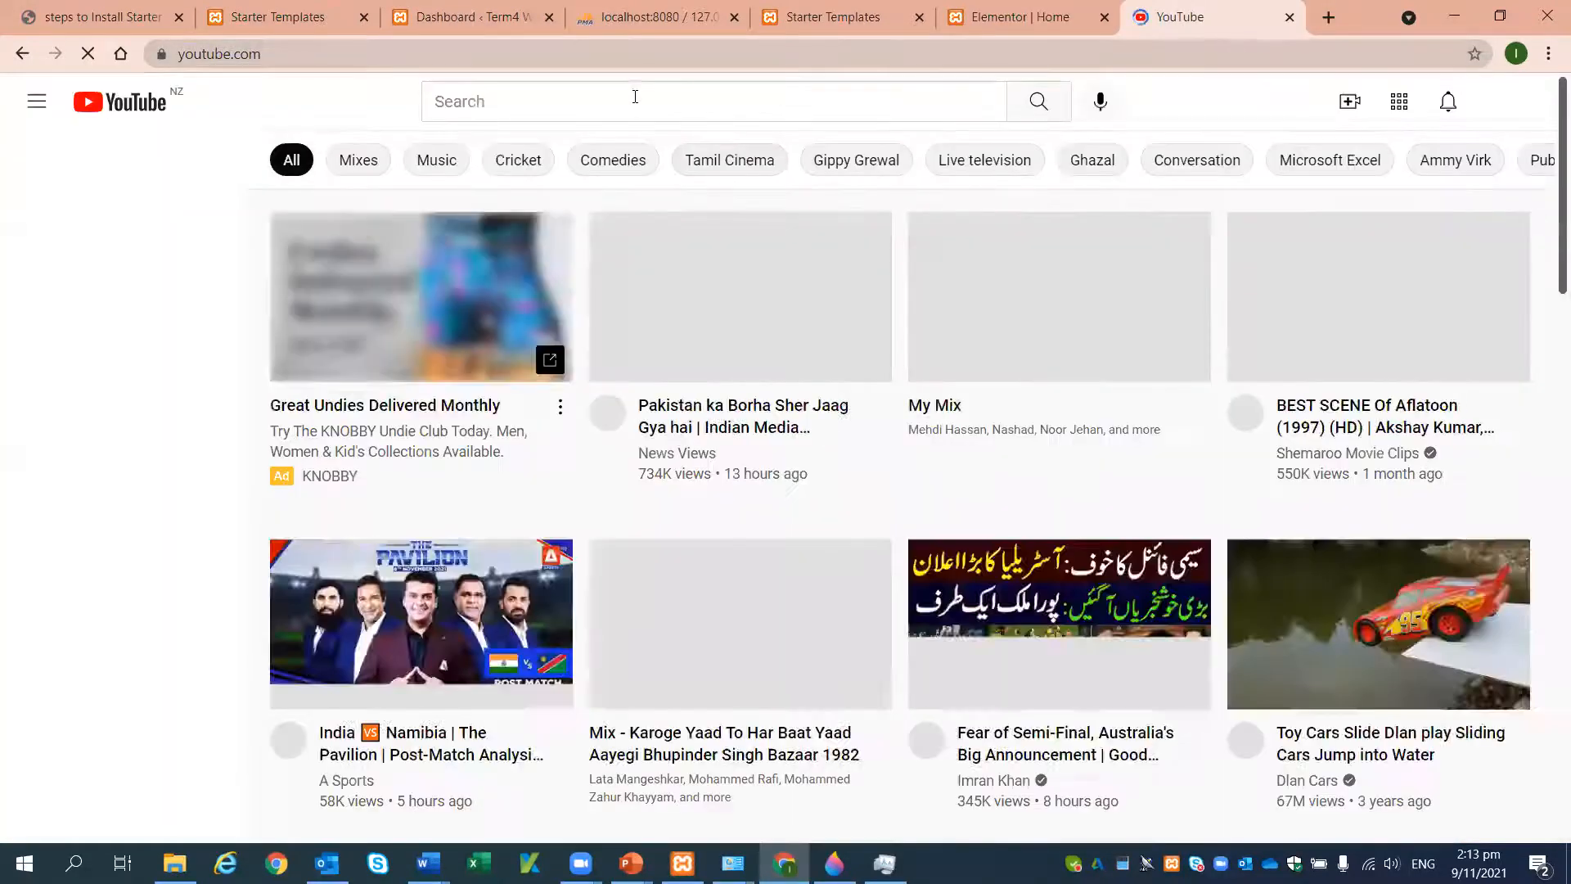
{"action": "left_click", "coordinate": [635, 98]}
{"action": "type", "text": "wedding"}
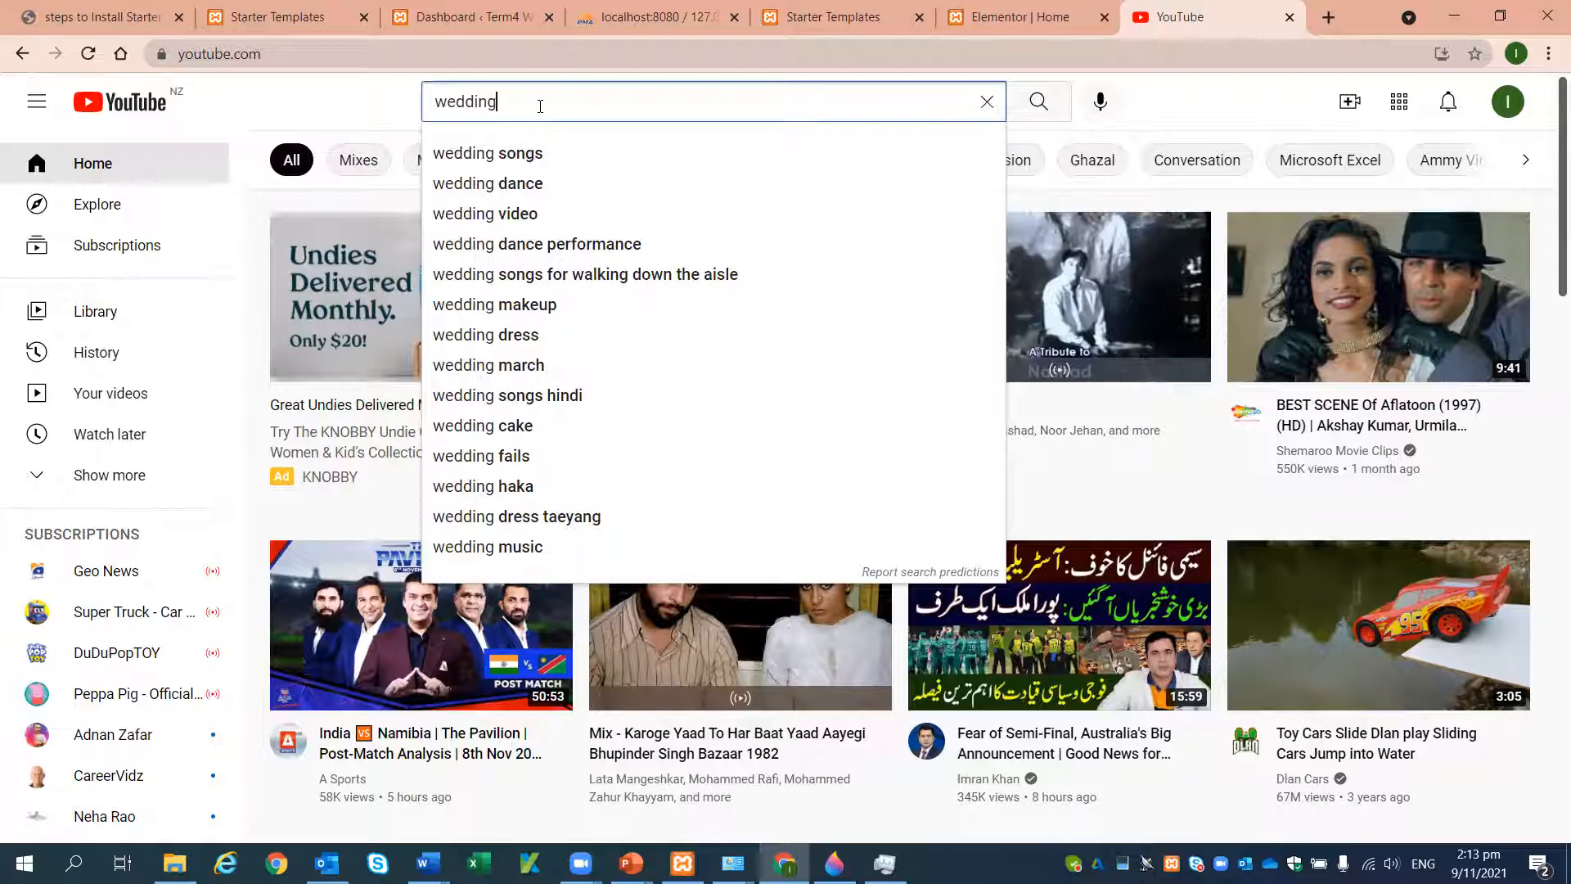
{"action": "key", "text": "Return"}
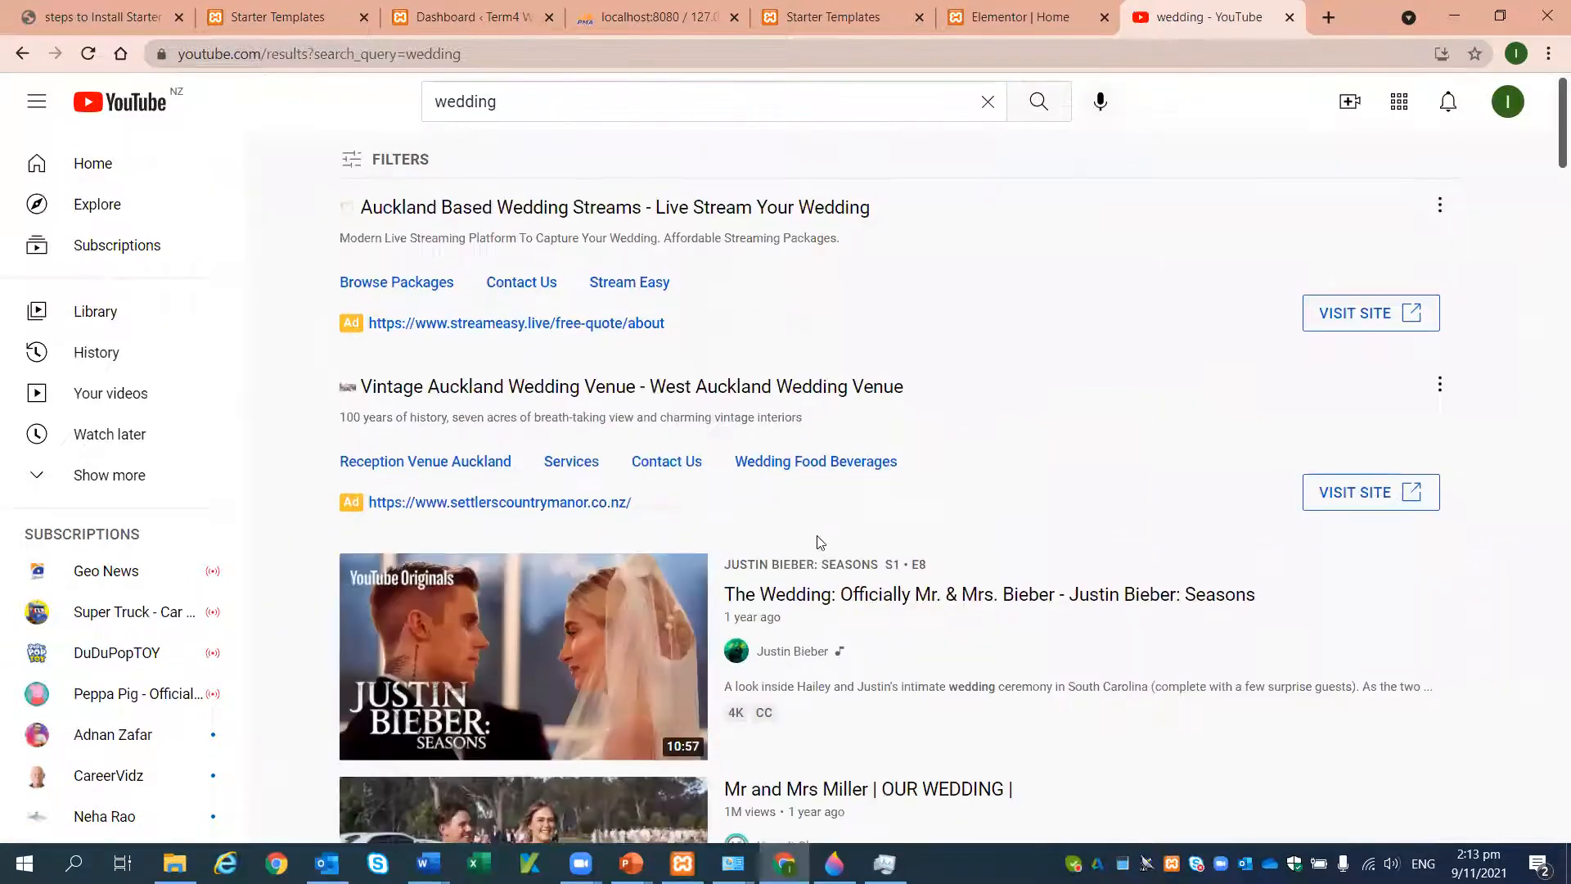
- Browse the wedding search results and open the video "Our Wedding Vows! *We Both Cried*"
{"action": "scroll", "coordinate": [814, 537], "scroll_direction": "down", "scroll_amount": 6}
{"action": "scroll", "coordinate": [819, 542], "scroll_direction": "down", "scroll_amount": 12}
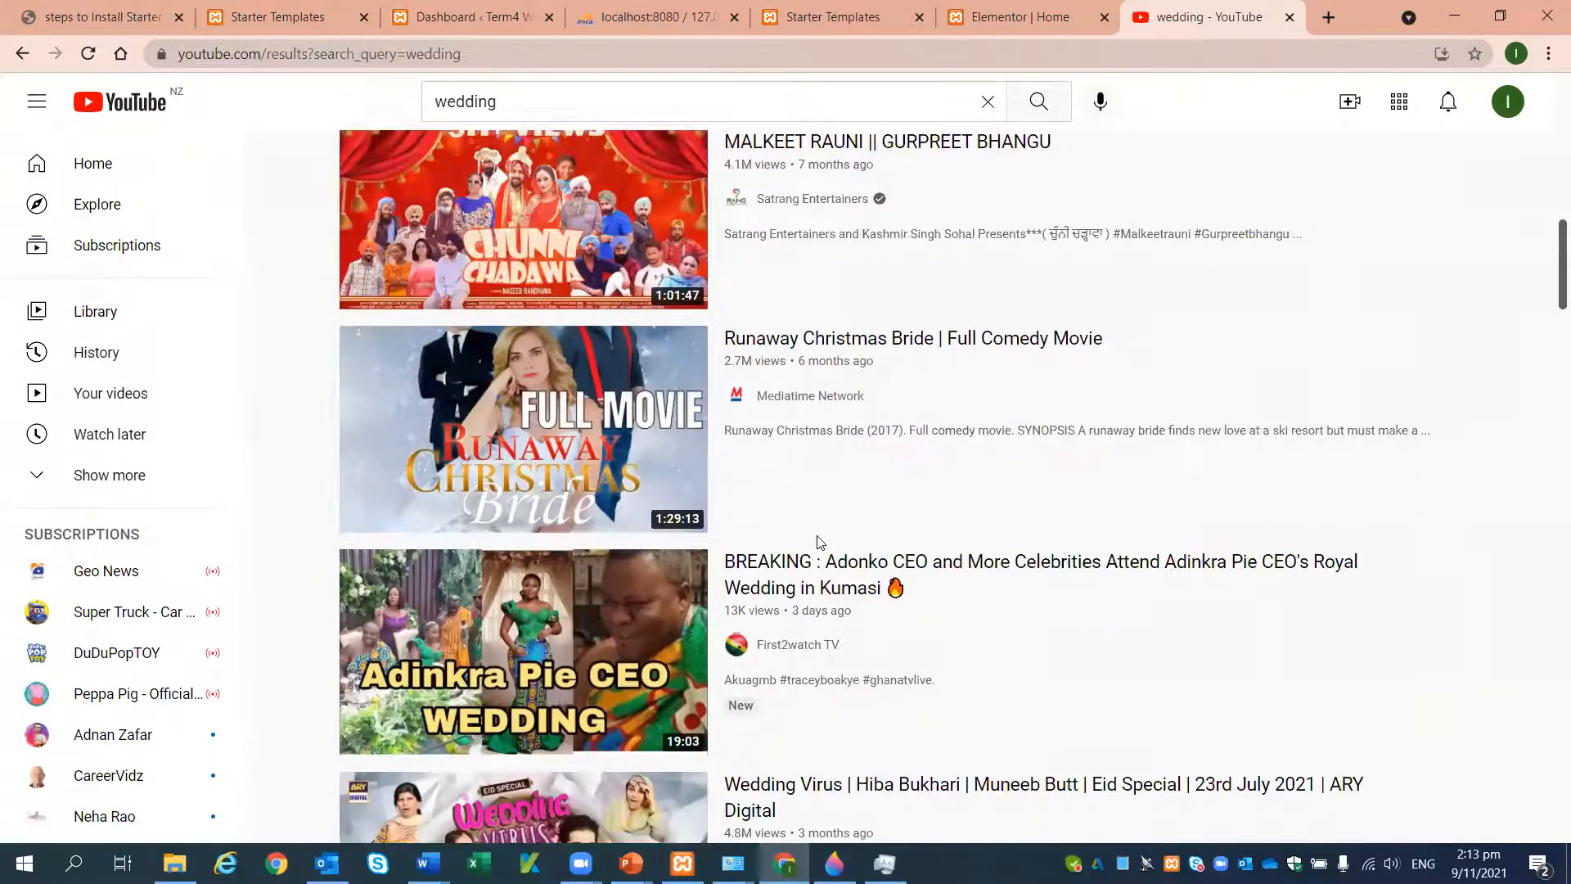
{"action": "scroll", "coordinate": [818, 542], "scroll_direction": "down", "scroll_amount": 3}
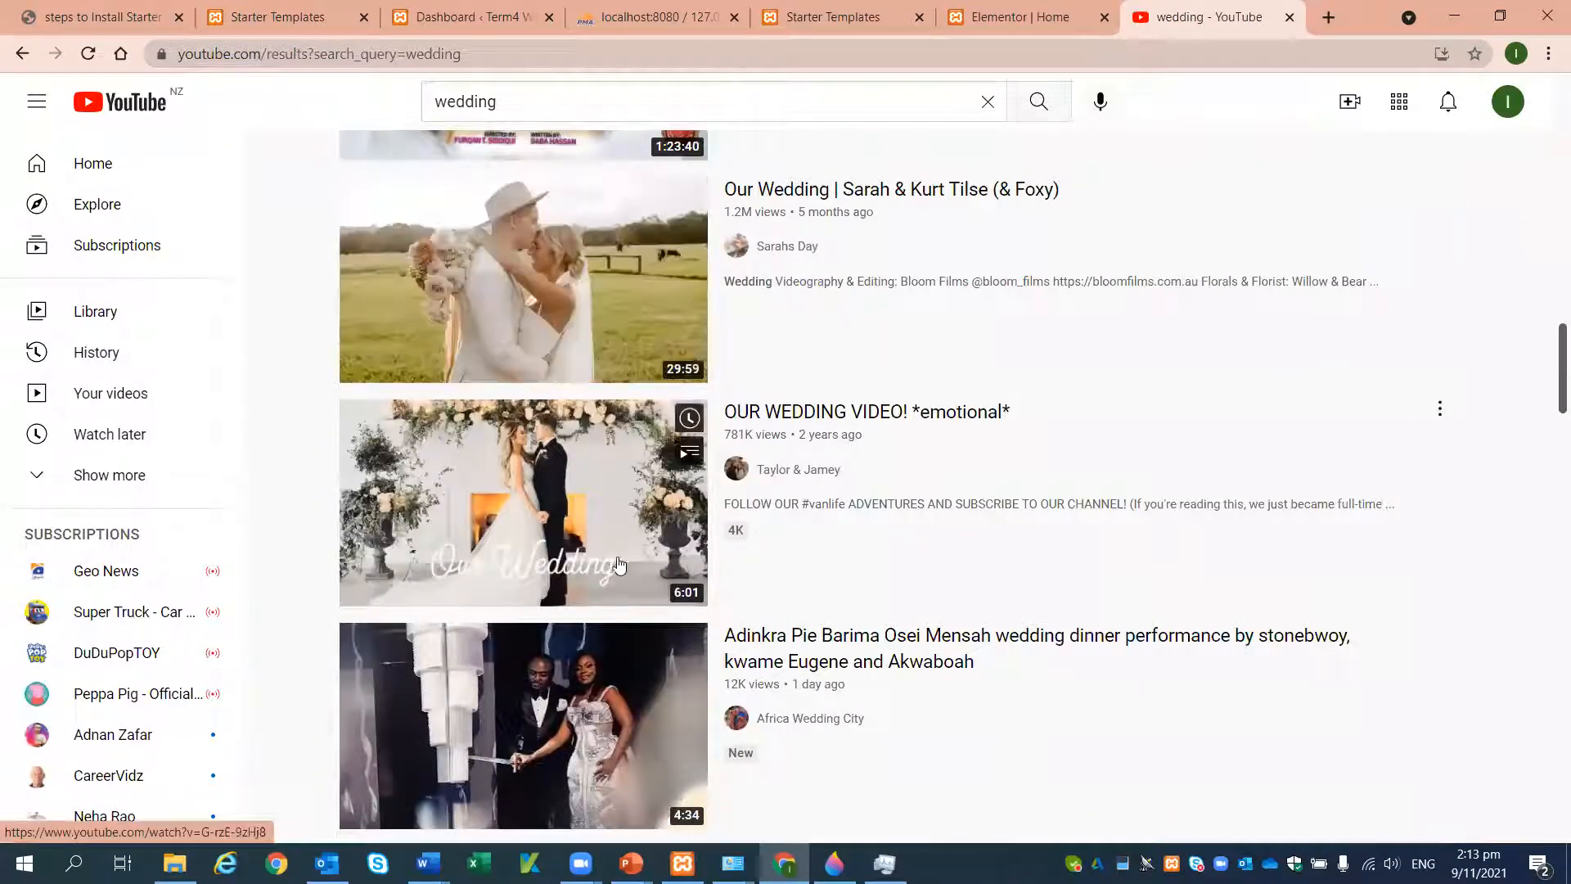
{"action": "scroll", "coordinate": [620, 540], "scroll_direction": "down", "scroll_amount": 8}
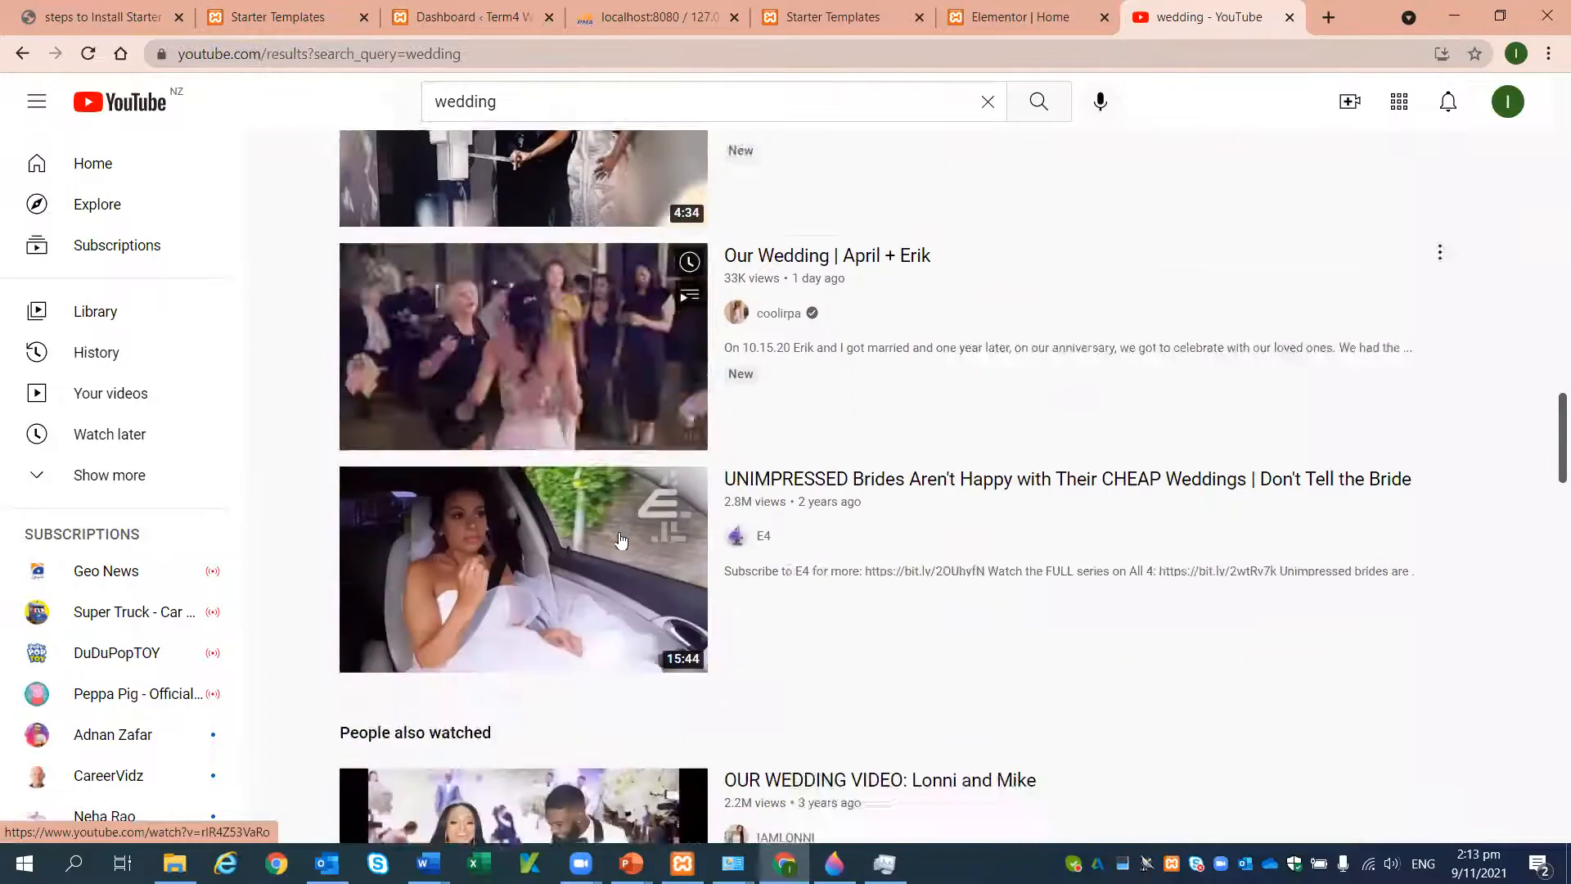
{"action": "scroll", "coordinate": [864, 491], "scroll_direction": "down", "scroll_amount": 8}
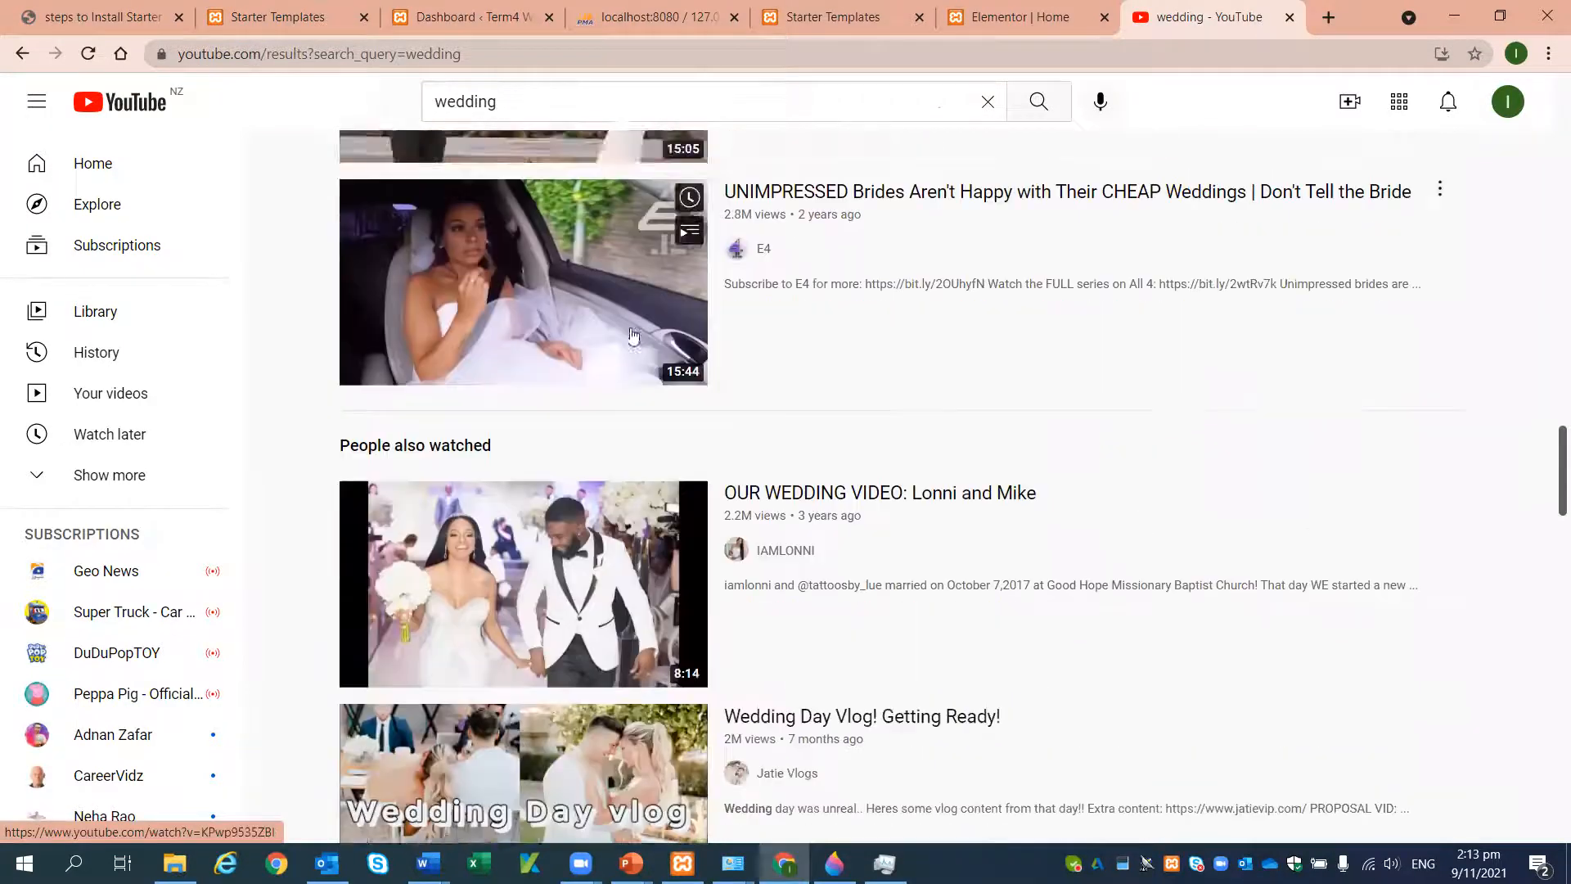
{"action": "scroll", "coordinate": [863, 491], "scroll_direction": "down", "scroll_amount": 11}
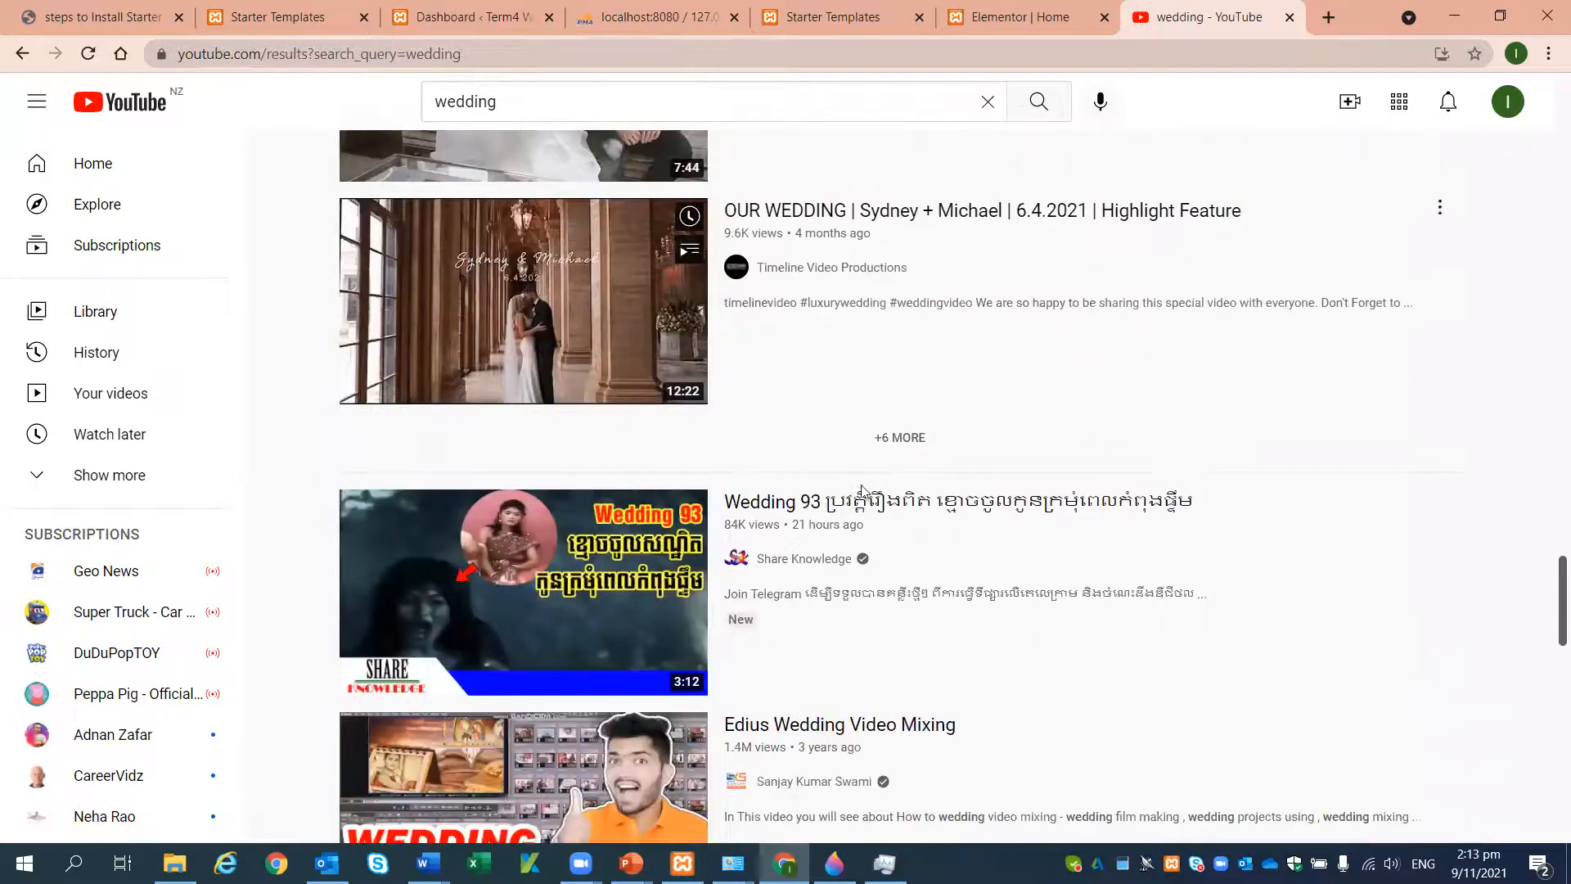
{"action": "scroll", "coordinate": [864, 491], "scroll_direction": "down", "scroll_amount": 5}
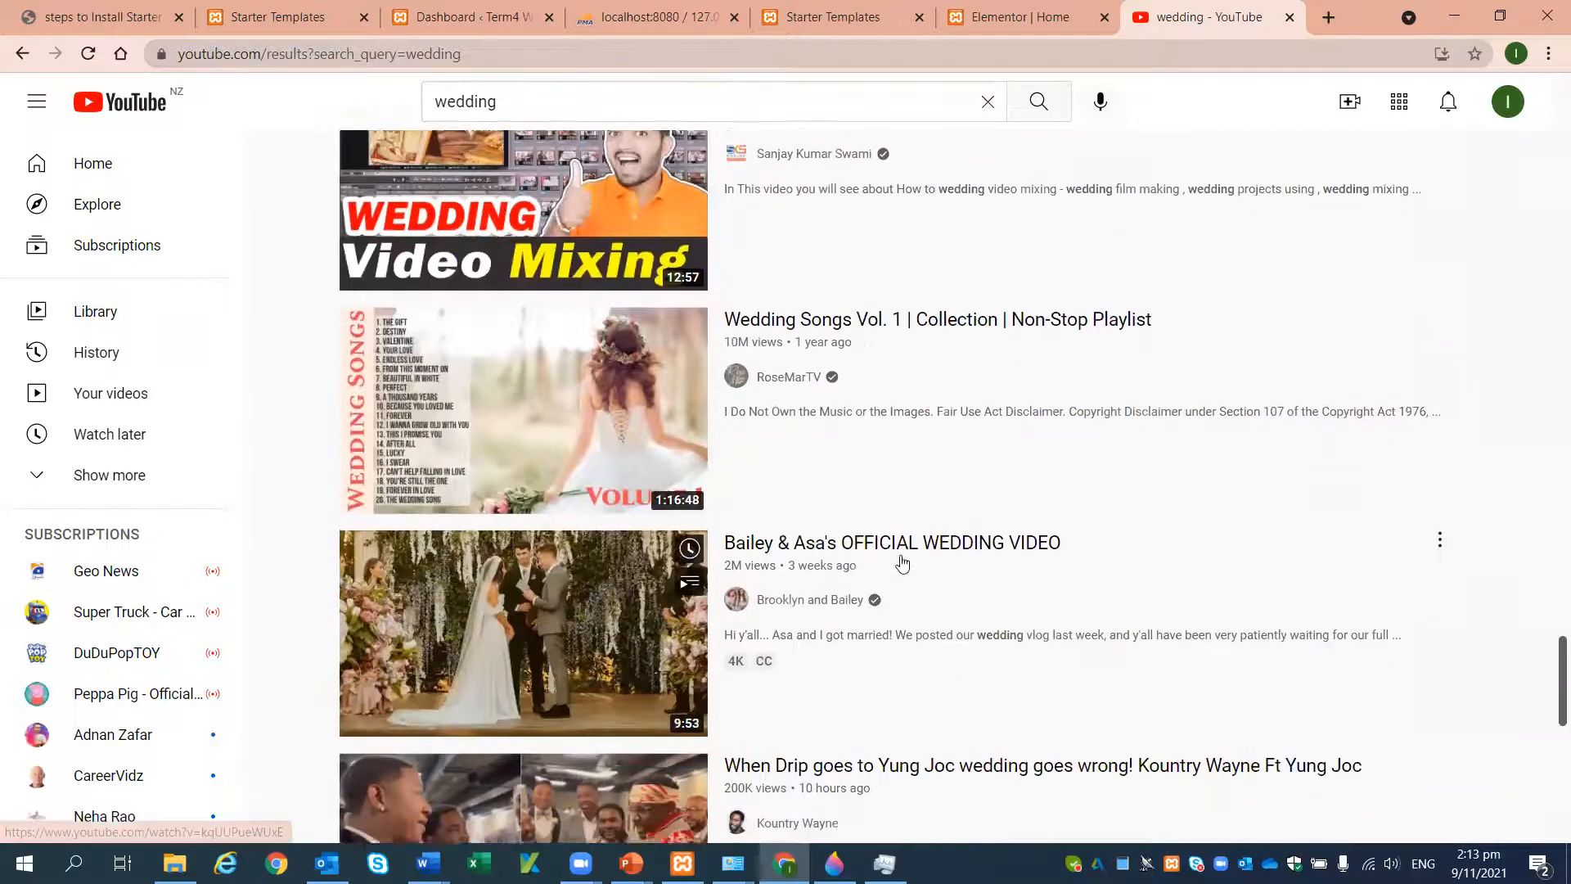
{"action": "scroll", "coordinate": [508, 453], "scroll_direction": "down", "scroll_amount": 6}
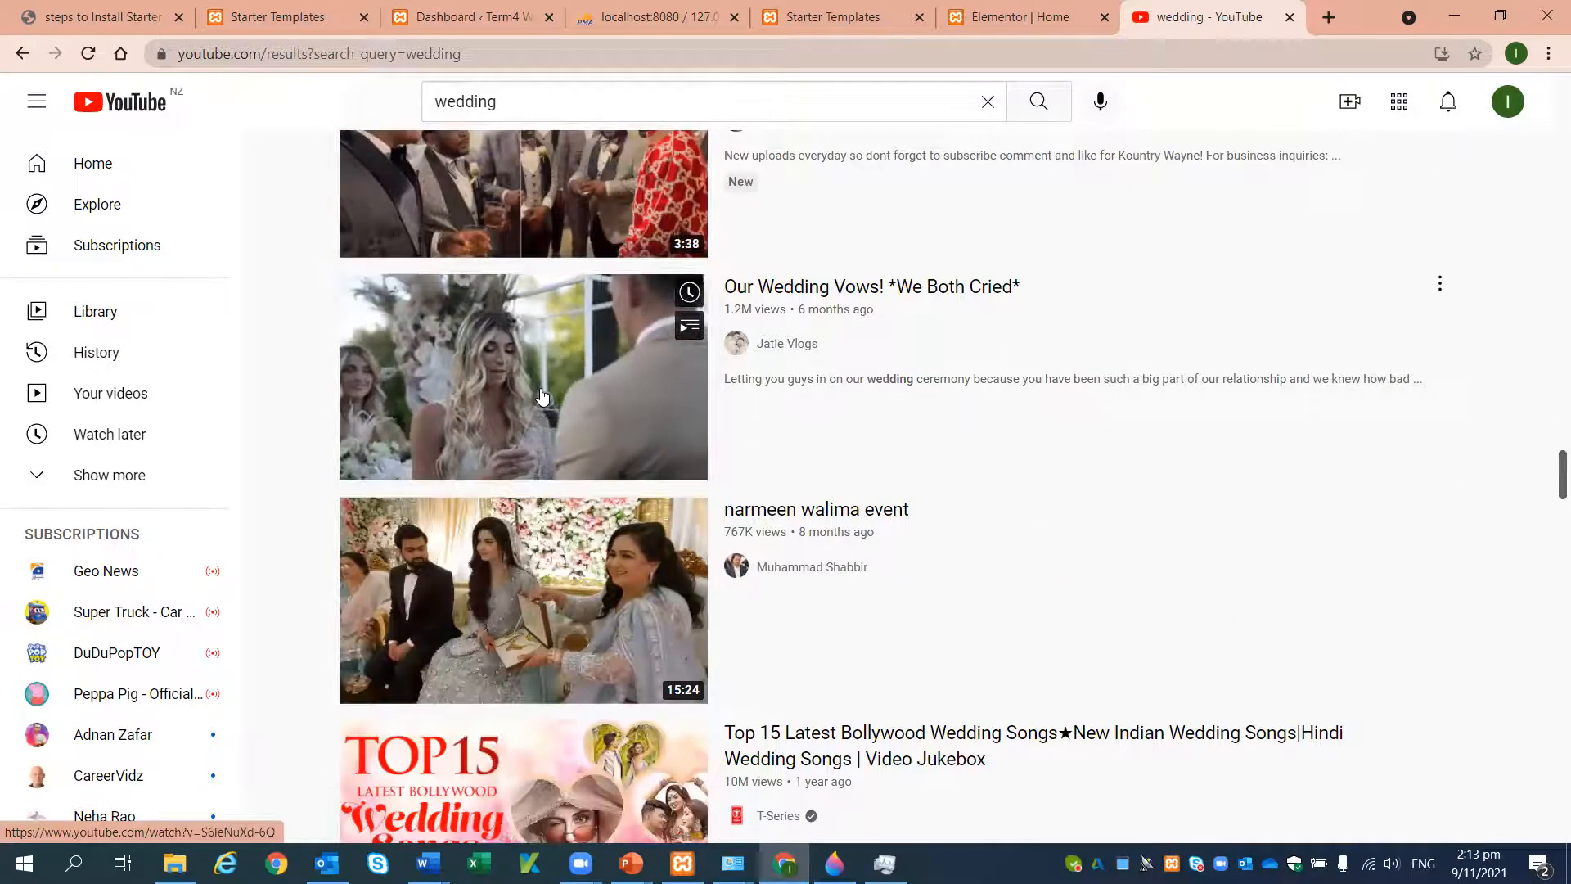
{"action": "left_click", "coordinate": [806, 295]}
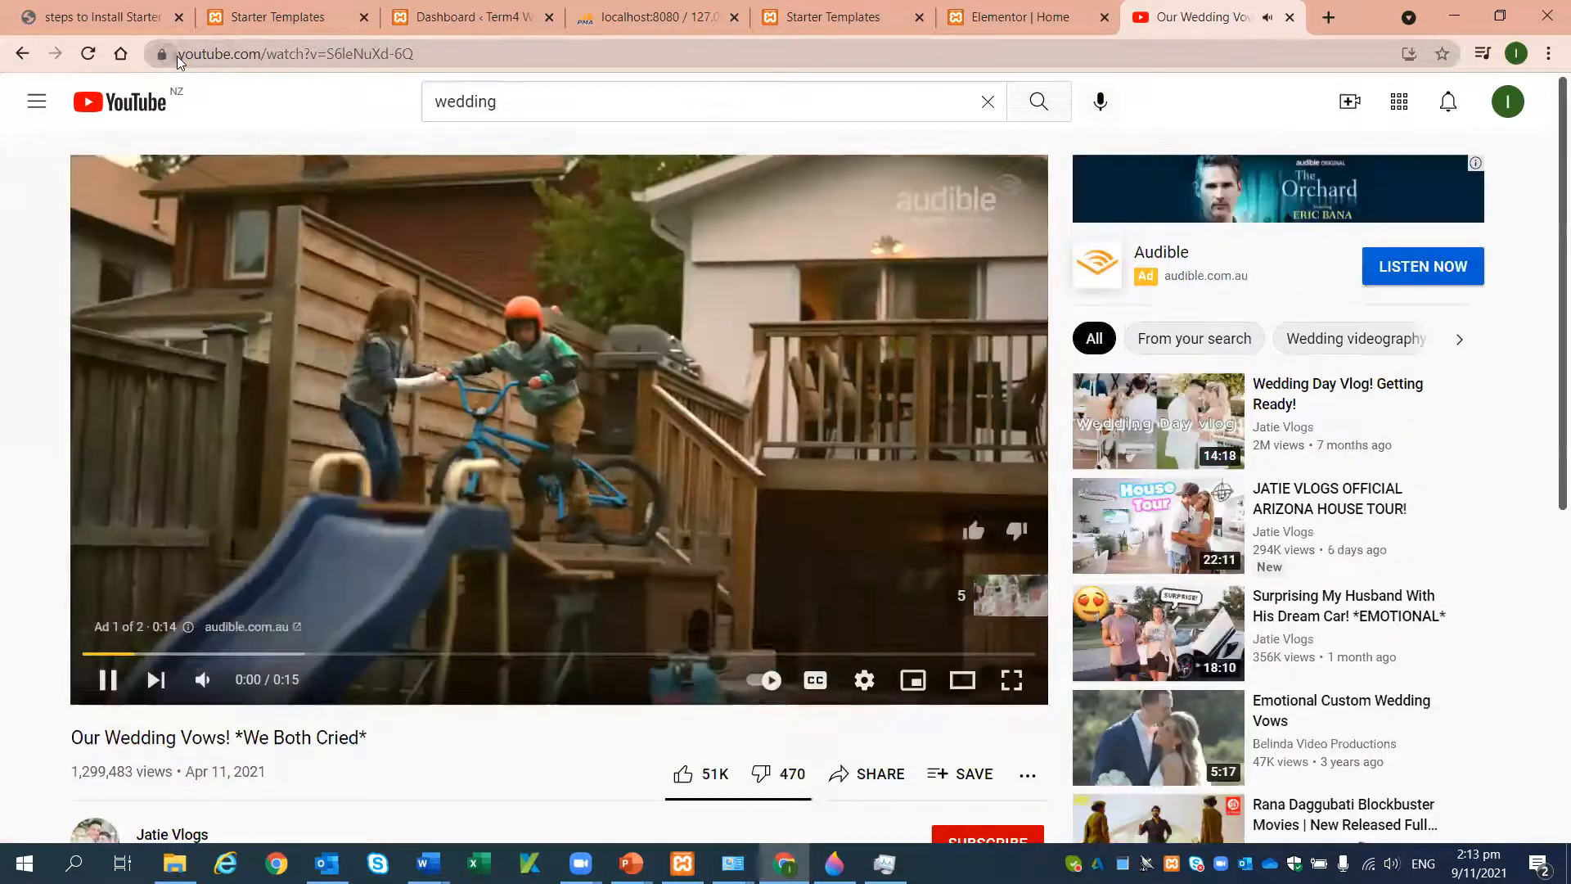
- Pause the wedding vows video and copy its YouTube address
{"action": "left_click", "coordinate": [162, 54]}
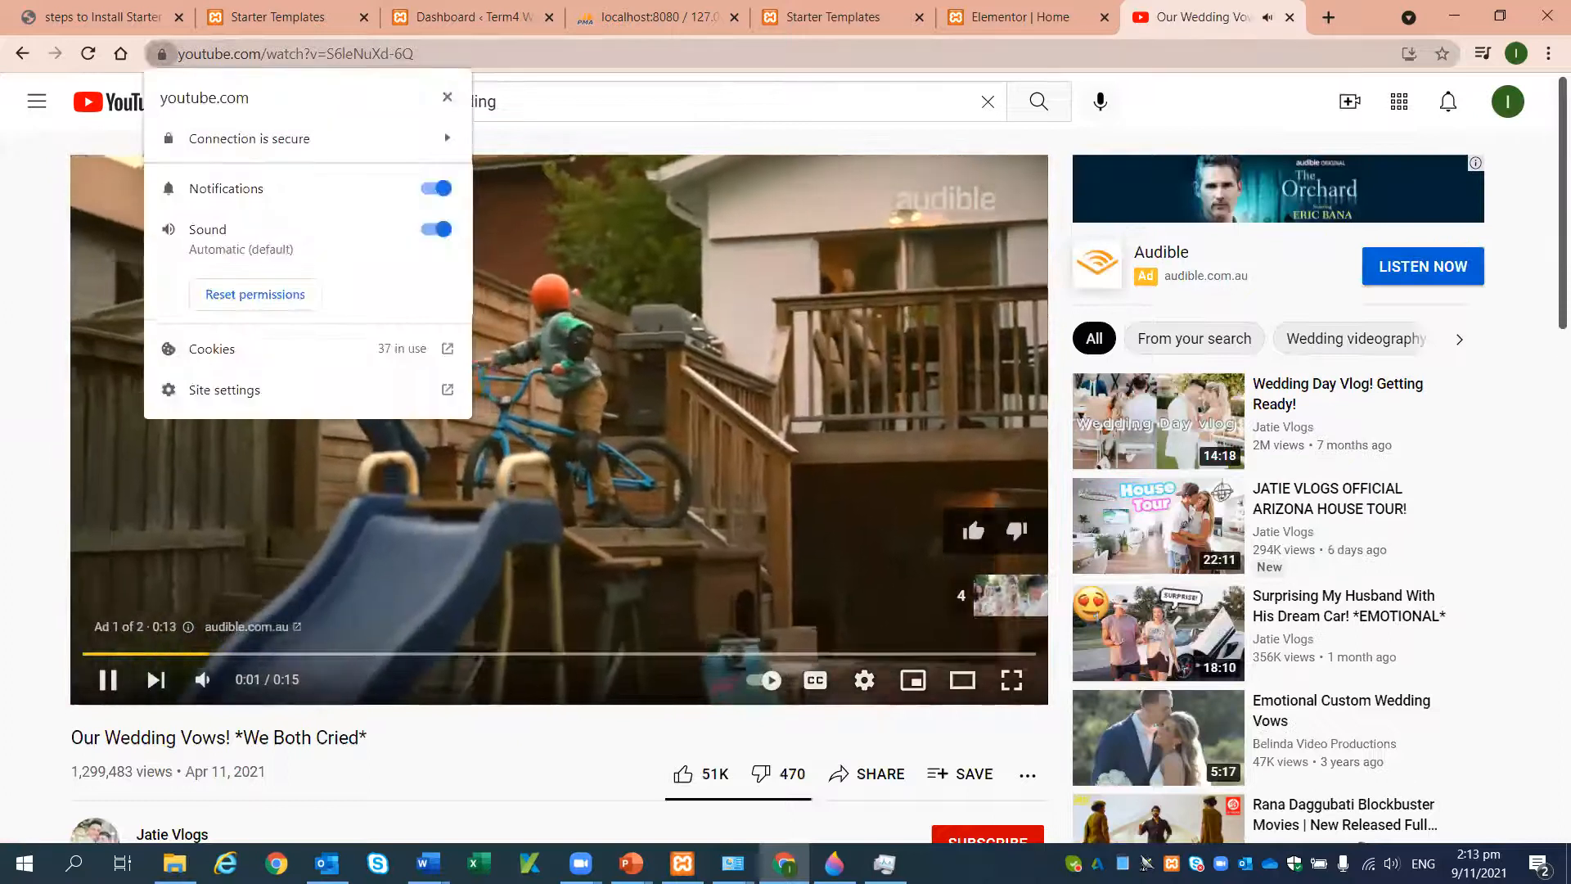
{"action": "left_click", "coordinate": [107, 682]}
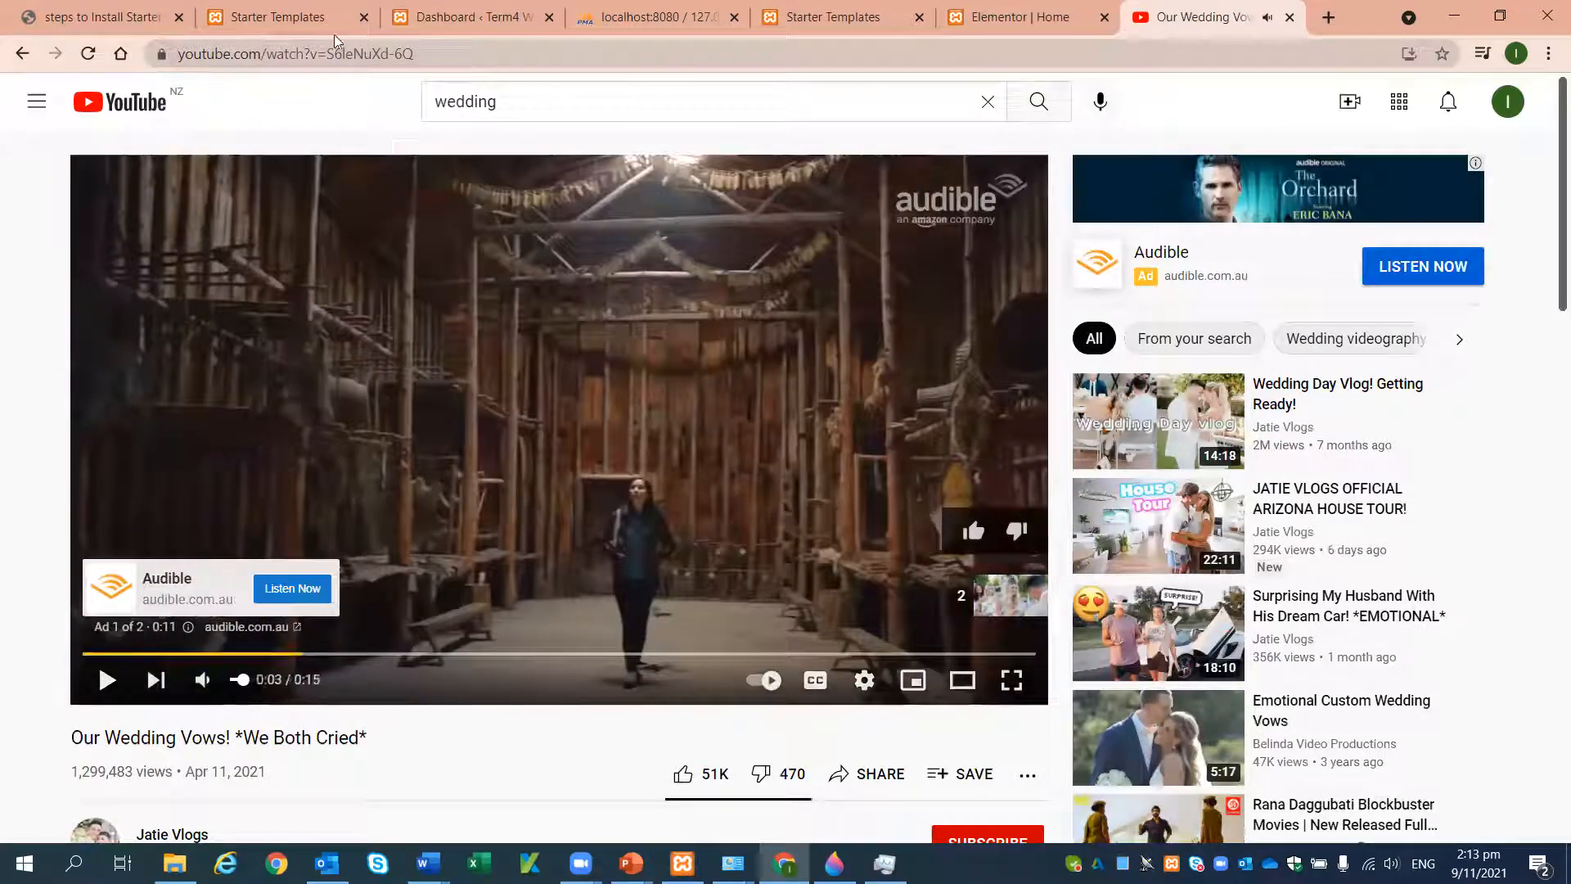
{"action": "left_click_drag", "start_coordinate": [180, 55], "coordinate": [458, 51]}
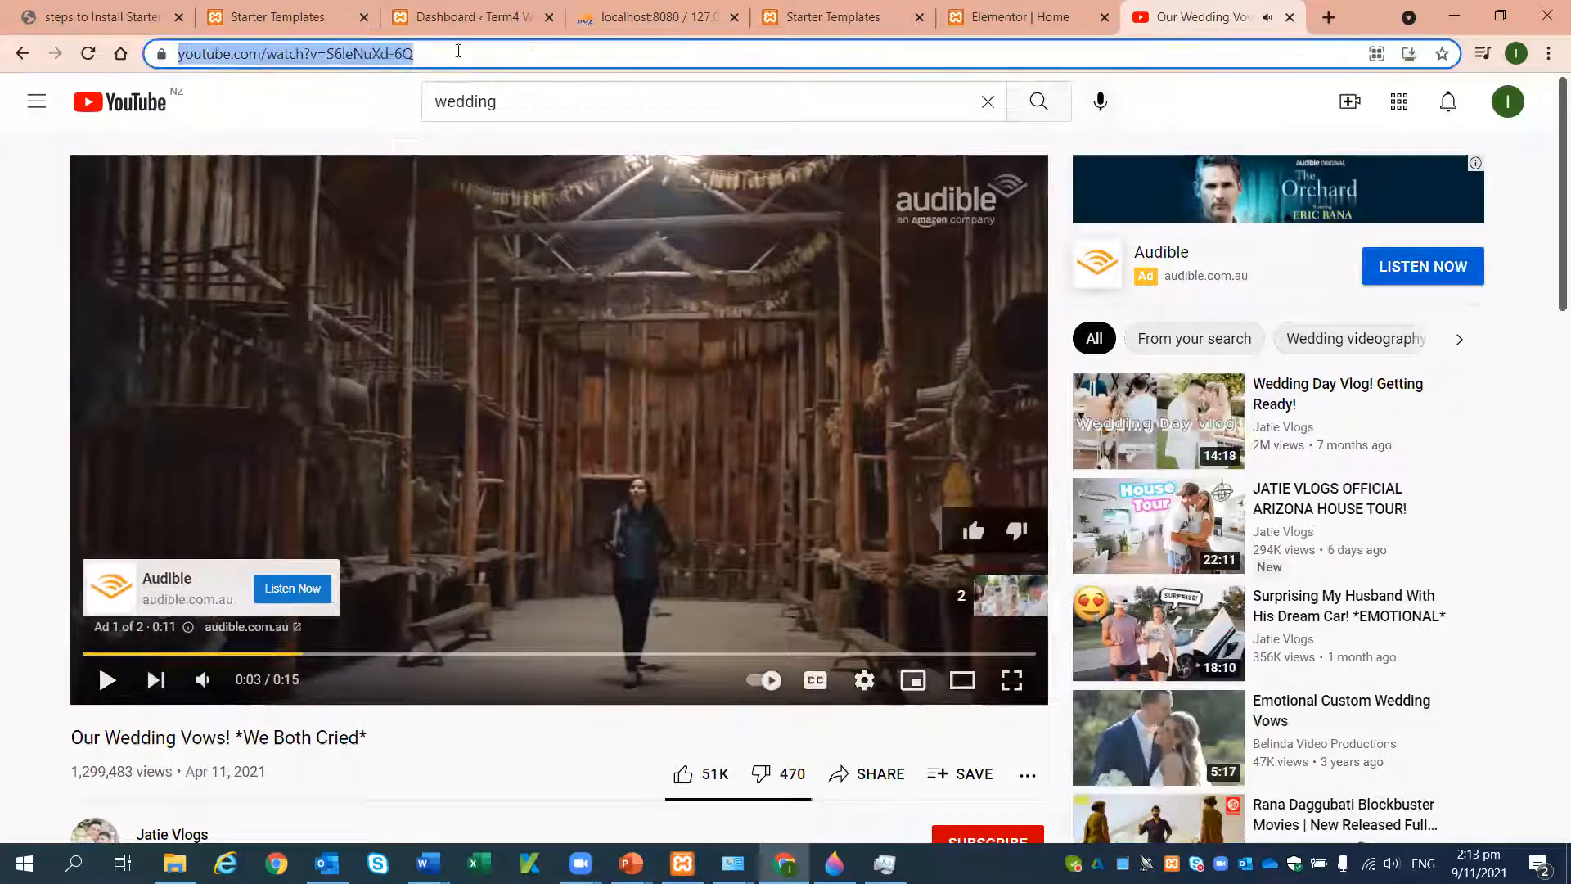
{"action": "right_click", "coordinate": [366, 55]}
{"action": "left_click", "coordinate": [429, 167]}
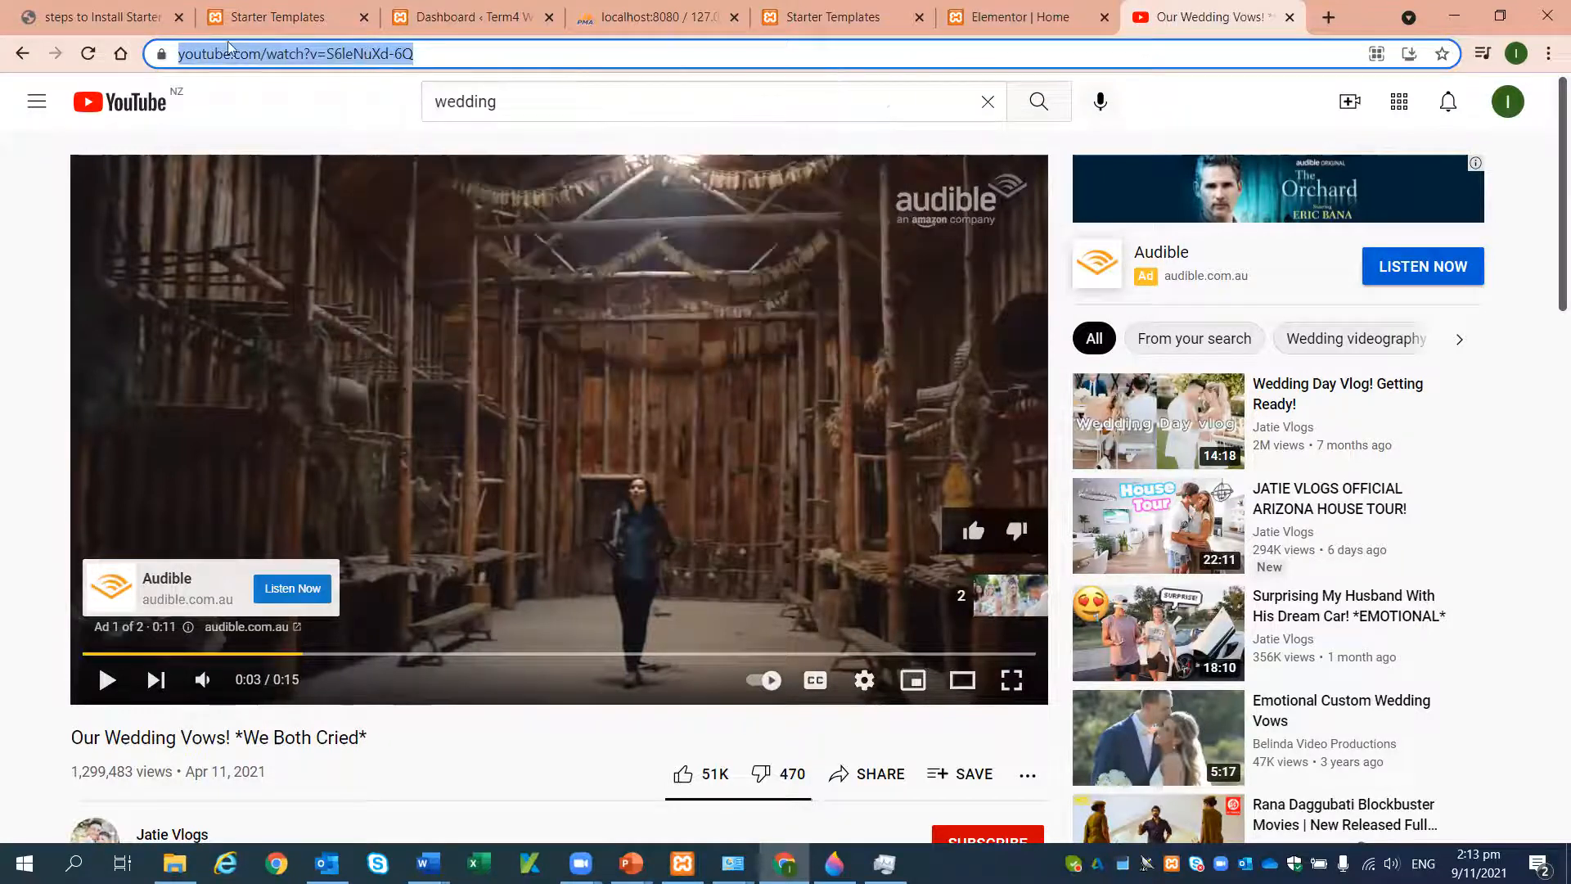
- Return to the Elementor editor, paste the copied YouTube address as the hero section's background video link and update the page
{"action": "left_click", "coordinate": [279, 13]}
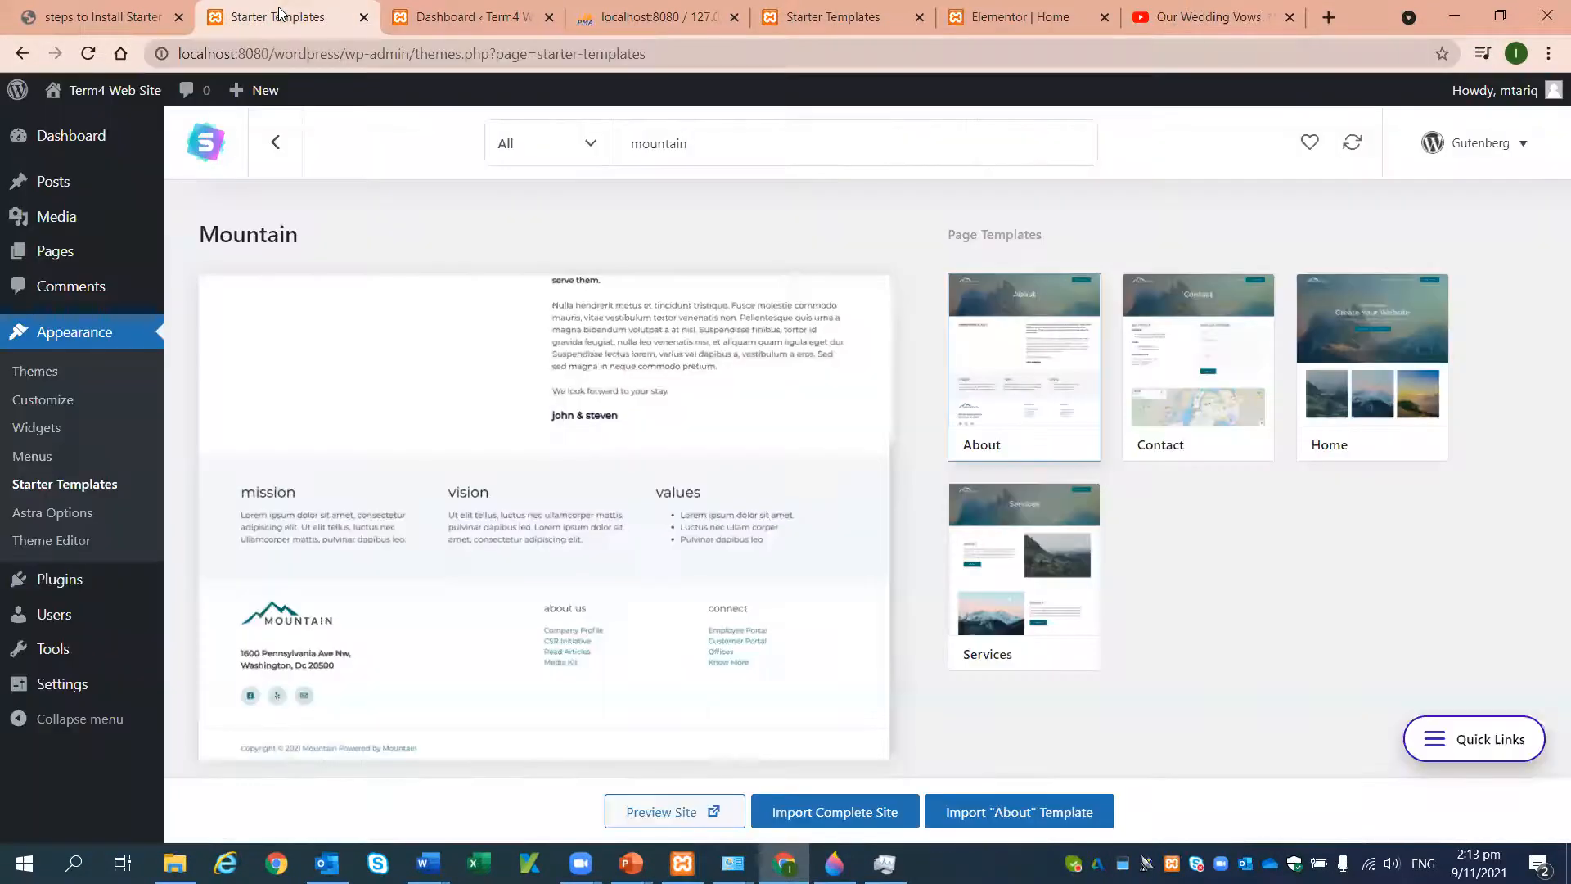
{"action": "left_click", "coordinate": [454, 32]}
{"action": "left_click", "coordinate": [613, 34]}
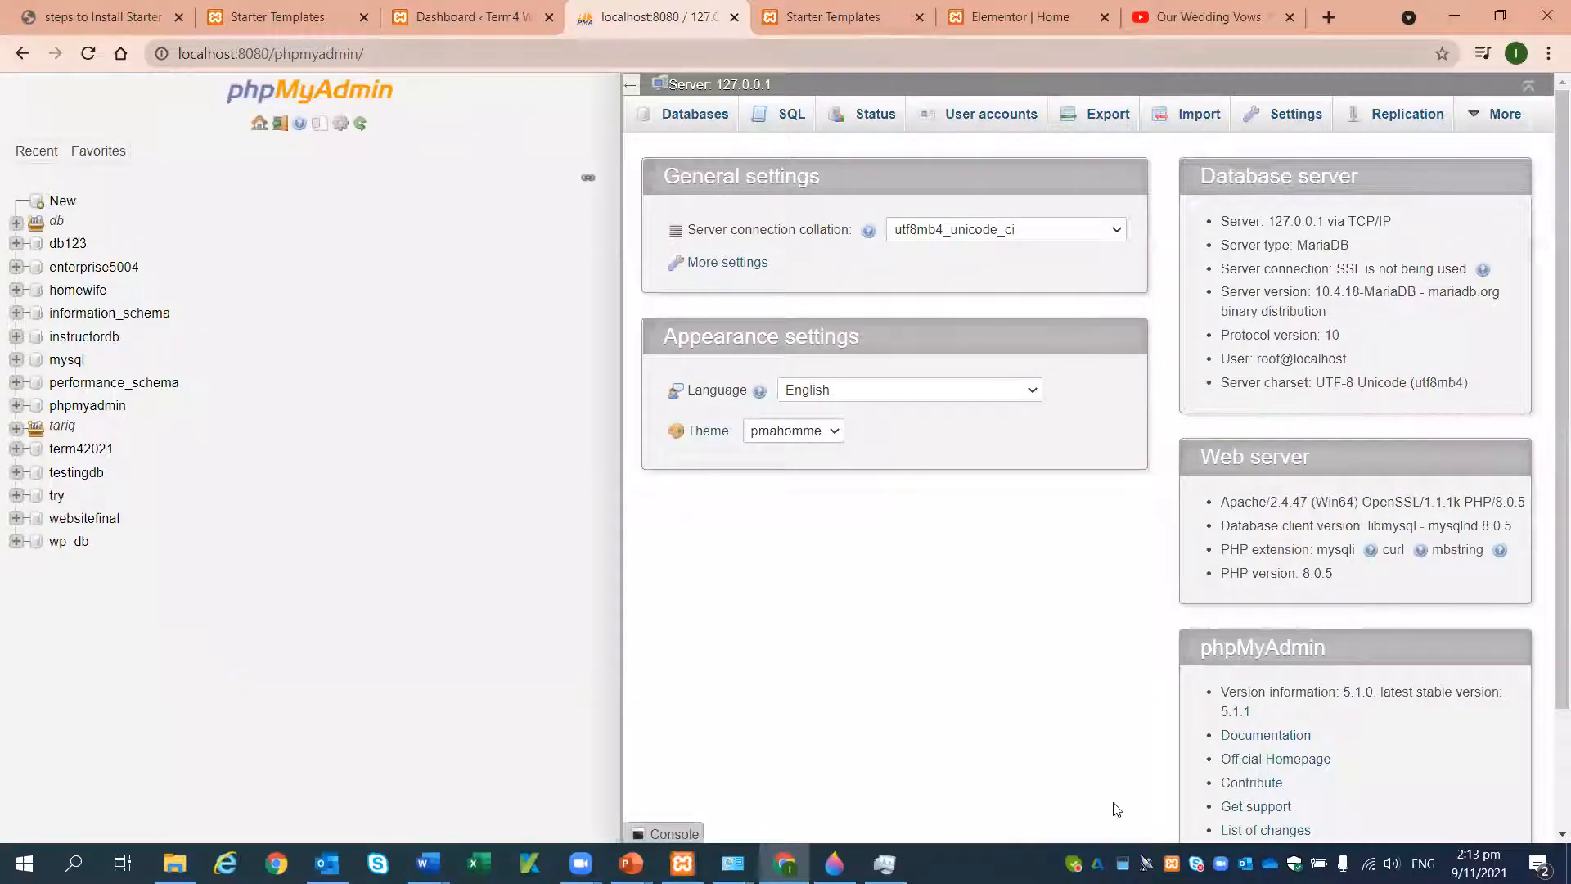
{"action": "left_click", "coordinate": [1020, 17]}
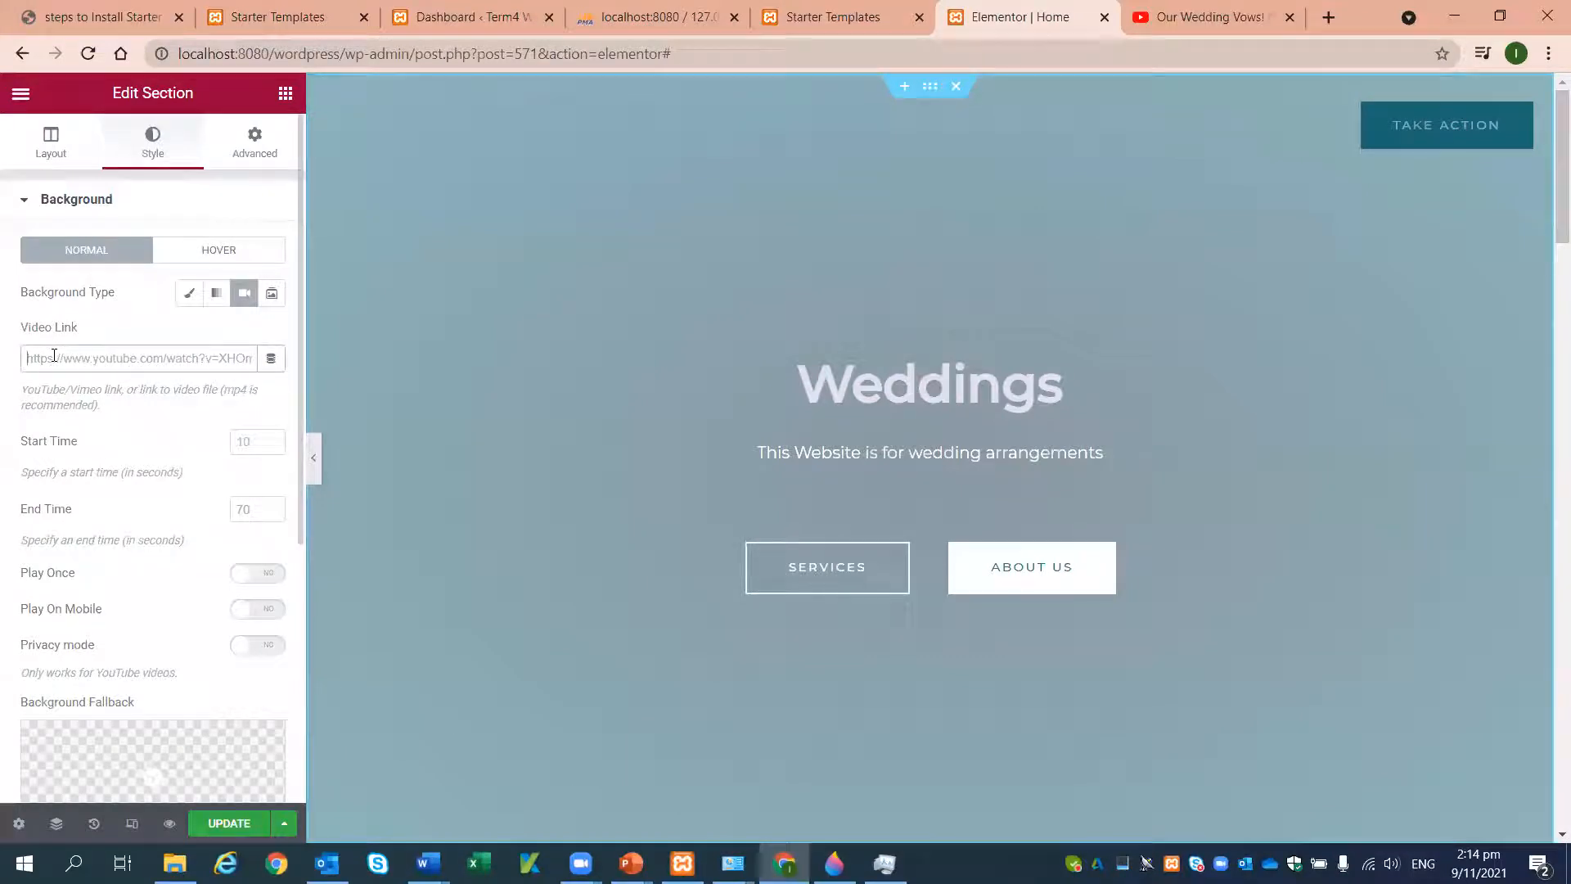
{"action": "key", "text": "ctrl+v"}
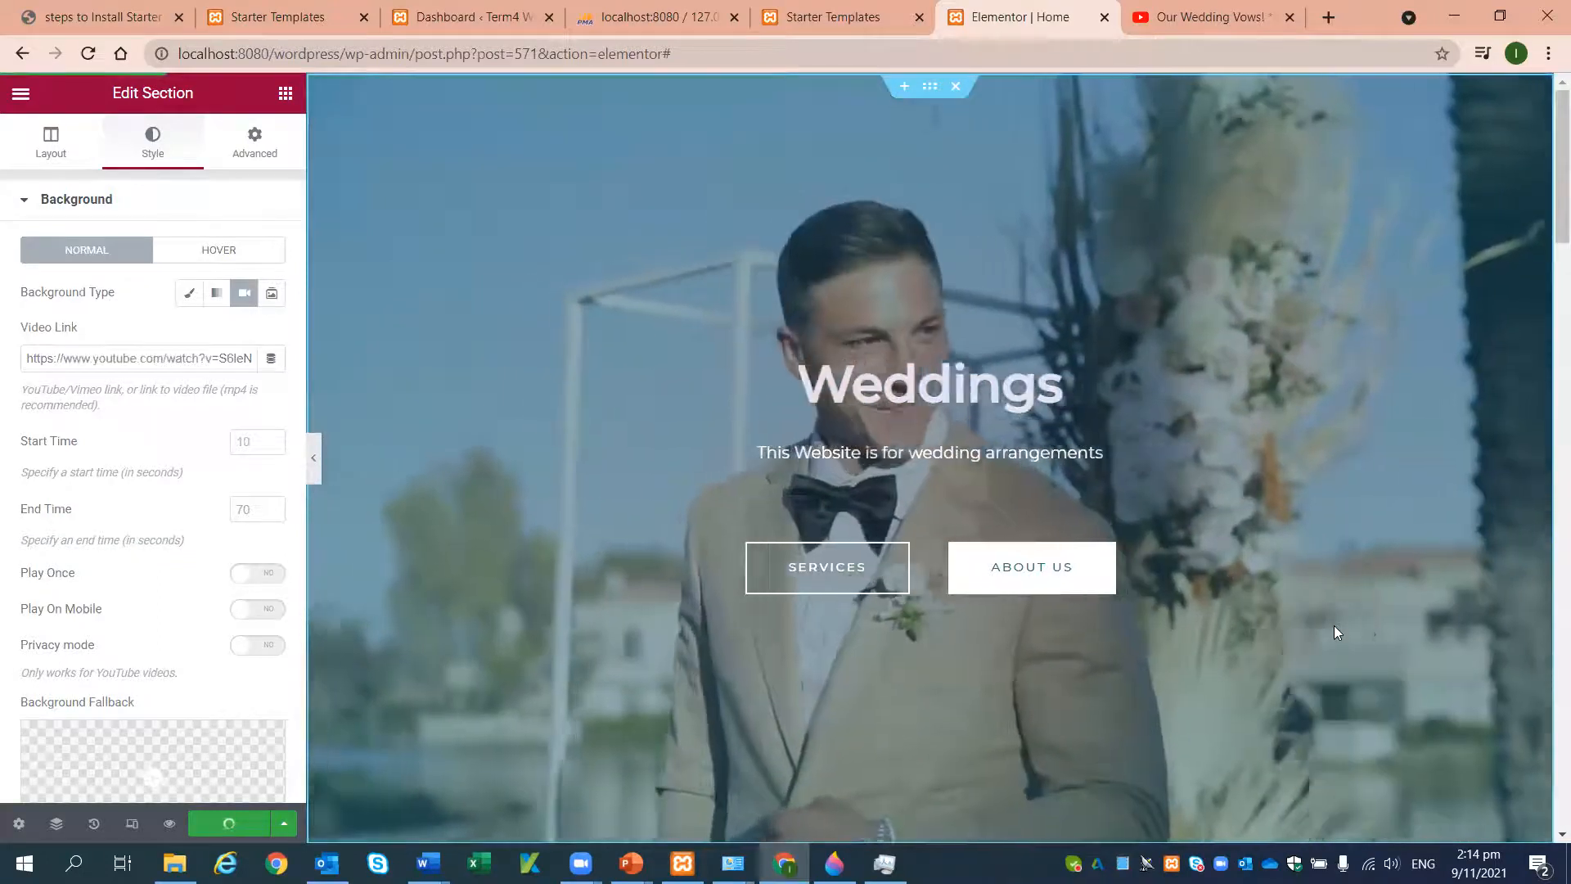
- Check the edited home page with its hero video and exit the Elementor editor to the WordPress dashboard
{"action": "scroll", "coordinate": [1335, 630], "scroll_direction": "down", "scroll_amount": 2}
{"action": "scroll", "coordinate": [1334, 625], "scroll_direction": "down", "scroll_amount": 3}
{"action": "scroll", "coordinate": [1334, 625], "scroll_direction": "up", "scroll_amount": 5}
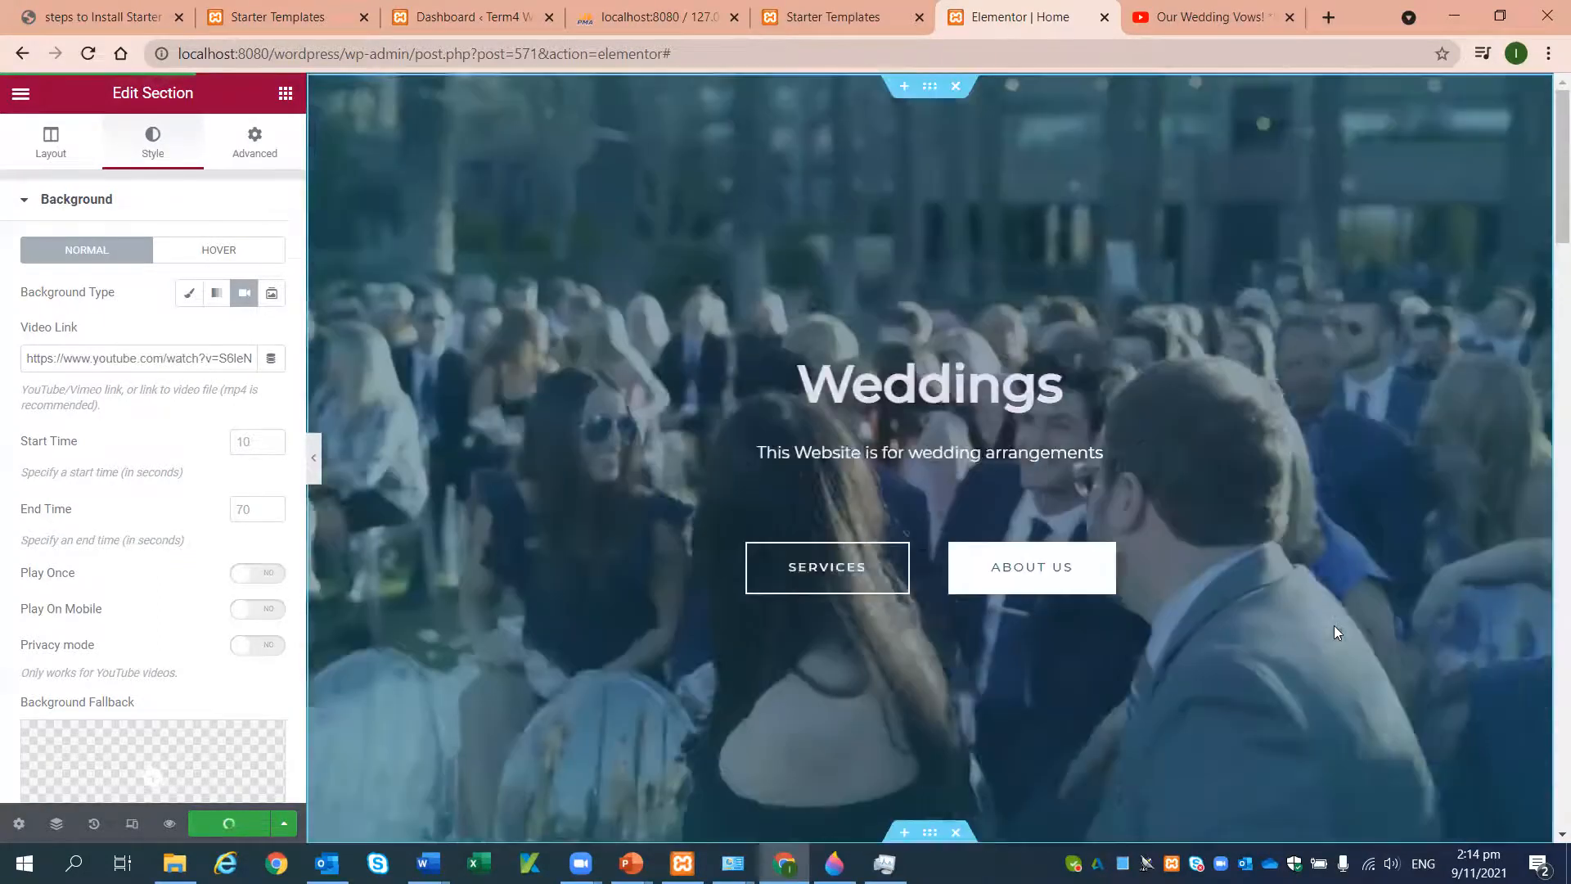
{"action": "scroll", "coordinate": [1334, 625], "scroll_direction": "down", "scroll_amount": 17}
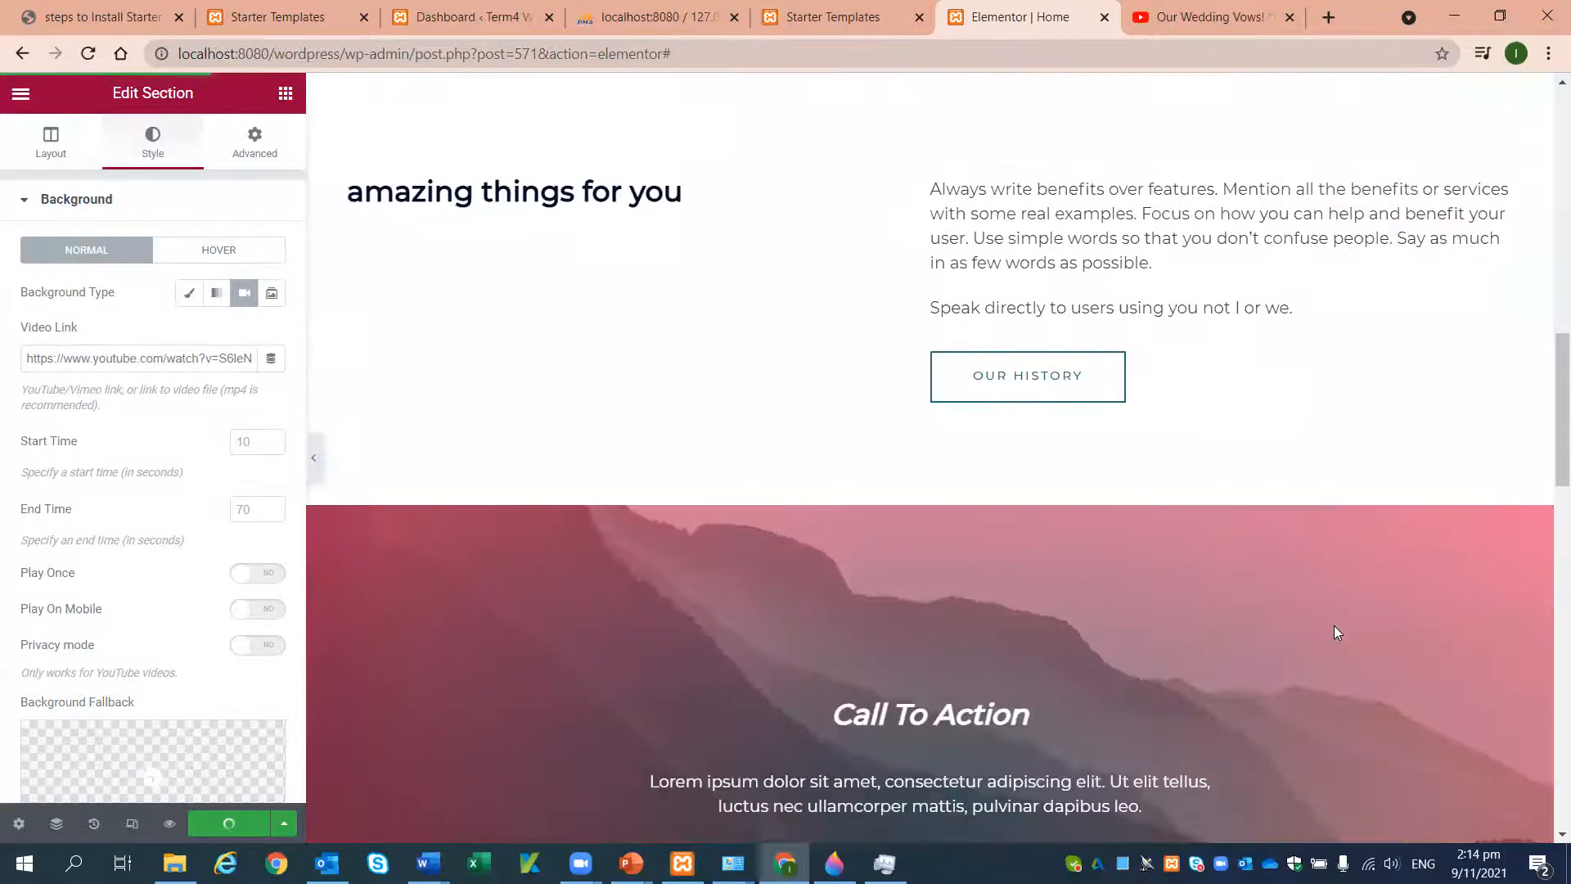
{"action": "scroll", "coordinate": [1336, 632], "scroll_direction": "up", "scroll_amount": 10}
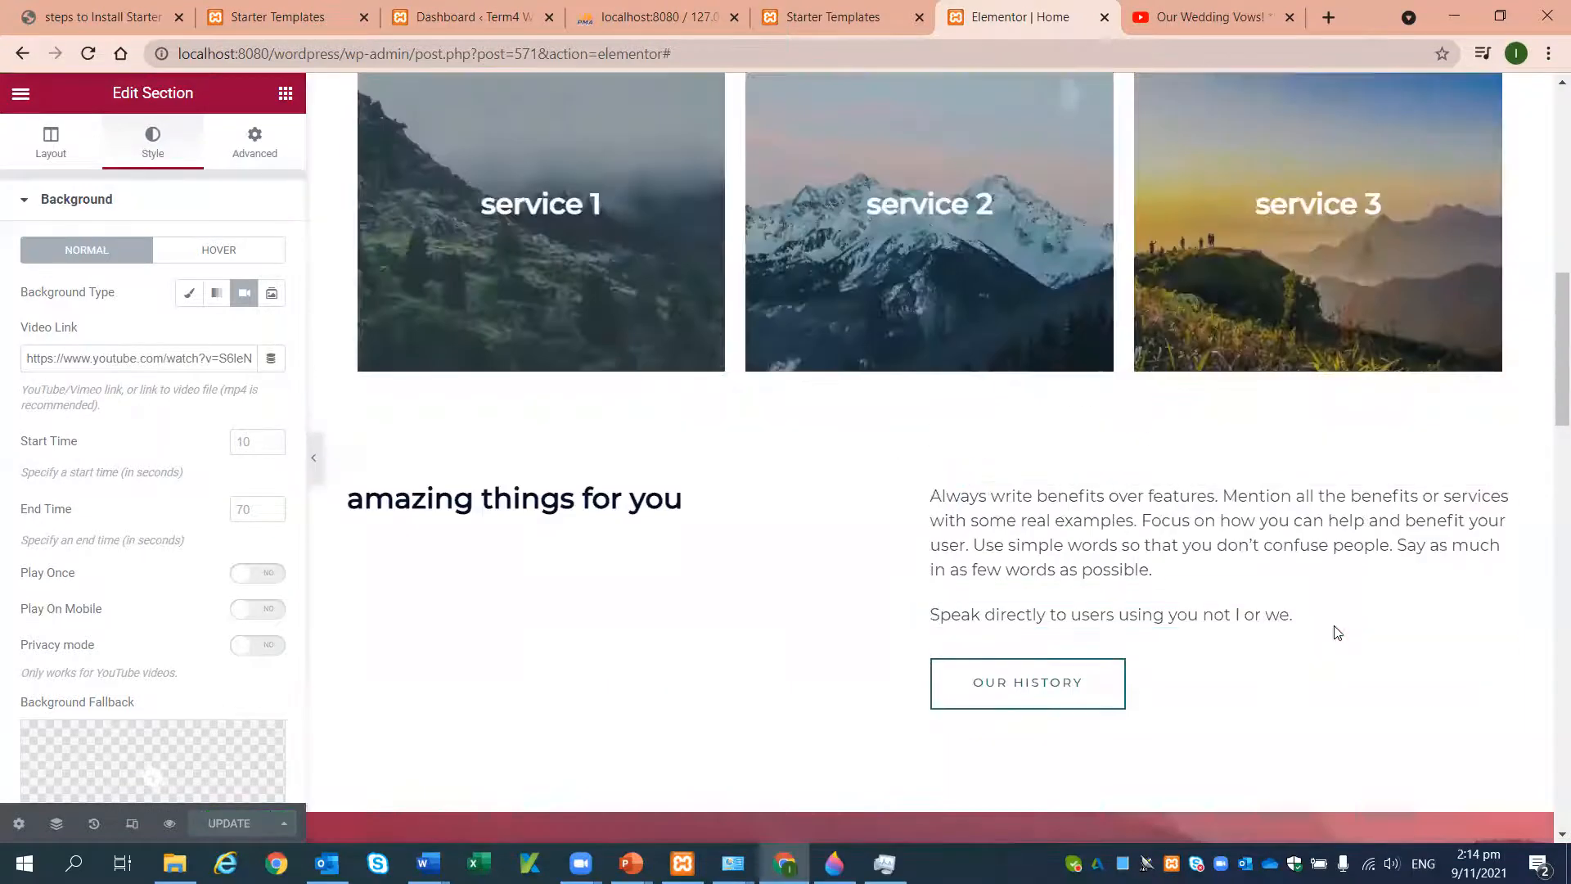
{"action": "scroll", "coordinate": [1336, 632], "scroll_direction": "up", "scroll_amount": 8}
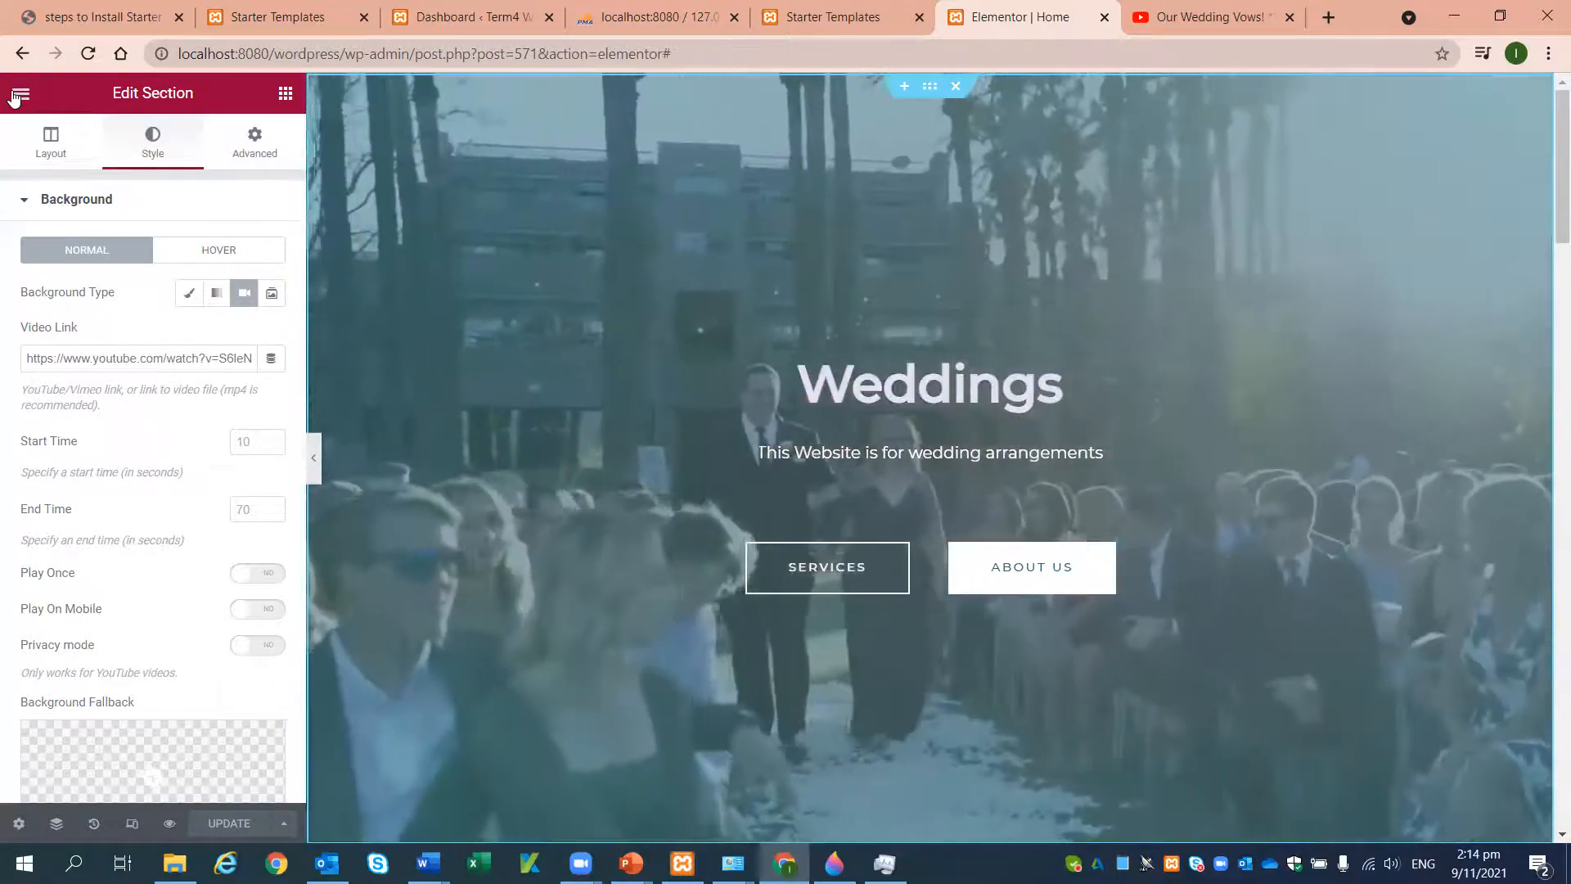
{"action": "left_click", "coordinate": [19, 94]}
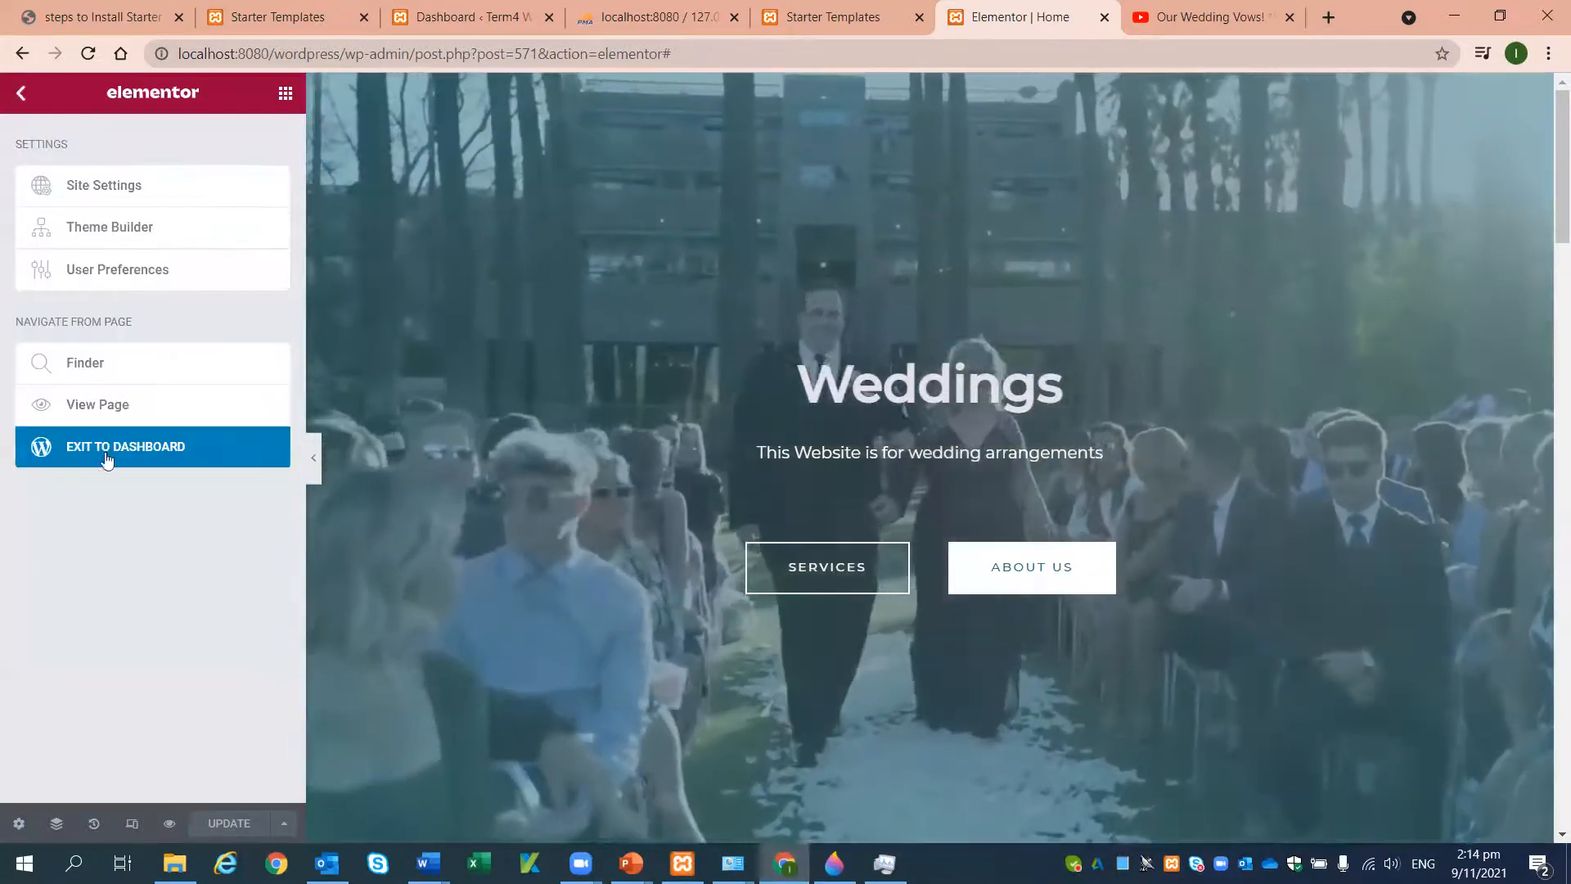
{"action": "left_click", "coordinate": [112, 451]}
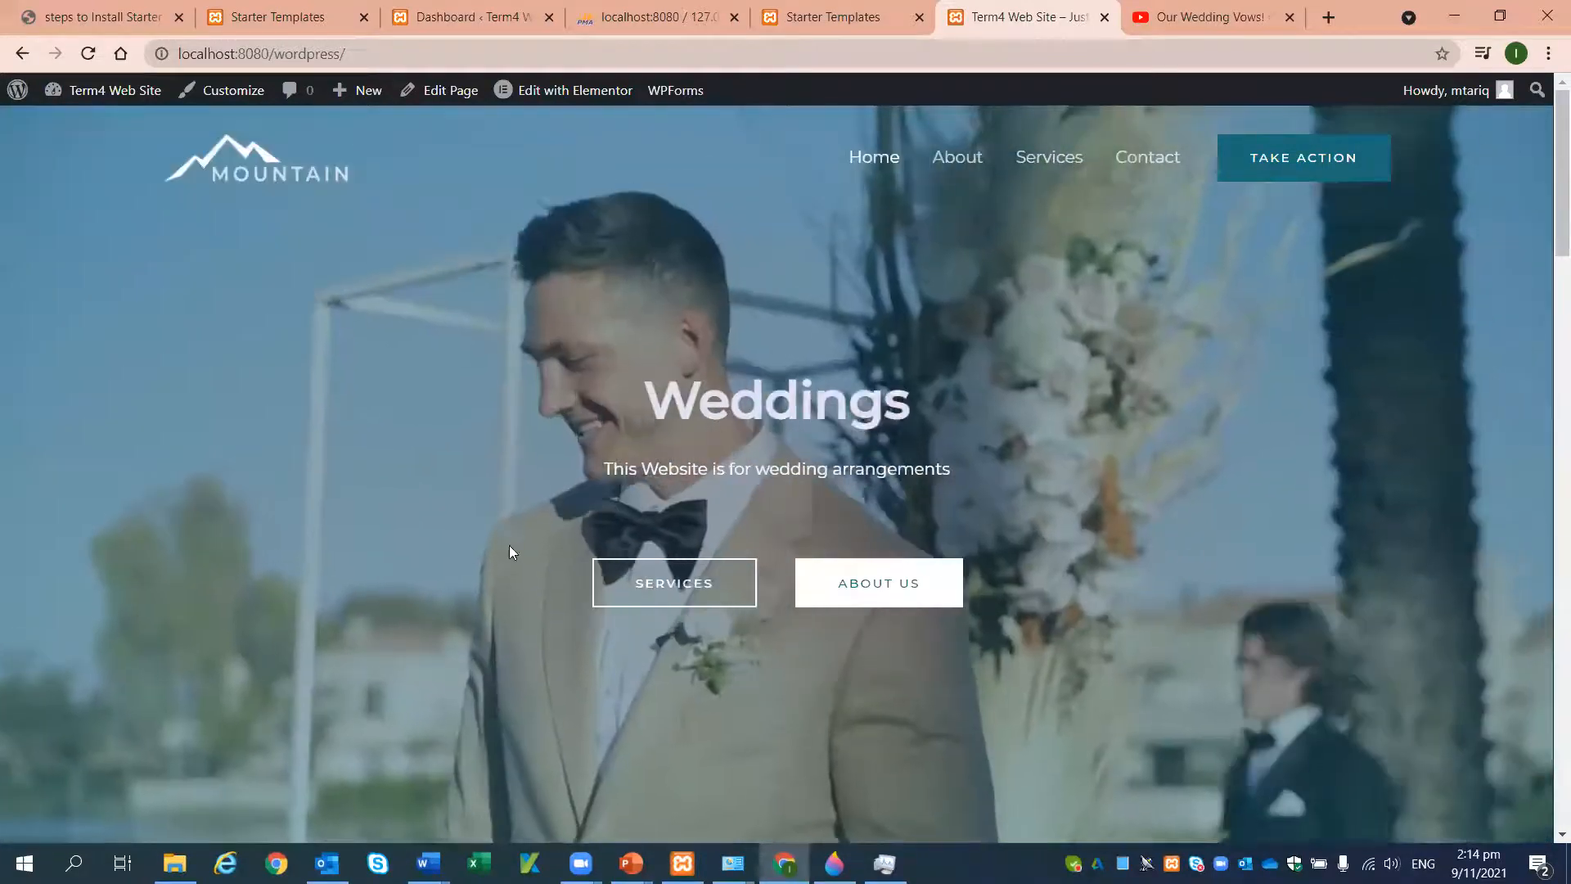
- Look over the published home page's hero video and service images, and reopen the page in Elementor
{"action": "scroll", "coordinate": [1059, 490], "scroll_direction": "down", "scroll_amount": 6}
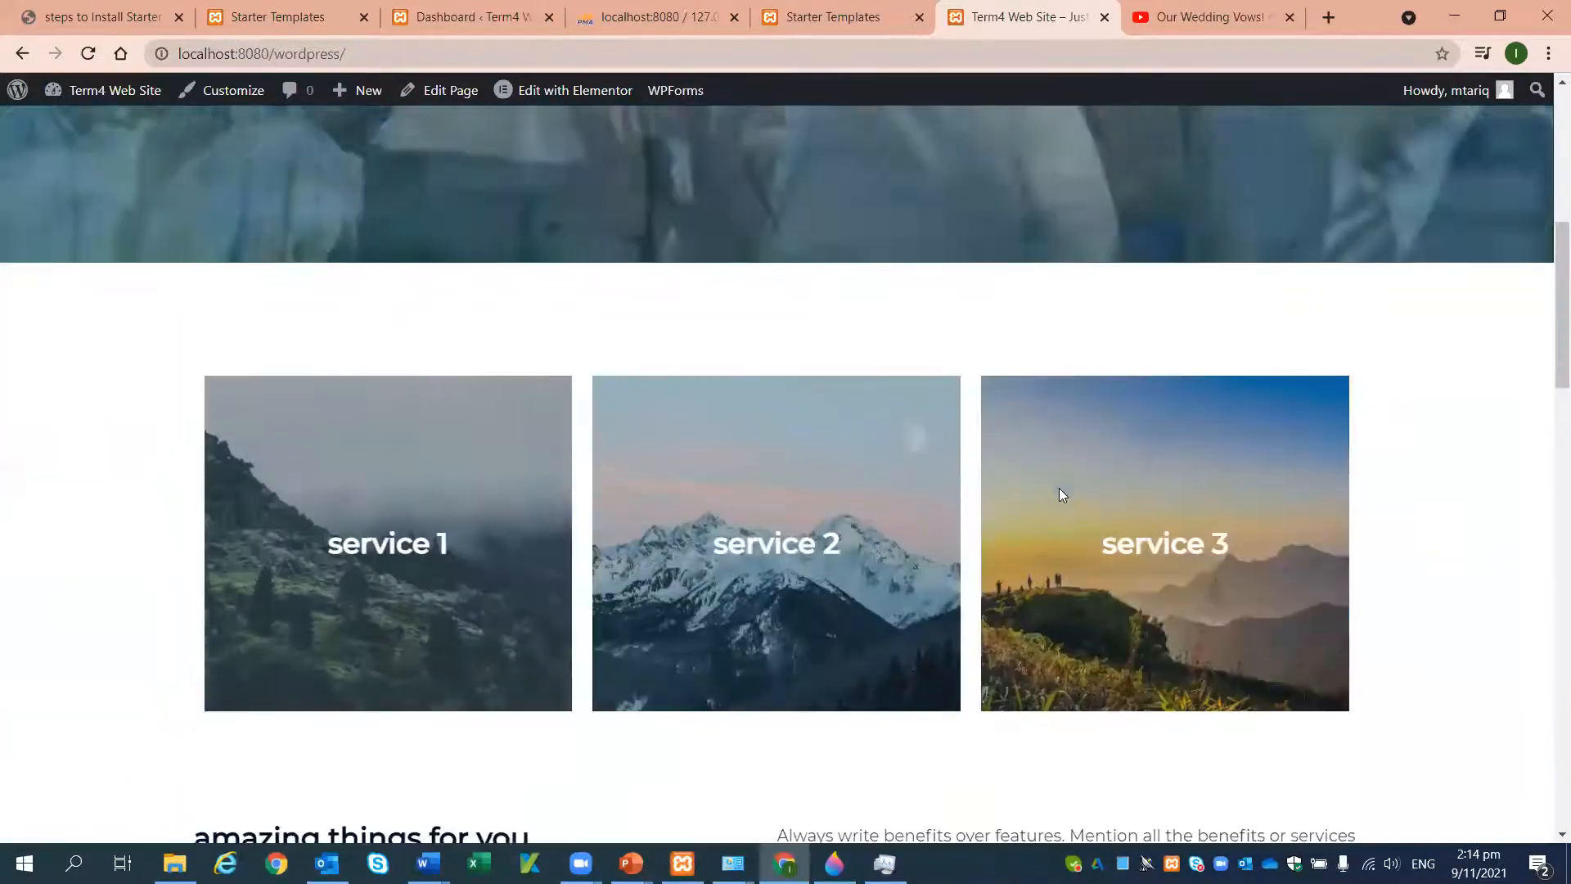
{"action": "scroll", "coordinate": [1123, 492], "scroll_direction": "up", "scroll_amount": 6}
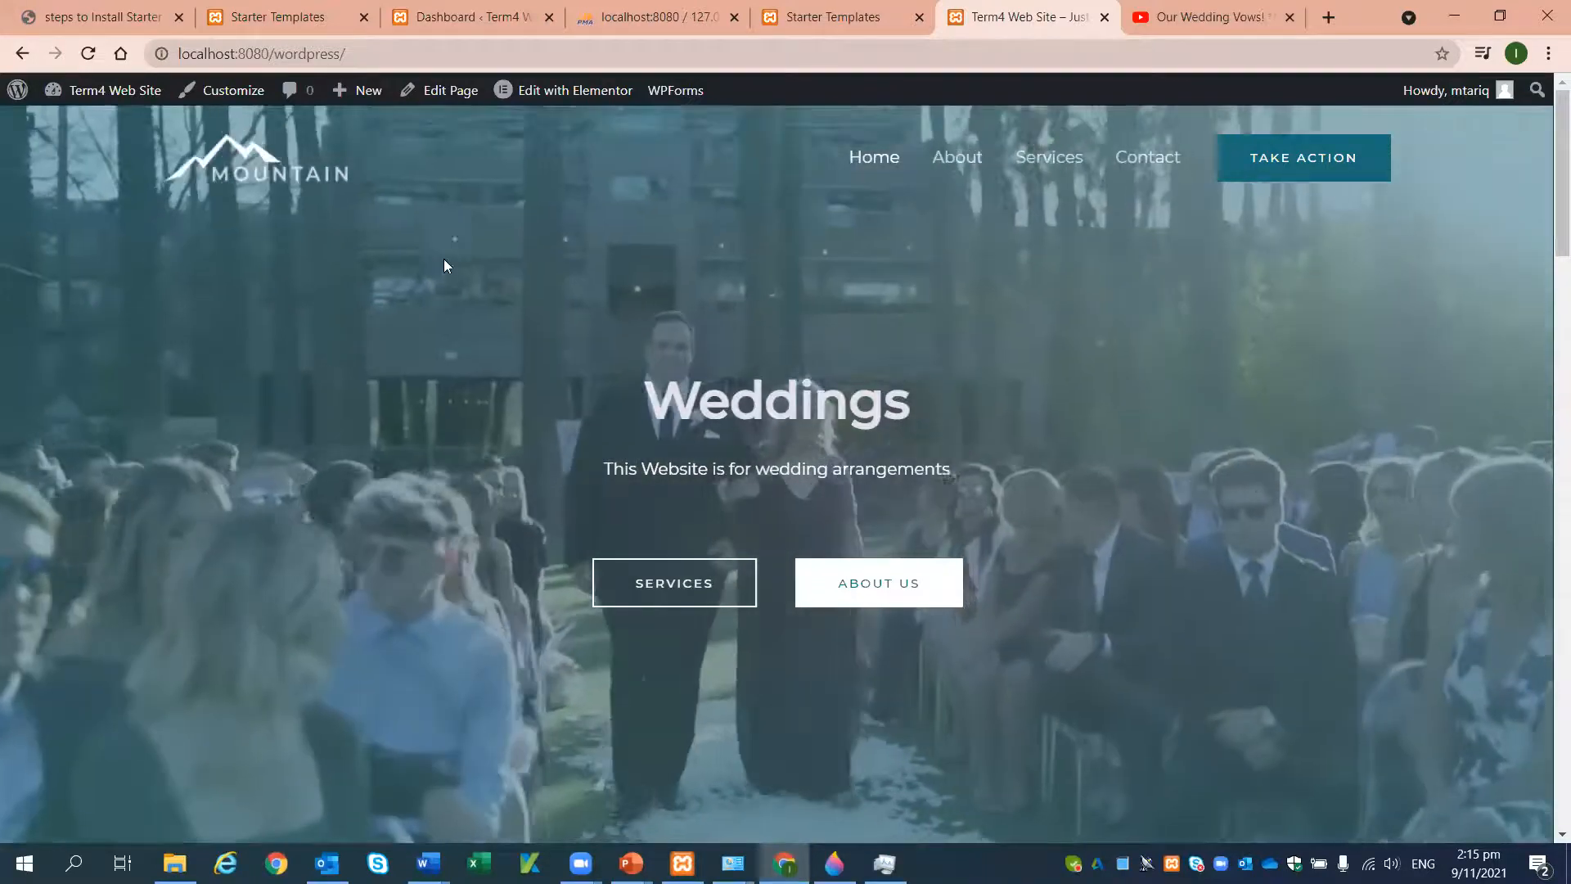
{"action": "mouse_move", "coordinate": [523, 92]}
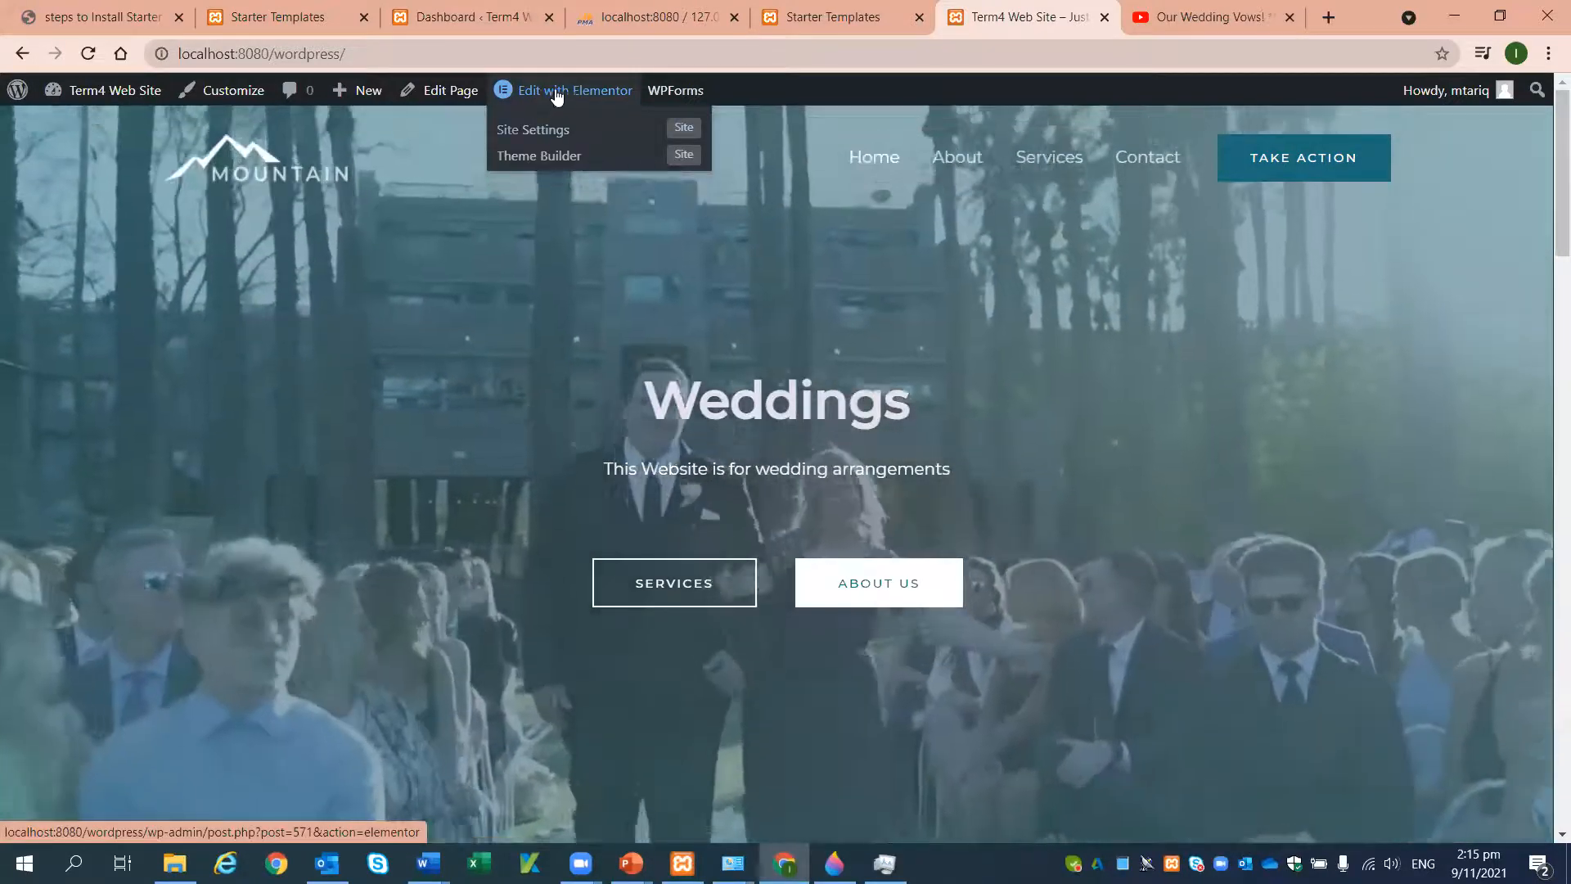
{"action": "left_click", "coordinate": [557, 92]}
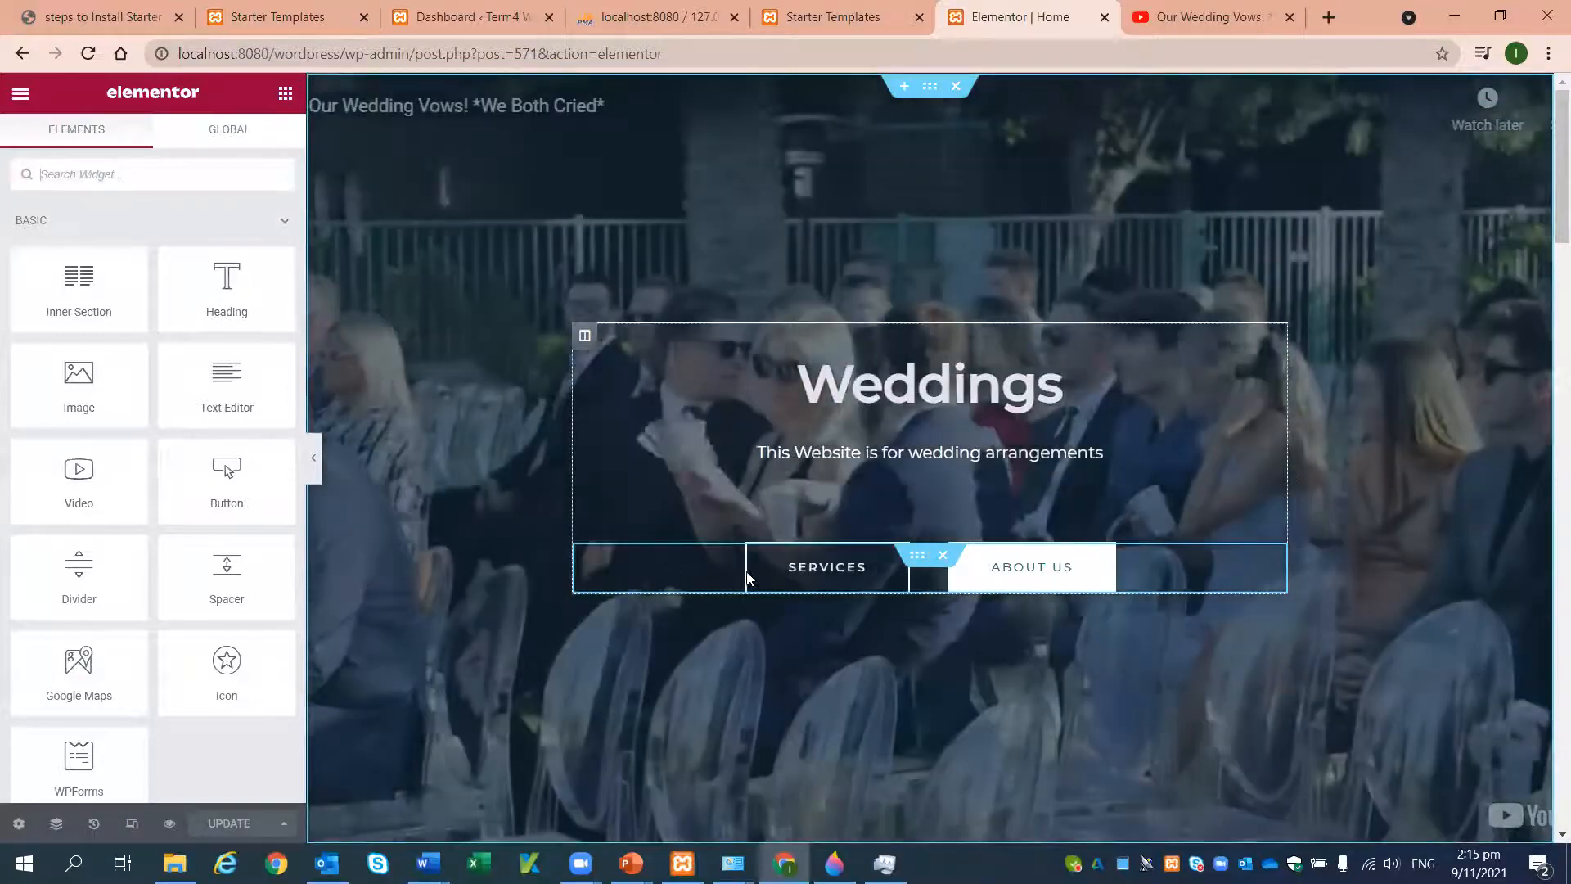
- Open the image gallery with the six landscape photos near the end of the home page for editing
{"action": "scroll", "coordinate": [892, 605], "scroll_direction": "down", "scroll_amount": 8}
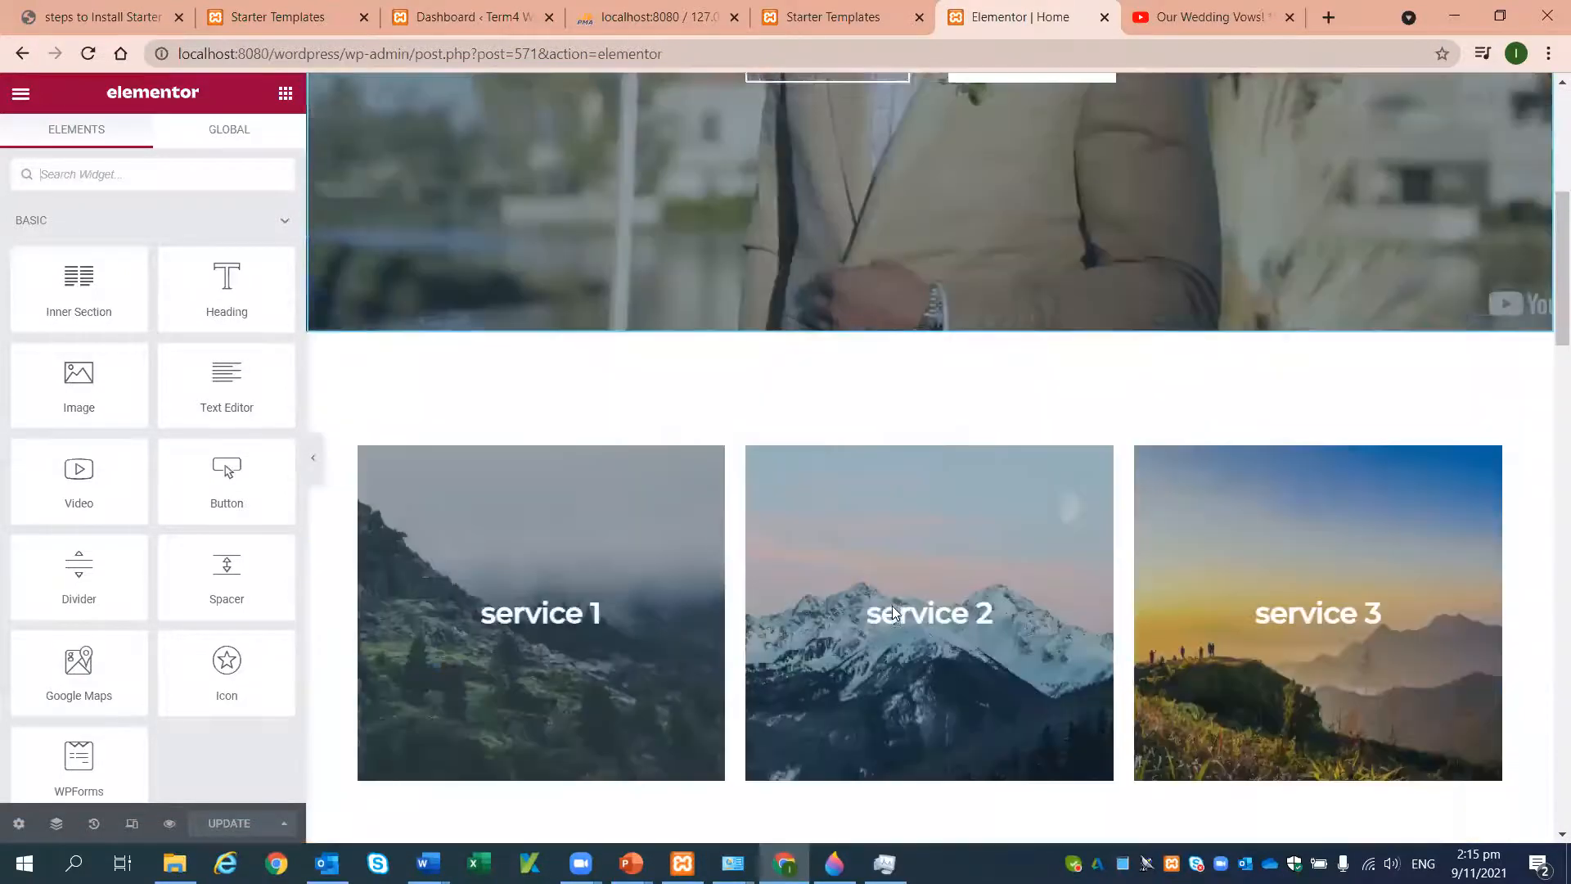
{"action": "scroll", "coordinate": [575, 505], "scroll_direction": "down", "scroll_amount": 1}
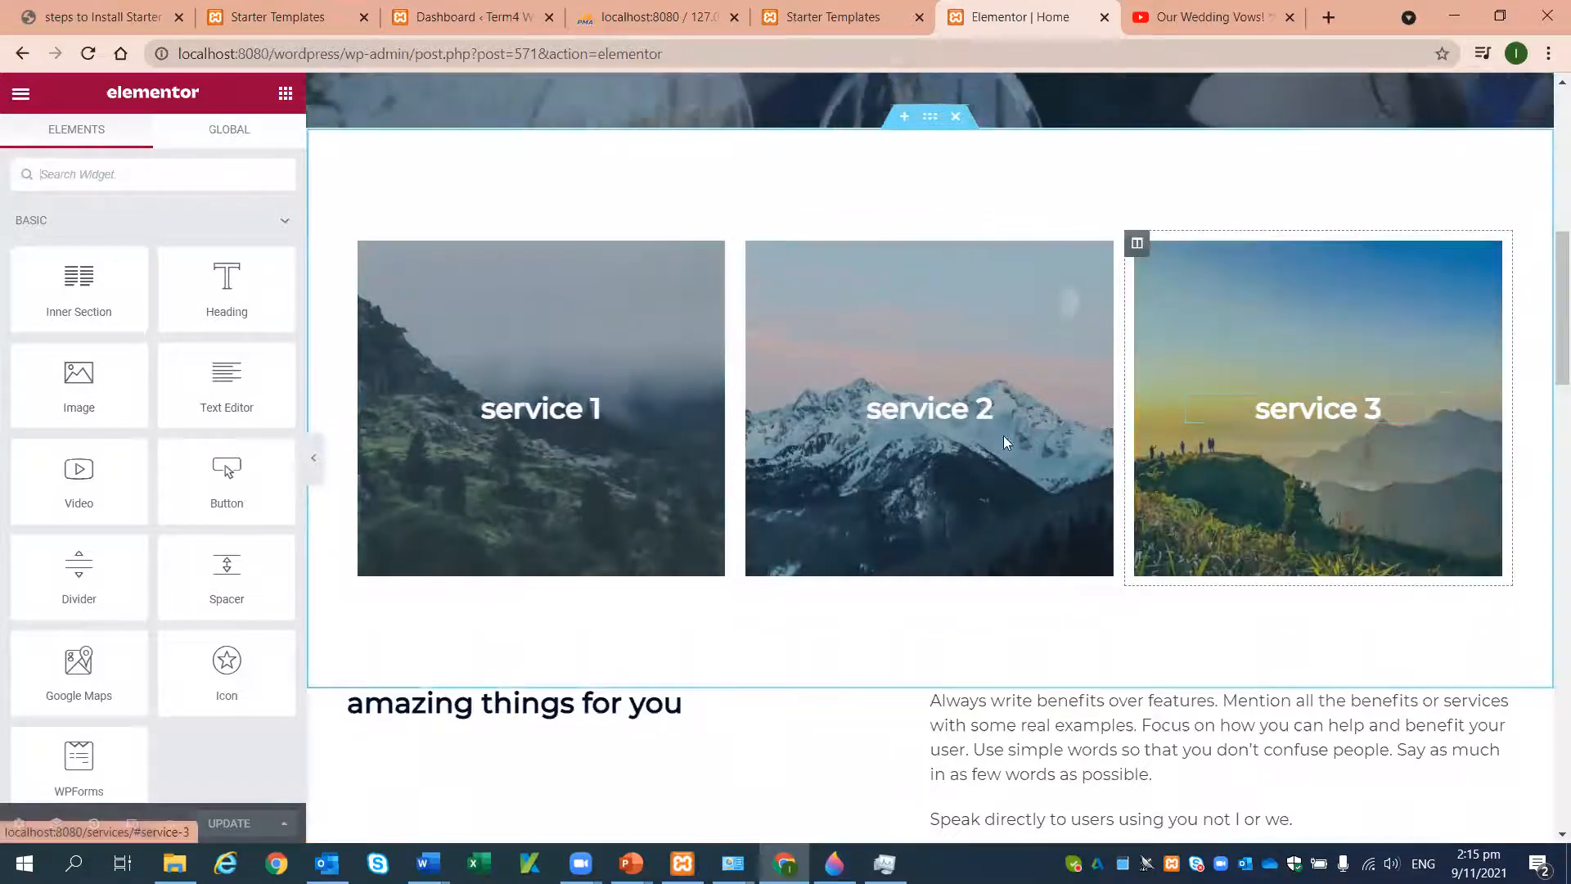
{"action": "scroll", "coordinate": [709, 562], "scroll_direction": "down", "scroll_amount": 6}
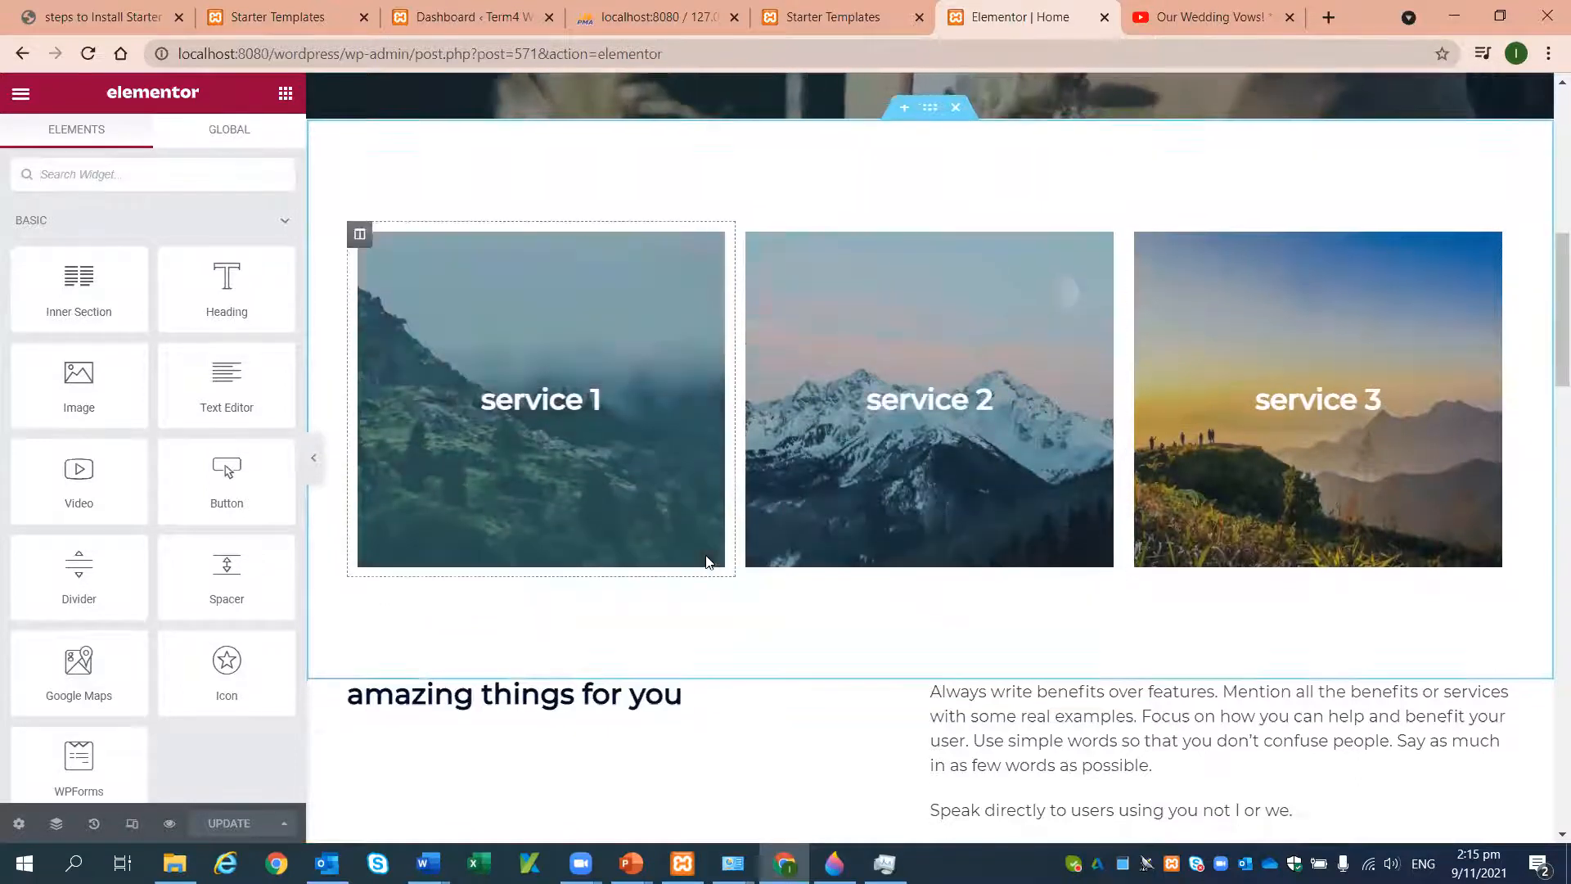
{"action": "scroll", "coordinate": [707, 558], "scroll_direction": "down", "scroll_amount": 10}
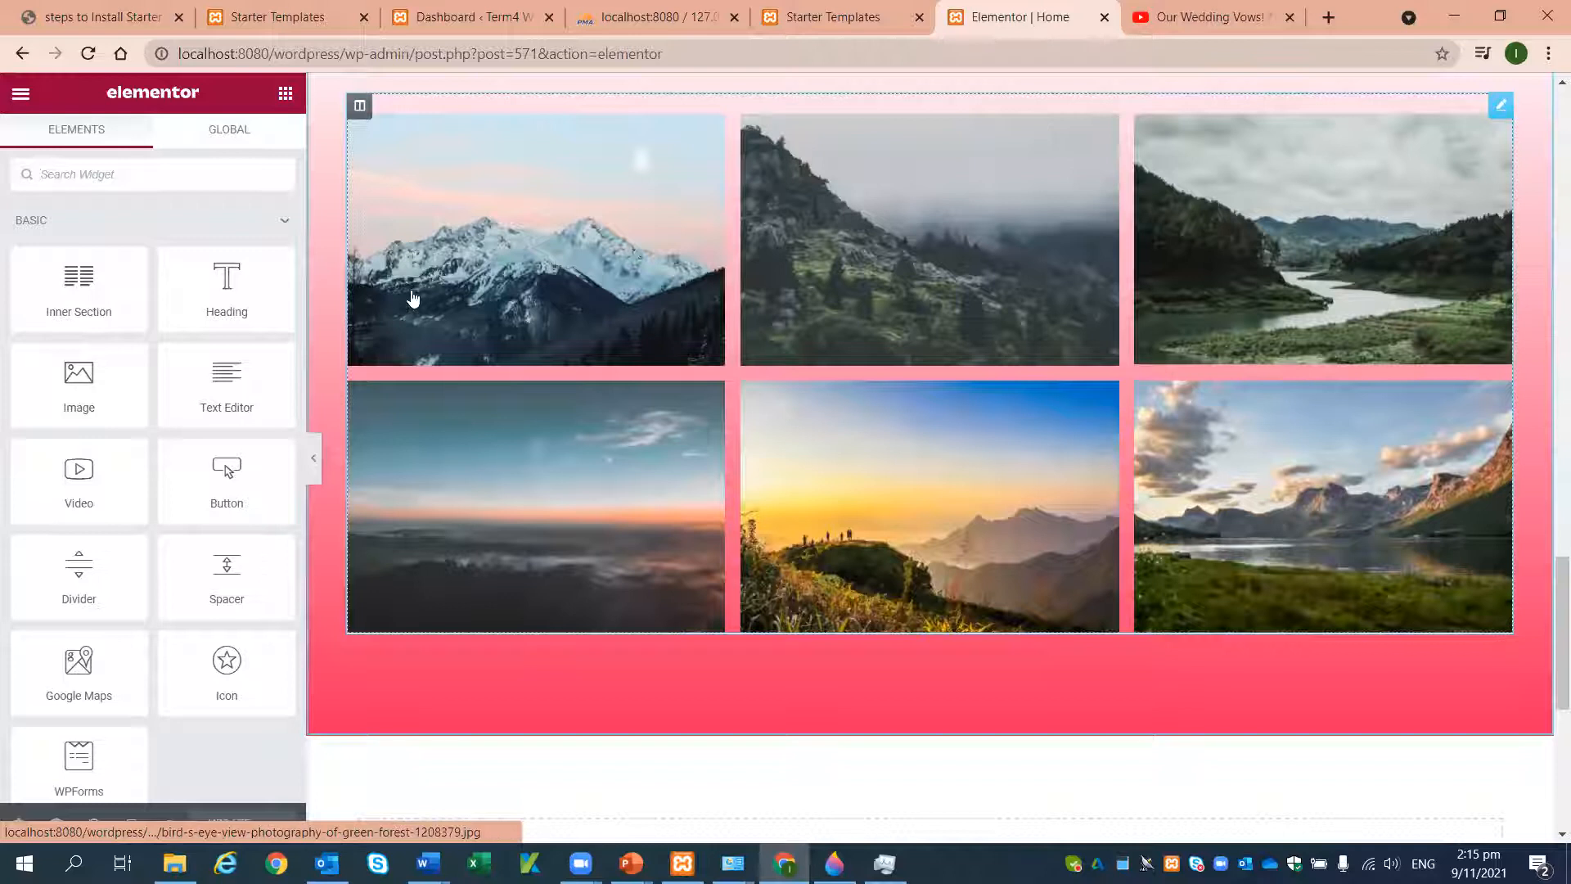
{"action": "right_click", "coordinate": [743, 102]}
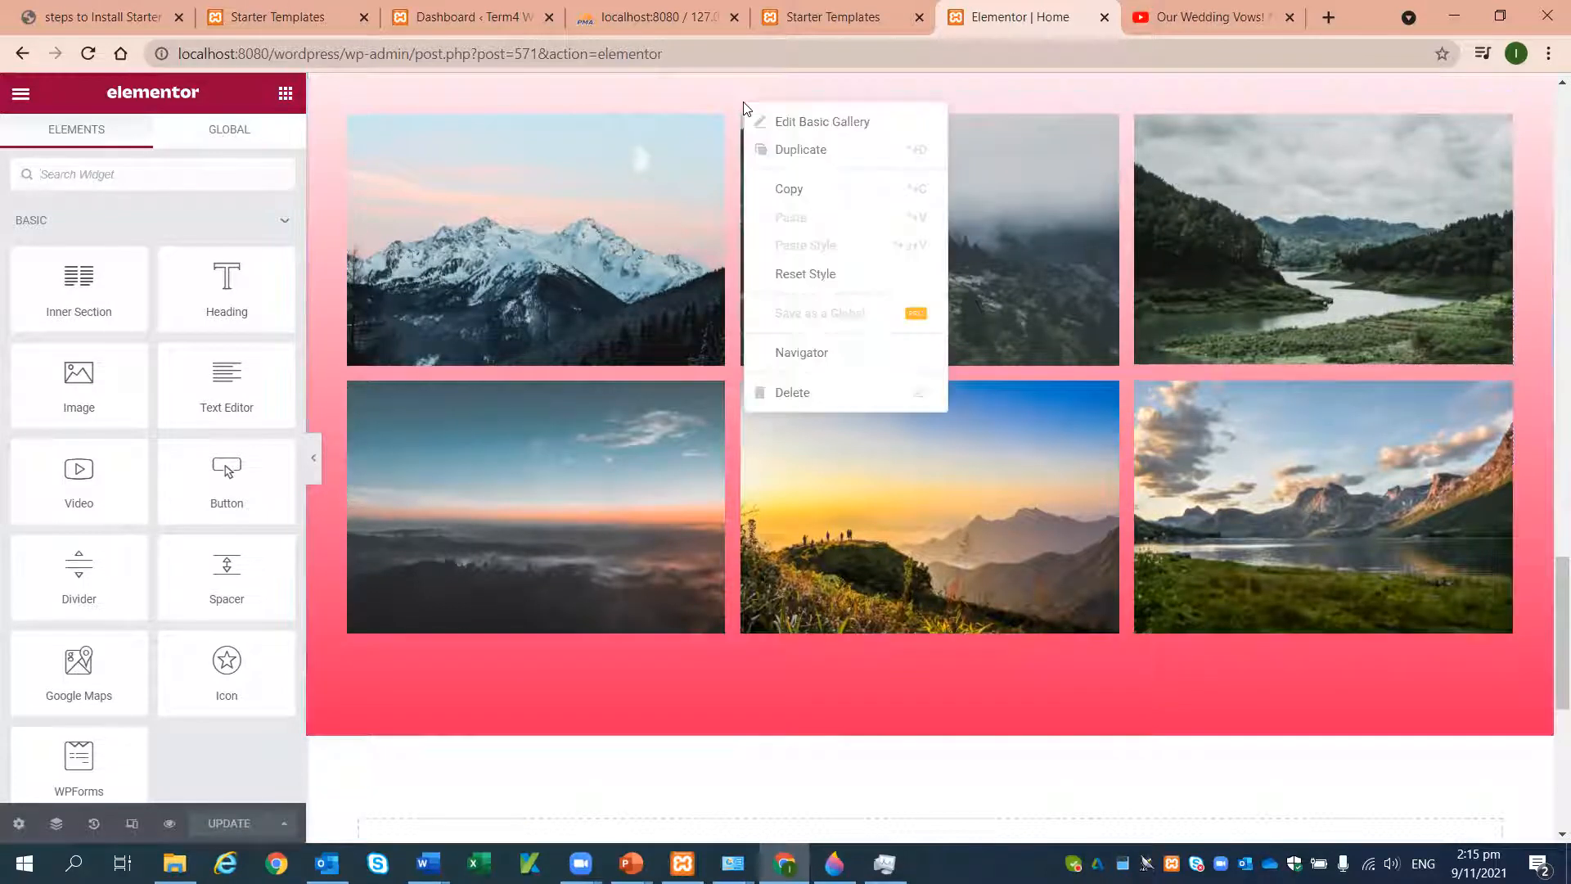
{"action": "left_click", "coordinate": [782, 122]}
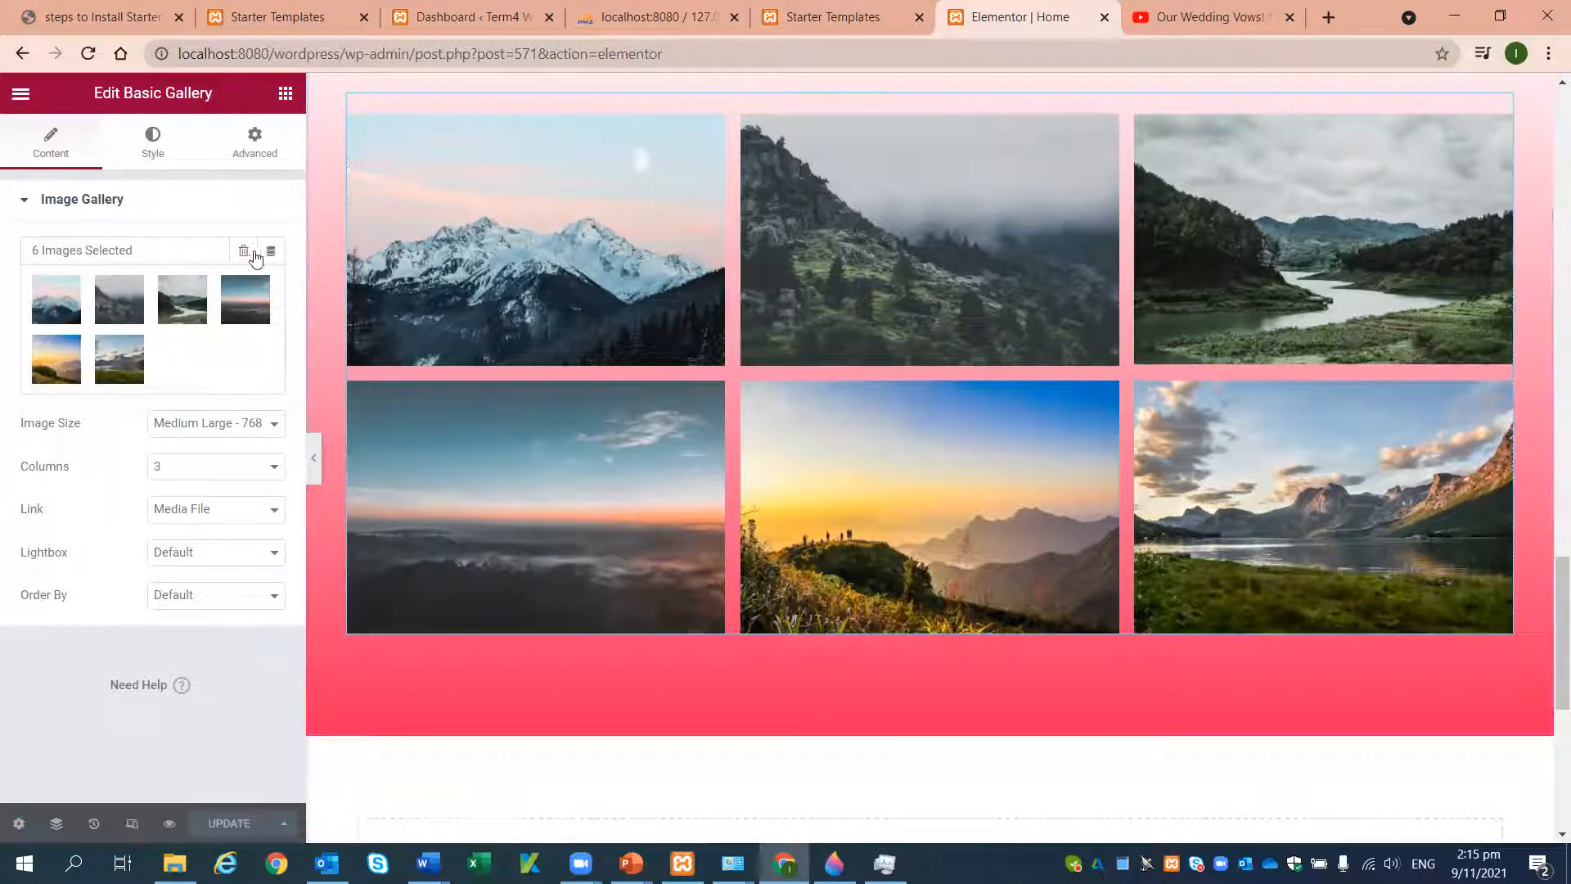
{"action": "left_click", "coordinate": [264, 292]}
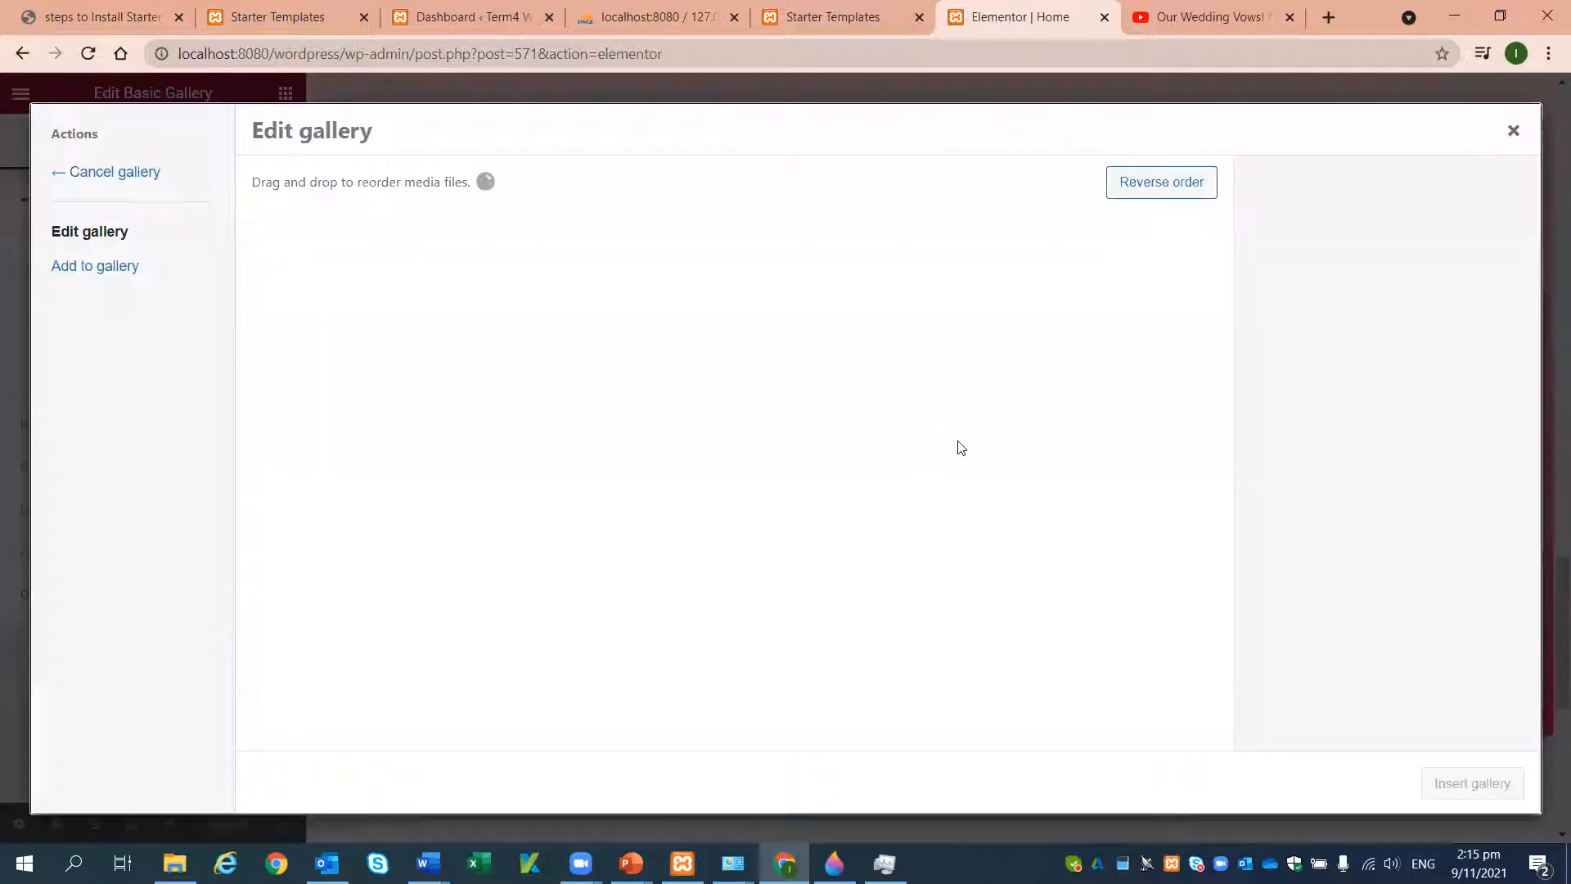
- Reorder the gallery images to golden sunrise, dusk sky, mountain lake, river valley, misty hillside and snowy peaks
{"action": "left_click_drag", "start_coordinate": [495, 339], "coordinate": [335, 384]}
{"action": "left_click_drag", "start_coordinate": [659, 351], "coordinate": [365, 353]}
{"action": "left_click_drag", "start_coordinate": [945, 360], "coordinate": [296, 353]}
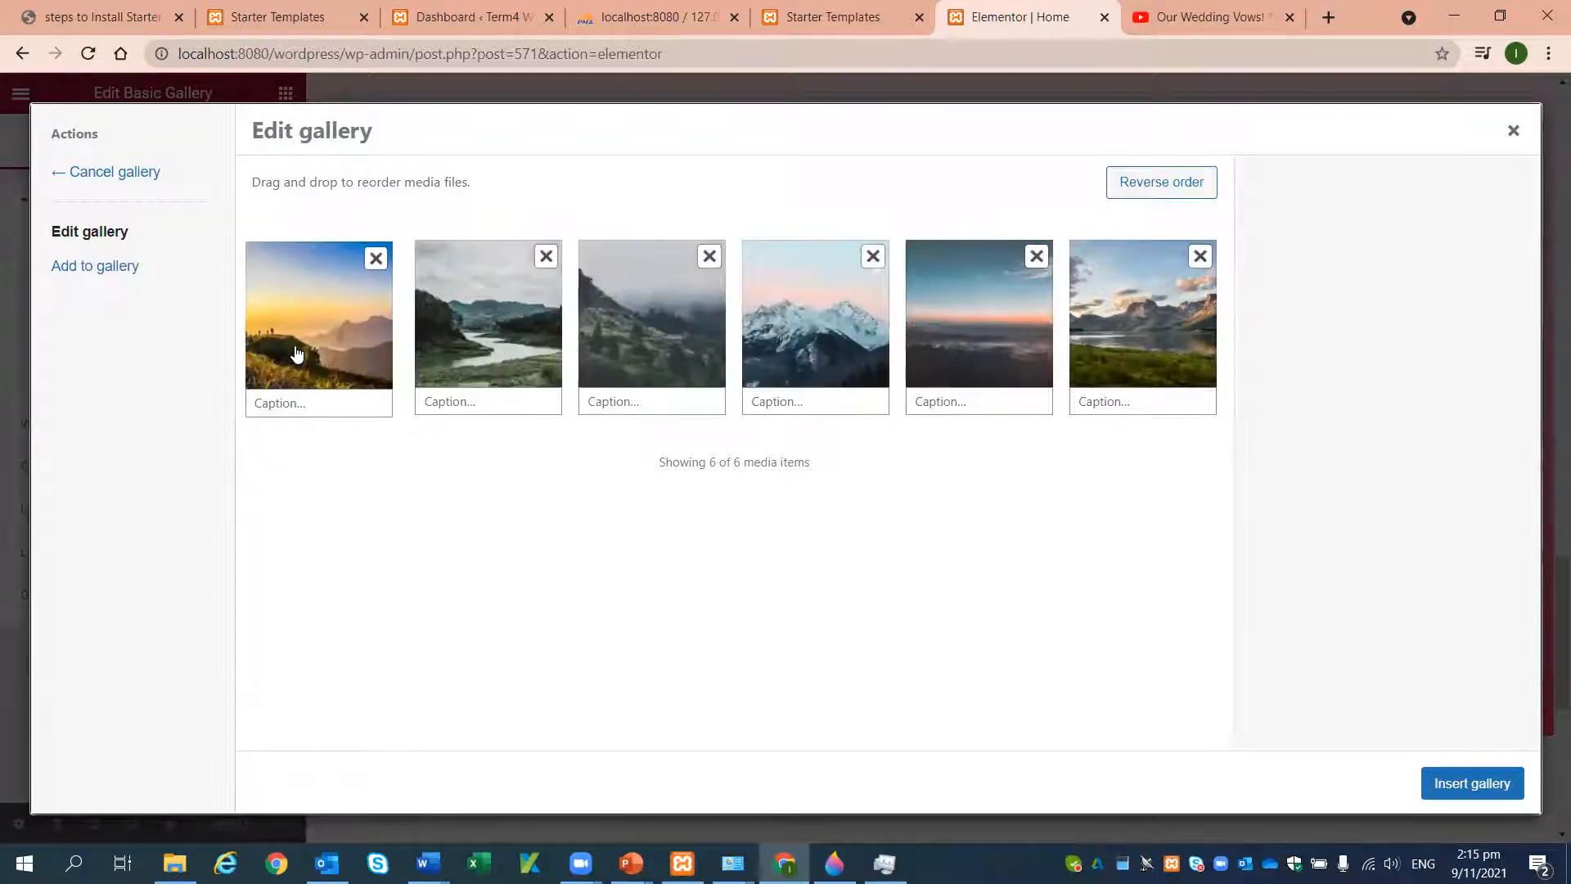
{"action": "left_click_drag", "start_coordinate": [1025, 343], "coordinate": [489, 342]}
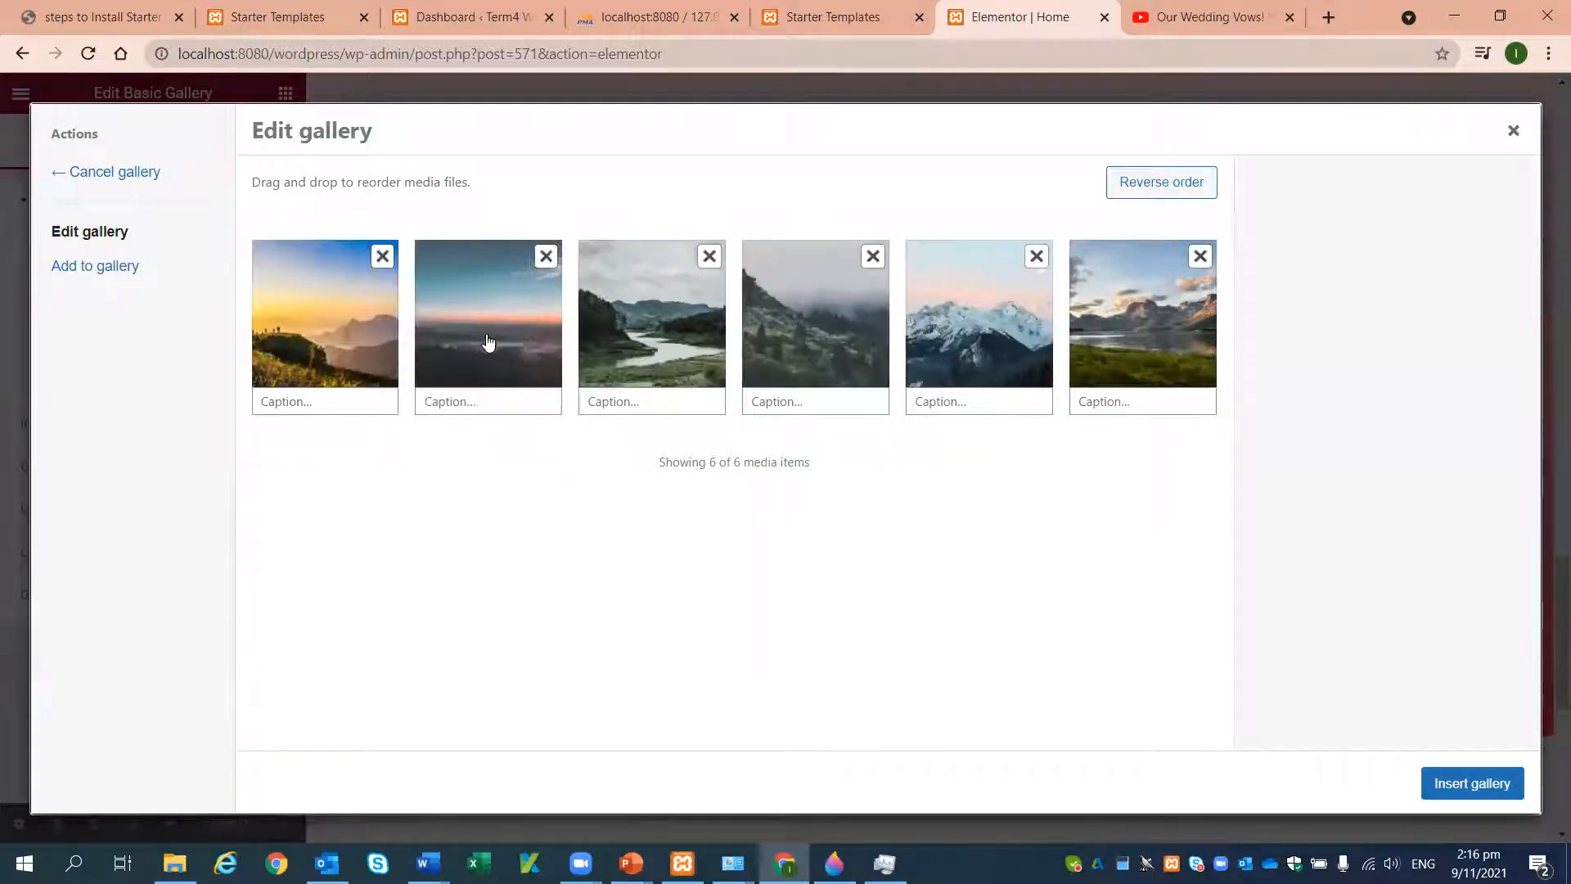
{"action": "left_click_drag", "start_coordinate": [1137, 343], "coordinate": [610, 348]}
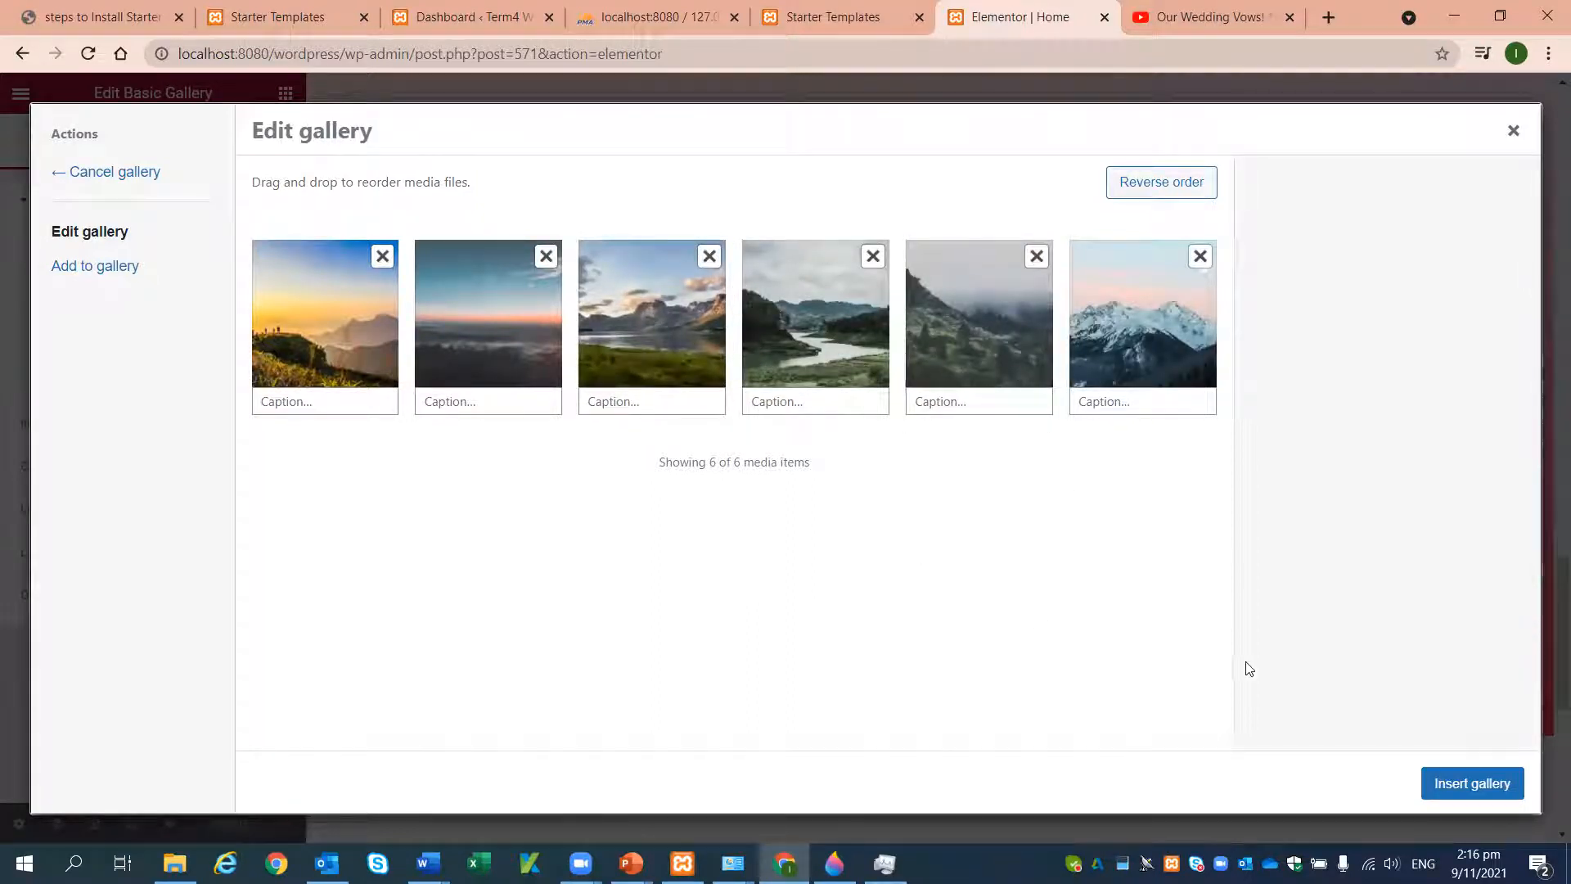
- Add the free Pixabay kitten picture to the gallery and insert the updated gallery into the page
{"action": "left_click", "coordinate": [90, 271]}
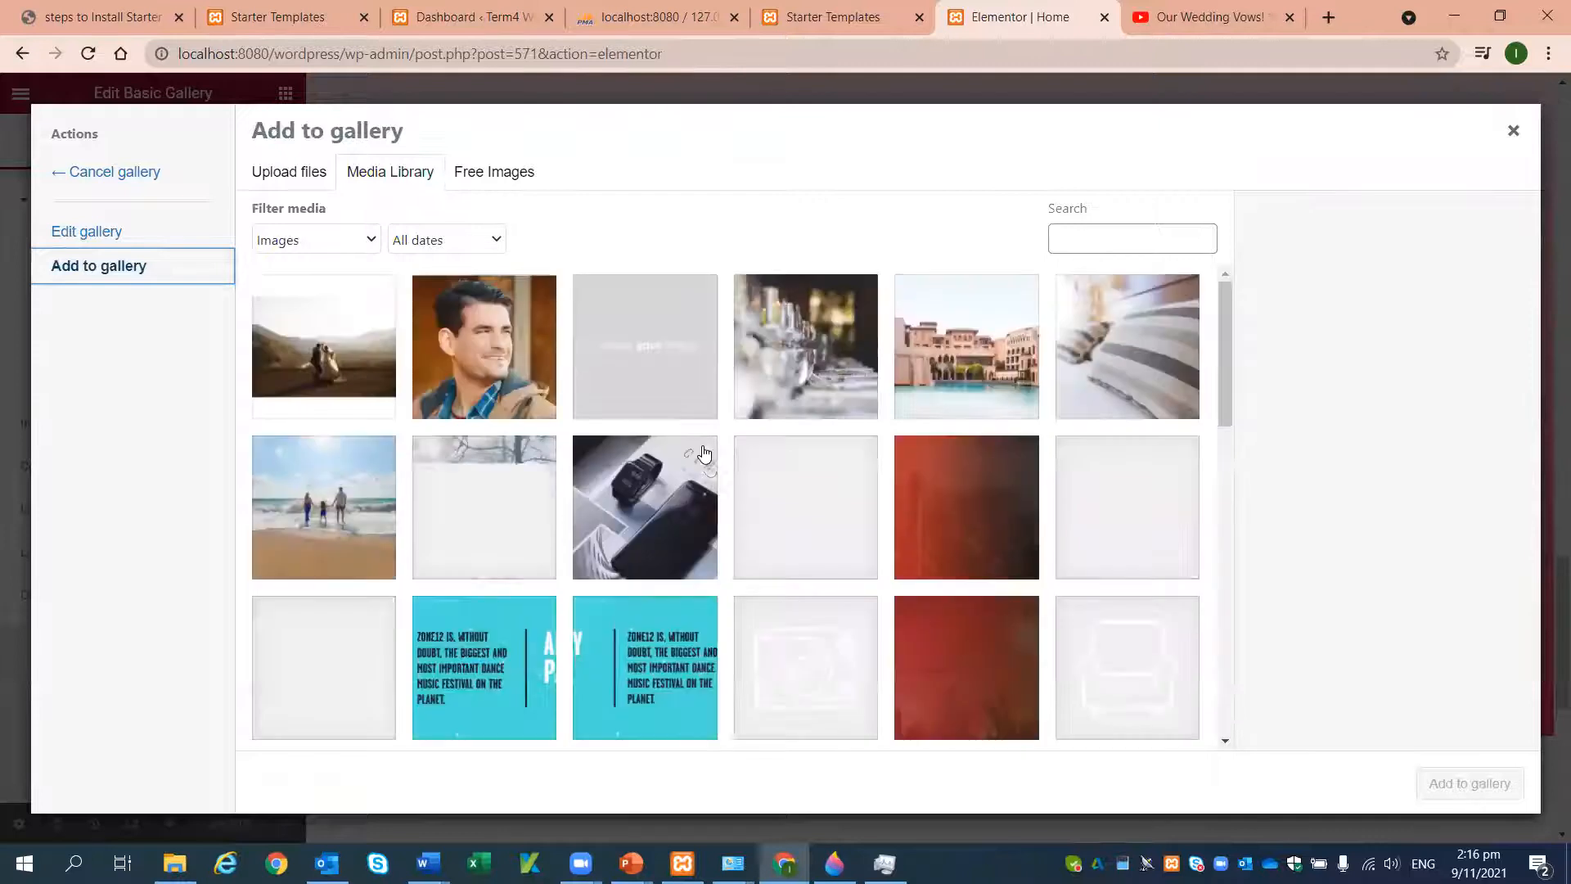
{"action": "left_click_drag", "start_coordinate": [1222, 345], "coordinate": [1269, 309]}
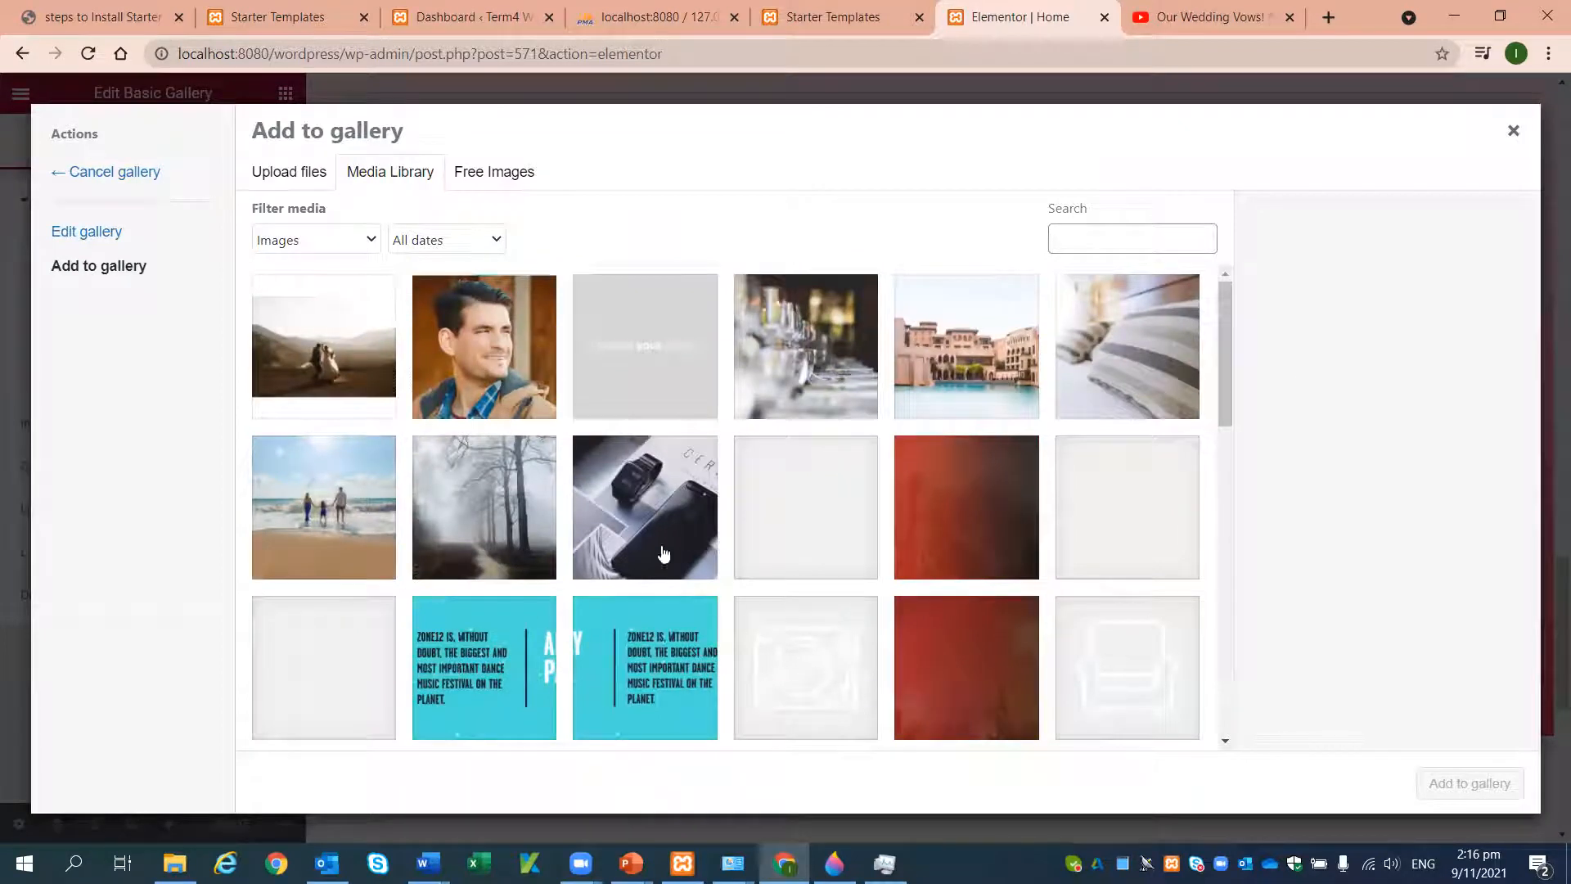
{"action": "left_click", "coordinate": [497, 175]}
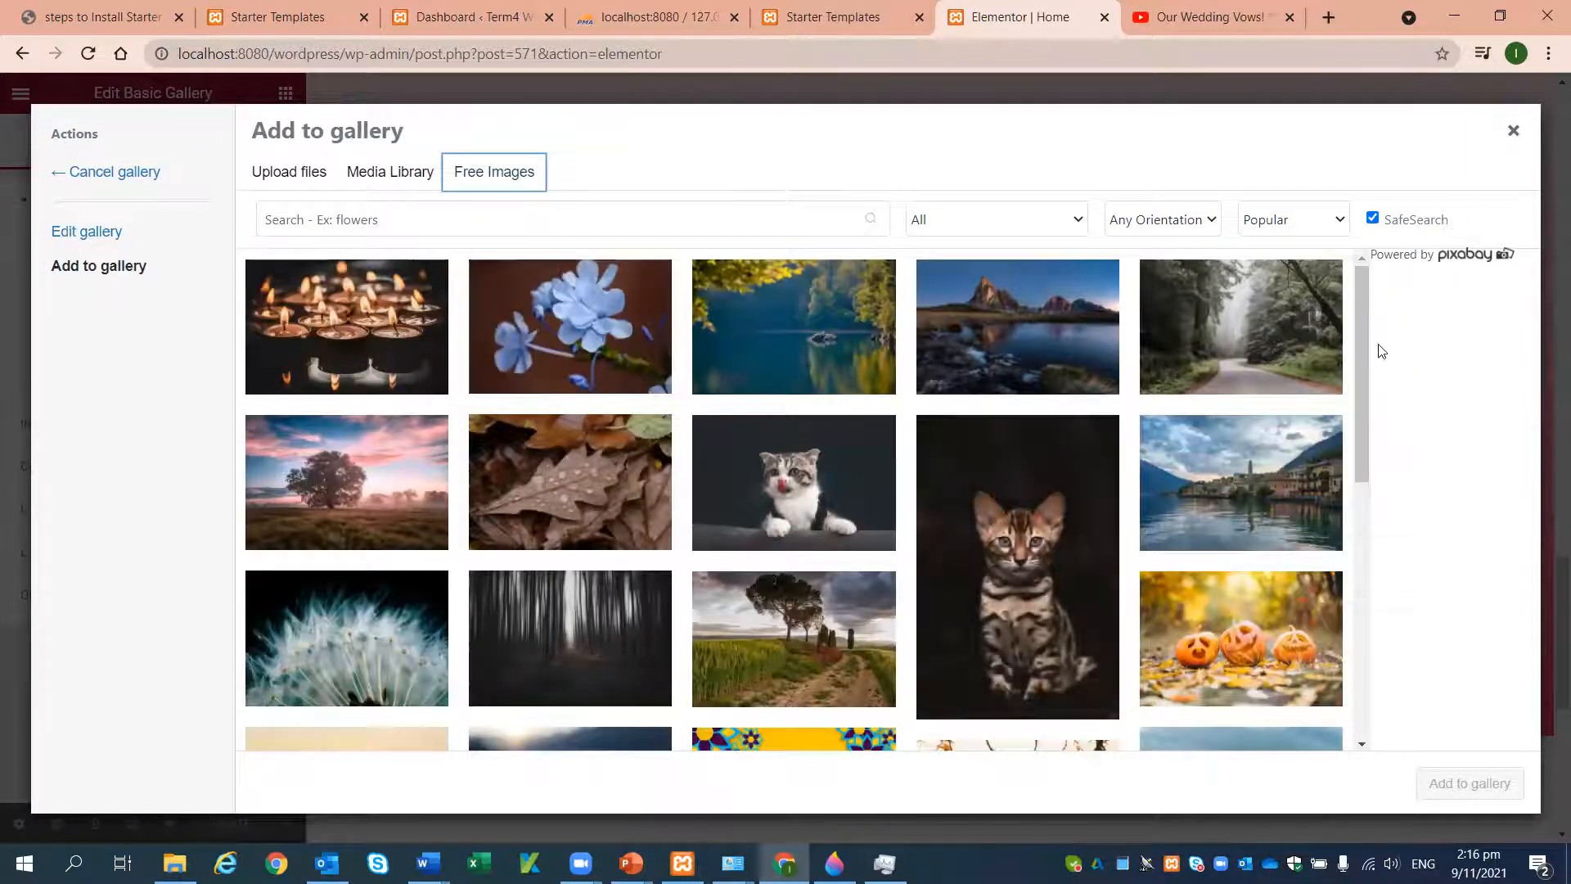
{"action": "left_click_drag", "start_coordinate": [1363, 360], "coordinate": [1407, 275]}
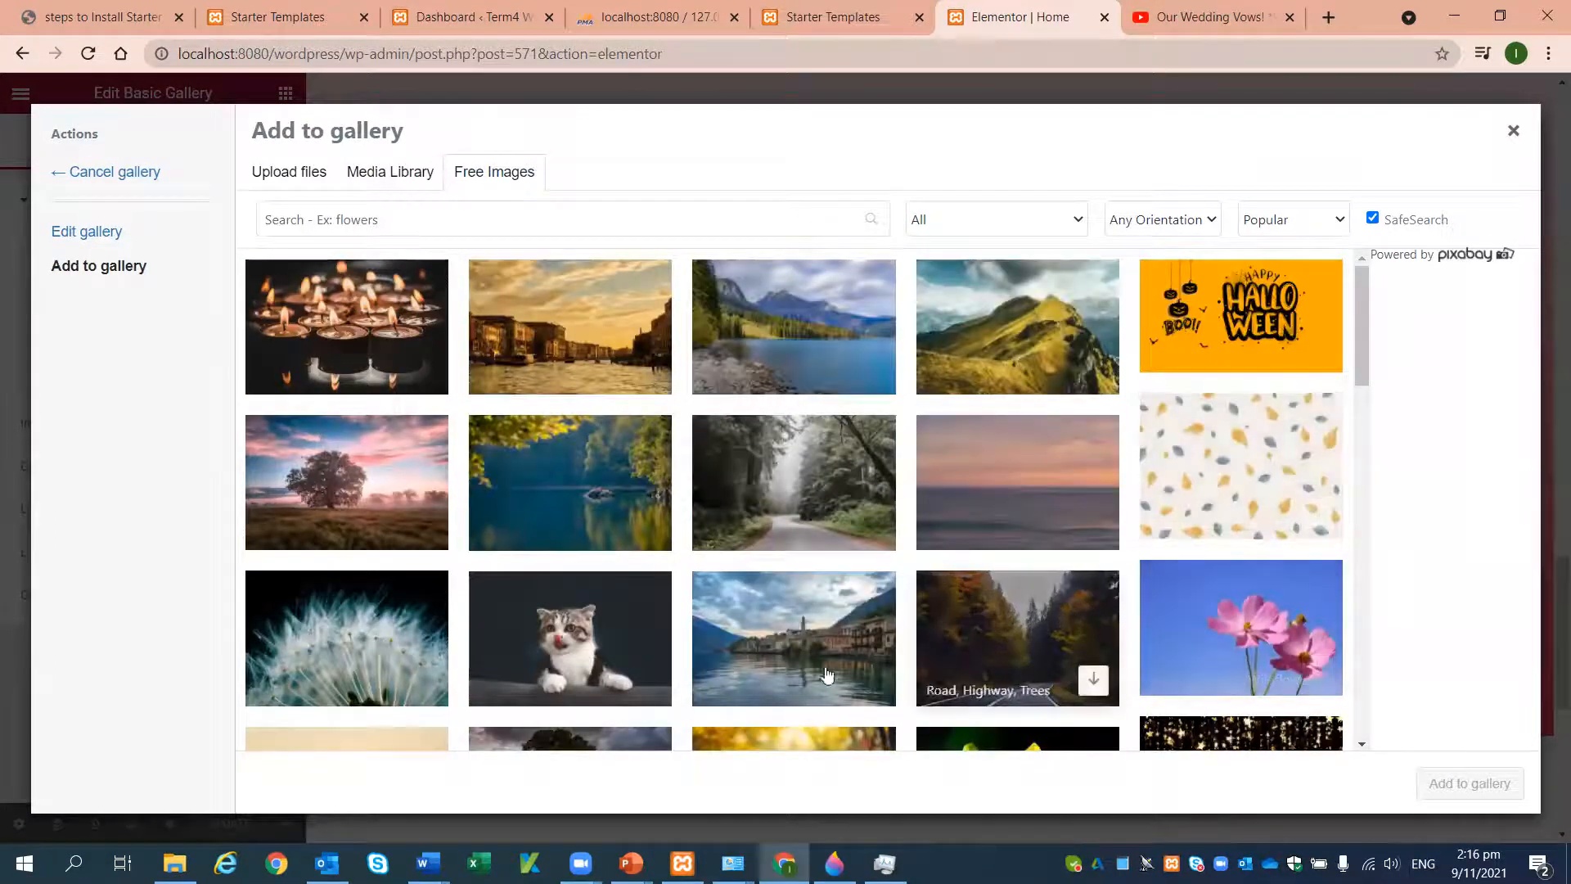
{"action": "left_click", "coordinate": [593, 643]}
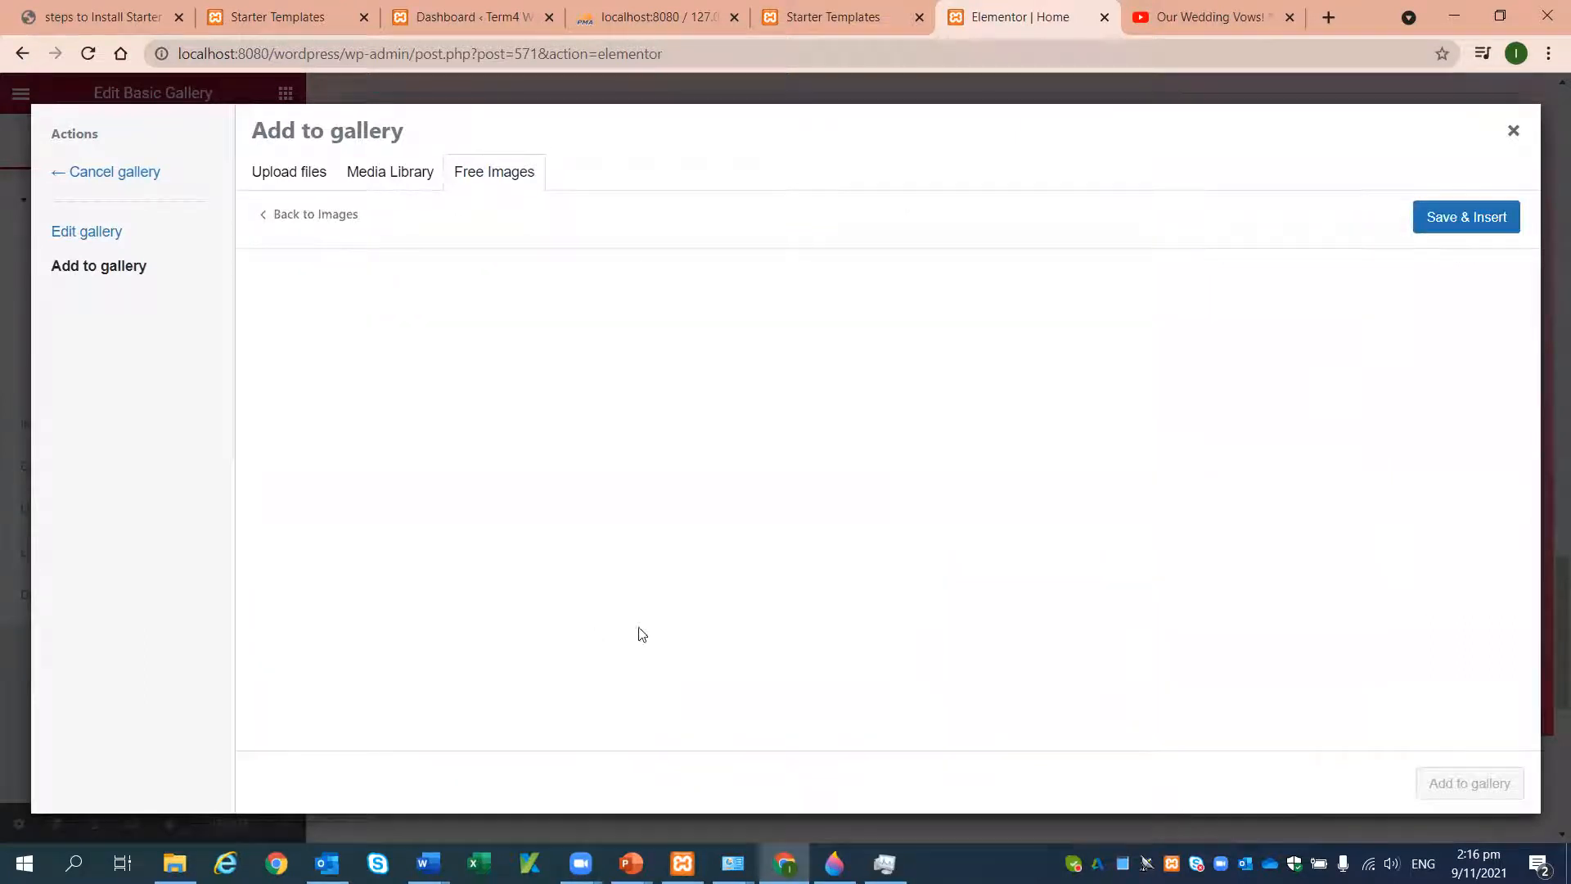
{"action": "left_click", "coordinate": [1455, 217]}
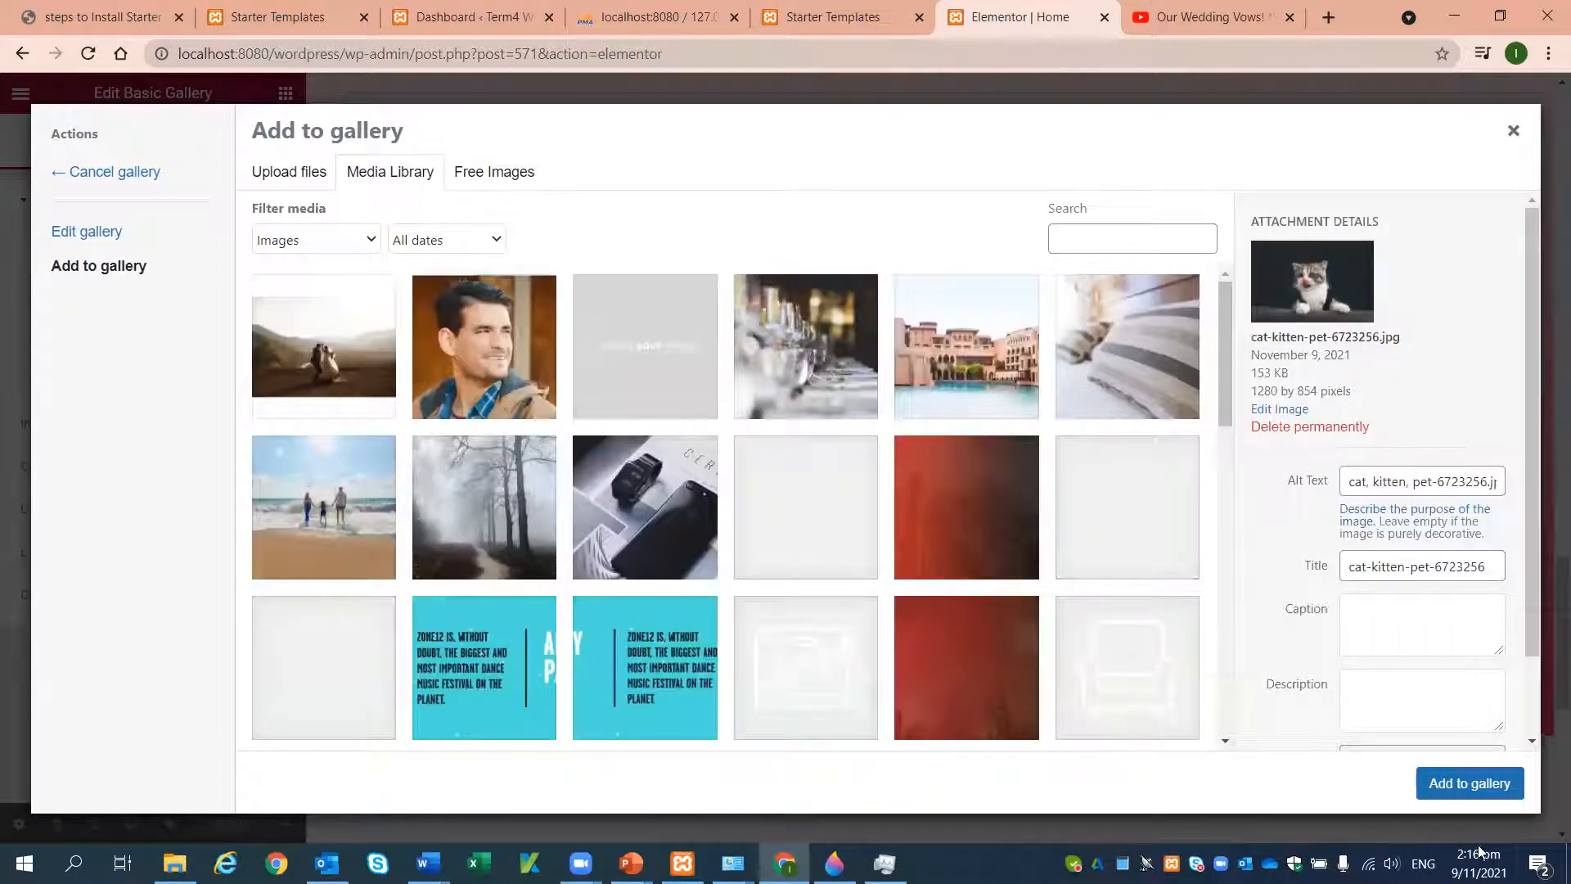
{"action": "left_click", "coordinate": [1469, 786]}
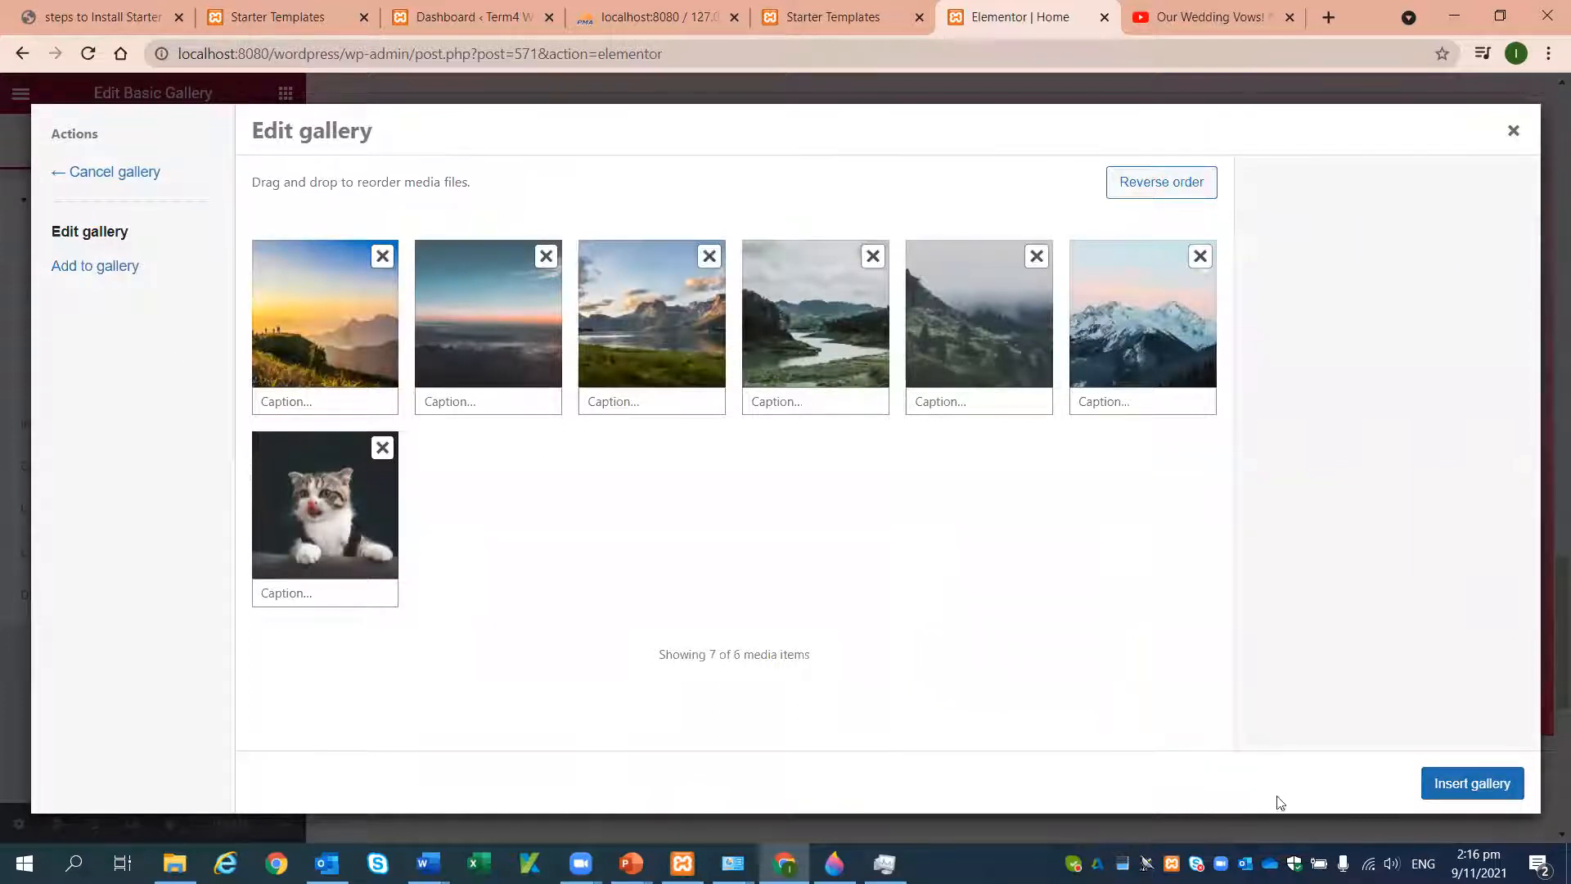
{"action": "left_click", "coordinate": [367, 537]}
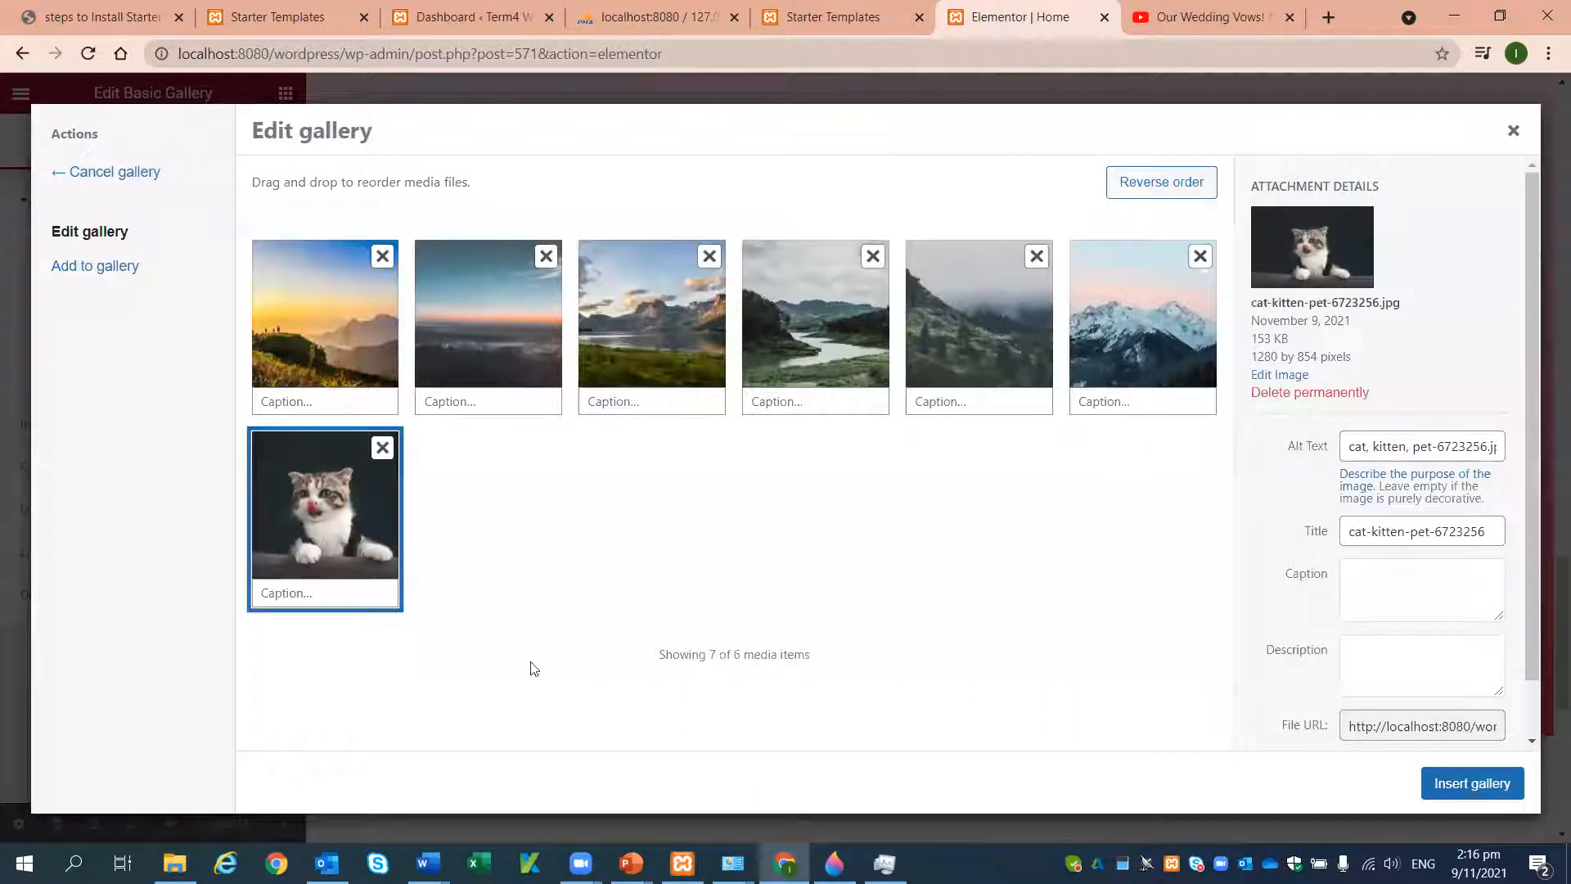
{"action": "left_click", "coordinate": [1445, 788]}
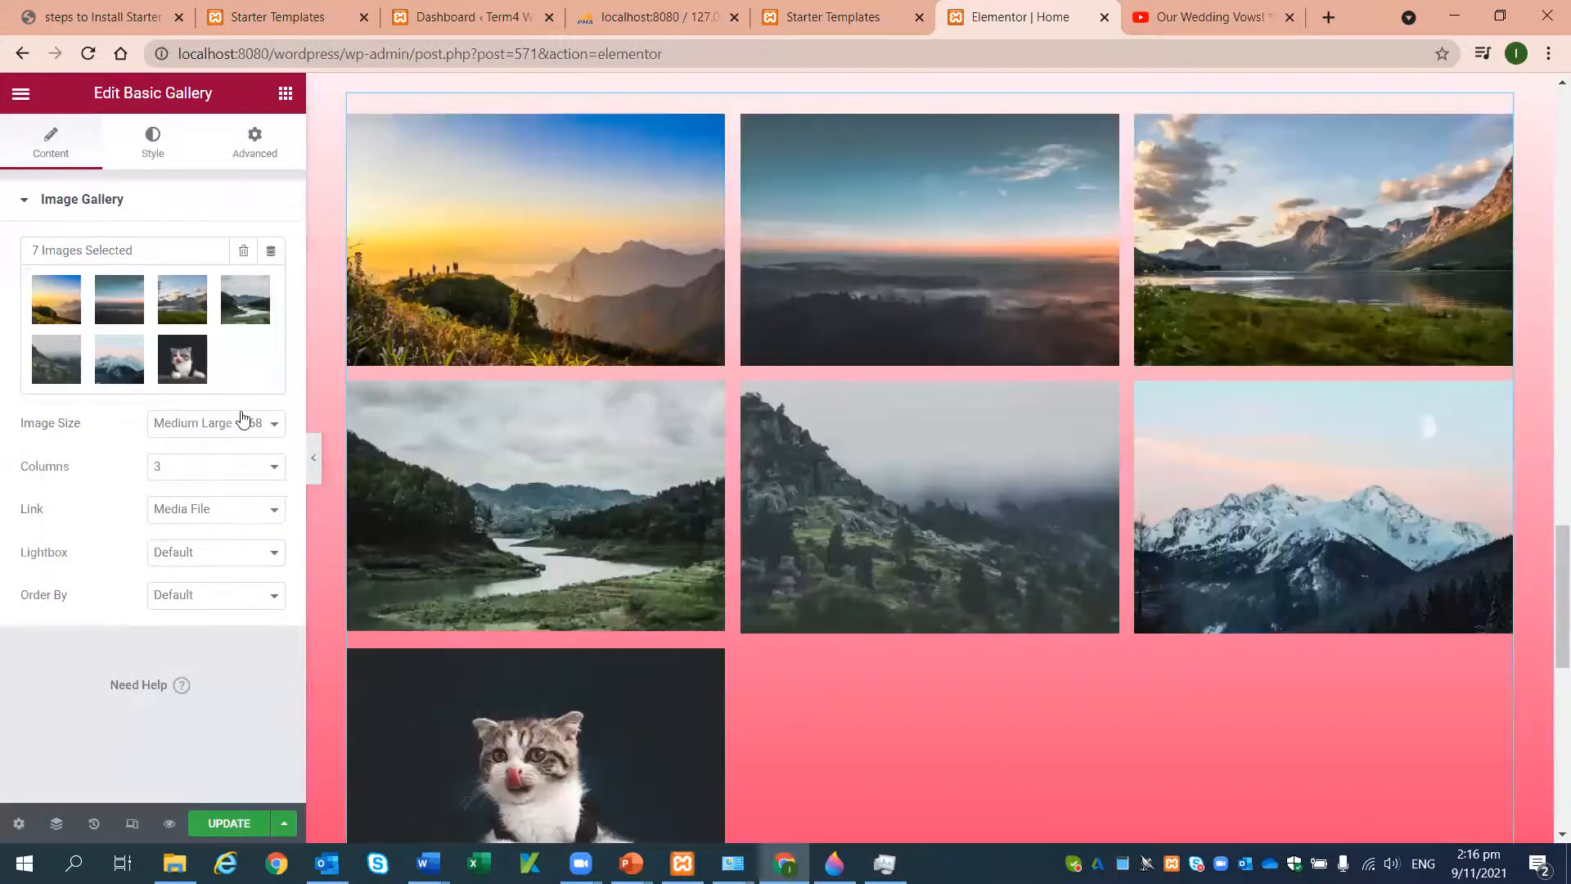
- Look over the updated gallery and the sections above it, and examine the gallery's content and style settings
{"action": "scroll", "coordinate": [1052, 746], "scroll_direction": "up", "scroll_amount": 2}
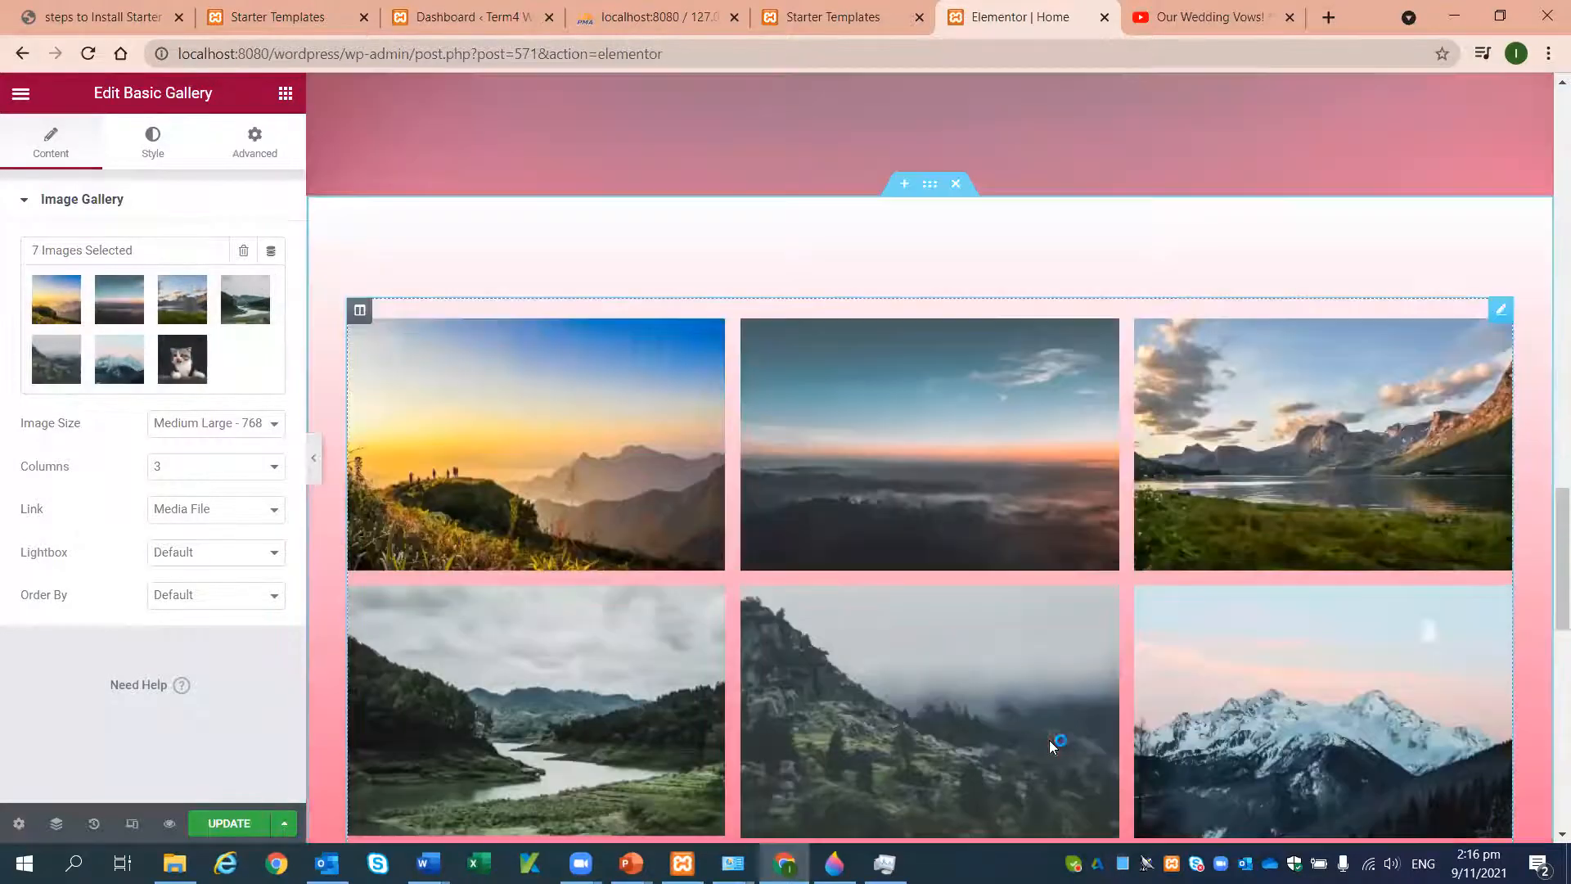
{"action": "scroll", "coordinate": [1050, 740], "scroll_direction": "down", "scroll_amount": 3}
{"action": "scroll", "coordinate": [1011, 747], "scroll_direction": "up", "scroll_amount": 3}
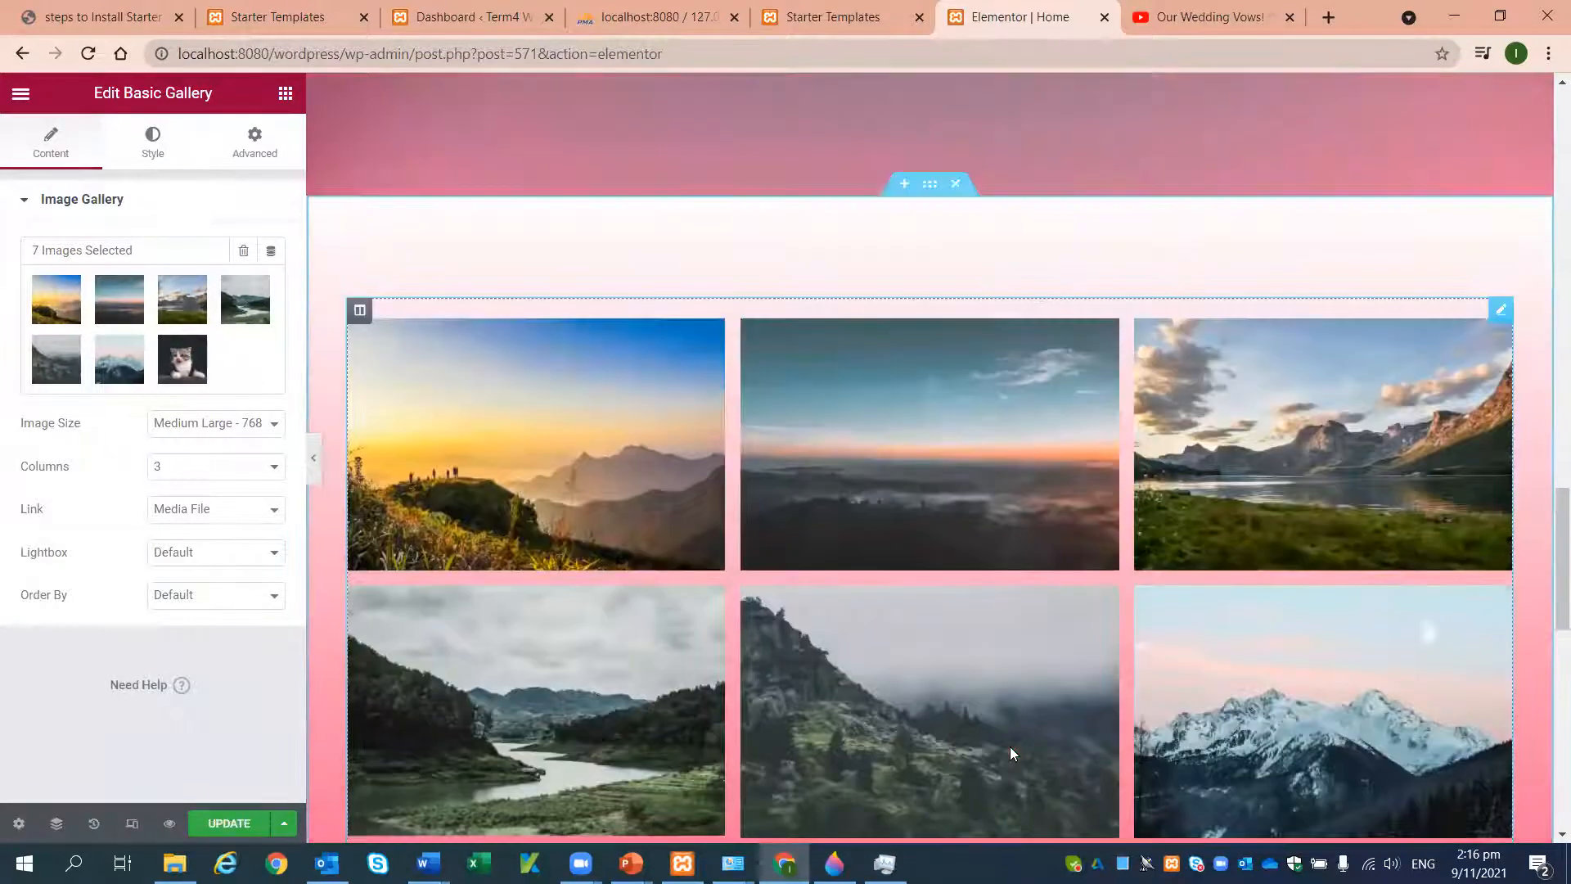
{"action": "scroll", "coordinate": [1014, 749], "scroll_direction": "up", "scroll_amount": 6}
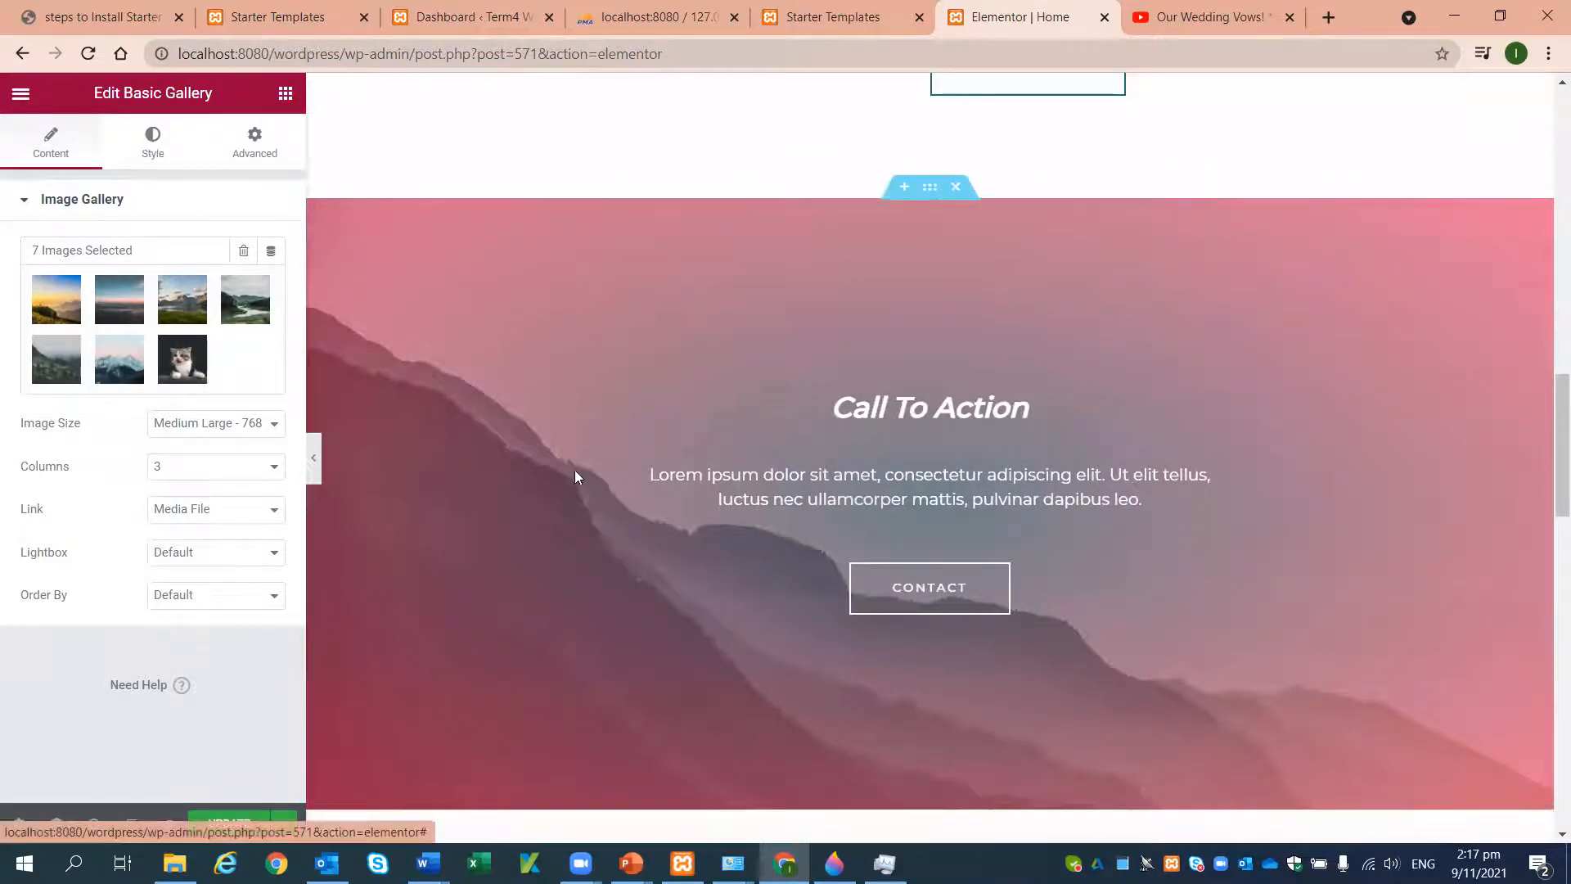
{"action": "scroll", "coordinate": [574, 471], "scroll_direction": "down", "scroll_amount": 5}
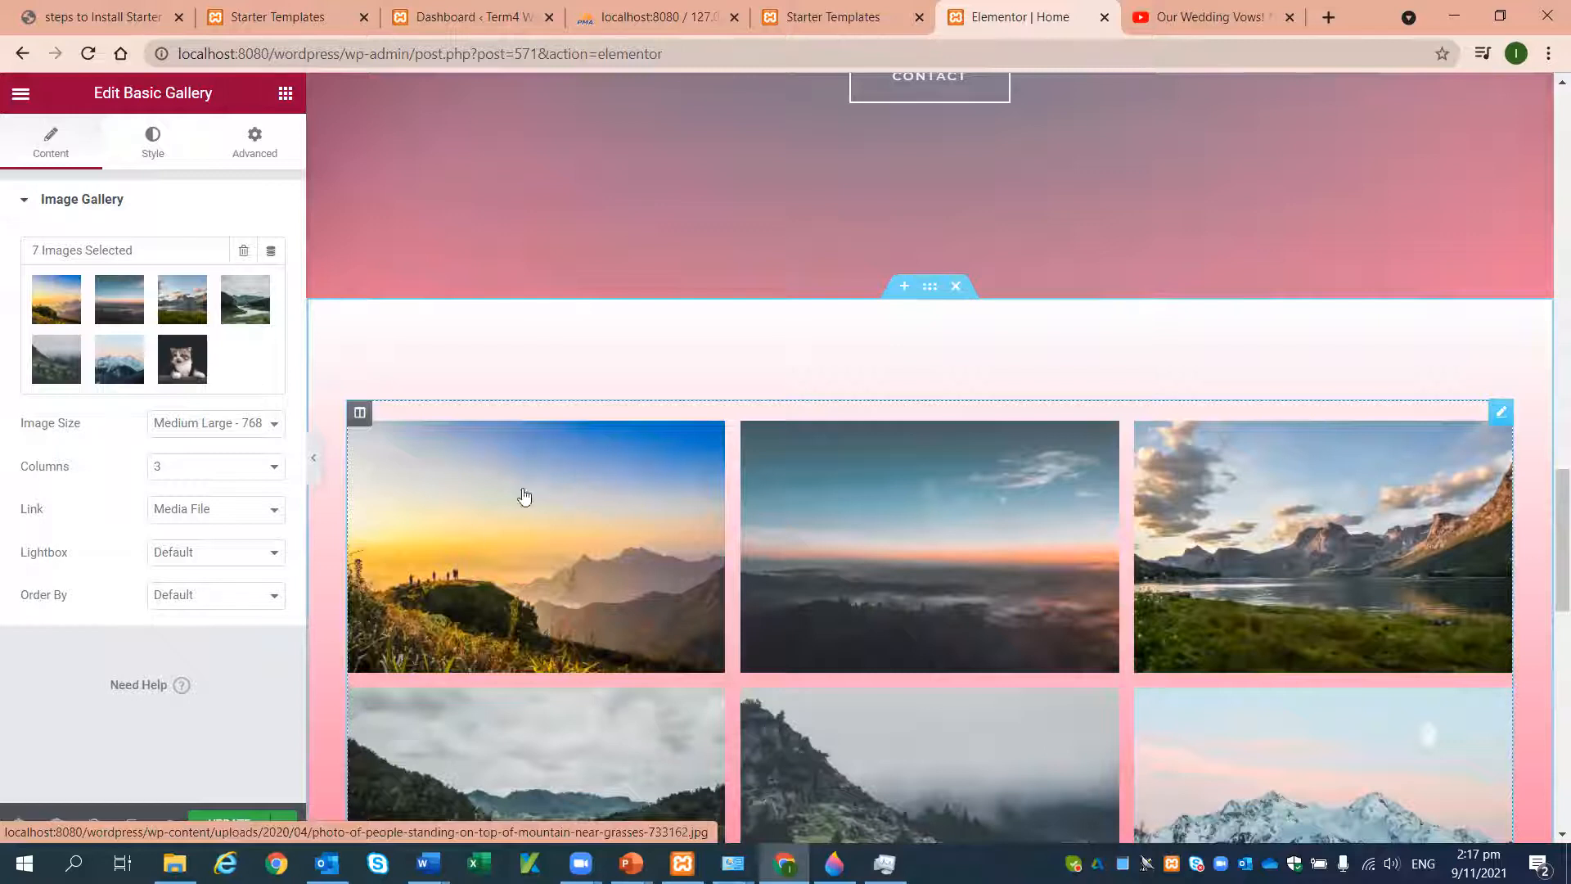
{"action": "left_click", "coordinate": [153, 140]}
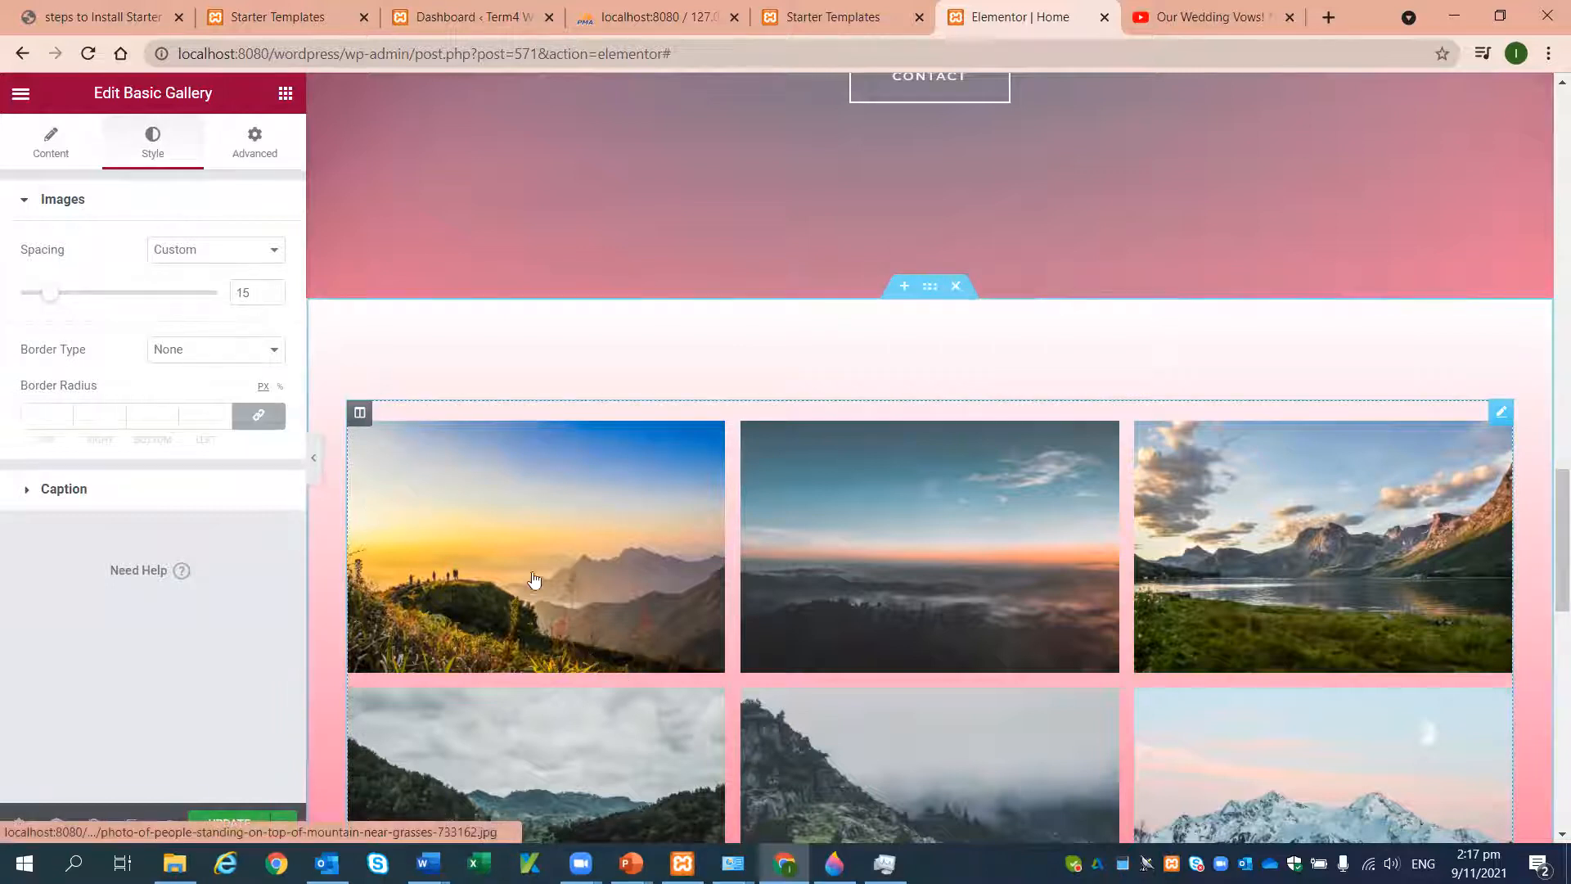
{"action": "scroll", "coordinate": [922, 625], "scroll_direction": "up", "scroll_amount": 2}
{"action": "scroll", "coordinate": [923, 625], "scroll_direction": "up", "scroll_amount": 10}
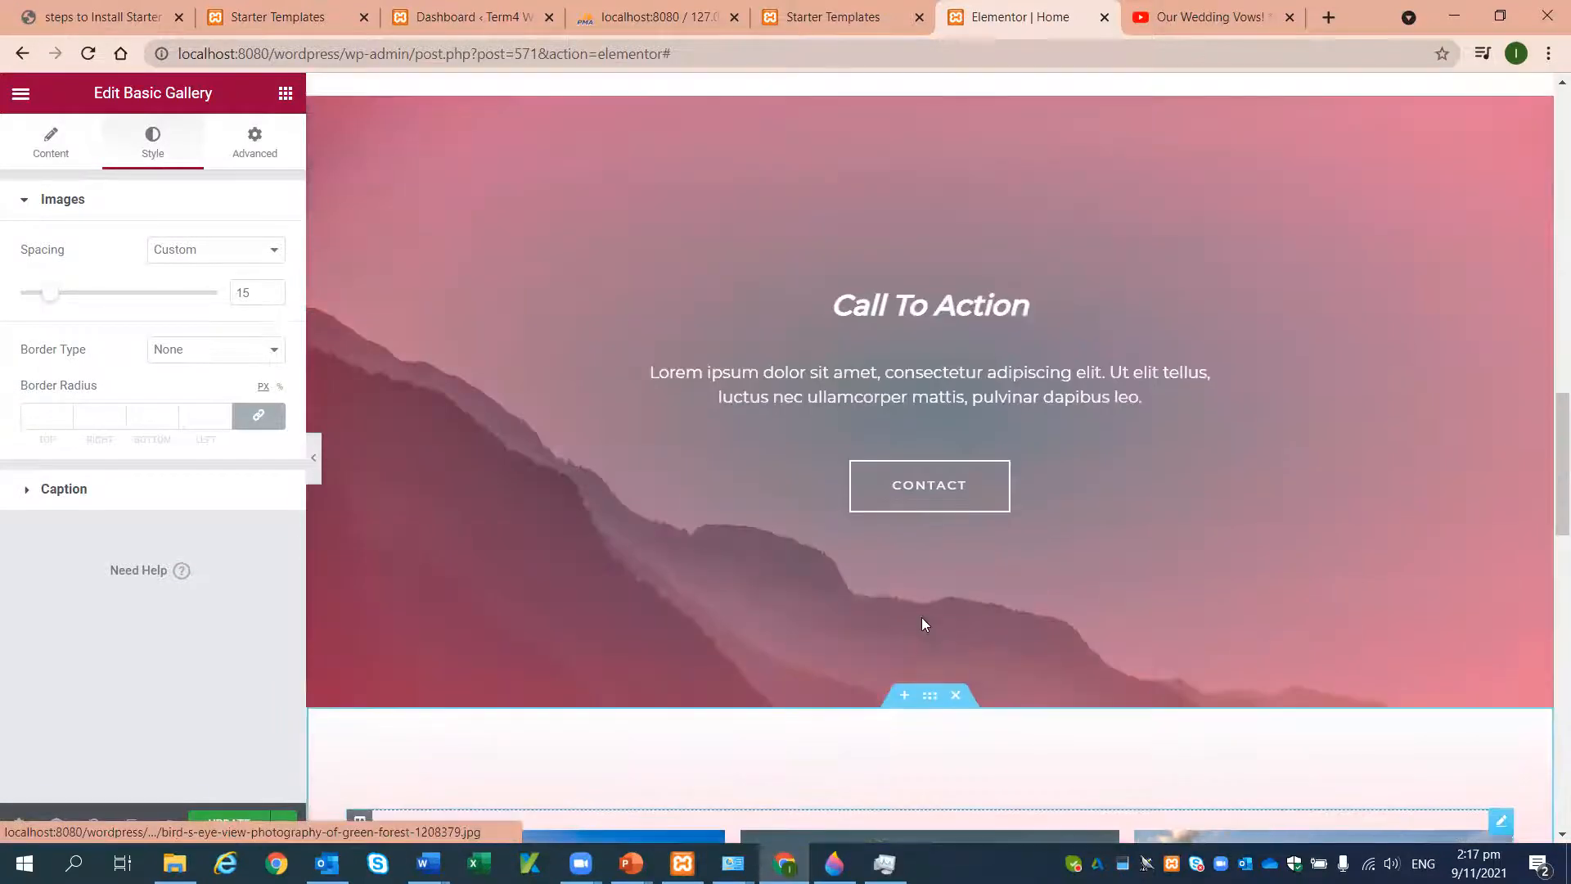
{"action": "scroll", "coordinate": [873, 620], "scroll_direction": "up", "scroll_amount": 11}
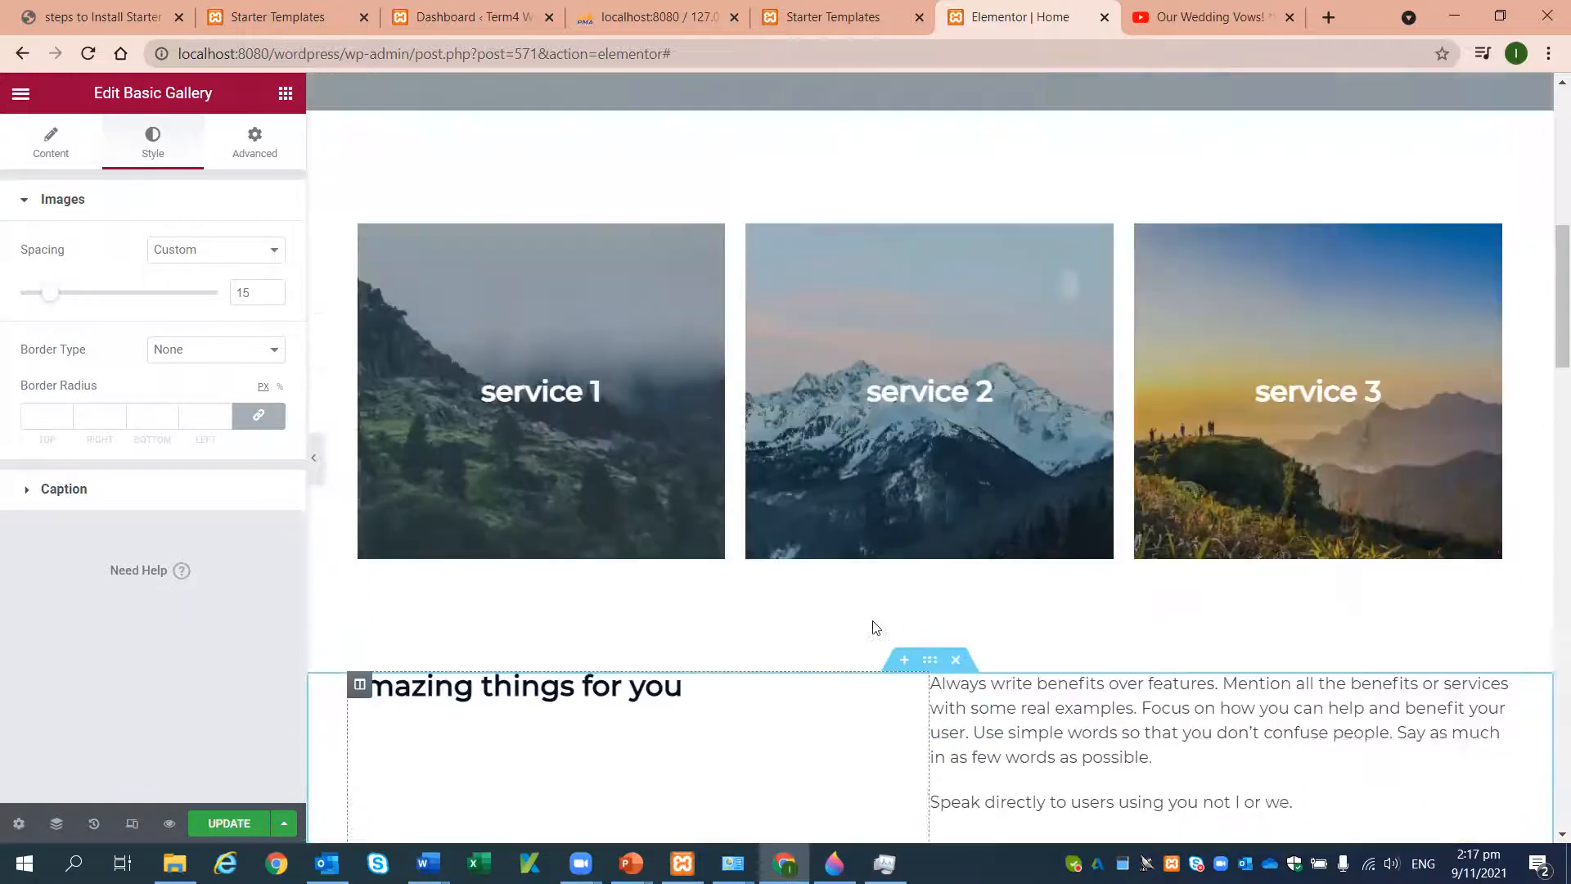
{"action": "scroll", "coordinate": [872, 620], "scroll_direction": "down", "scroll_amount": 6}
{"action": "scroll", "coordinate": [872, 625], "scroll_direction": "down", "scroll_amount": 7}
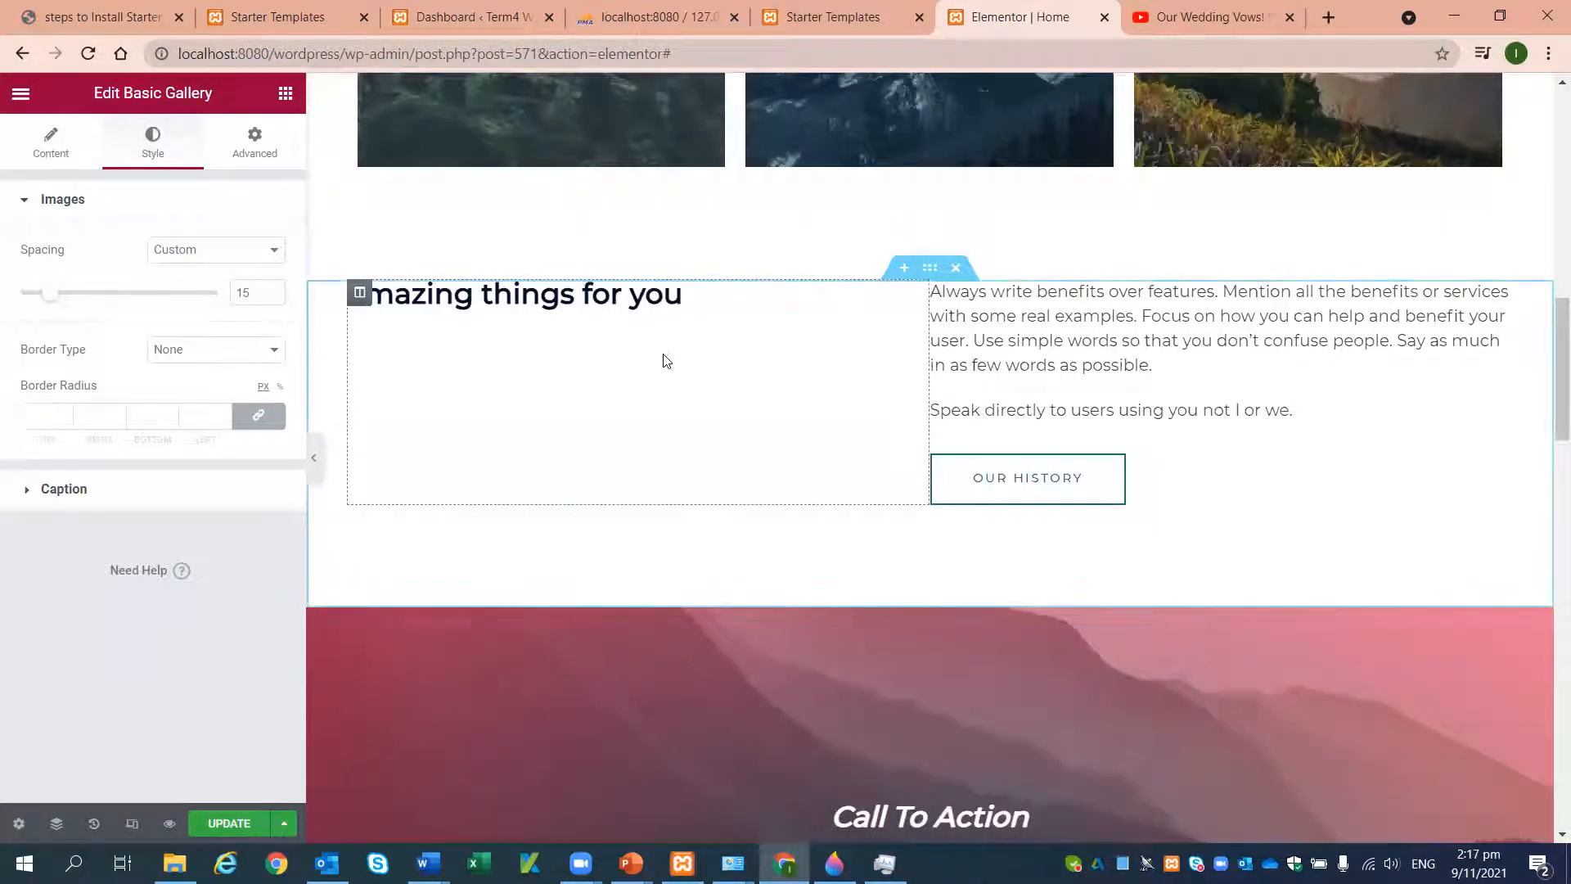
{"action": "left_click", "coordinate": [53, 147]}
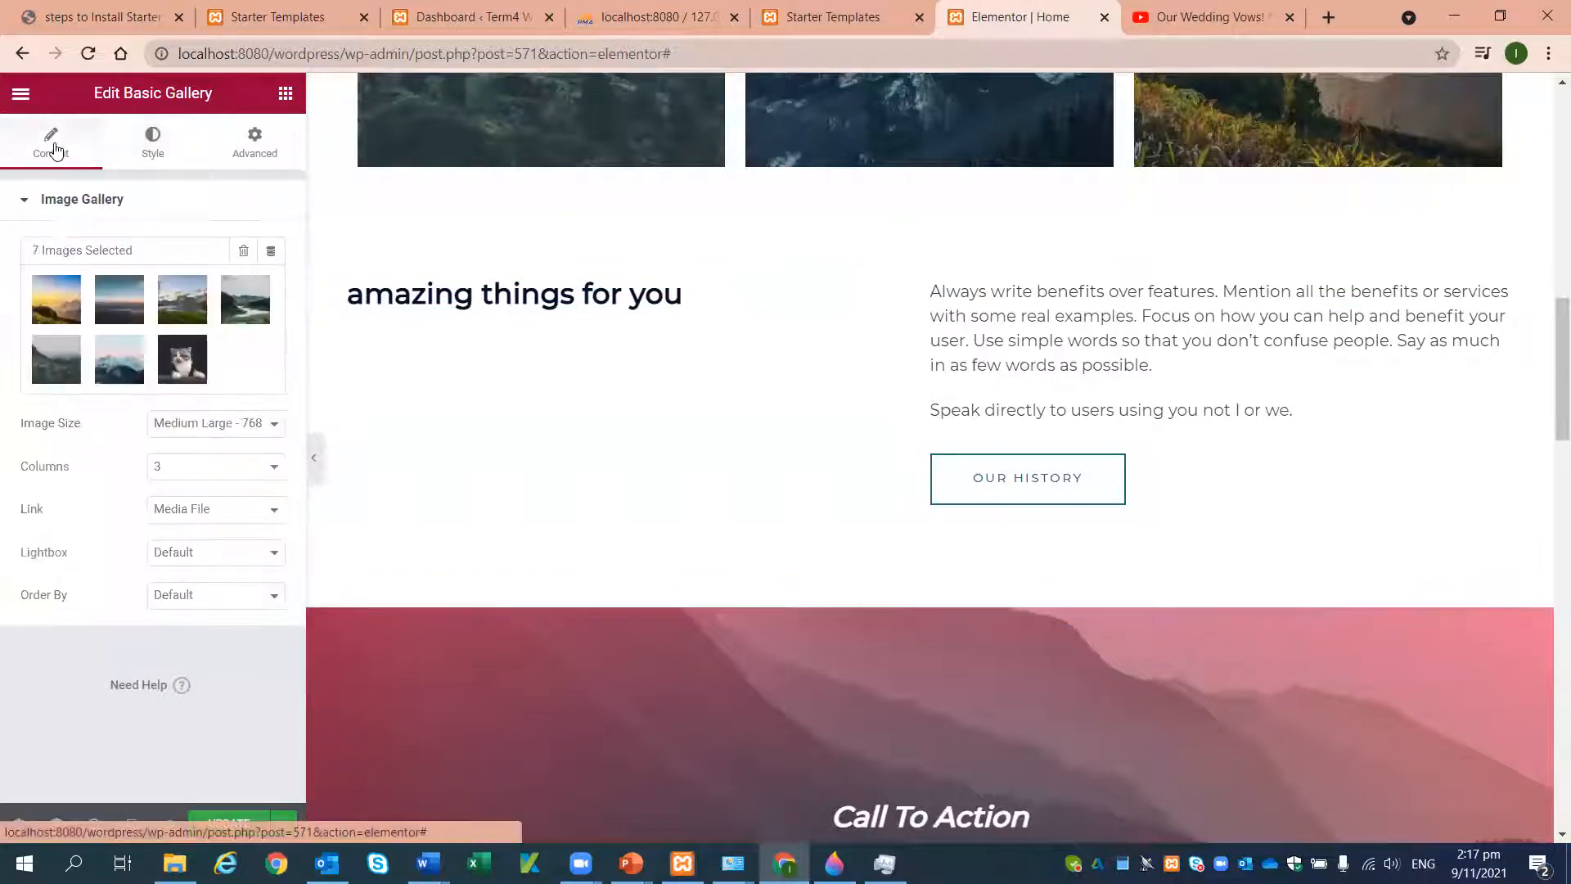
{"action": "left_click", "coordinate": [161, 149]}
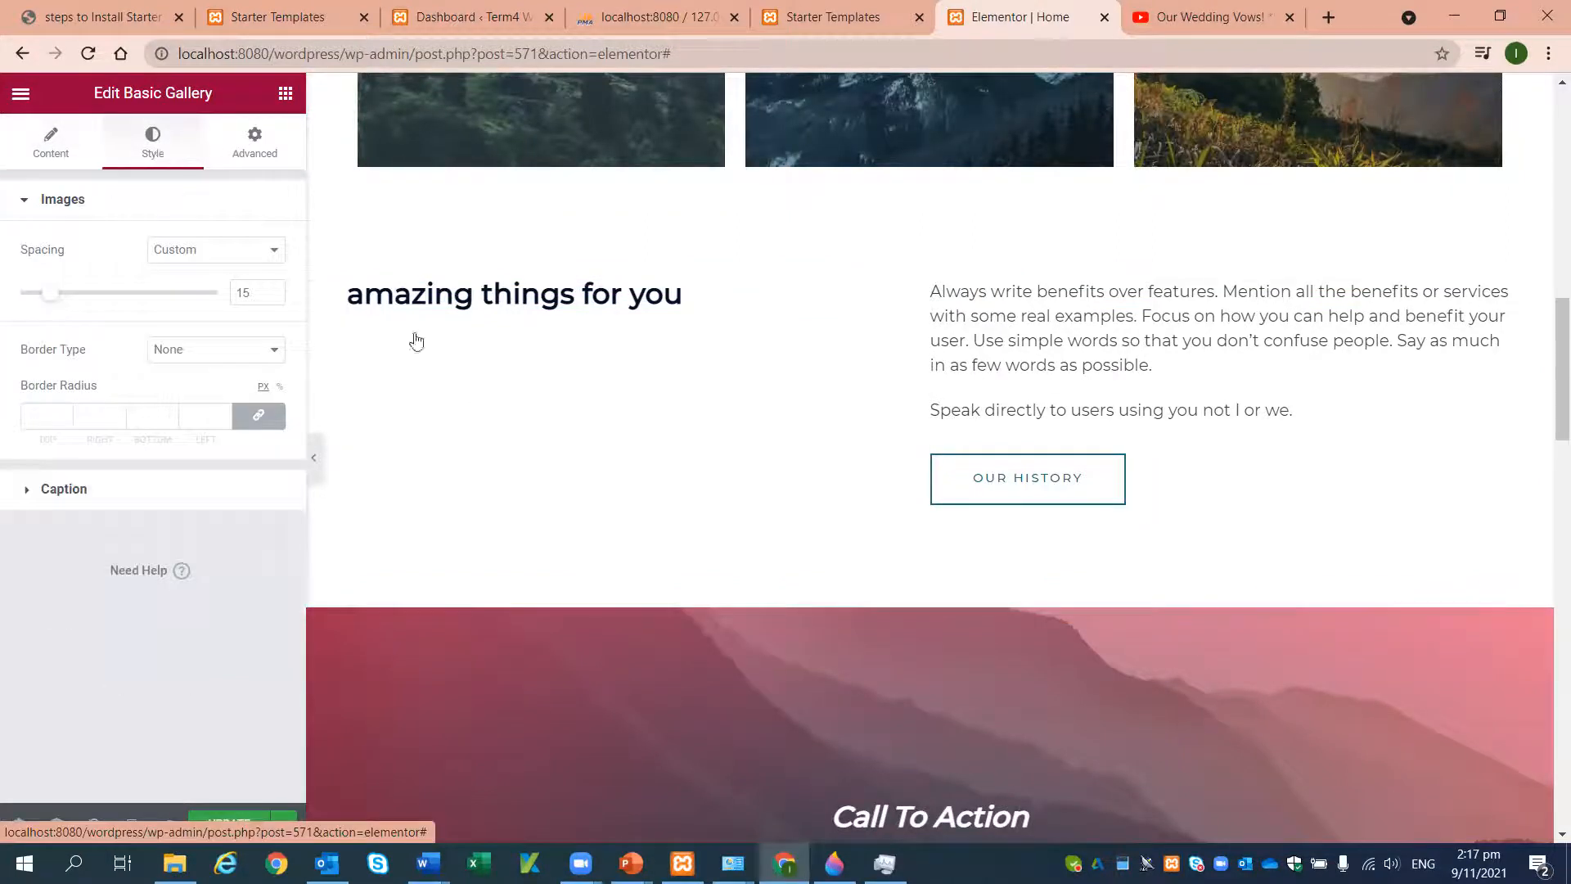
- Set the "amazing things for you" heading's line height to 1 px and its letter spacing to 8.1
{"action": "left_click", "coordinate": [548, 331]}
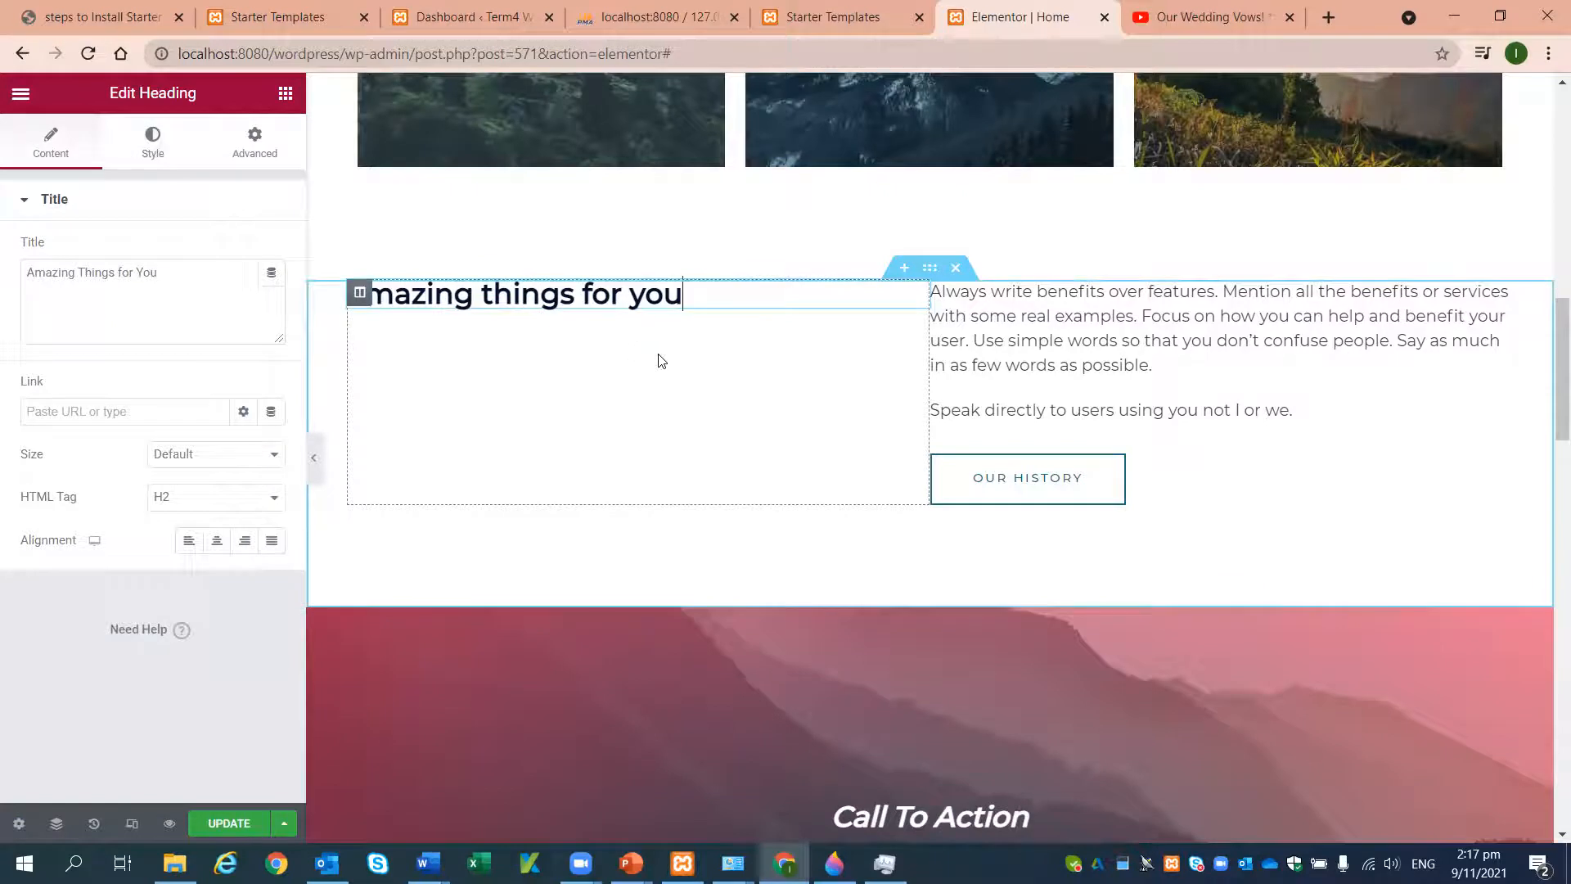
{"action": "left_click", "coordinate": [689, 302]}
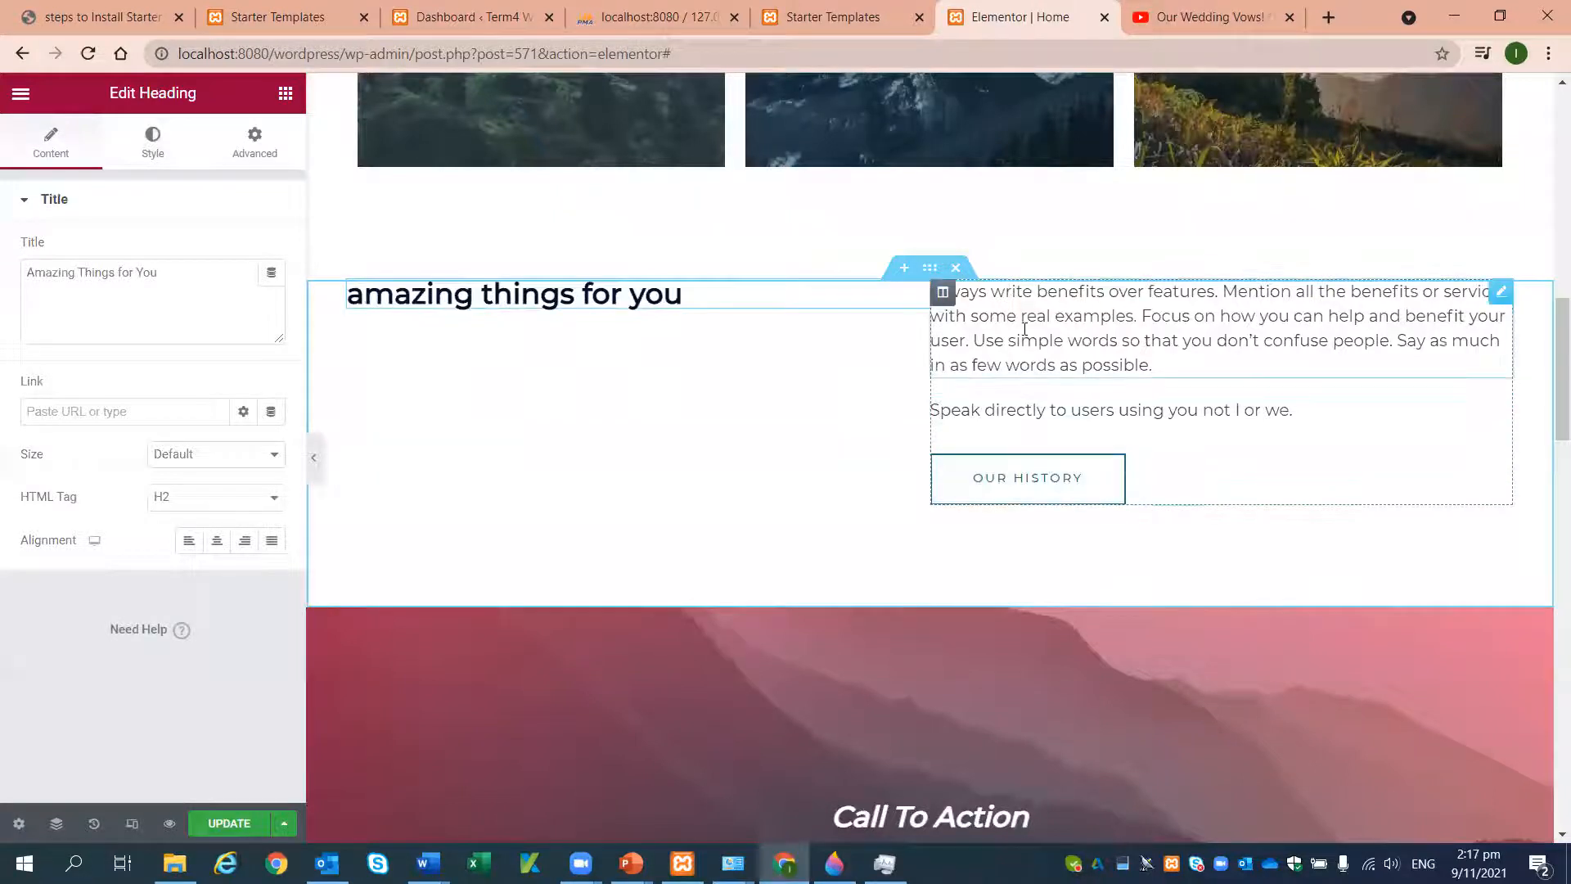
{"action": "left_click", "coordinate": [986, 326]}
{"action": "left_click", "coordinate": [694, 302]}
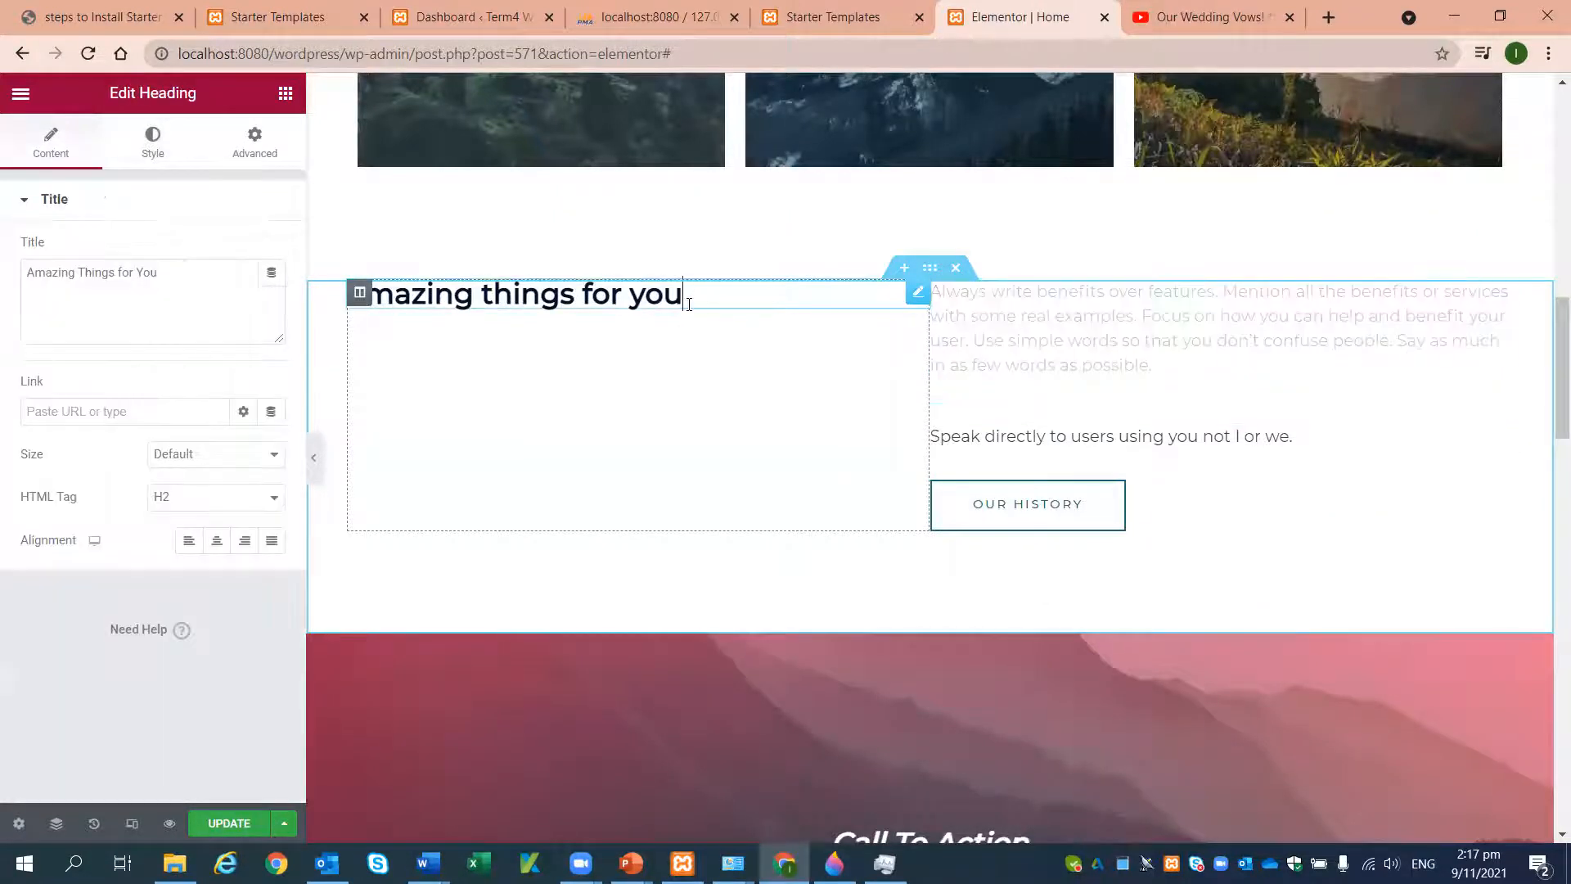
{"action": "left_click", "coordinate": [276, 461]}
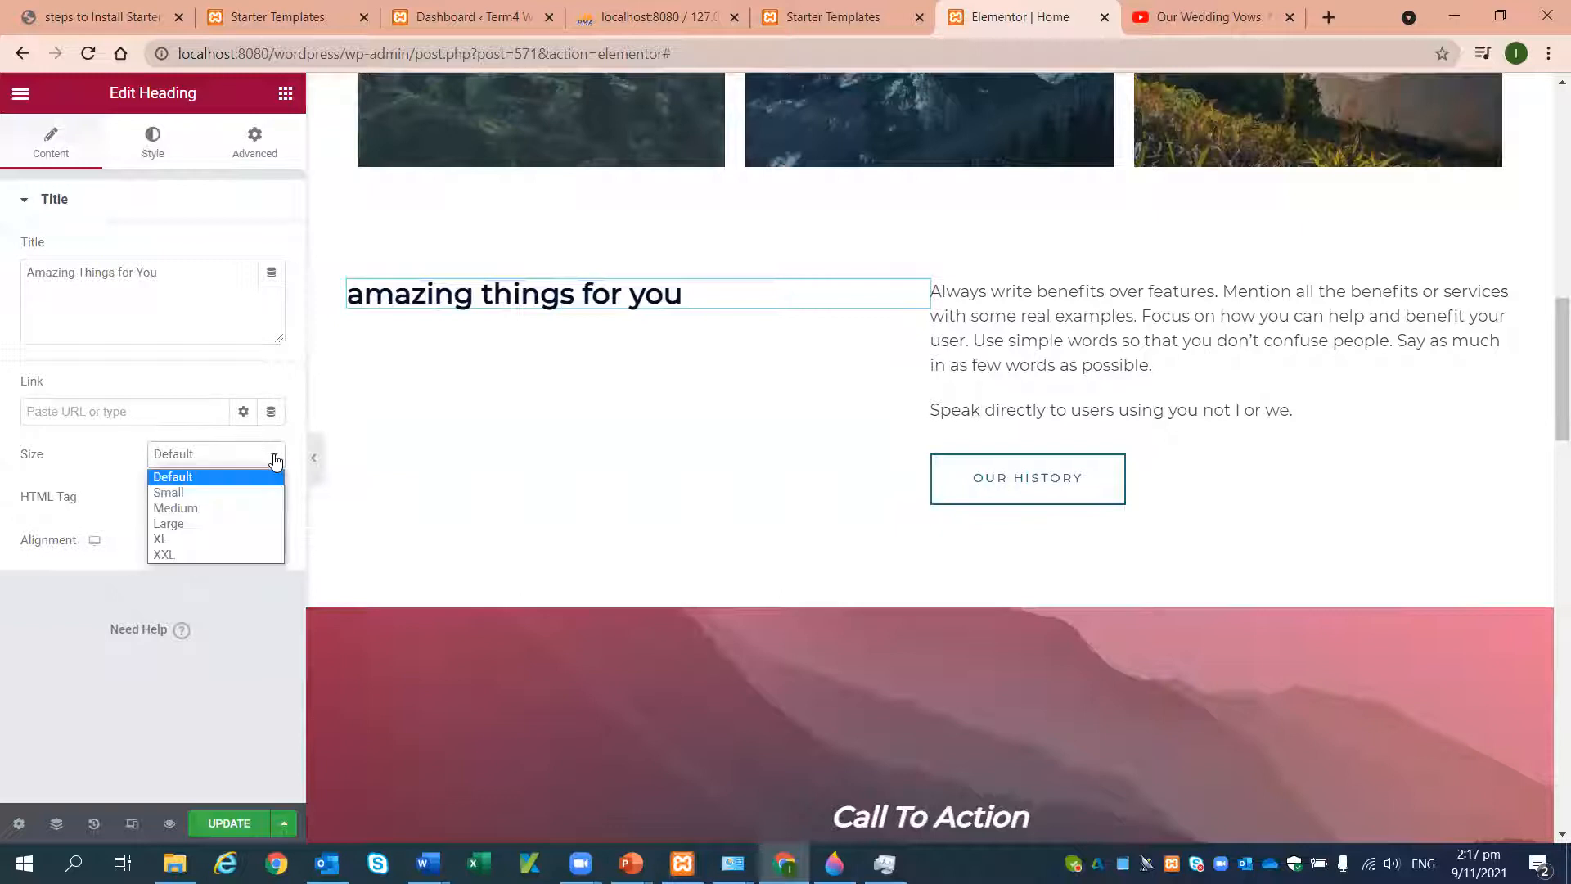
{"action": "left_click", "coordinate": [276, 461]}
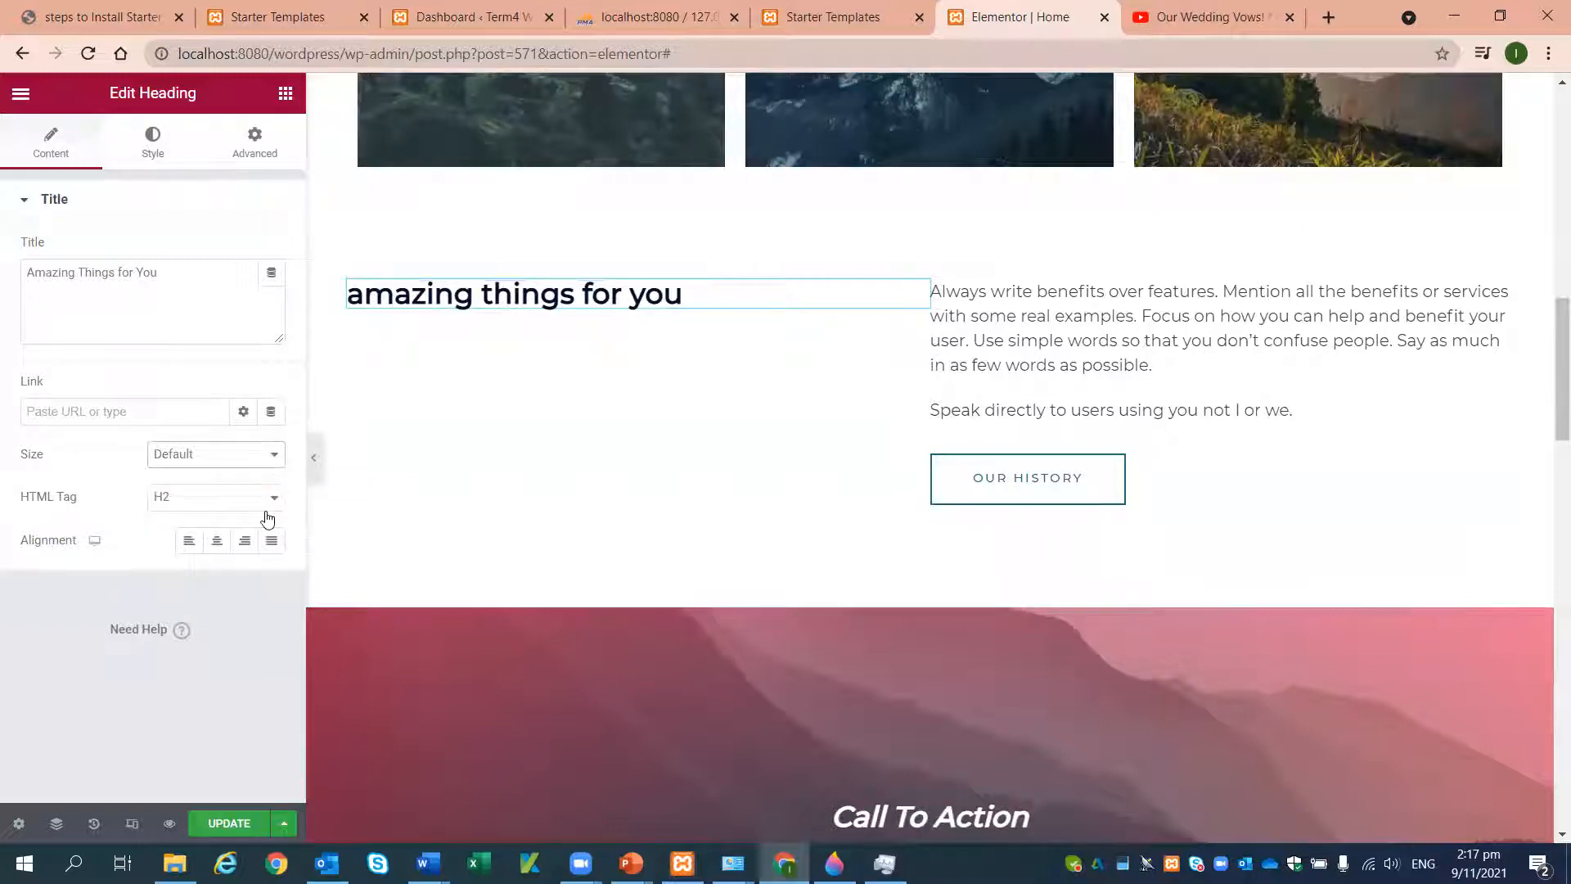
{"action": "left_click", "coordinate": [158, 148]}
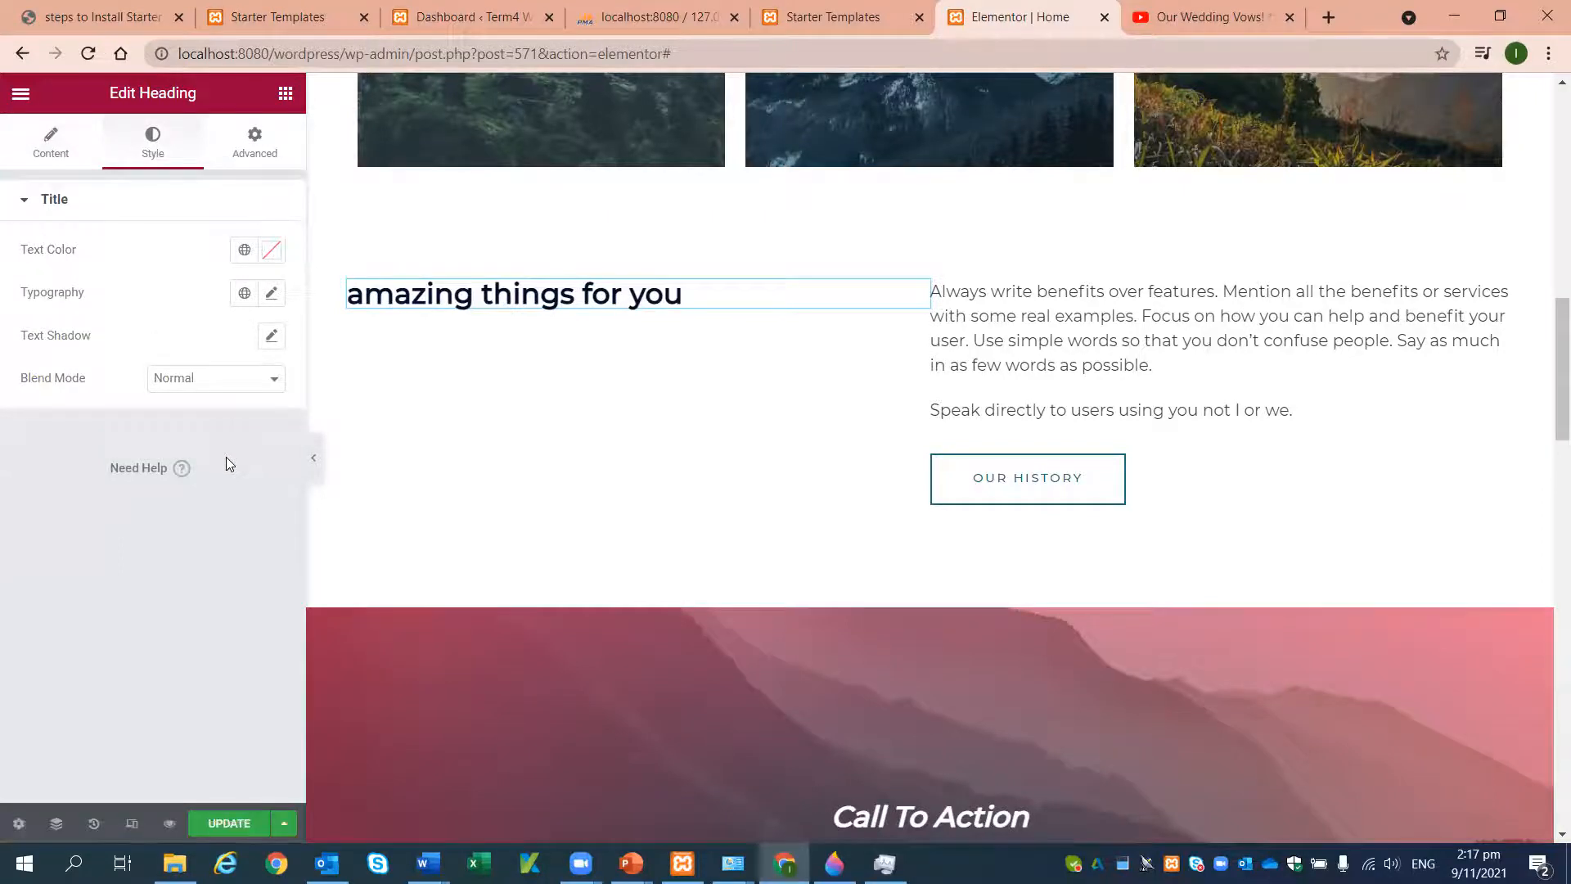
{"action": "left_click", "coordinate": [271, 296]}
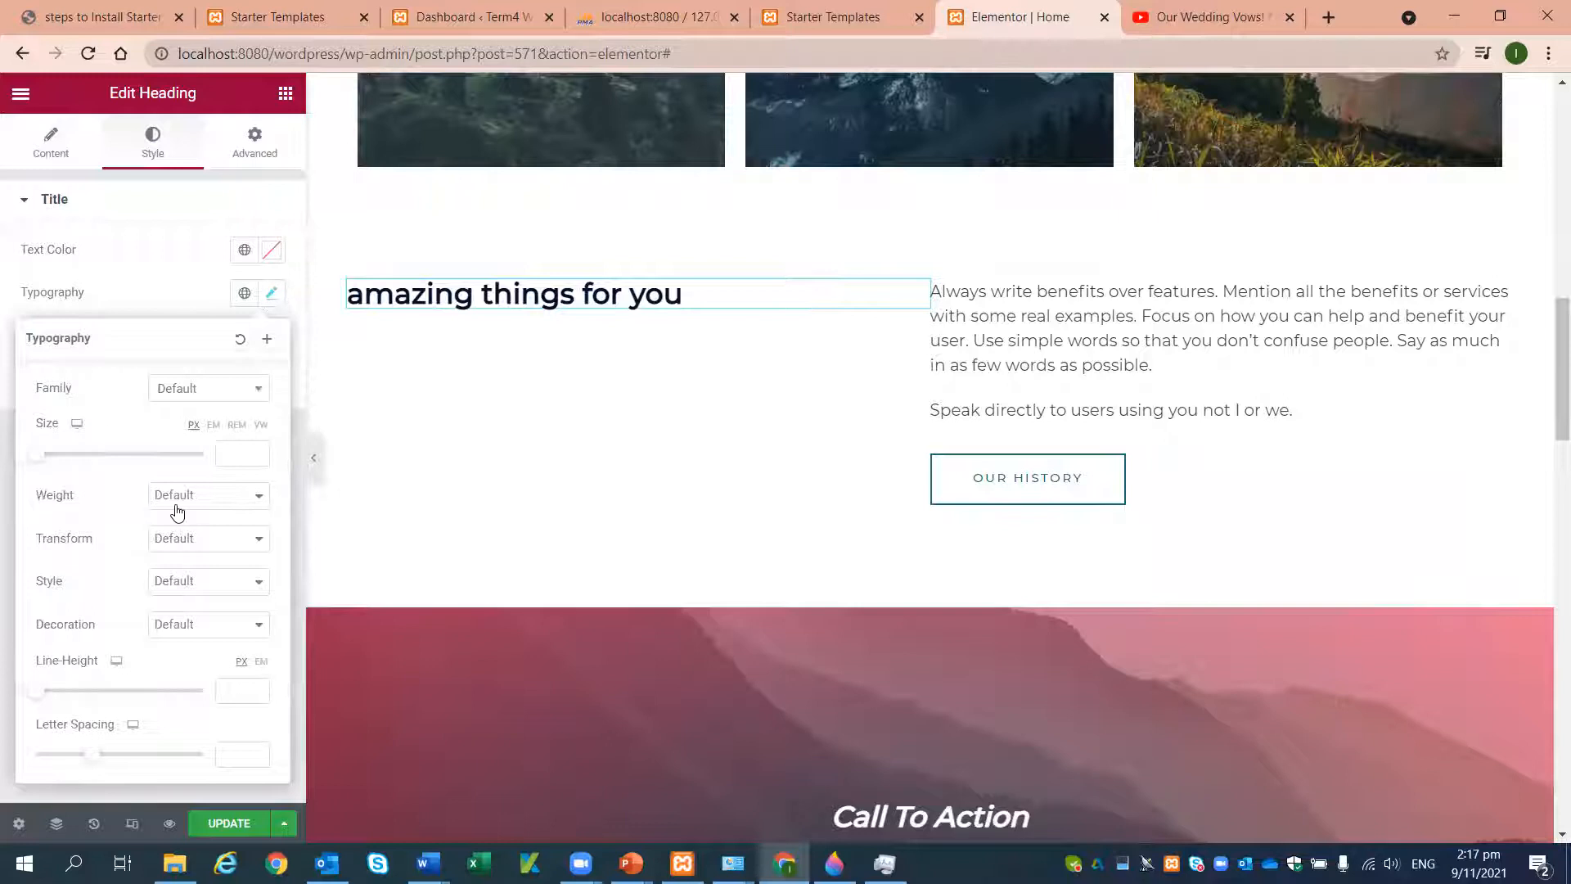
{"action": "mouse_move", "coordinate": [38, 696]}
{"action": "left_mouse_down"}
{"action": "mouse_move", "coordinate": [187, 710]}
{"action": "mouse_move", "coordinate": [38, 698]}
{"action": "left_mouse_up"}
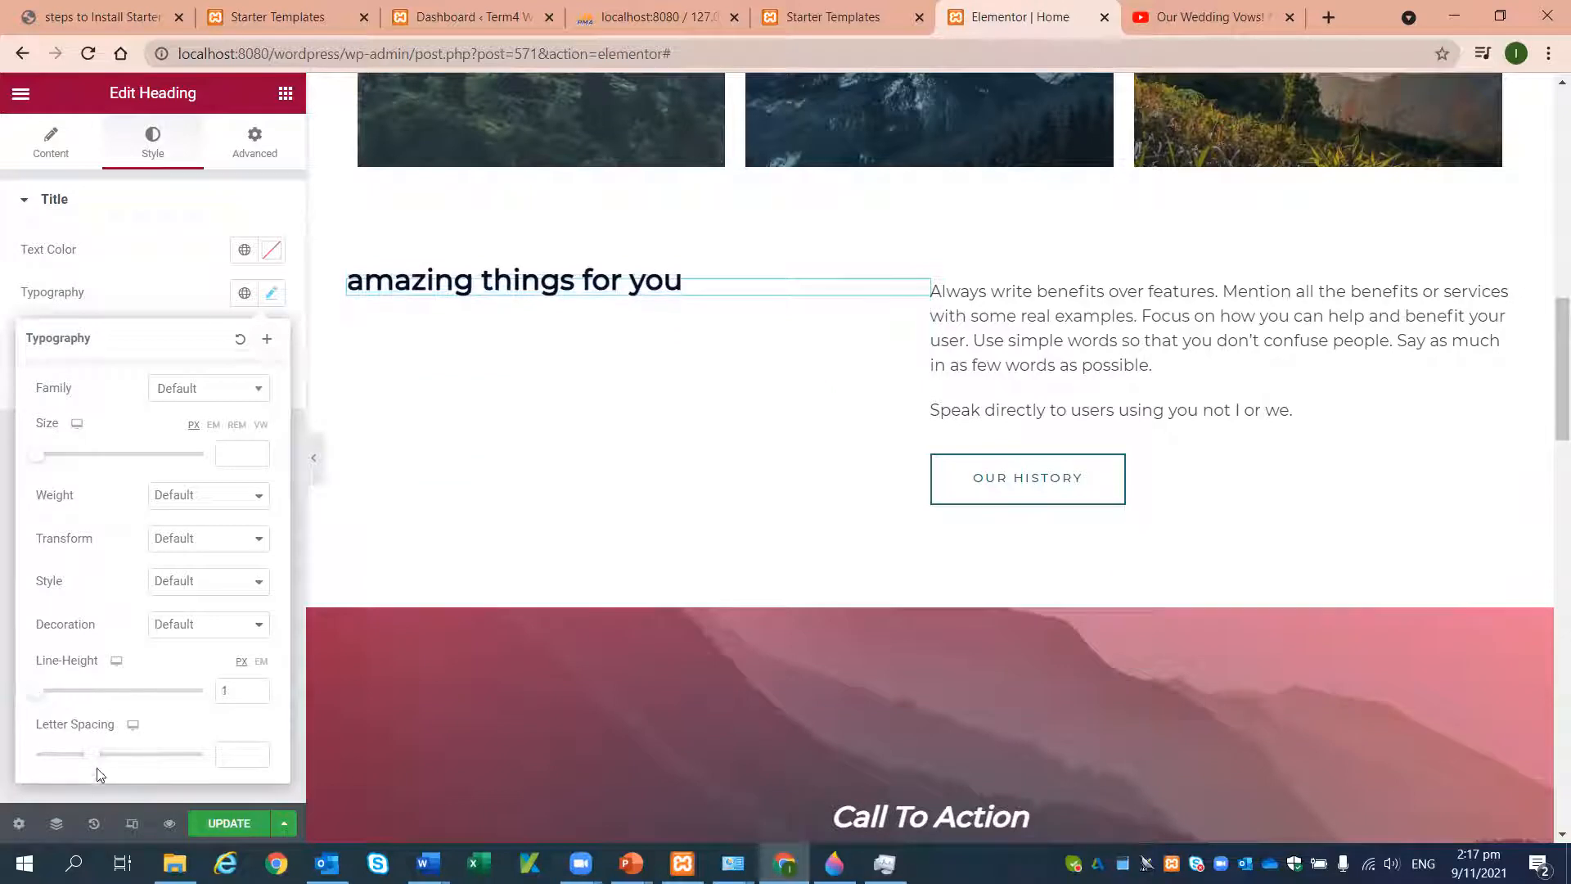
{"action": "mouse_move", "coordinate": [97, 763]}
{"action": "left_mouse_down"}
{"action": "mouse_move", "coordinate": [210, 758]}
{"action": "mouse_move", "coordinate": [22, 750]}
{"action": "mouse_move", "coordinate": [202, 762]}
{"action": "mouse_move", "coordinate": [186, 764]}
{"action": "left_mouse_up"}
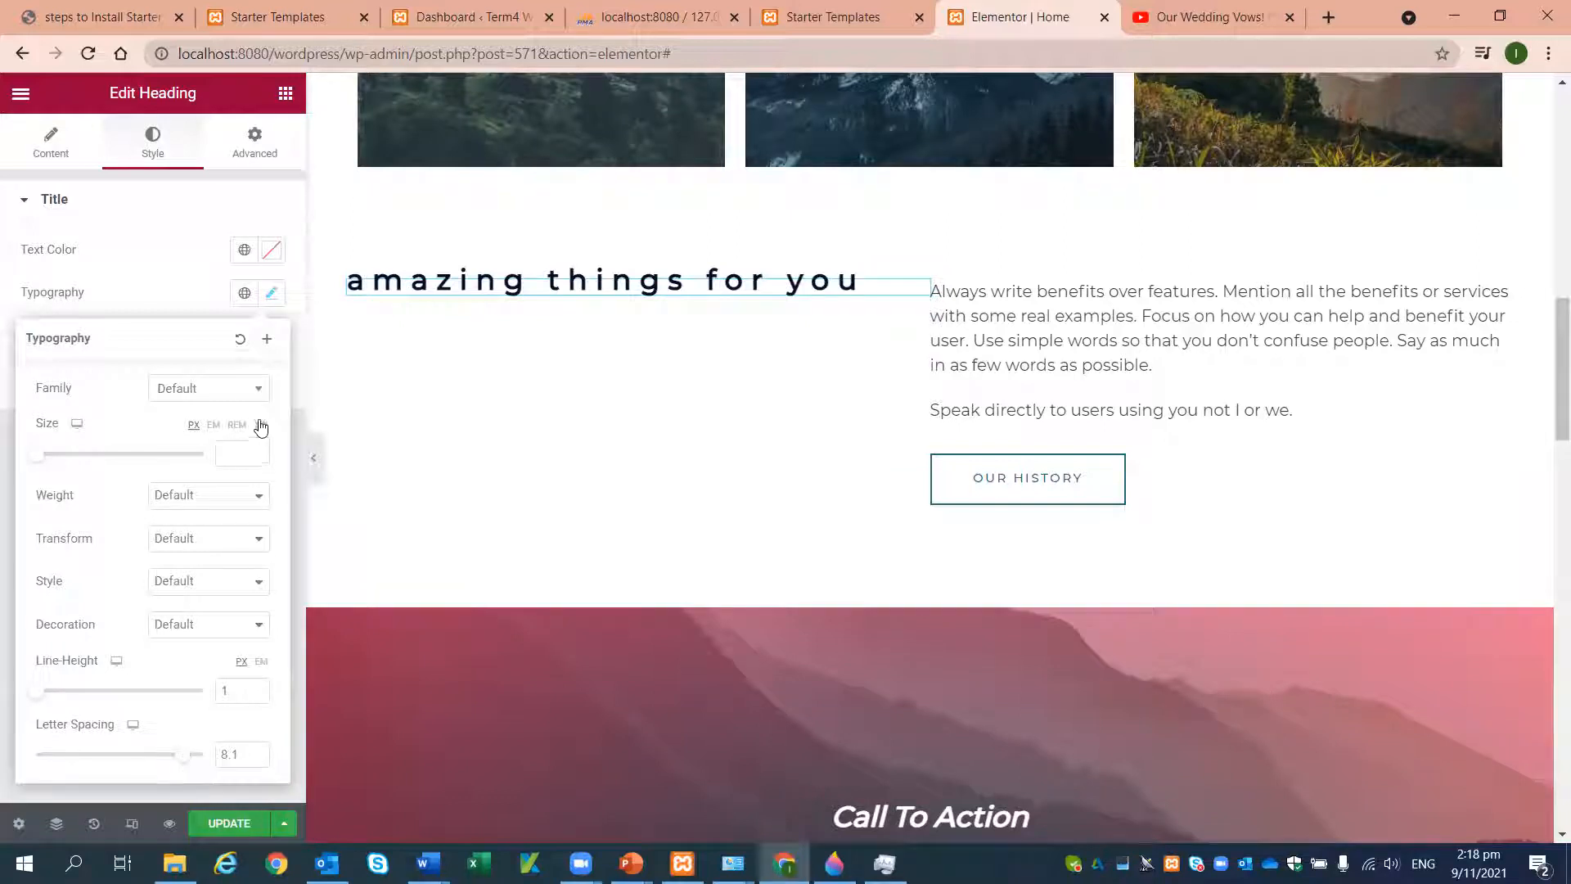
- Set the "amazing things for you" heading's font family to Tahoma and its weight to 800
{"action": "left_click", "coordinate": [256, 393]}
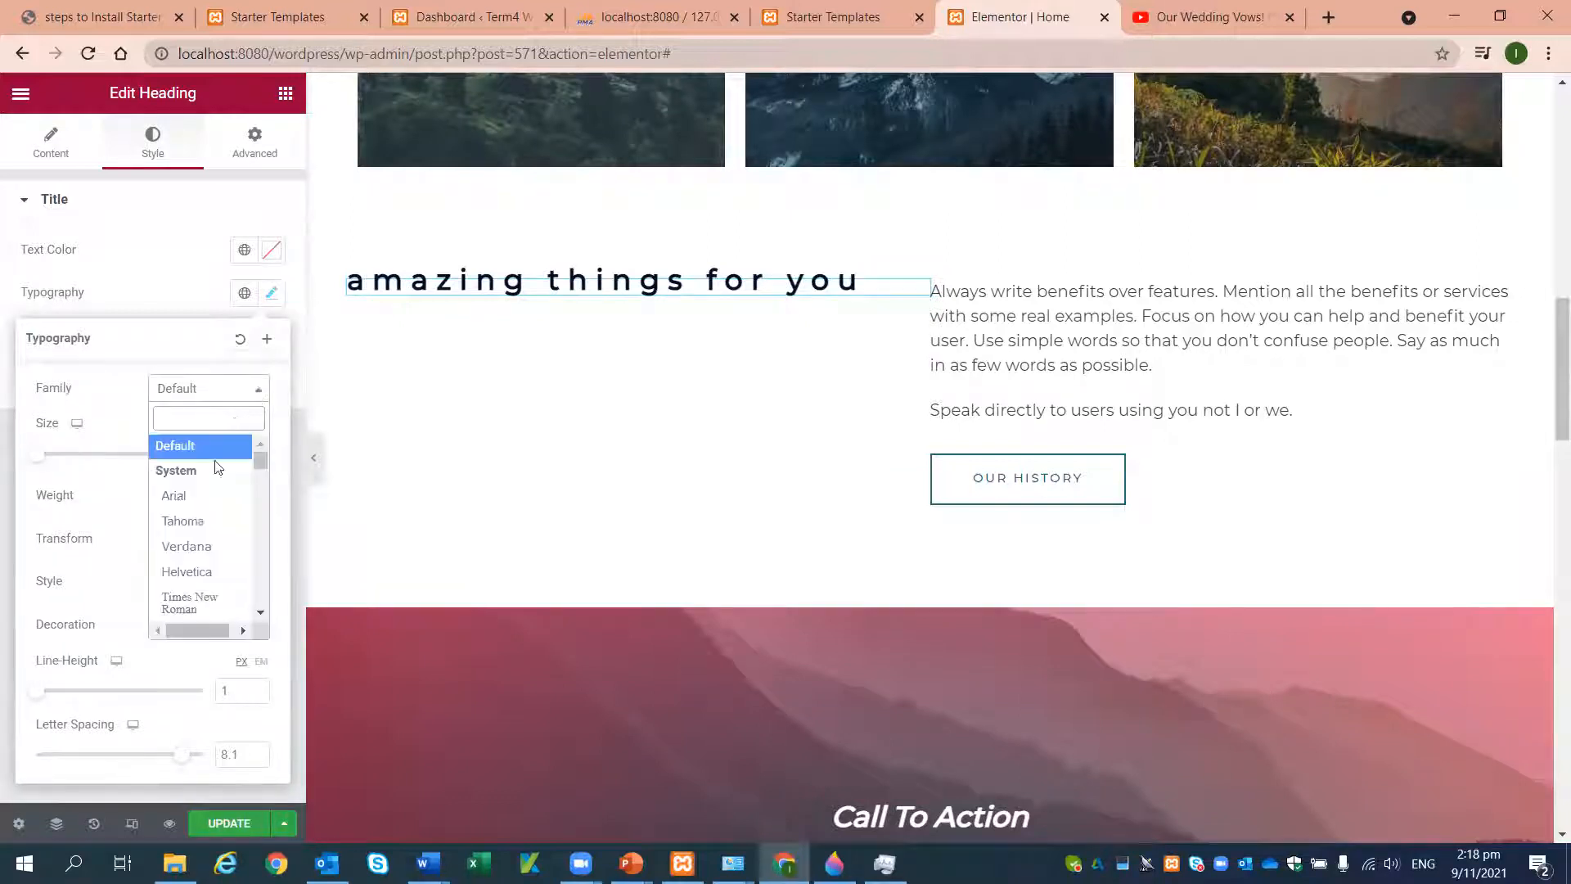
{"action": "left_click", "coordinate": [202, 528]}
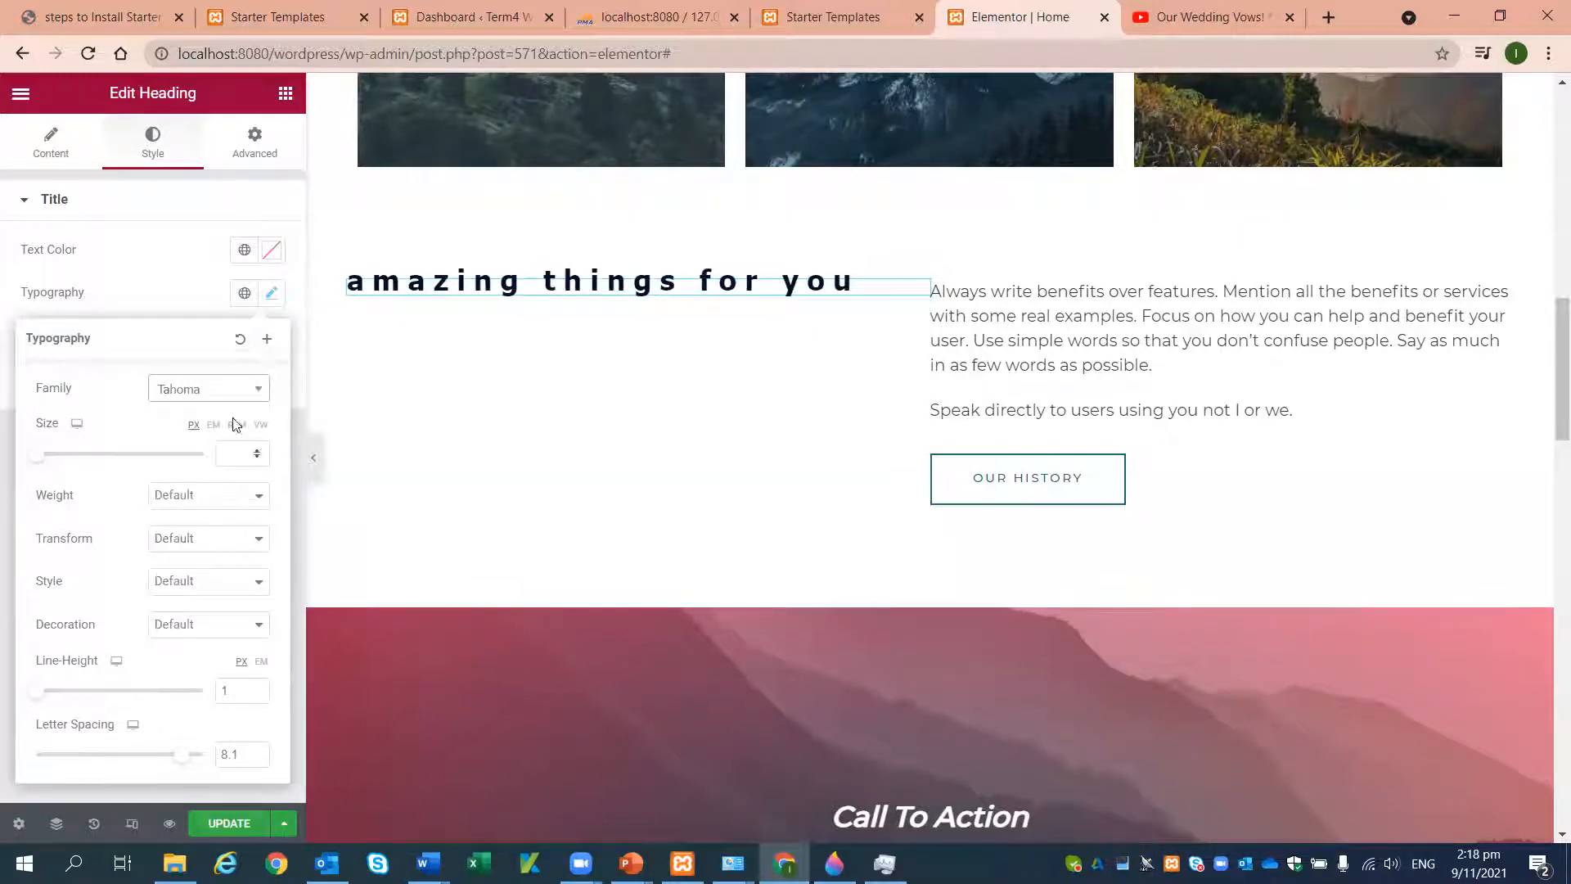
{"action": "left_click", "coordinate": [246, 391]}
{"action": "left_click", "coordinate": [112, 433]}
{"action": "left_click", "coordinate": [256, 498]}
{"action": "left_click", "coordinate": [196, 627]}
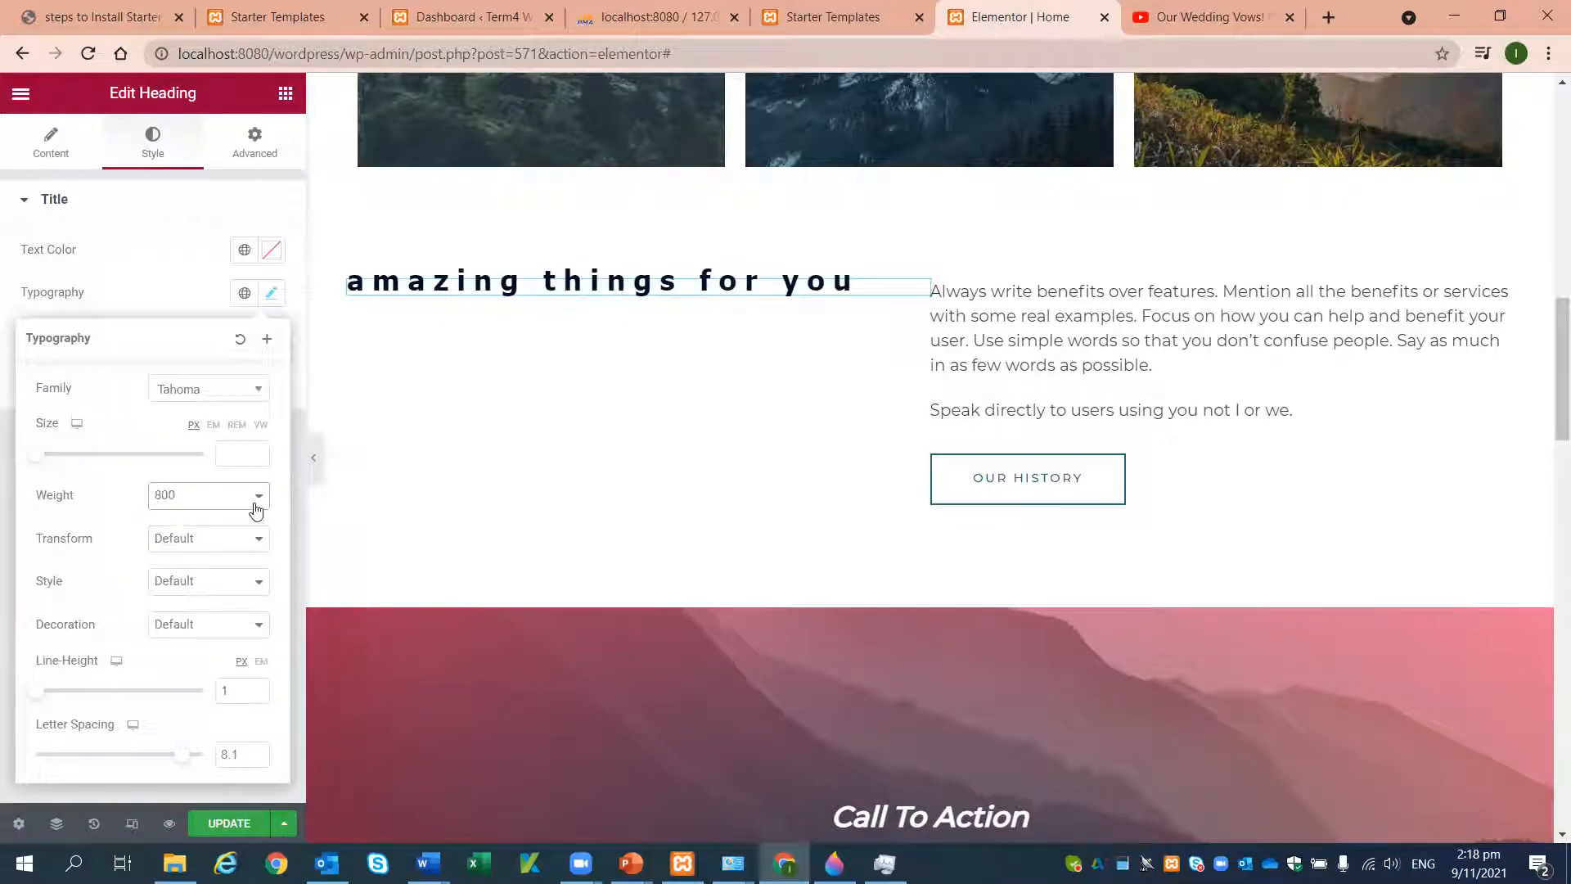
- Try the Uppercase transform on the "amazing things for you" heading and set it to Lowercase
{"action": "left_click", "coordinate": [258, 545]}
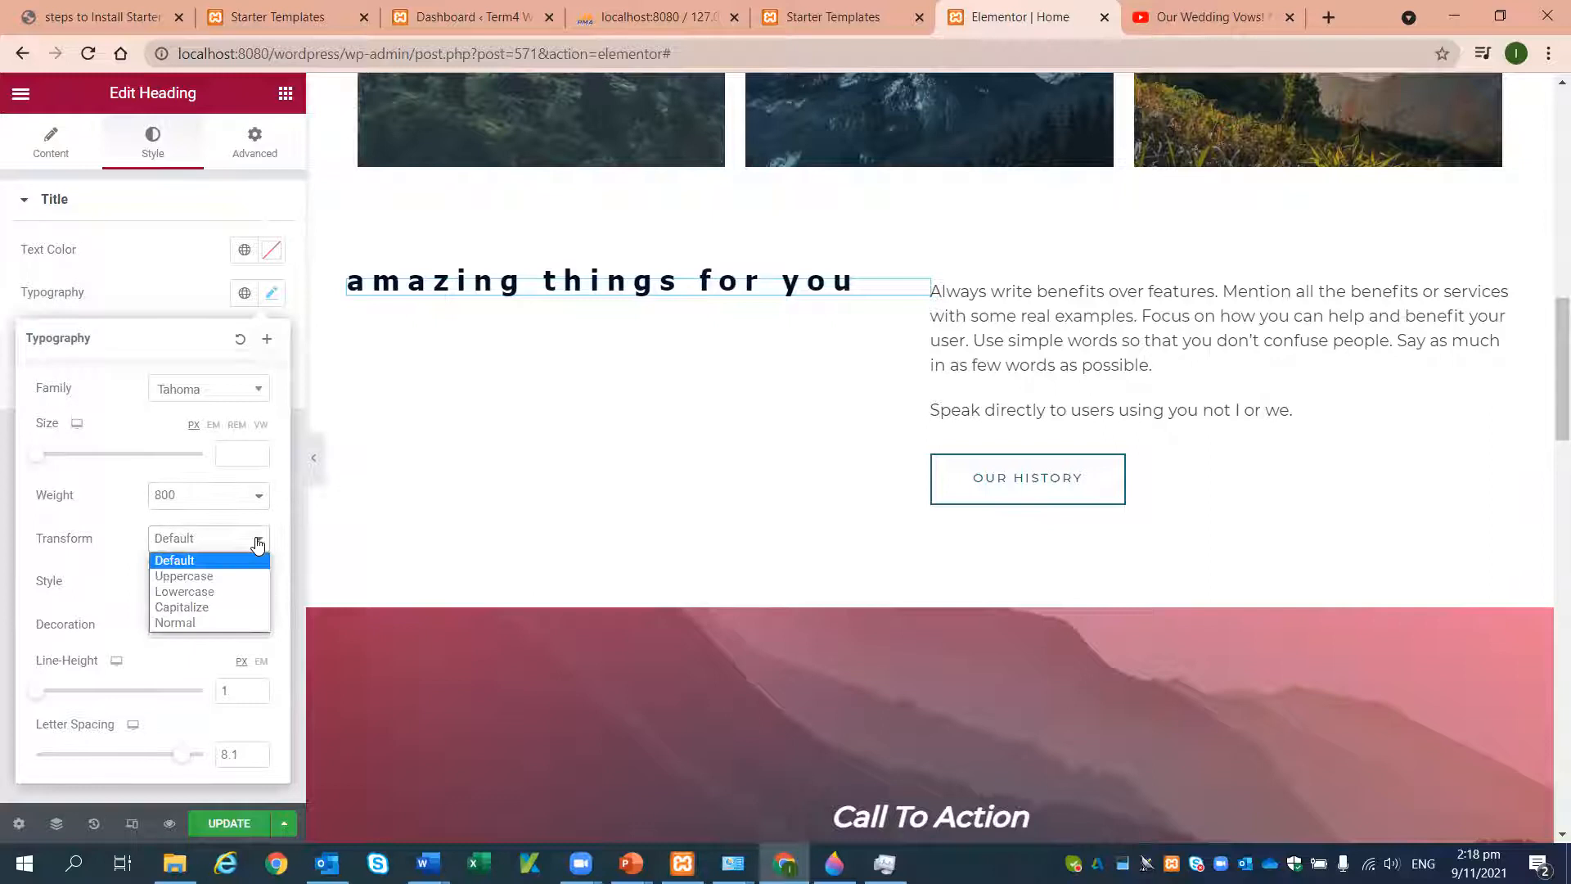
{"action": "left_click", "coordinate": [207, 576]}
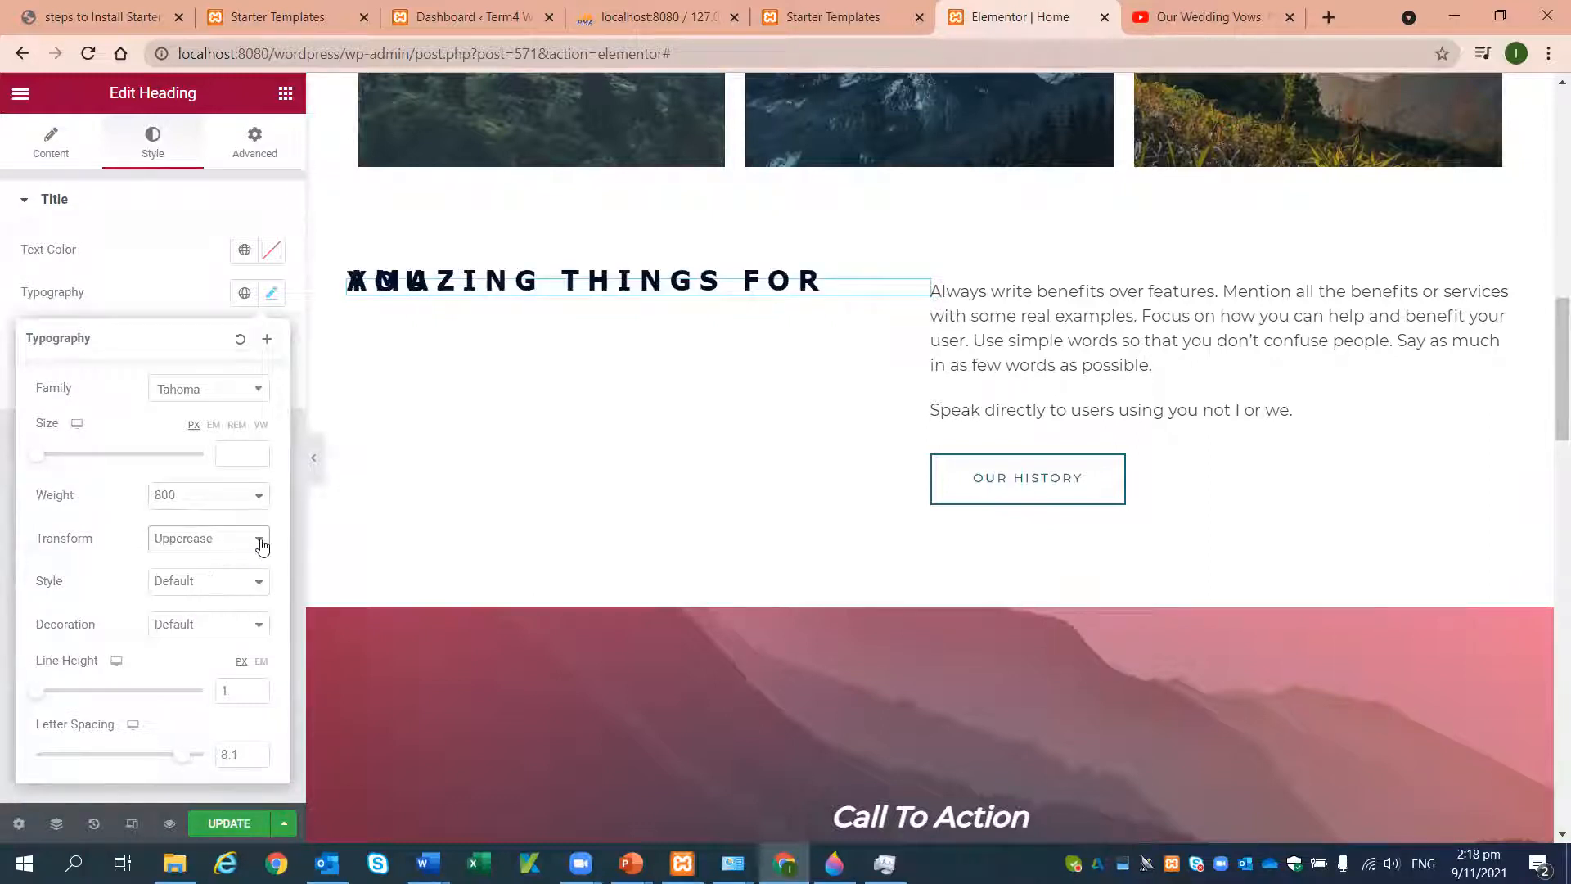
{"action": "left_click", "coordinate": [261, 546]}
{"action": "left_click", "coordinate": [202, 591]}
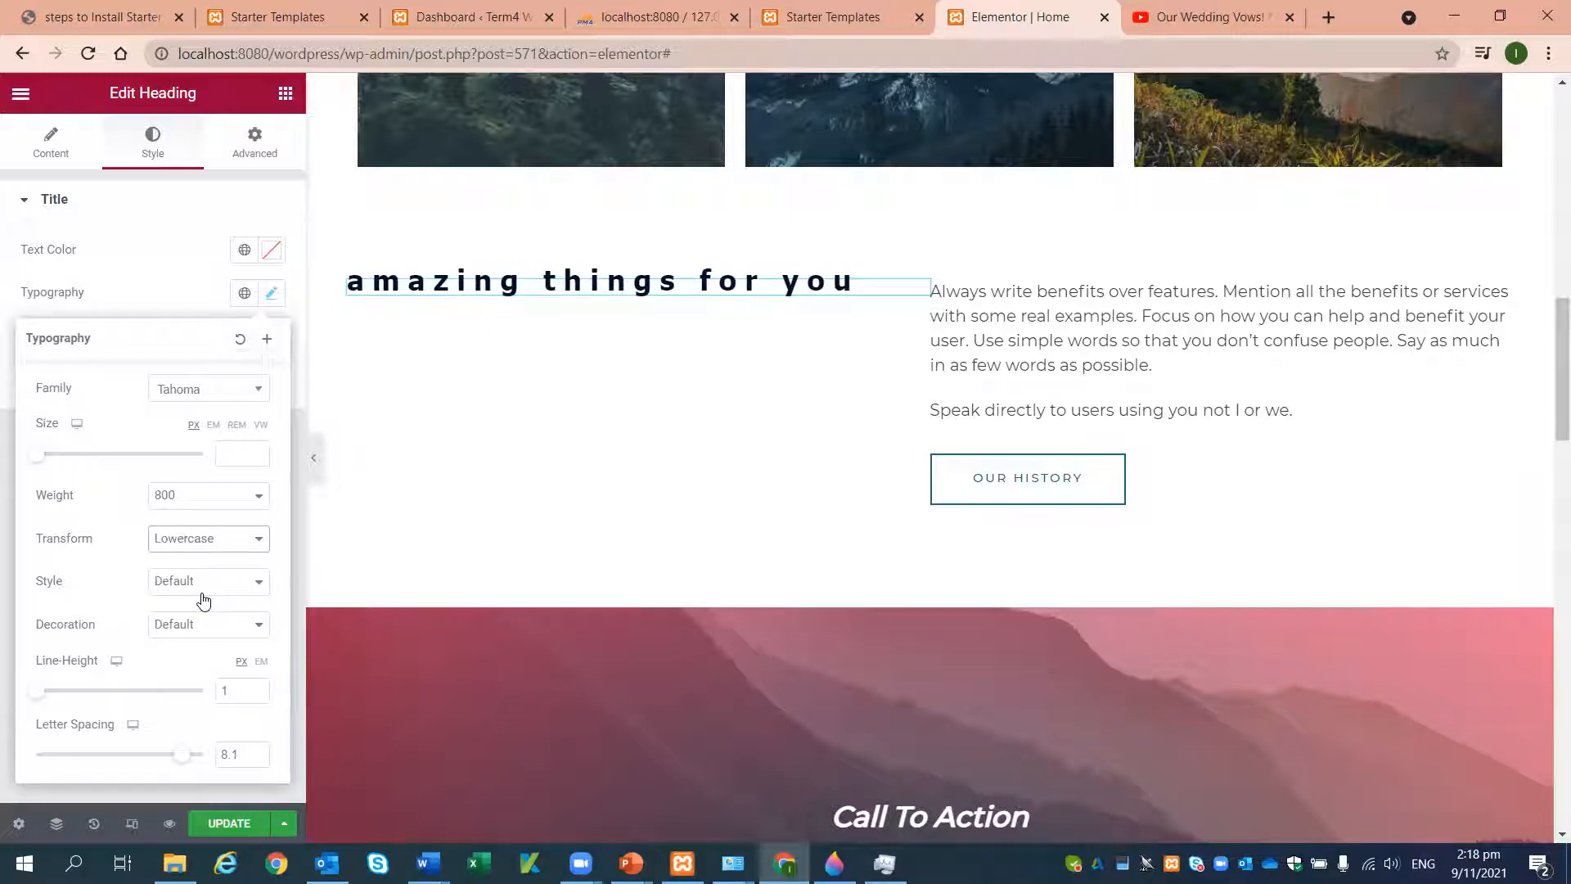
- Try the Underline, Overline and Line Through decorations on the heading, and return its decoration to Default
{"action": "left_click", "coordinate": [248, 632]}
{"action": "left_click", "coordinate": [205, 664]}
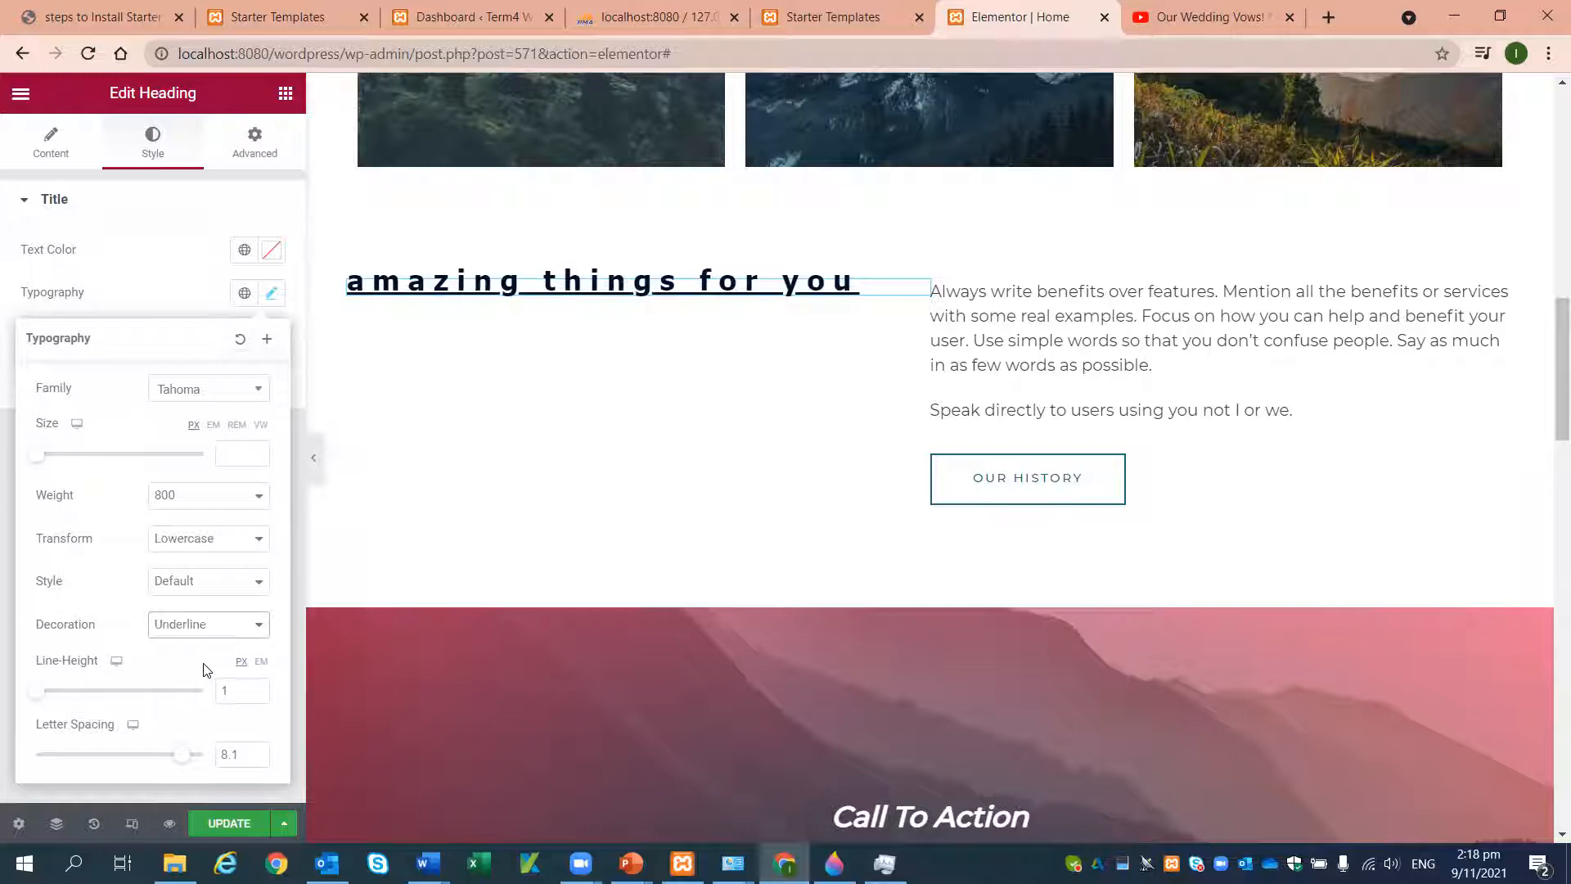
{"action": "left_click", "coordinate": [259, 630]}
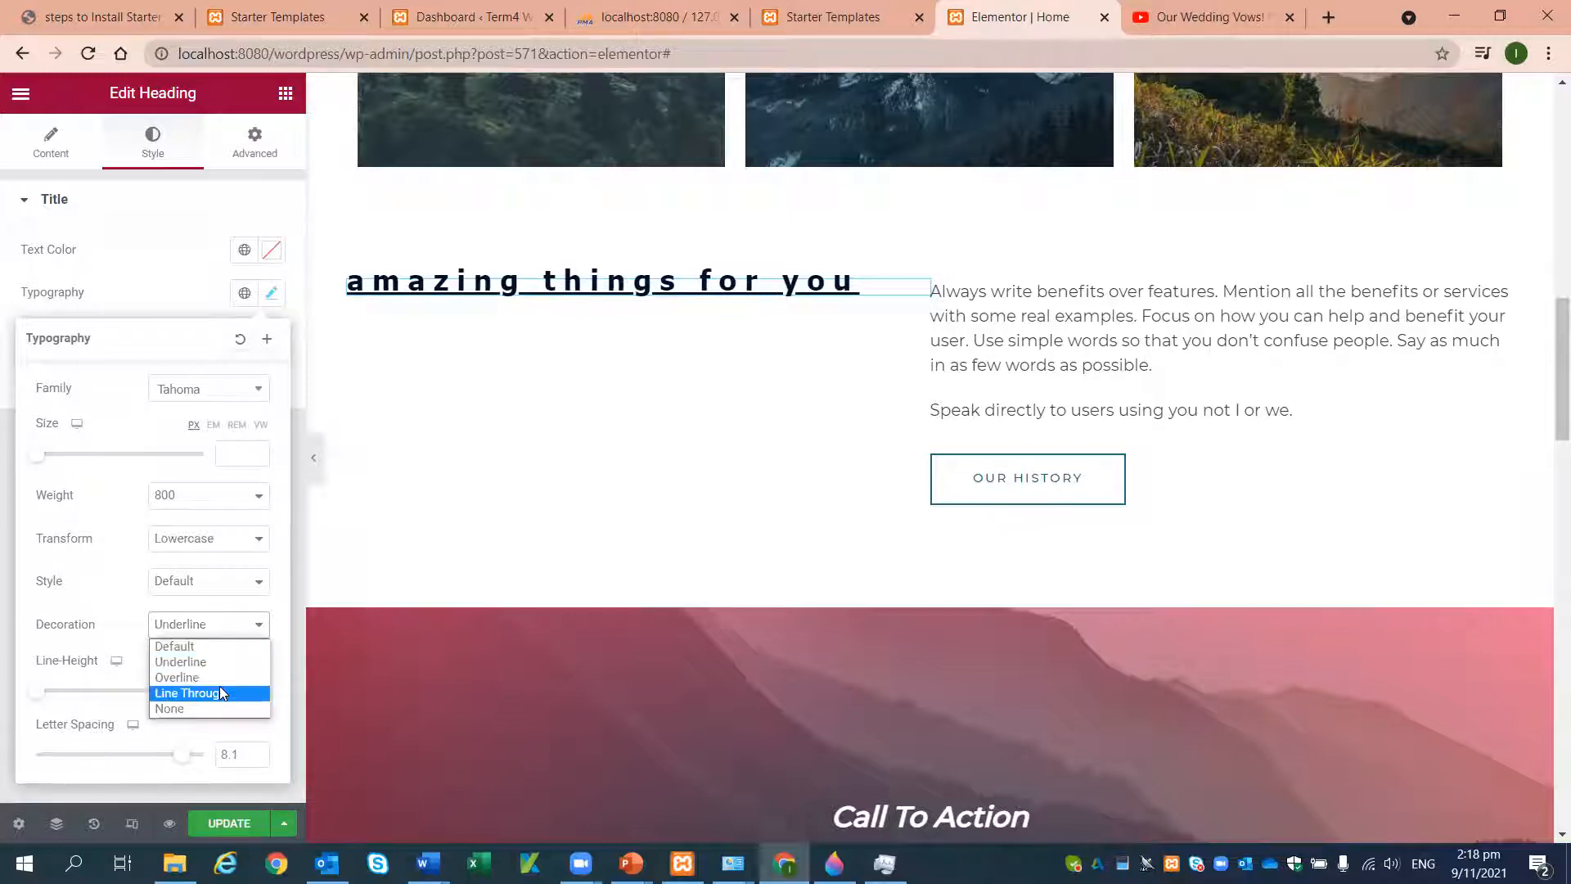
{"action": "left_click", "coordinate": [221, 680]}
{"action": "left_click", "coordinate": [262, 627]}
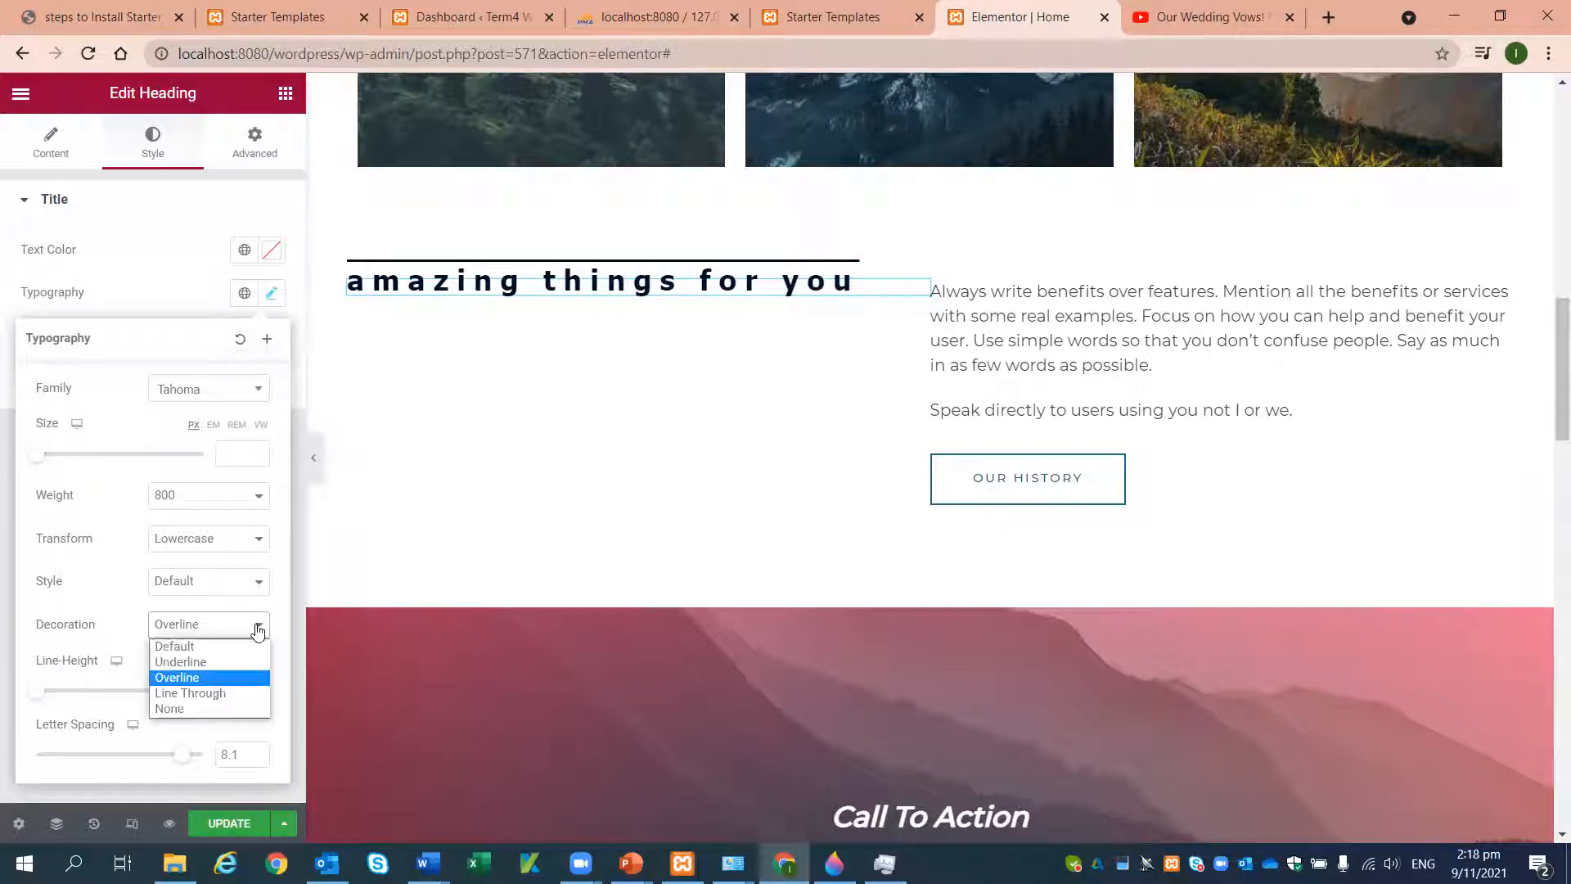
{"action": "left_click", "coordinate": [196, 694]}
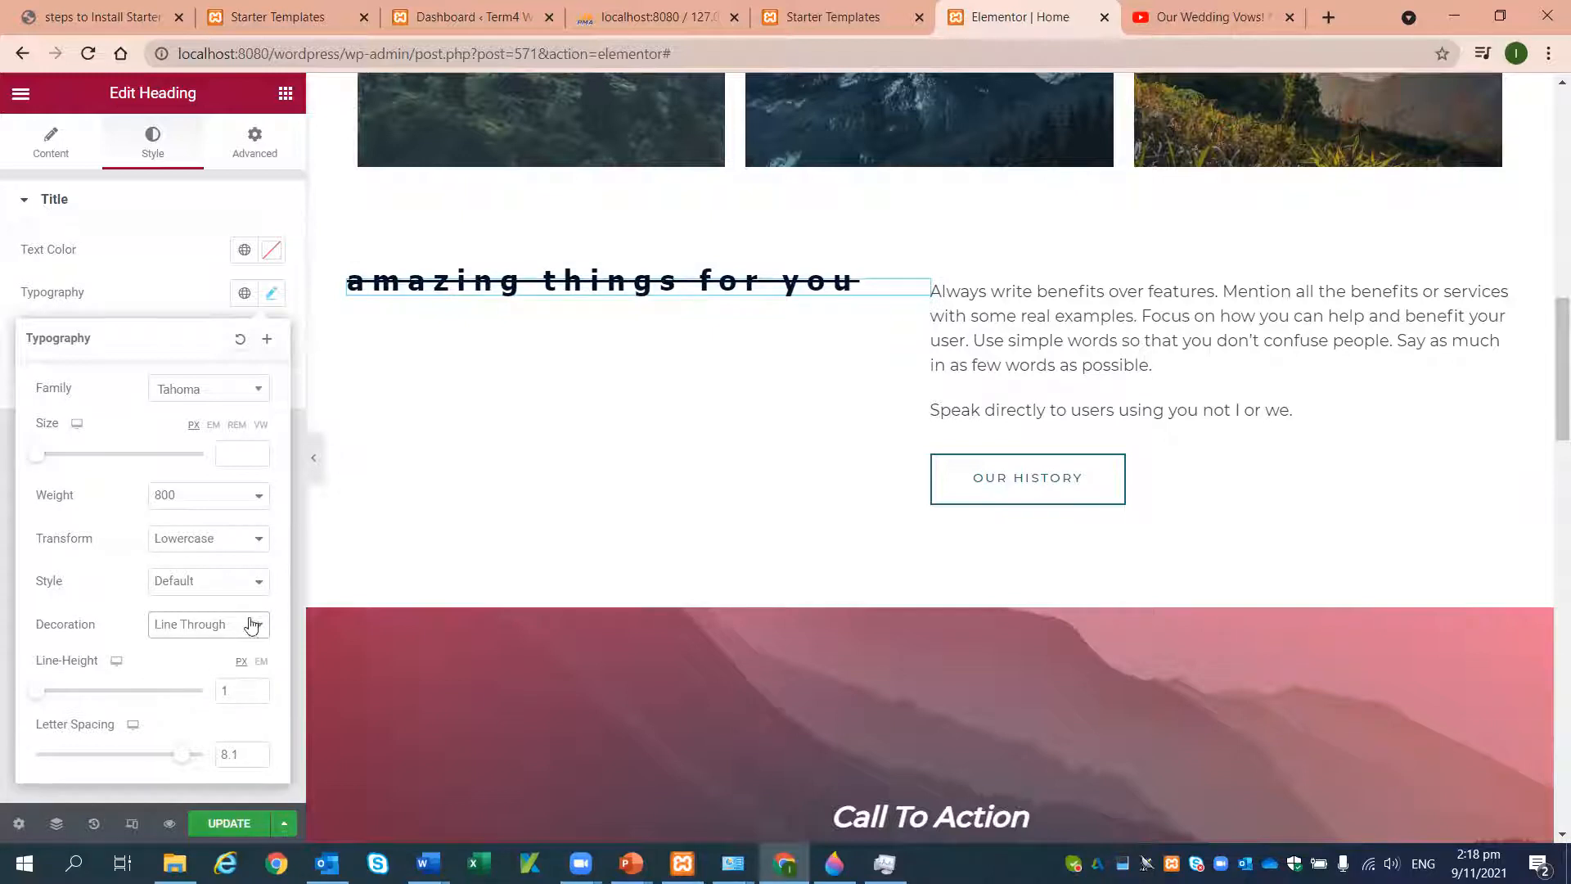
{"action": "left_click", "coordinate": [260, 587]}
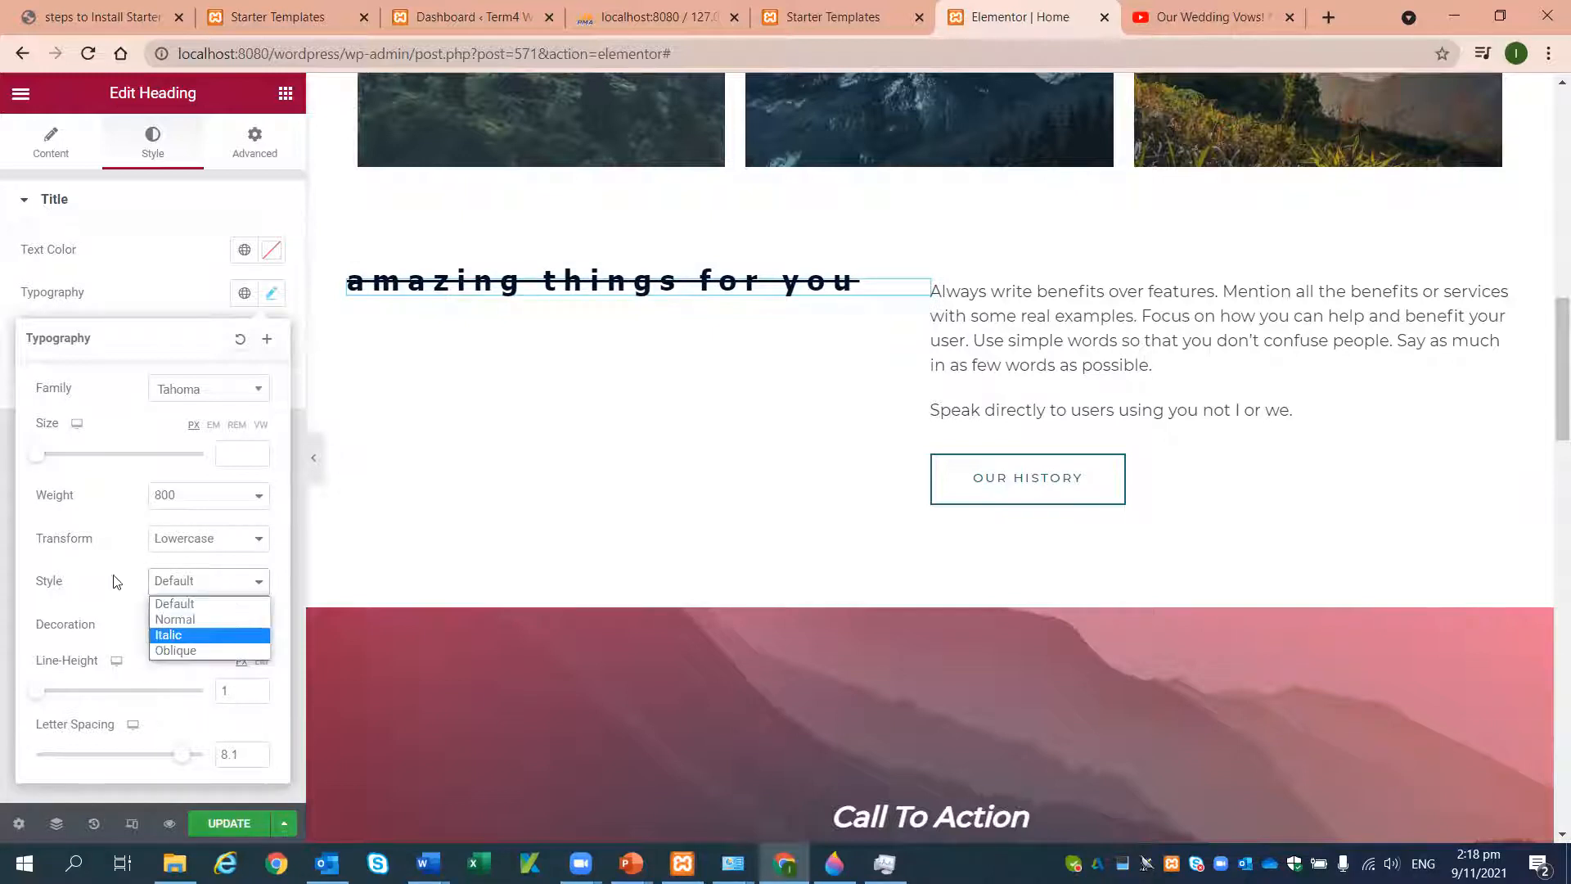
{"action": "left_click", "coordinate": [172, 605]}
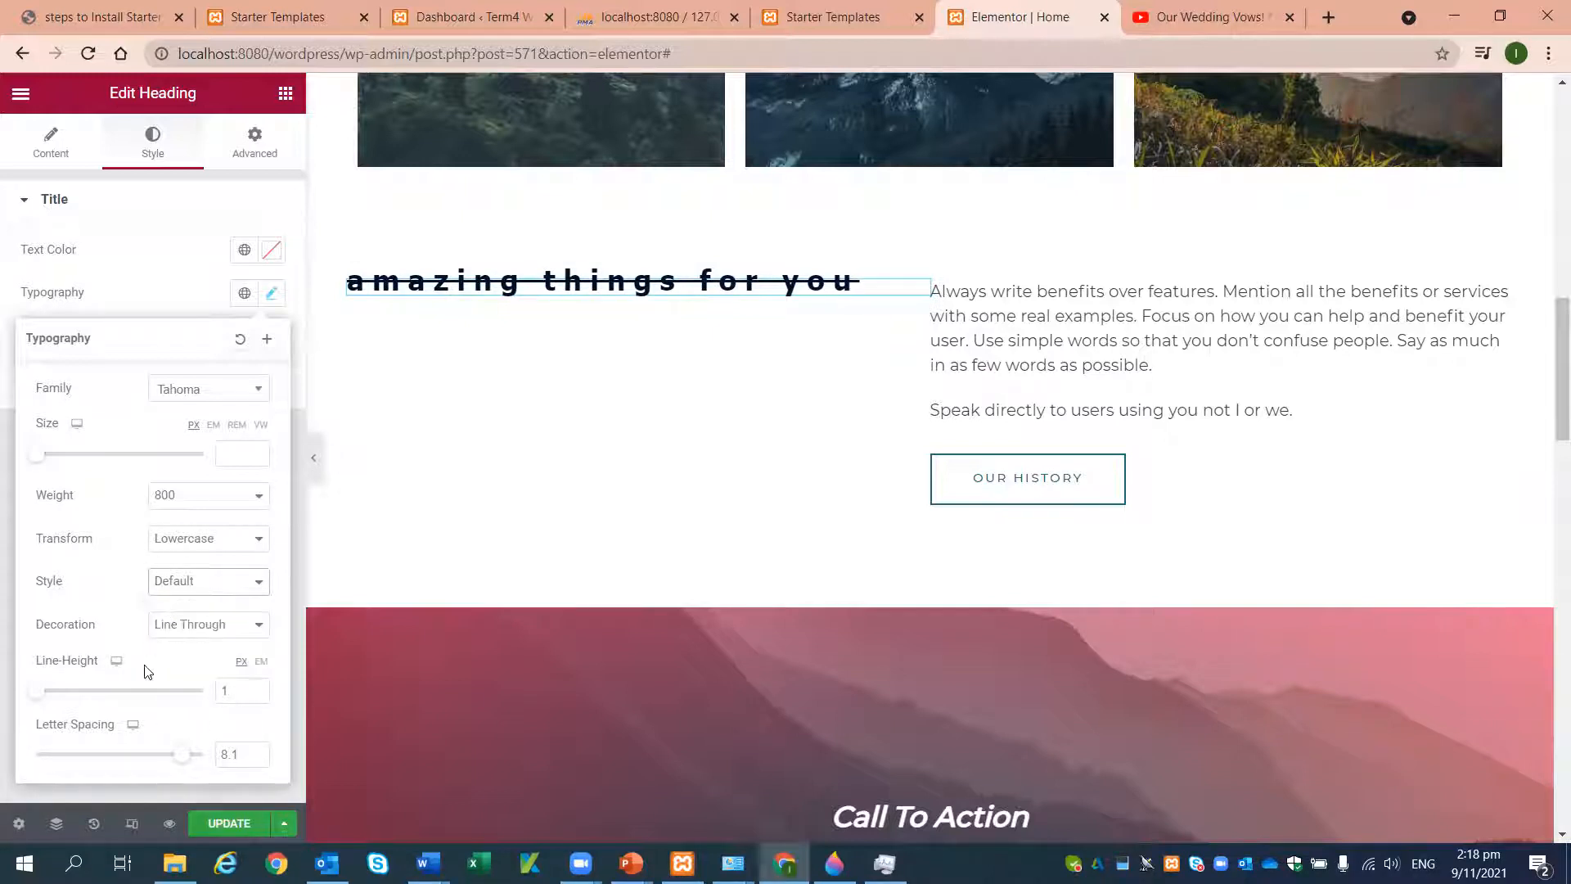
{"action": "left_click", "coordinate": [253, 627]}
{"action": "left_click", "coordinate": [197, 651]}
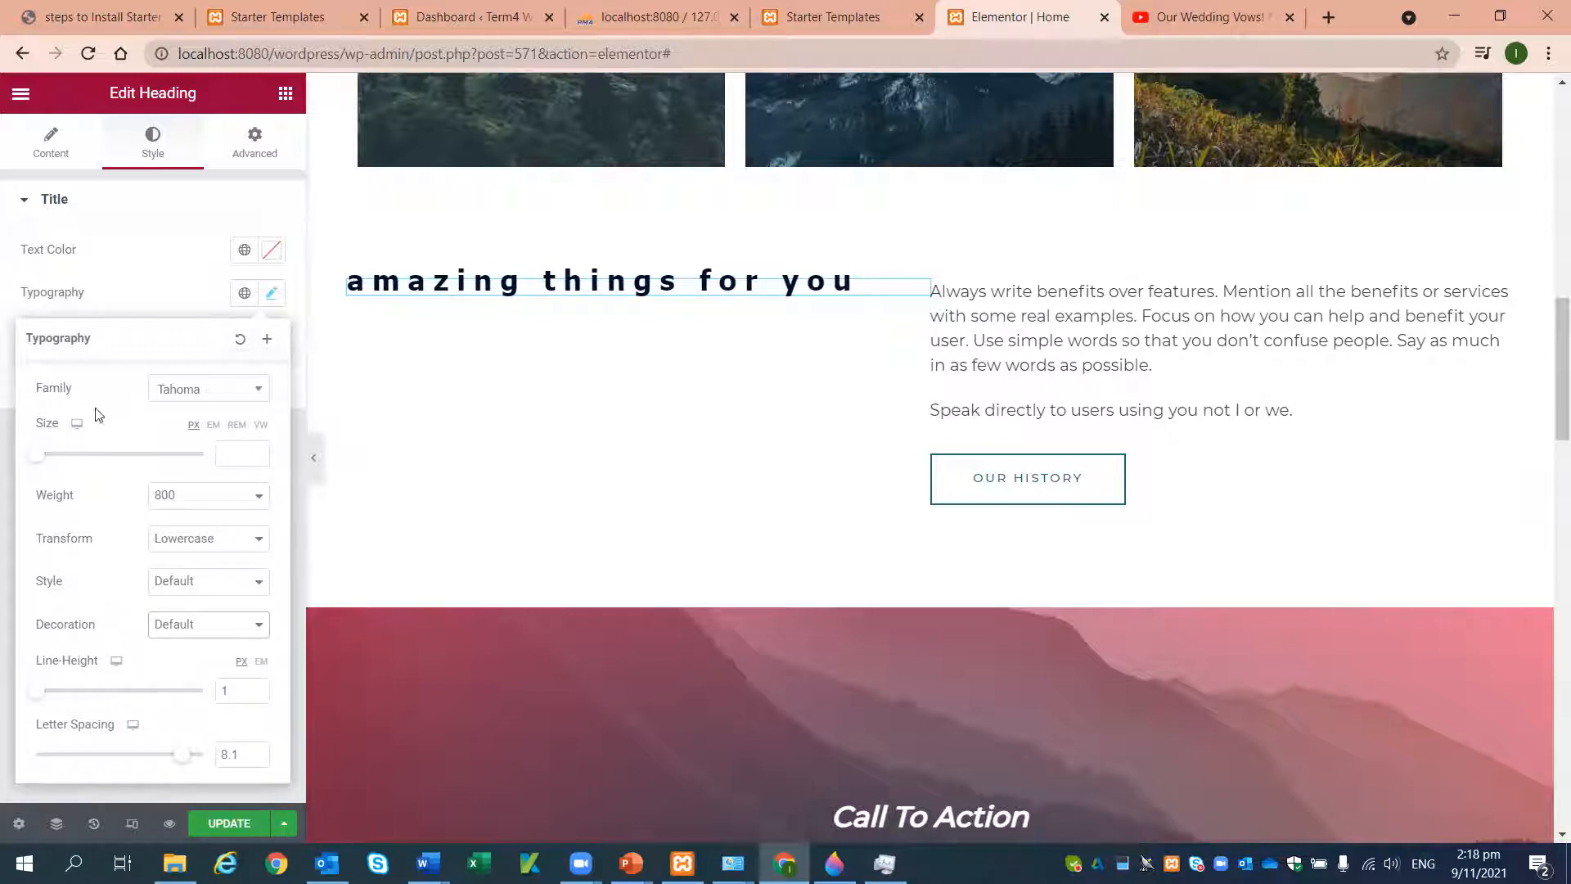
- Set the "amazing things for you" heading's text color to #010102 and update the page
{"action": "left_click", "coordinate": [272, 252]}
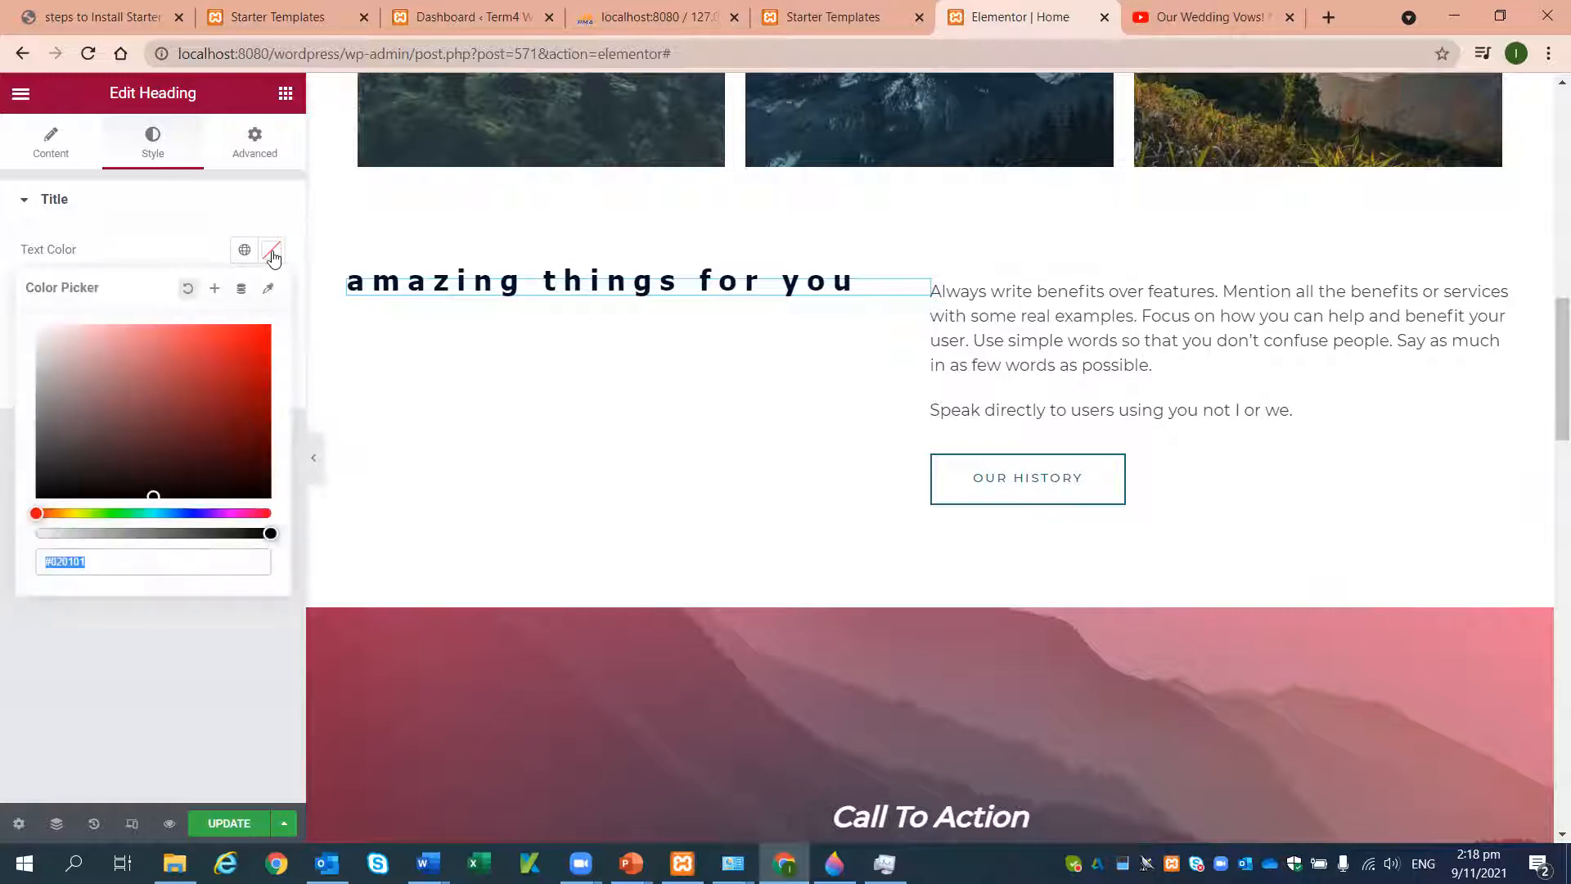
{"action": "left_click", "coordinate": [188, 513]}
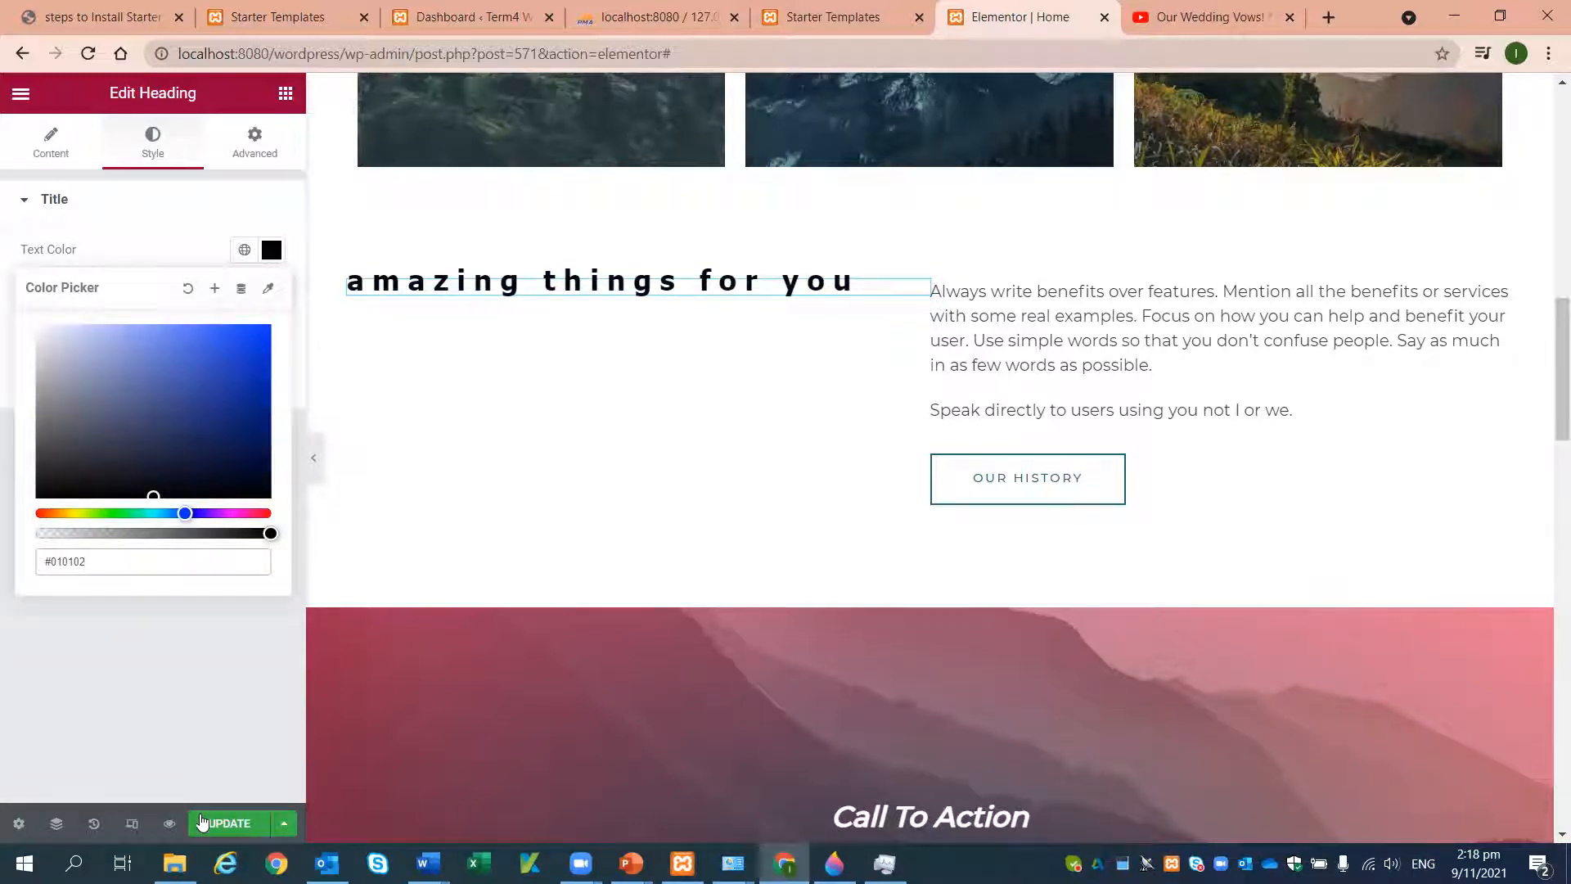
{"action": "left_click", "coordinate": [201, 822]}
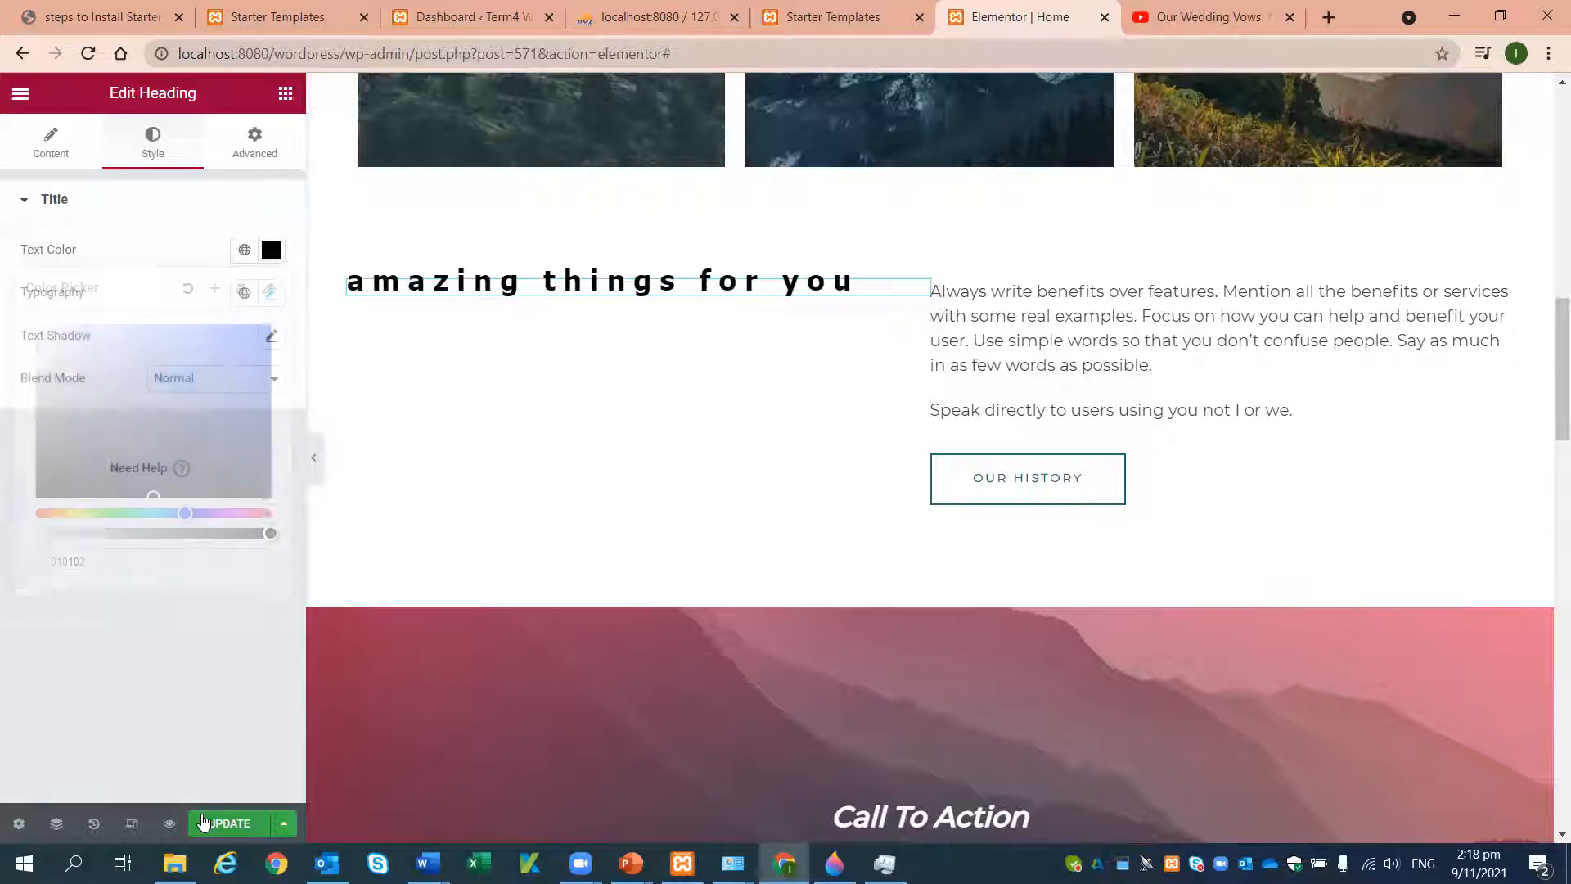
- Try other hues for the heading's near-black custom text color and update the page
{"action": "left_click", "coordinate": [272, 252]}
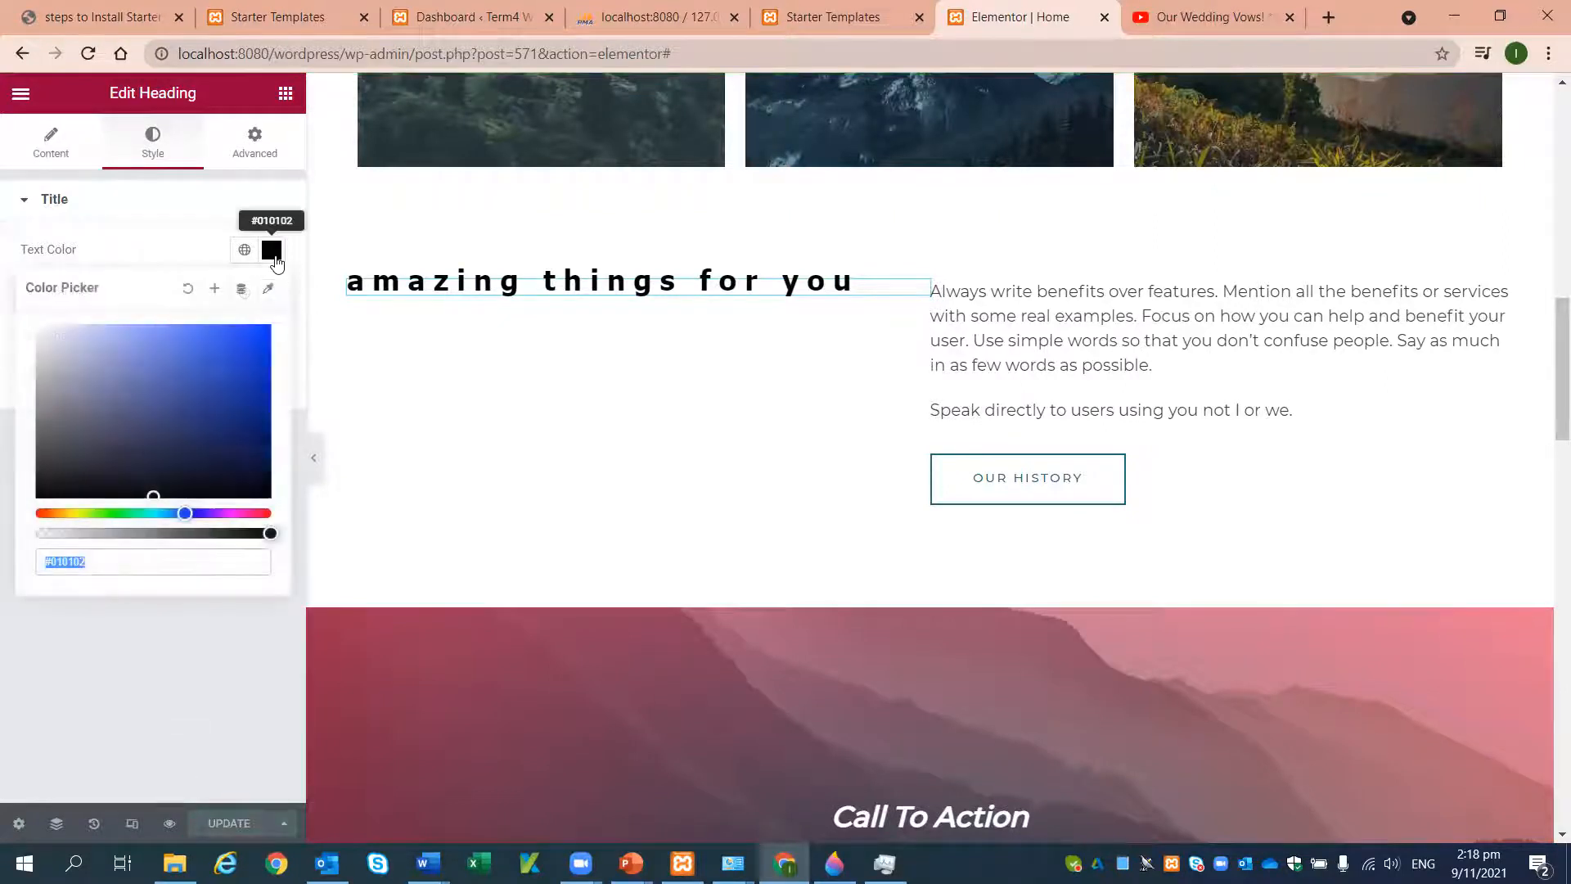
{"action": "left_click", "coordinate": [169, 513]}
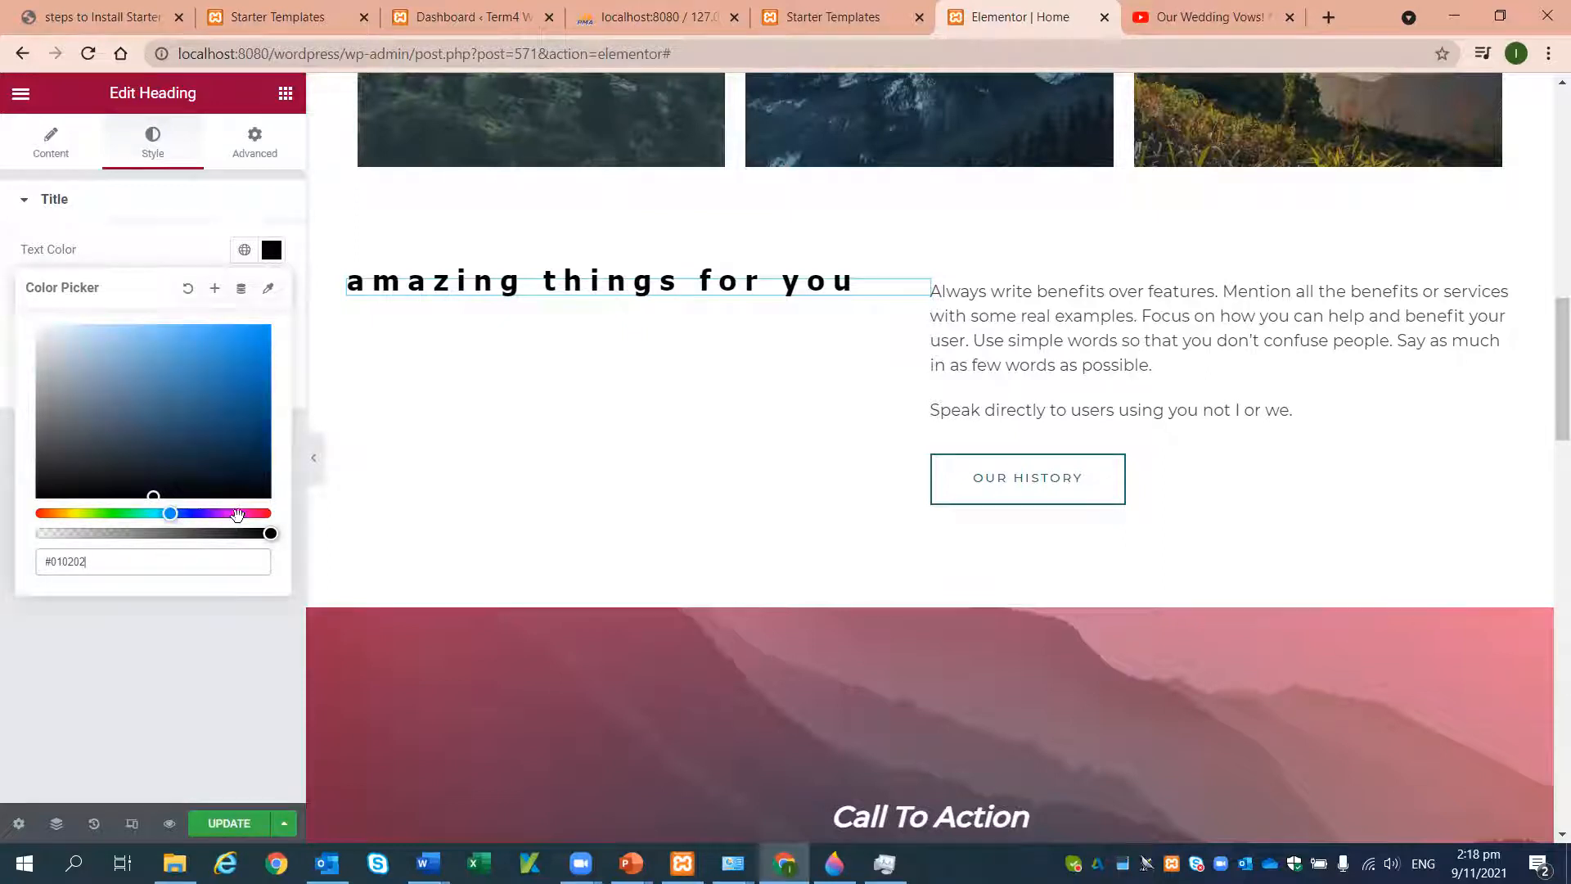
{"action": "left_click", "coordinate": [79, 513]}
{"action": "left_click", "coordinate": [198, 824]}
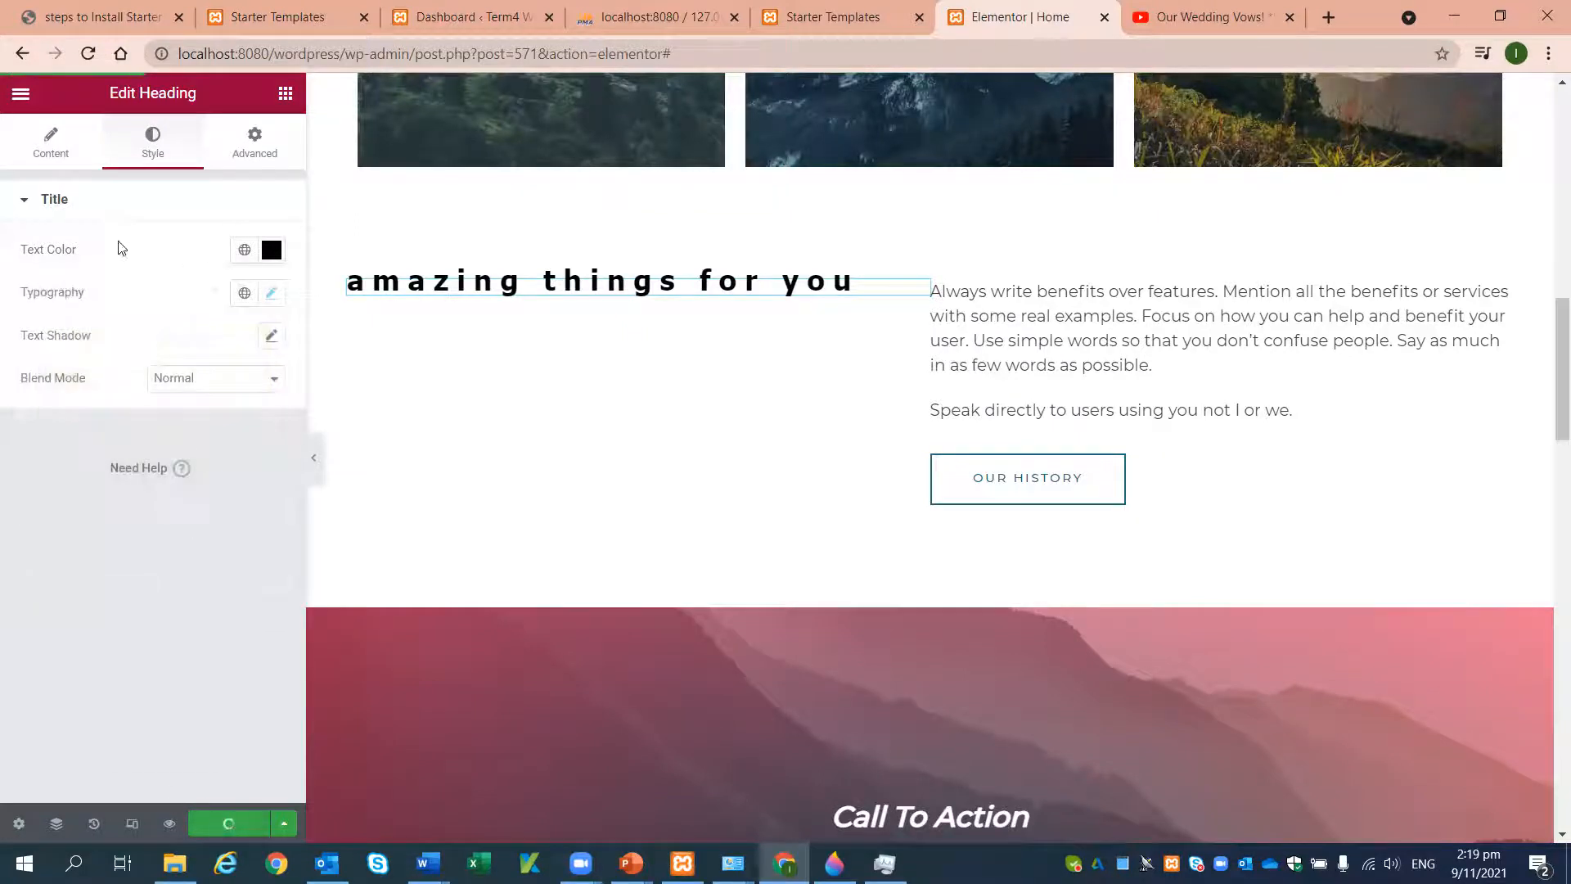
- Try the global Secondary color on the "amazing things for you" heading and set its text color to global Accent
{"action": "left_click", "coordinate": [248, 253]}
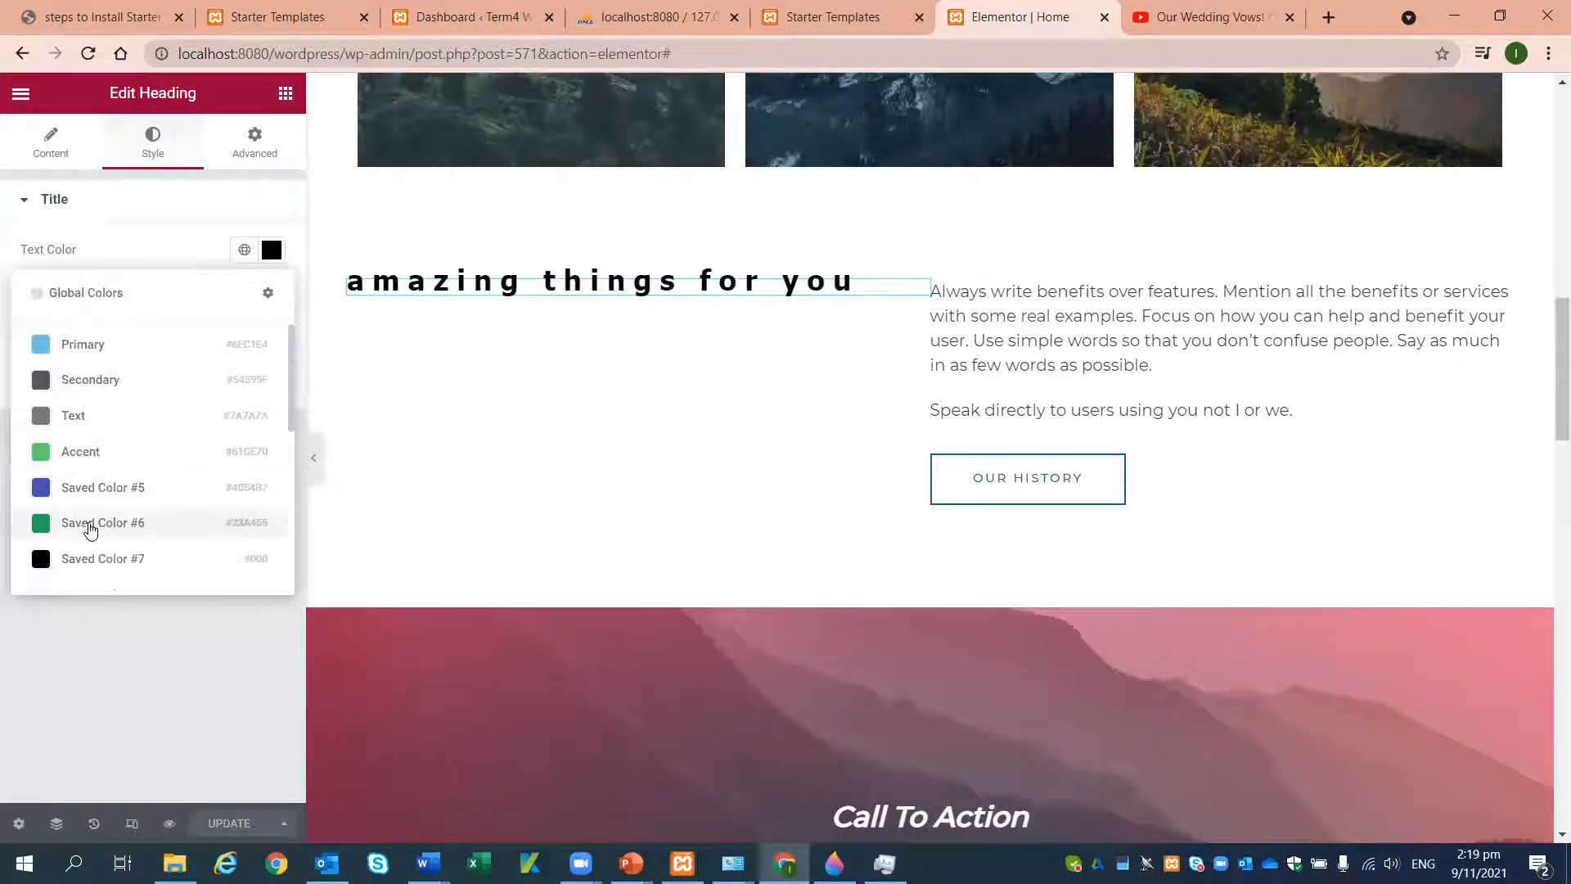
{"action": "left_click", "coordinate": [100, 382]}
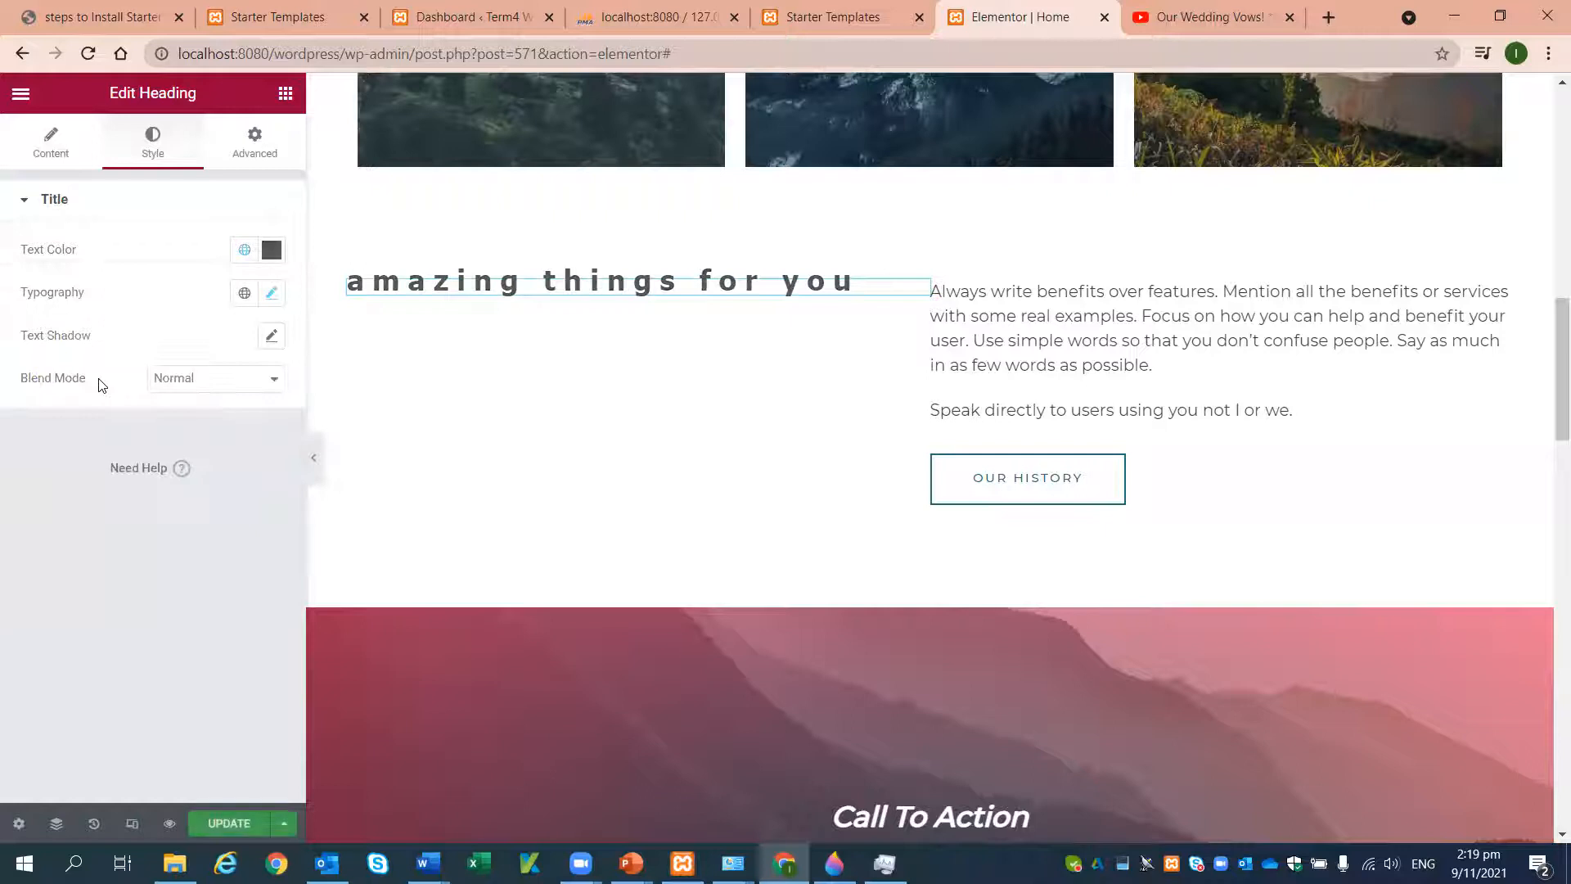
{"action": "left_click", "coordinate": [244, 250]}
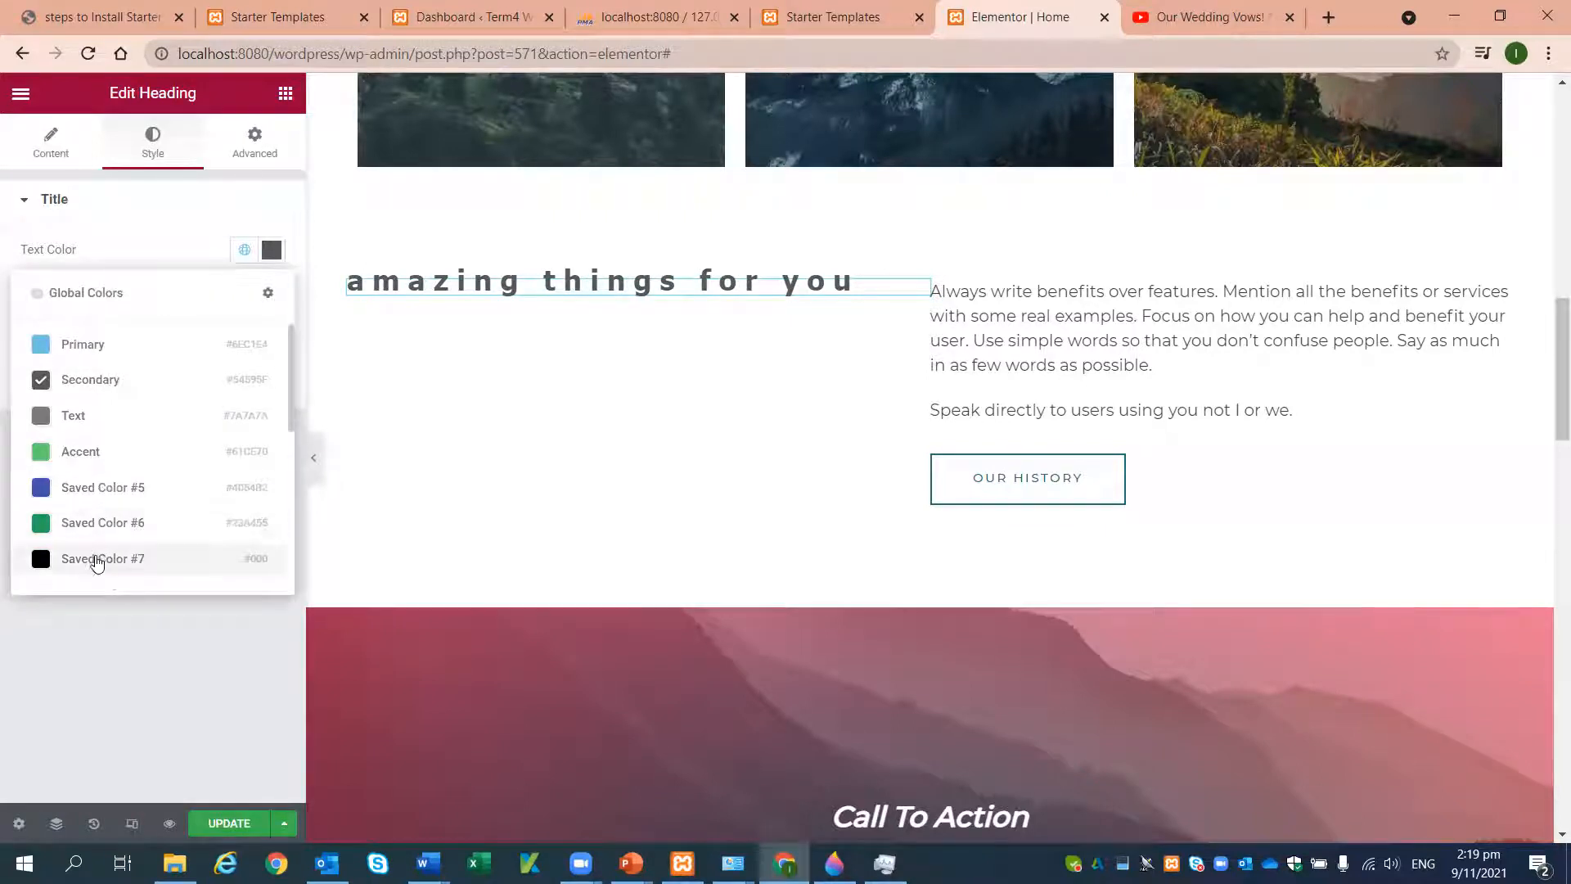
{"action": "left_click", "coordinate": [68, 450]}
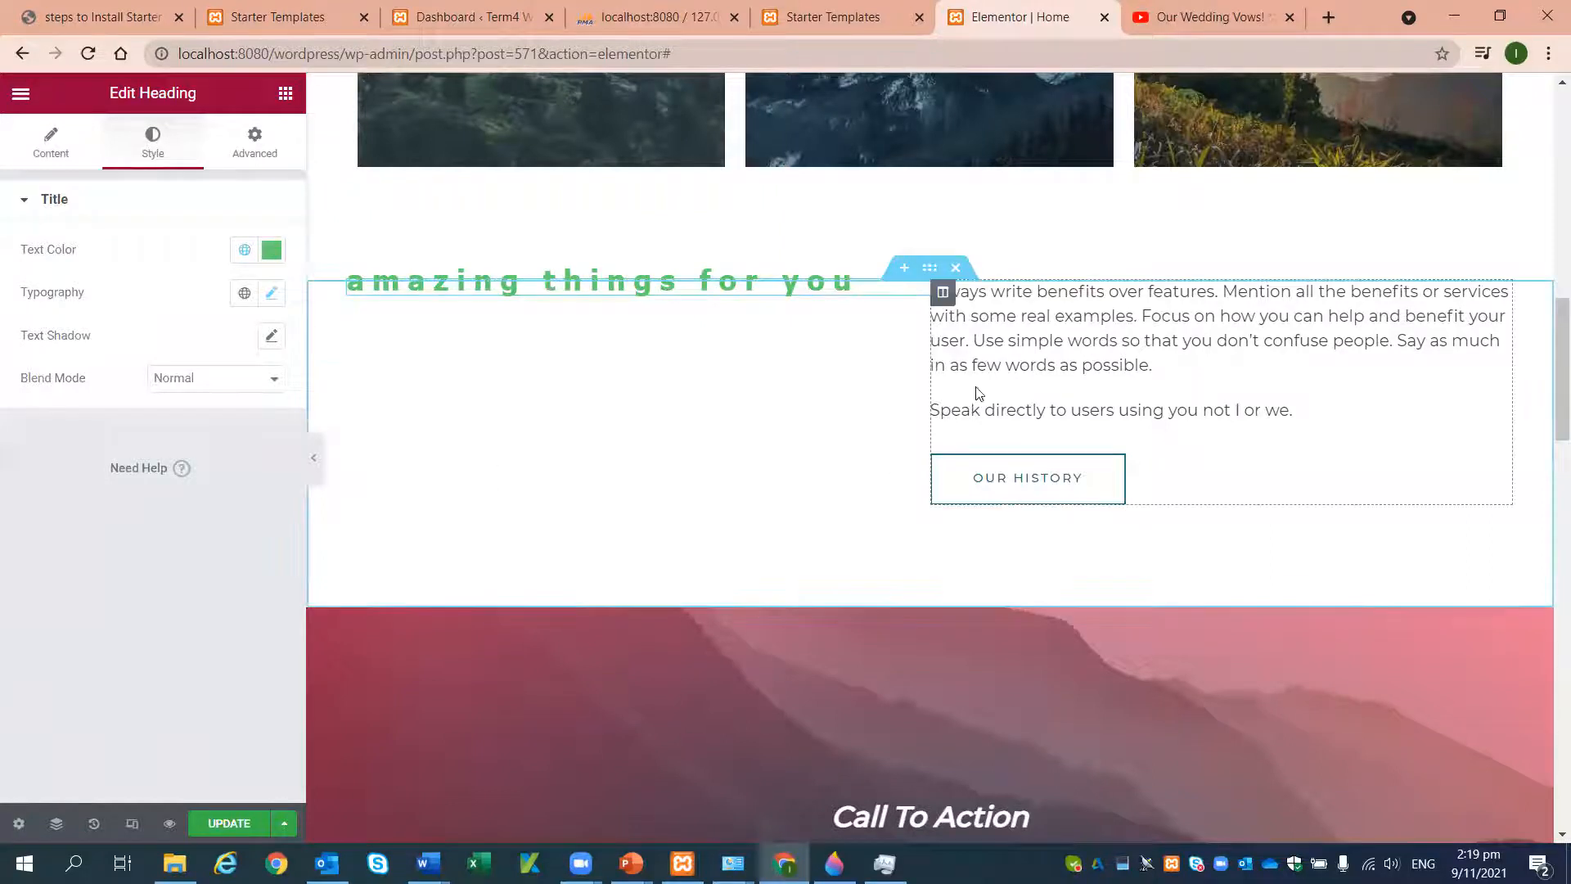
- Try the Fade In Down entrance animation on the "Always write benefits over features" text, and change it to Fade In Up
{"action": "left_click", "coordinate": [1014, 342]}
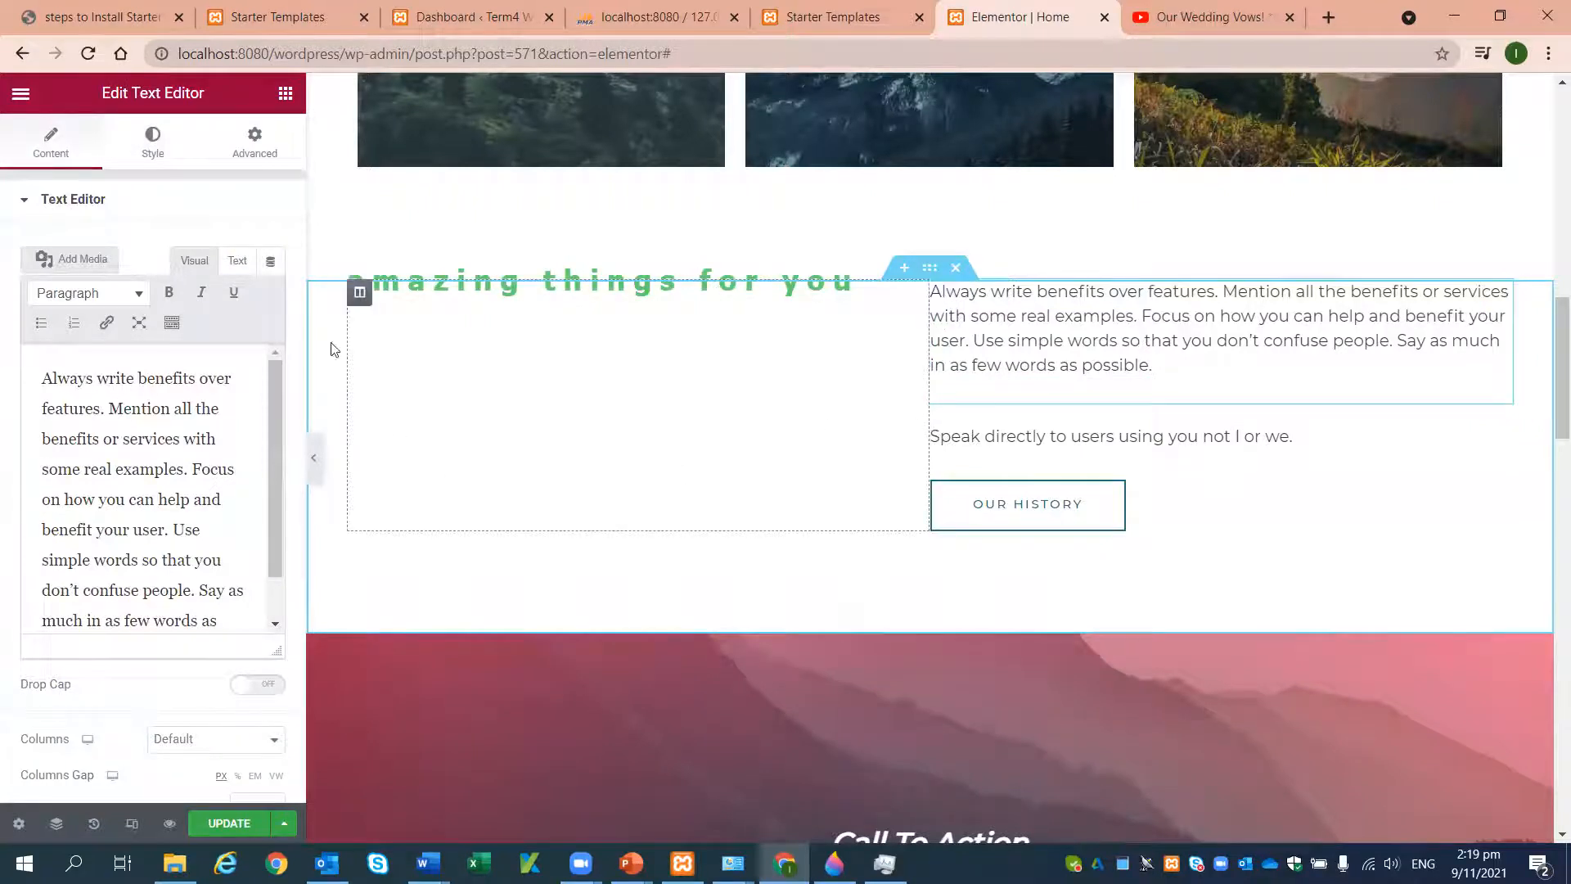
{"action": "left_click", "coordinate": [254, 145]}
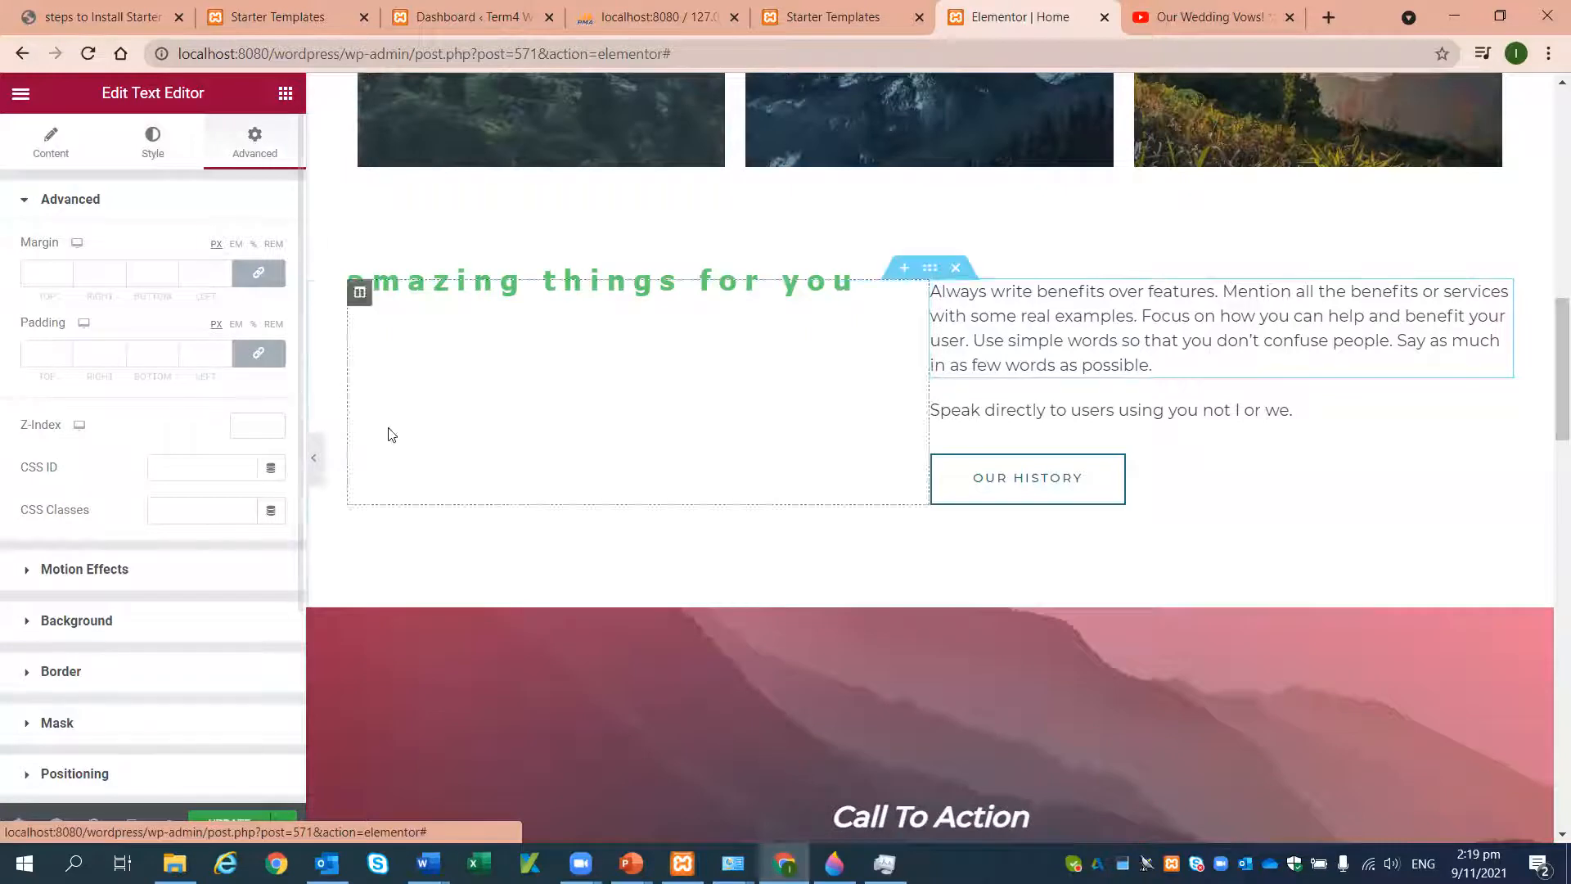
{"action": "left_click", "coordinate": [42, 578]}
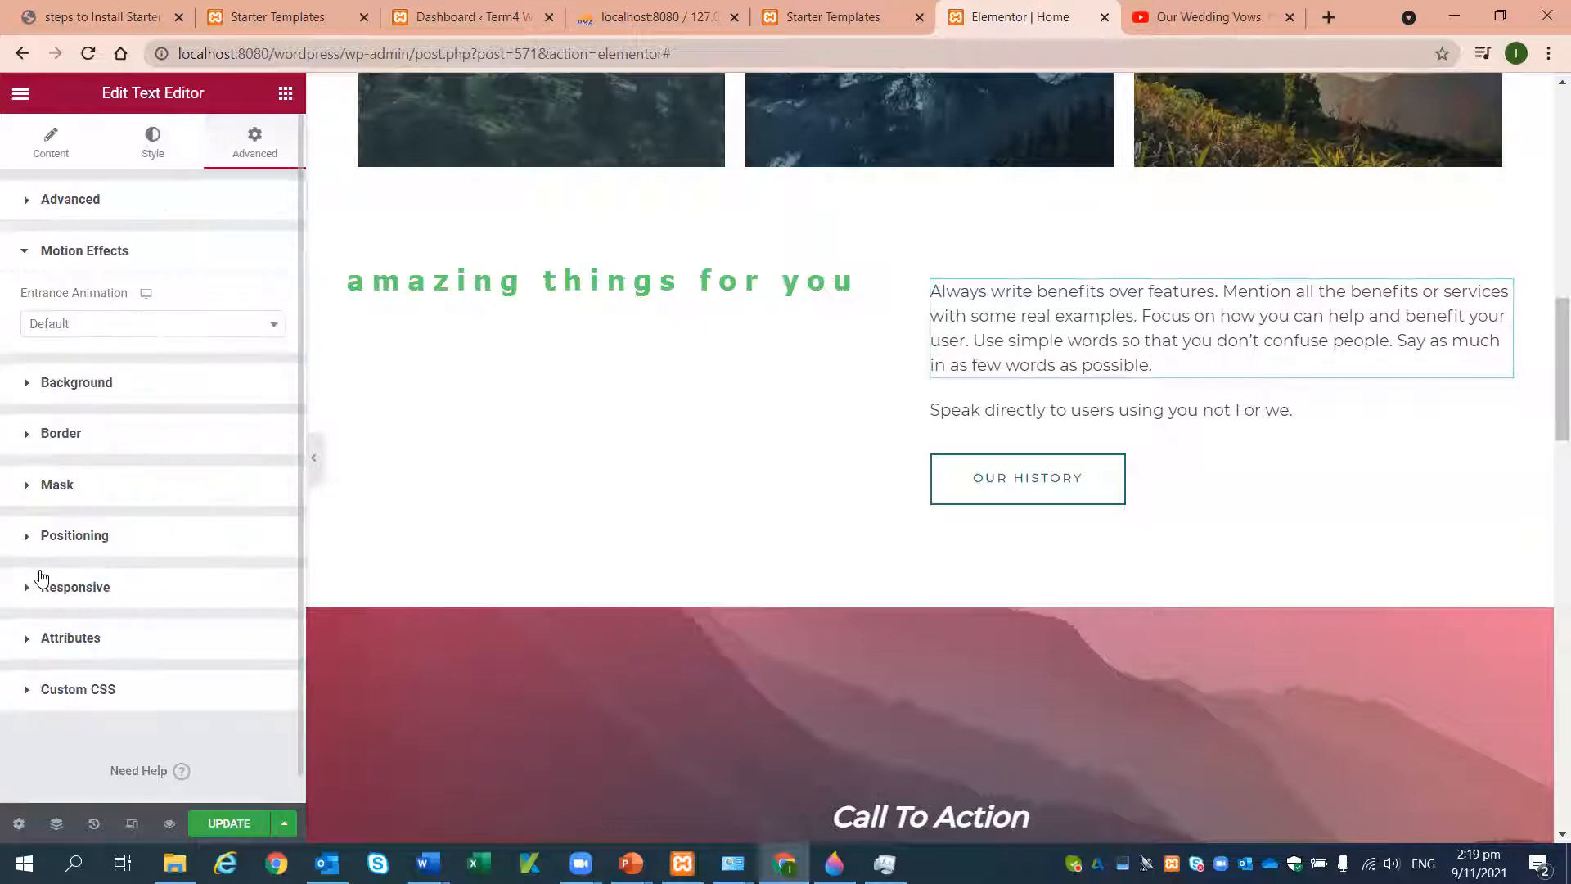
{"action": "left_click", "coordinate": [264, 333]}
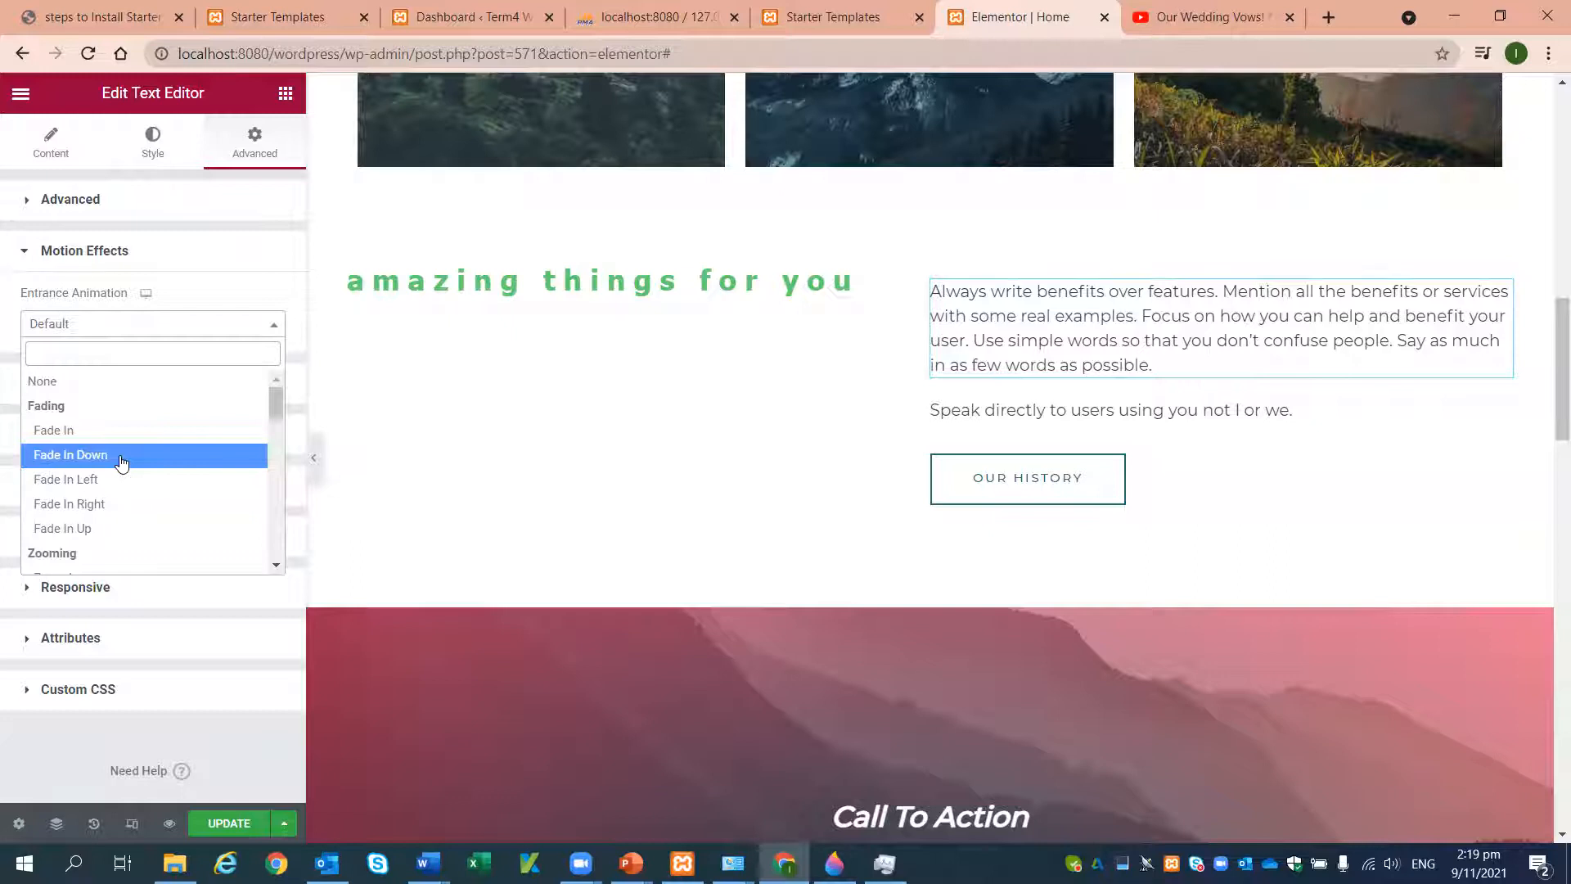
{"action": "left_click", "coordinate": [121, 460]}
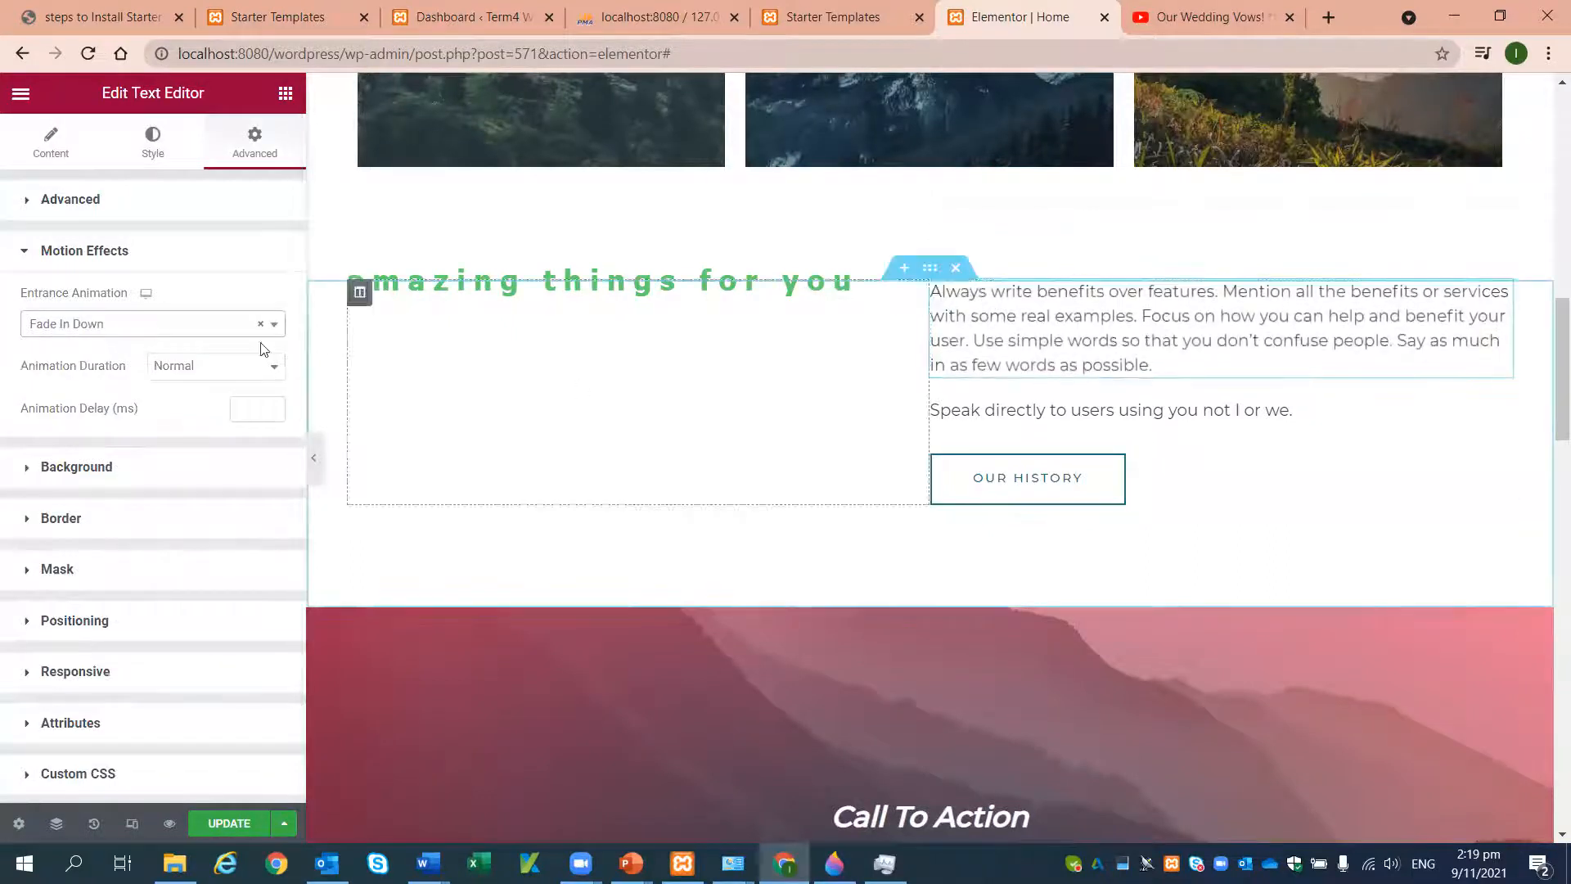
{"action": "left_click", "coordinate": [274, 325]}
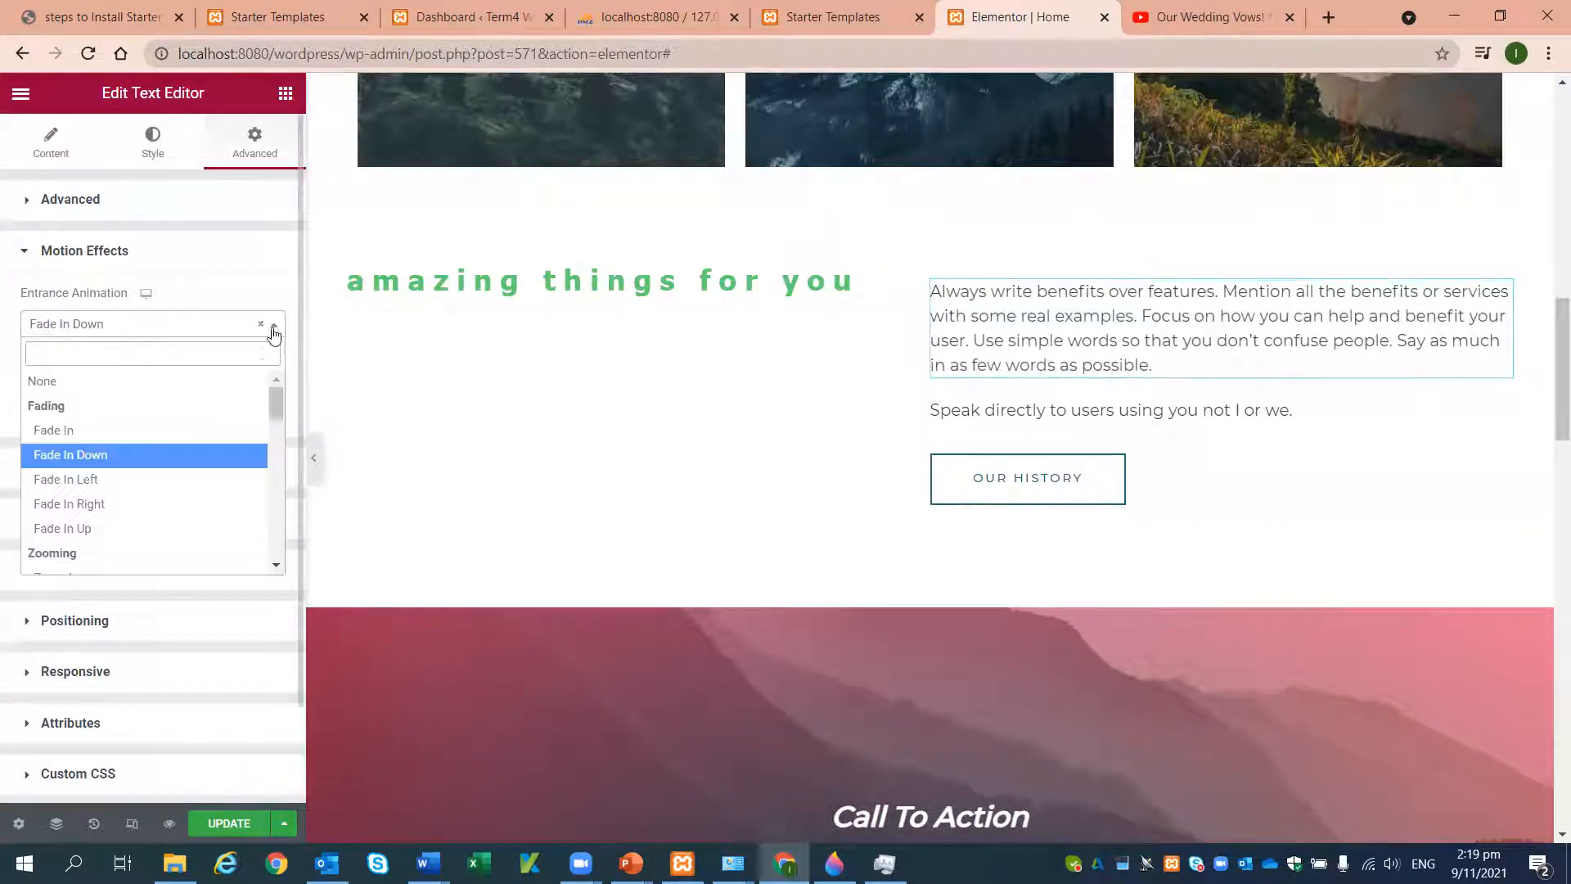
{"action": "left_click", "coordinate": [82, 531]}
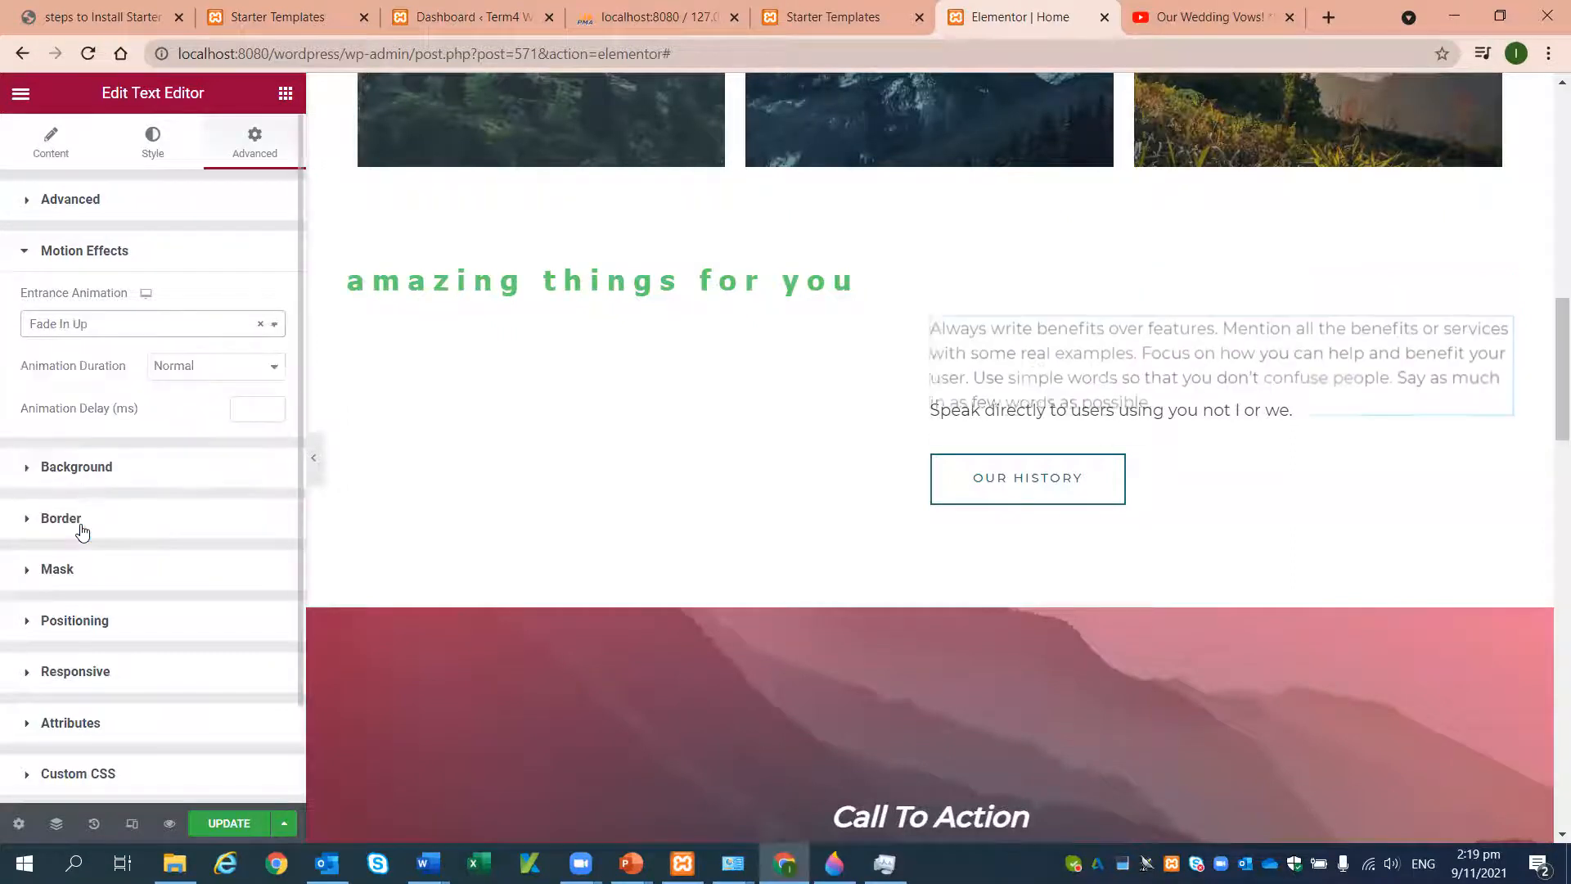
{"action": "left_click", "coordinate": [271, 326]}
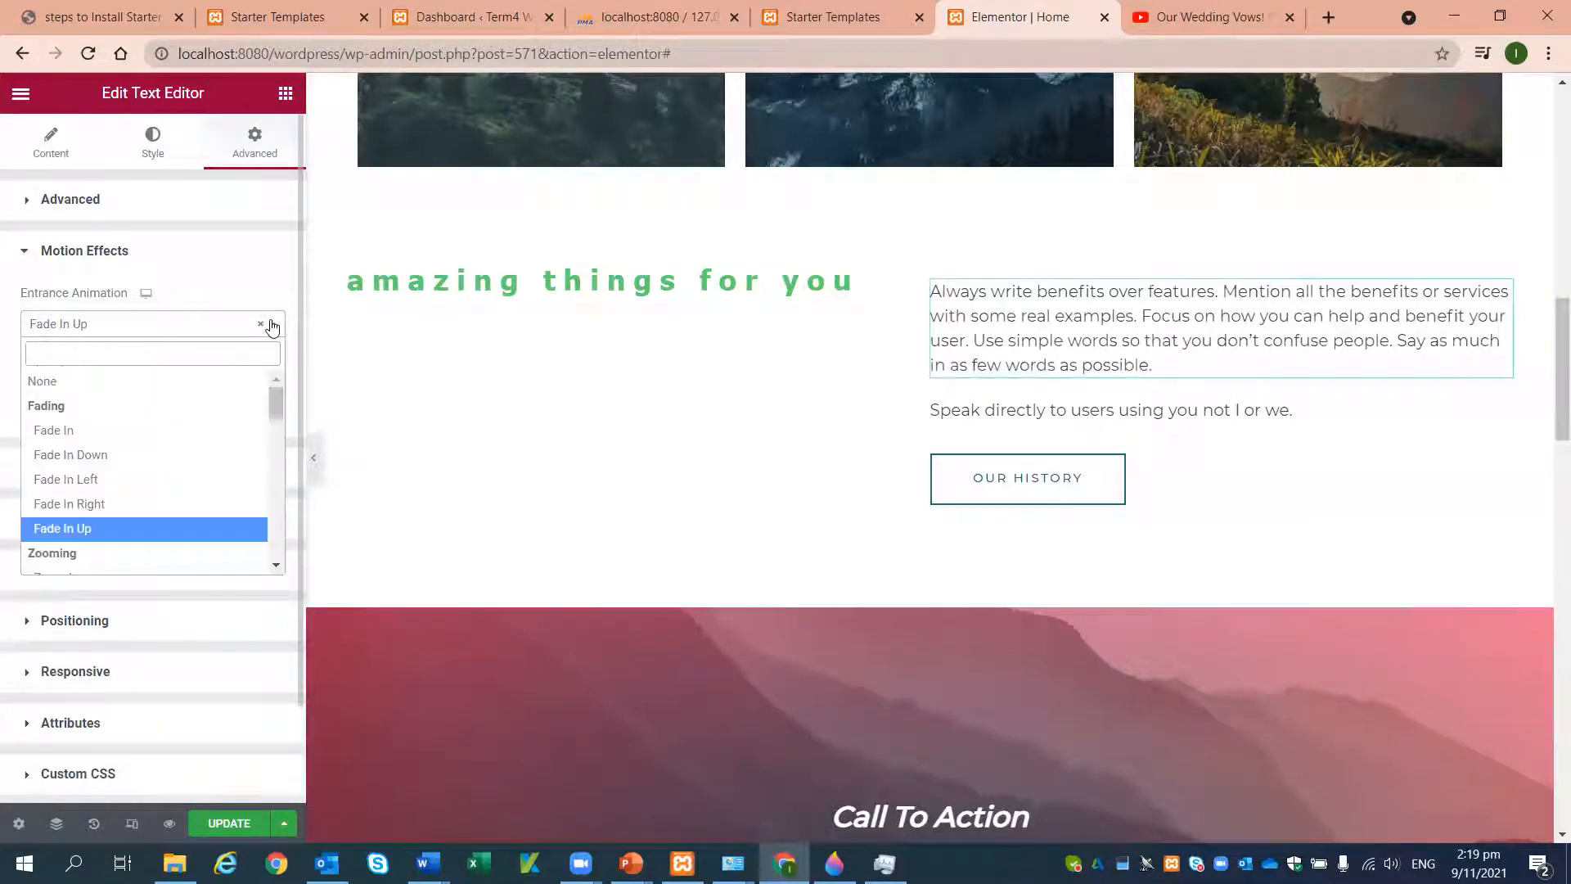
{"action": "left_click", "coordinate": [261, 272]}
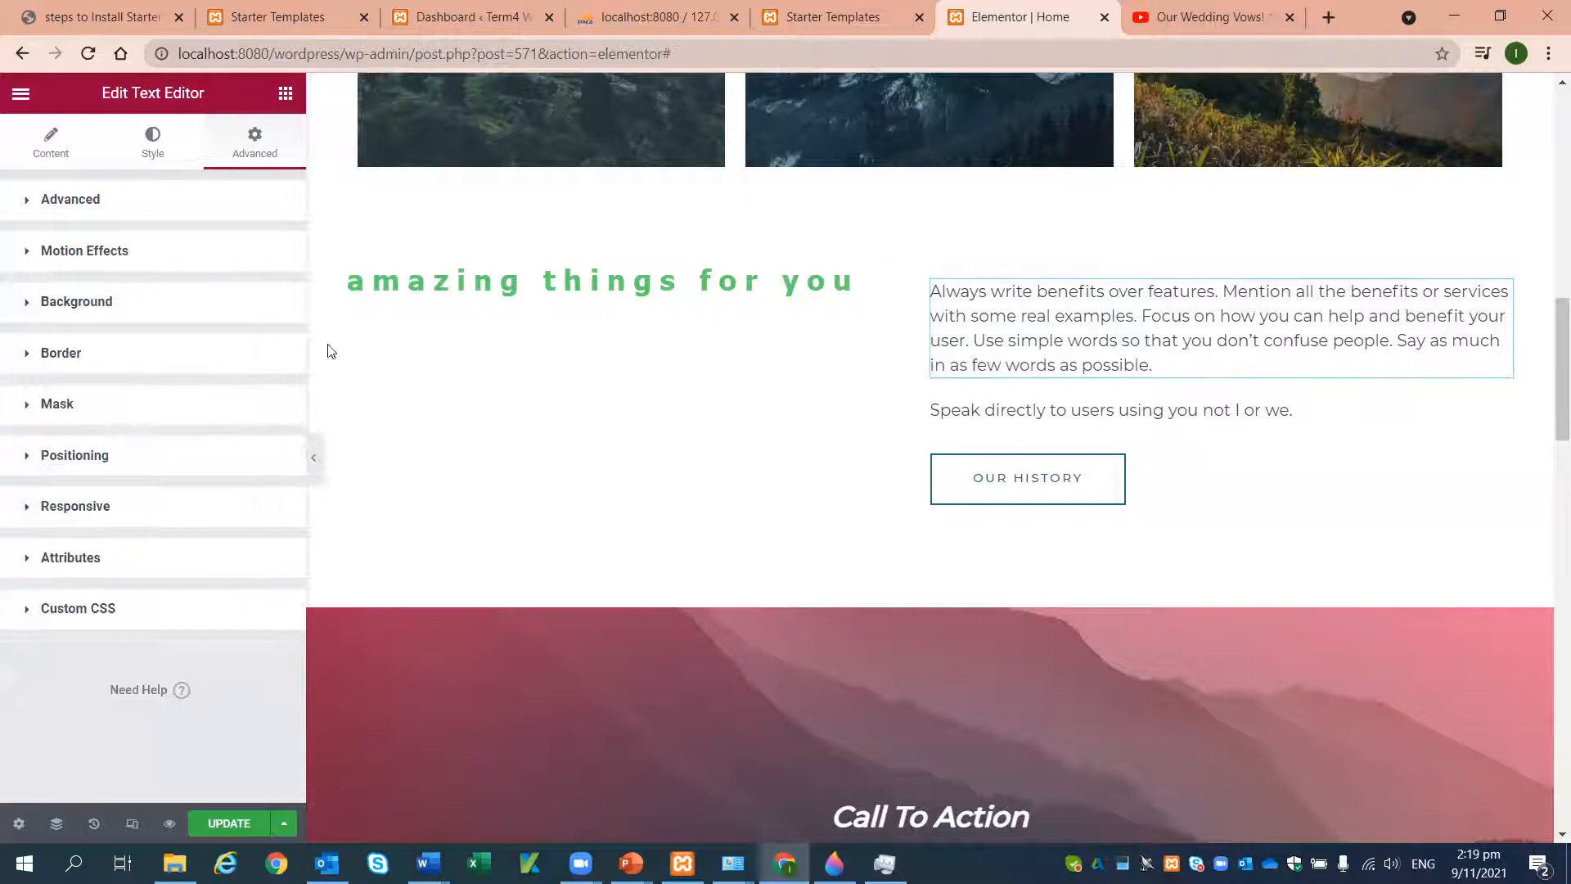
- Try the Fade In Left entrance animation on the Our History button, and change it to Fade In Up
{"action": "left_click", "coordinate": [994, 491]}
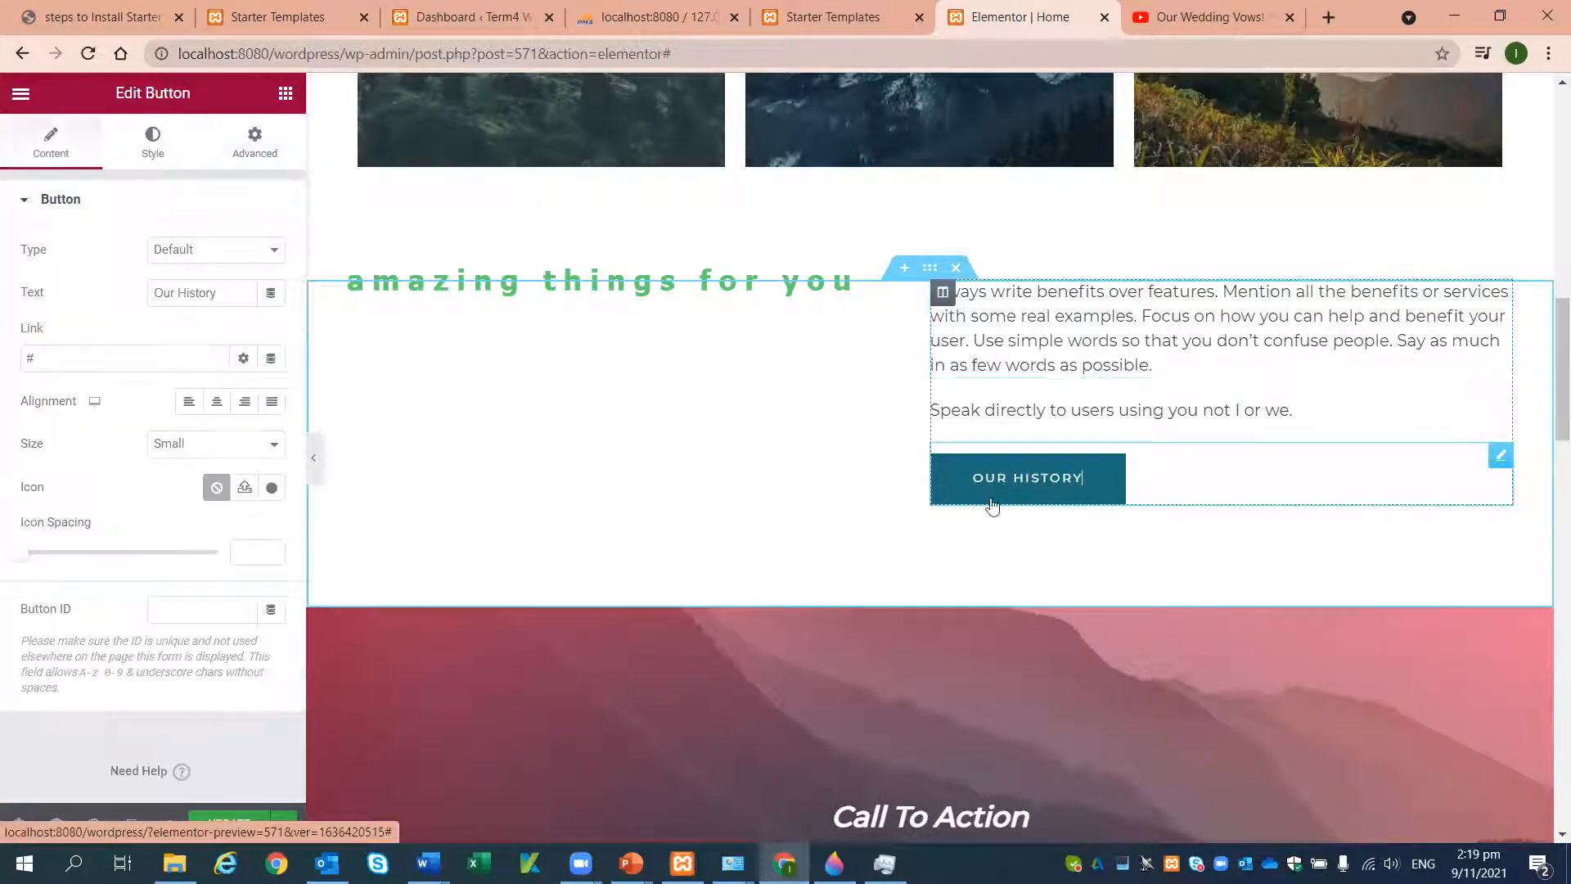
{"action": "left_click", "coordinate": [254, 153]}
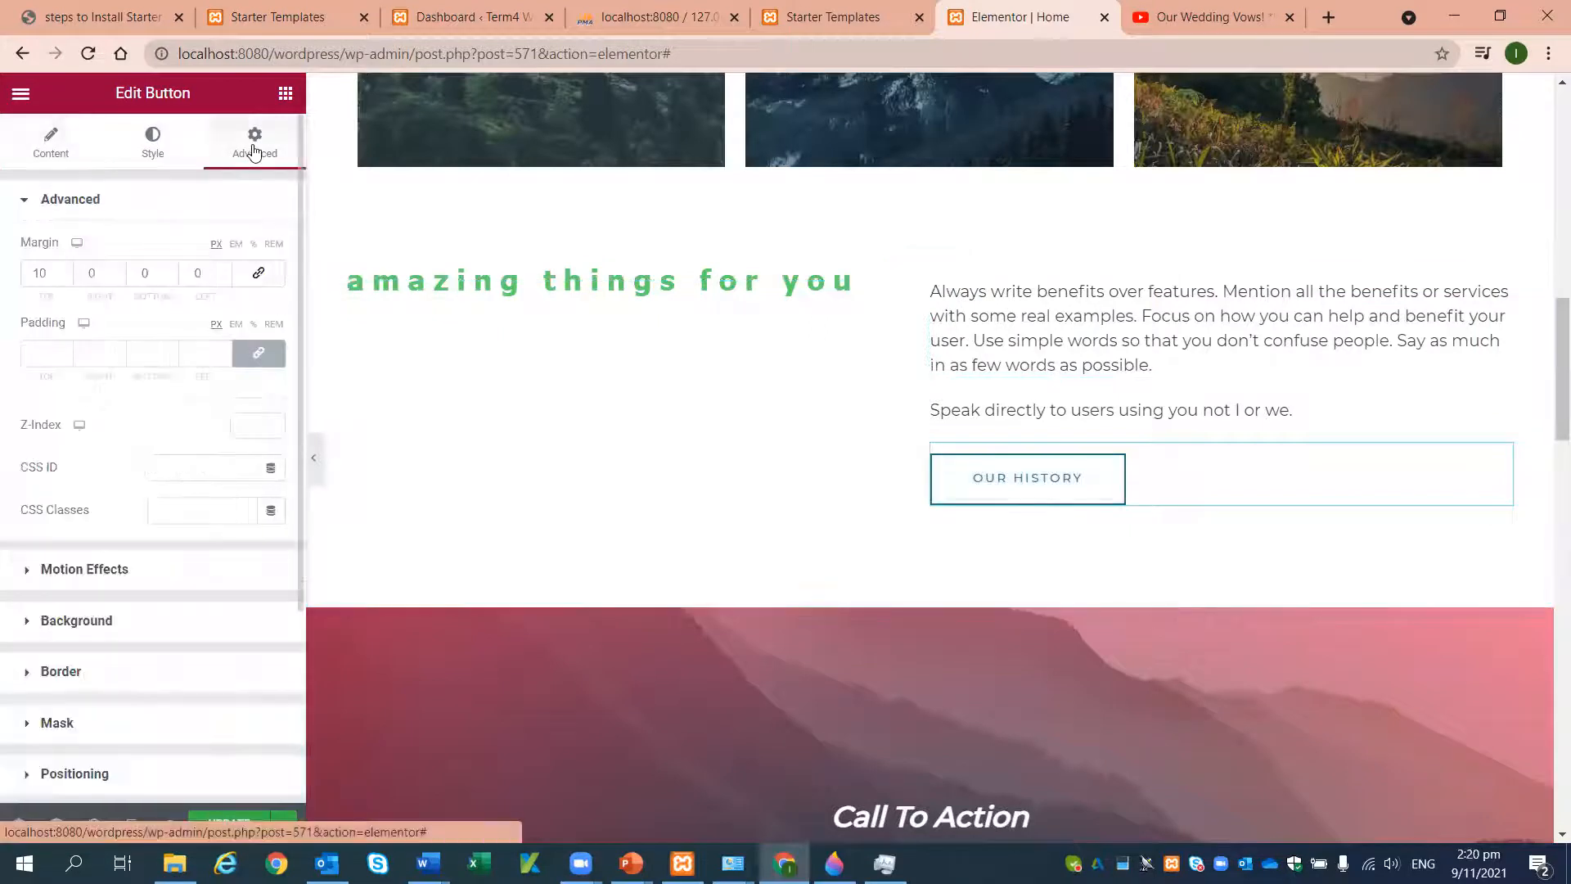
{"action": "left_click", "coordinate": [29, 573]}
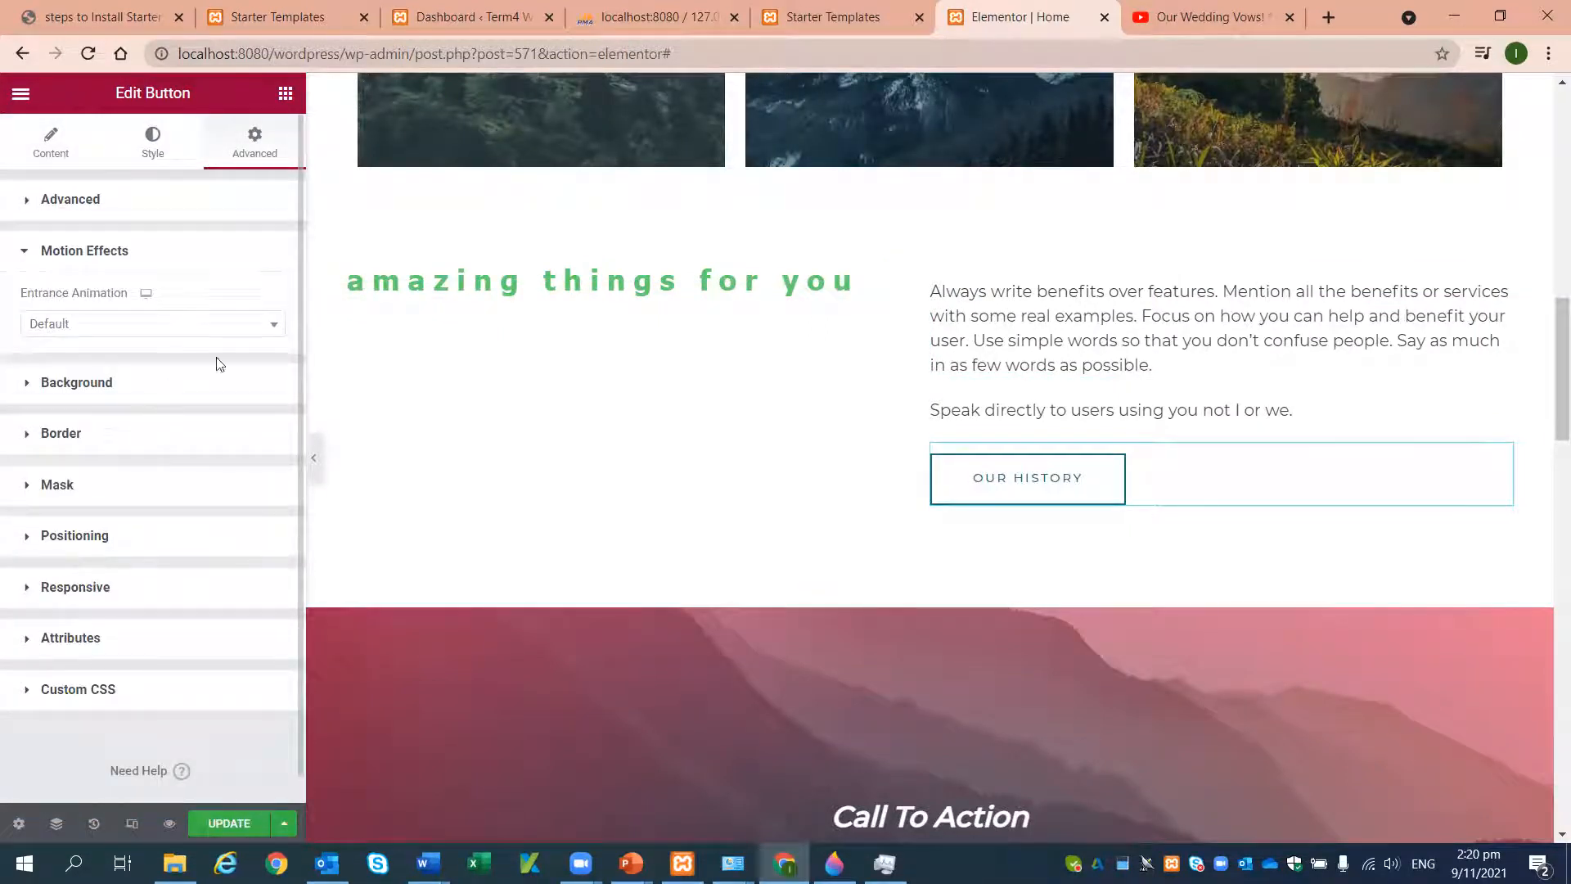
{"action": "left_click", "coordinate": [263, 324]}
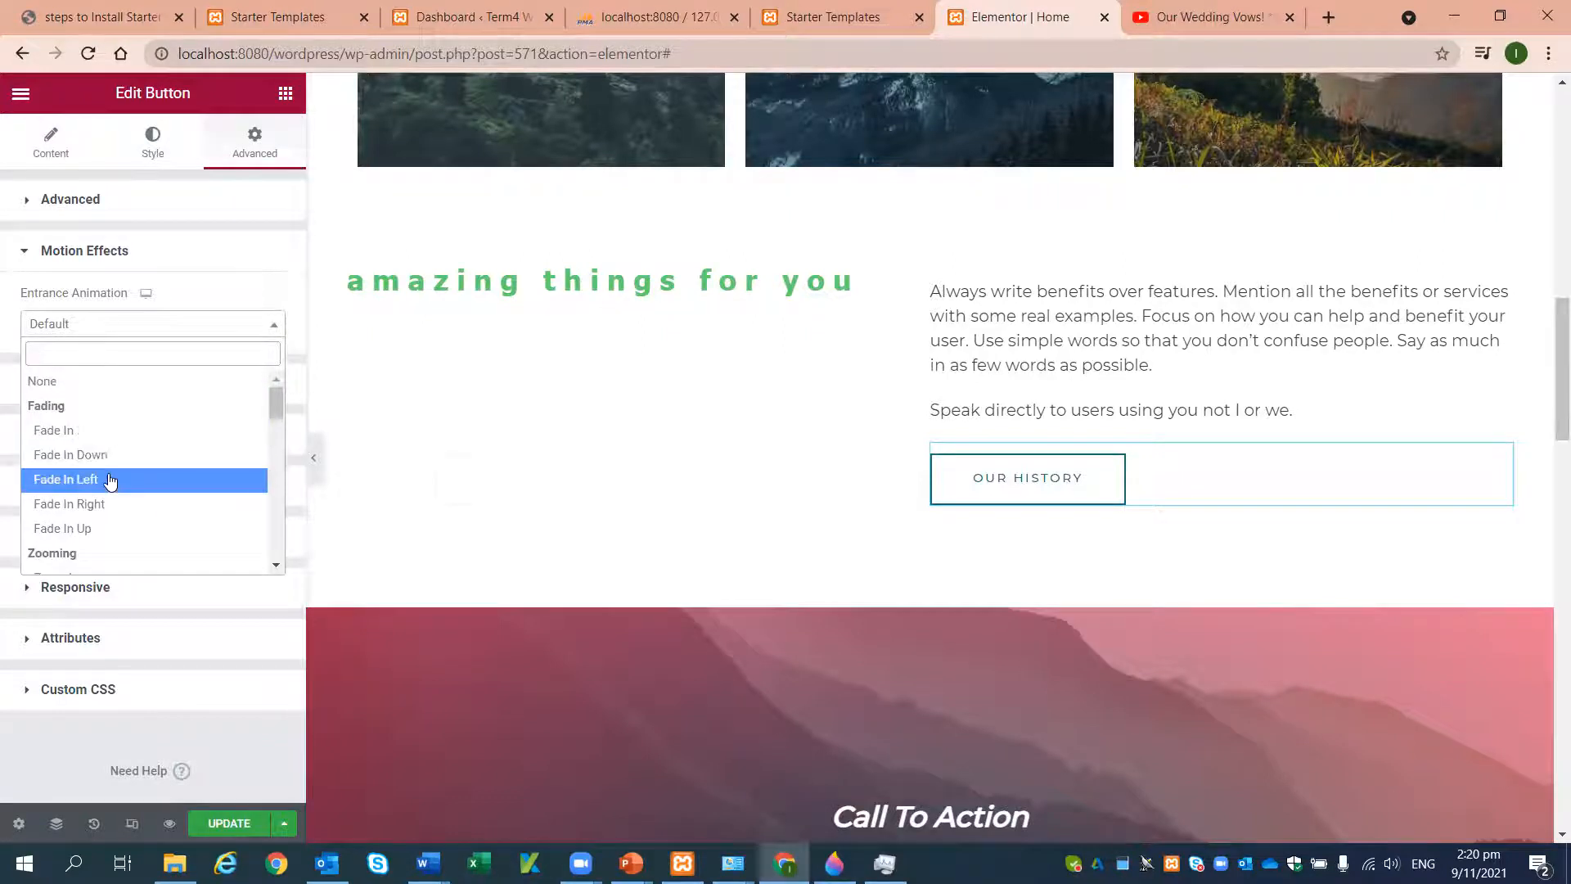
{"action": "left_click", "coordinate": [111, 482]}
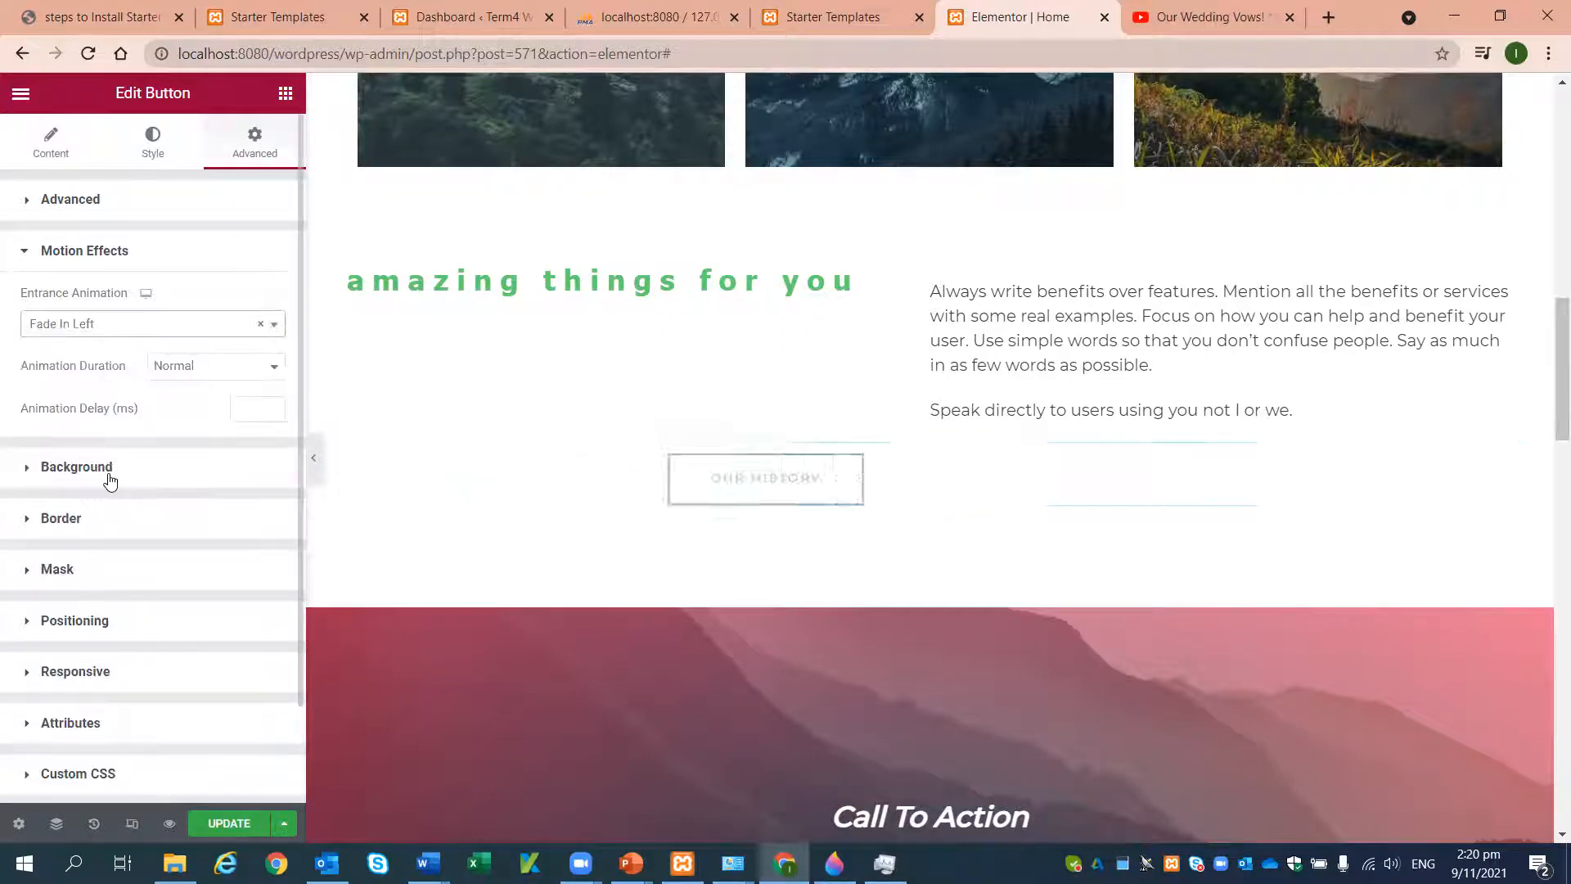
{"action": "left_click", "coordinate": [265, 328]}
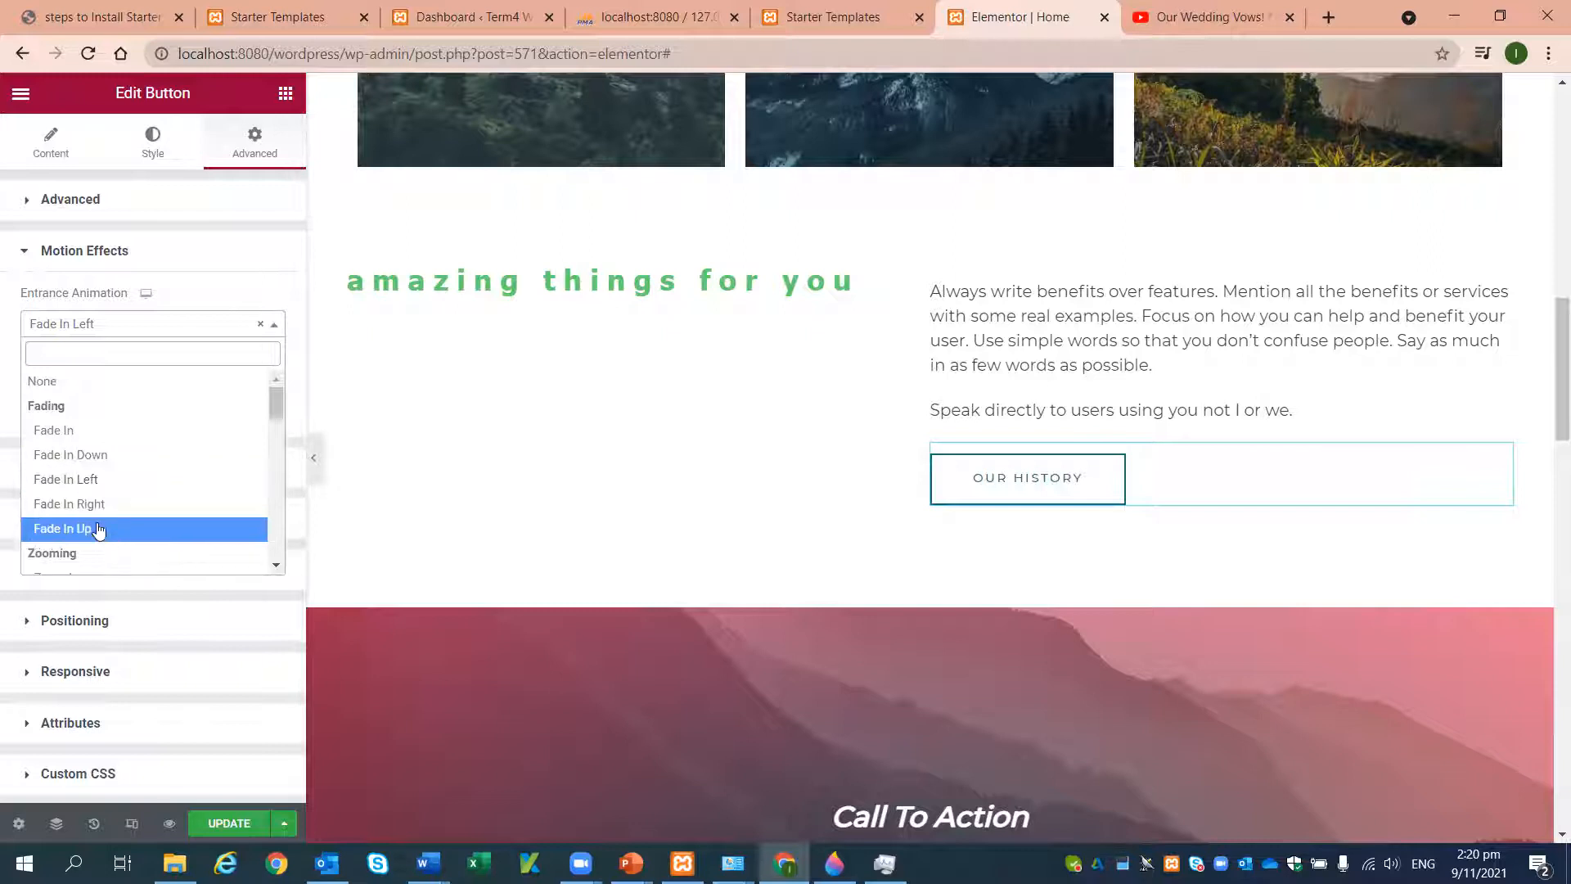
{"action": "left_click", "coordinate": [99, 530]}
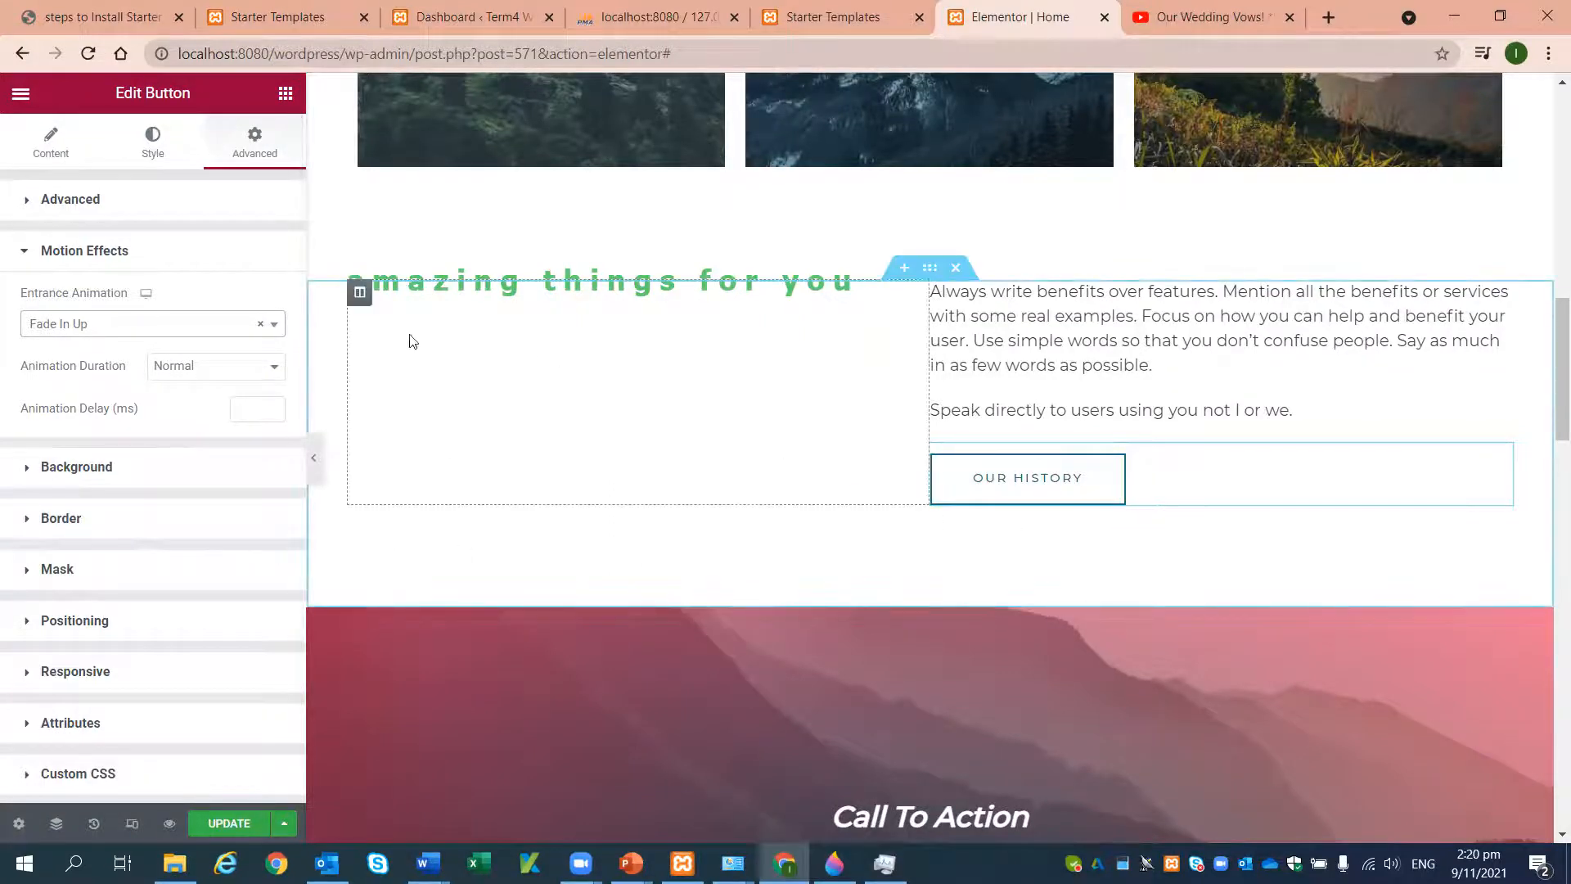
- Exit the Elementor editor without saving the changes and return to the WordPress Pages list
{"action": "left_click", "coordinate": [21, 95]}
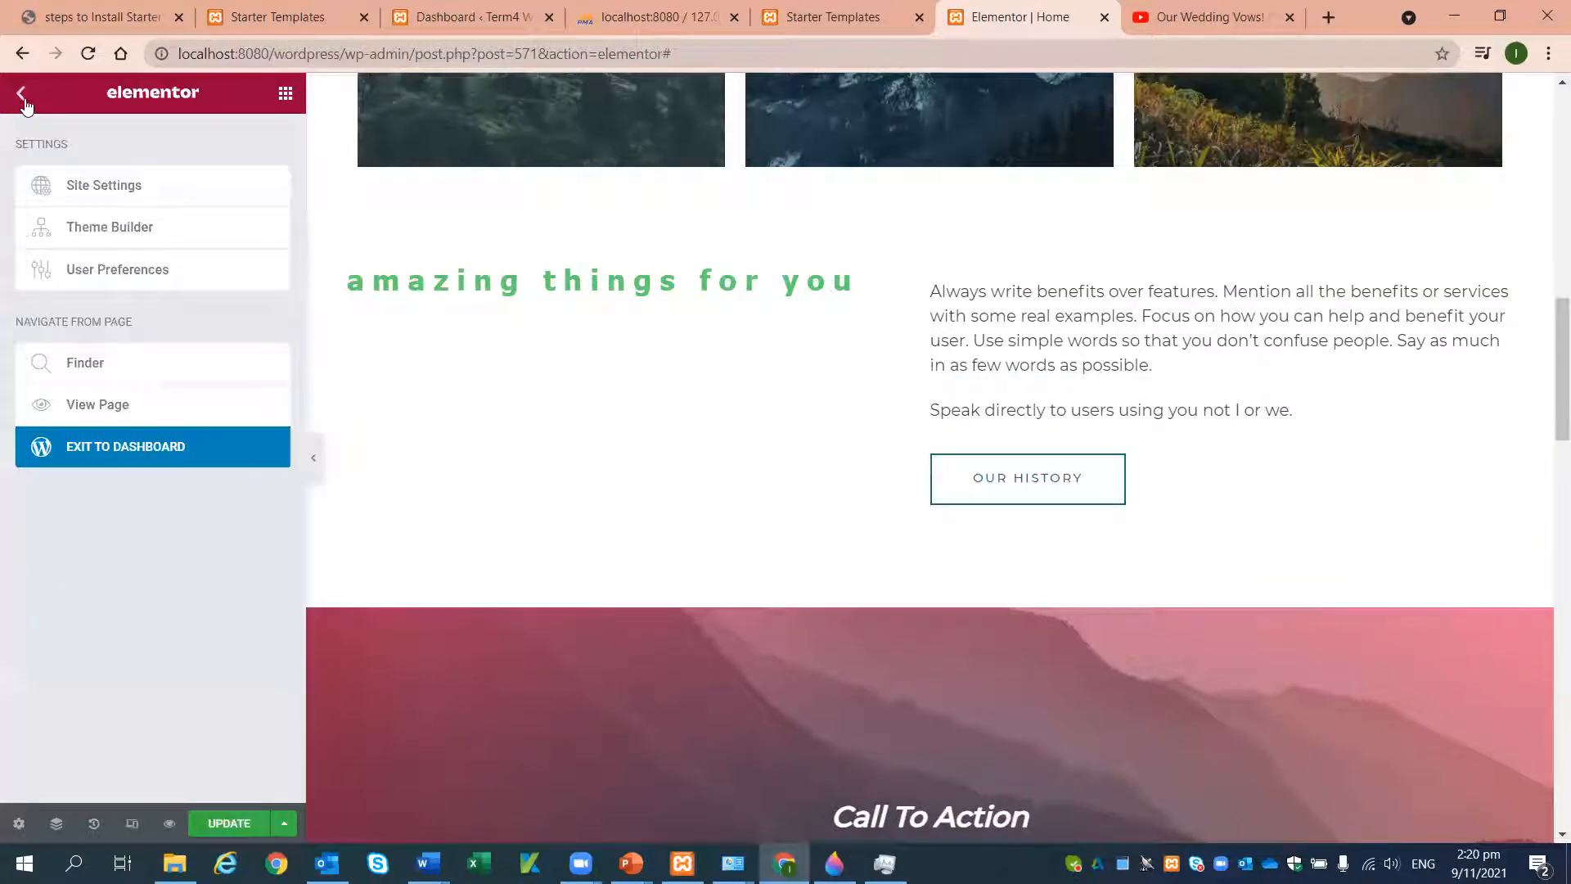
{"action": "left_click", "coordinate": [78, 446]}
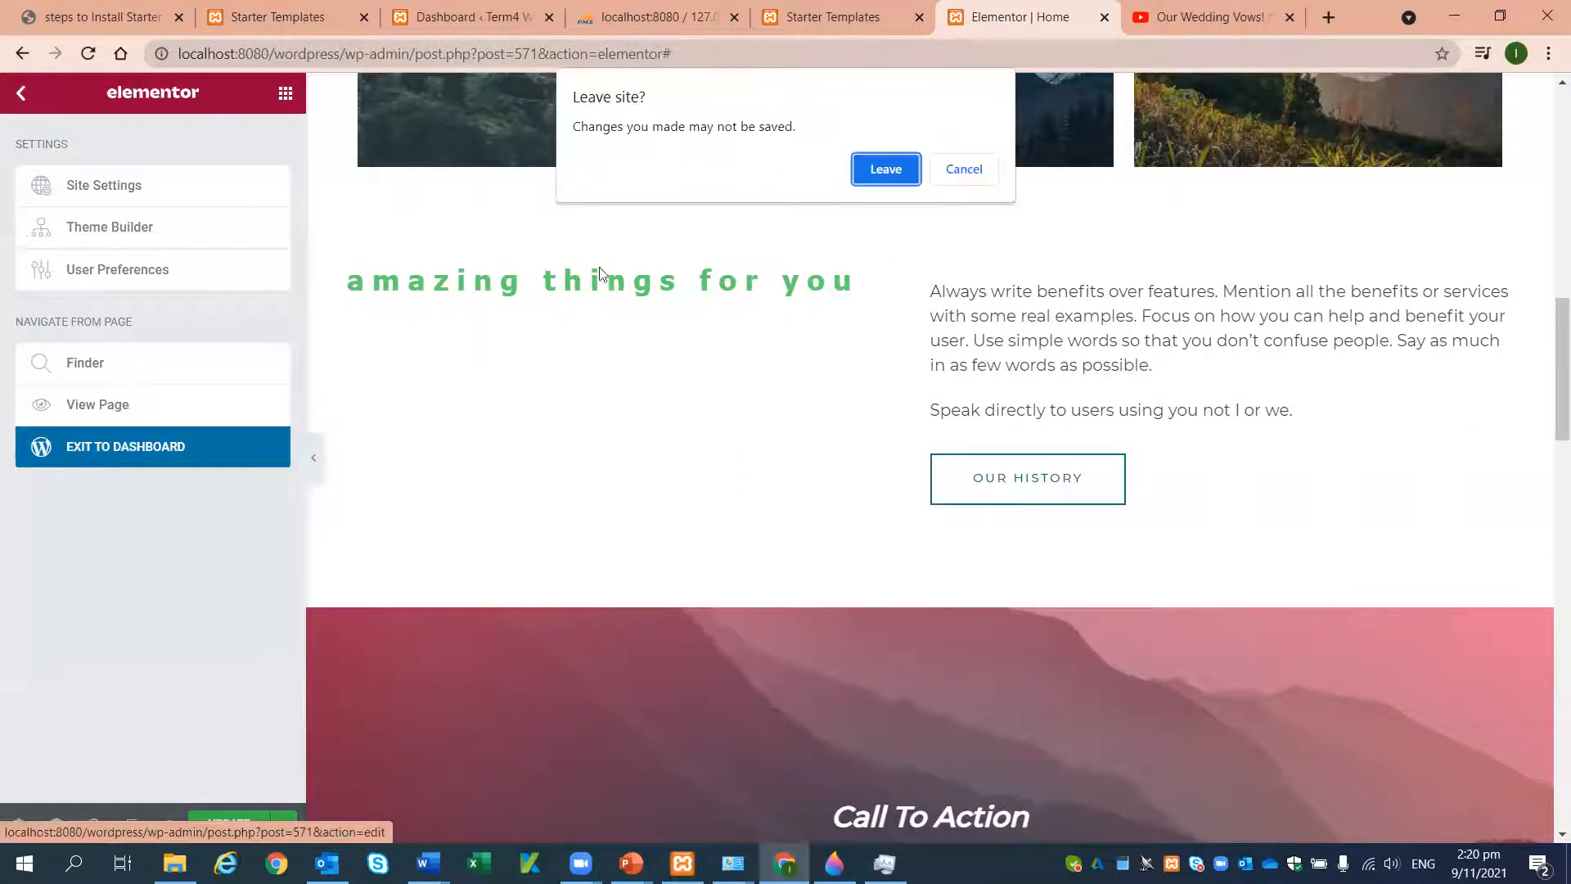
{"action": "left_click", "coordinate": [876, 171]}
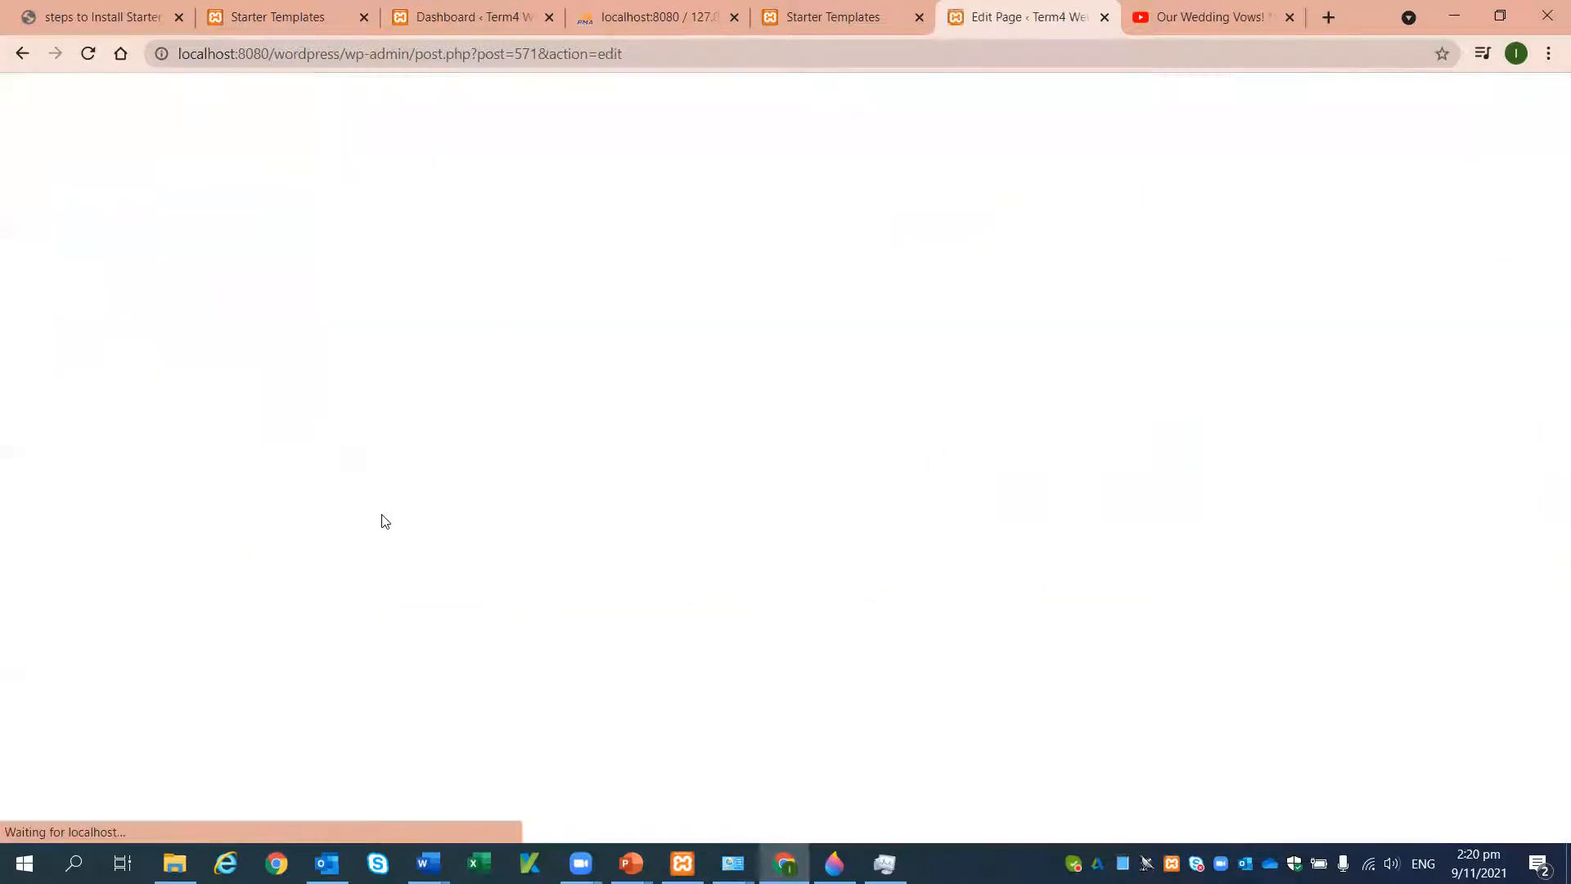
{"action": "left_click", "coordinate": [37, 102]}
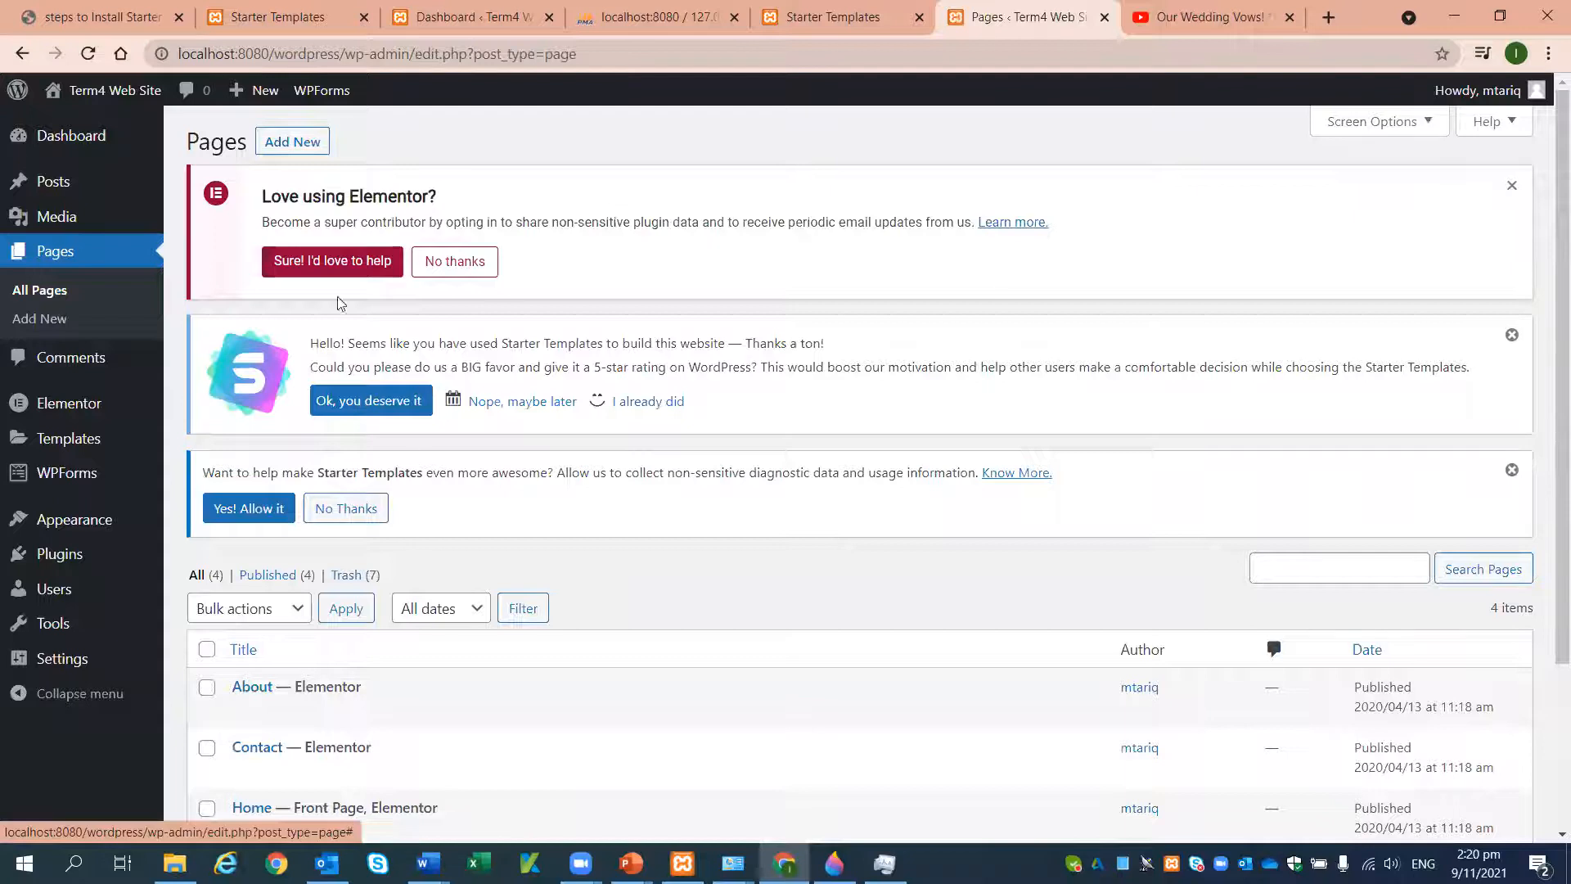
- Visit the live site and examine its home page from the hero video to the gallery and footer
{"action": "mouse_move", "coordinate": [131, 92]}
{"action": "left_click", "coordinate": [92, 124]}
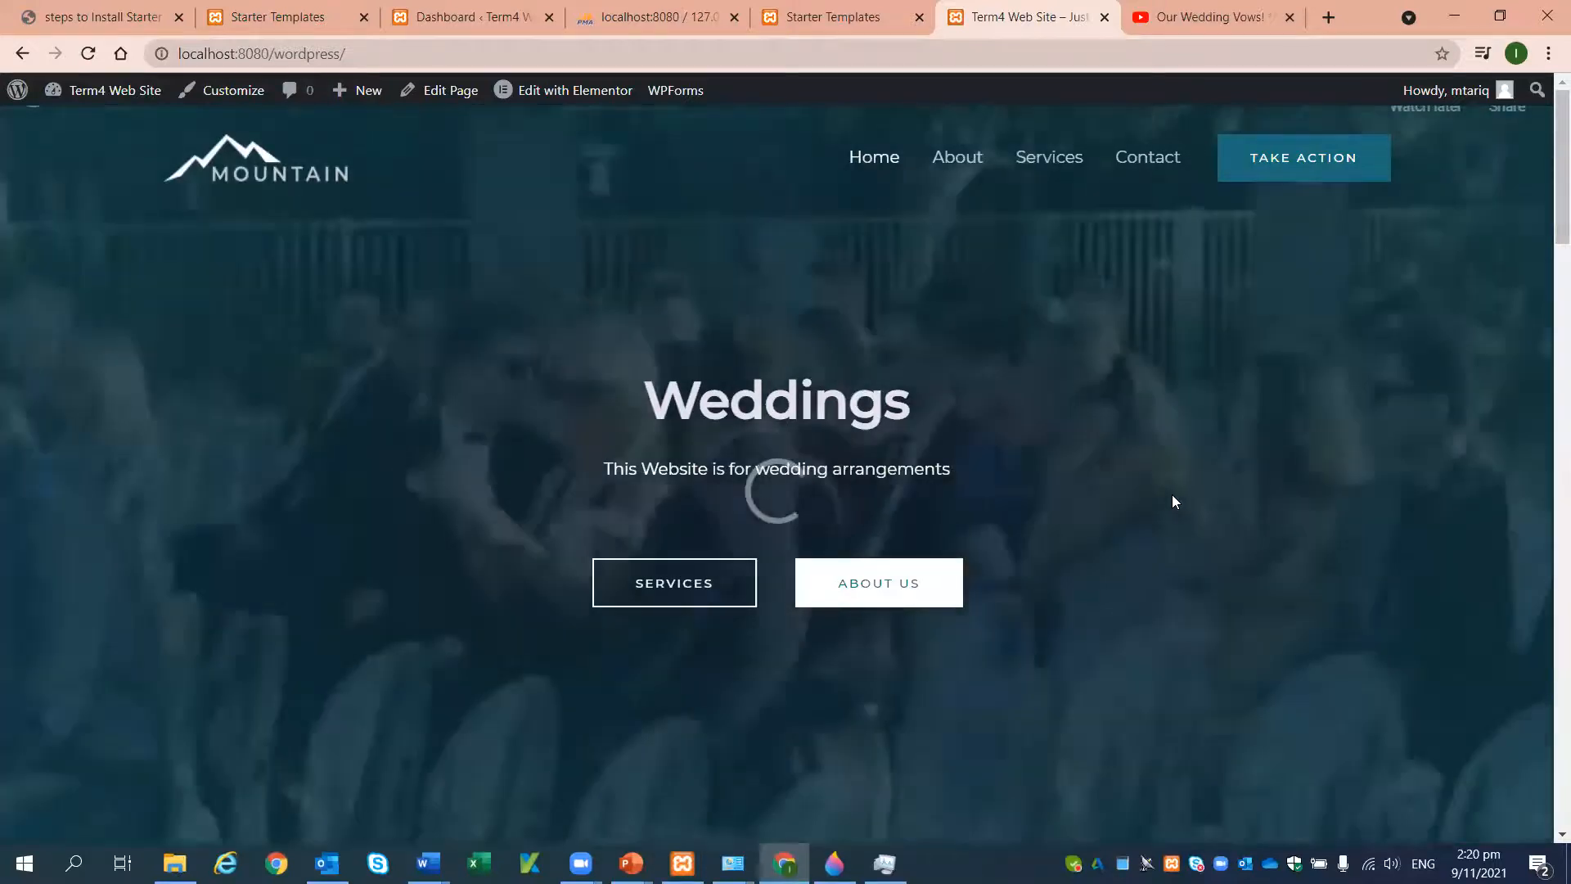
{"action": "scroll", "coordinate": [1173, 498], "scroll_direction": "down", "scroll_amount": 5}
{"action": "scroll", "coordinate": [1172, 496], "scroll_direction": "down", "scroll_amount": 10}
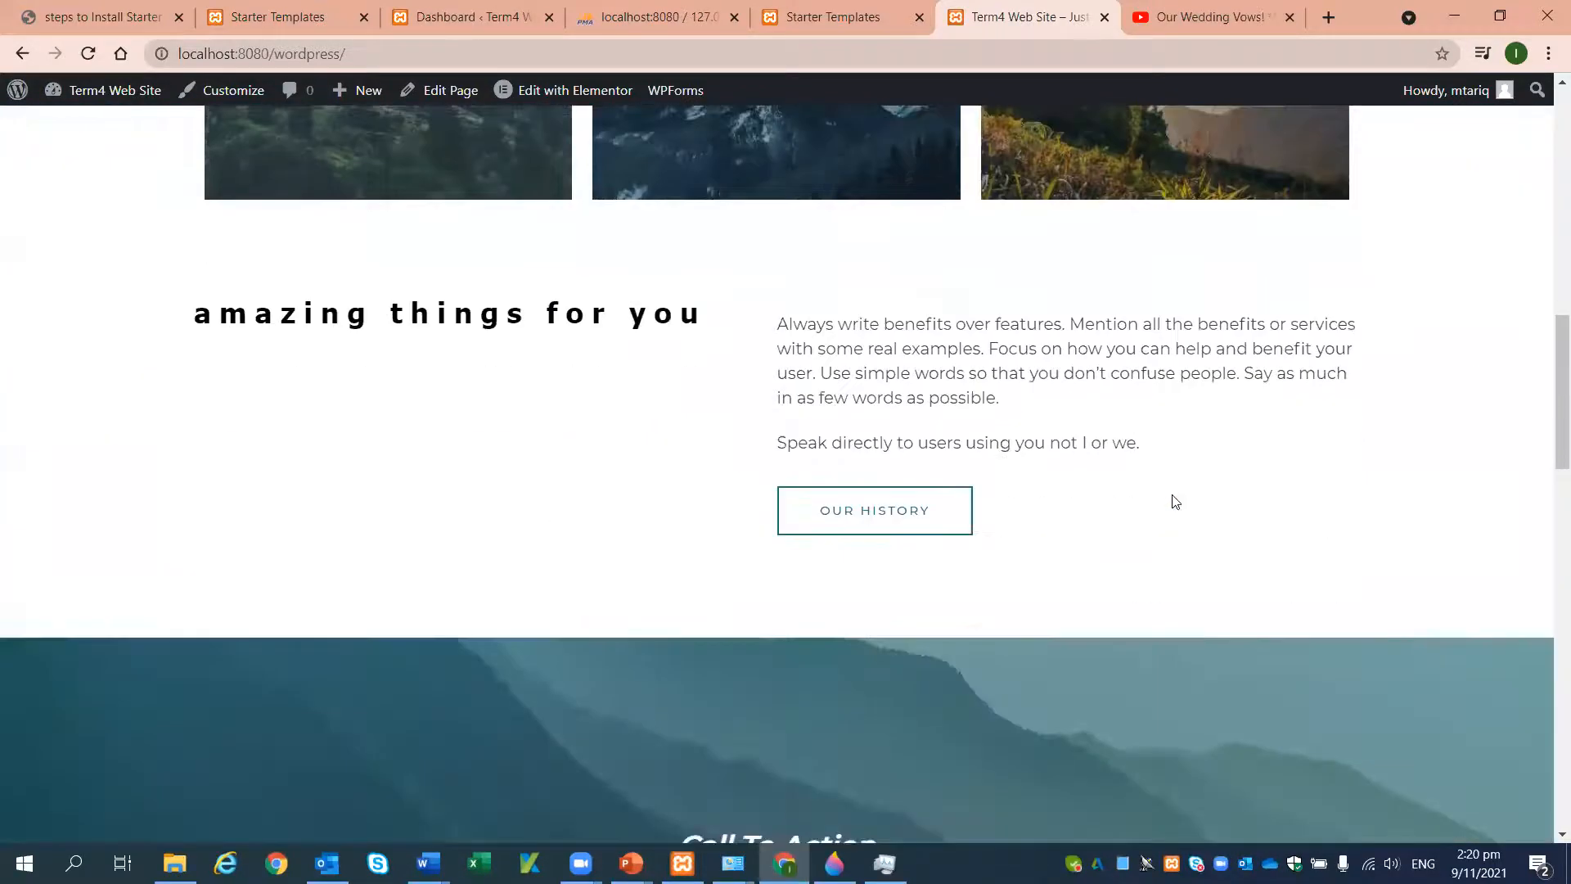
{"action": "scroll", "coordinate": [1172, 495], "scroll_direction": "up", "scroll_amount": 3}
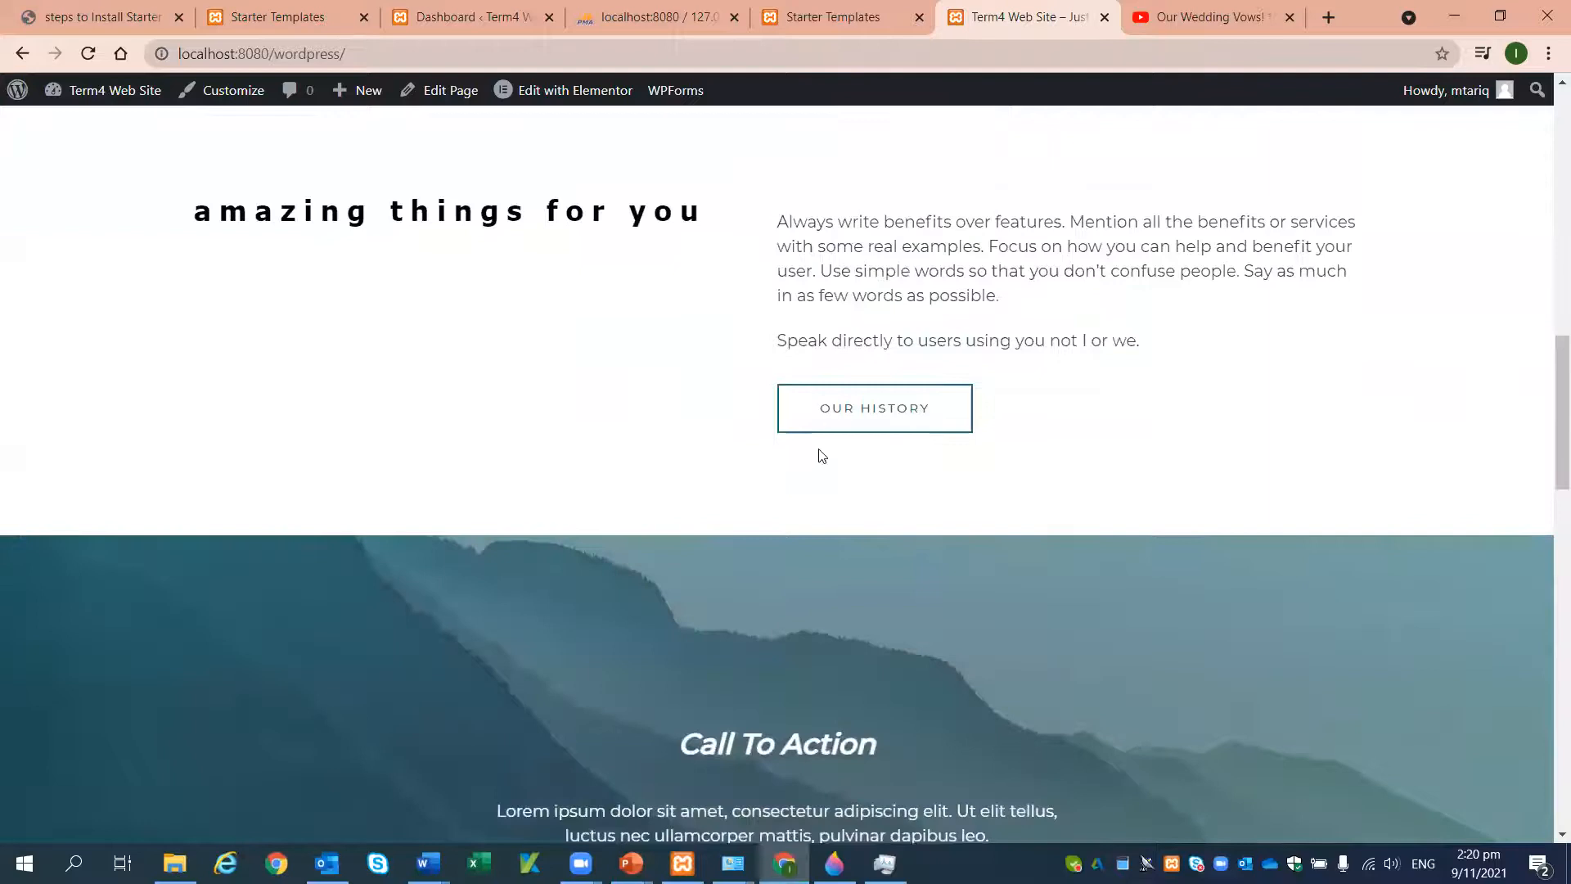
{"action": "scroll", "coordinate": [1039, 459], "scroll_direction": "down", "scroll_amount": 15}
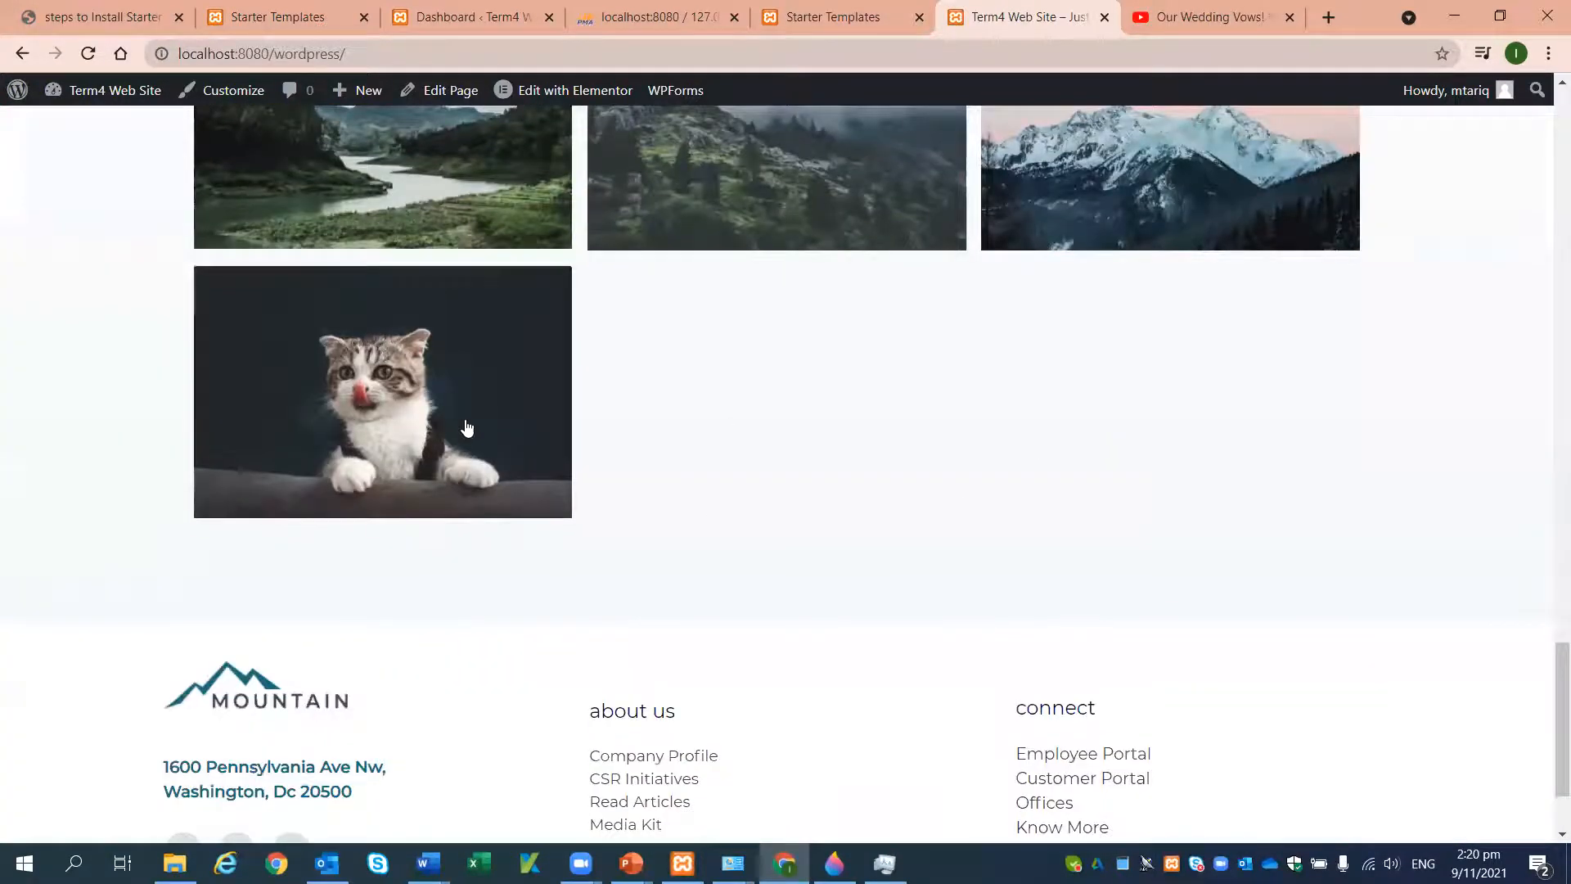
{"action": "scroll", "coordinate": [918, 553], "scroll_direction": "up", "scroll_amount": 10}
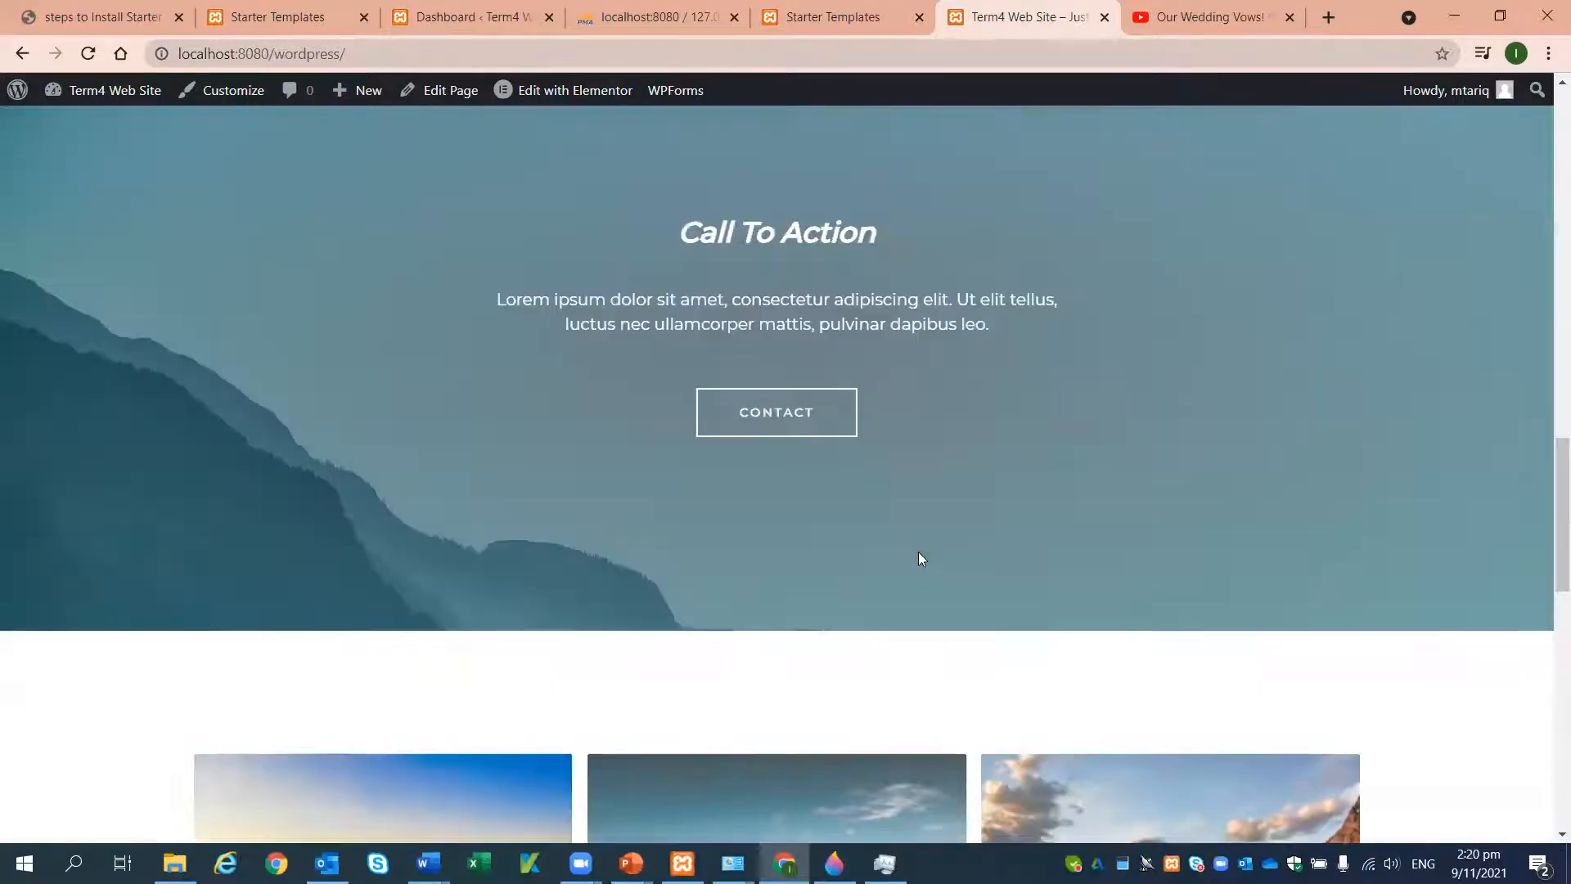
{"action": "scroll", "coordinate": [918, 551], "scroll_direction": "up", "scroll_amount": 10}
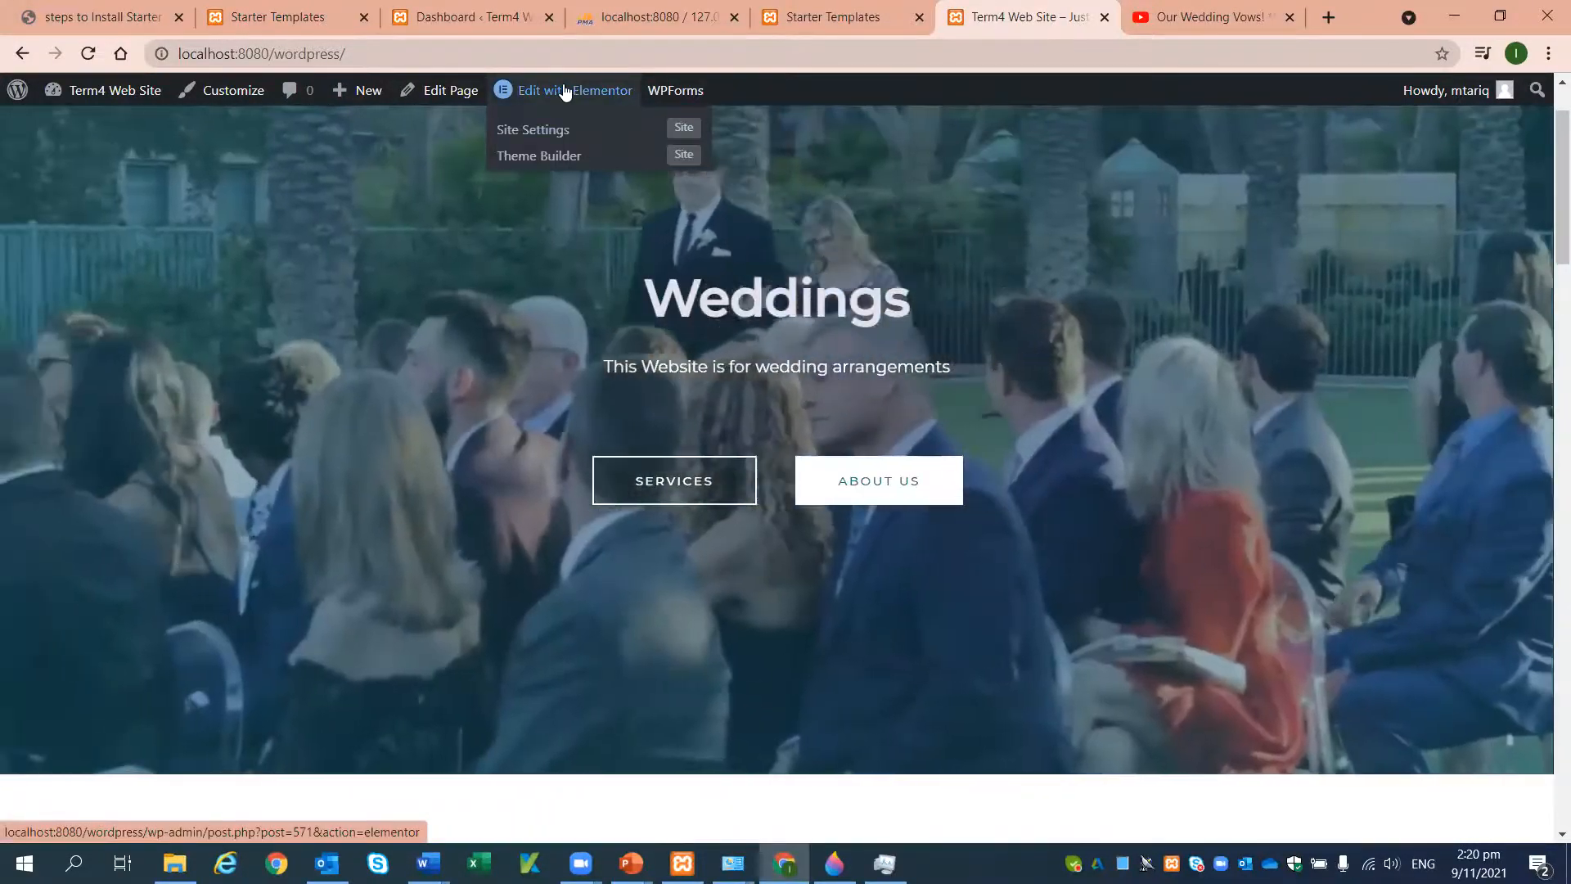
- Reopen the home page for editing with Elementor and go to the services section below the hero
{"action": "left_click", "coordinate": [564, 90]}
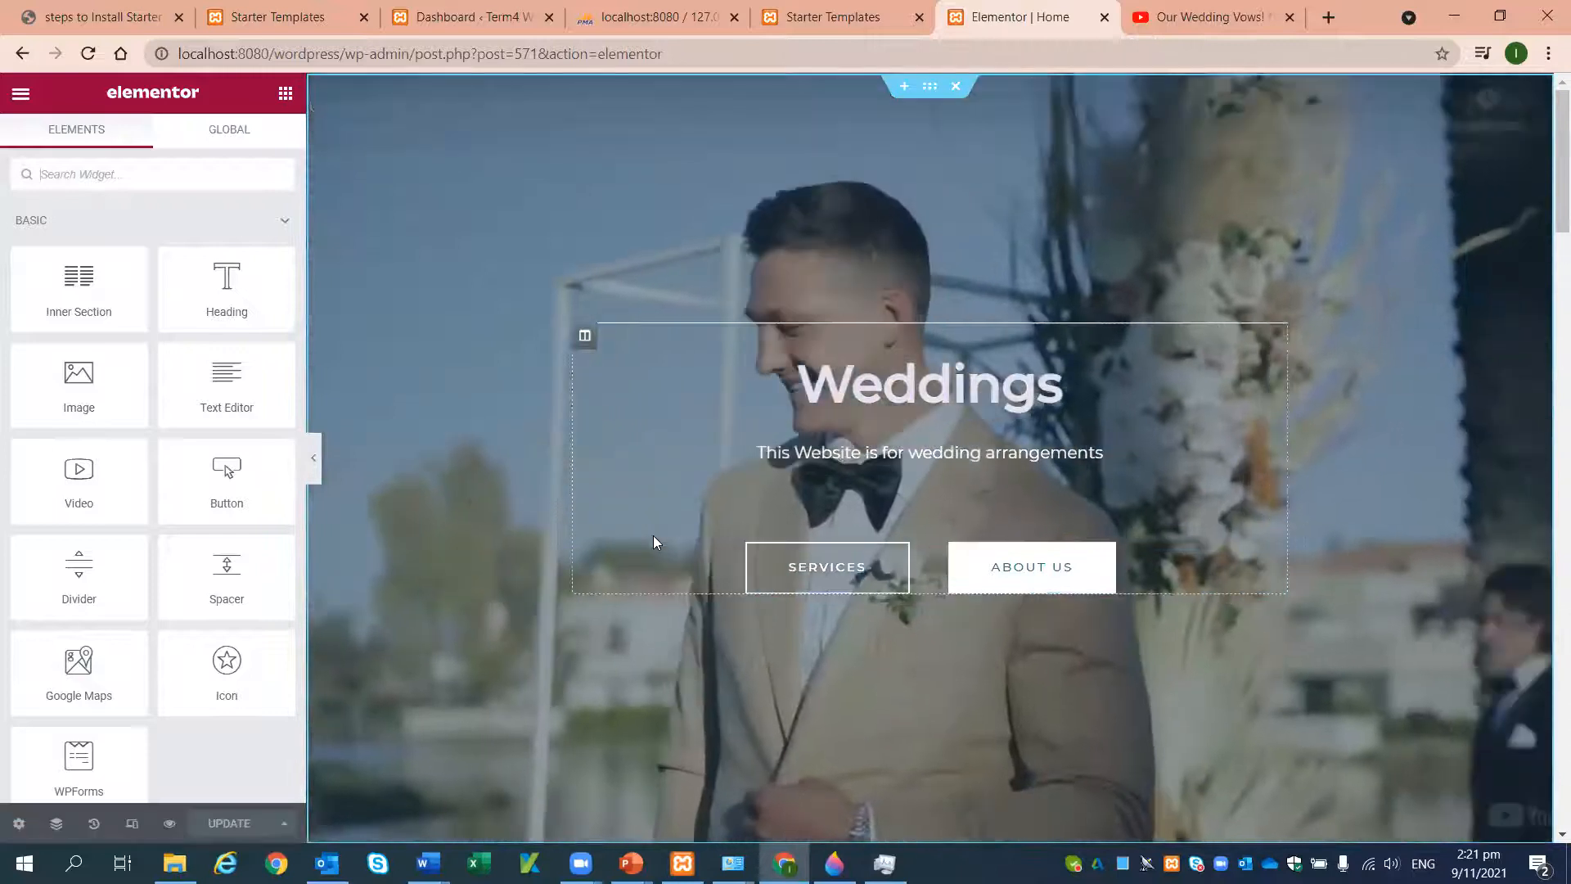
{"action": "scroll", "coordinate": [653, 535], "scroll_direction": "down", "scroll_amount": 3}
{"action": "scroll", "coordinate": [653, 537], "scroll_direction": "down", "scroll_amount": 2}
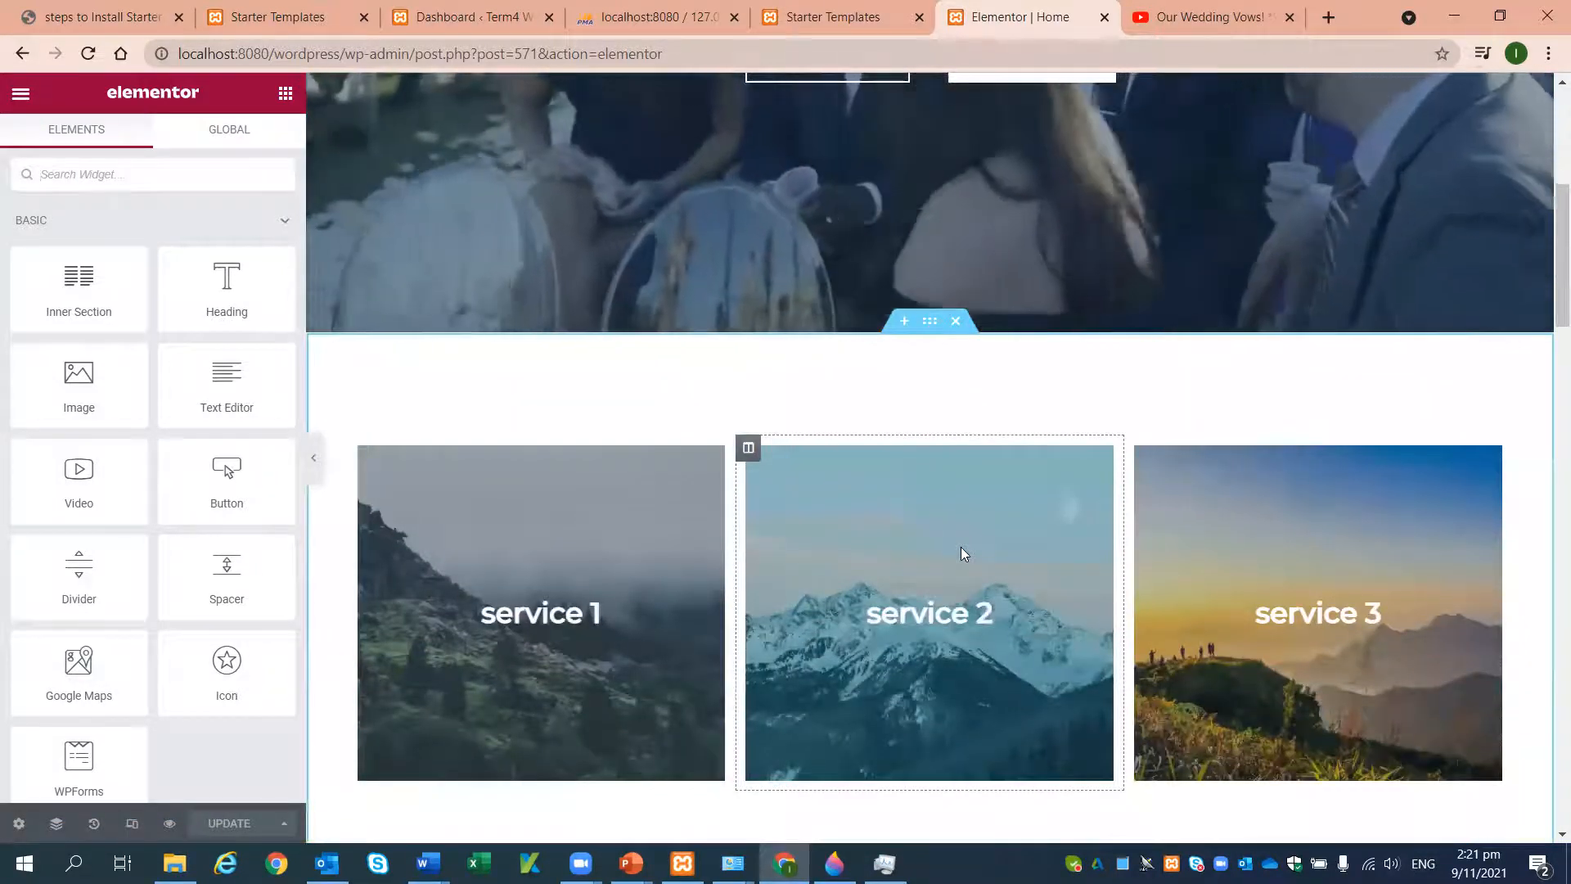
{"action": "scroll", "coordinate": [961, 547], "scroll_direction": "down", "scroll_amount": 2}
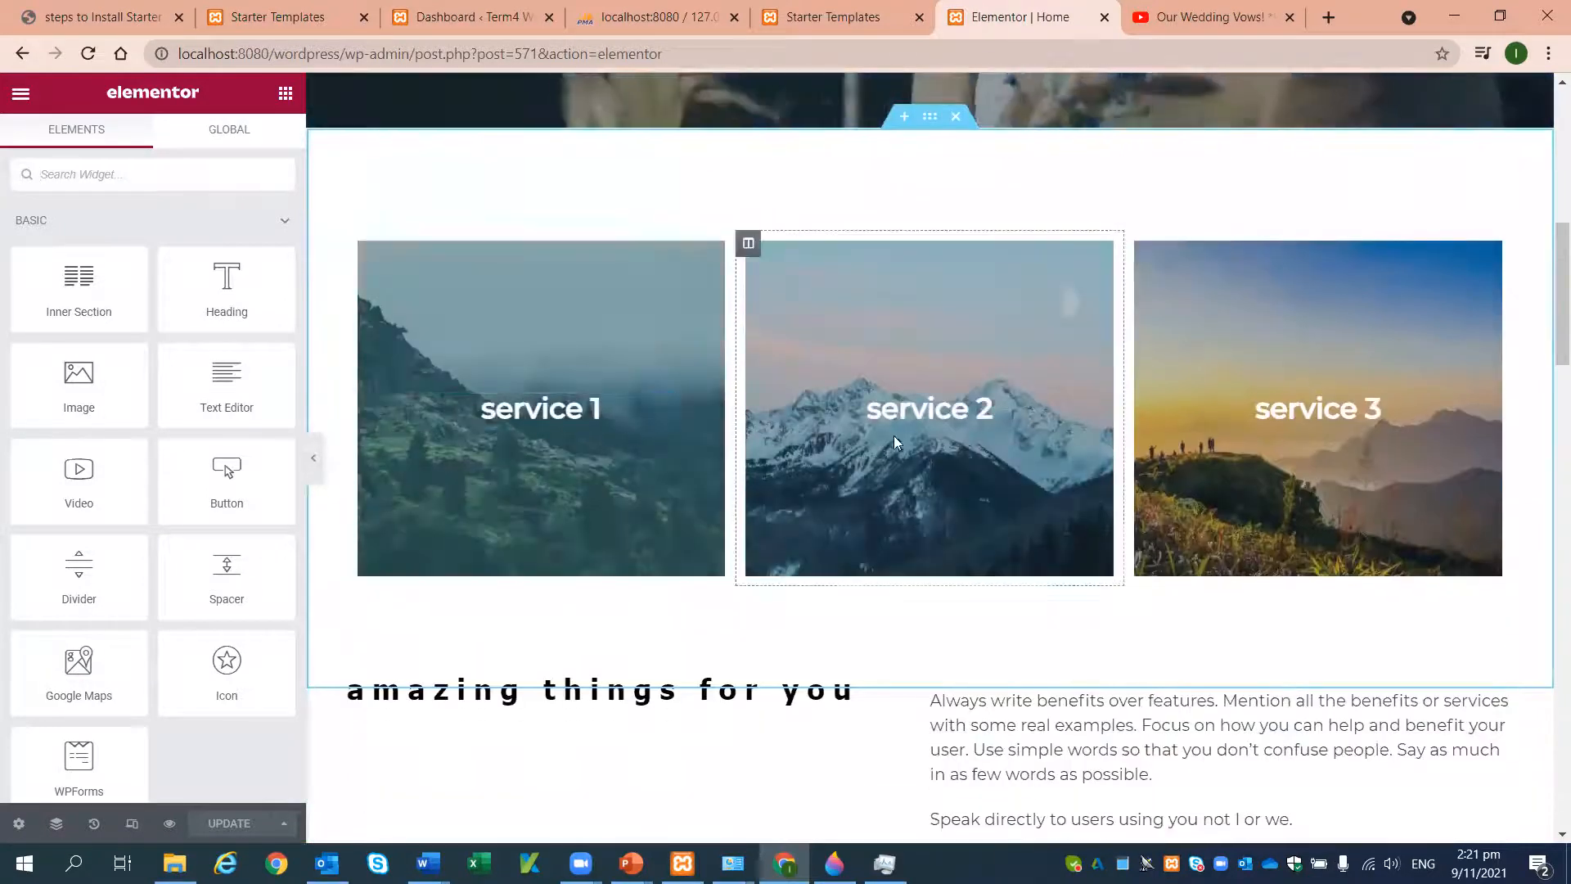
{"action": "scroll", "coordinate": [597, 666], "scroll_direction": "down", "scroll_amount": 1}
{"action": "scroll", "coordinate": [597, 666], "scroll_direction": "up", "scroll_amount": 3}
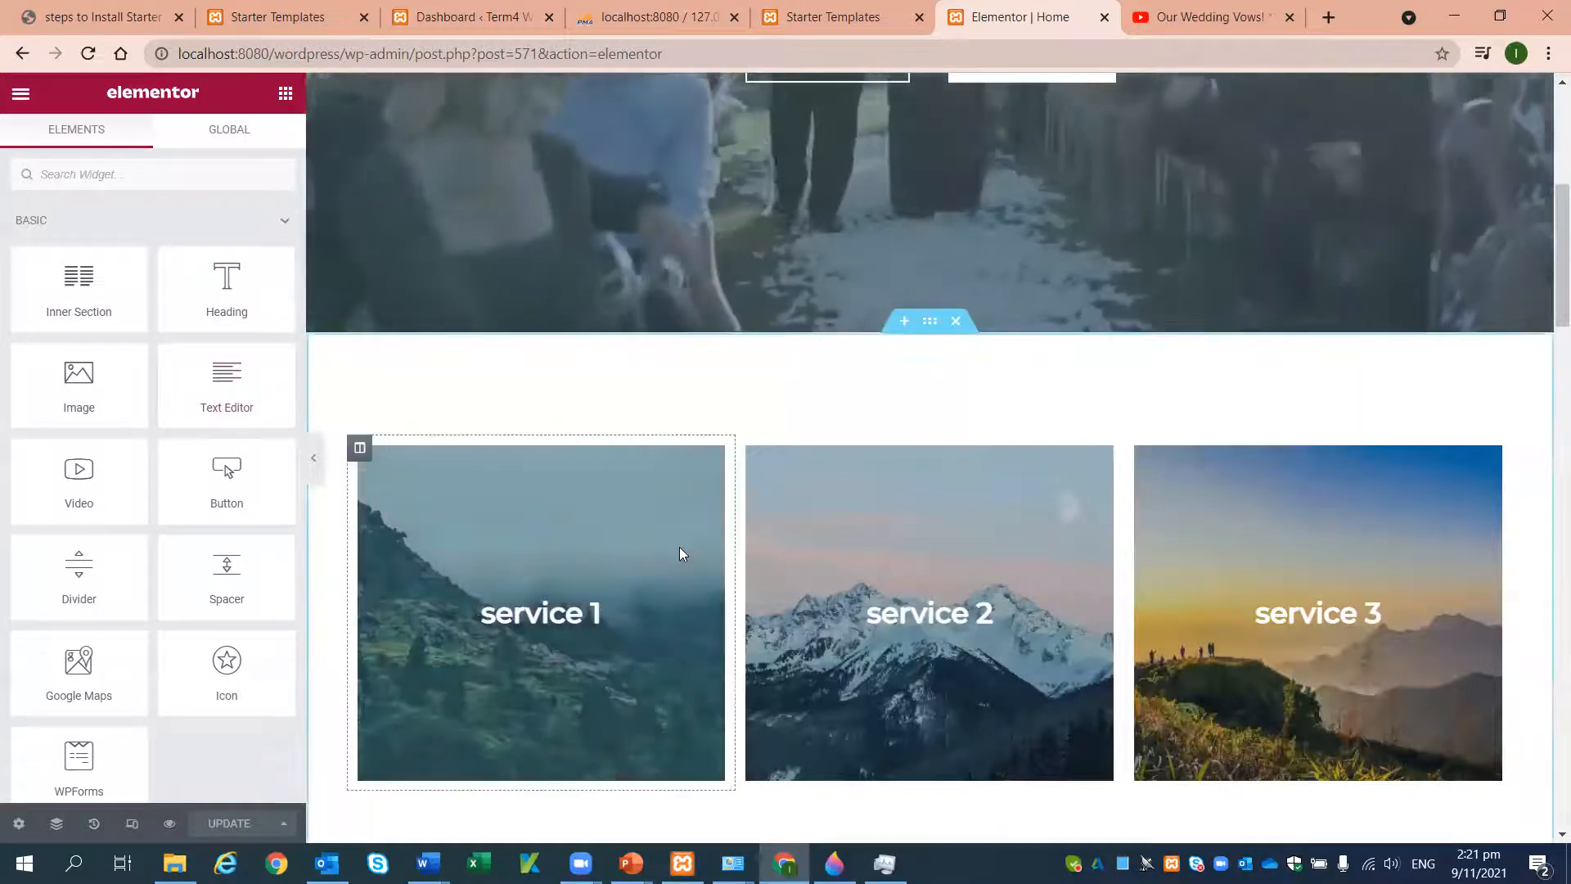
- Add a new single-column section between the hero video and the services section
{"action": "left_click", "coordinate": [21, 95]}
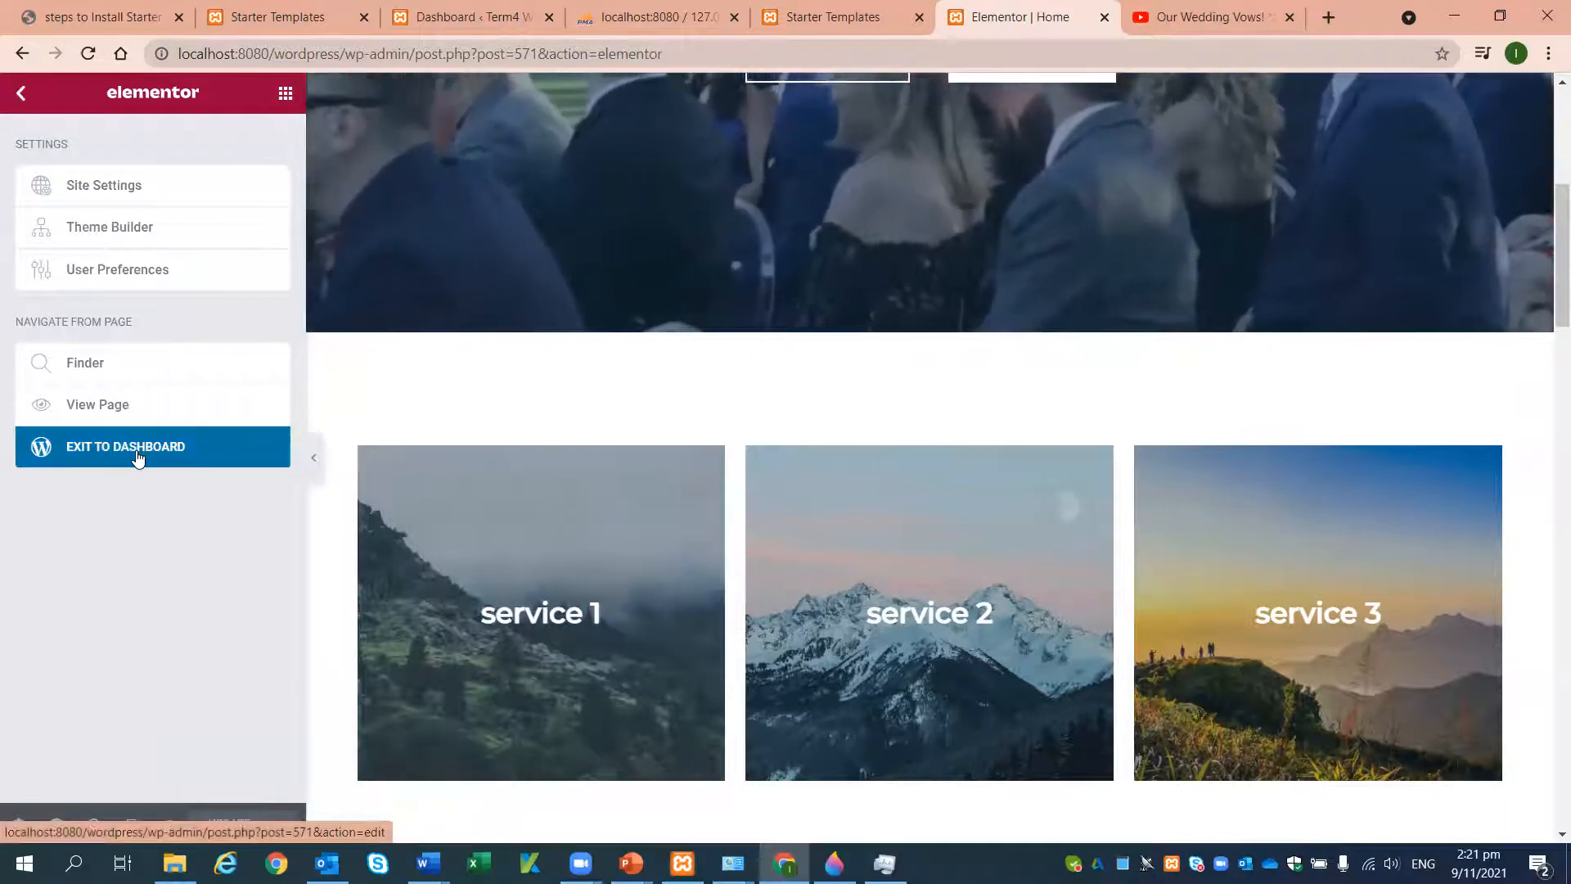
{"action": "left_click", "coordinate": [287, 95]}
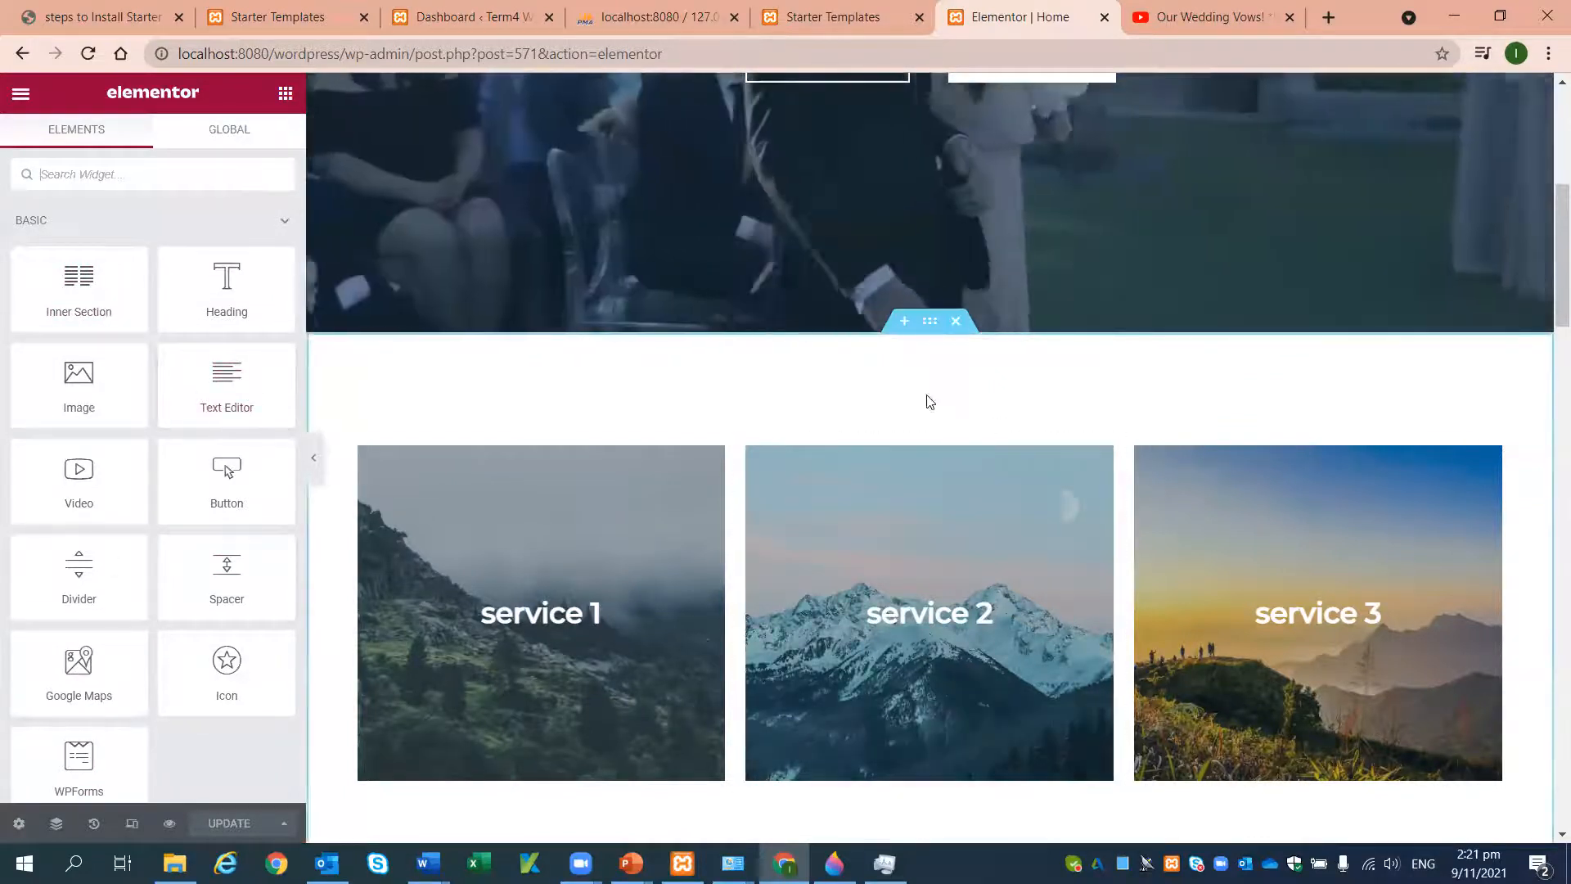
{"action": "left_click", "coordinate": [907, 324]}
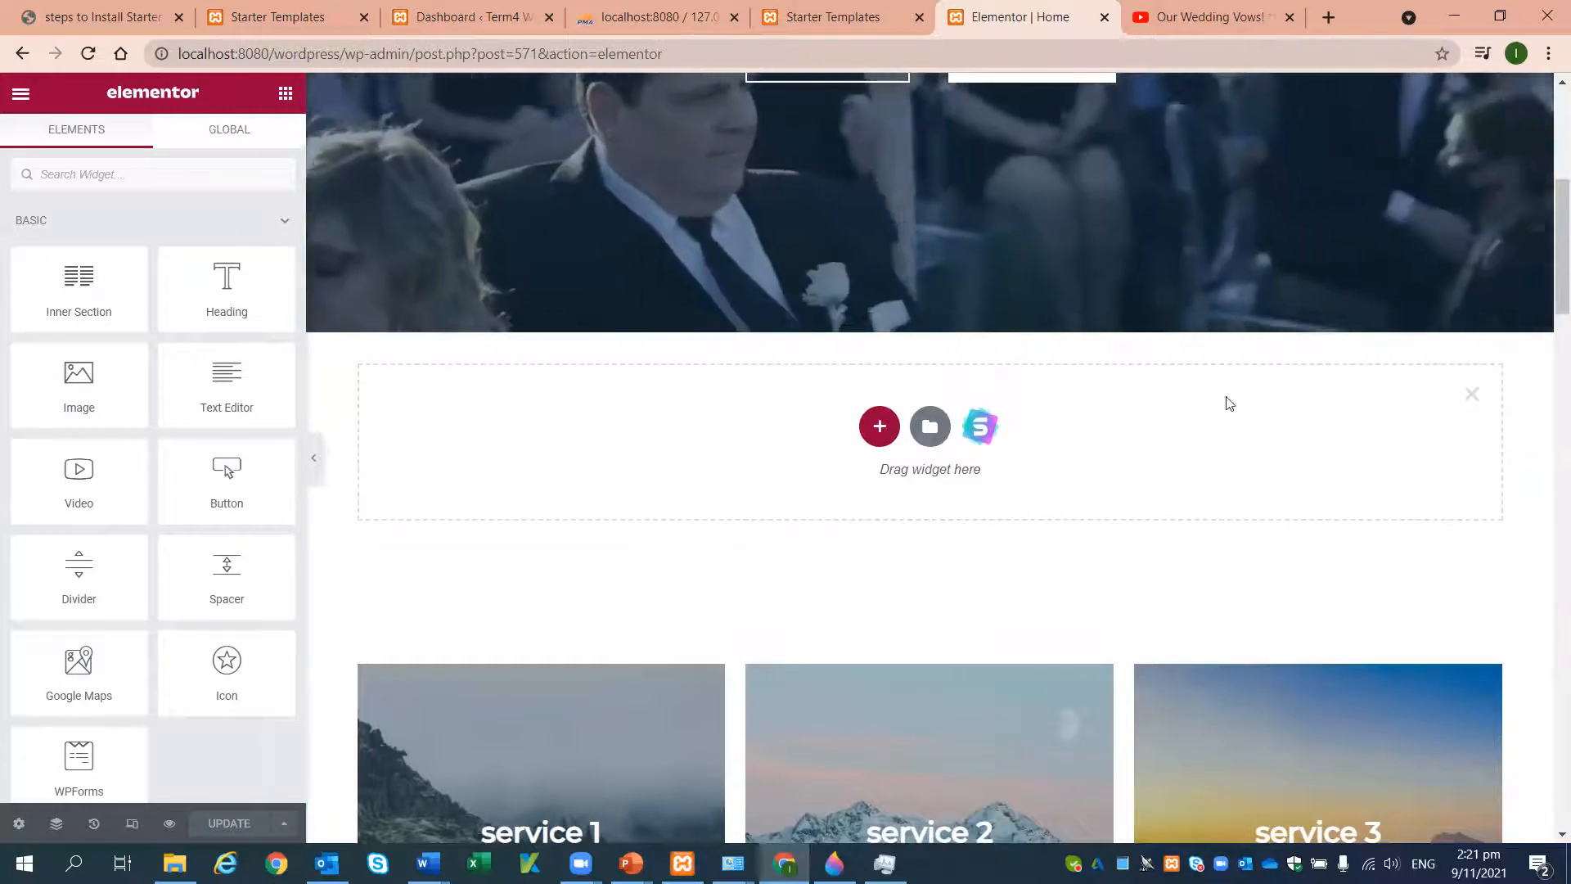
{"action": "left_click", "coordinate": [880, 427]}
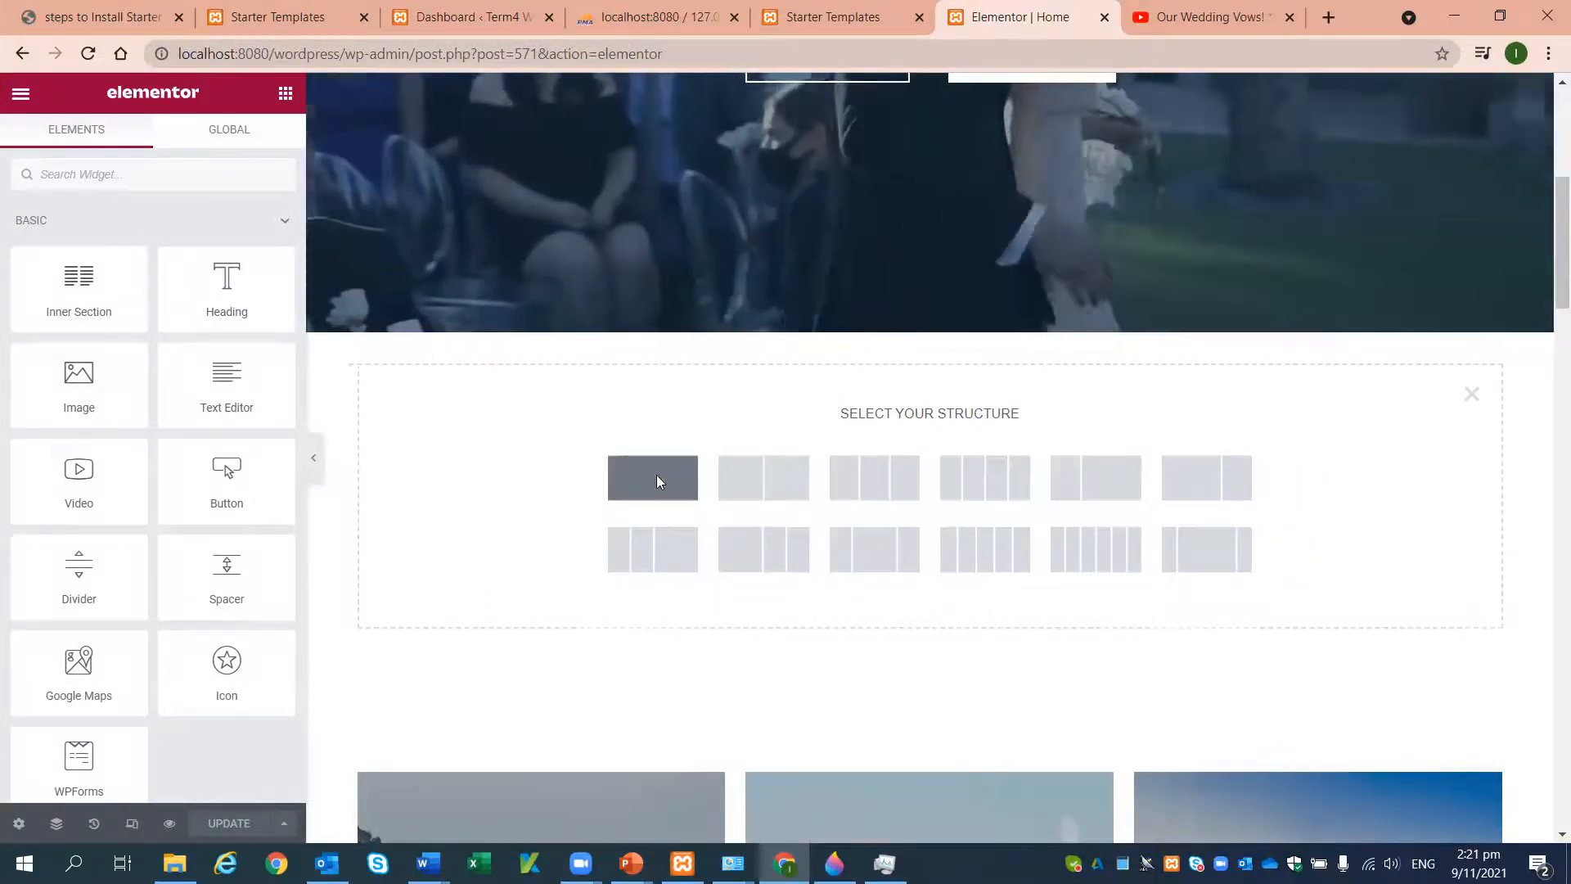
{"action": "left_click", "coordinate": [658, 477]}
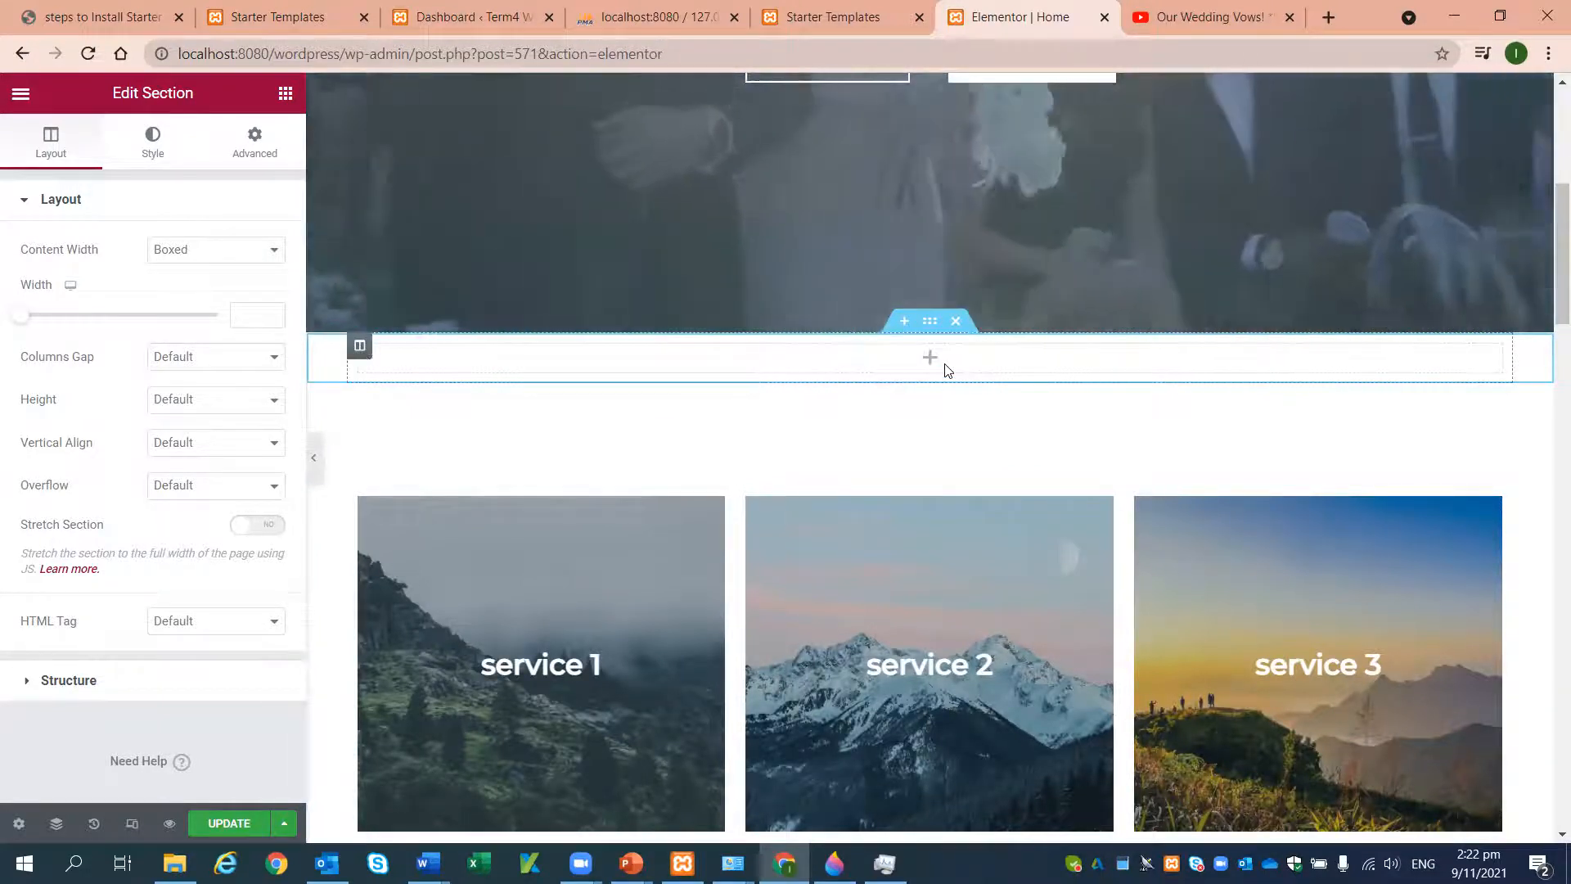
- Add a Heading widget to the empty section between the hero video and the services section
{"action": "left_click", "coordinate": [752, 370]}
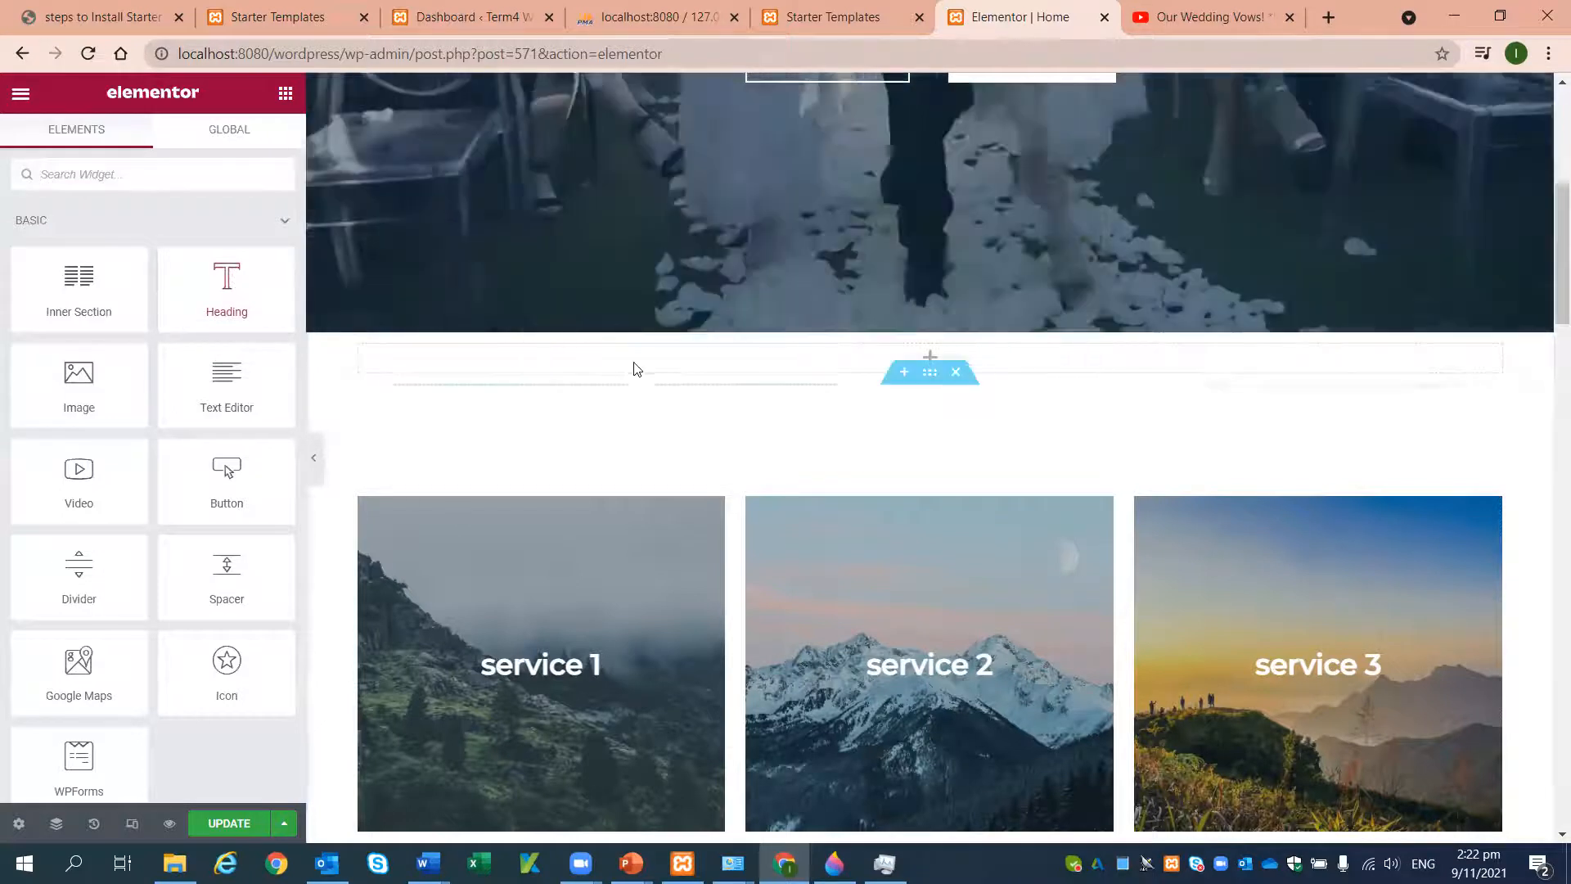
{"action": "left_click_drag", "start_coordinate": [226, 278], "coordinate": [633, 364]}
{"action": "left_click_drag", "start_coordinate": [685, 456], "coordinate": [694, 430]}
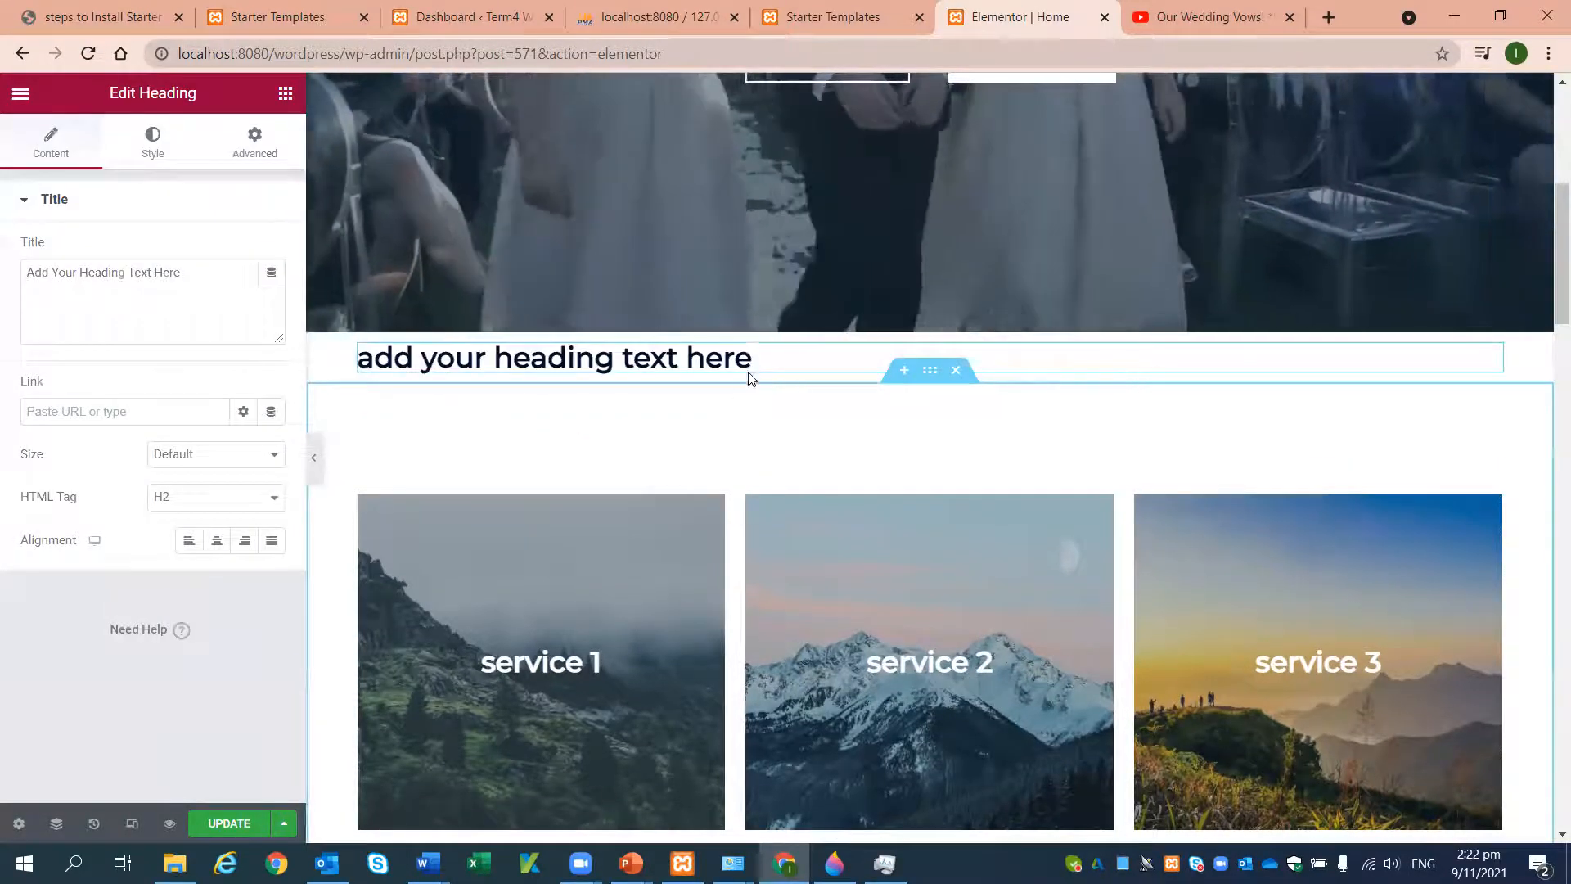
{"action": "left_click_drag", "start_coordinate": [778, 361], "coordinate": [358, 358]}
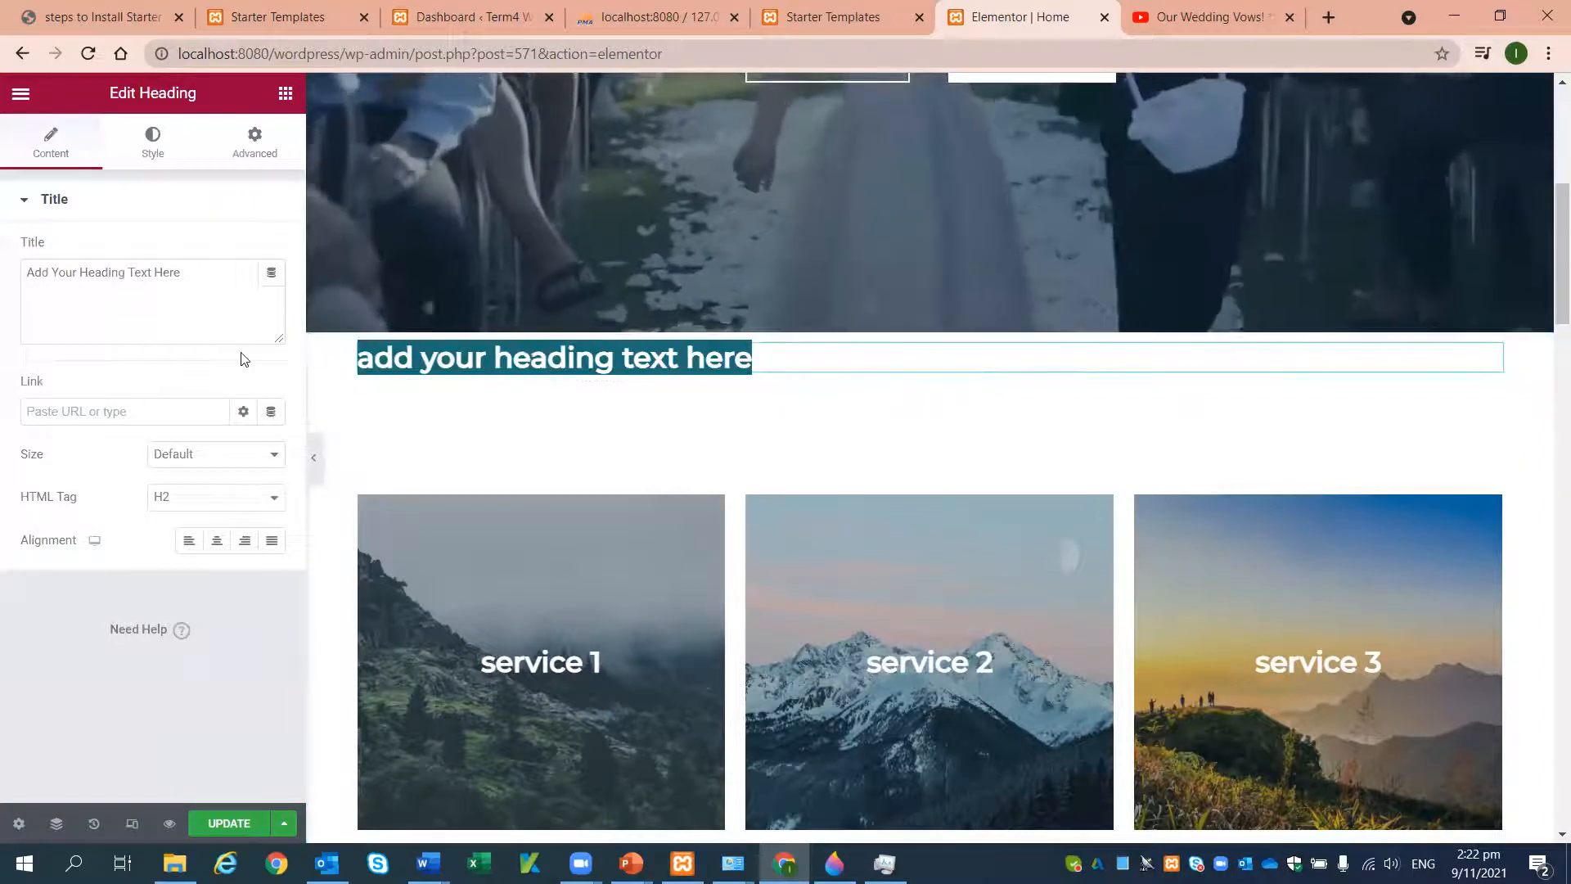
{"action": "type", "text": "Thi"}
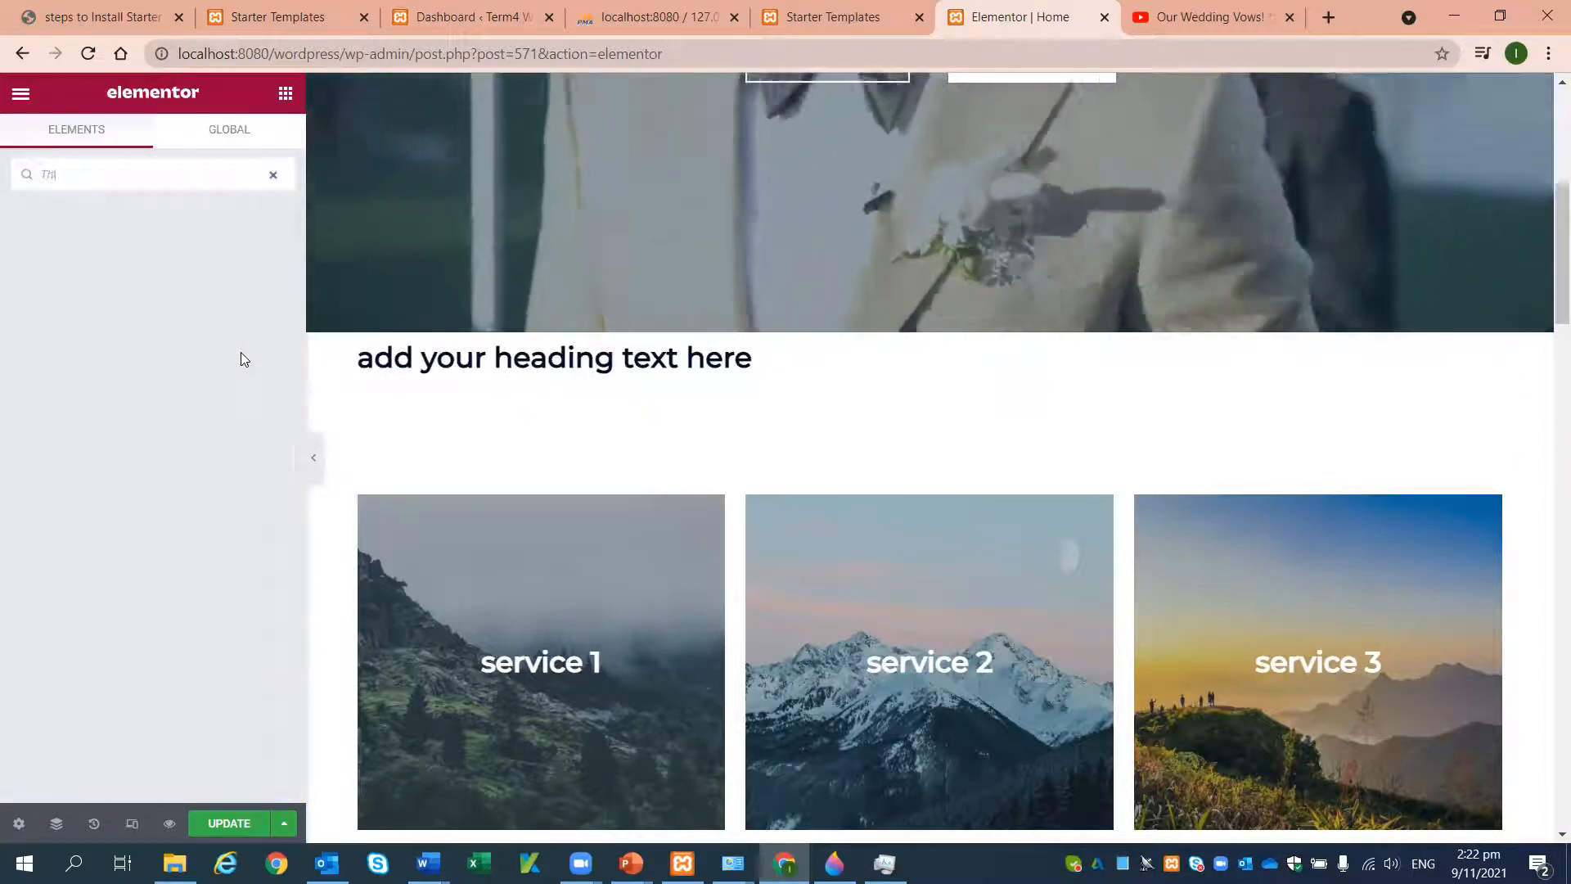
{"action": "type", "text": "s"}
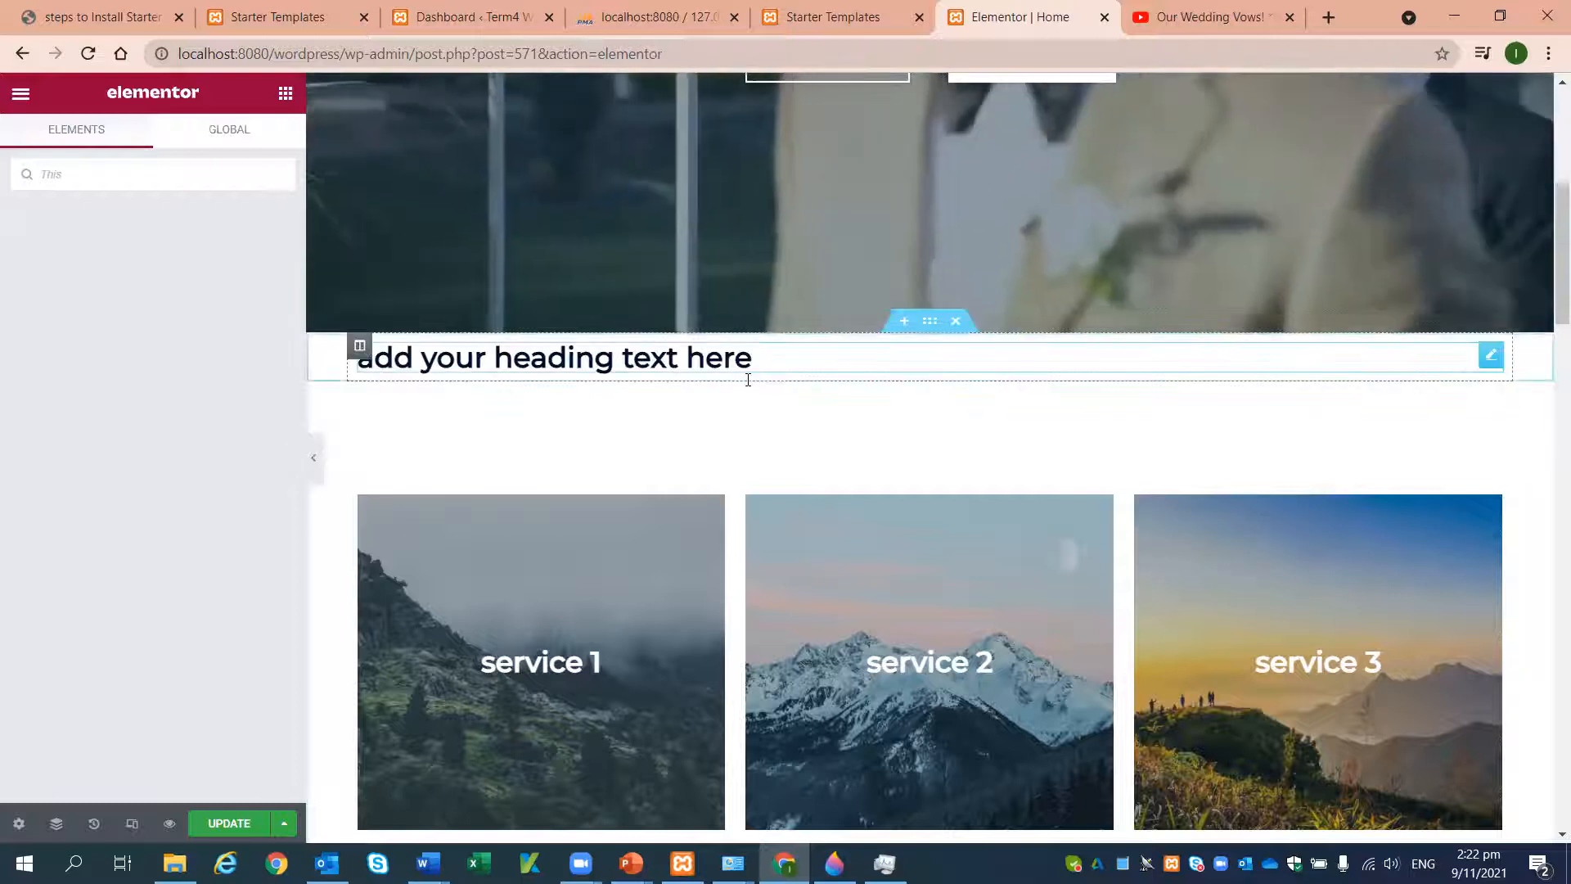
- Set the new heading's title to "This is Wedding Video" and its HTML tag to H1
{"action": "left_click", "coordinate": [748, 380]}
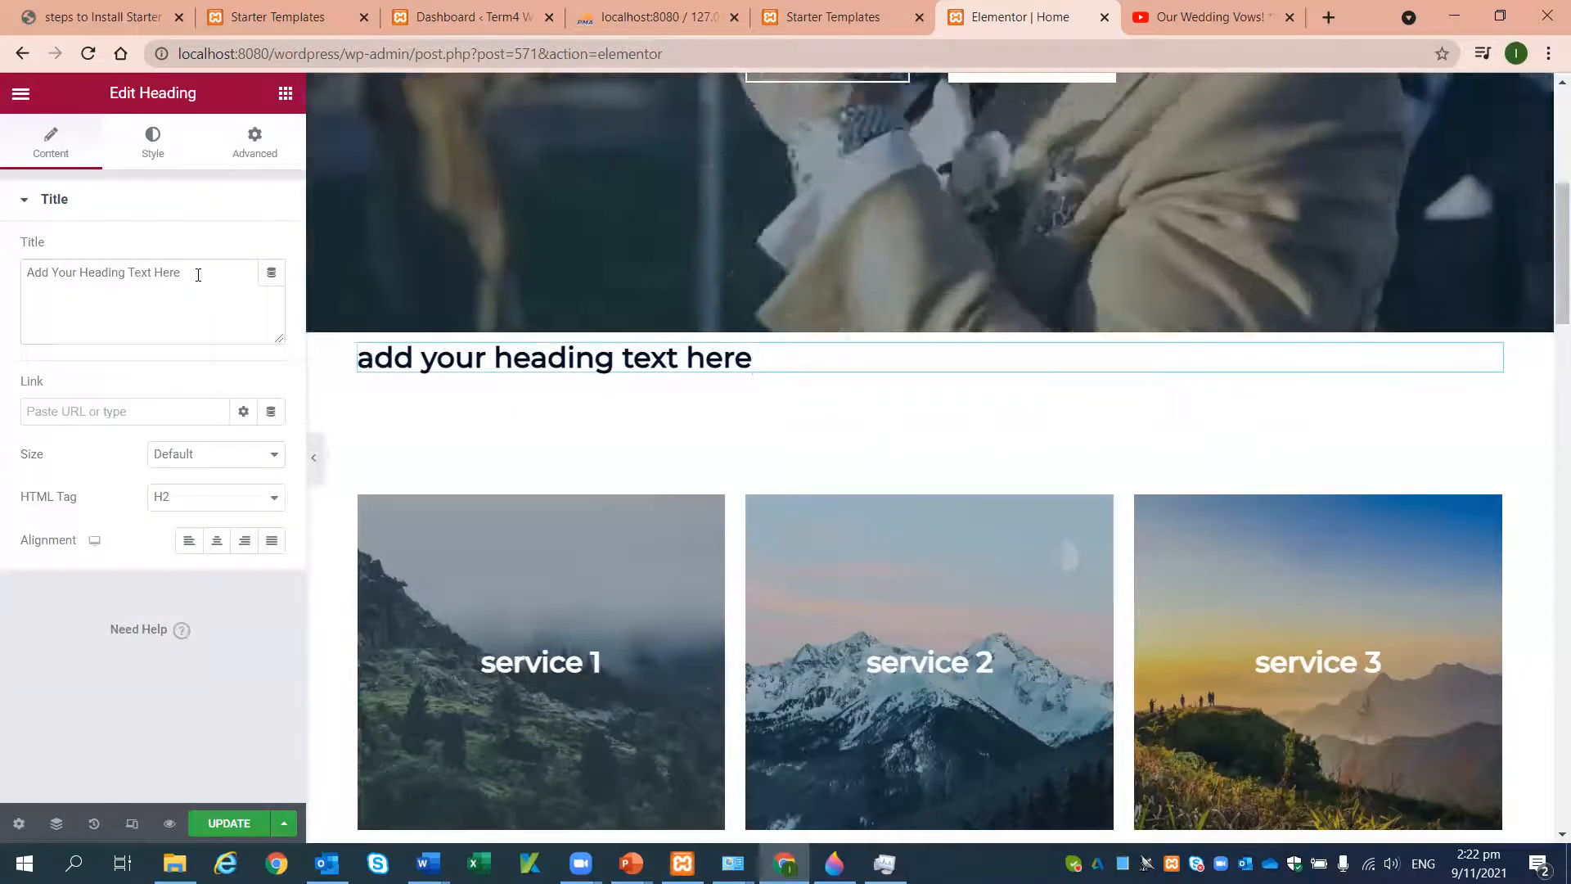
{"action": "triple_click", "coordinate": [198, 274]}
{"action": "type", "text": "Th"}
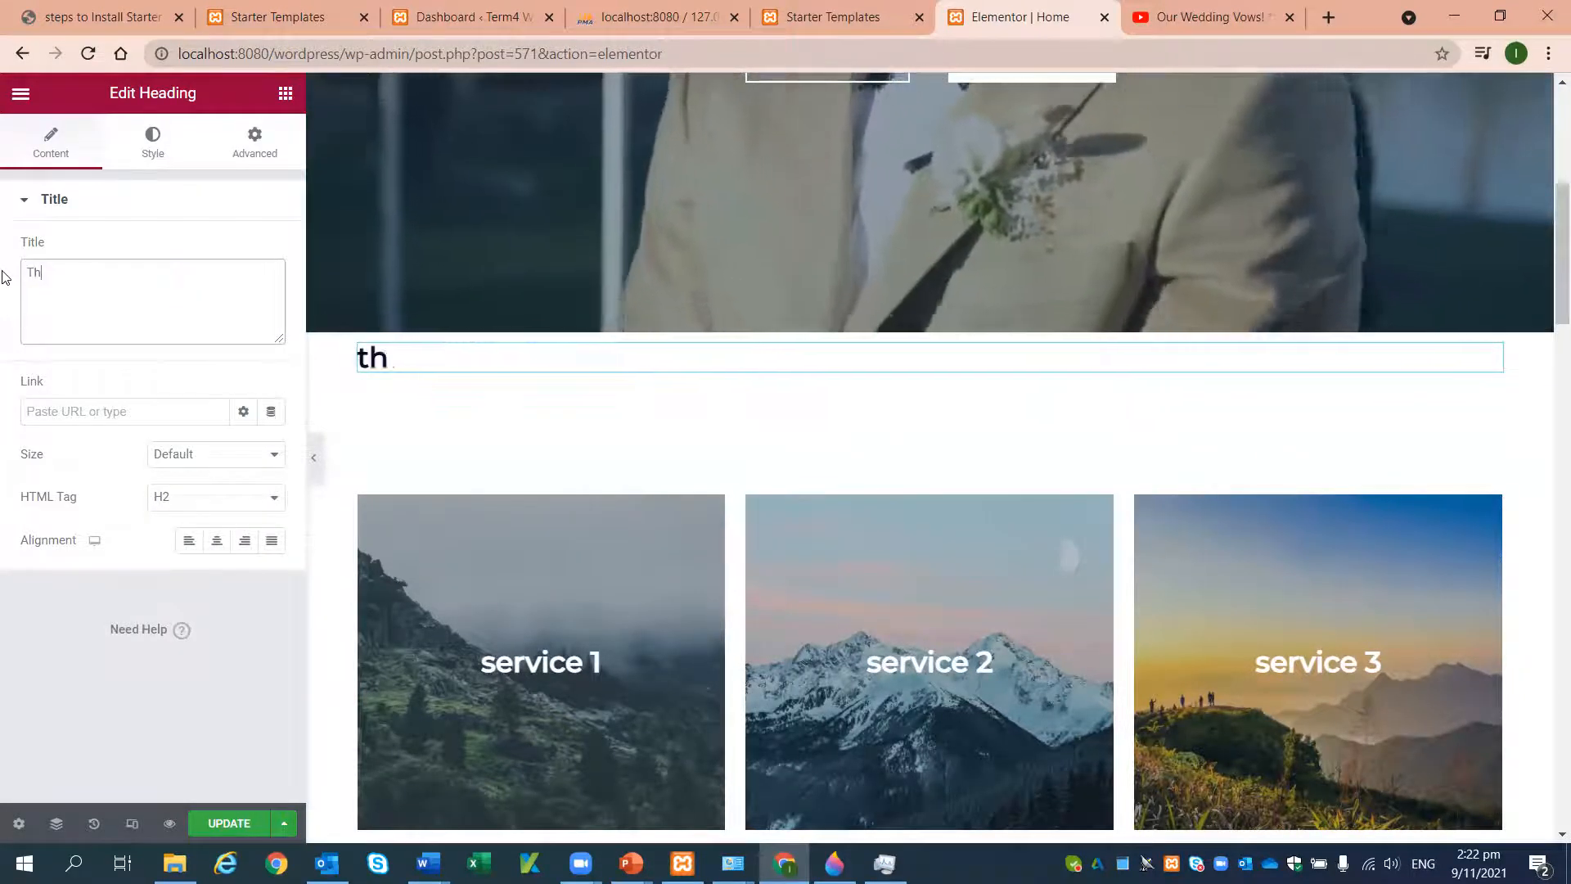
{"action": "type", "text": "is is "}
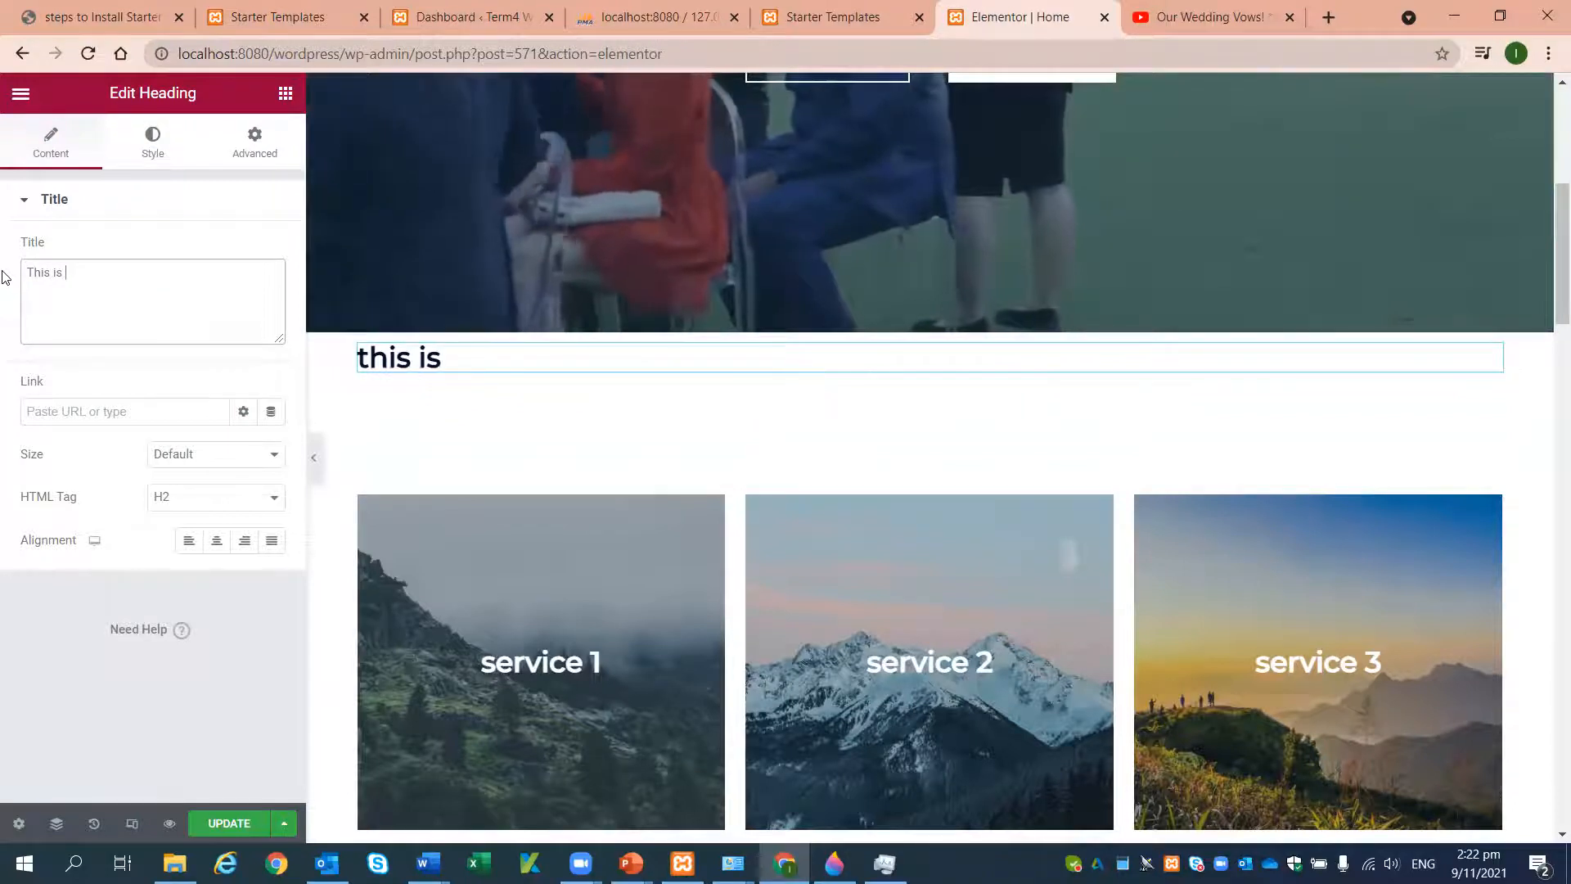
{"action": "type", "text": "Weddin"}
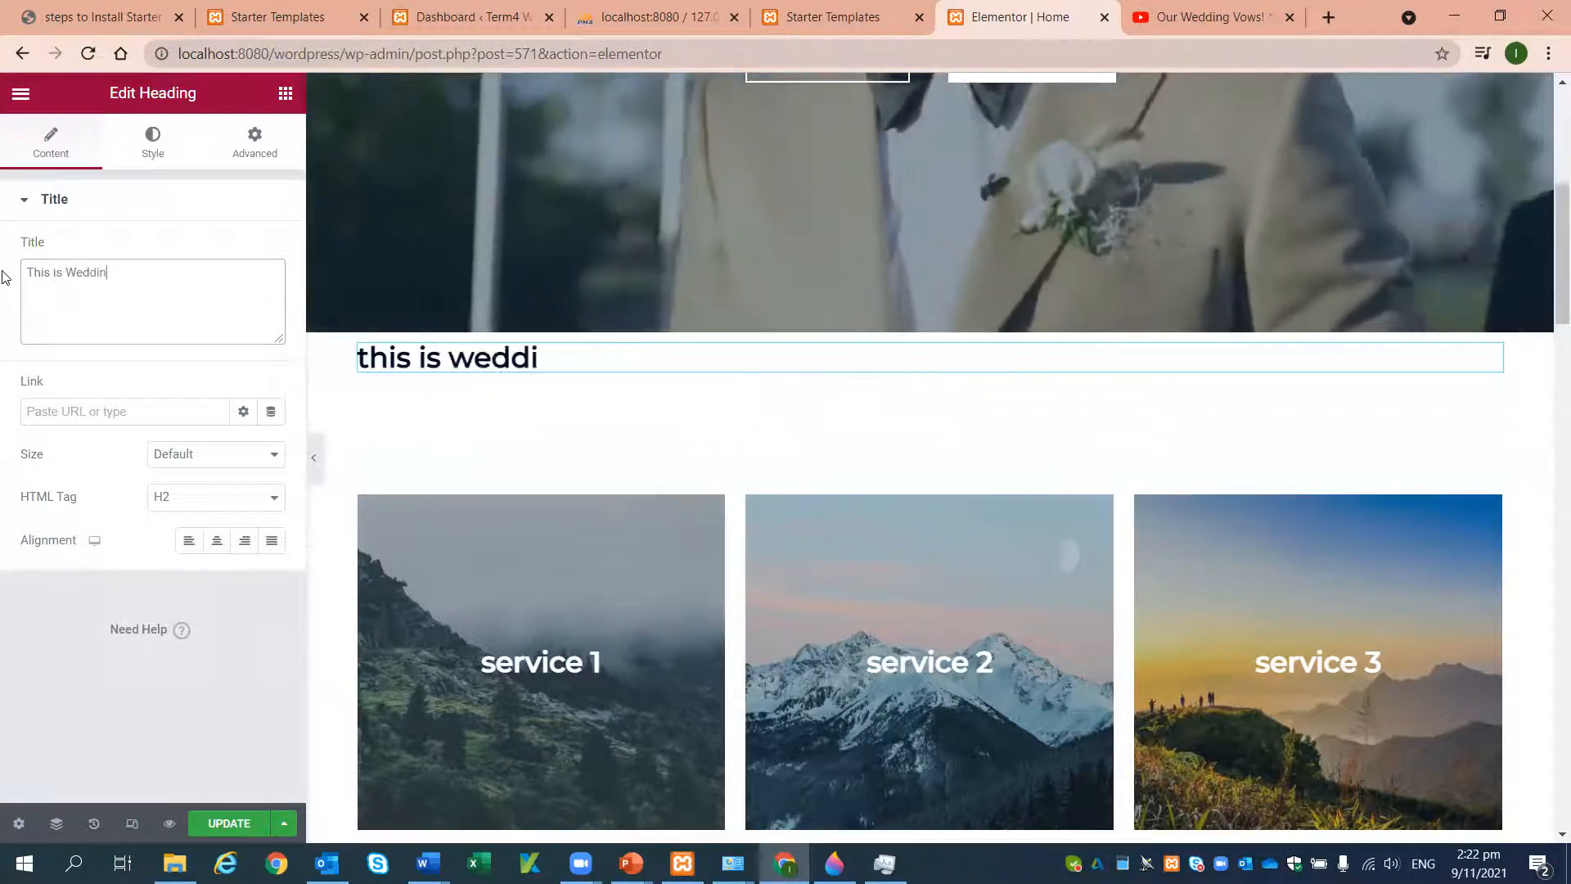
{"action": "type", "text": "g Video"}
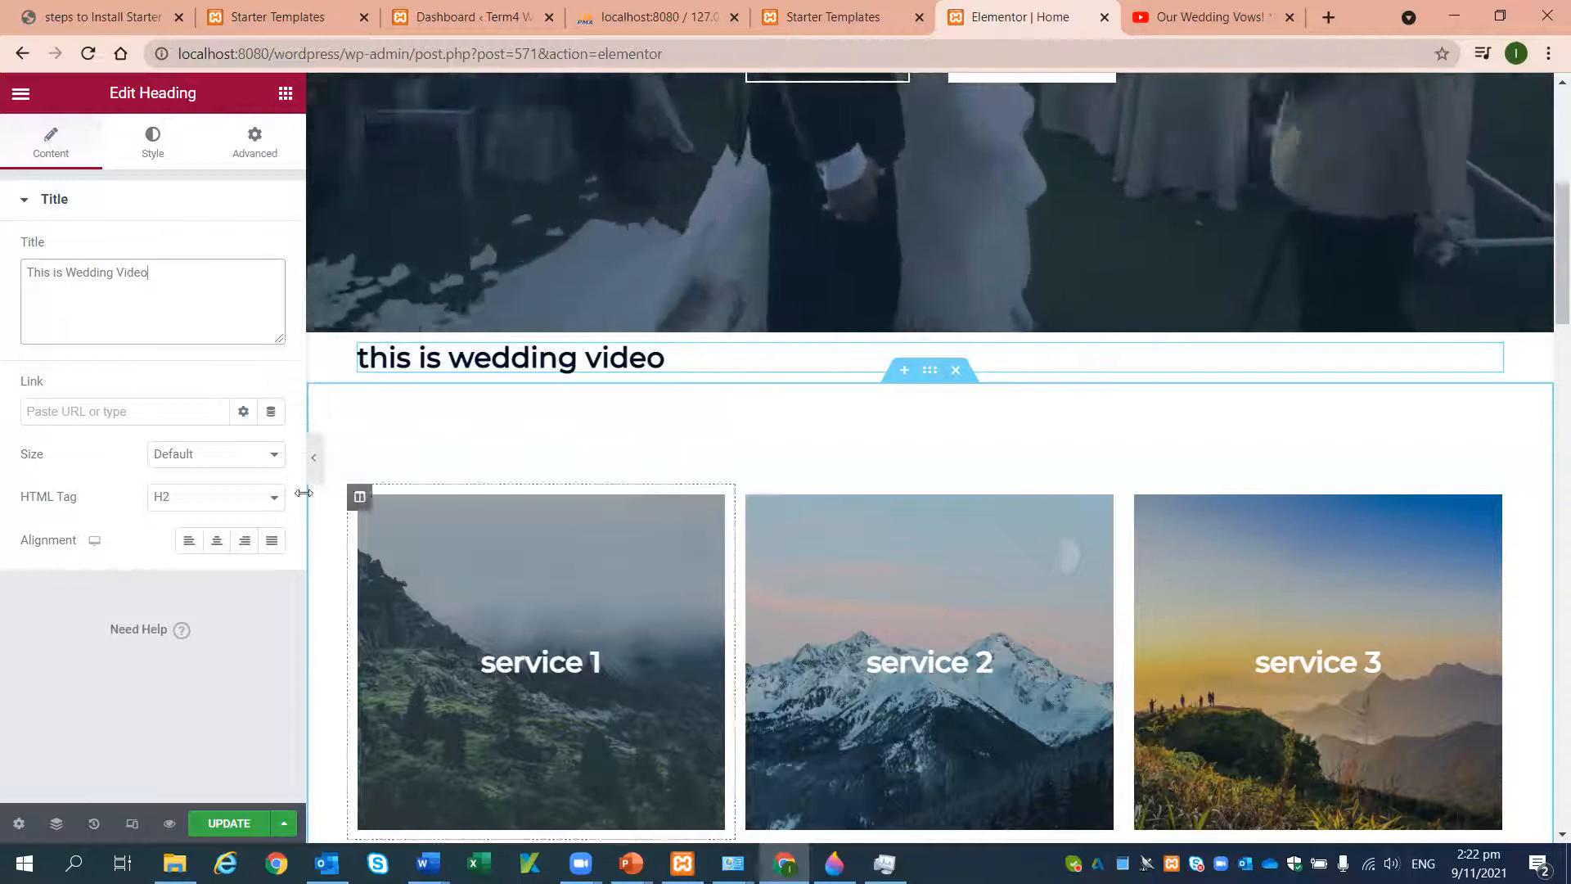
{"action": "left_click", "coordinate": [256, 499]}
{"action": "left_click", "coordinate": [182, 525]}
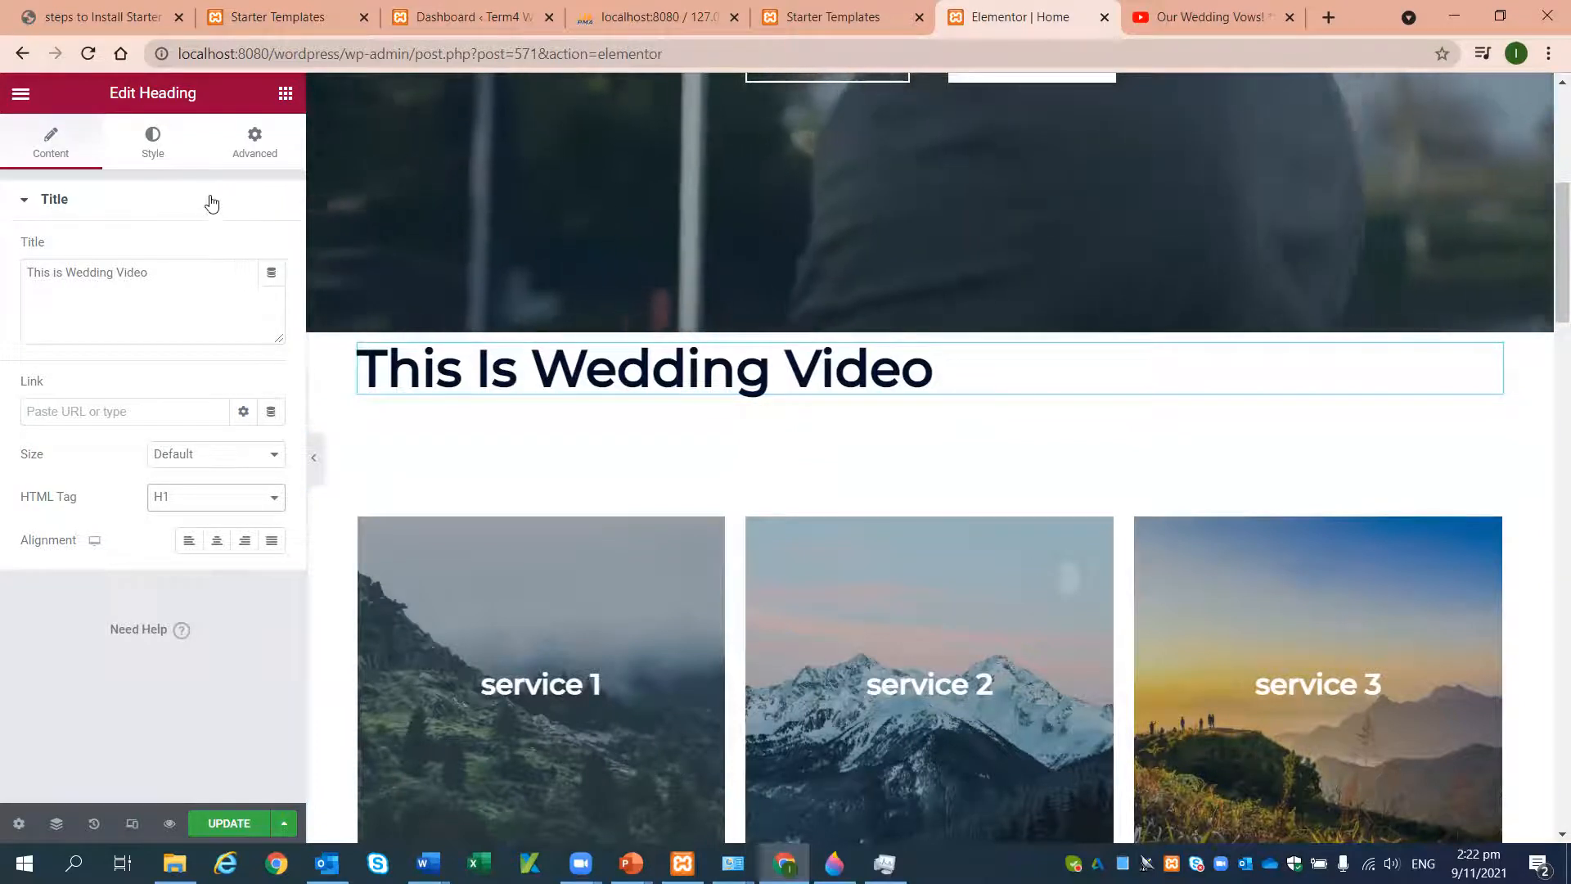
- Give the wedding video heading a Fade In Up entrance animation and update the page
{"action": "left_click", "coordinate": [154, 141]}
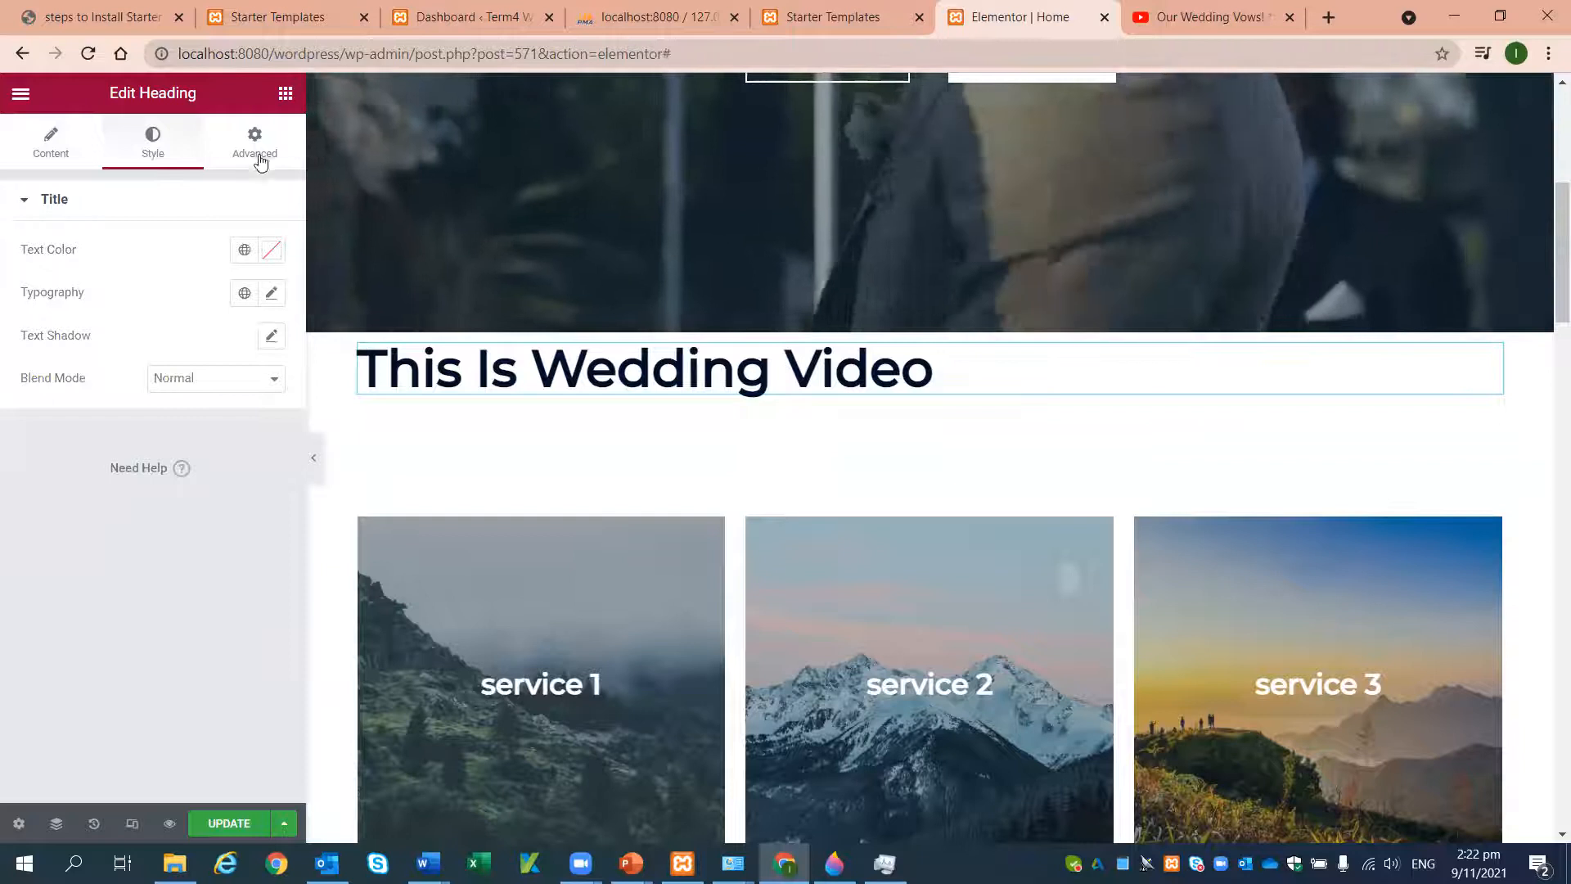
{"action": "left_click", "coordinate": [254, 144]}
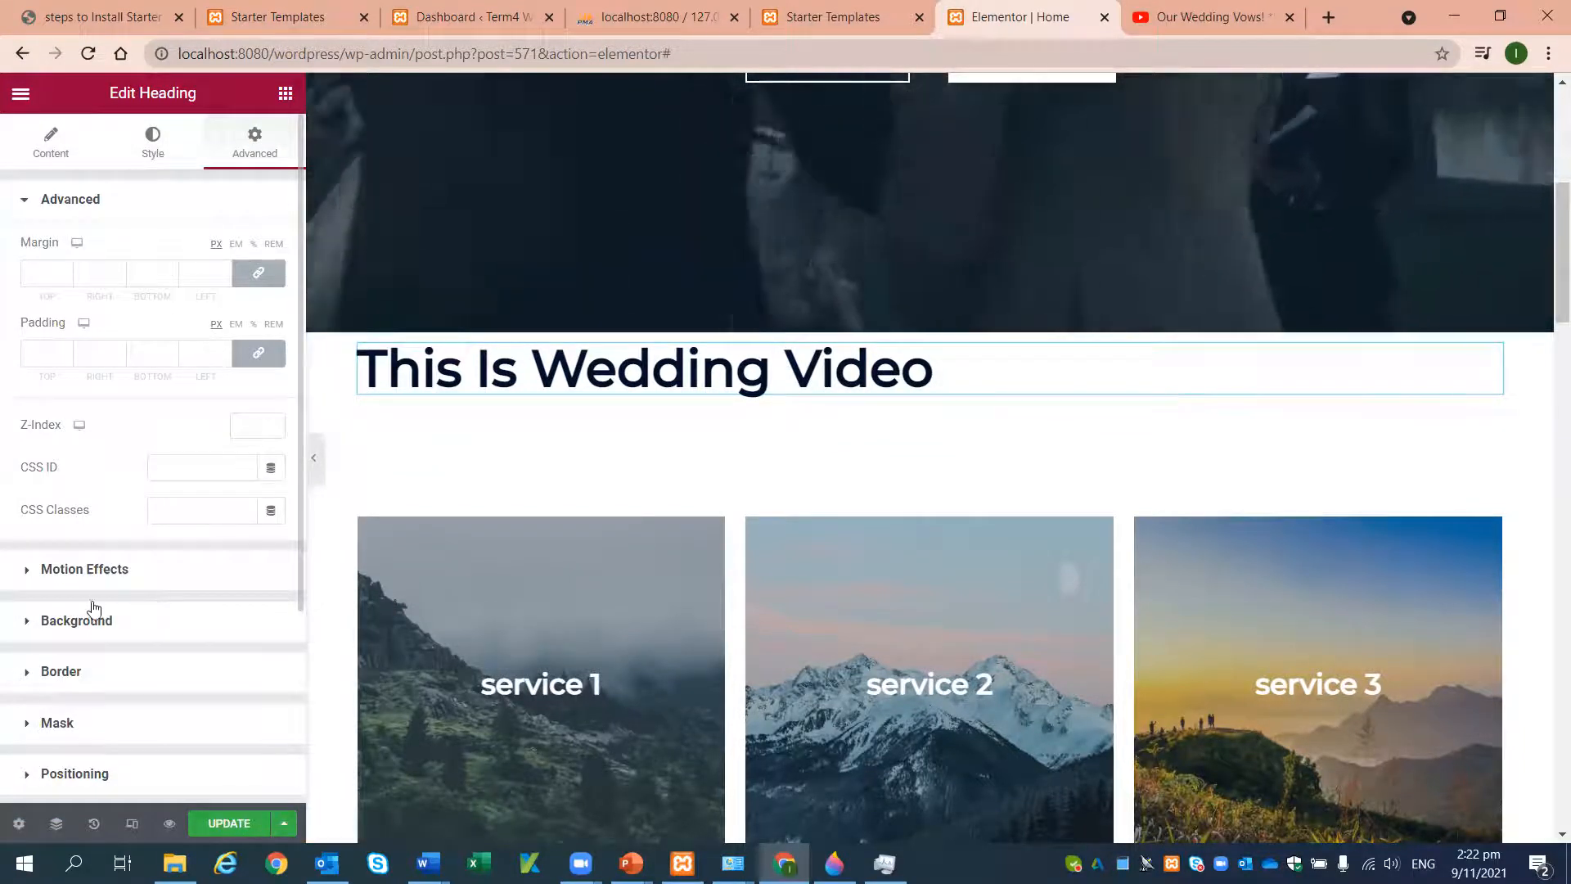
{"action": "left_click", "coordinate": [95, 569]}
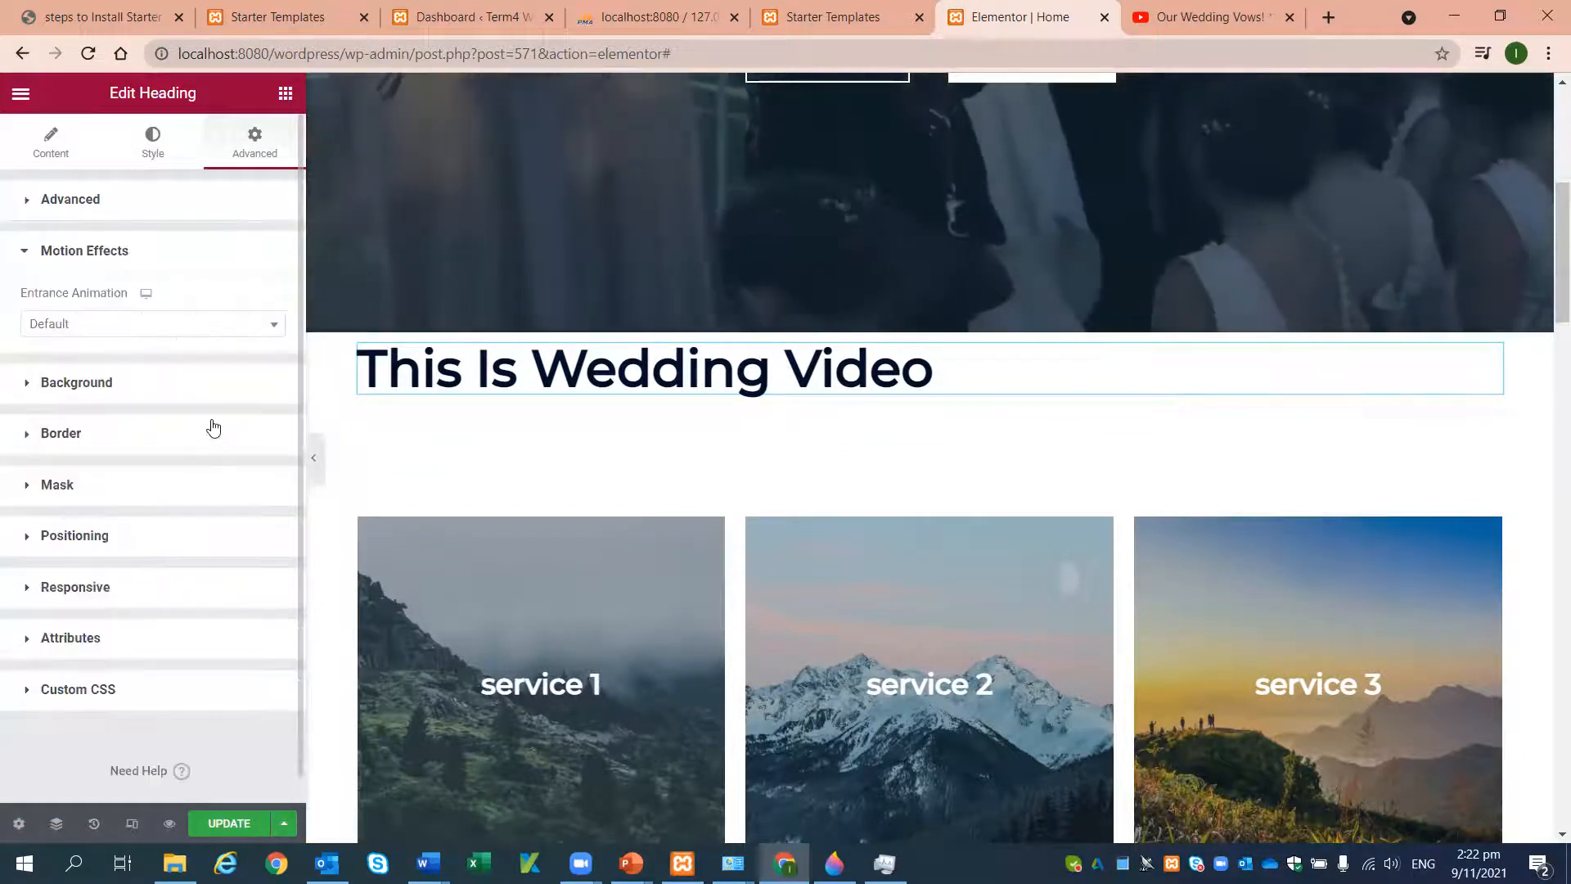
{"action": "left_click", "coordinate": [268, 324]}
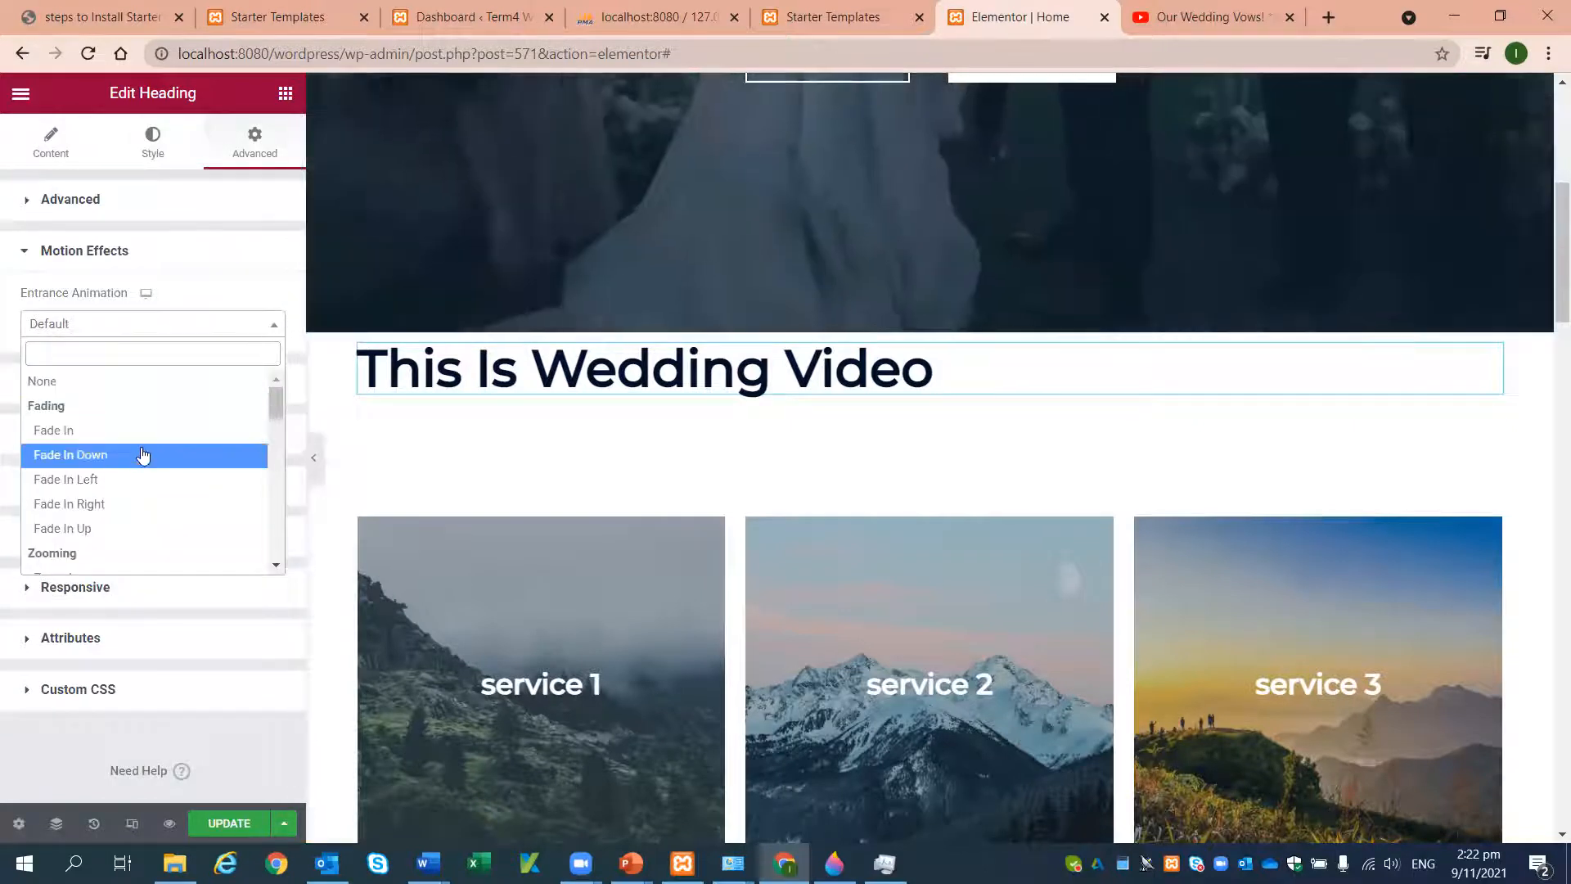
{"action": "left_click", "coordinate": [102, 533]}
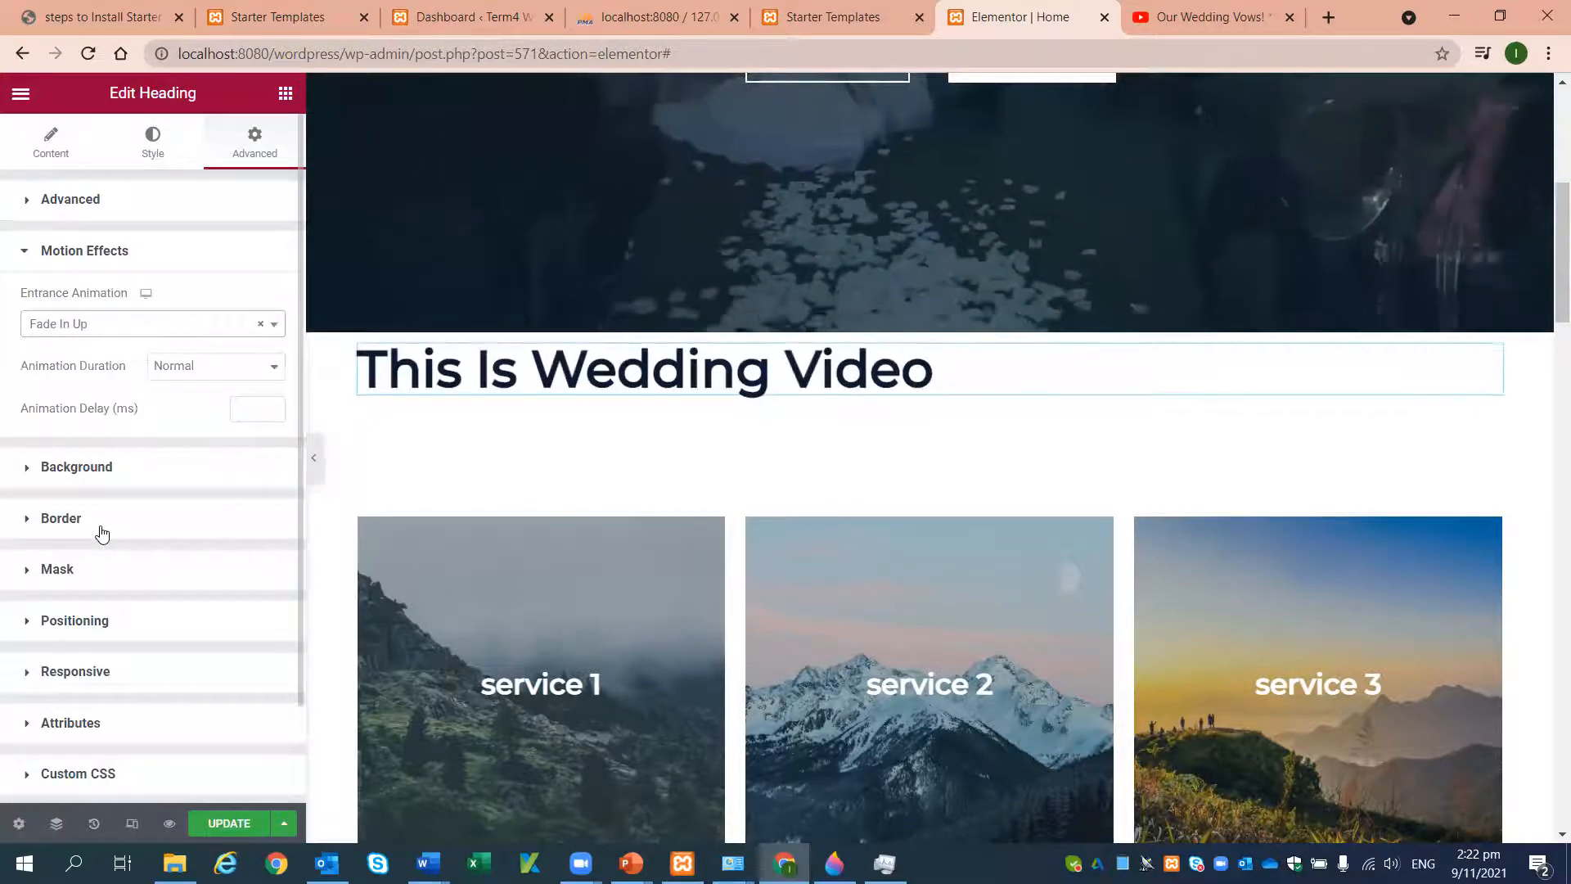
{"action": "left_click", "coordinate": [217, 829]}
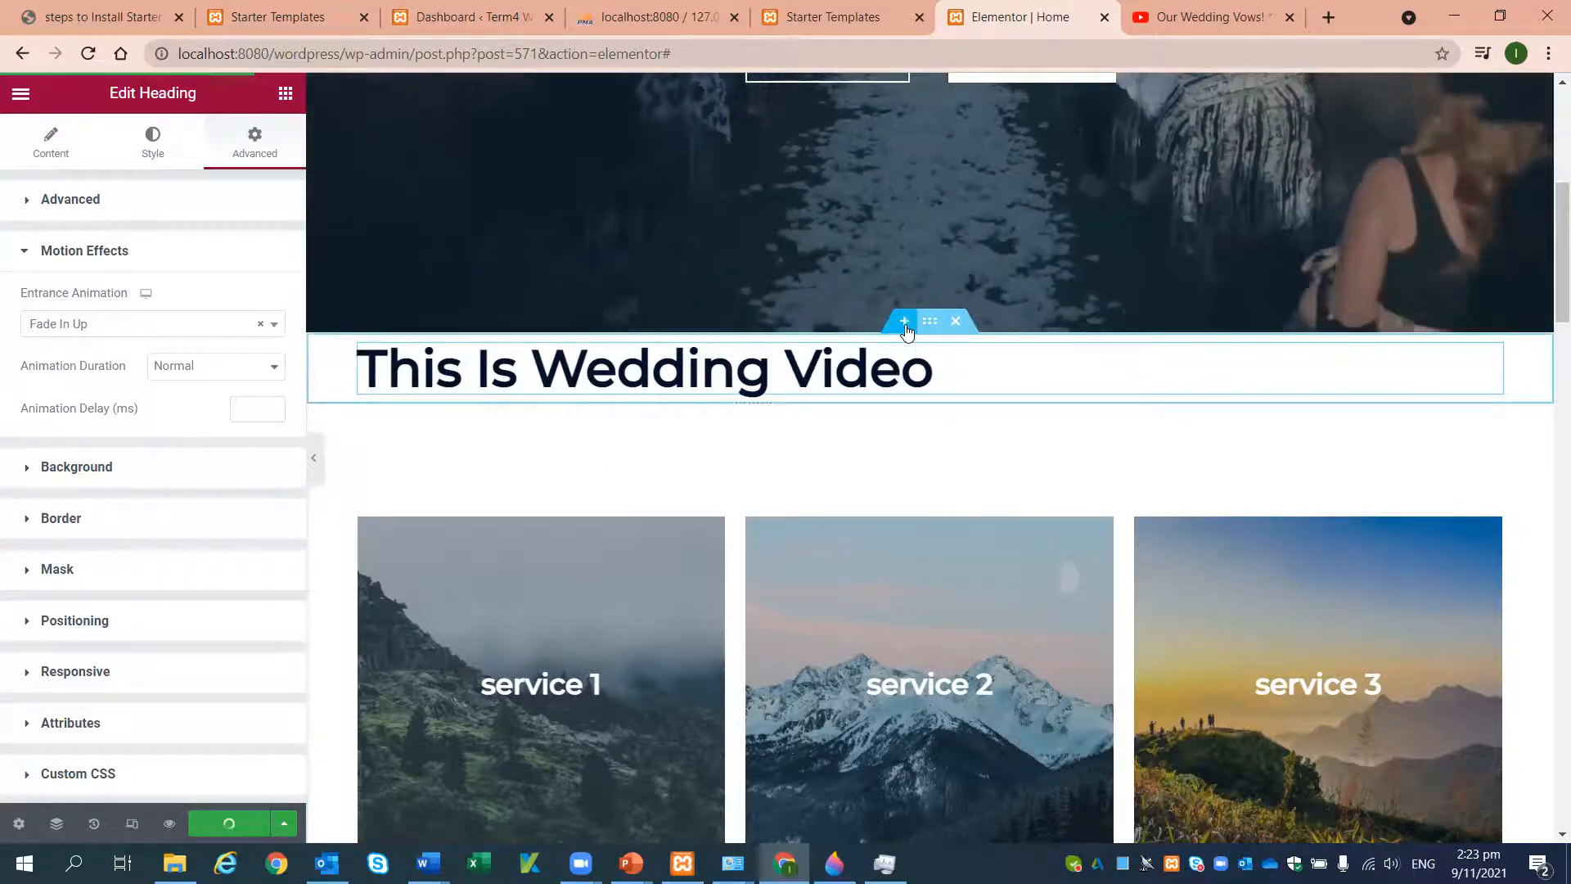
- Browse the page templates in the Elementor library for a new section above the wedding video heading, and close the library
{"action": "left_click", "coordinate": [905, 322]}
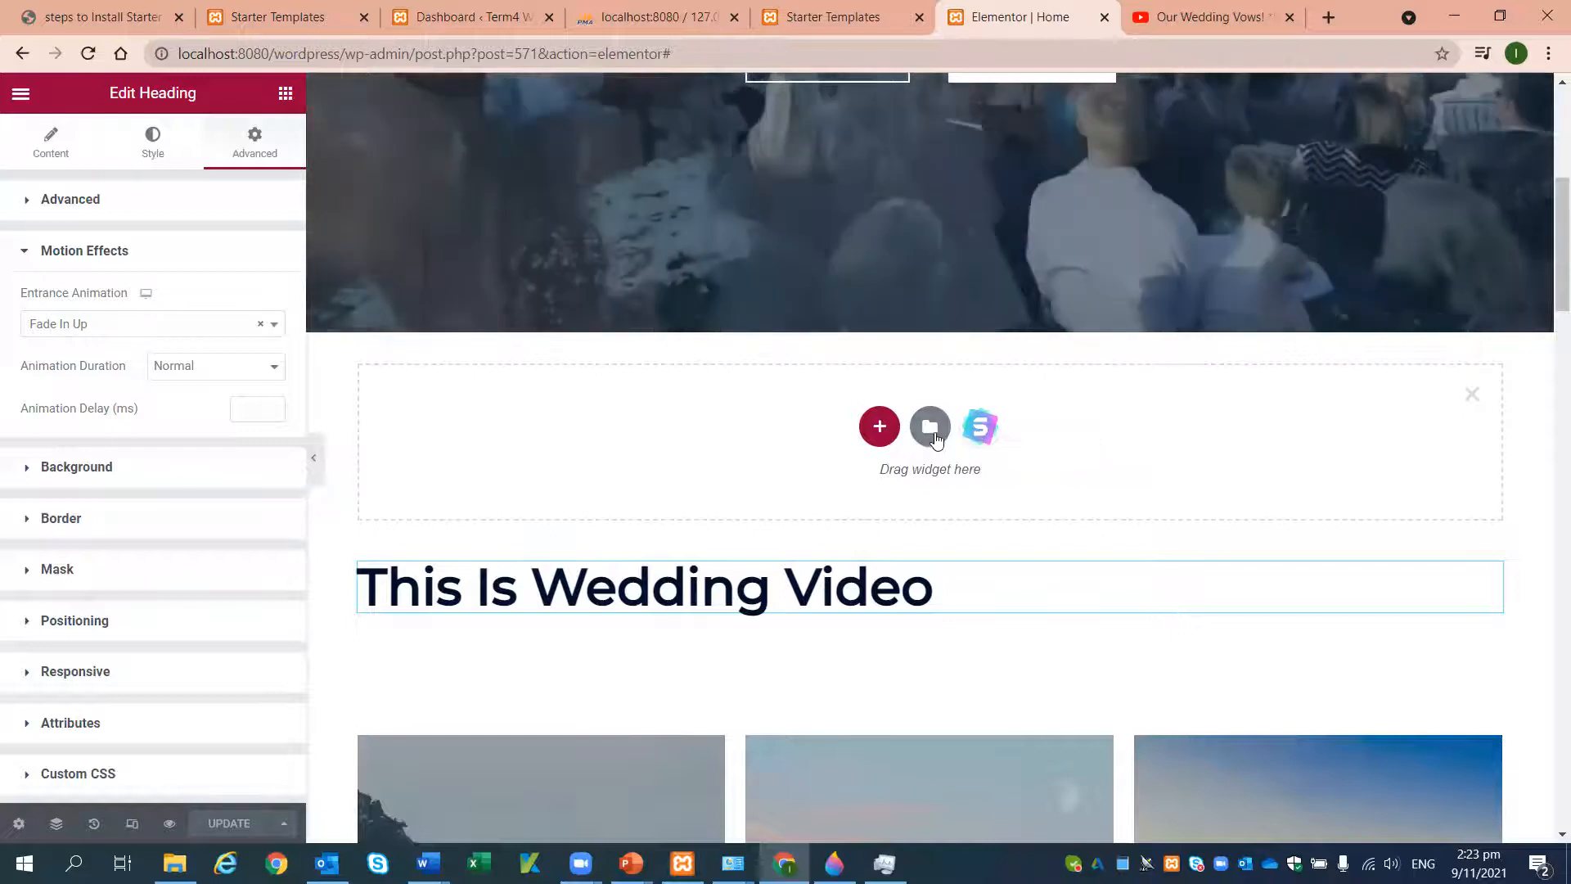
{"action": "left_click", "coordinate": [935, 437]}
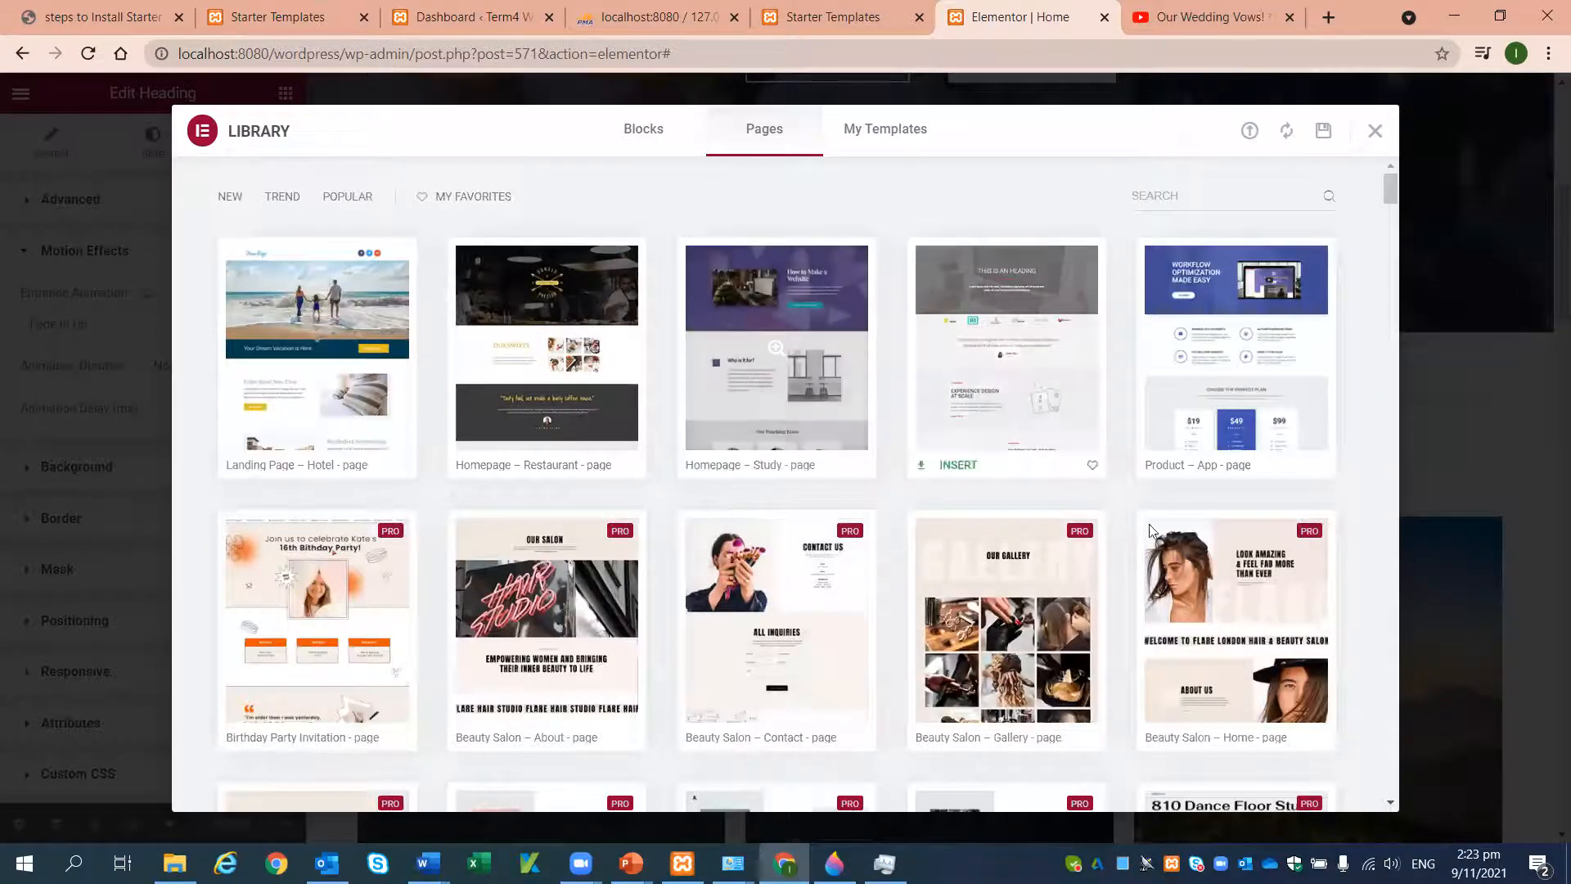
{"action": "scroll", "coordinate": [1153, 536], "scroll_direction": "down", "scroll_amount": 15}
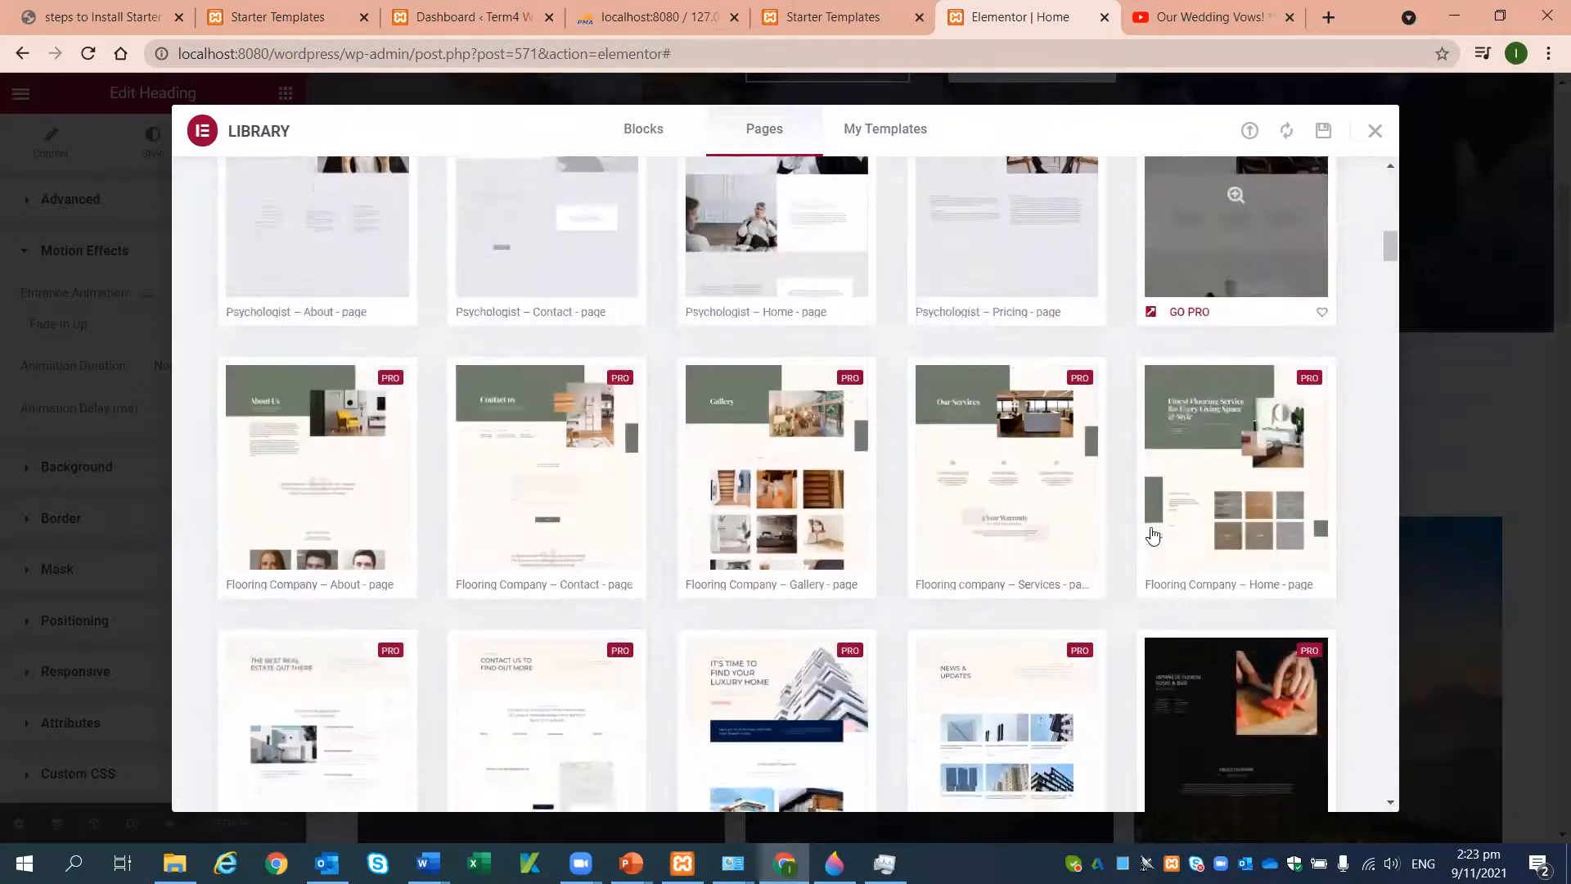
{"action": "scroll", "coordinate": [1153, 536], "scroll_direction": "down", "scroll_amount": 9}
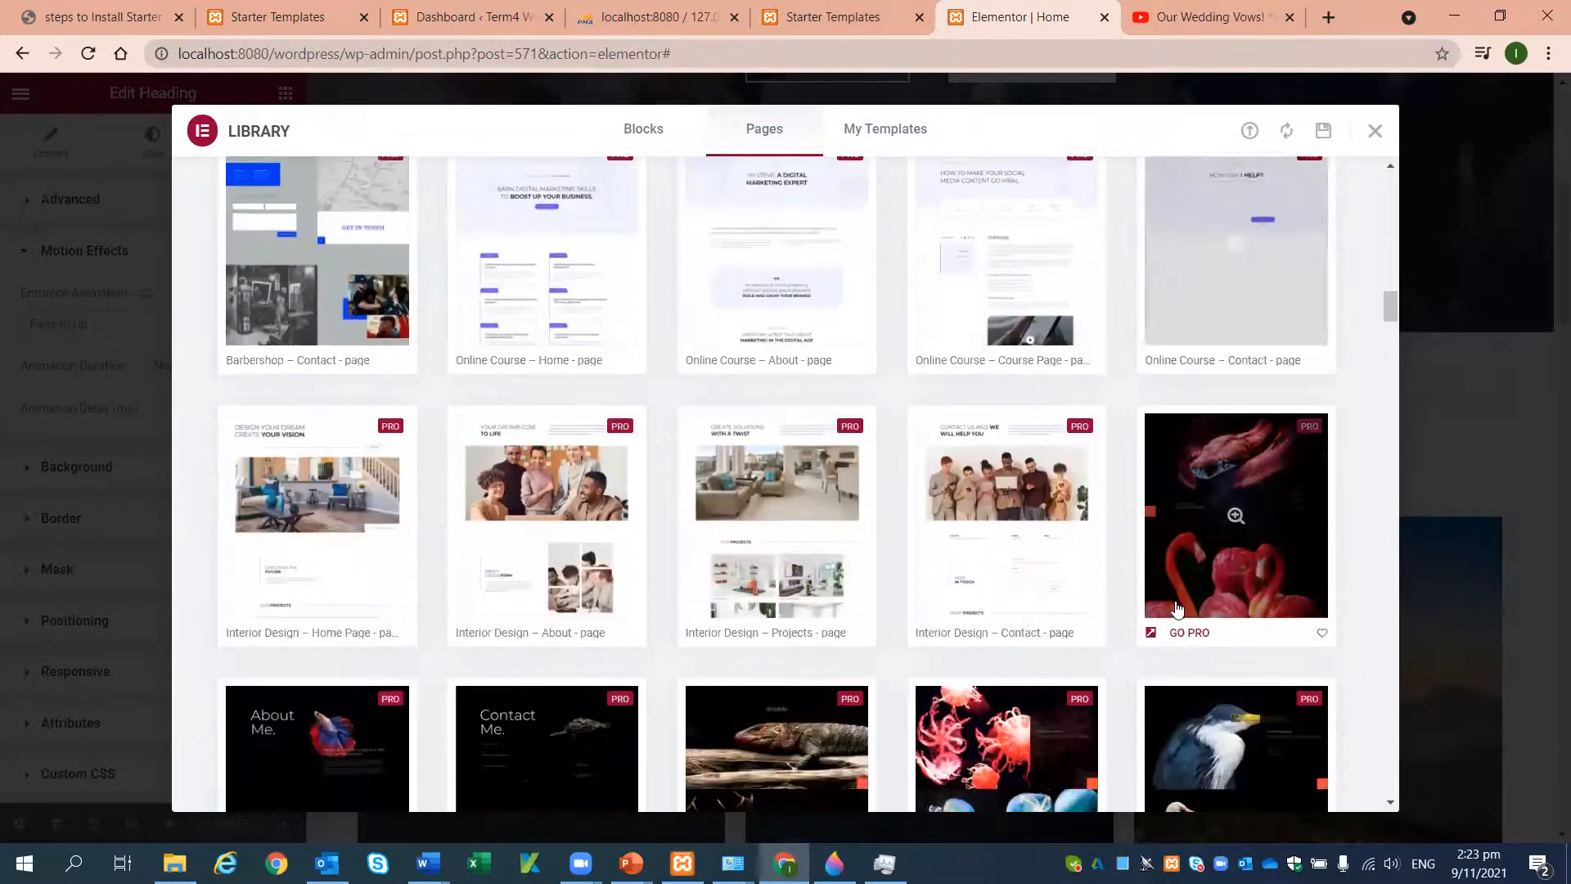
{"action": "scroll", "coordinate": [1177, 610], "scroll_direction": "up", "scroll_amount": 20}
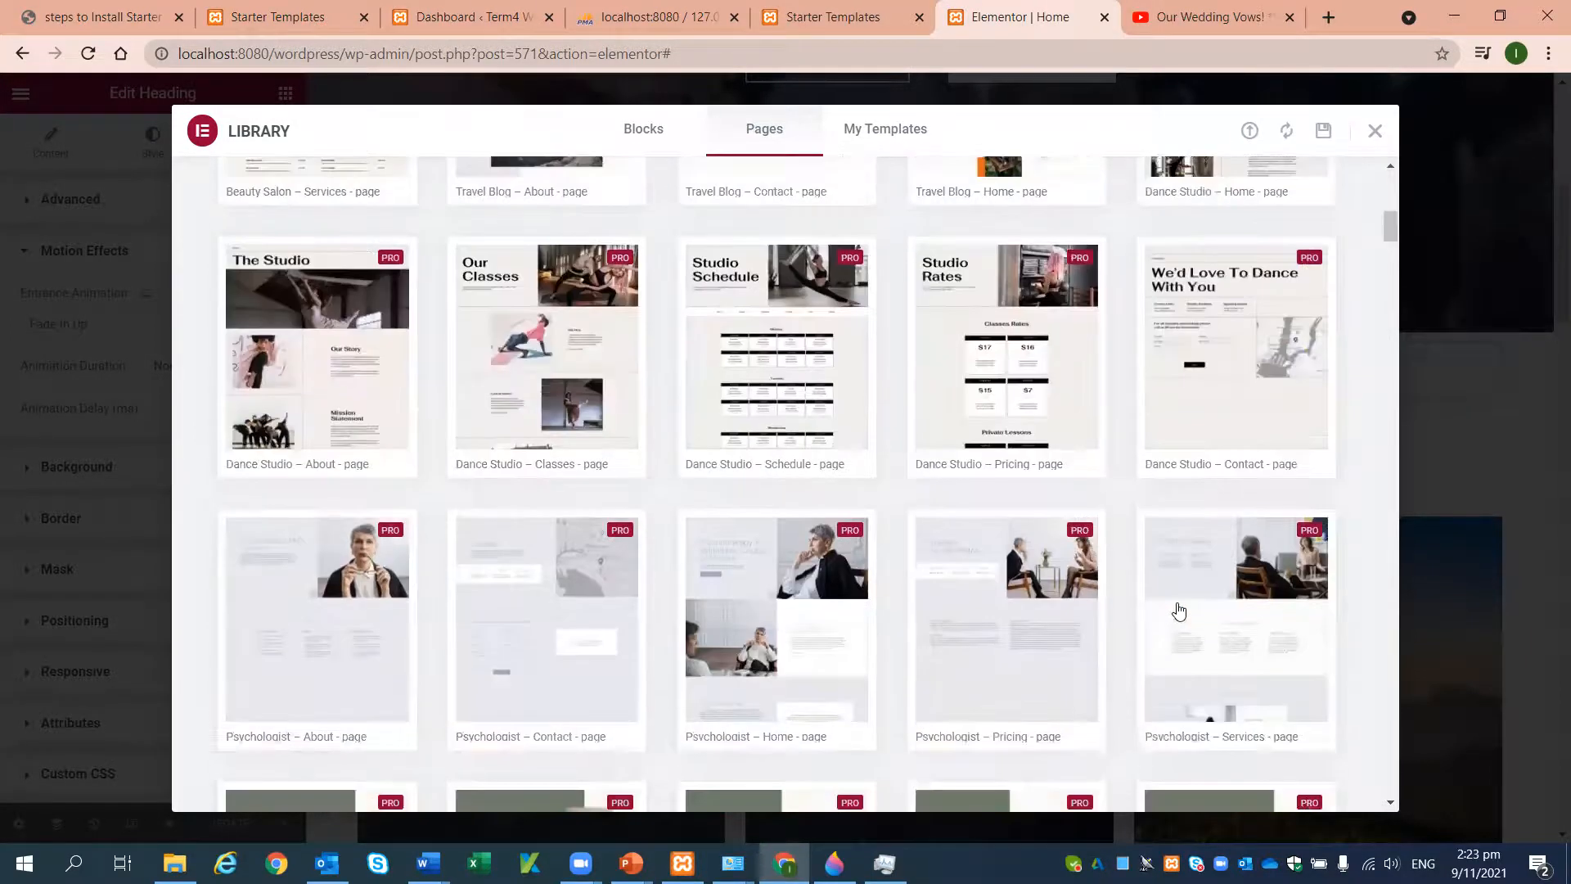
{"action": "scroll", "coordinate": [1176, 609], "scroll_direction": "up", "scroll_amount": 5}
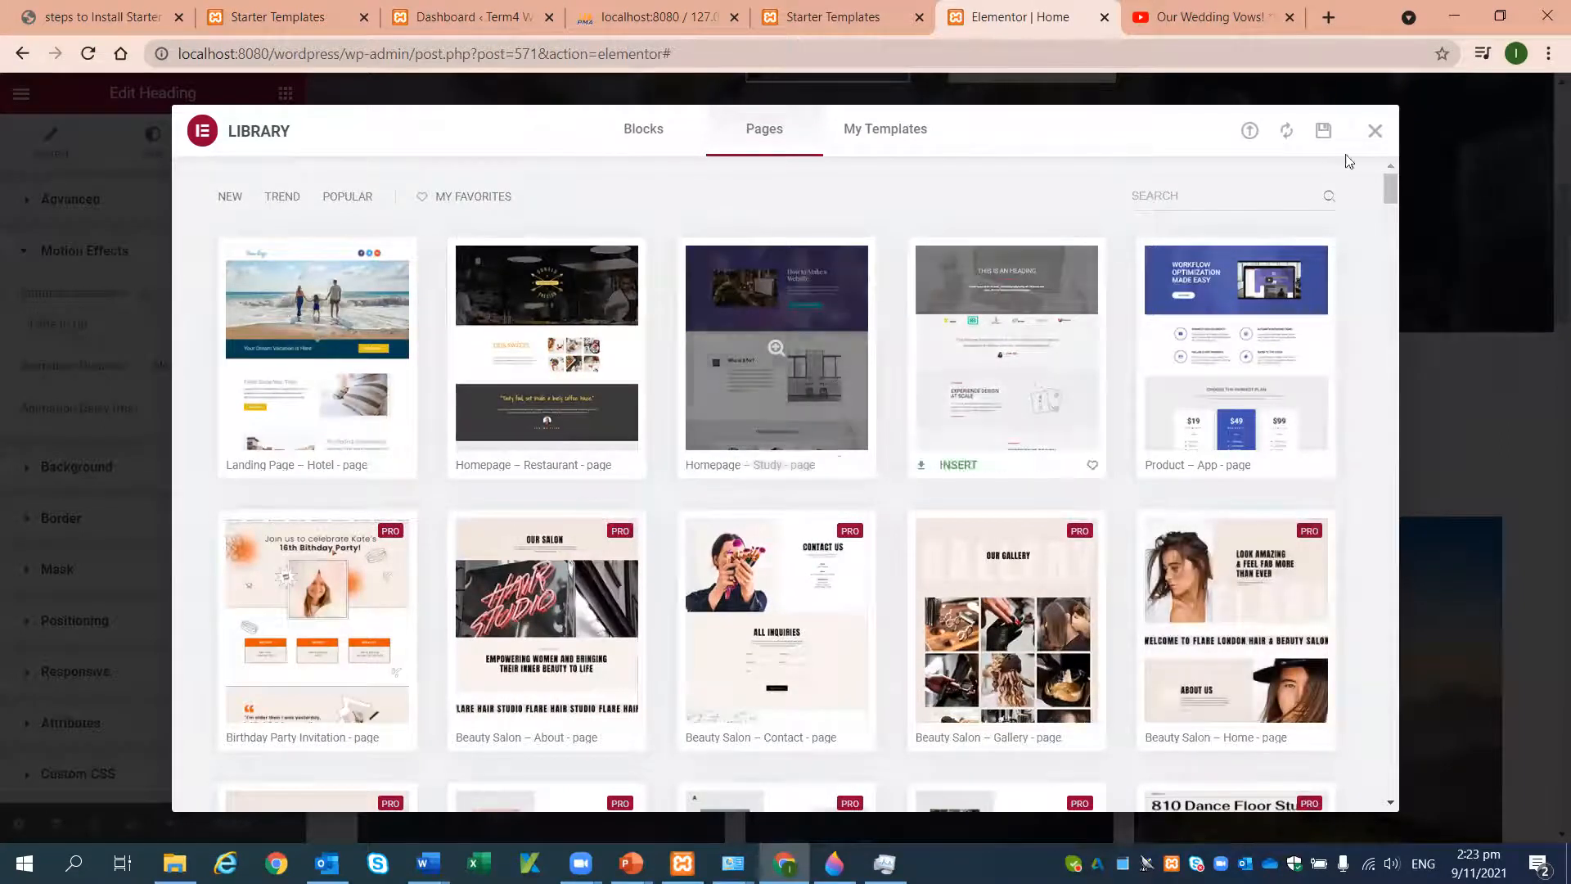
{"action": "left_click", "coordinate": [1375, 132]}
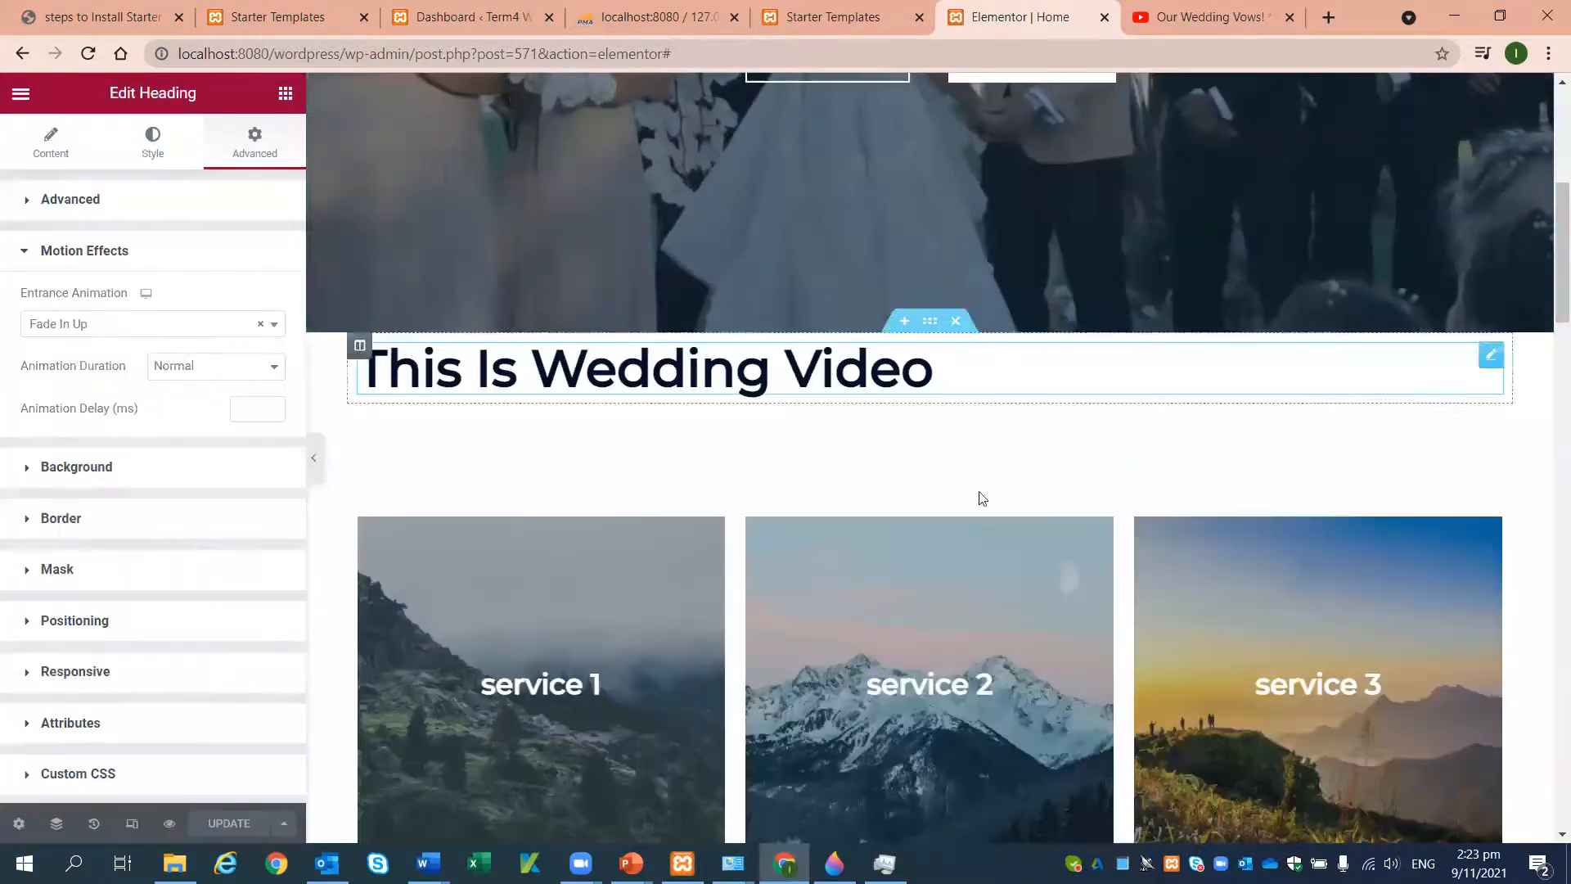
- Import the About Us page of the Simply Natural starter template above the wedding video heading
{"action": "left_click", "coordinate": [904, 332]}
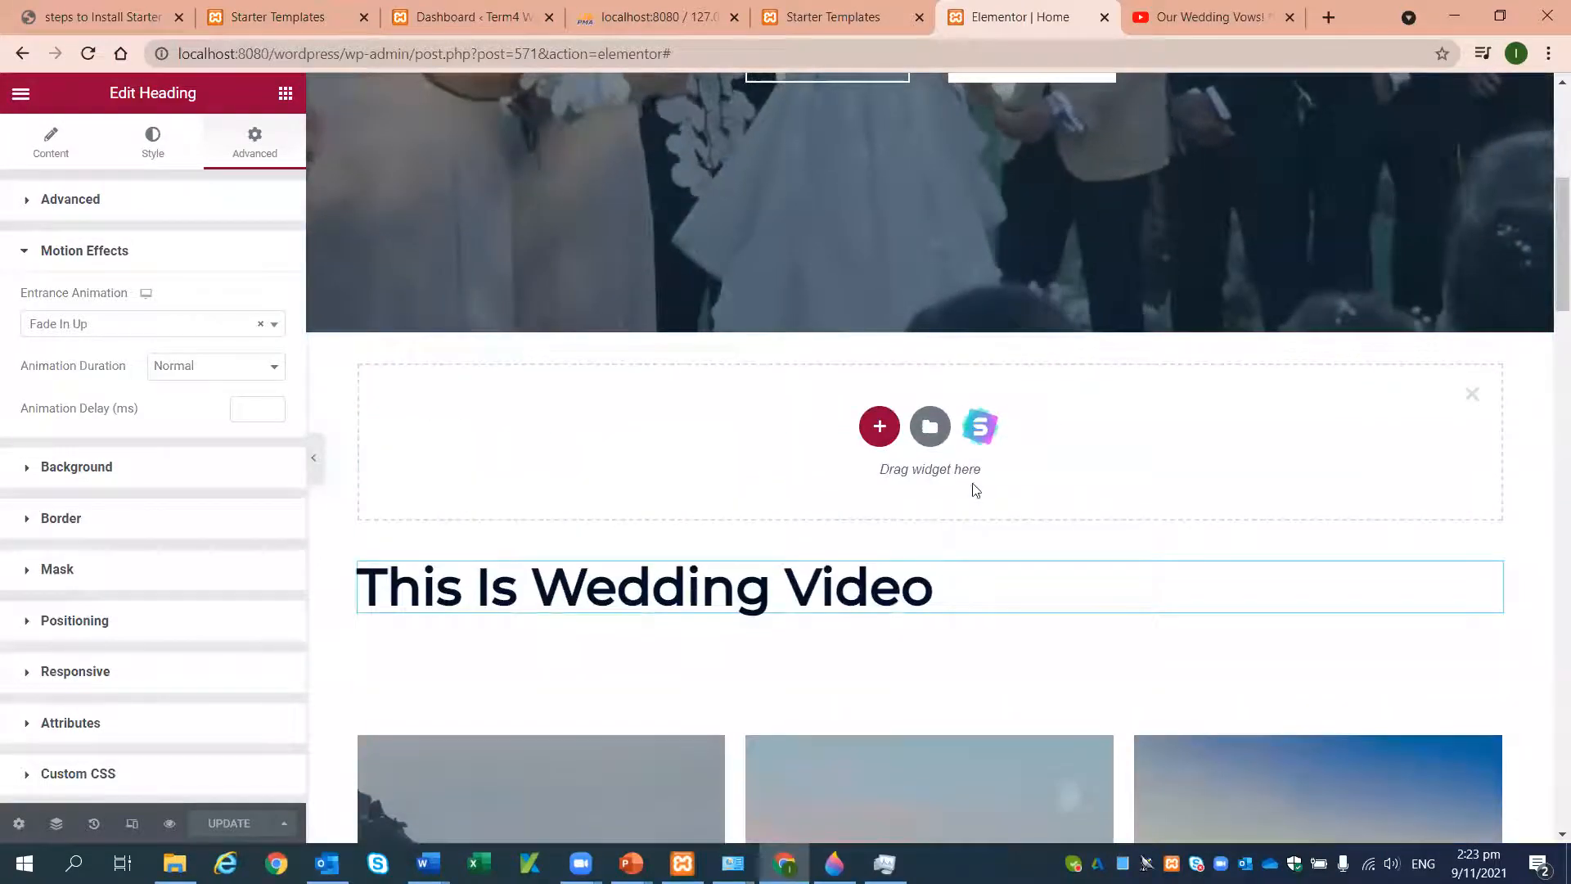
{"action": "left_click", "coordinate": [992, 442]}
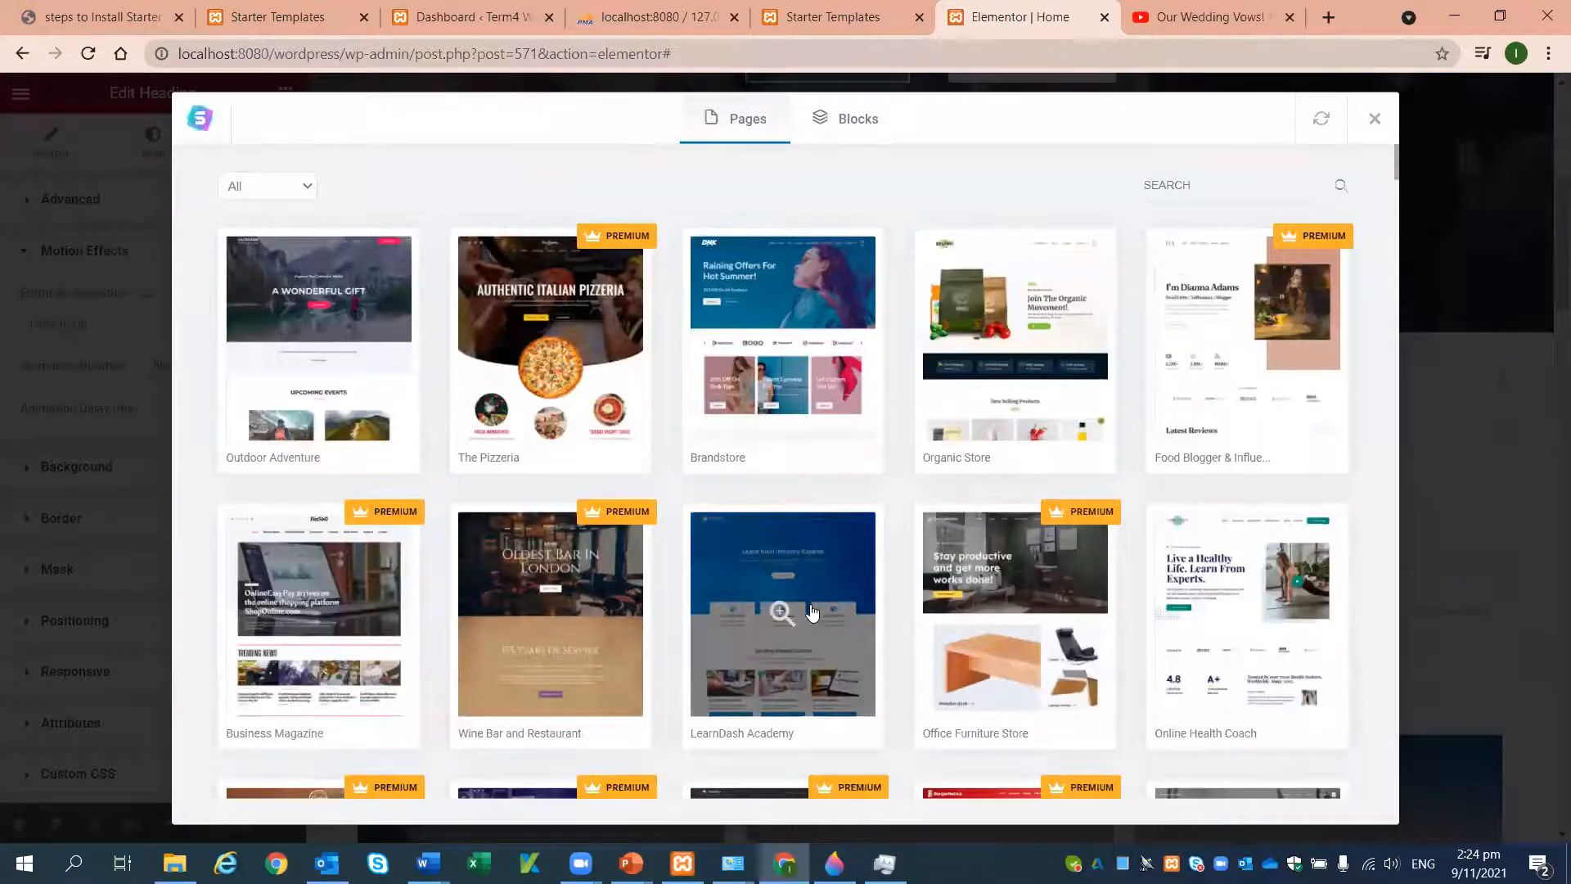
{"action": "scroll", "coordinate": [818, 654], "scroll_direction": "down", "scroll_amount": 3}
{"action": "scroll", "coordinate": [847, 708], "scroll_direction": "down", "scroll_amount": 7}
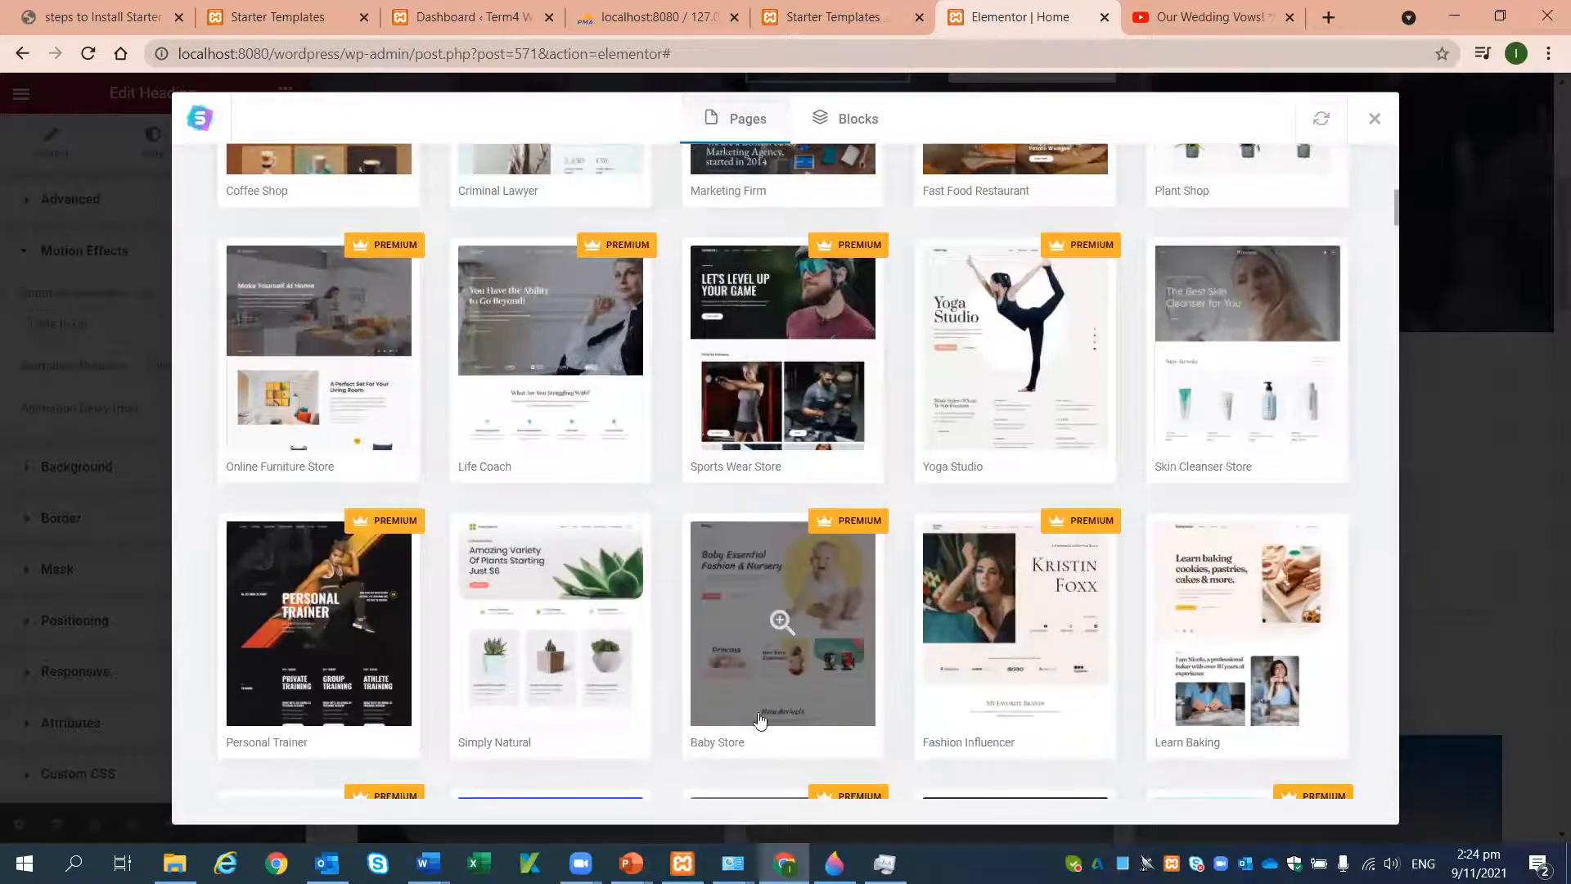
{"action": "scroll", "coordinate": [1013, 625], "scroll_direction": "down", "scroll_amount": 2}
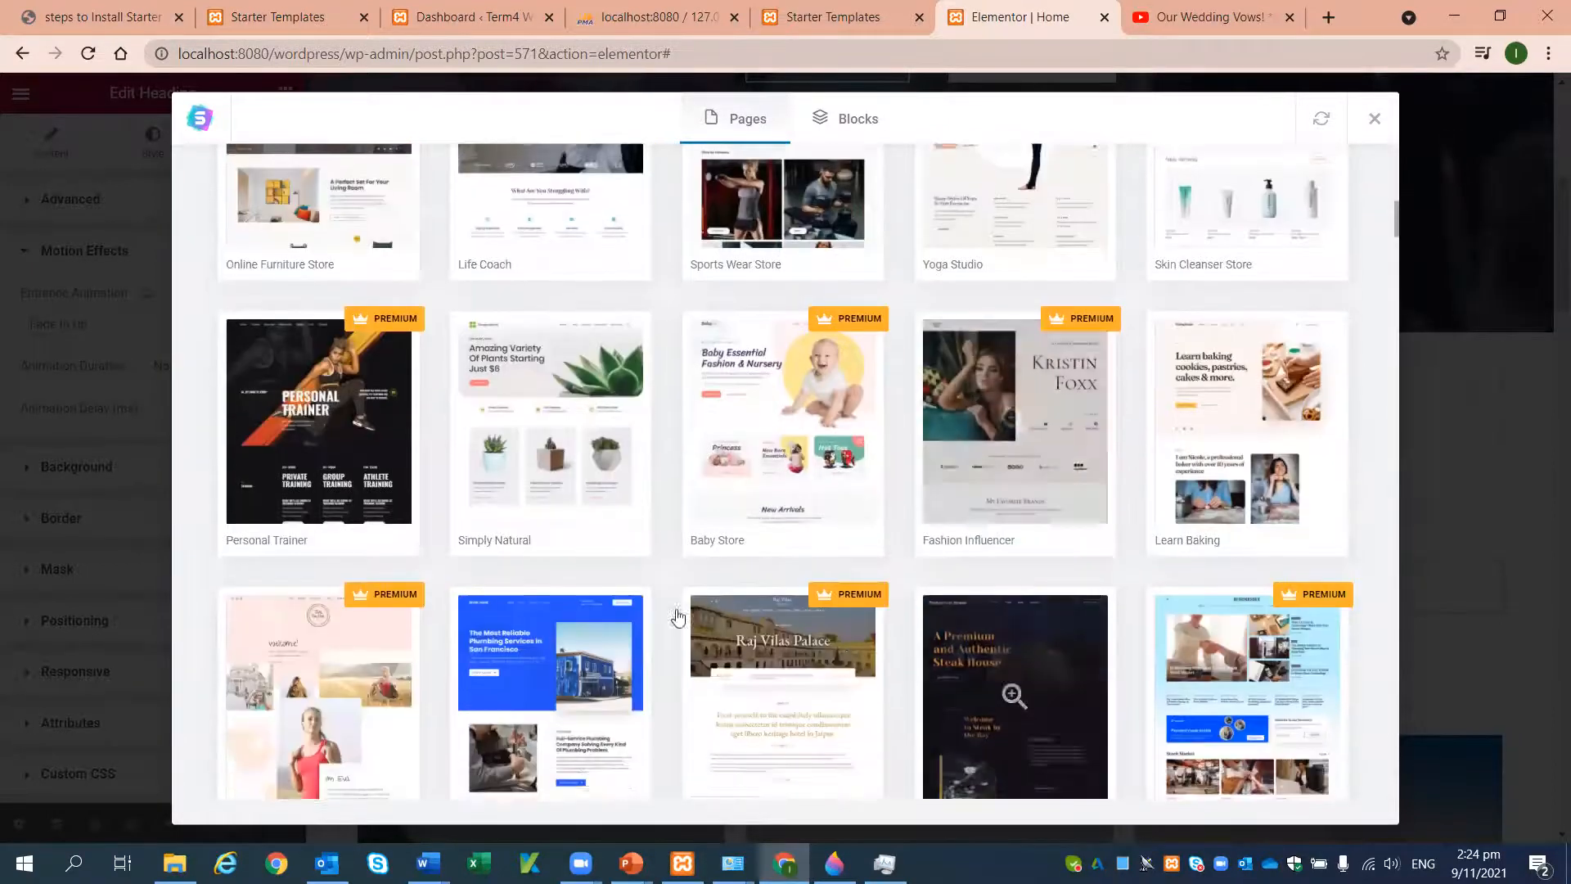
{"action": "left_click", "coordinate": [576, 360]}
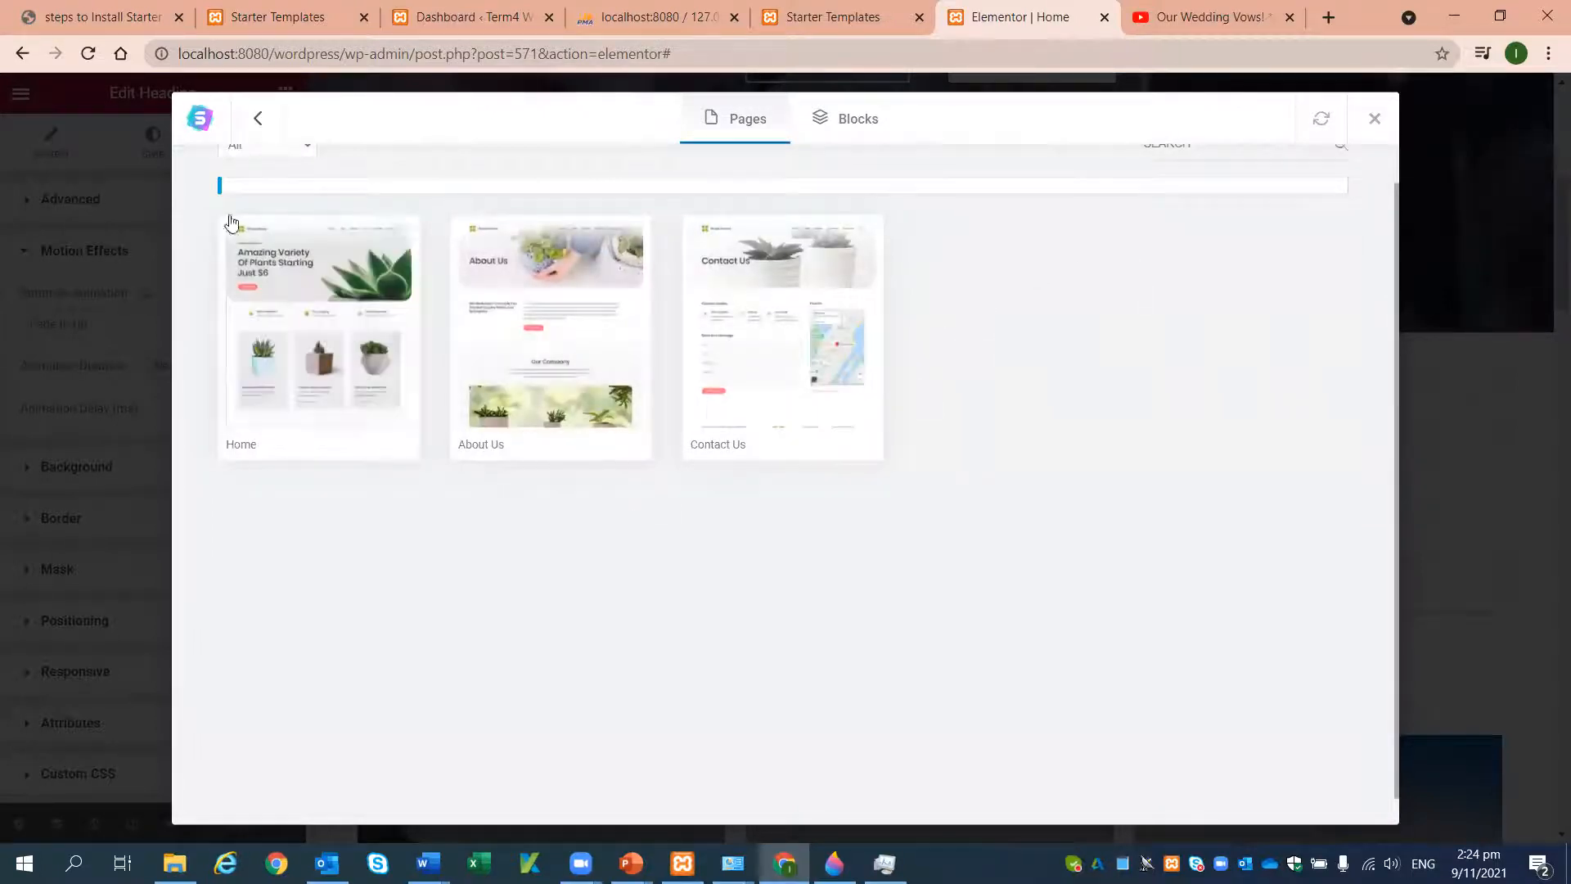
{"action": "left_click", "coordinate": [563, 360]}
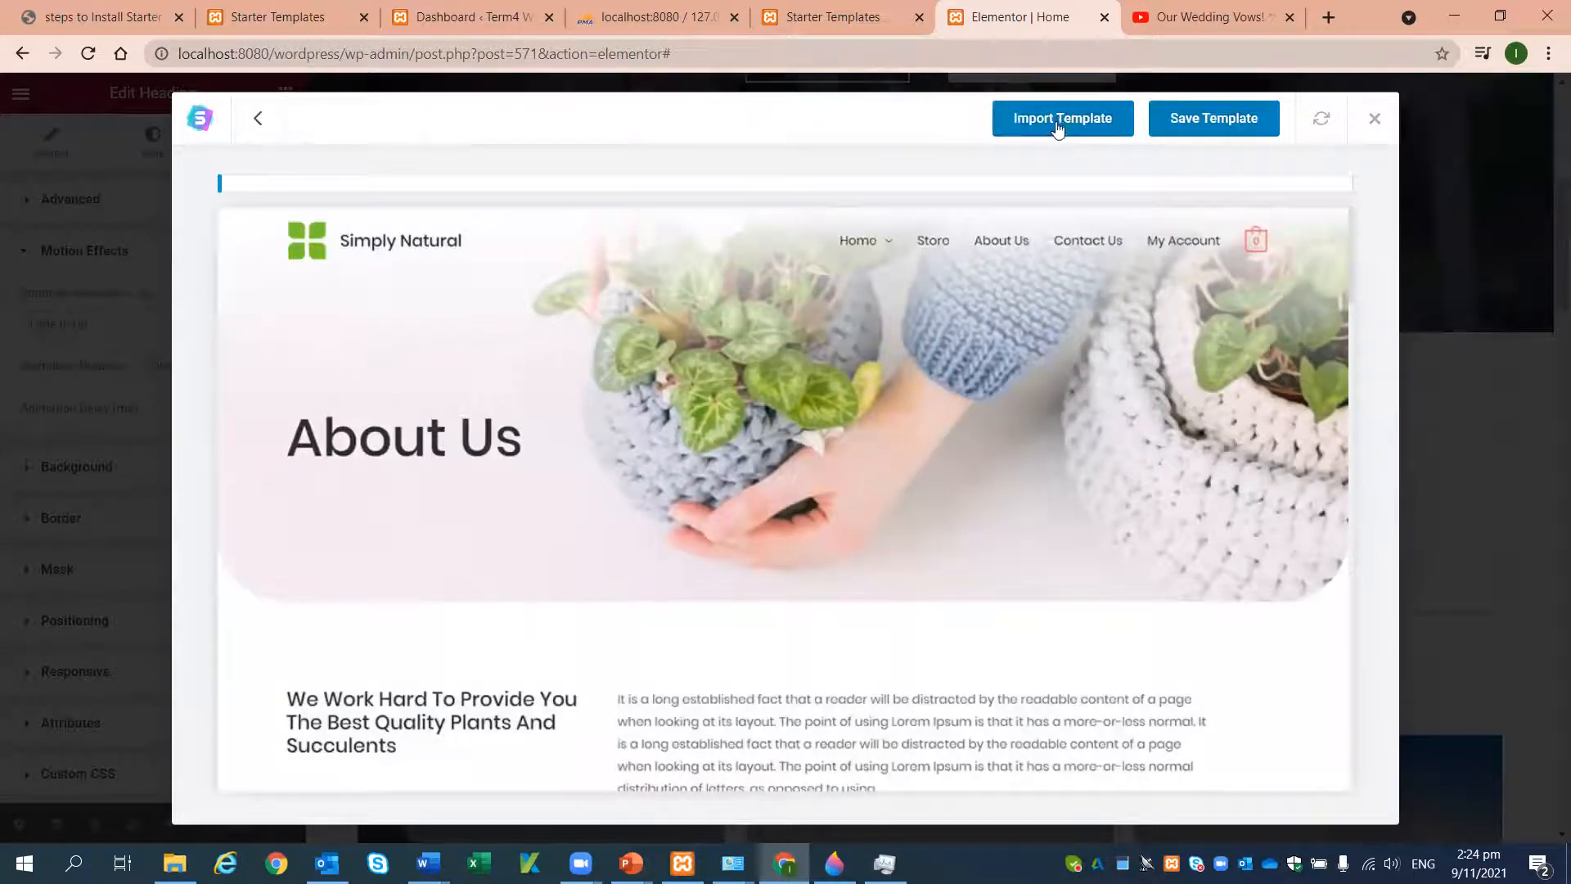
{"action": "left_click", "coordinate": [1060, 121]}
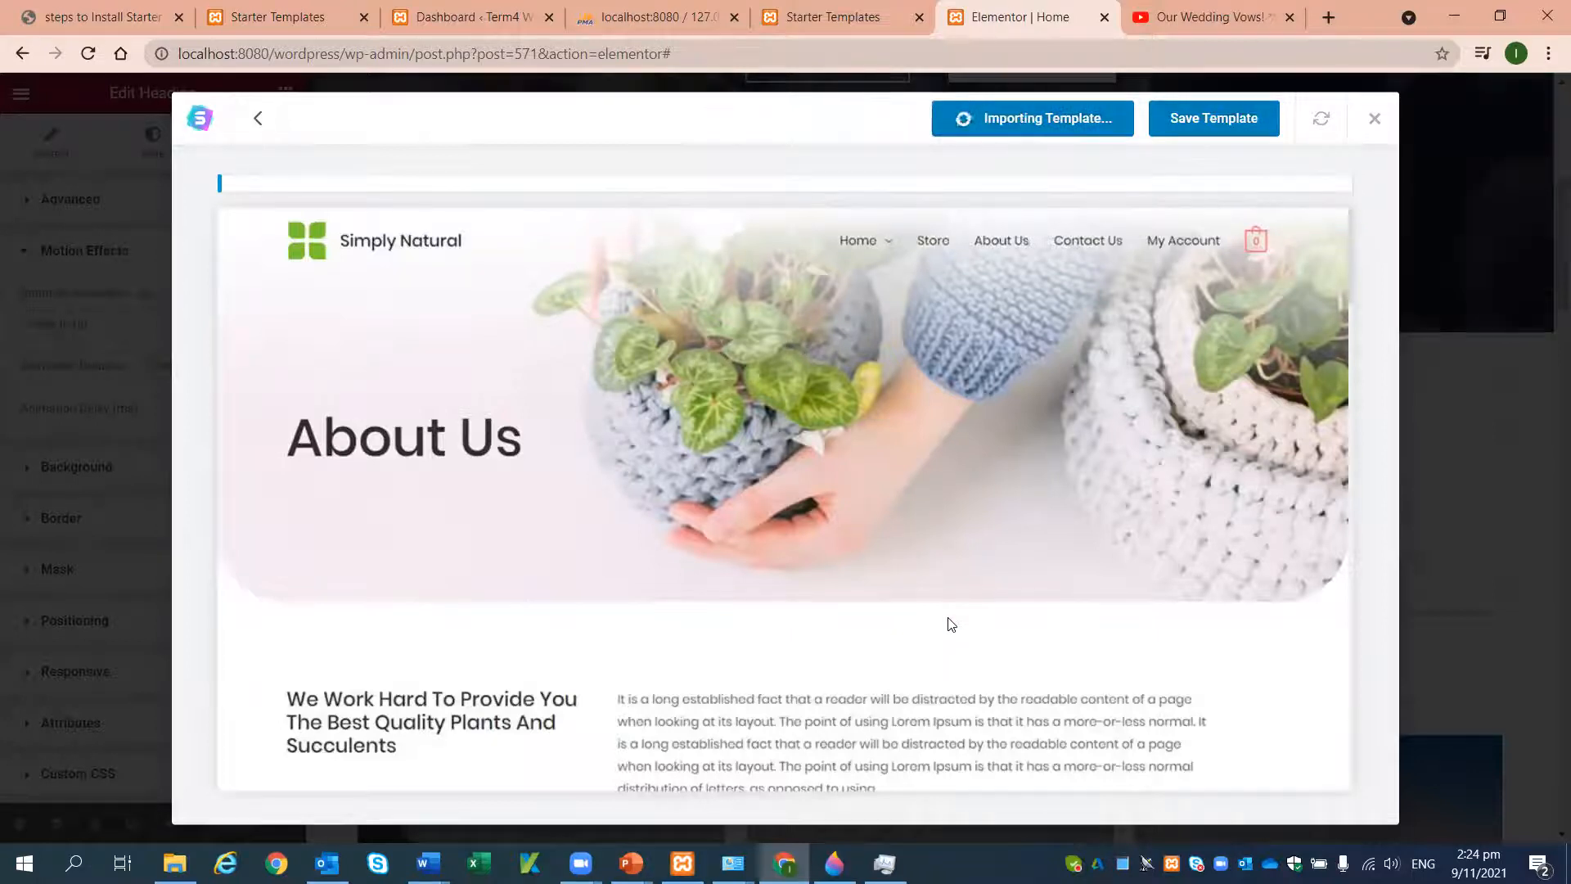
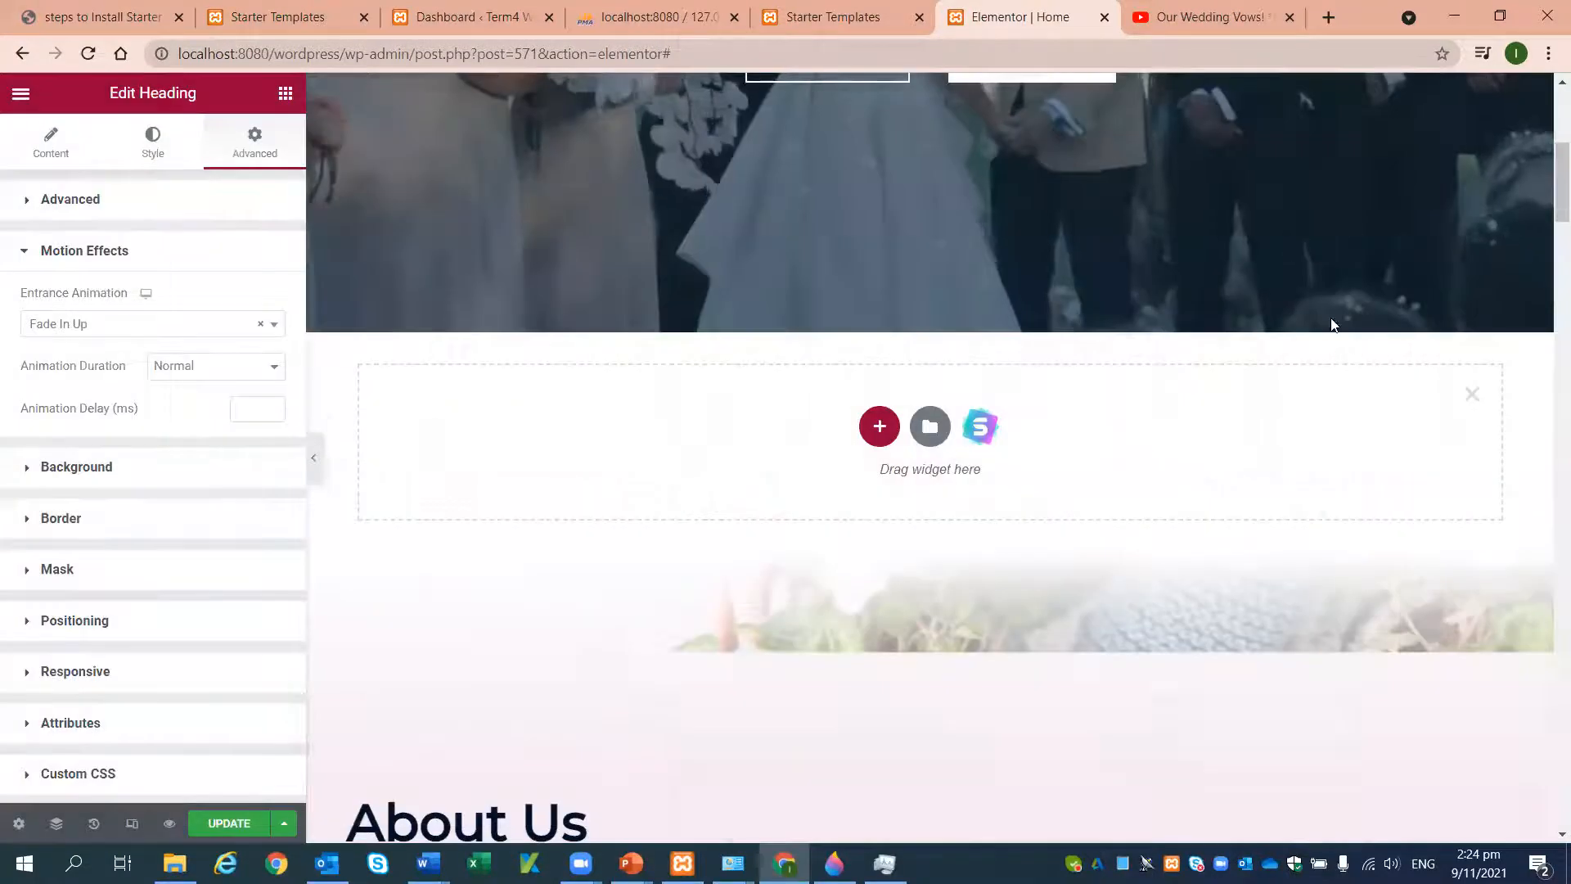
- Review the imported About Us sections and the rest of the home page below them in the editor
{"action": "scroll", "coordinate": [1134, 519], "scroll_direction": "down", "scroll_amount": 3}
{"action": "scroll", "coordinate": [1134, 517], "scroll_direction": "down", "scroll_amount": 1}
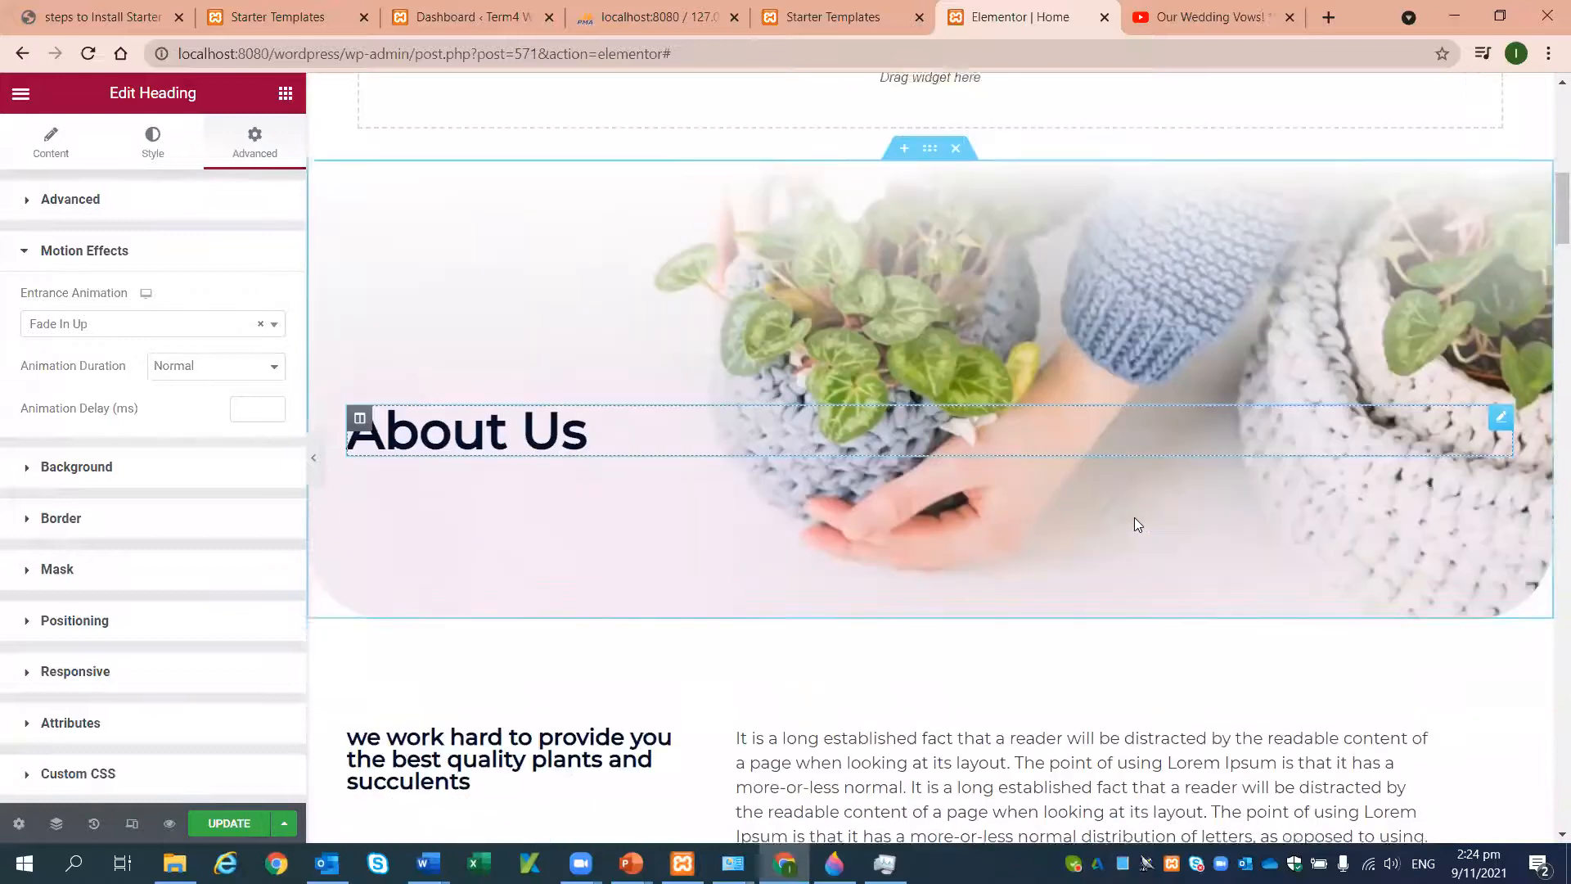
{"action": "scroll", "coordinate": [1134, 517], "scroll_direction": "up", "scroll_amount": 3}
{"action": "scroll", "coordinate": [1134, 517], "scroll_direction": "down", "scroll_amount": 2}
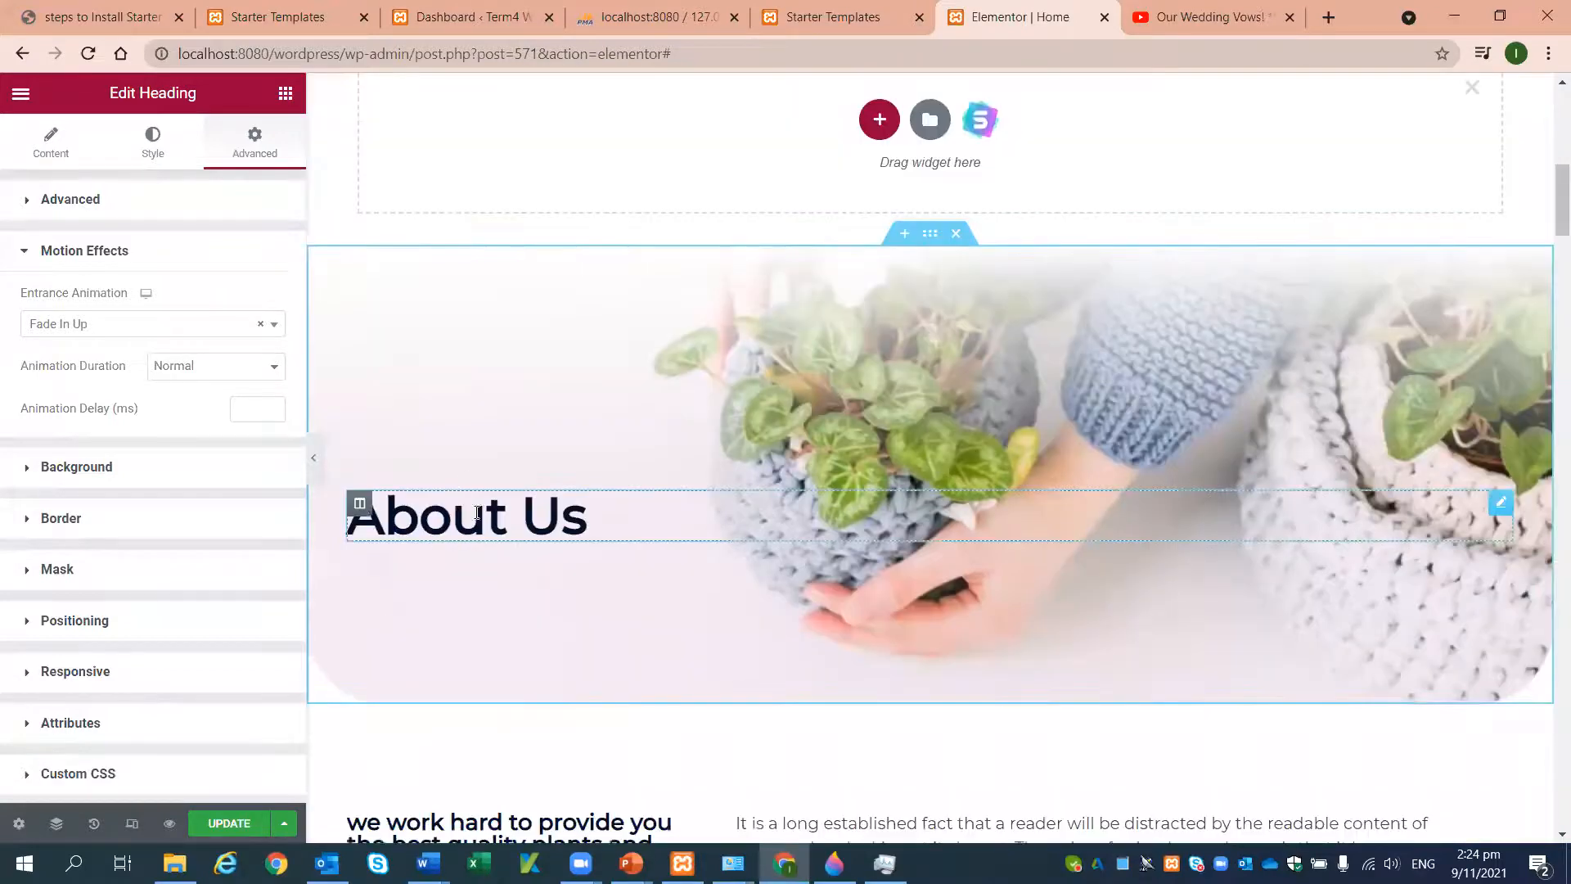
{"action": "scroll", "coordinate": [822, 548], "scroll_direction": "down", "scroll_amount": 3}
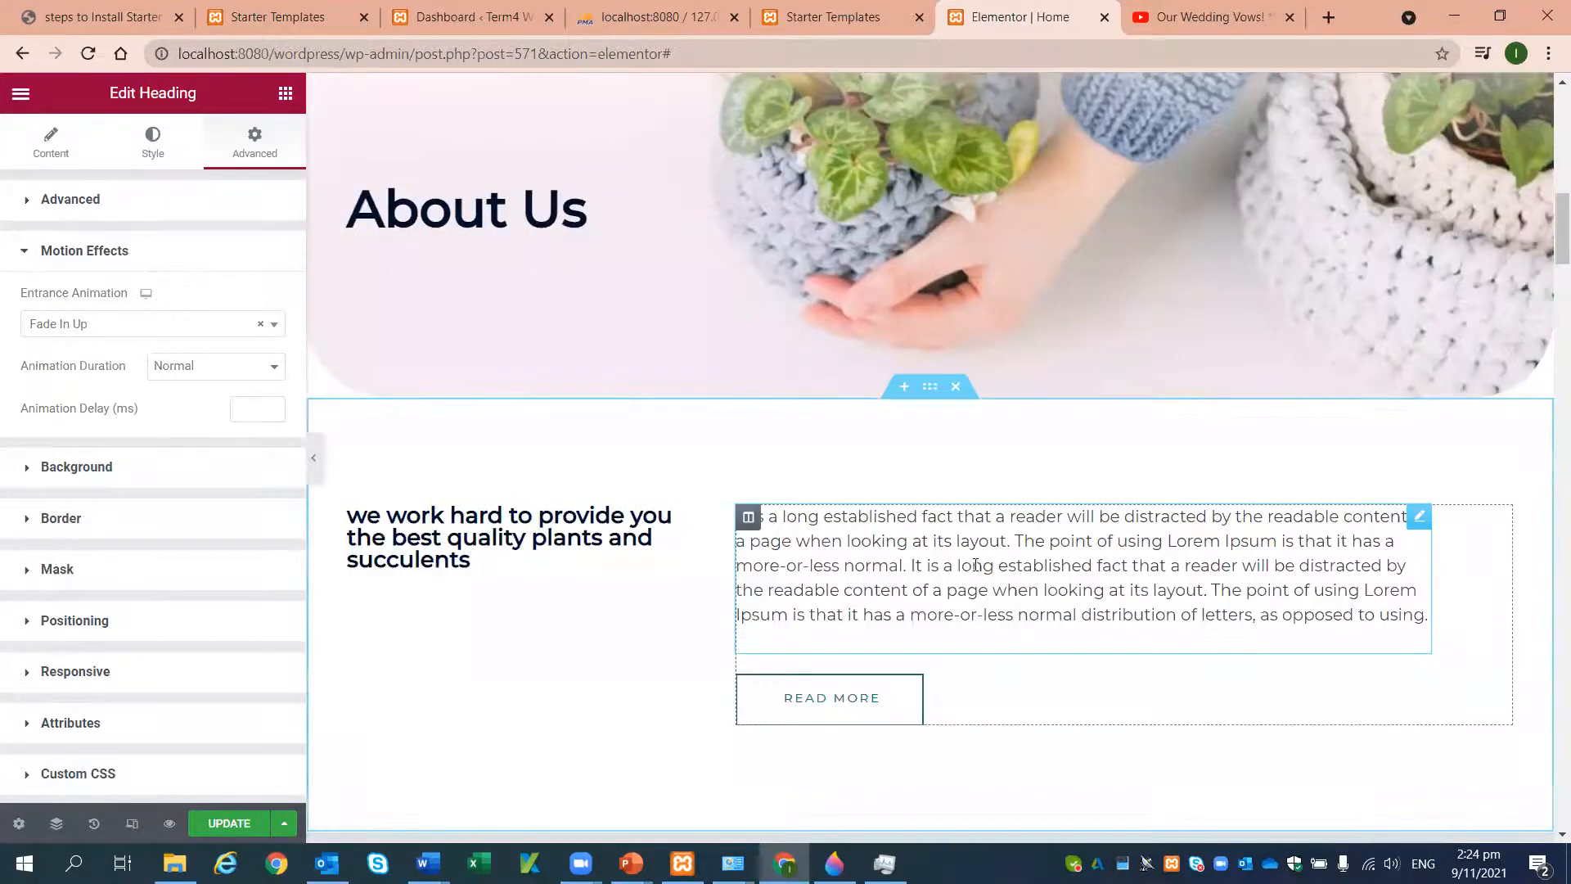
{"action": "scroll", "coordinate": [974, 573], "scroll_direction": "down", "scroll_amount": 3}
{"action": "scroll", "coordinate": [973, 577], "scroll_direction": "up", "scroll_amount": 6}
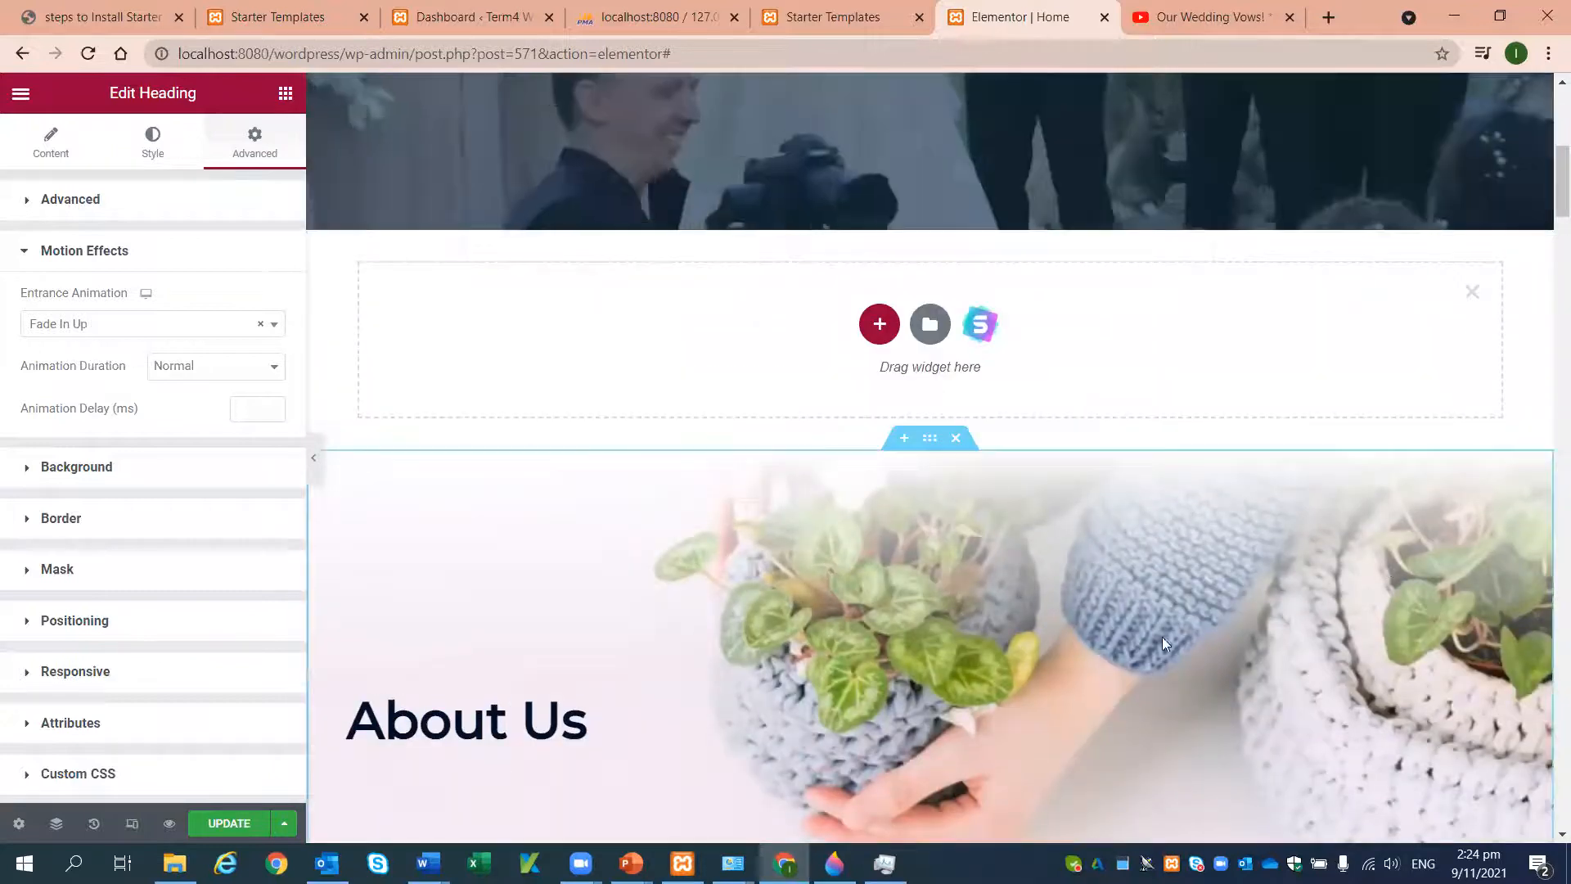
{"action": "scroll", "coordinate": [1151, 554], "scroll_direction": "down", "scroll_amount": 8}
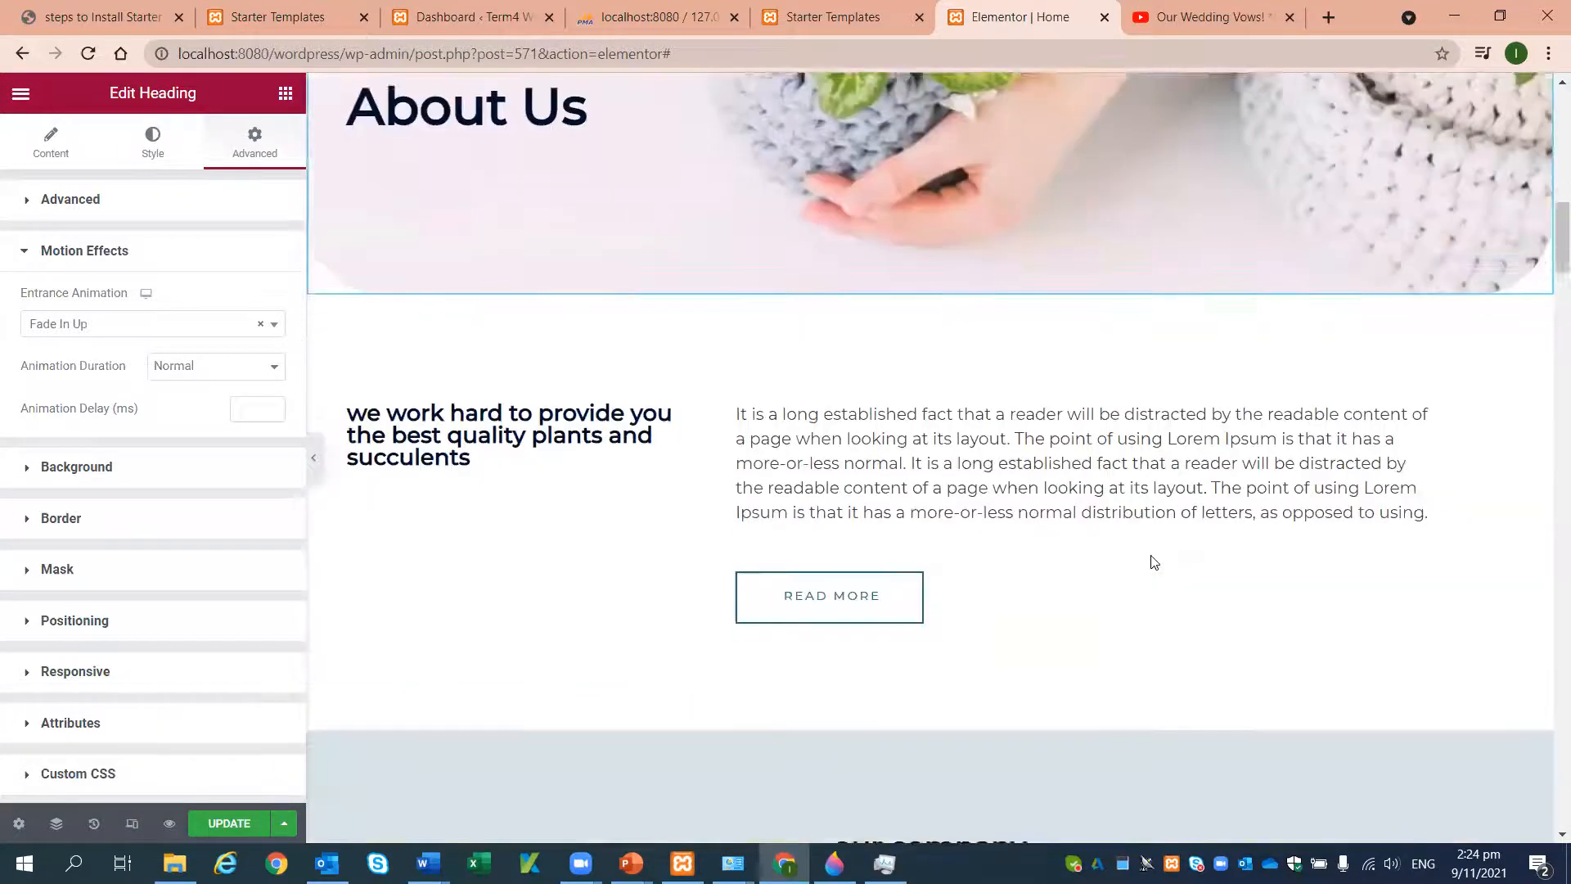
{"action": "scroll", "coordinate": [1151, 555], "scroll_direction": "down", "scroll_amount": 14}
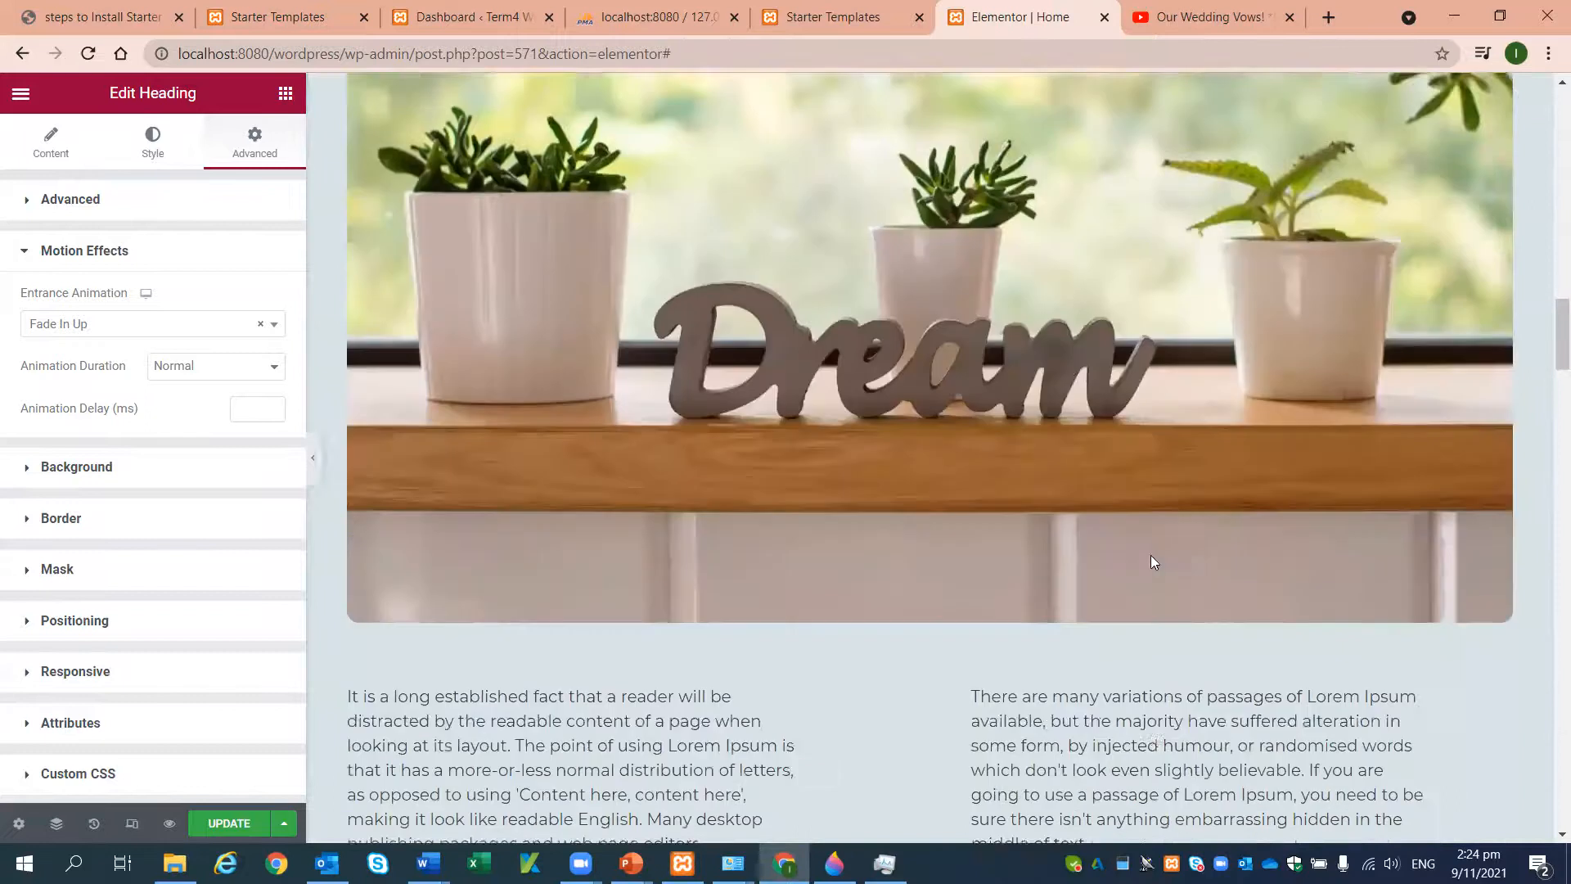
{"action": "scroll", "coordinate": [1152, 558], "scroll_direction": "down", "scroll_amount": 20}
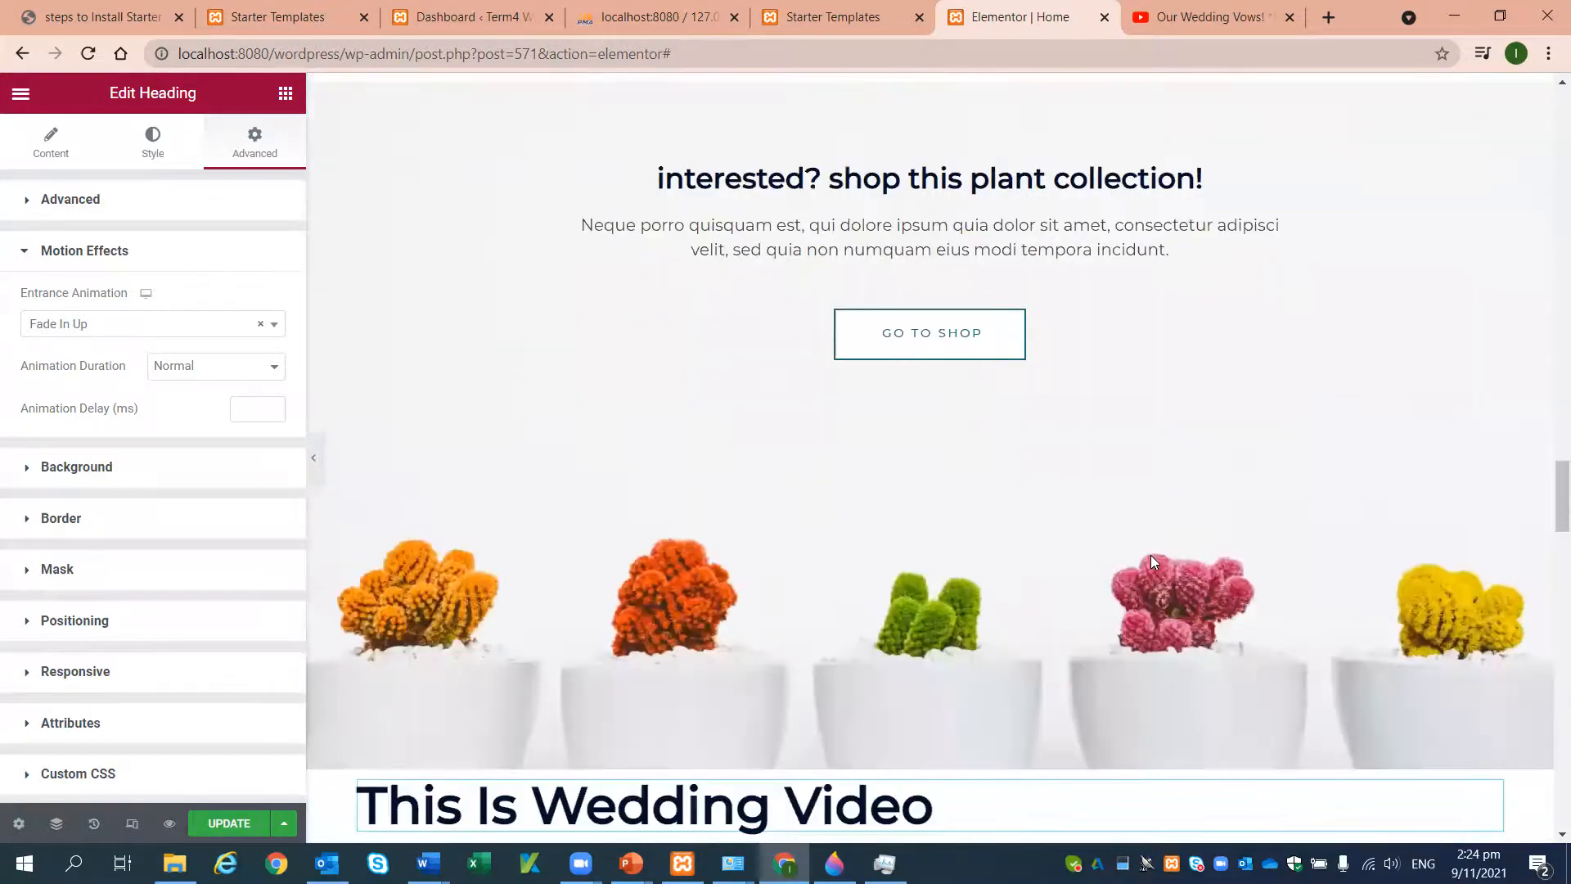
{"action": "scroll", "coordinate": [661, 508], "scroll_direction": "up", "scroll_amount": 5}
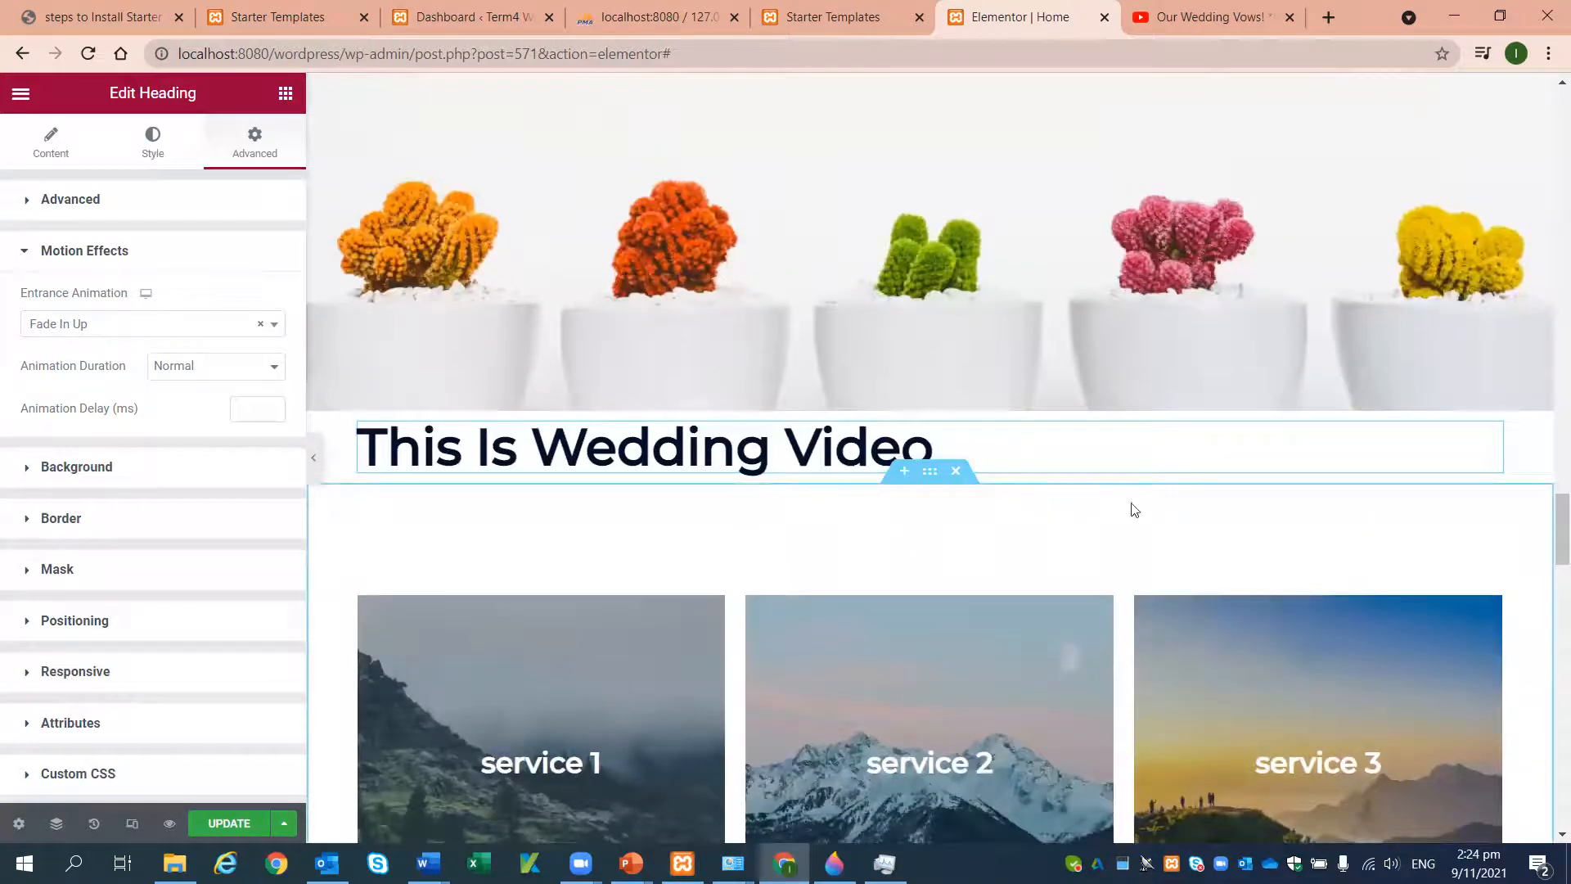
{"action": "scroll", "coordinate": [681, 528], "scroll_direction": "down", "scroll_amount": 10}
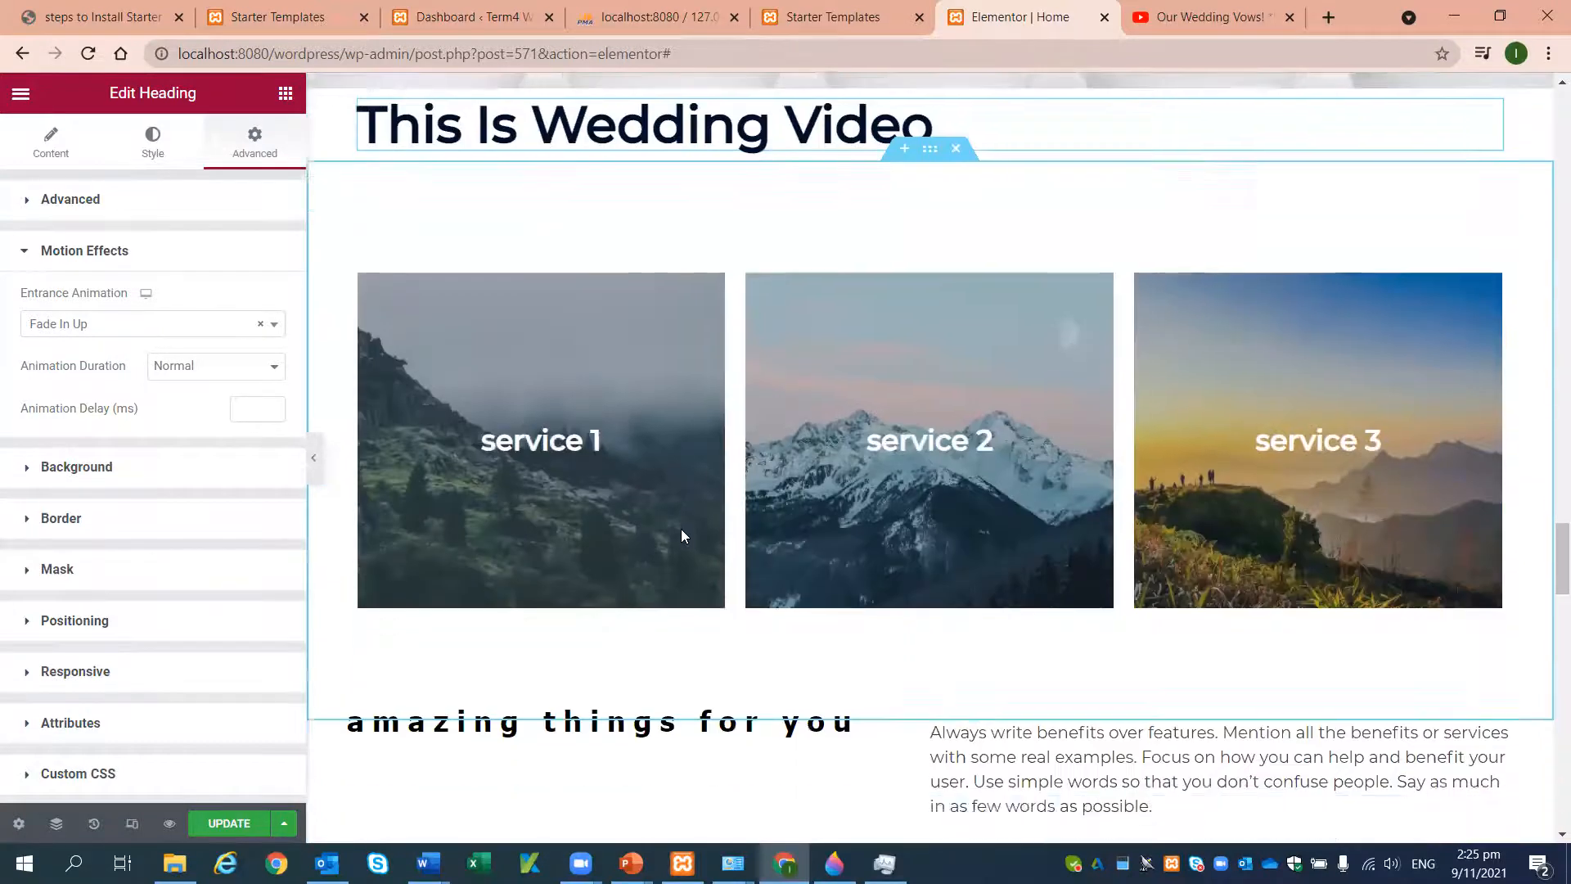
{"action": "scroll", "coordinate": [1216, 651], "scroll_direction": "down", "scroll_amount": 8}
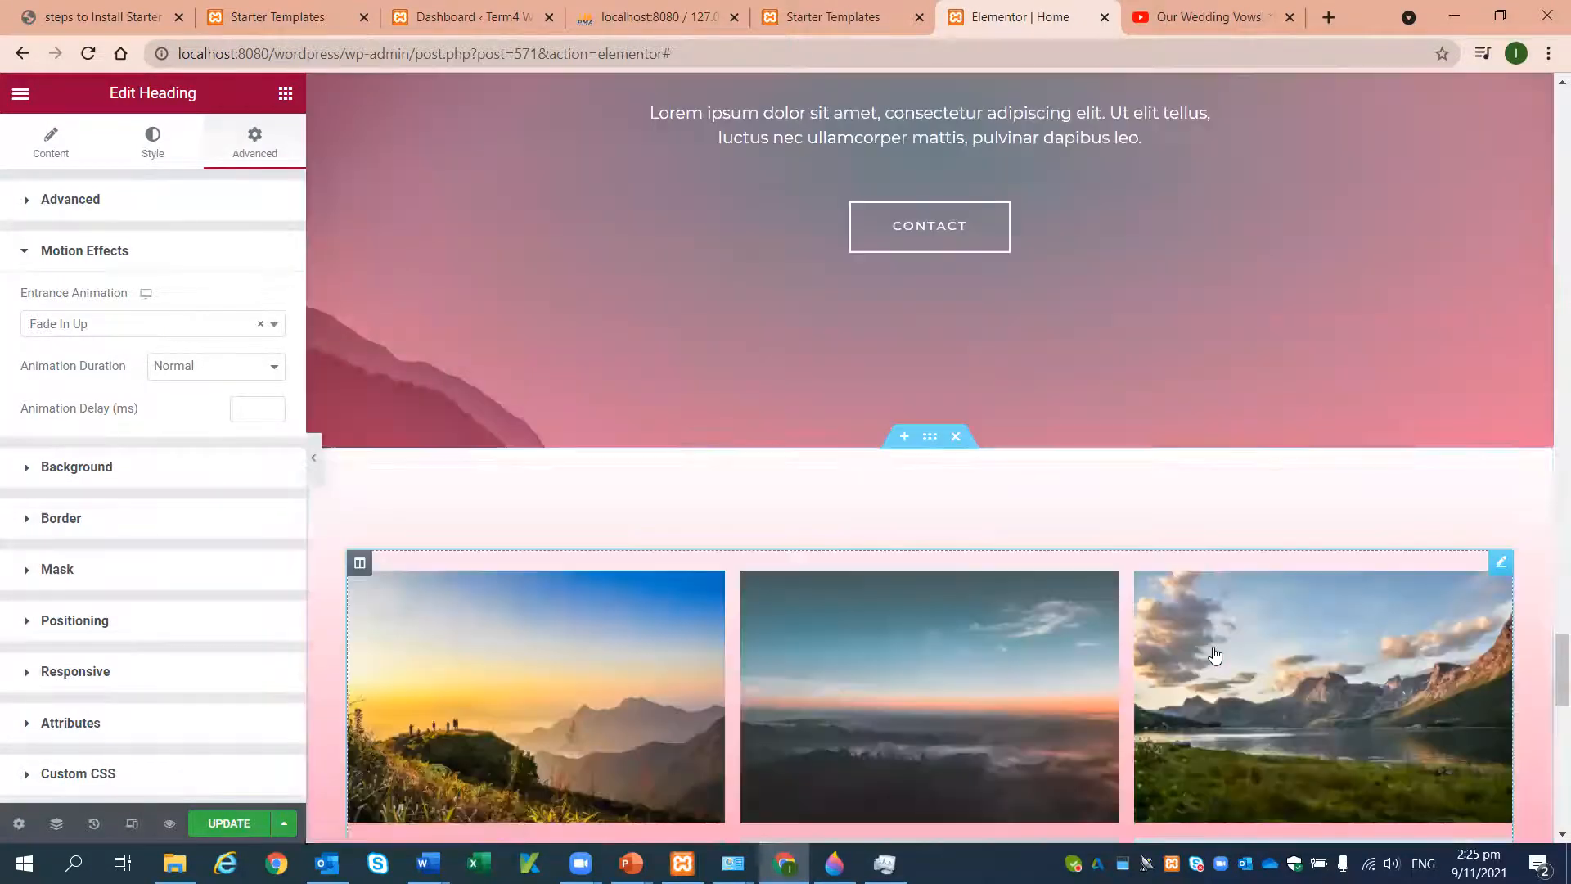
{"action": "scroll", "coordinate": [1216, 652], "scroll_direction": "up", "scroll_amount": 12}
{"action": "scroll", "coordinate": [1215, 652], "scroll_direction": "up", "scroll_amount": 20}
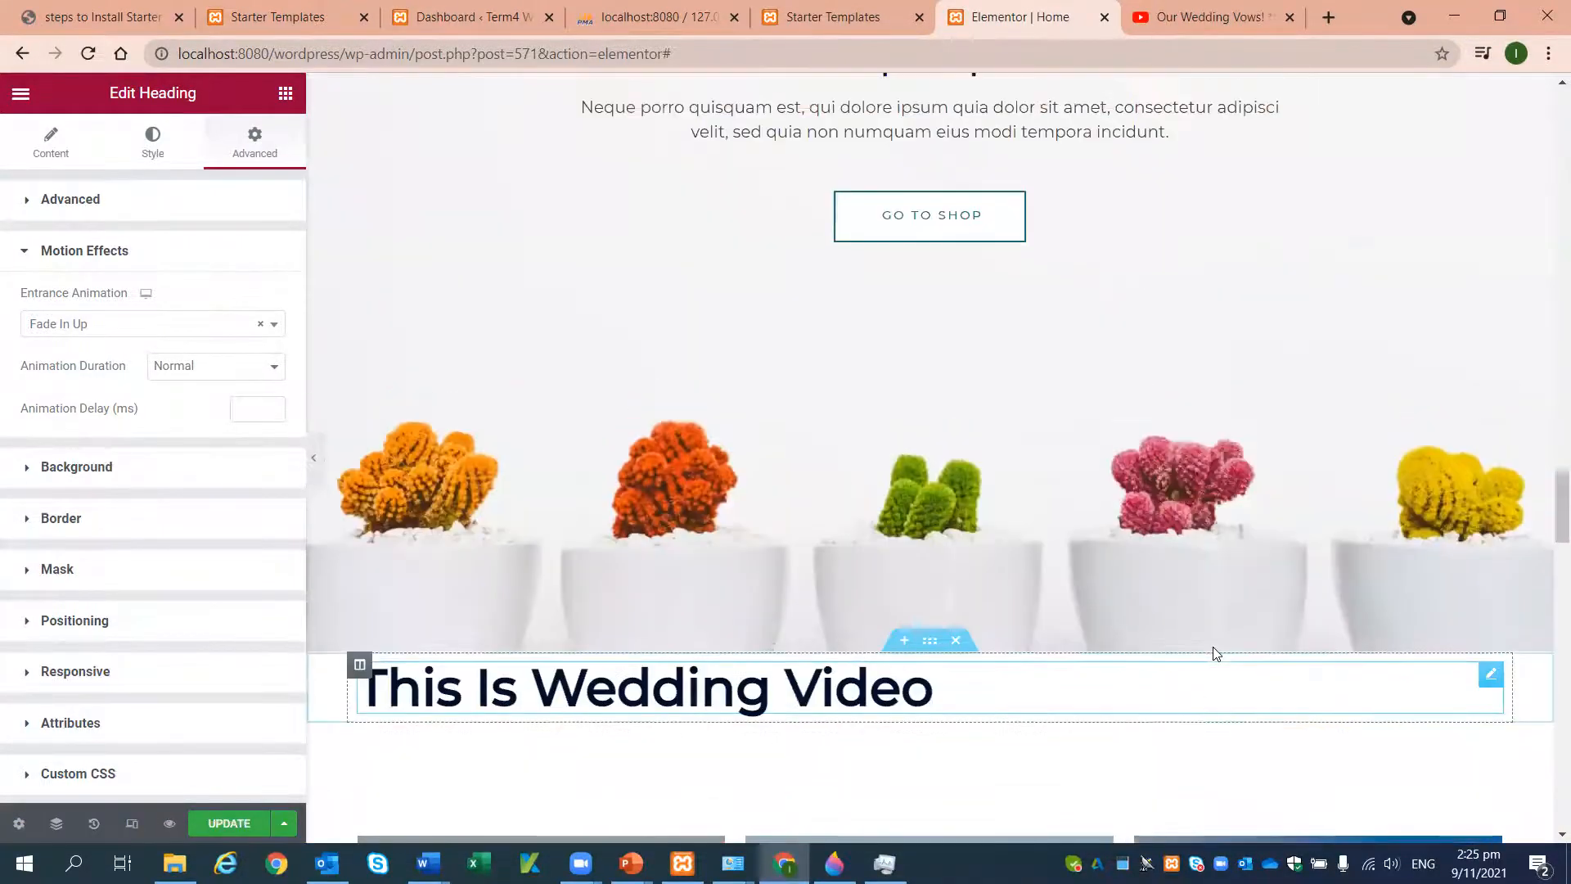
- Insert an empty add-section area directly above the "our team" section
{"action": "scroll", "coordinate": [1216, 652], "scroll_direction": "up", "scroll_amount": 4}
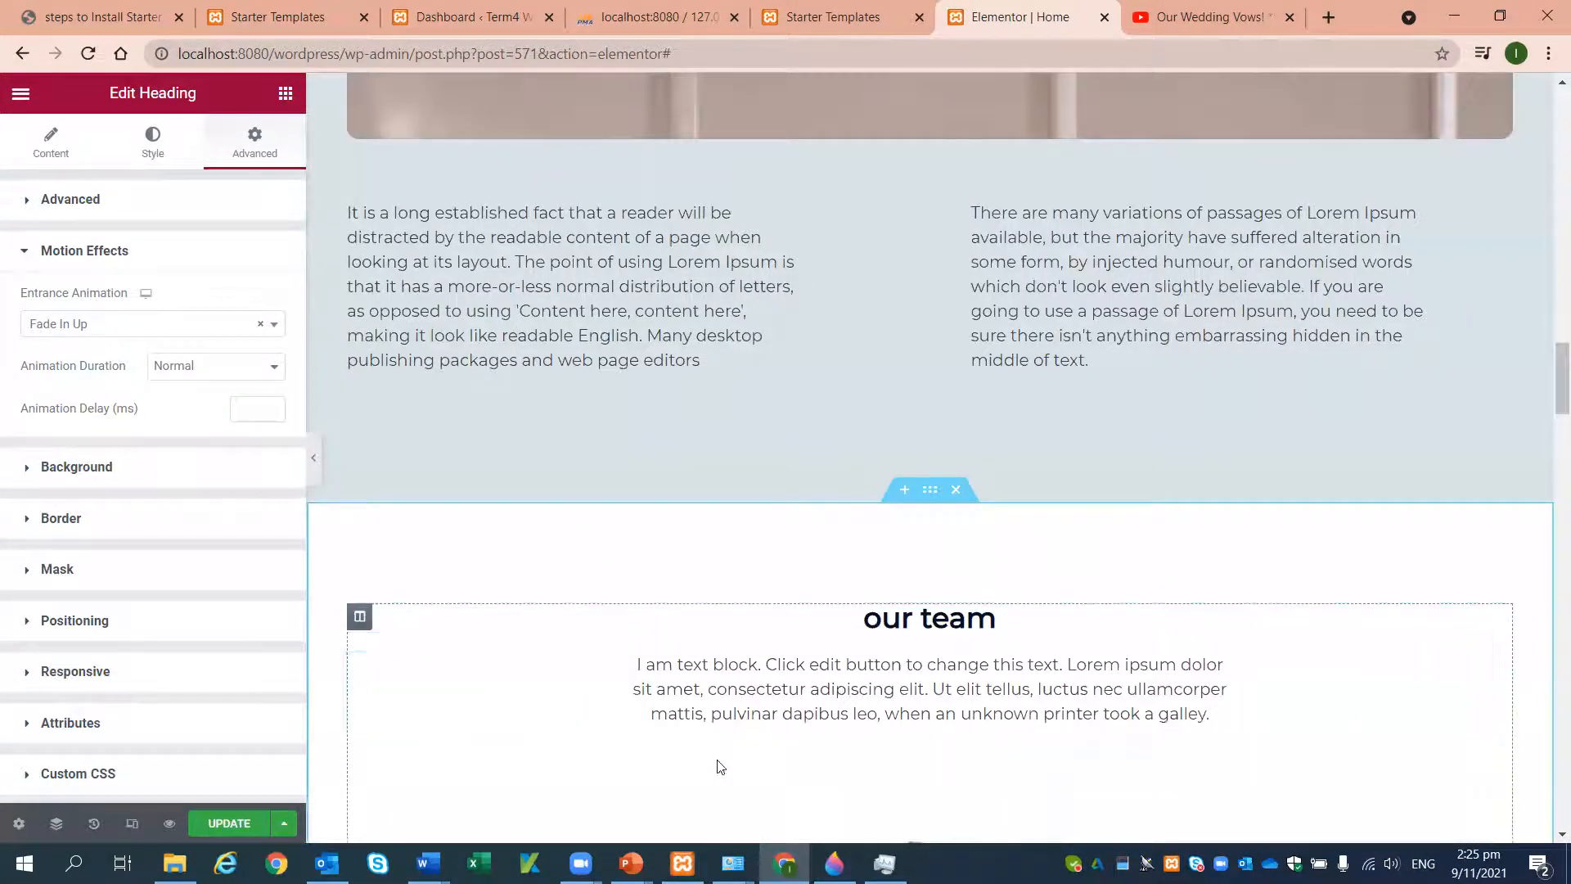
{"action": "scroll", "coordinate": [708, 593], "scroll_direction": "down", "scroll_amount": 4}
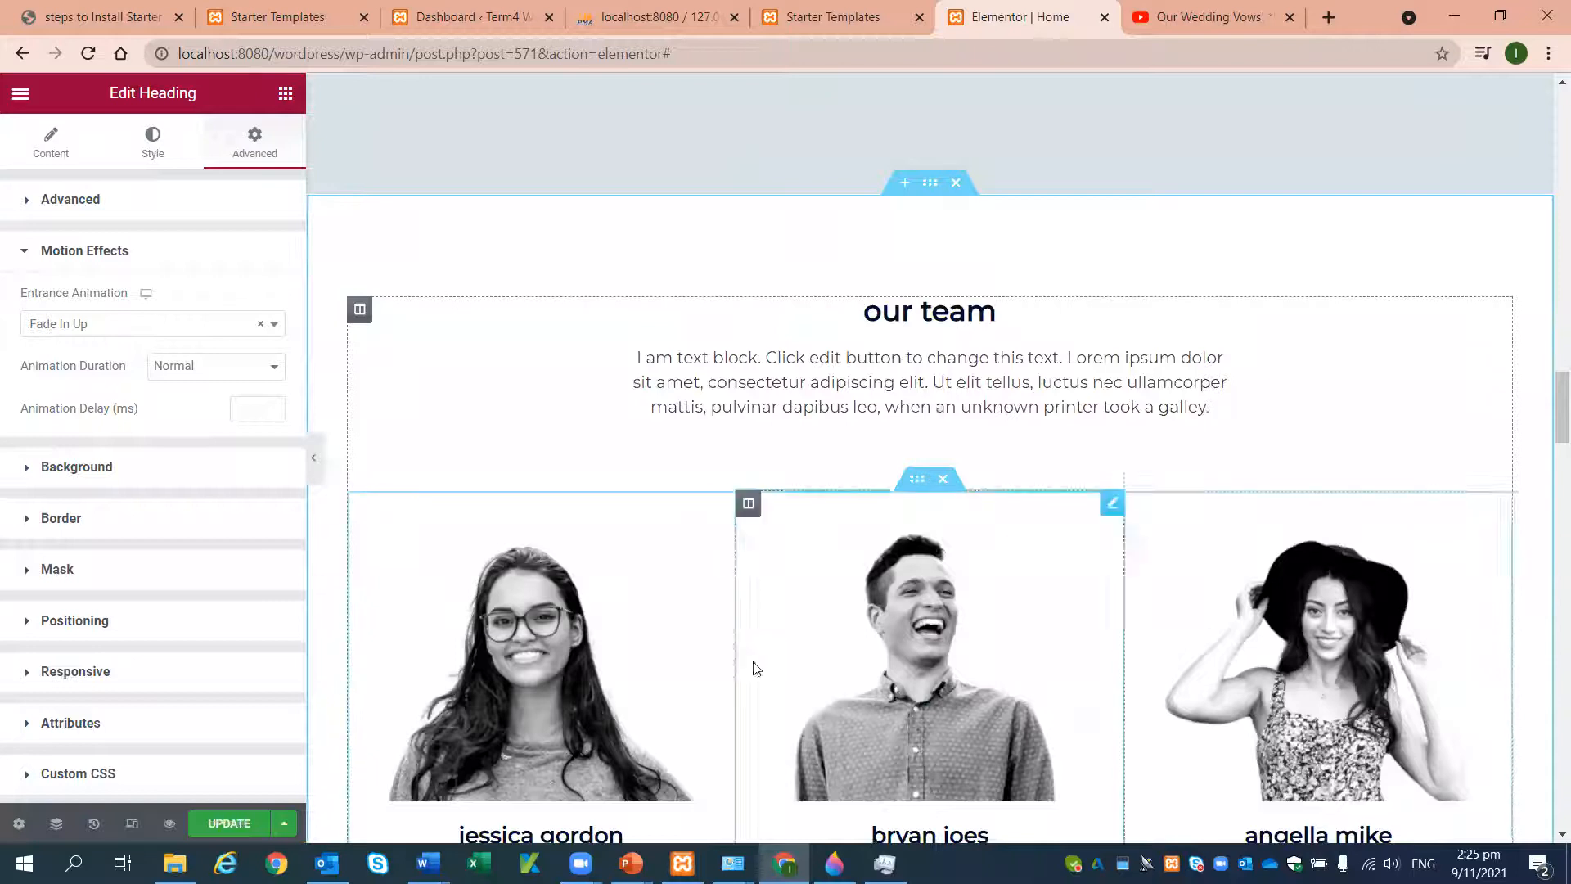
{"action": "scroll", "coordinate": [1122, 594], "scroll_direction": "down", "scroll_amount": 3}
{"action": "scroll", "coordinate": [1123, 594], "scroll_direction": "down", "scroll_amount": 1}
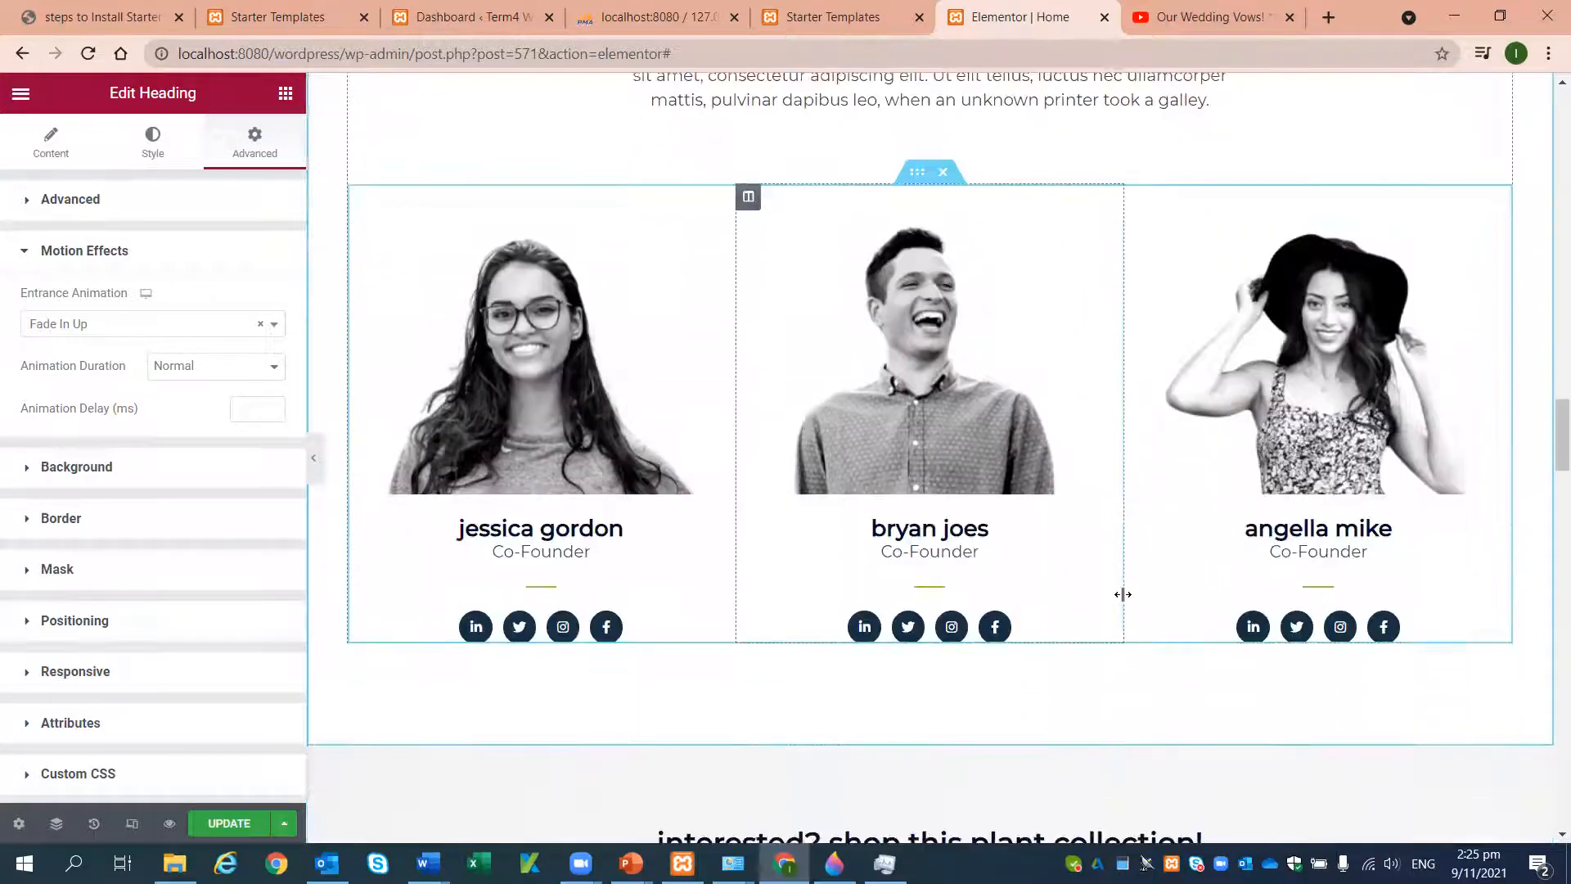
{"action": "scroll", "coordinate": [1123, 594], "scroll_direction": "up", "scroll_amount": 4}
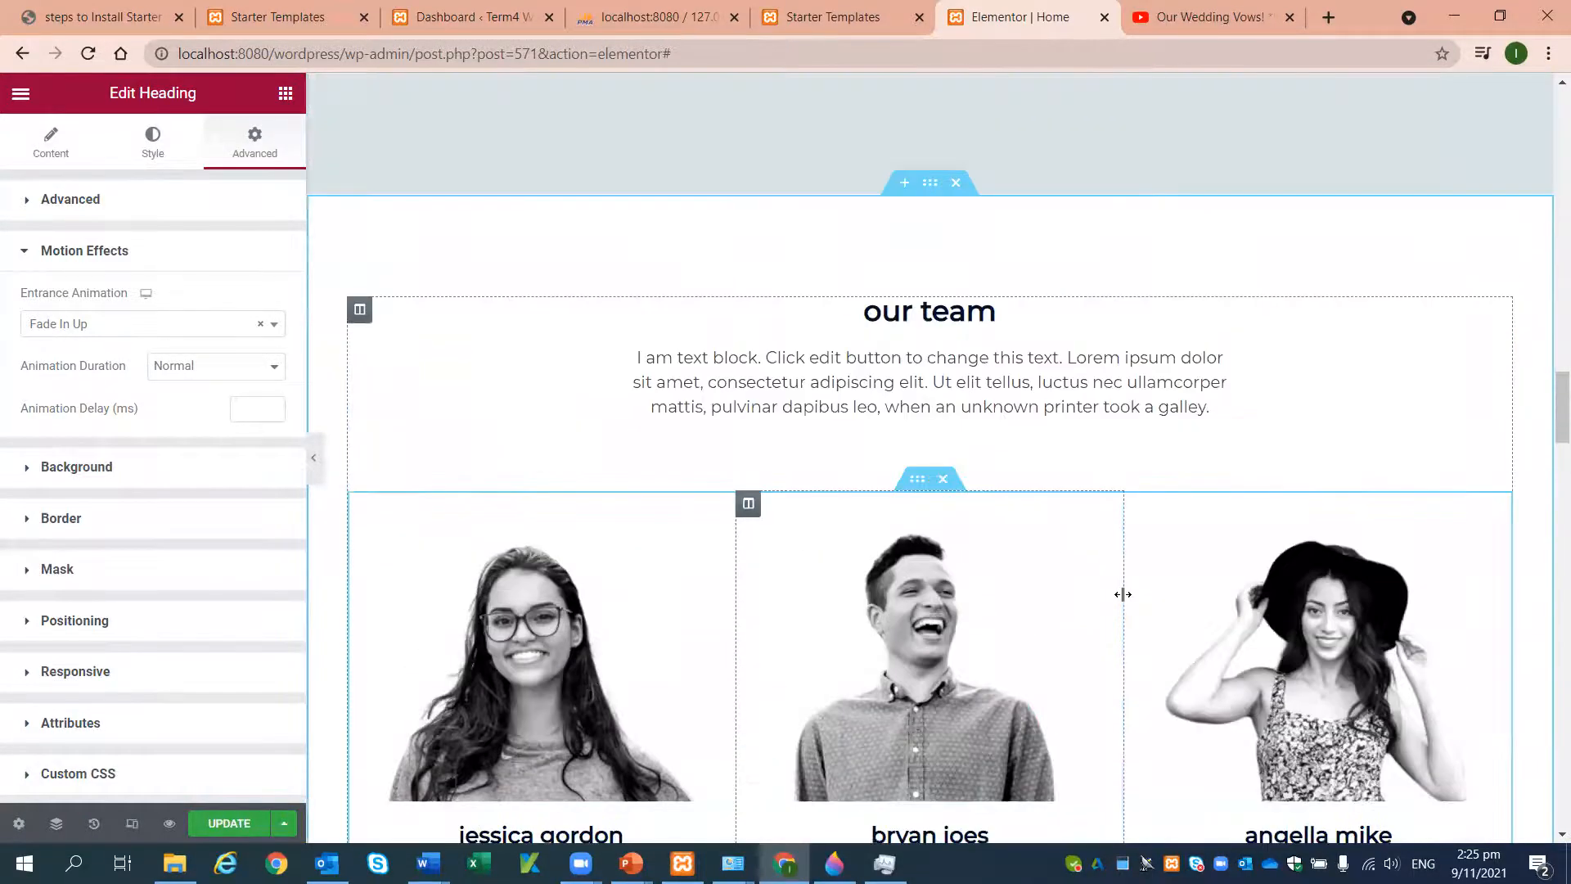
{"action": "left_click", "coordinate": [903, 185]}
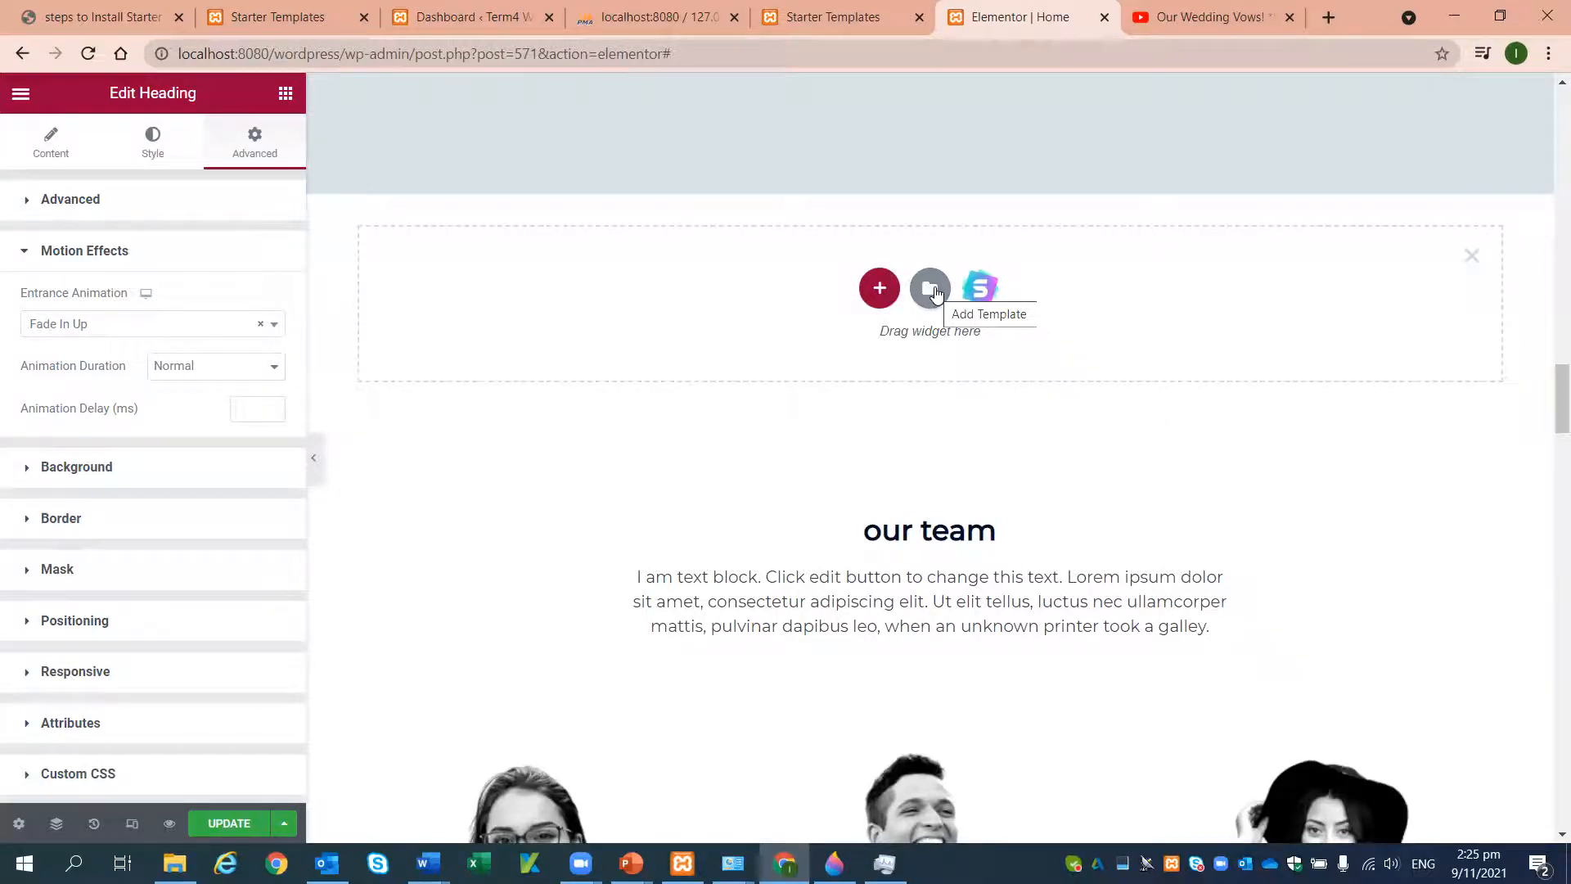
{"action": "scroll", "coordinate": [1153, 495], "scroll_direction": "up", "scroll_amount": 20}
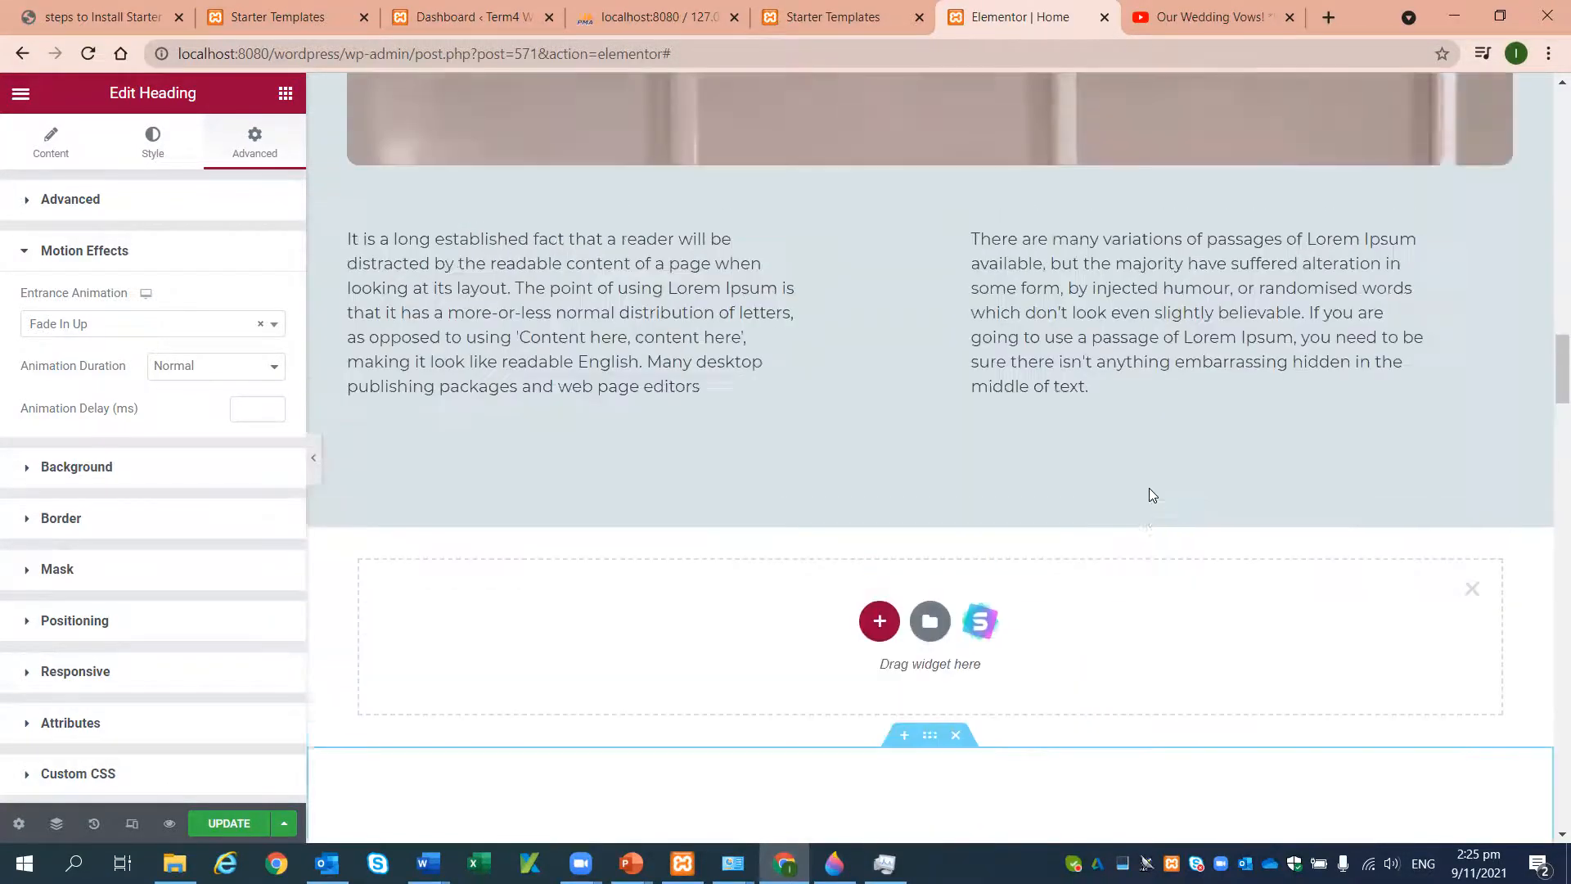
{"action": "scroll", "coordinate": [1149, 487], "scroll_direction": "up", "scroll_amount": 4}
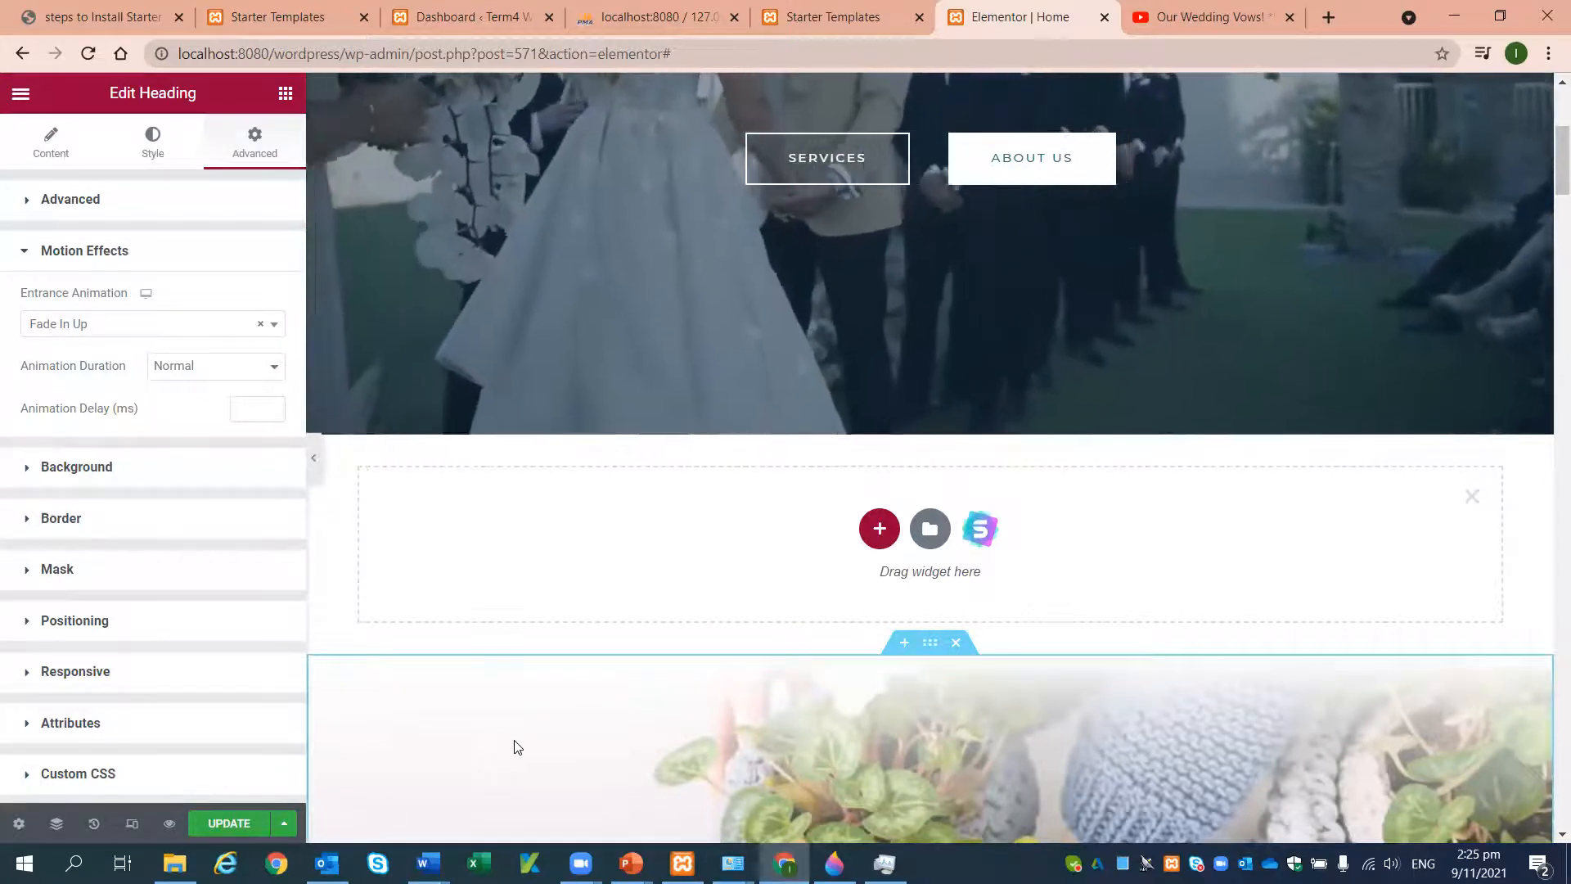
- Exit the Elementor editor to the WordPress pages list and visit the live site
{"action": "left_click", "coordinate": [22, 95]}
{"action": "left_click", "coordinate": [88, 449]}
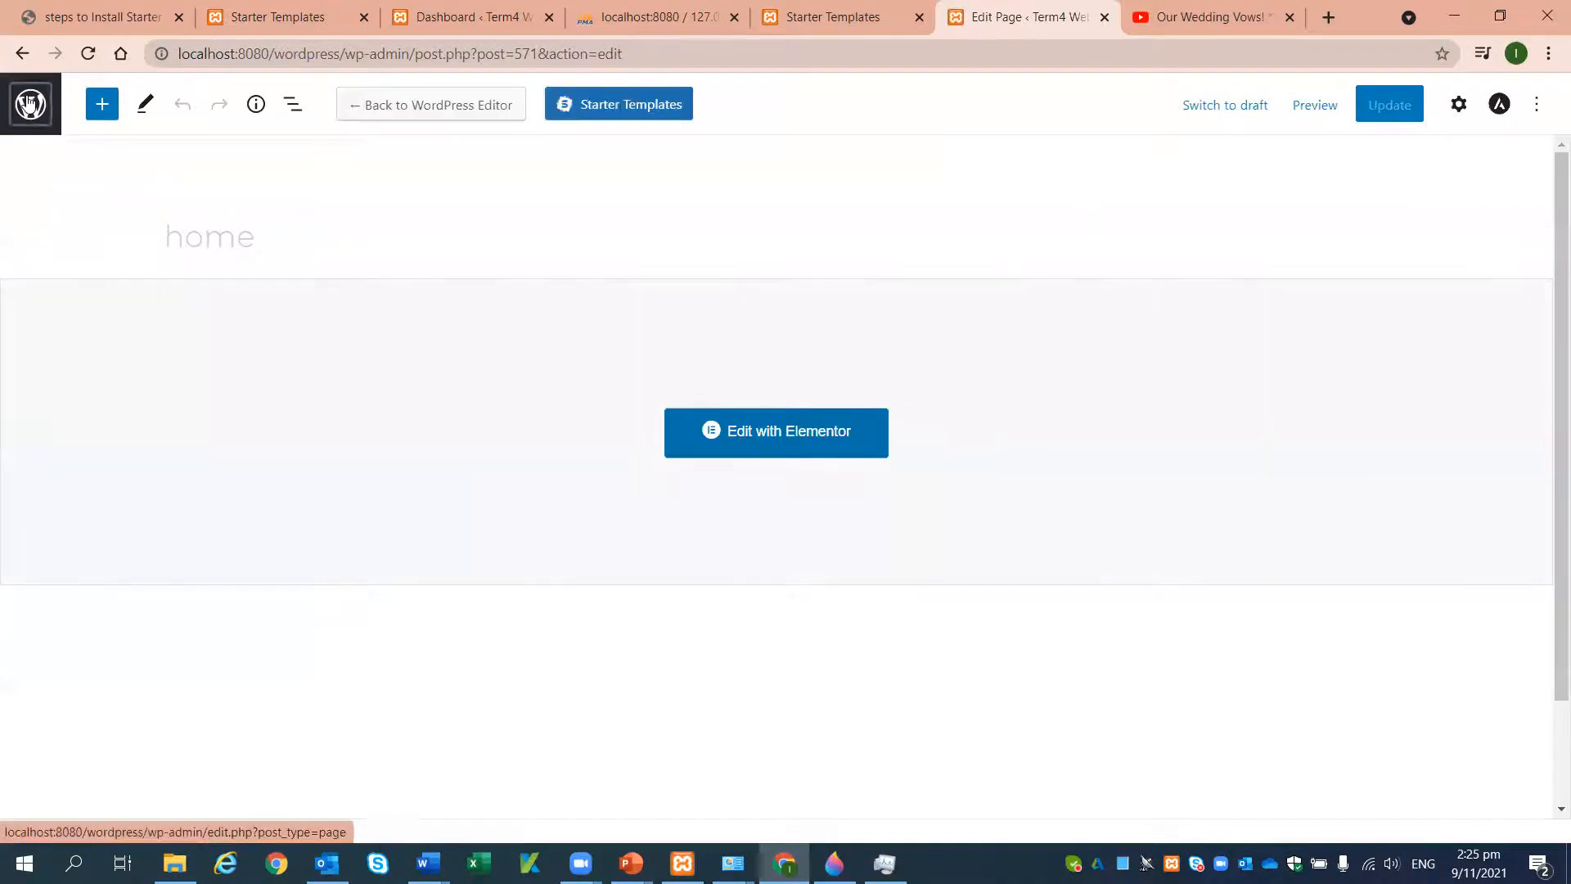
{"action": "left_click", "coordinate": [29, 104]}
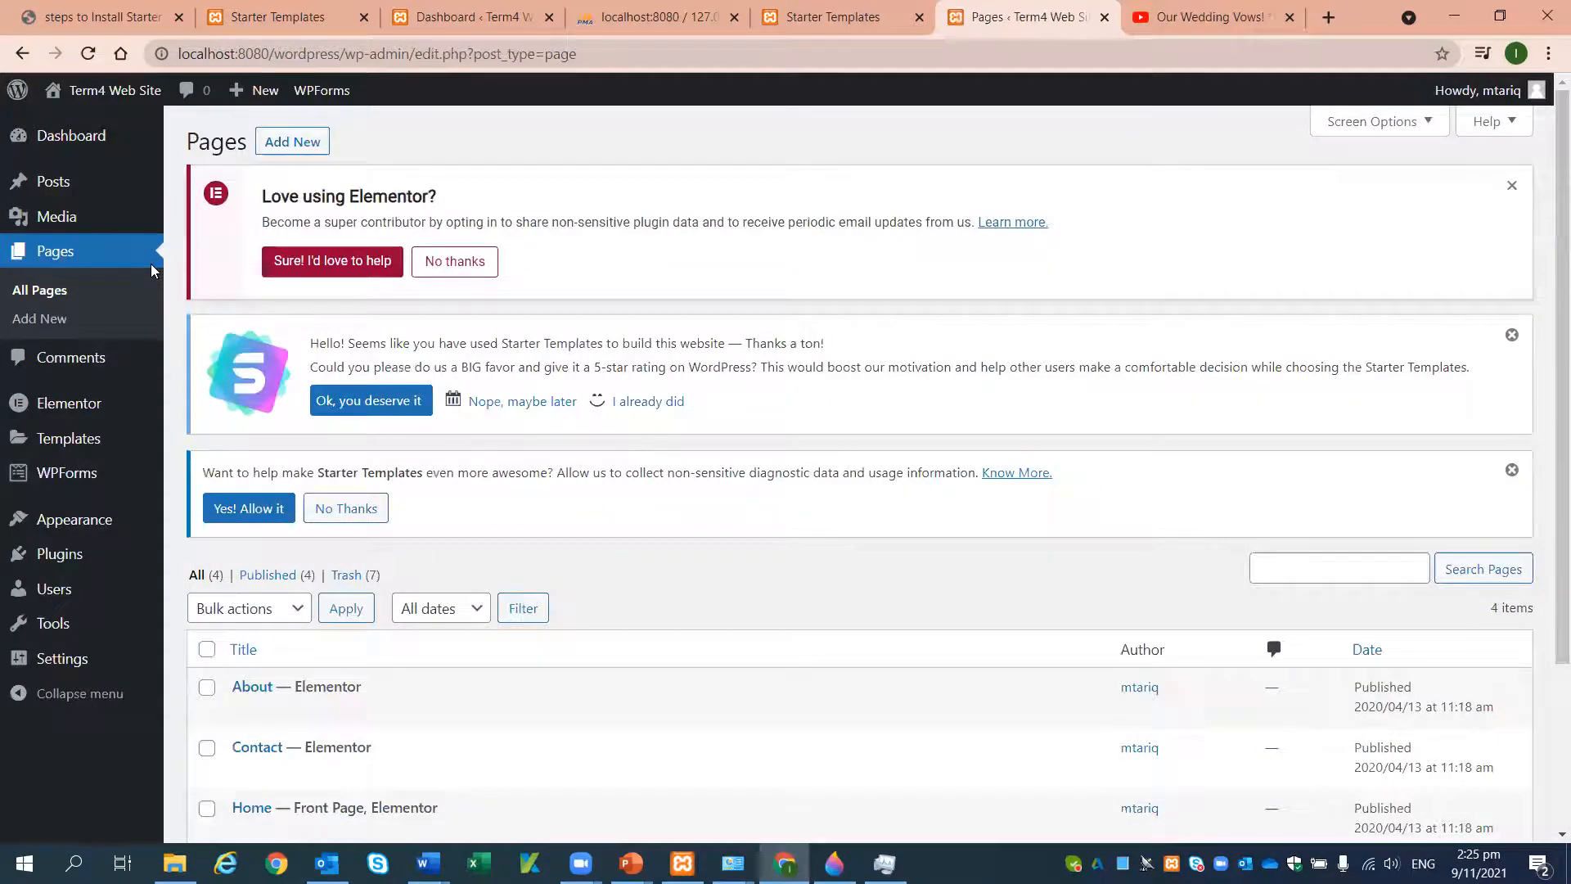
{"action": "mouse_move", "coordinate": [84, 112]}
{"action": "left_click", "coordinate": [77, 139]}
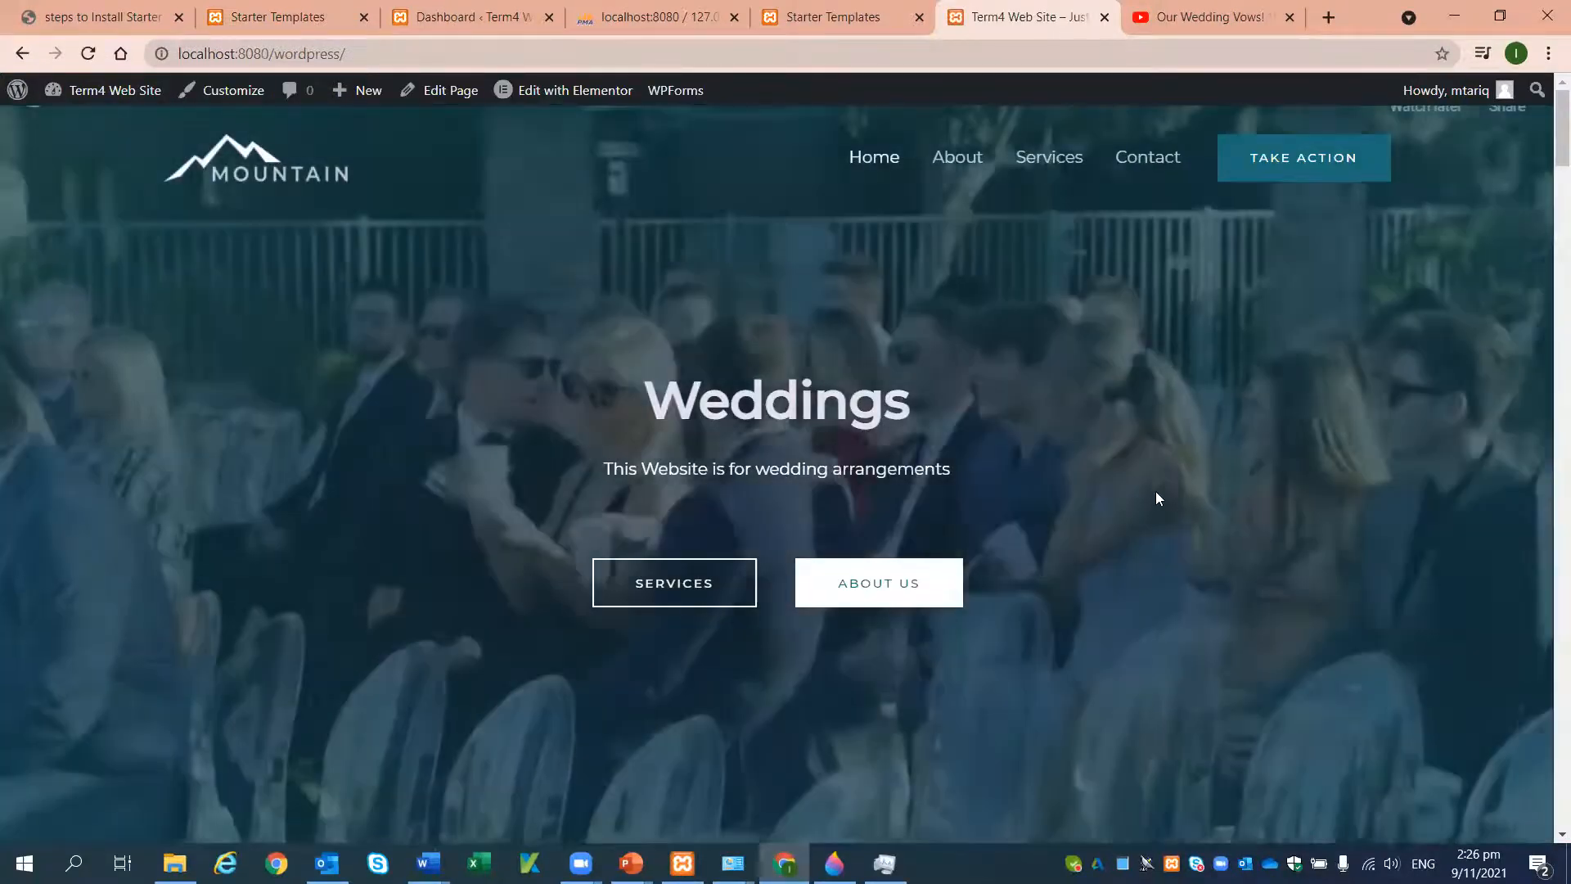
- Review the live home page from the Weddings banner through the imported About Us content to the services section
{"action": "scroll", "coordinate": [1149, 491], "scroll_direction": "down", "scroll_amount": 6}
{"action": "scroll", "coordinate": [1150, 491], "scroll_direction": "down", "scroll_amount": 14}
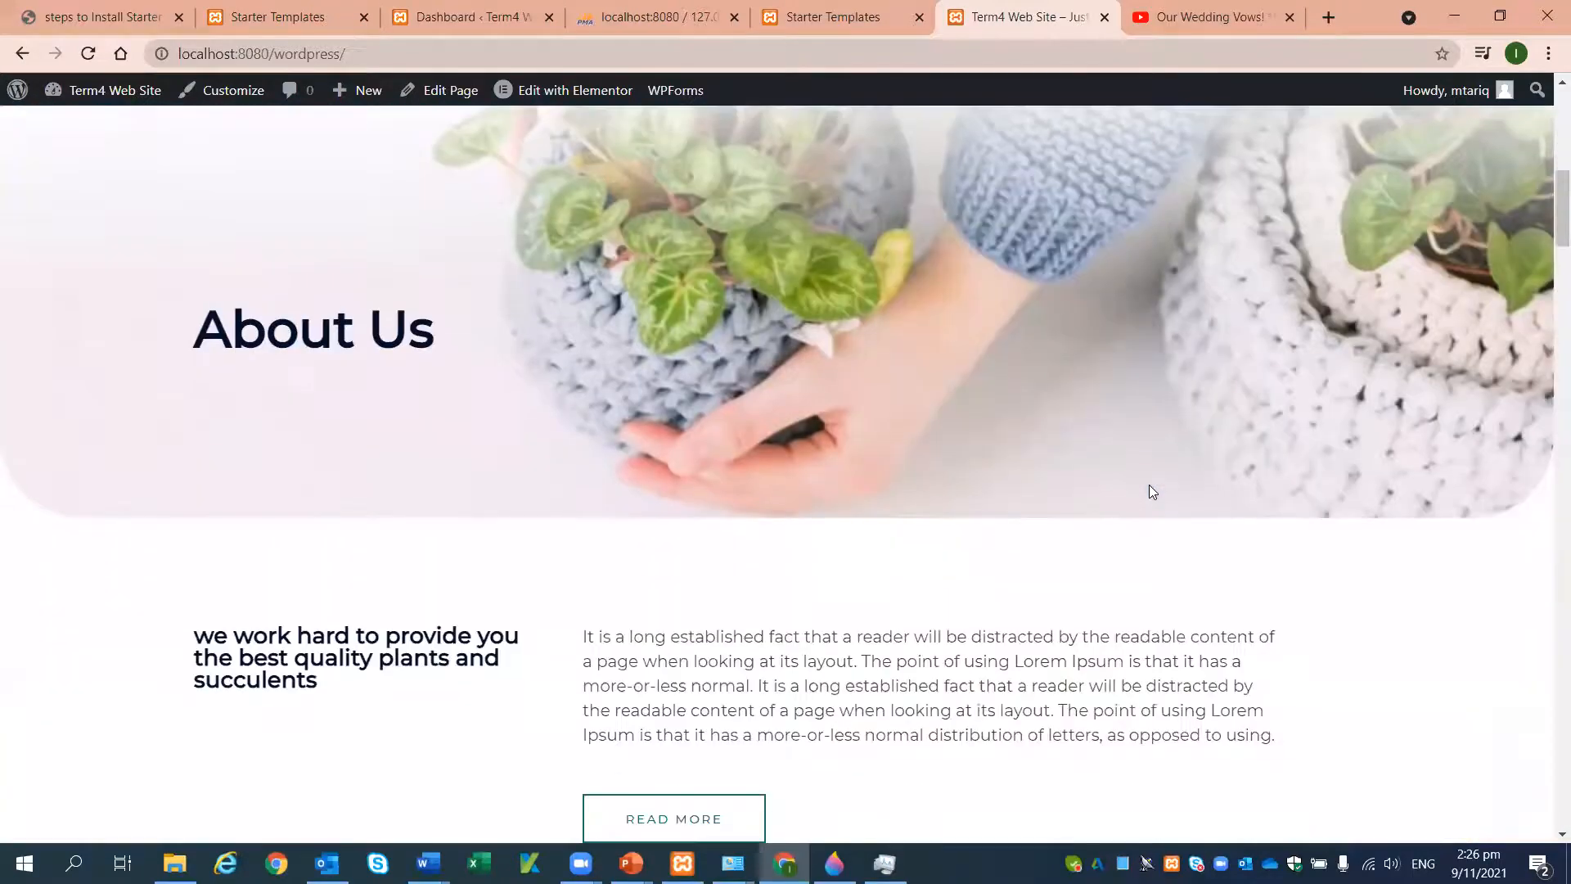
{"action": "scroll", "coordinate": [1149, 488], "scroll_direction": "down", "scroll_amount": 15}
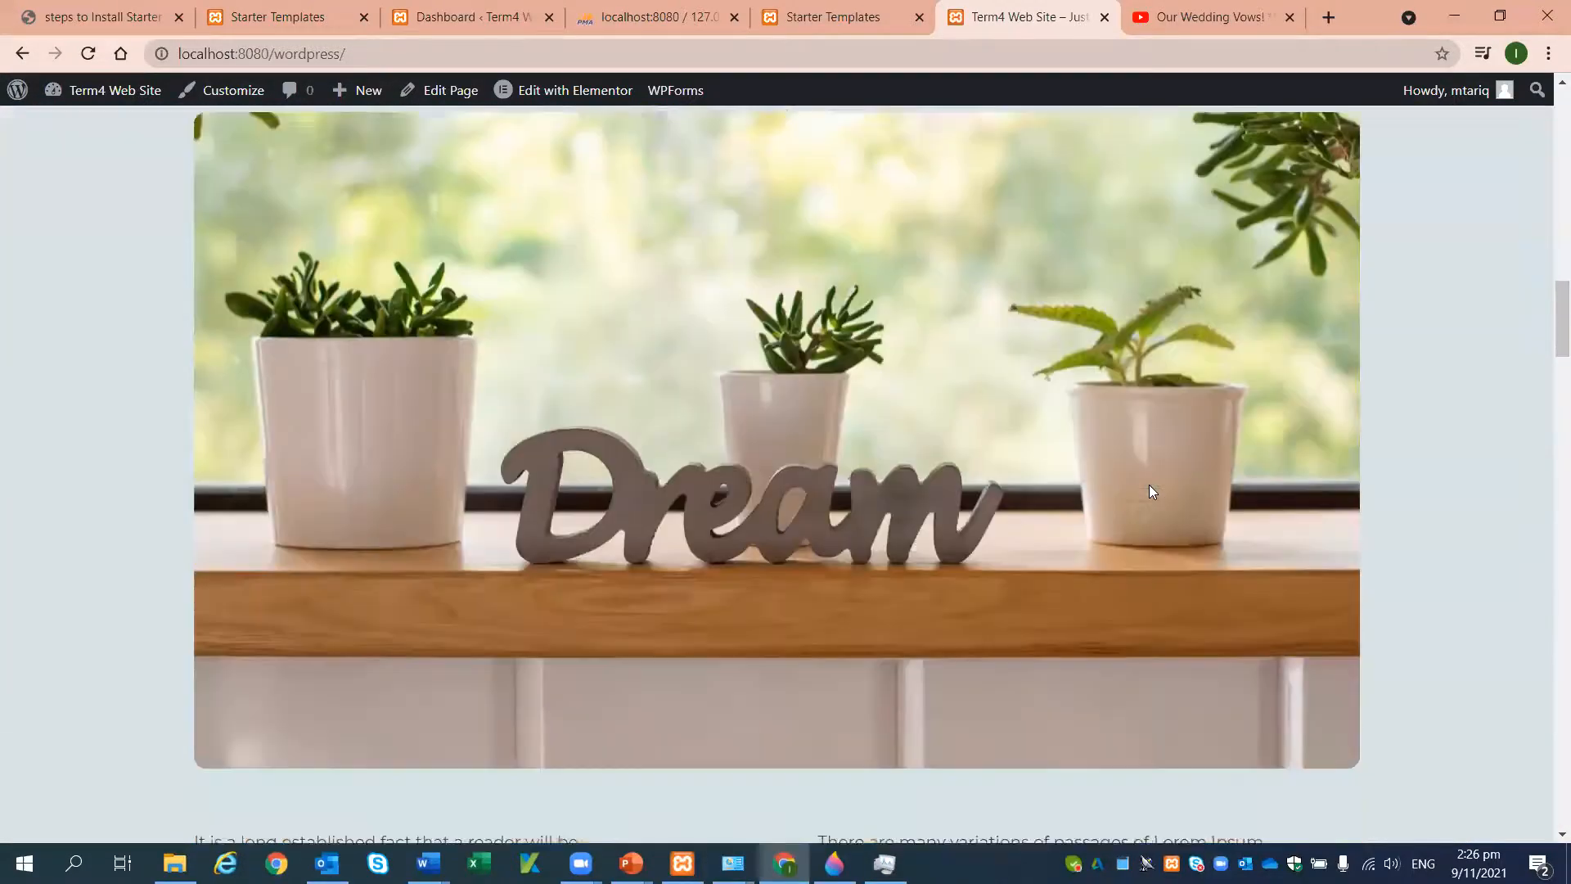
{"action": "scroll", "coordinate": [1152, 491], "scroll_direction": "down", "scroll_amount": 12}
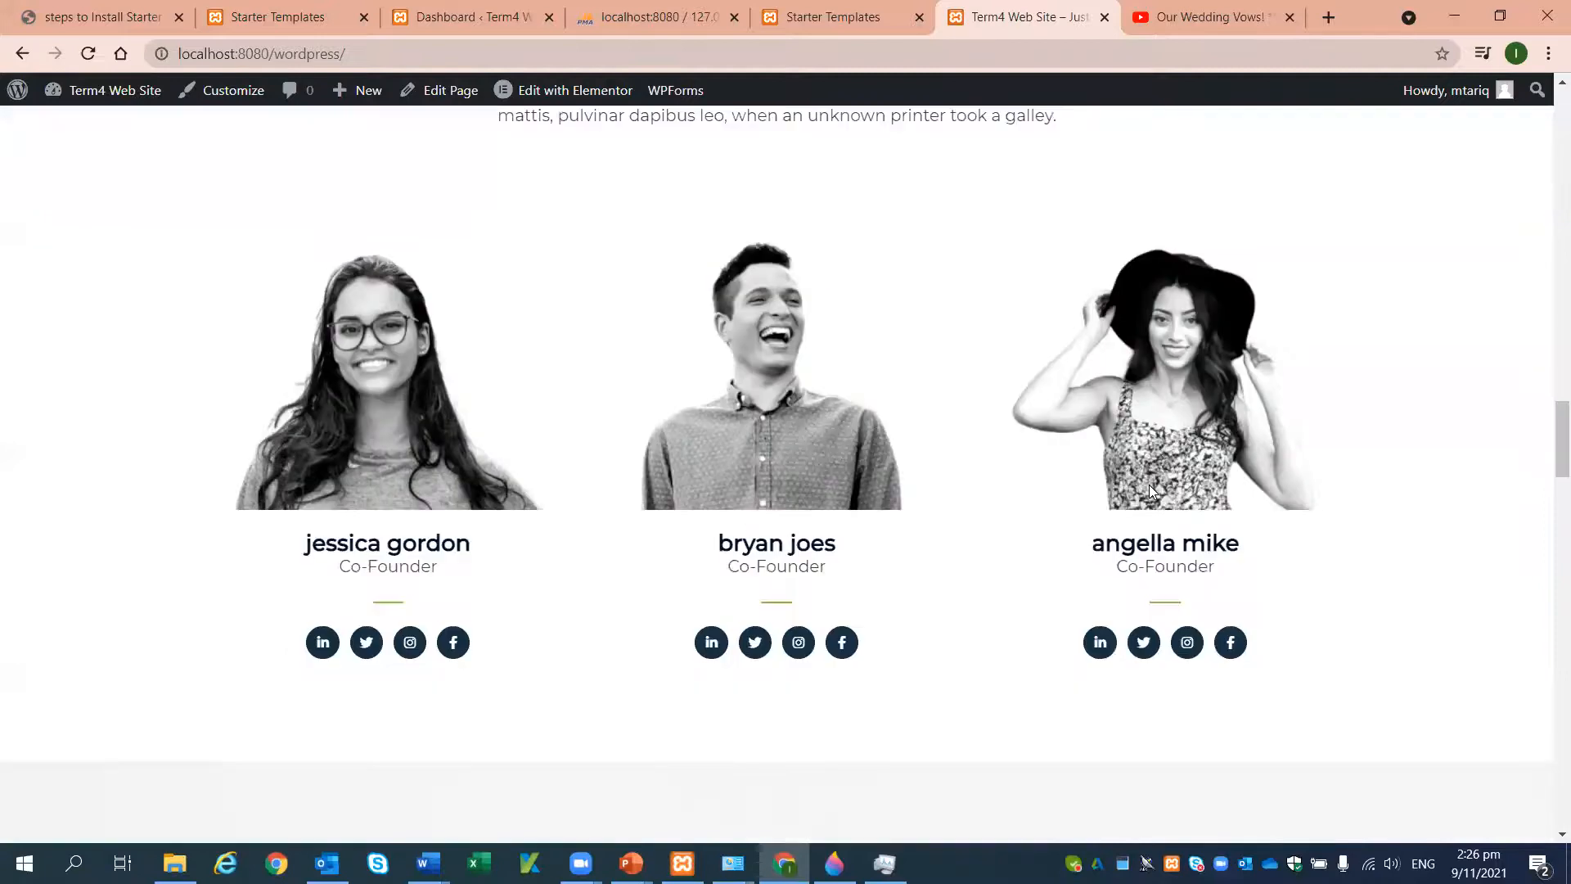
{"action": "scroll", "coordinate": [1148, 486], "scroll_direction": "down", "scroll_amount": 9}
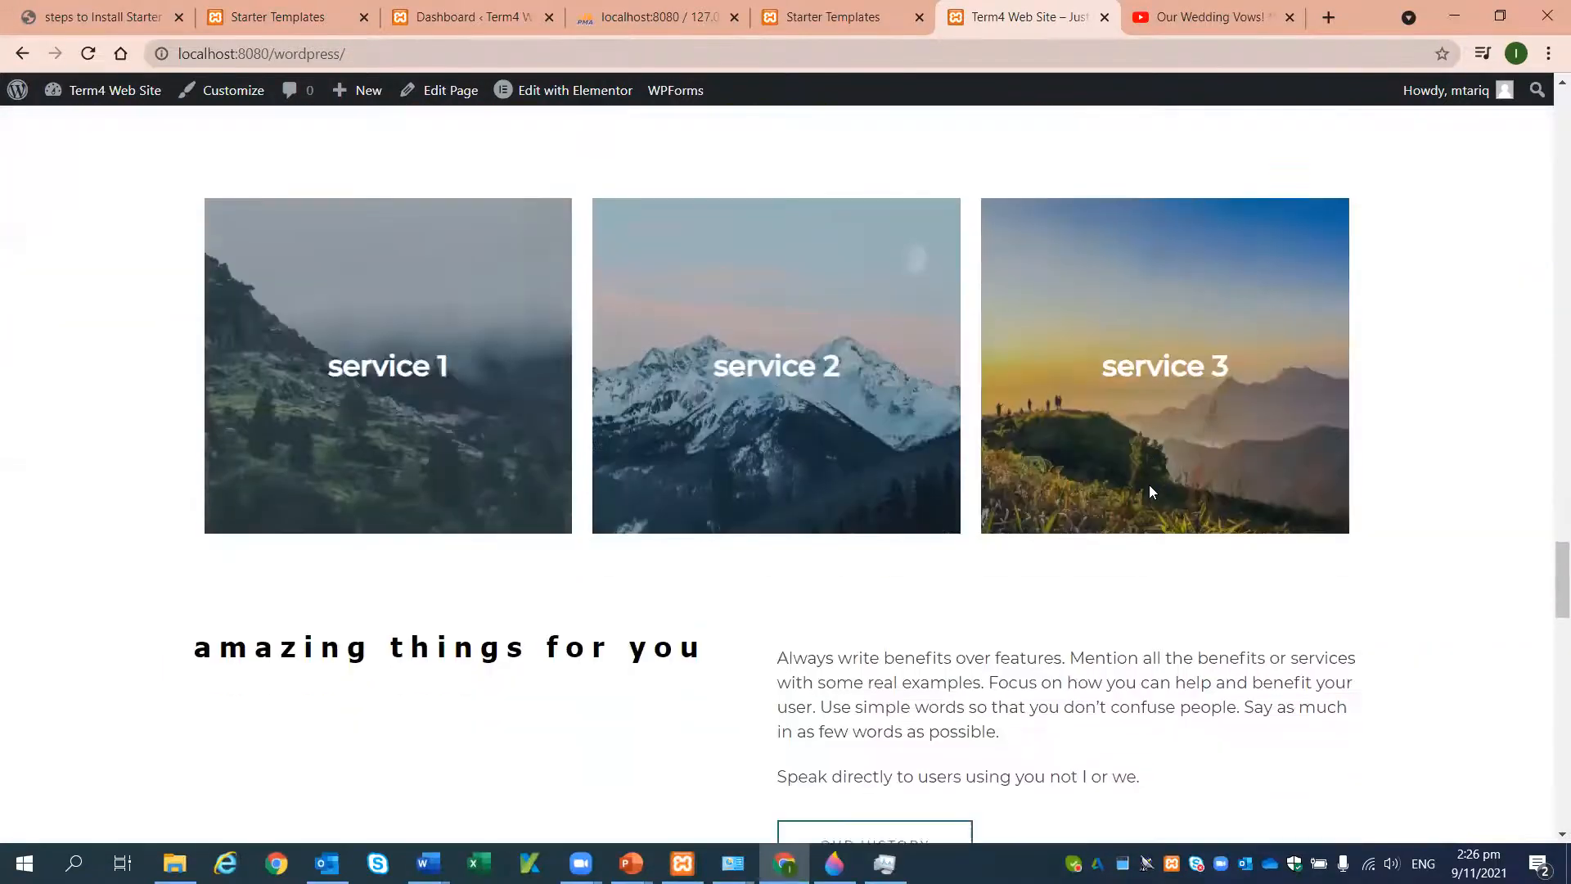
{"action": "scroll", "coordinate": [1149, 486], "scroll_direction": "up", "scroll_amount": 11}
{"action": "scroll", "coordinate": [1148, 491], "scroll_direction": "up", "scroll_amount": 20}
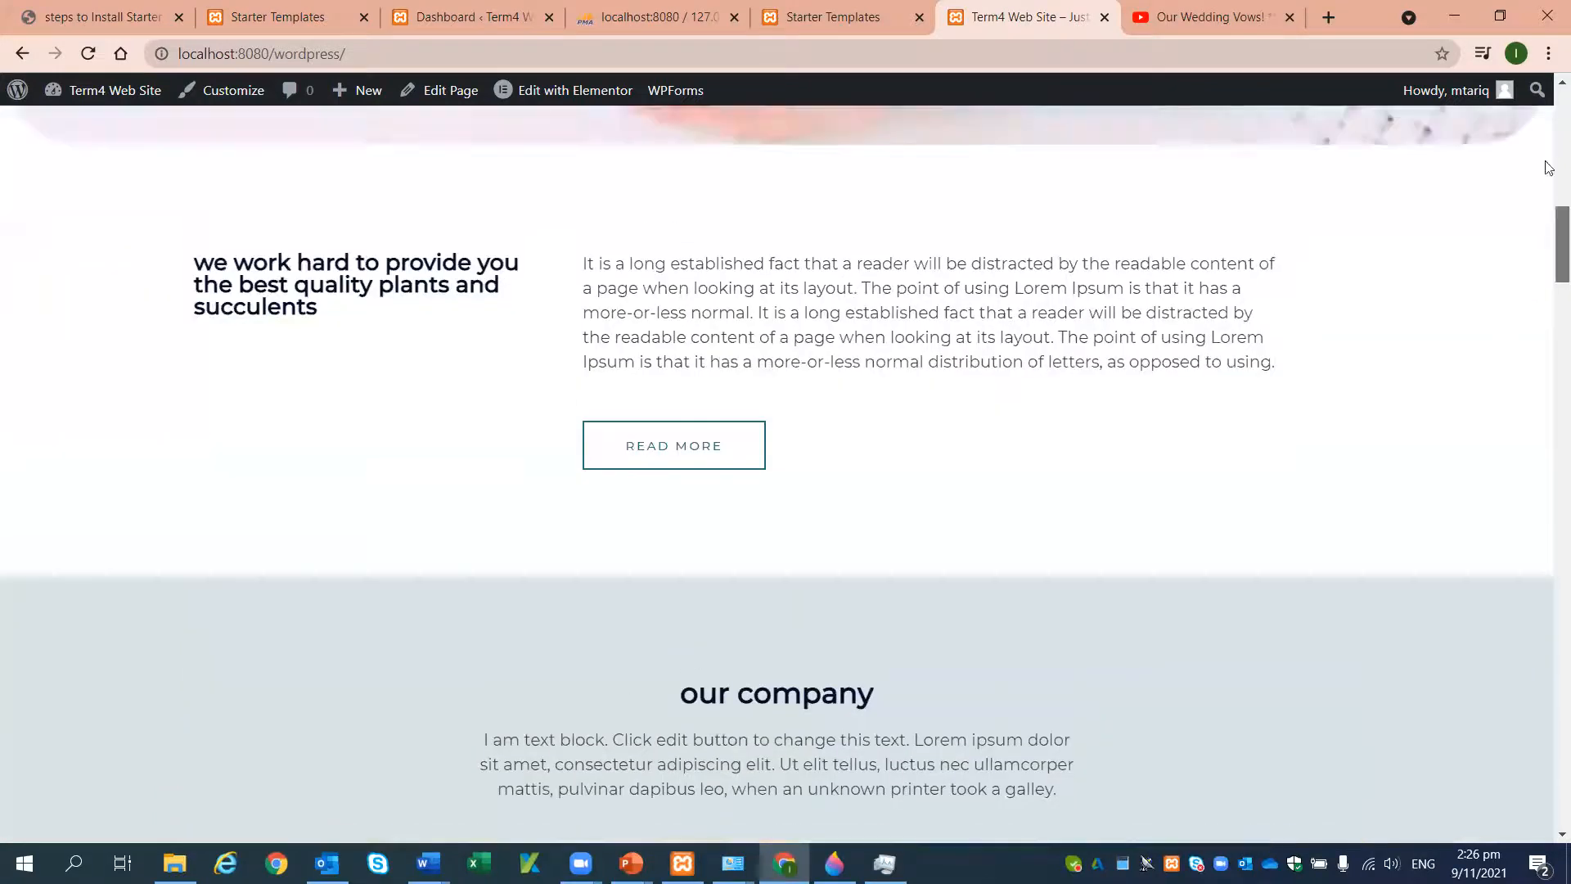
{"action": "scroll", "coordinate": [1549, 229], "scroll_direction": "up", "scroll_amount": 10}
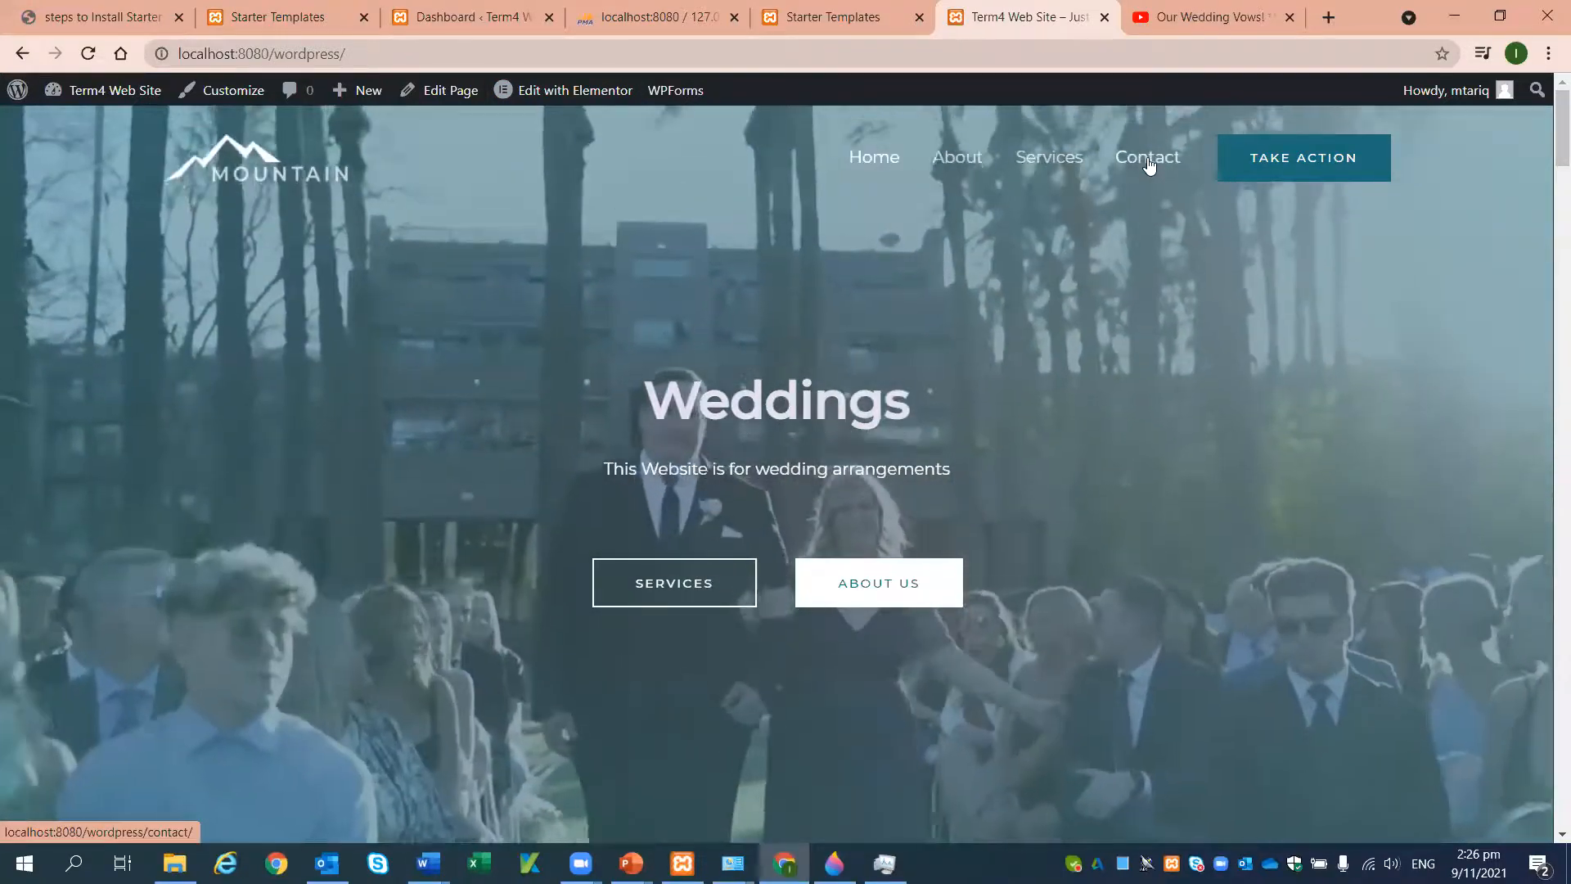
- Open the live site's Contact page and review its contact details and message form
{"action": "left_click", "coordinate": [1148, 160]}
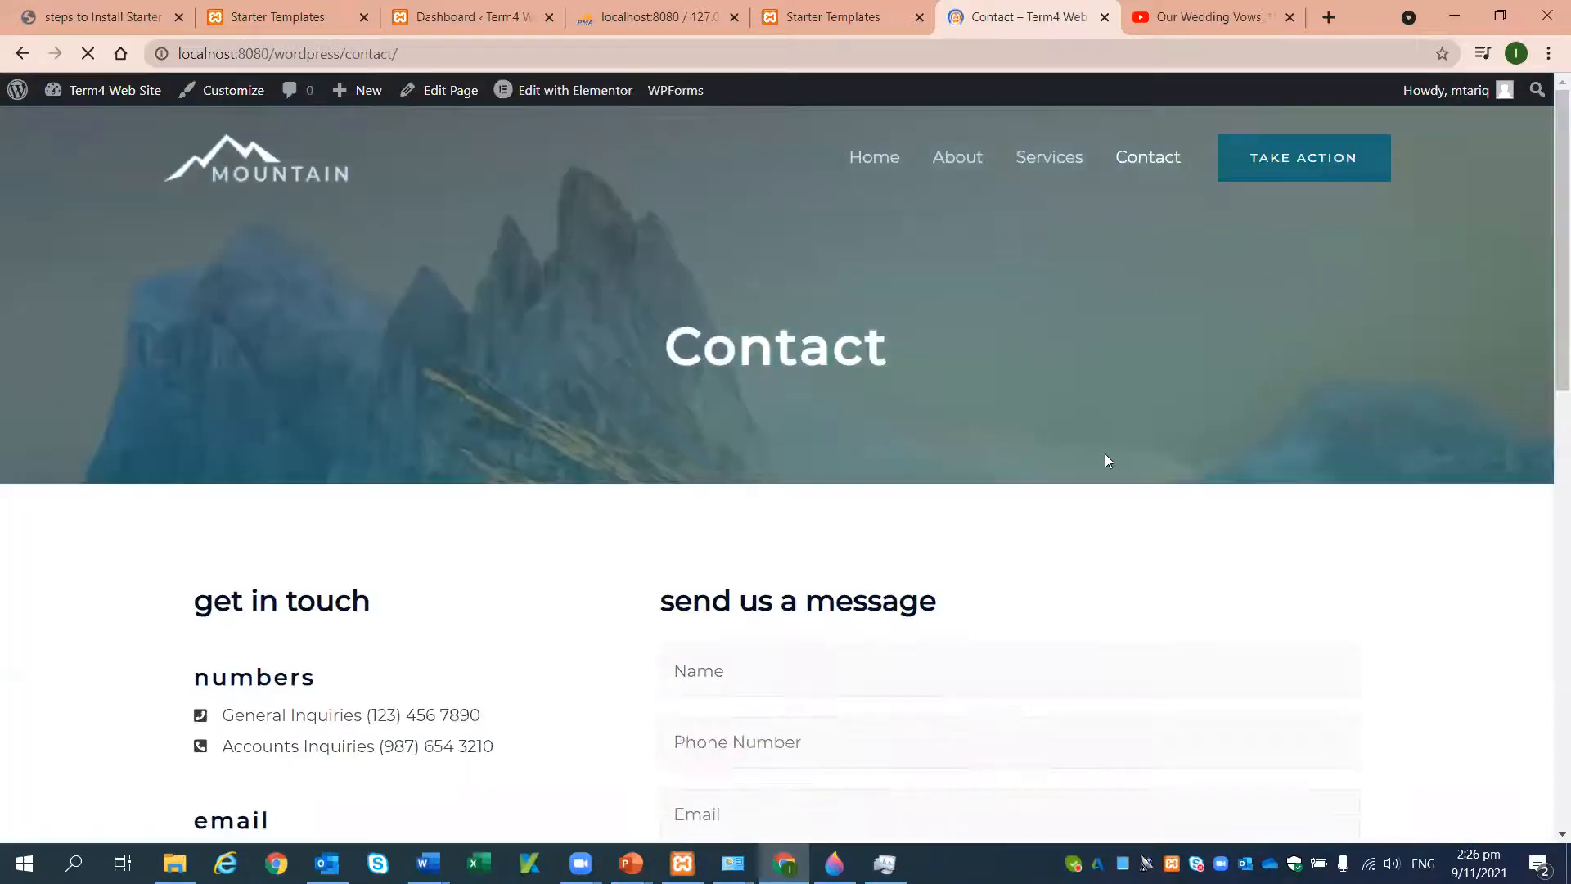
{"action": "scroll", "coordinate": [1136, 463], "scroll_direction": "down", "scroll_amount": 10}
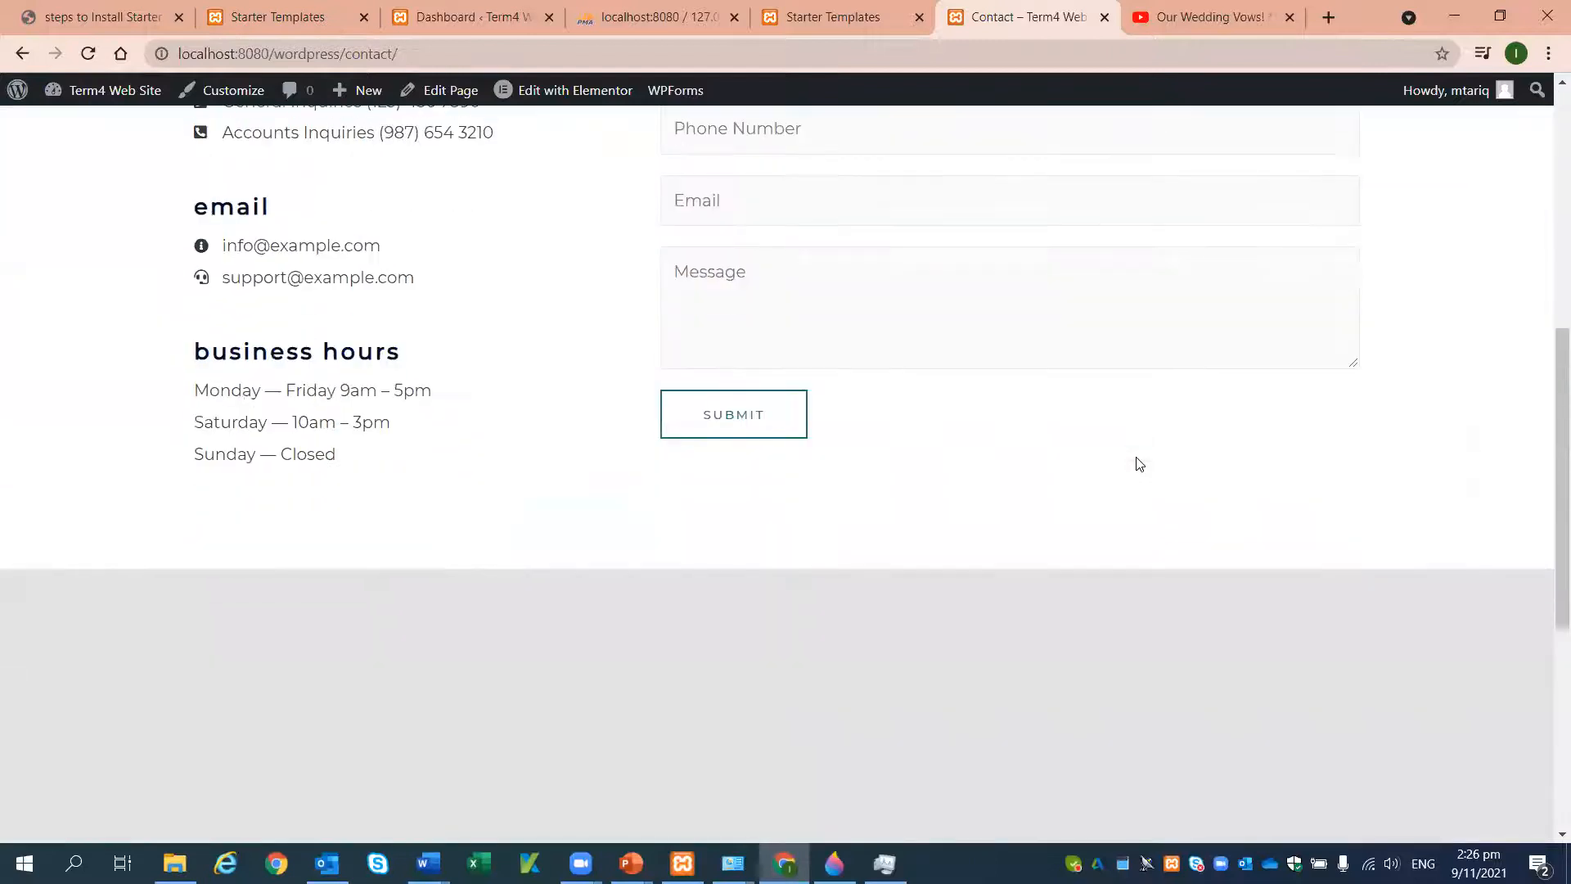
{"action": "scroll", "coordinate": [1136, 458], "scroll_direction": "up", "scroll_amount": 10}
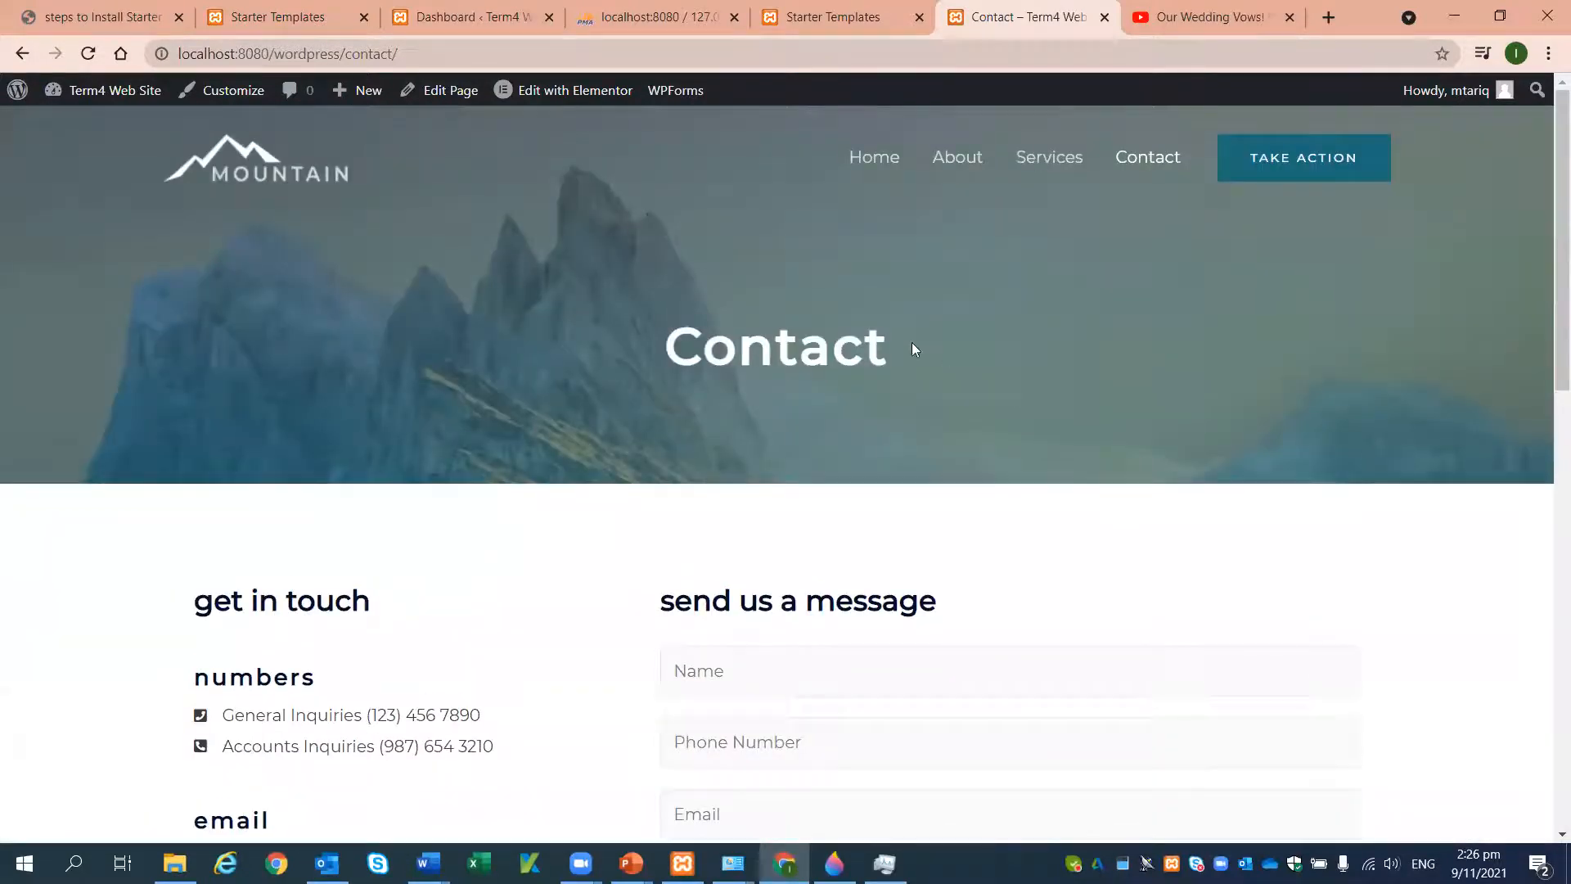
- Open the Contact page in Elementor and select the "Send Us a Message" heading for editing
{"action": "left_click", "coordinate": [566, 91]}
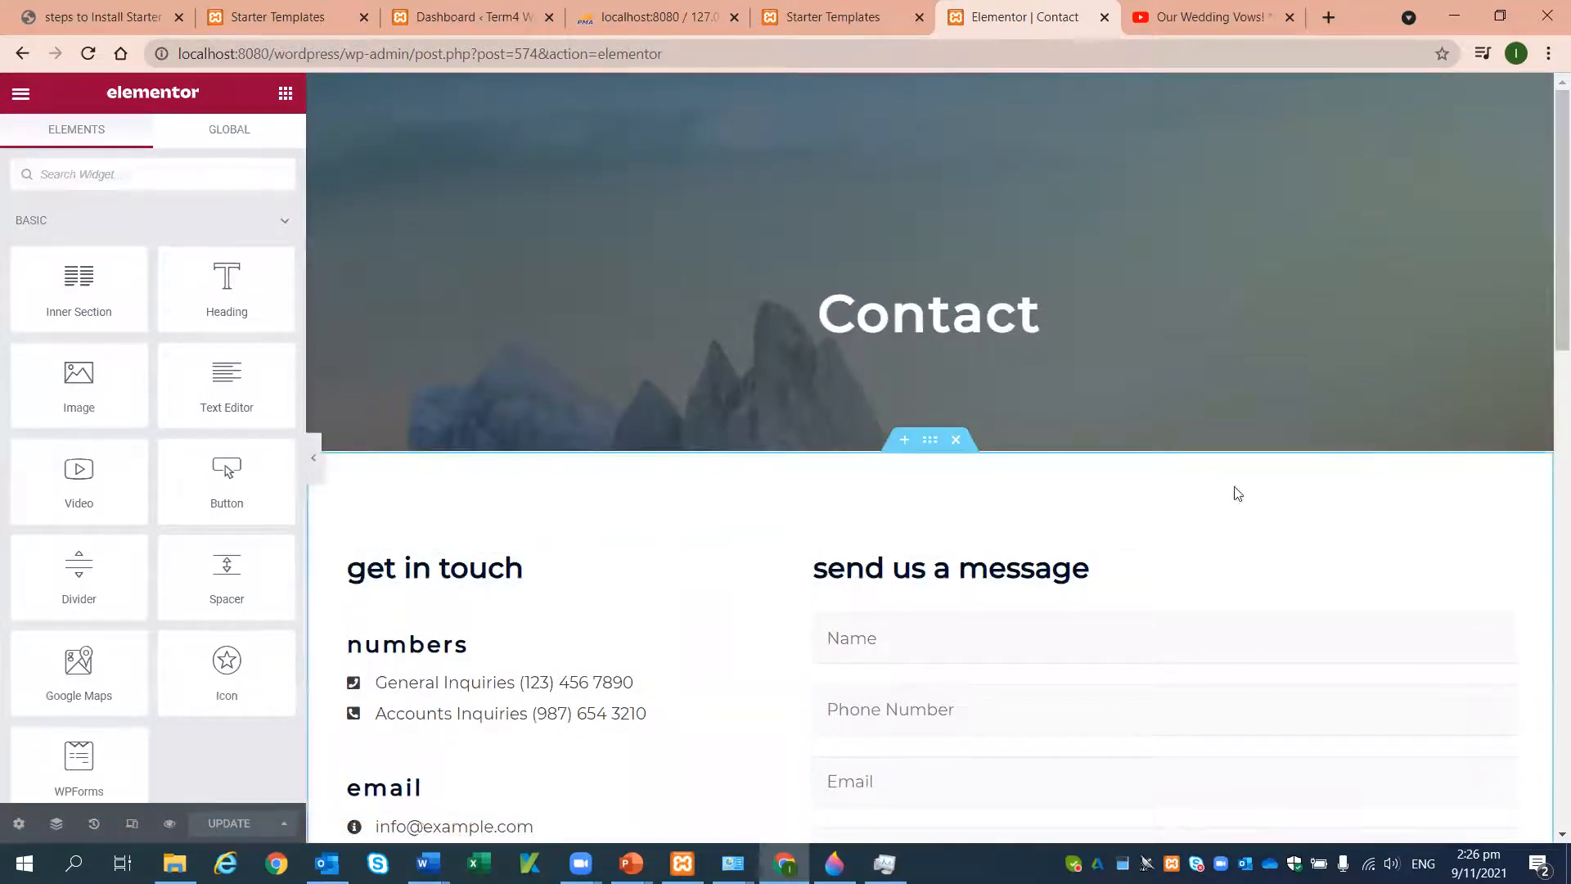
{"action": "left_click", "coordinate": [1096, 570]}
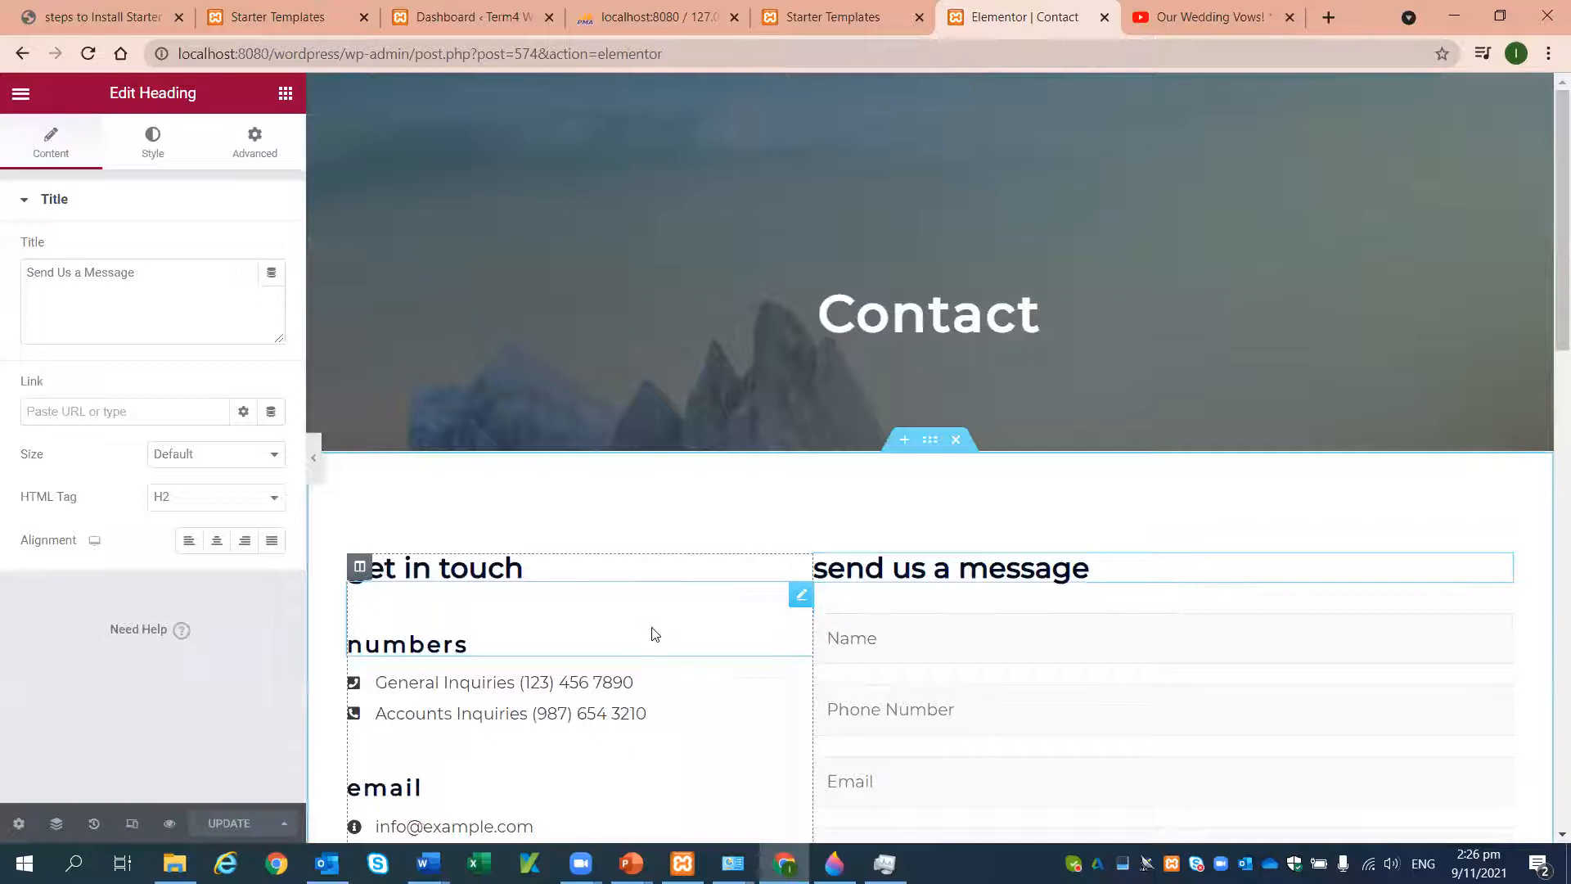
{"action": "scroll", "coordinate": [655, 634], "scroll_direction": "down", "scroll_amount": 3}
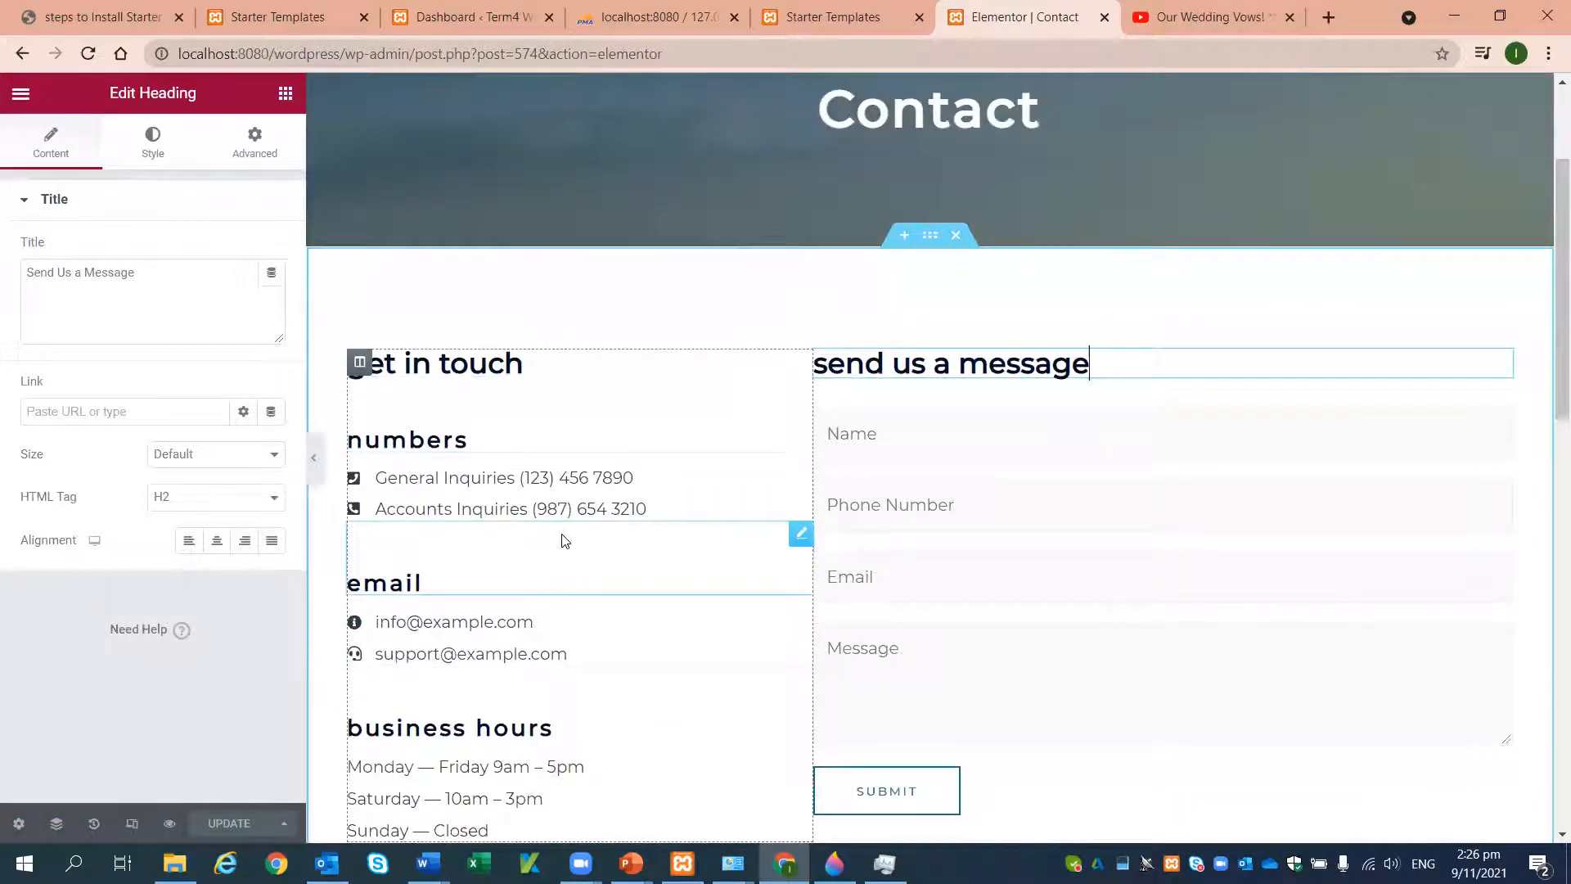
{"action": "scroll", "coordinate": [617, 603], "scroll_direction": "up", "scroll_amount": 3}
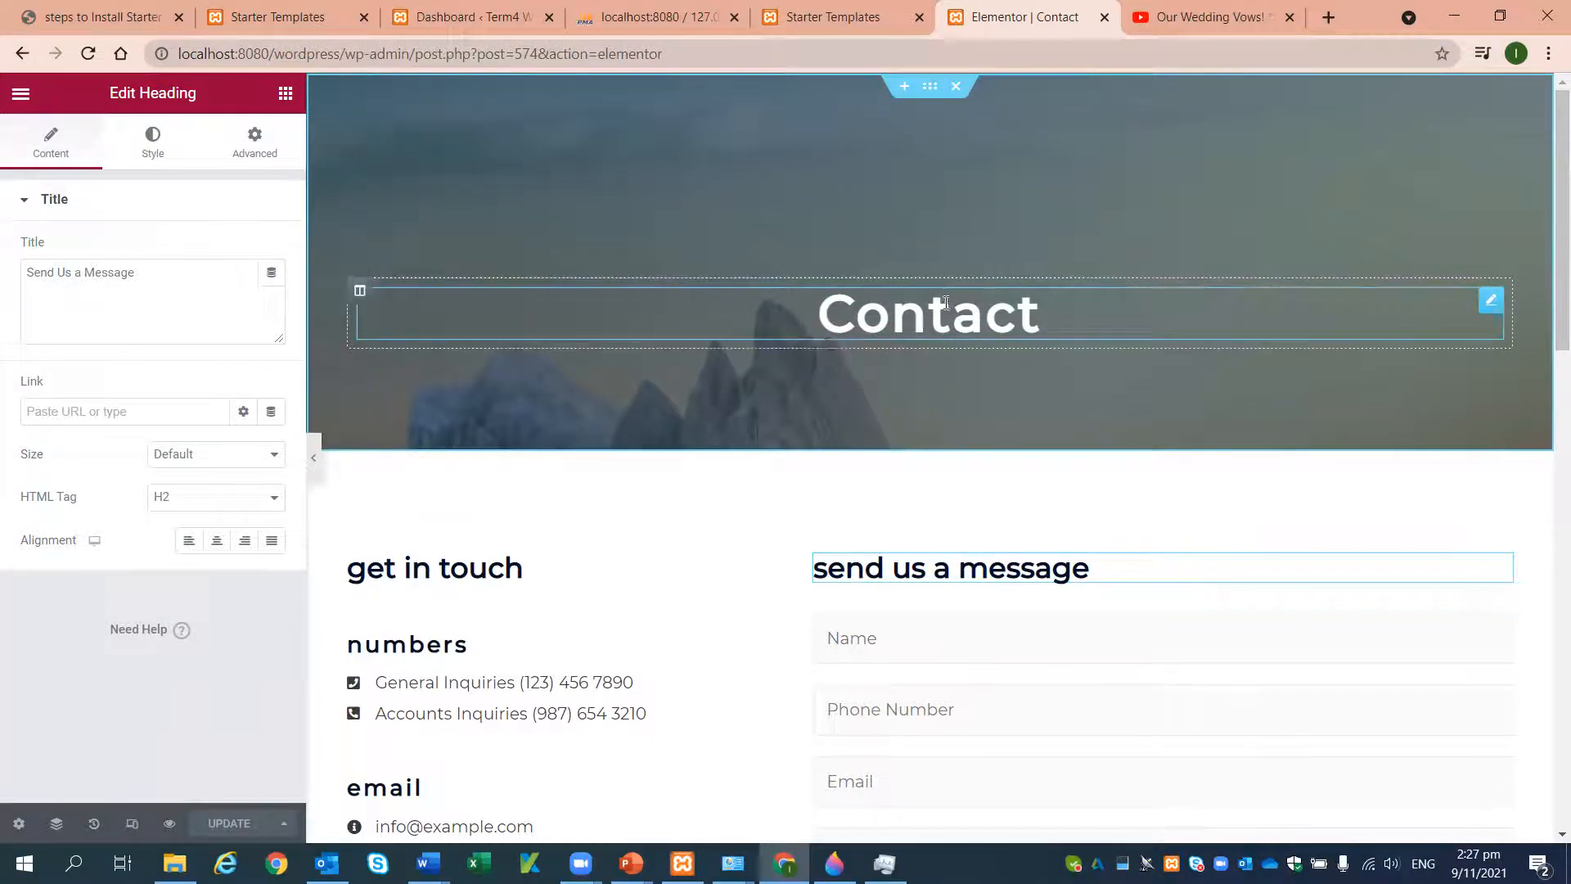
{"action": "scroll", "coordinate": [687, 458], "scroll_direction": "down", "scroll_amount": 3}
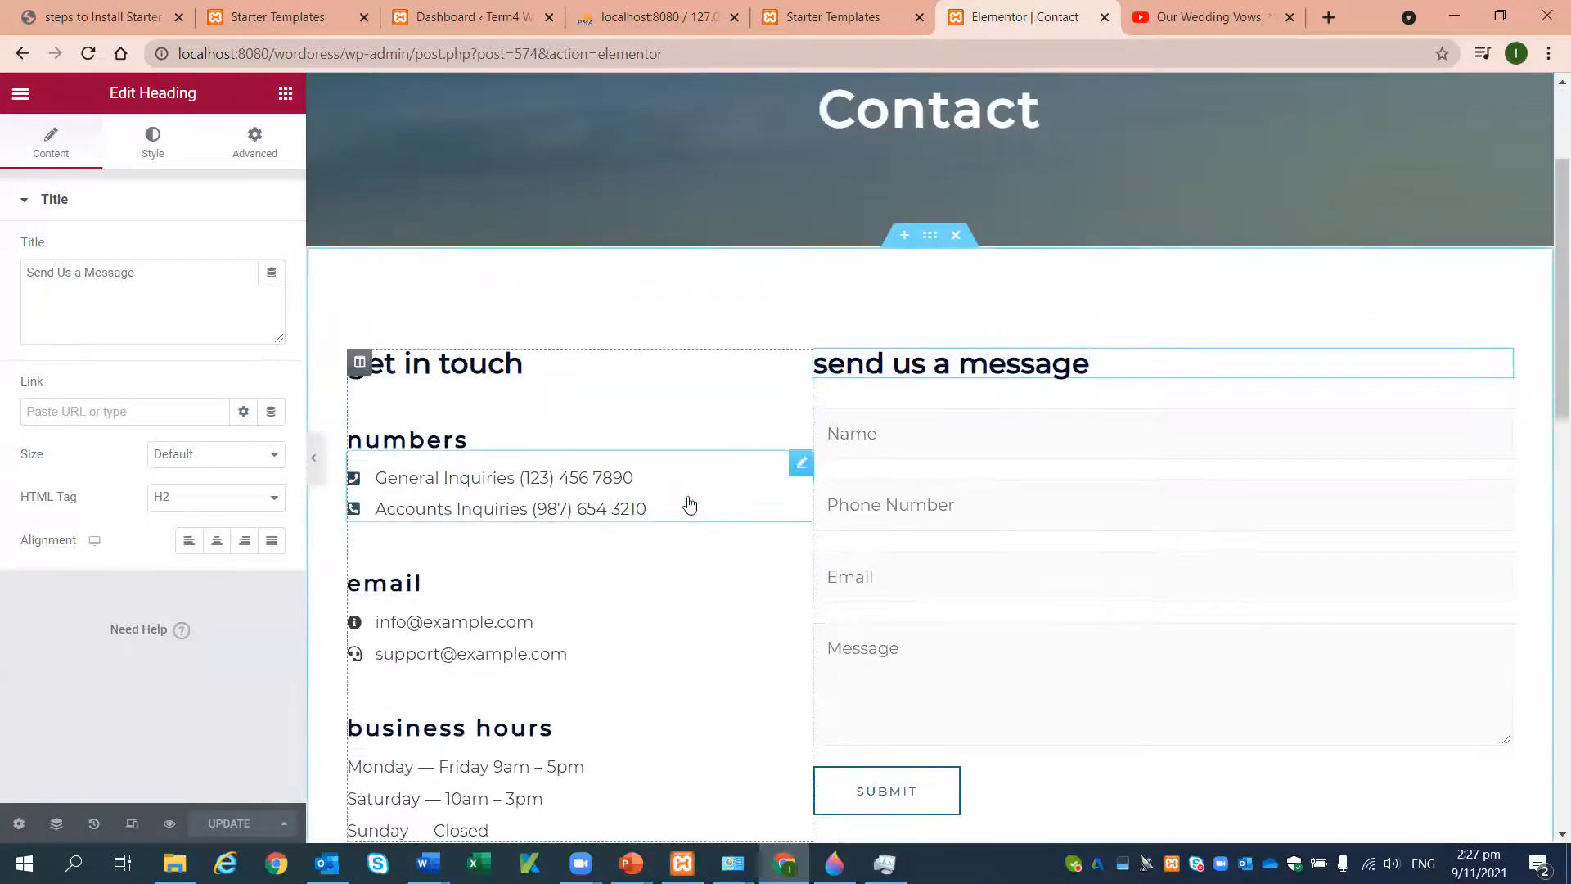
- Select the "Get in Touch" heading and set its typography transform to Uppercase
{"action": "scroll", "coordinate": [692, 540], "scroll_direction": "down", "scroll_amount": 2}
{"action": "scroll", "coordinate": [694, 573], "scroll_direction": "down", "scroll_amount": 4}
{"action": "scroll", "coordinate": [693, 571], "scroll_direction": "up", "scroll_amount": 4}
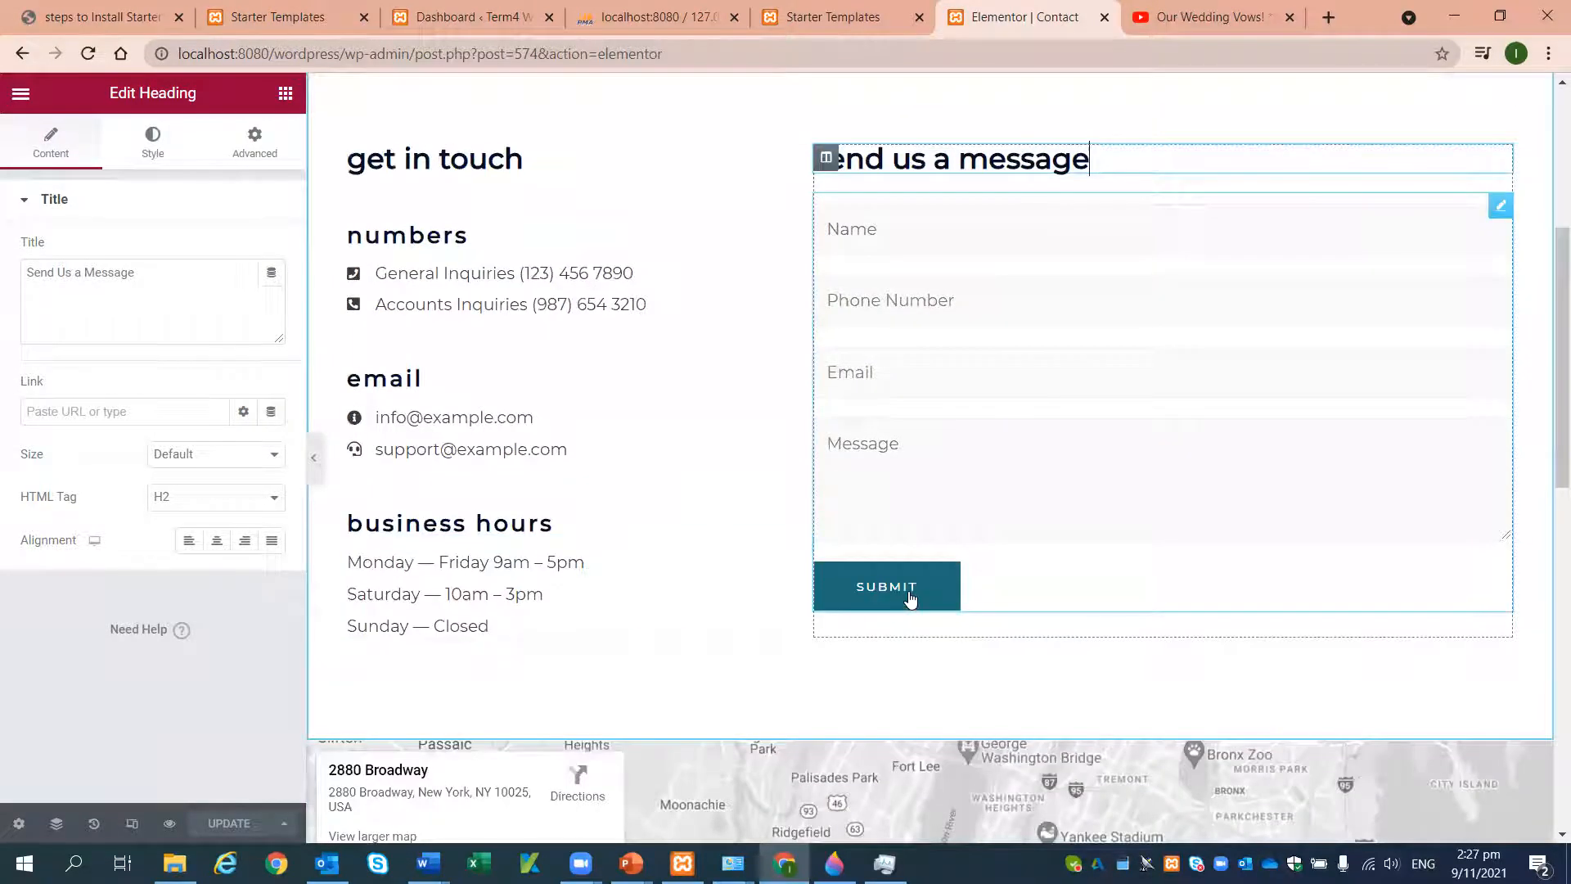
{"action": "scroll", "coordinate": [586, 516], "scroll_direction": "up", "scroll_amount": 4}
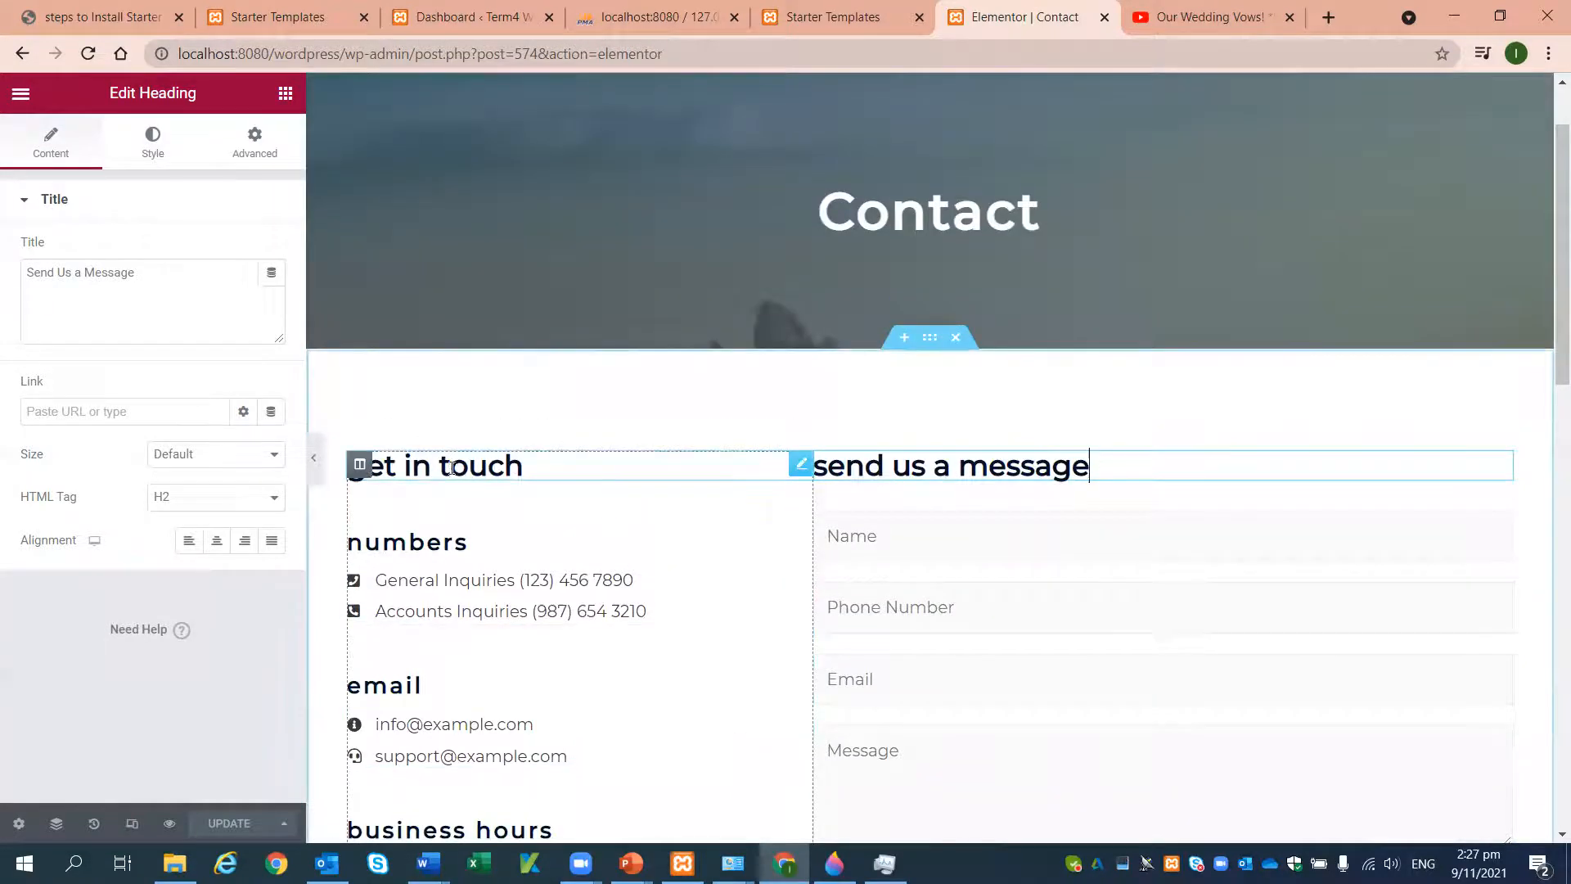
{"action": "left_click", "coordinate": [525, 468]}
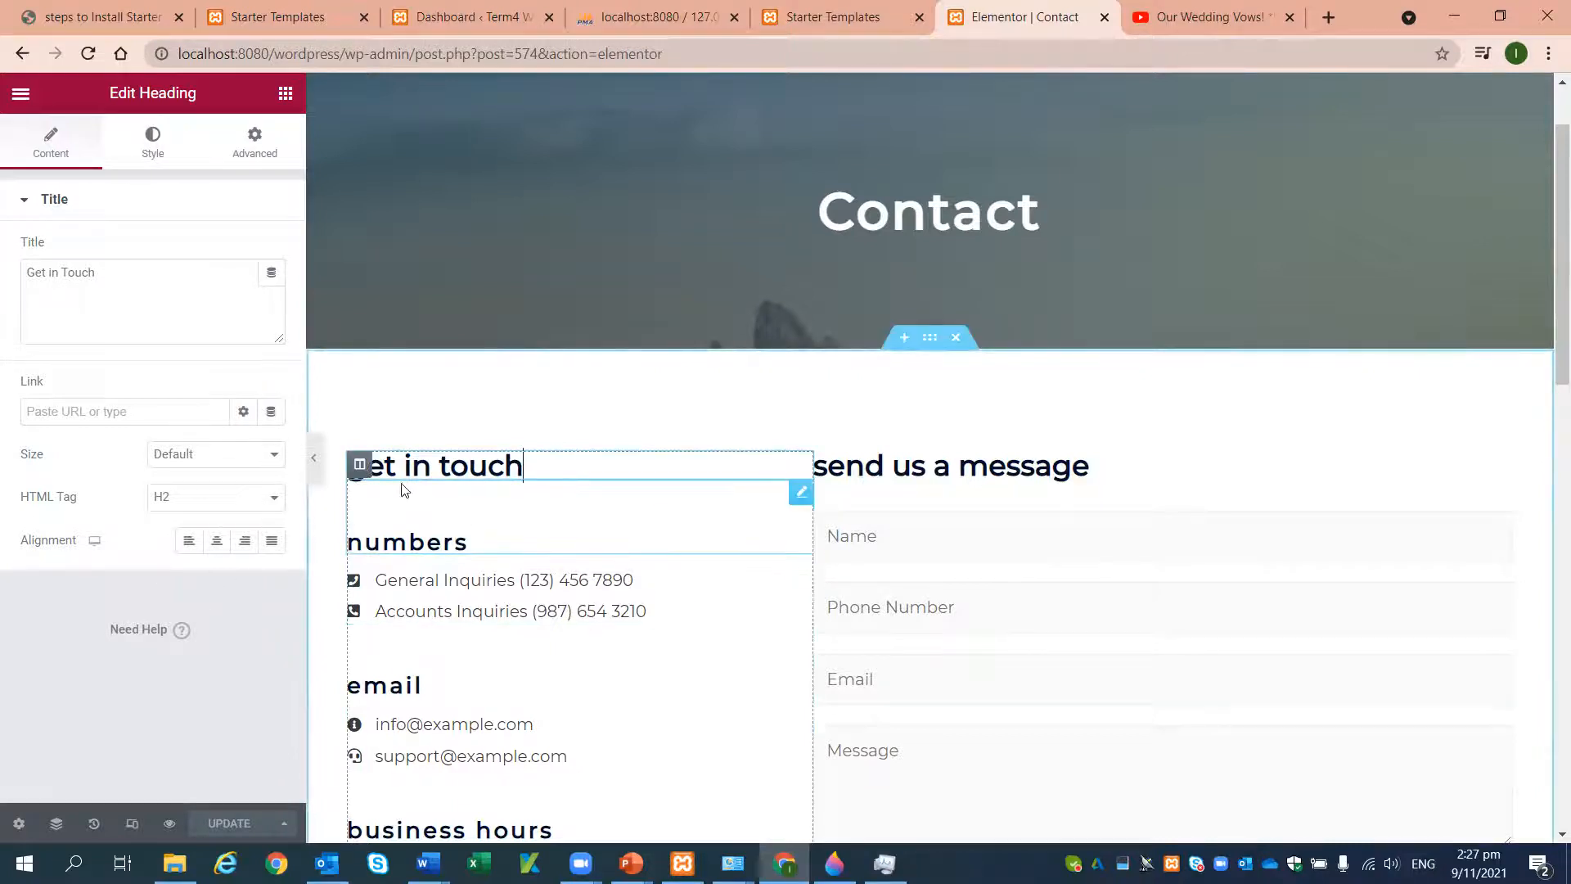
{"action": "left_click", "coordinate": [153, 141]}
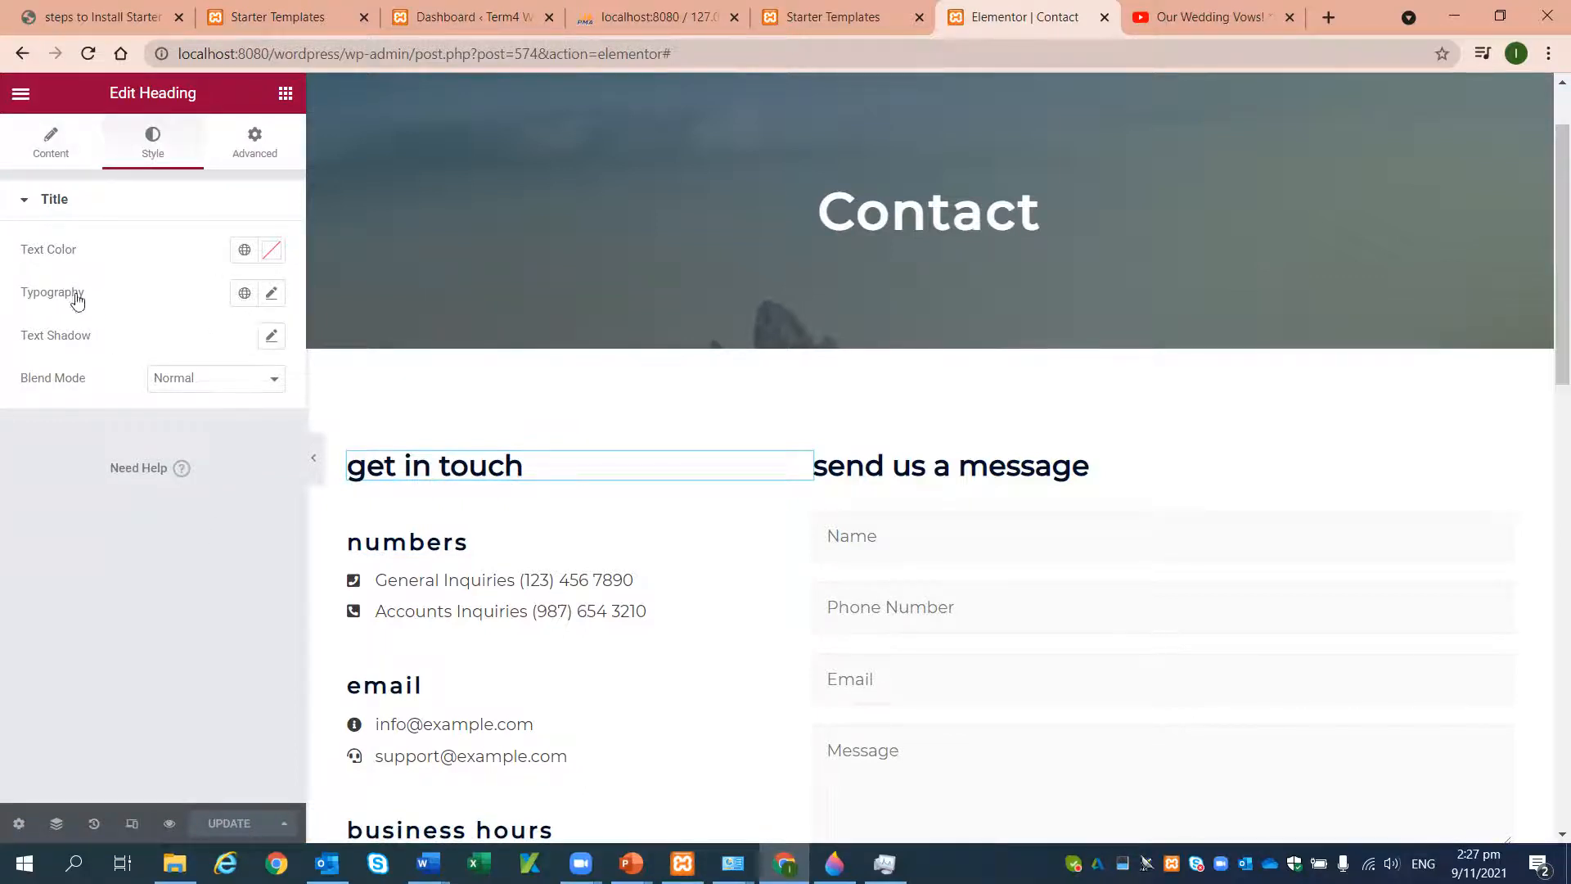
{"action": "left_click", "coordinate": [271, 294]}
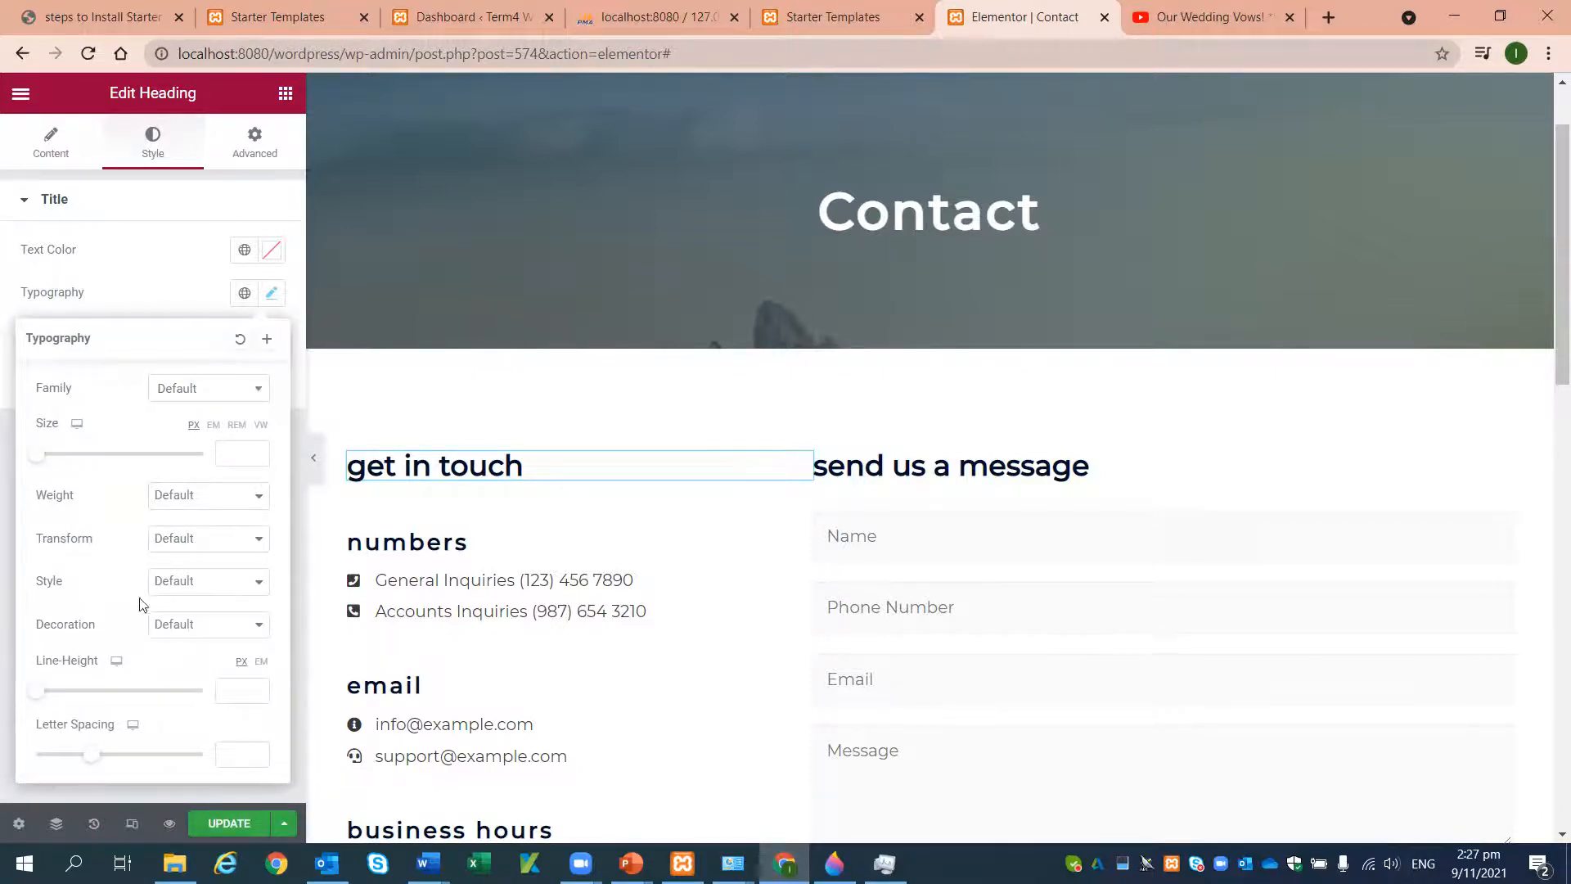
{"action": "left_click", "coordinate": [245, 584]}
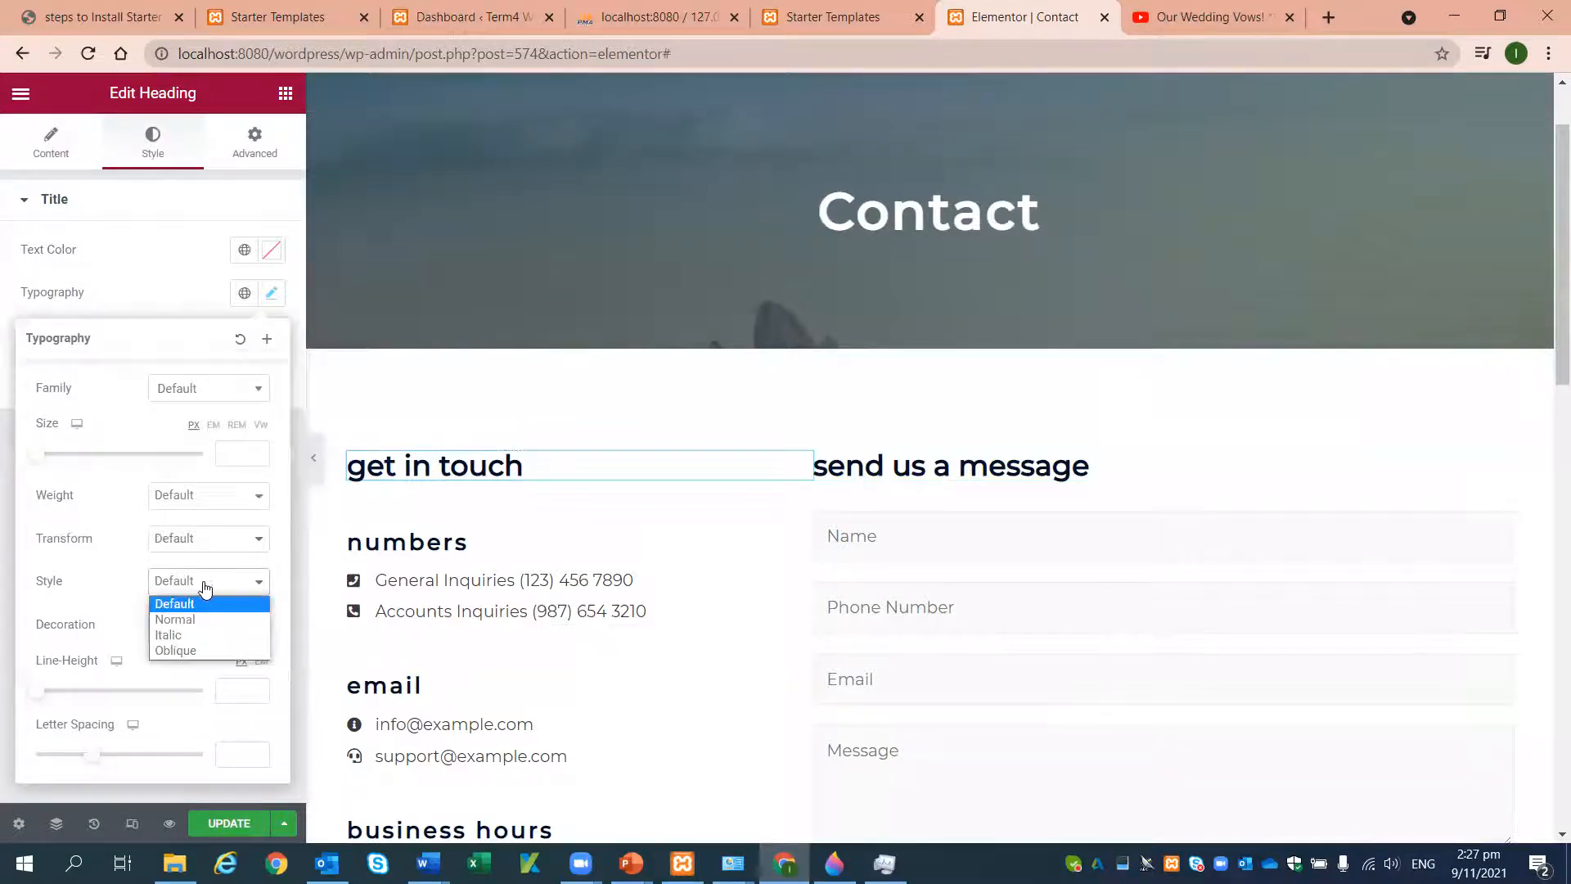
{"action": "left_click", "coordinate": [101, 599]}
{"action": "left_click", "coordinate": [248, 627]}
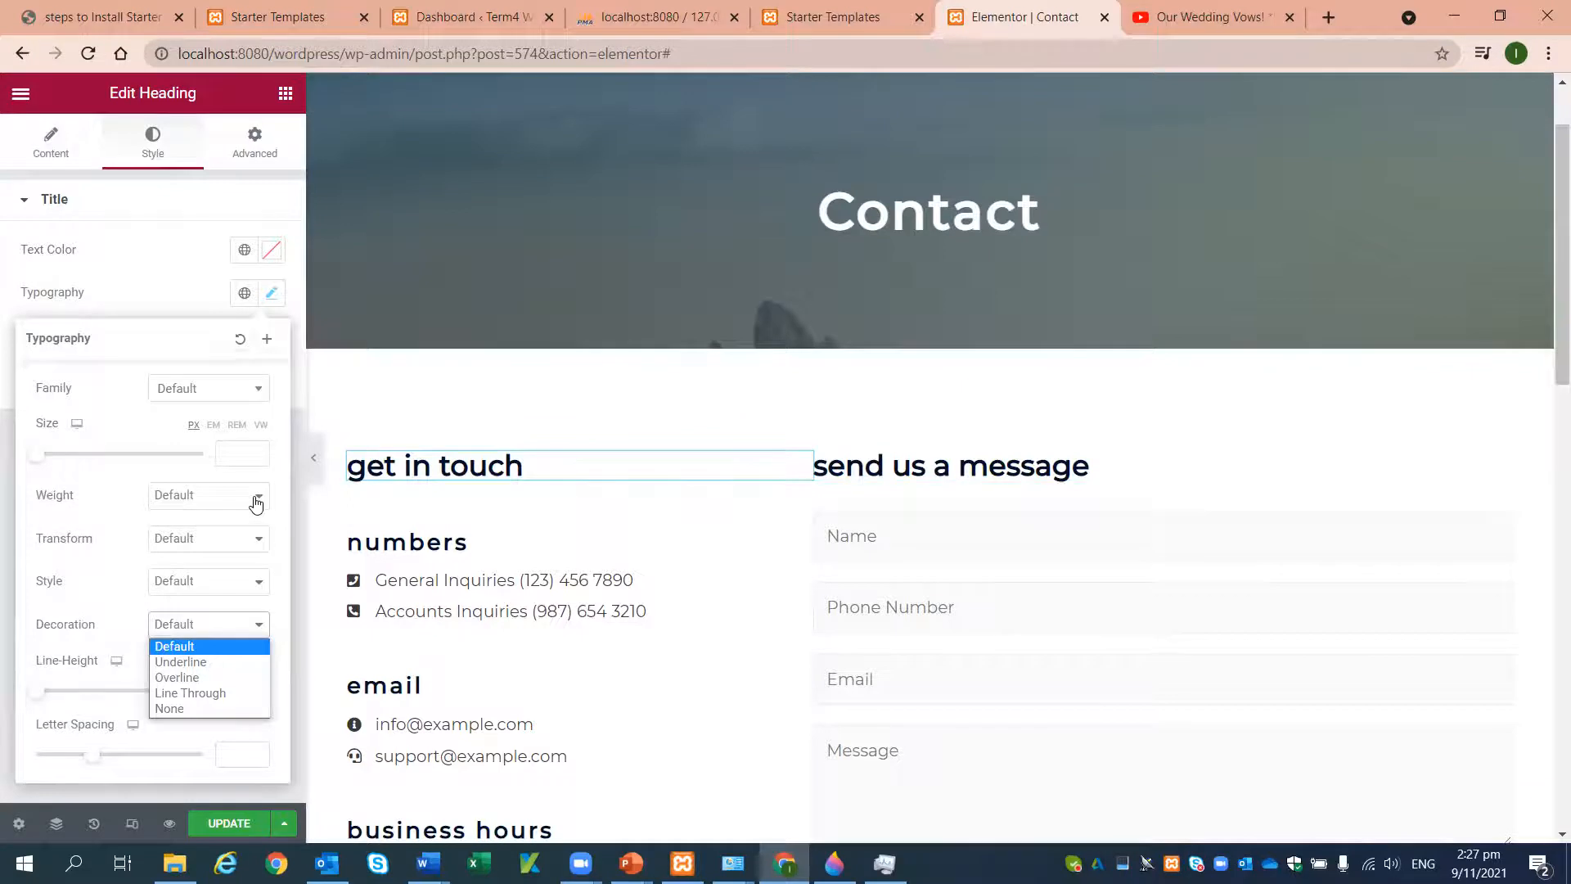
{"action": "left_click", "coordinate": [255, 547]}
{"action": "left_click", "coordinate": [254, 546]}
{"action": "left_click", "coordinate": [219, 573]}
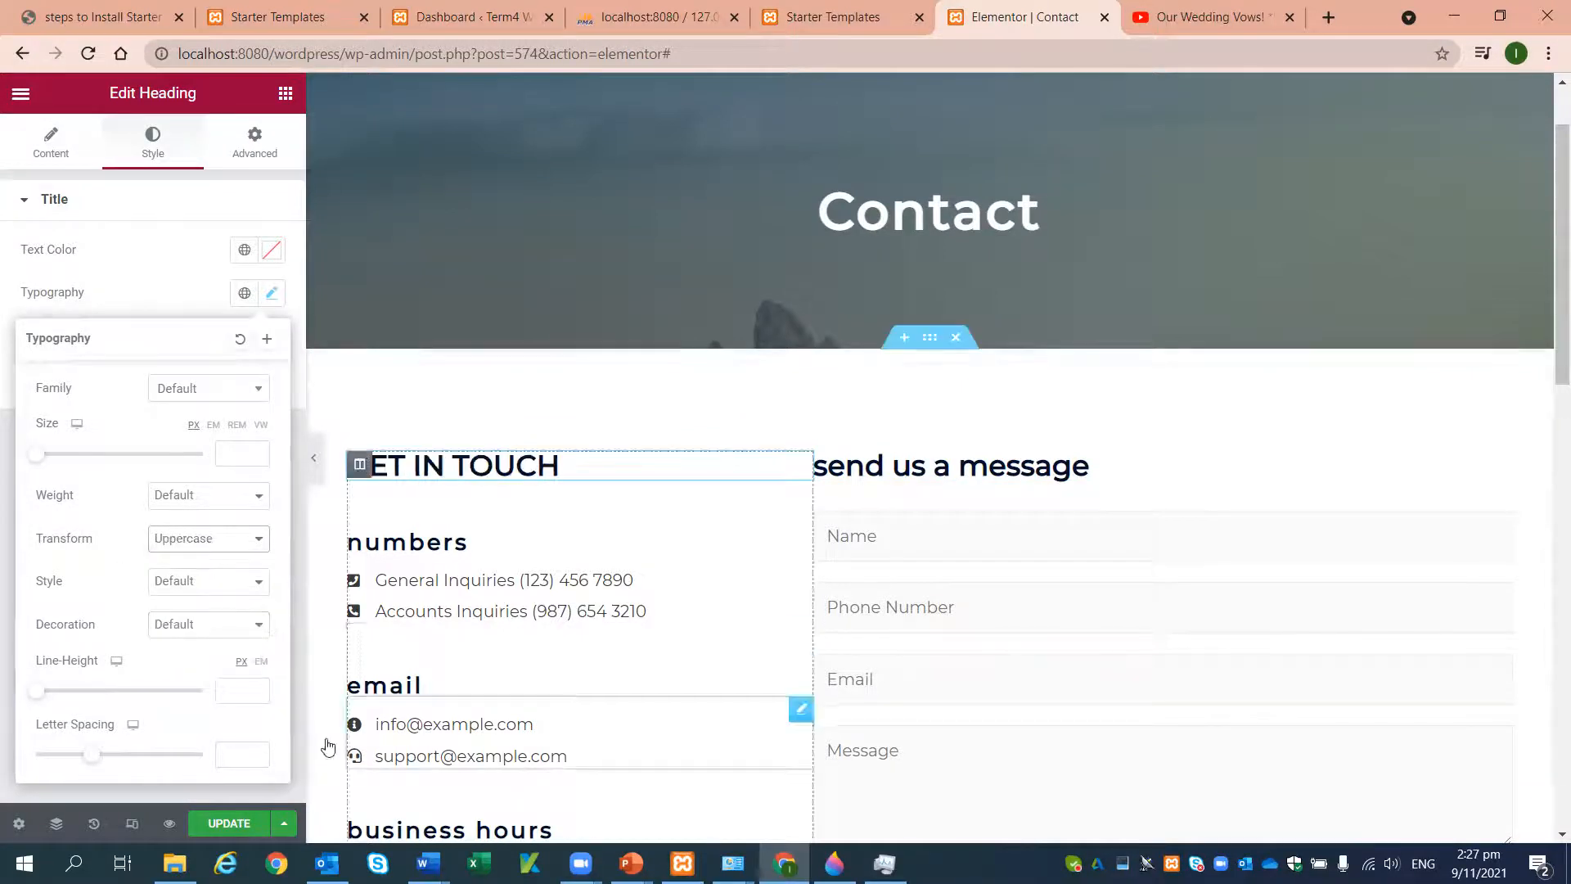
- Set the "Get in Touch" heading's text color to a strong blue and update the page
{"action": "left_click", "coordinate": [271, 249]}
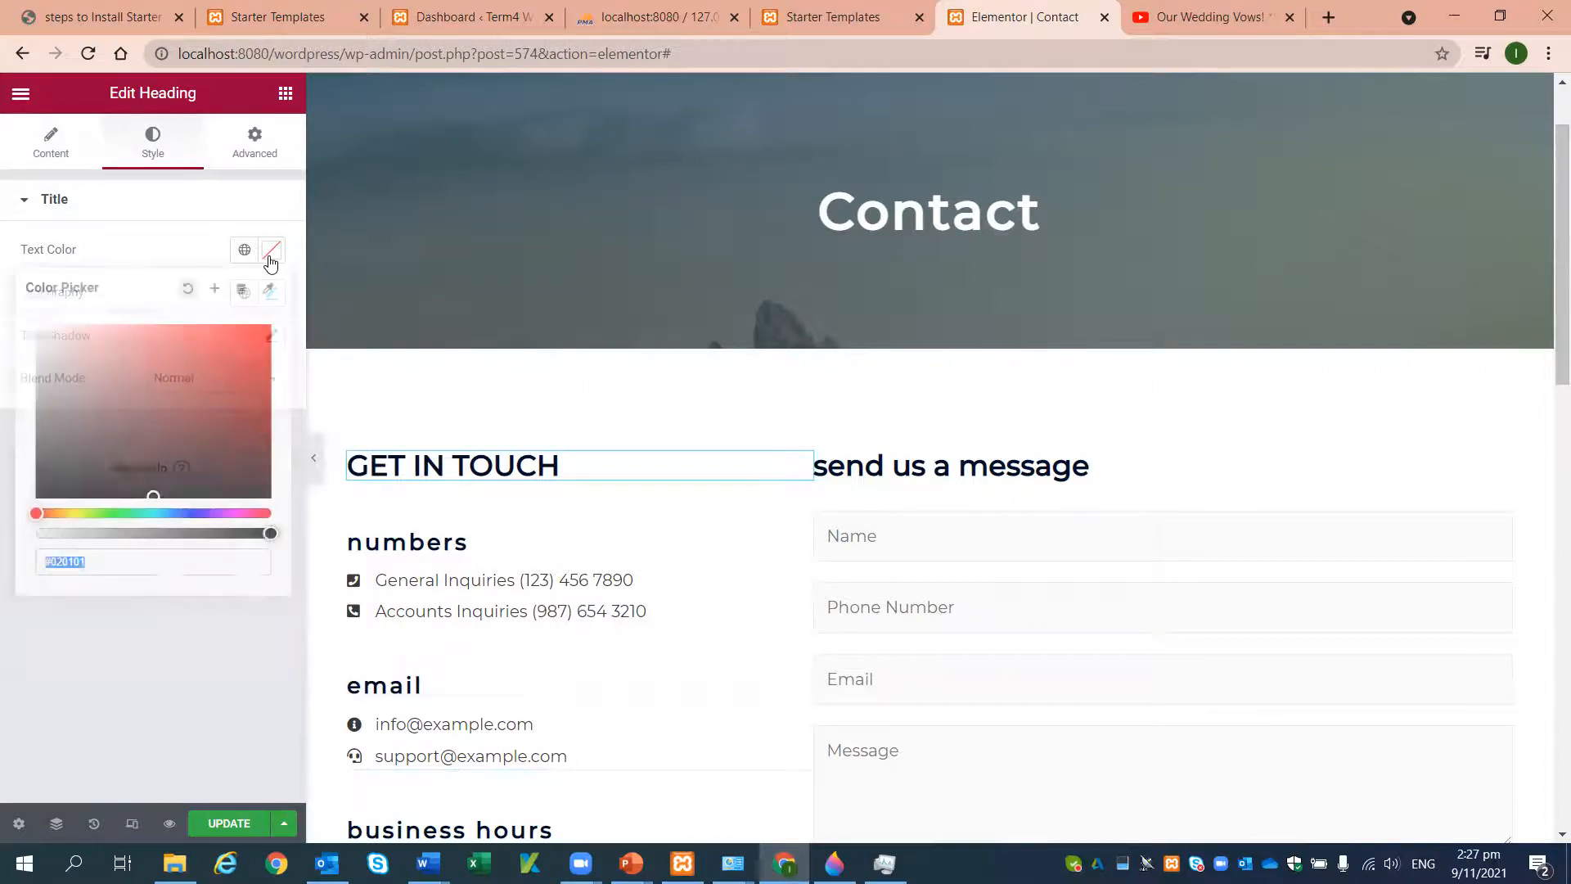
{"action": "left_click", "coordinate": [186, 513]}
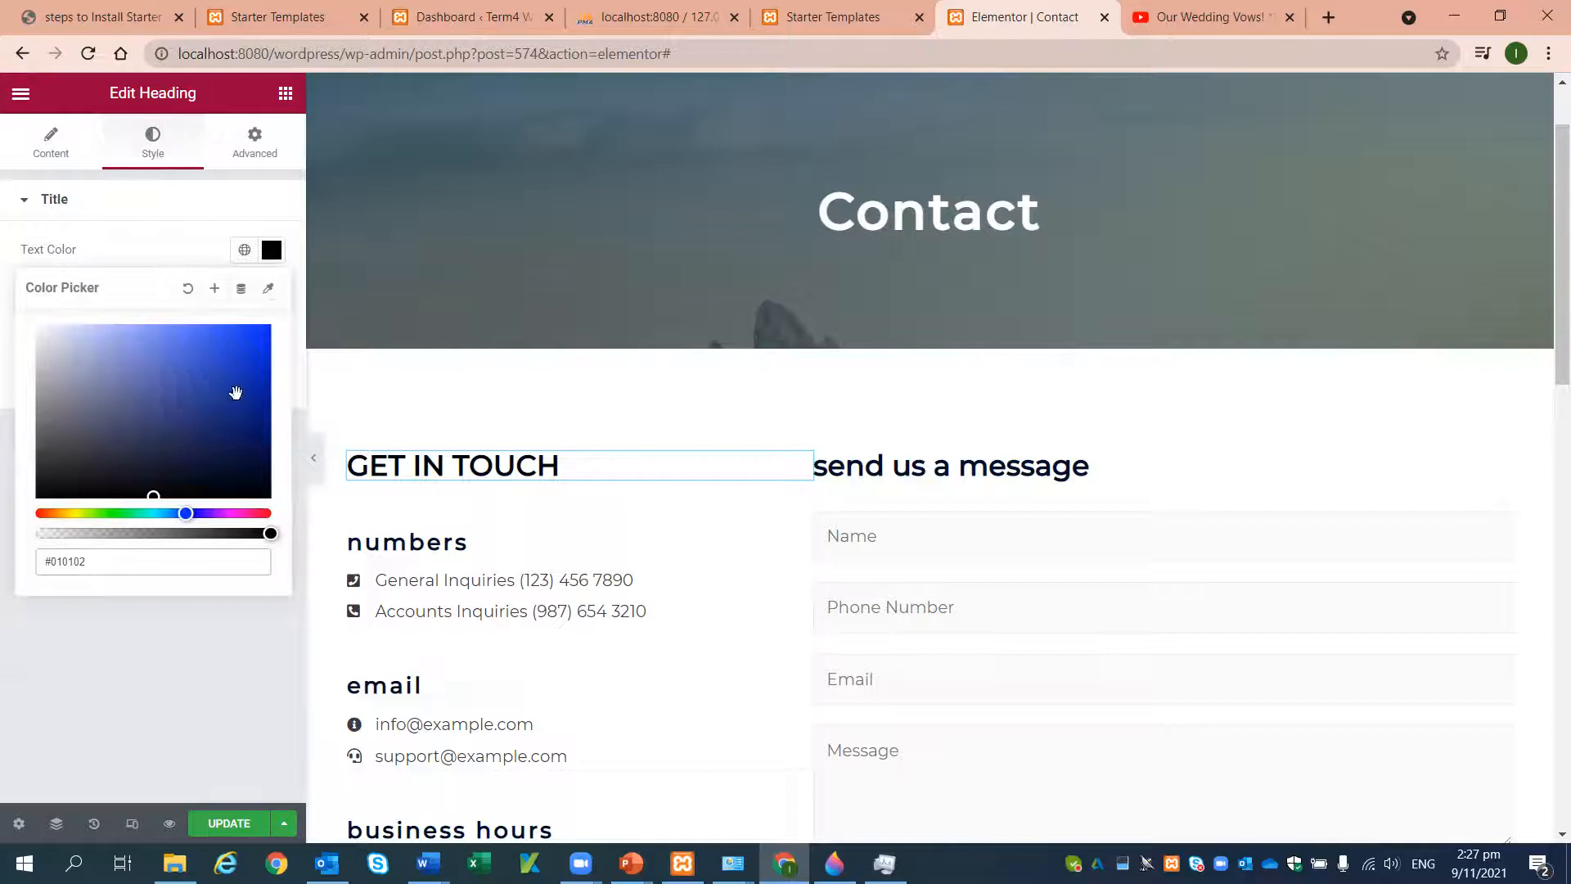
{"action": "left_click", "coordinate": [270, 254]}
{"action": "left_click", "coordinate": [267, 261]}
{"action": "left_click", "coordinate": [255, 343]}
{"action": "left_click", "coordinate": [208, 823]}
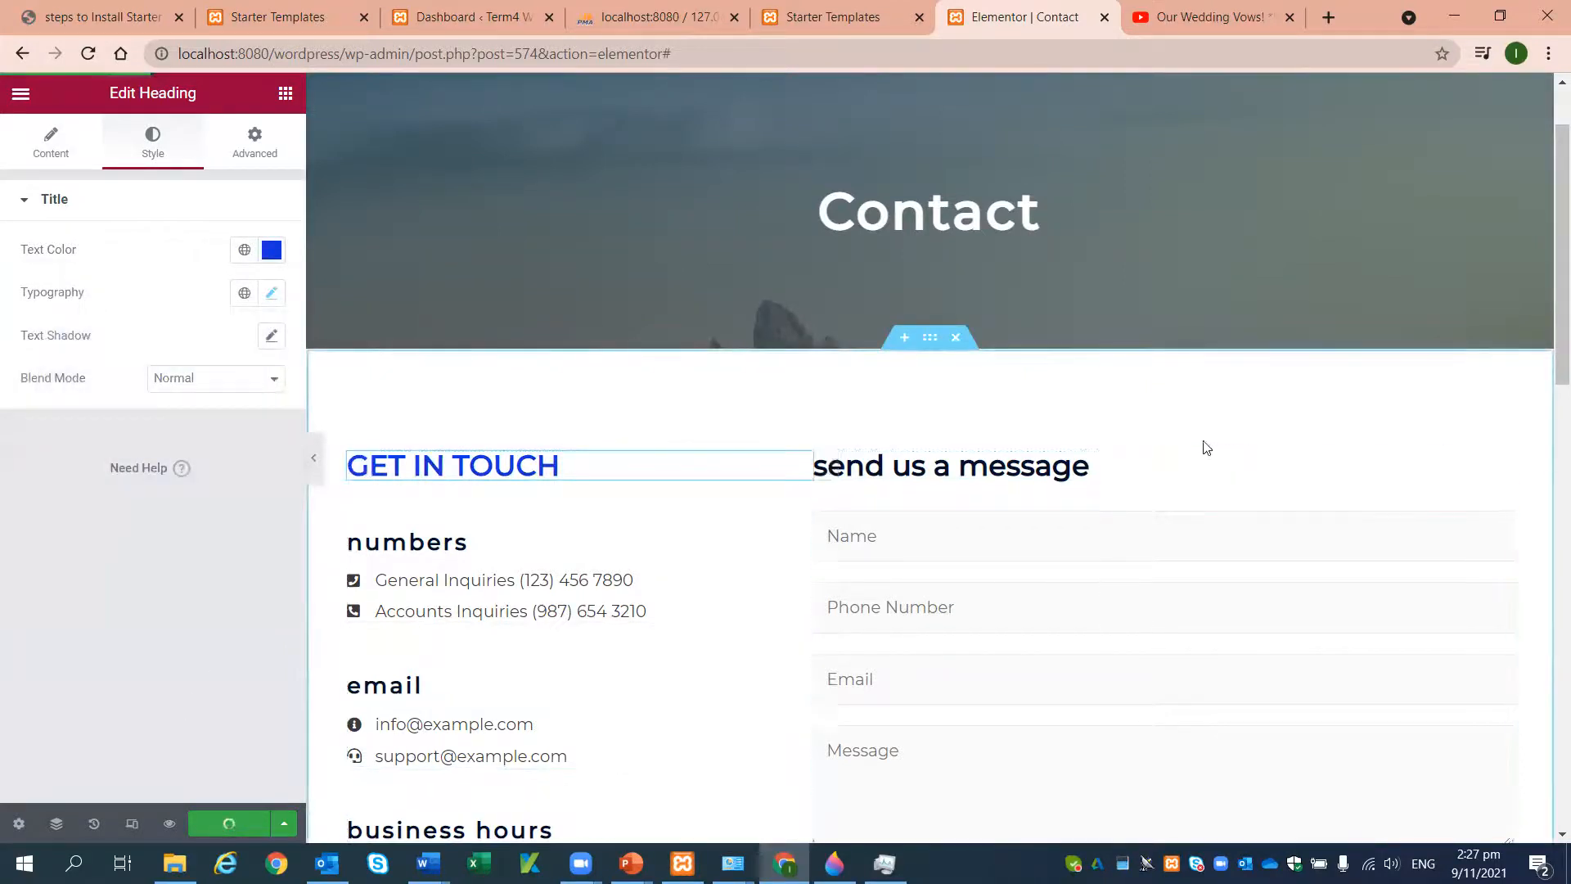
- Change the HTML tag of the "Send Us a Message" heading to H1
{"action": "left_click", "coordinate": [1115, 470]}
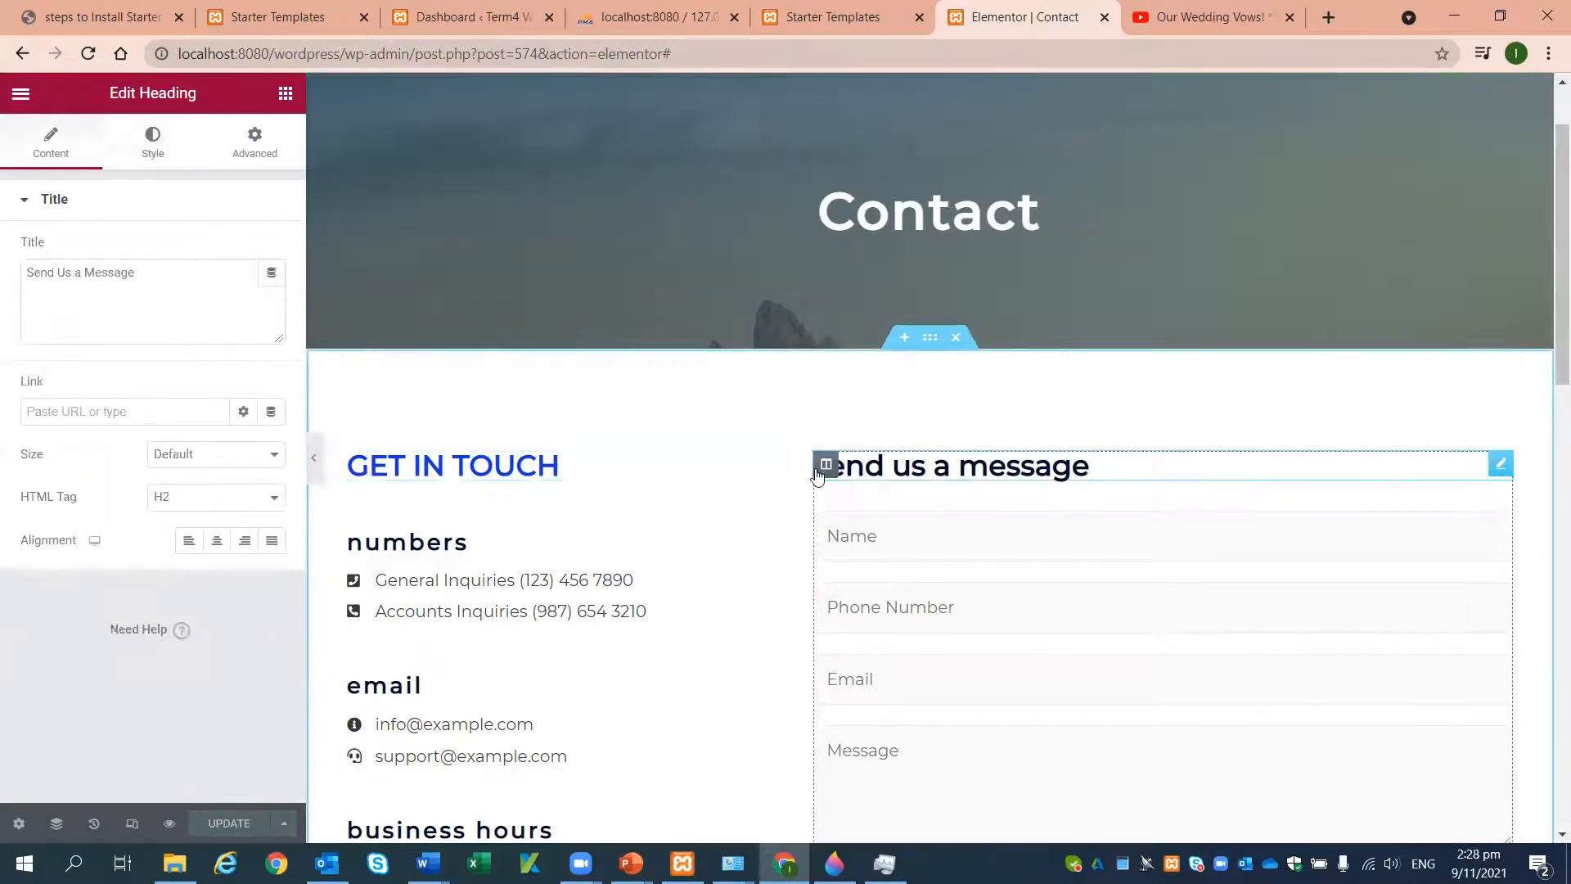
{"action": "left_click", "coordinate": [264, 502]}
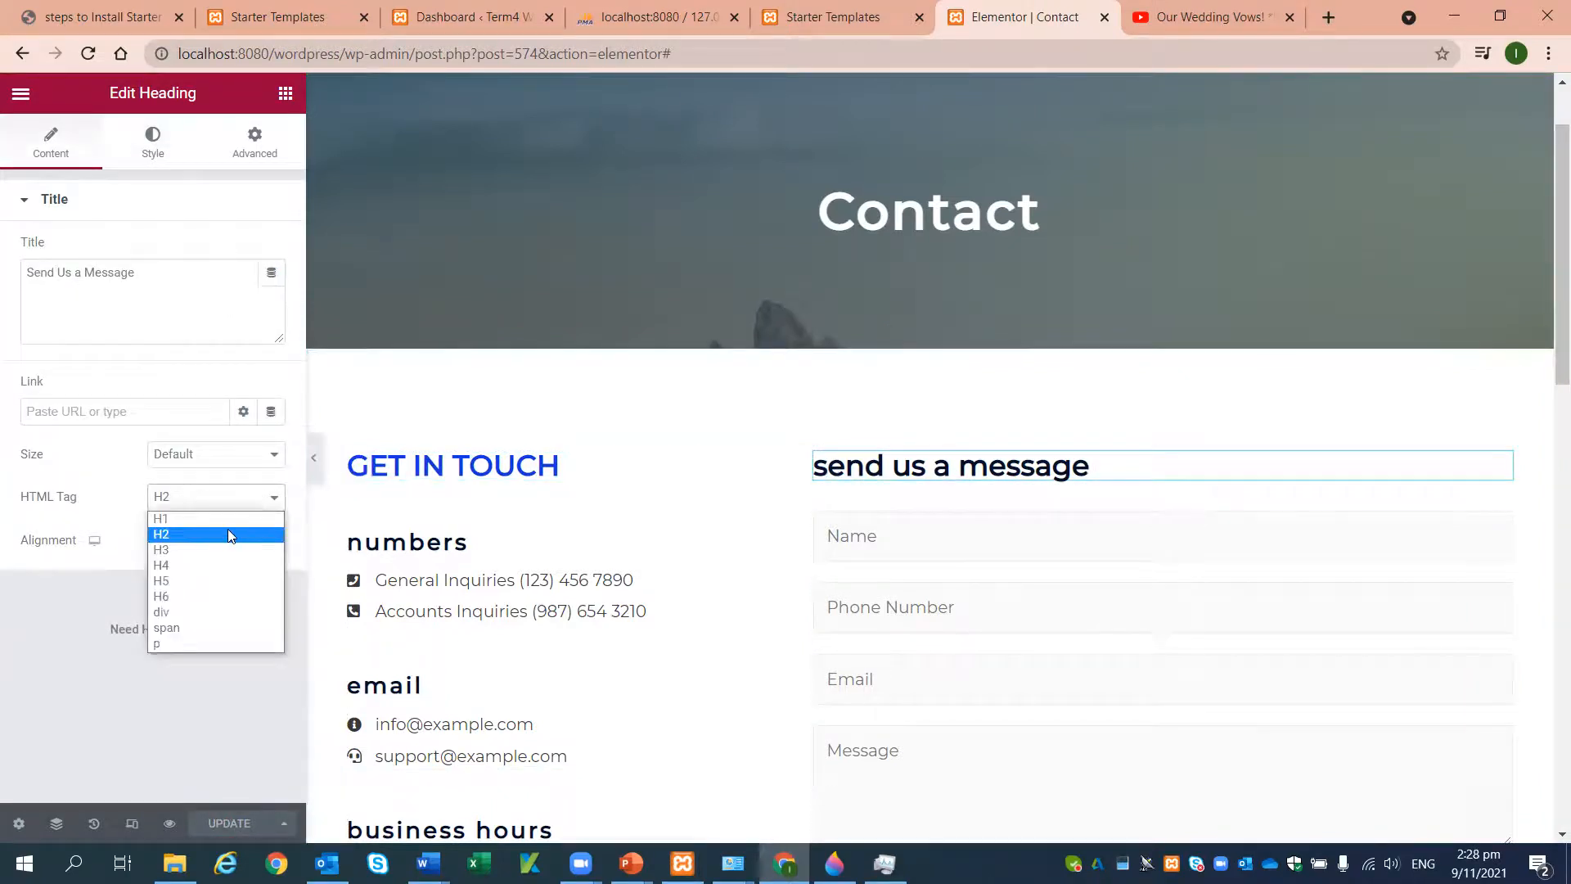
{"action": "left_click", "coordinate": [215, 515]}
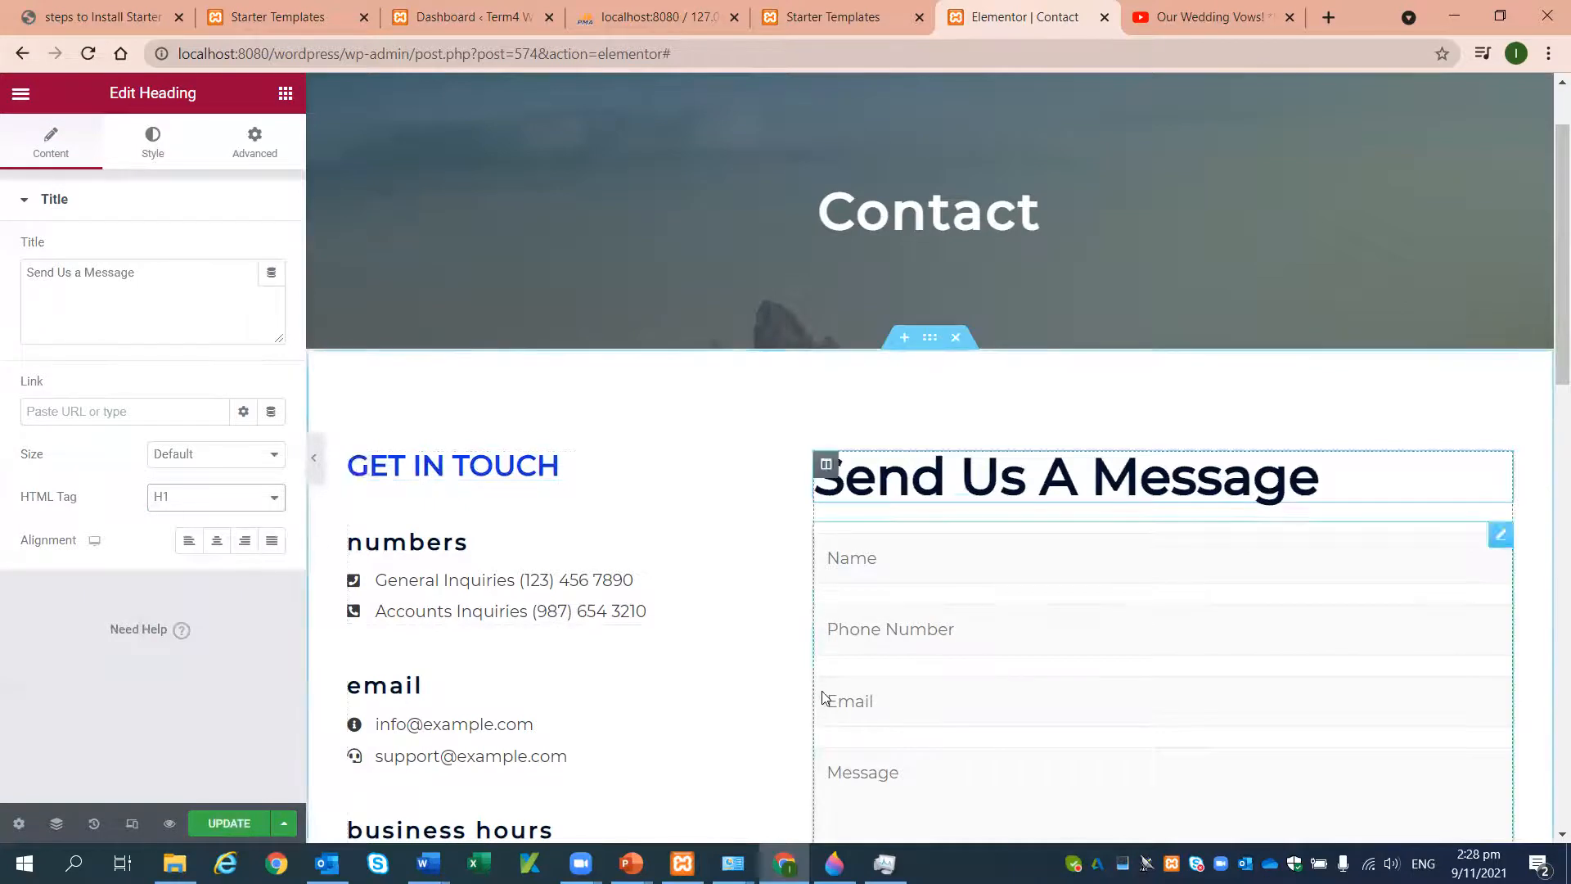
- Select the contact form's shortcode element and open its advanced border settings
{"action": "scroll", "coordinate": [784, 669], "scroll_direction": "down", "scroll_amount": 2}
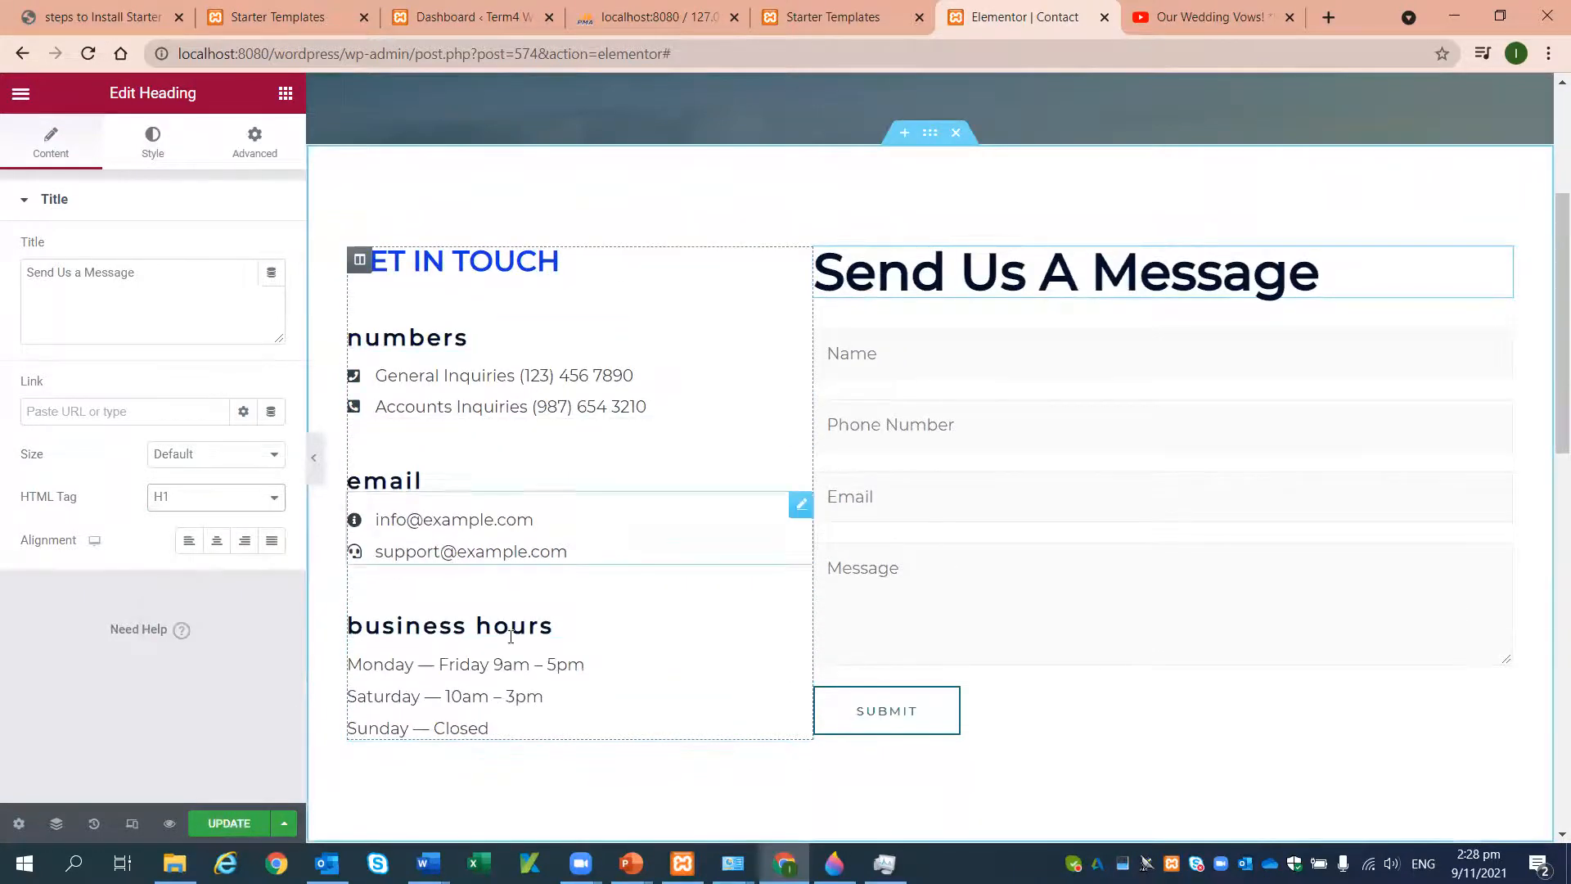
{"action": "scroll", "coordinate": [554, 688], "scroll_direction": "down", "scroll_amount": 3}
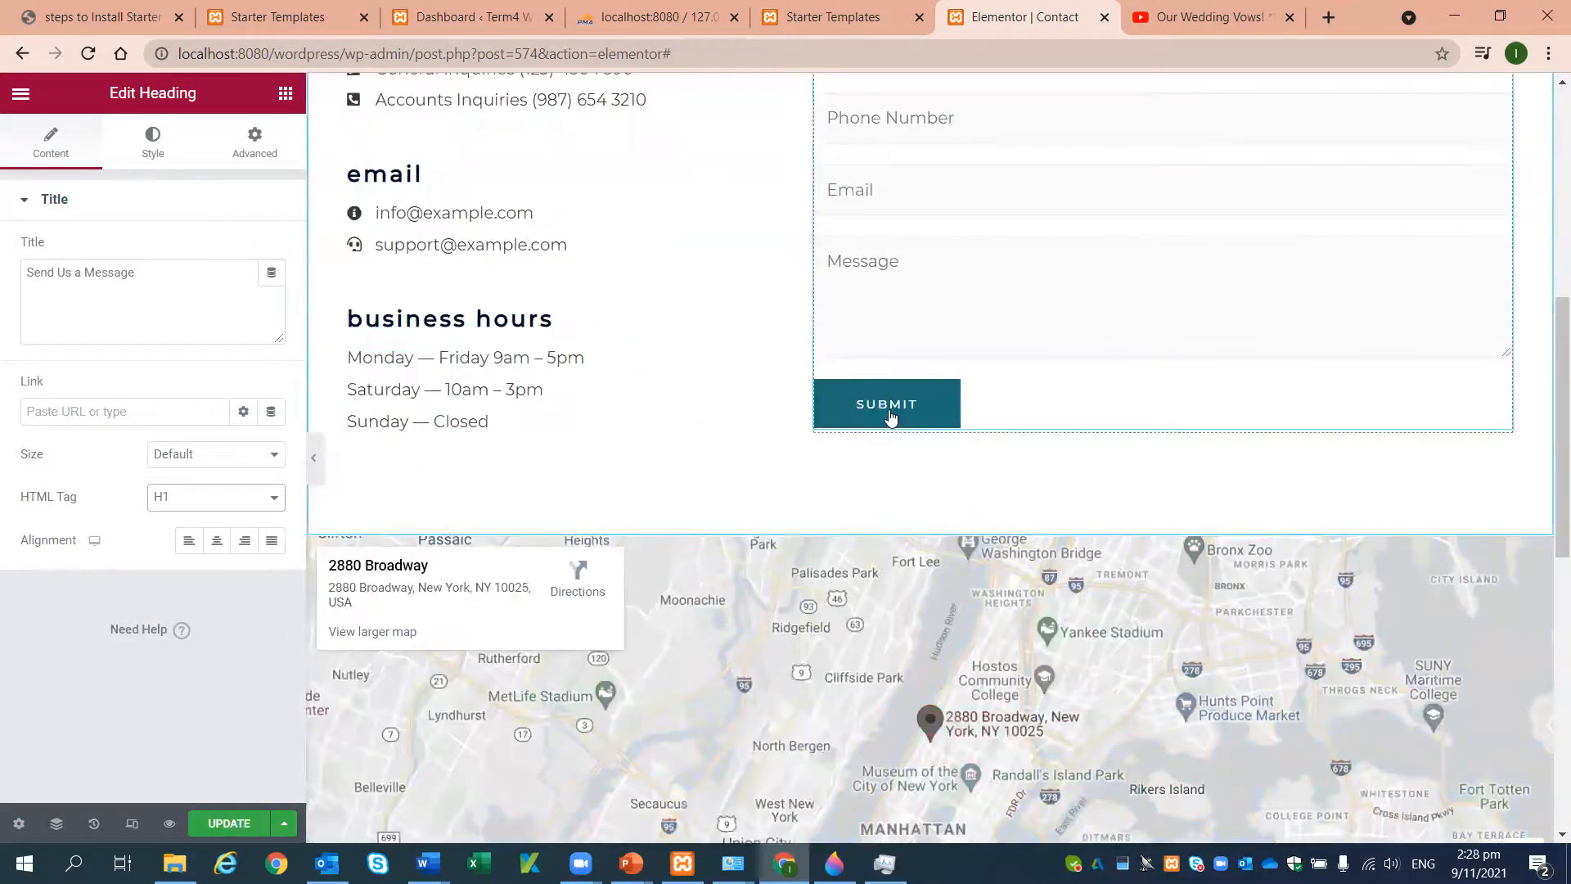
{"action": "left_click", "coordinate": [905, 415]}
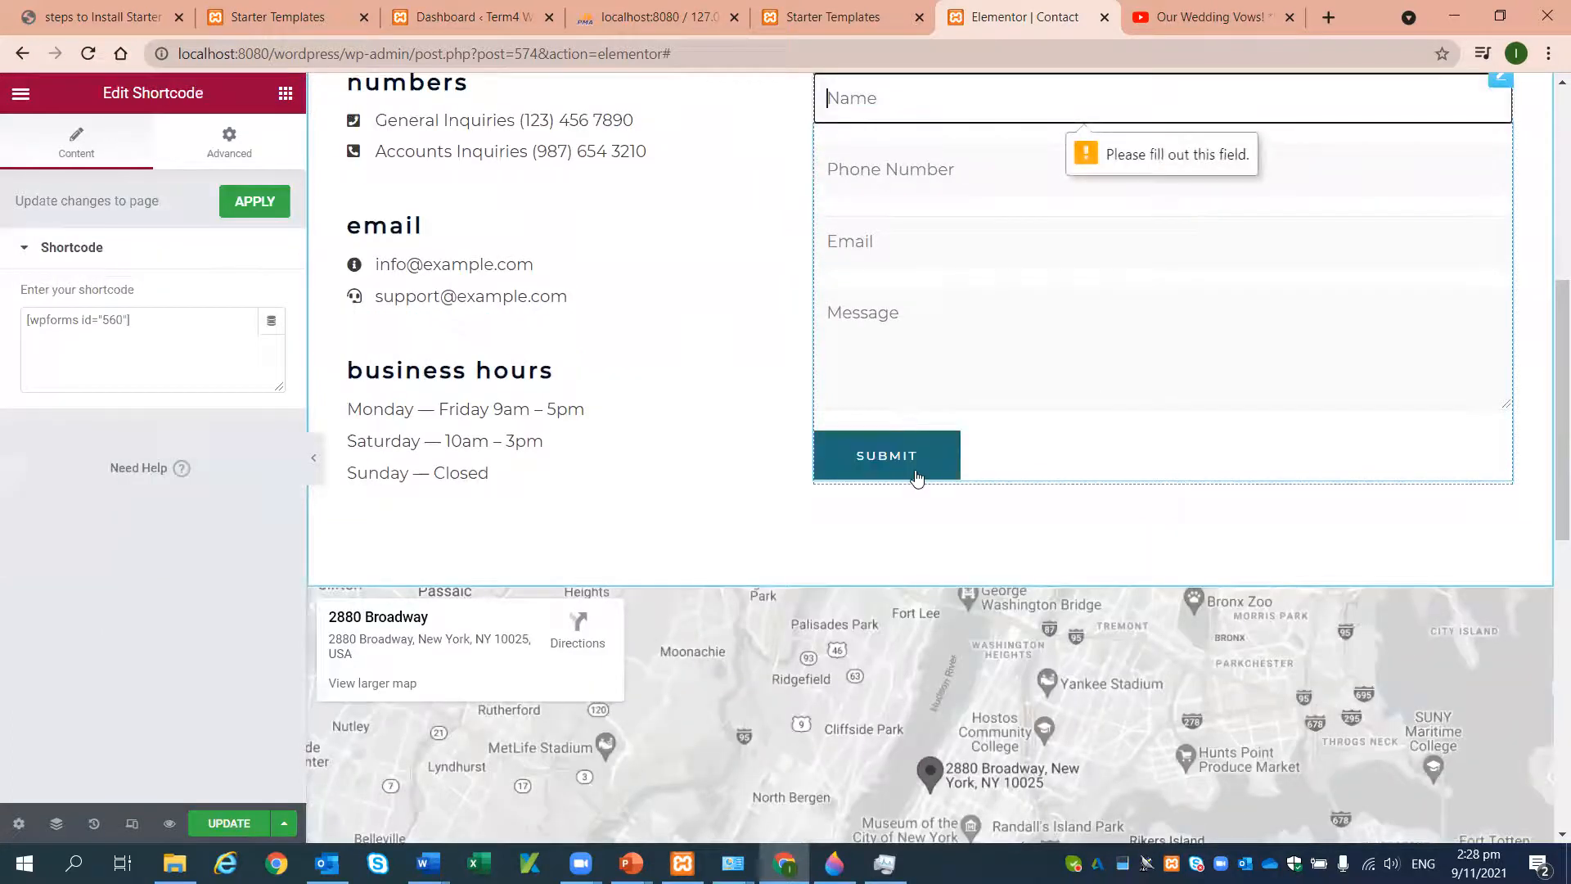
{"action": "left_click", "coordinate": [75, 149]}
{"action": "left_click", "coordinate": [229, 144]}
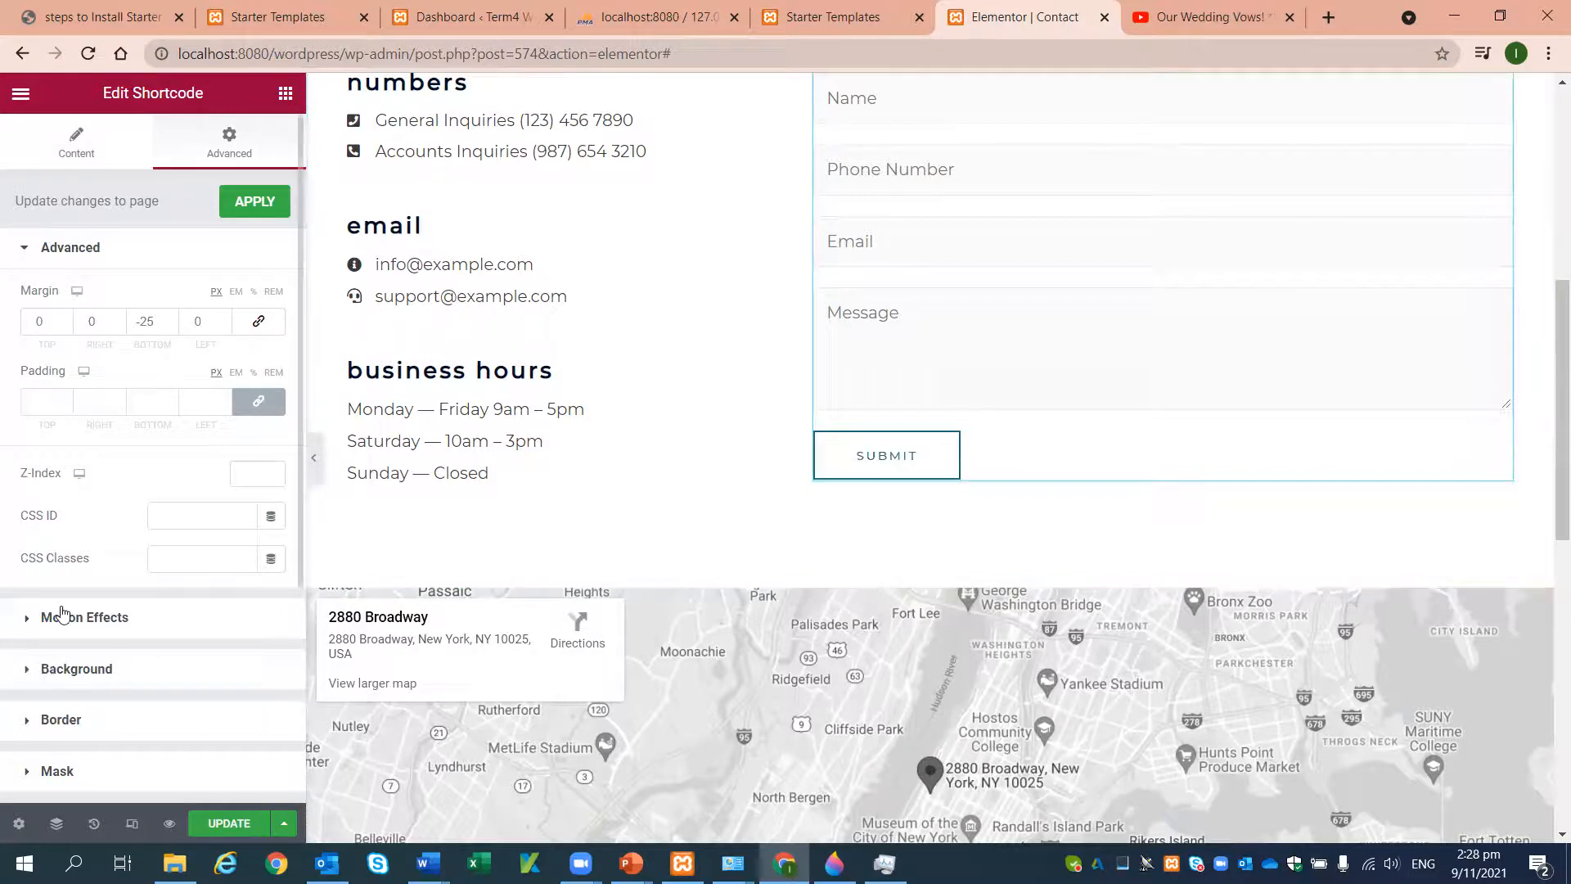
{"action": "left_click", "coordinate": [64, 720]}
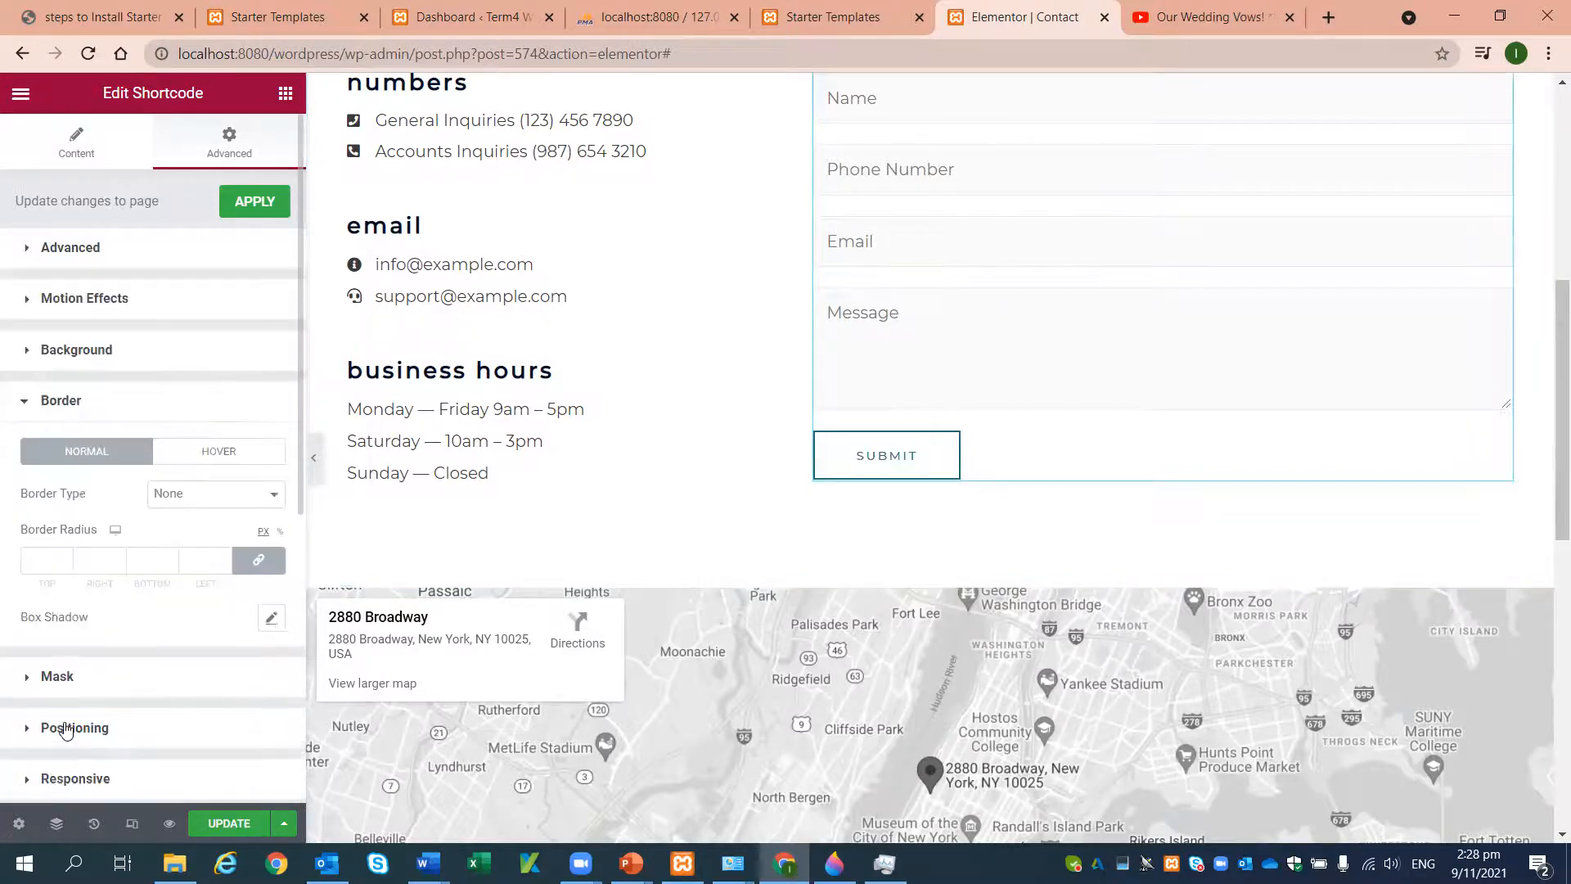
{"action": "scroll", "coordinate": [228, 703], "scroll_direction": "down", "scroll_amount": 2}
{"action": "scroll", "coordinate": [227, 704], "scroll_direction": "up", "scroll_amount": 2}
- Try the Double and Dashed border types on the contact form
{"action": "left_click", "coordinate": [270, 496]}
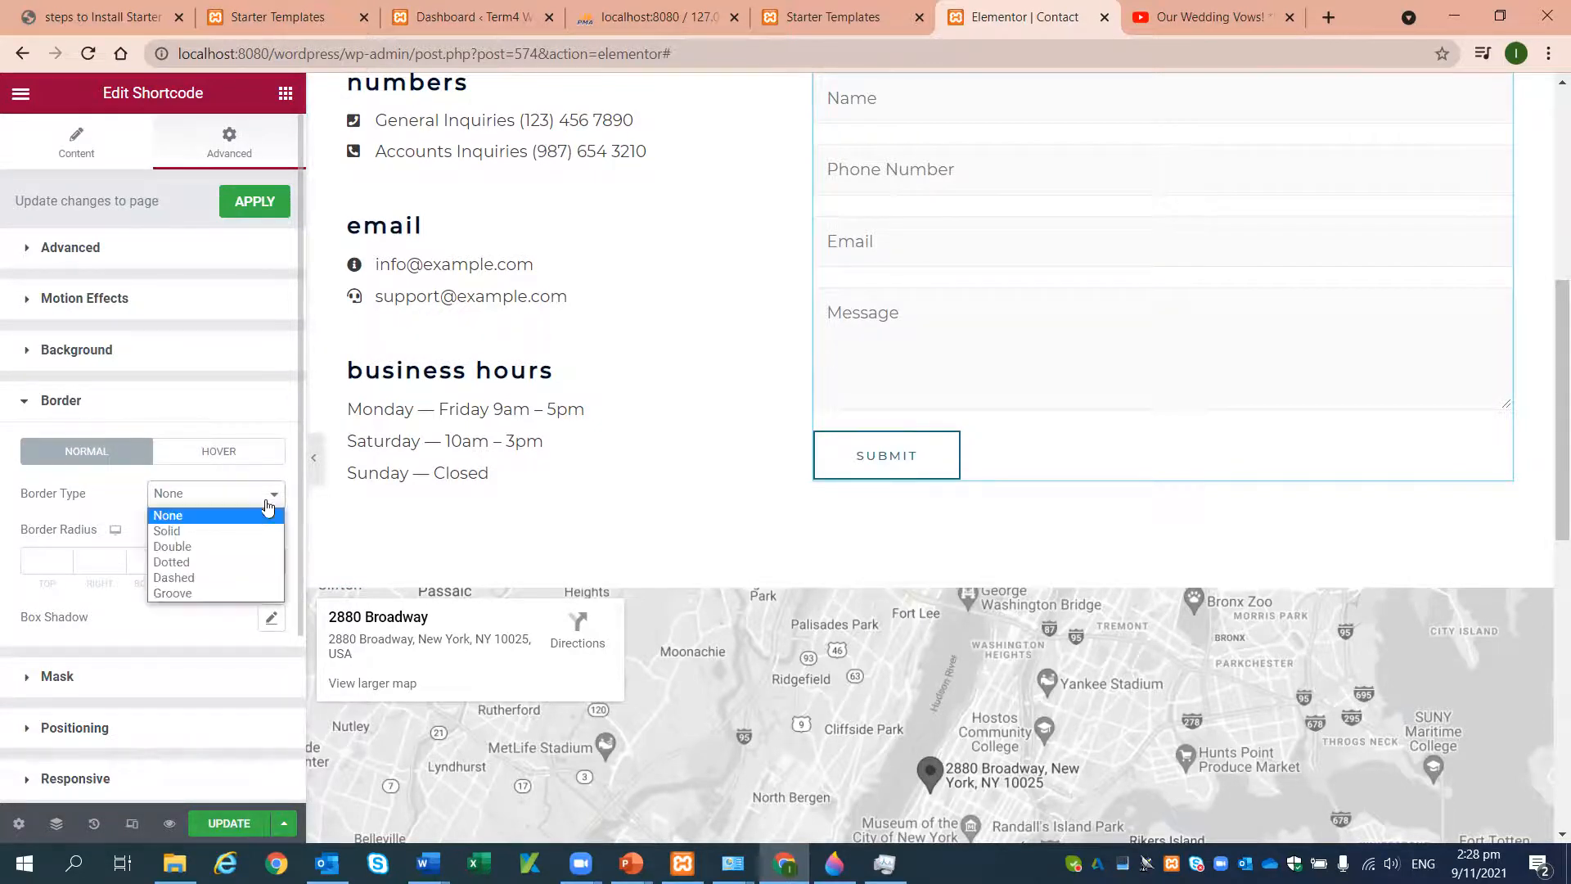
{"action": "left_click", "coordinate": [219, 546]}
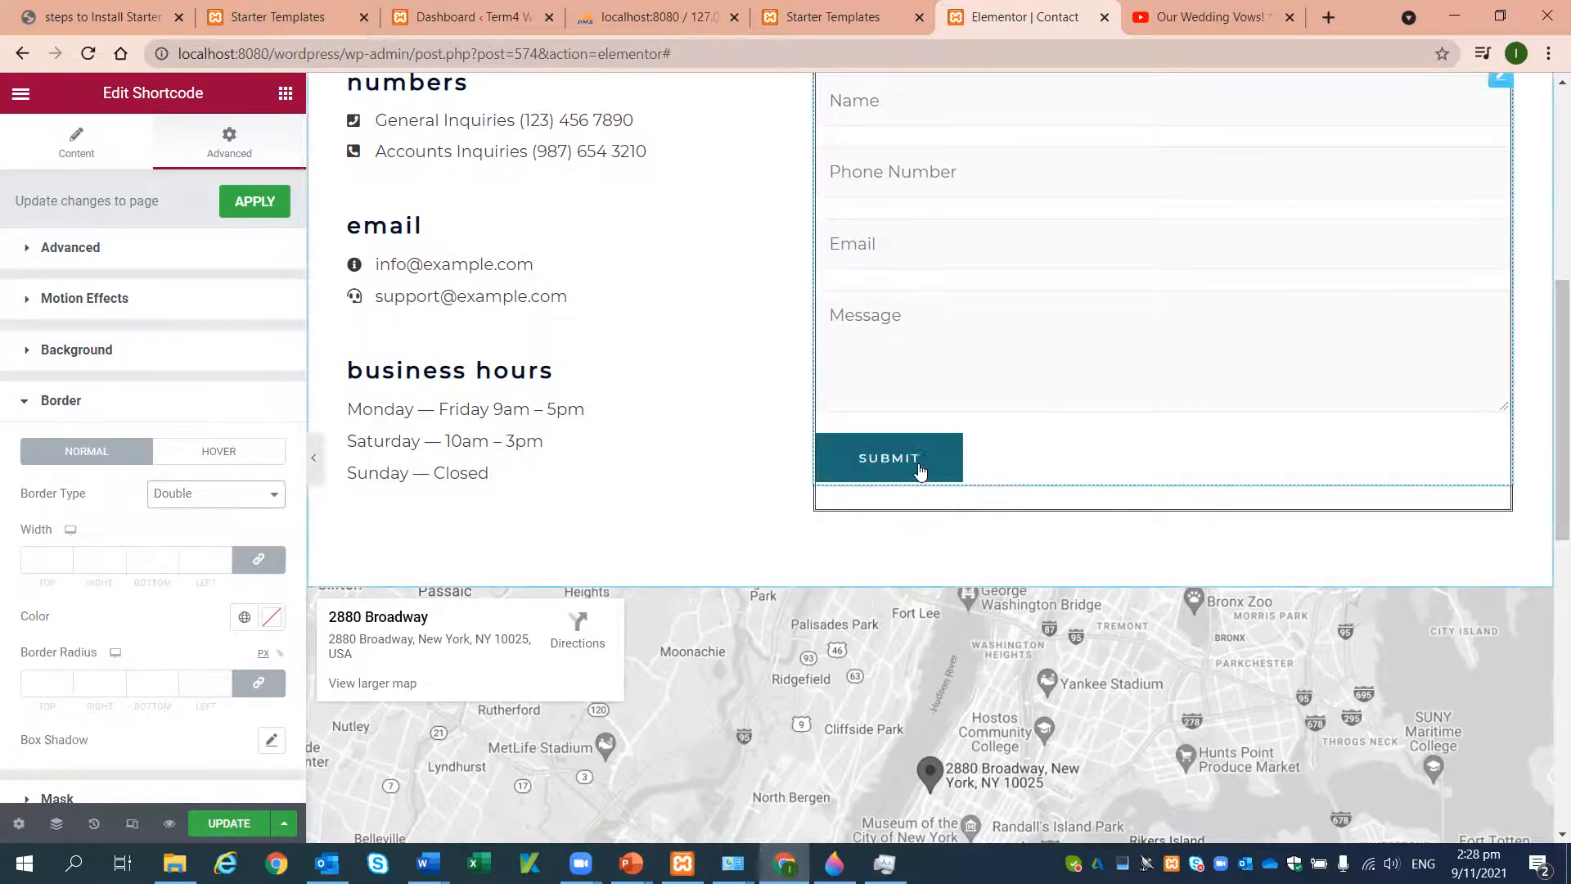
{"action": "left_click", "coordinate": [276, 500]}
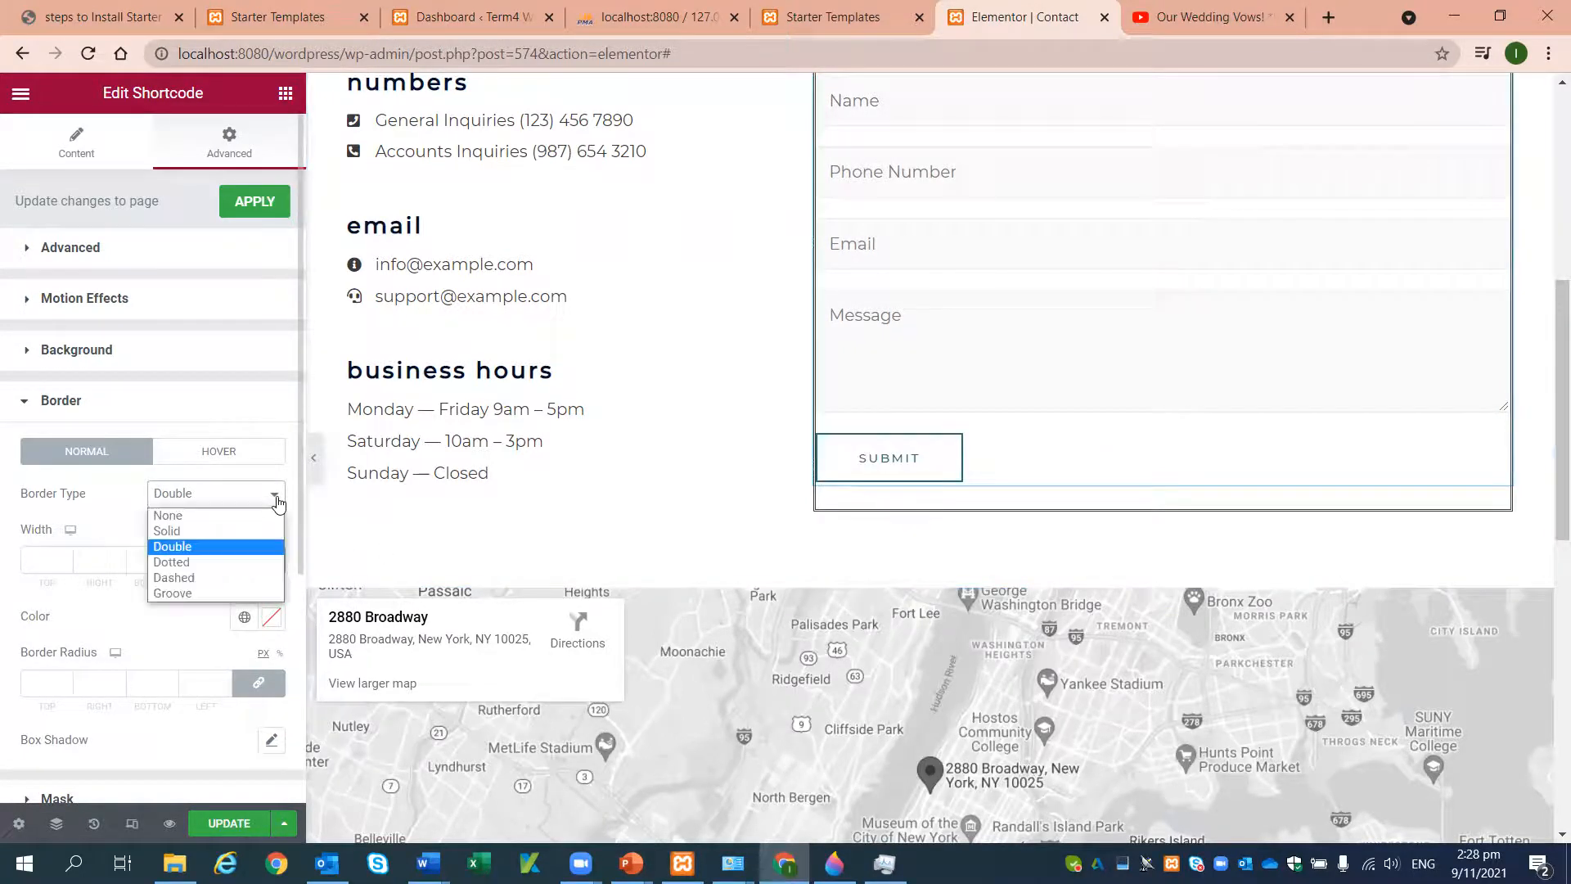
{"action": "left_click", "coordinate": [188, 578]}
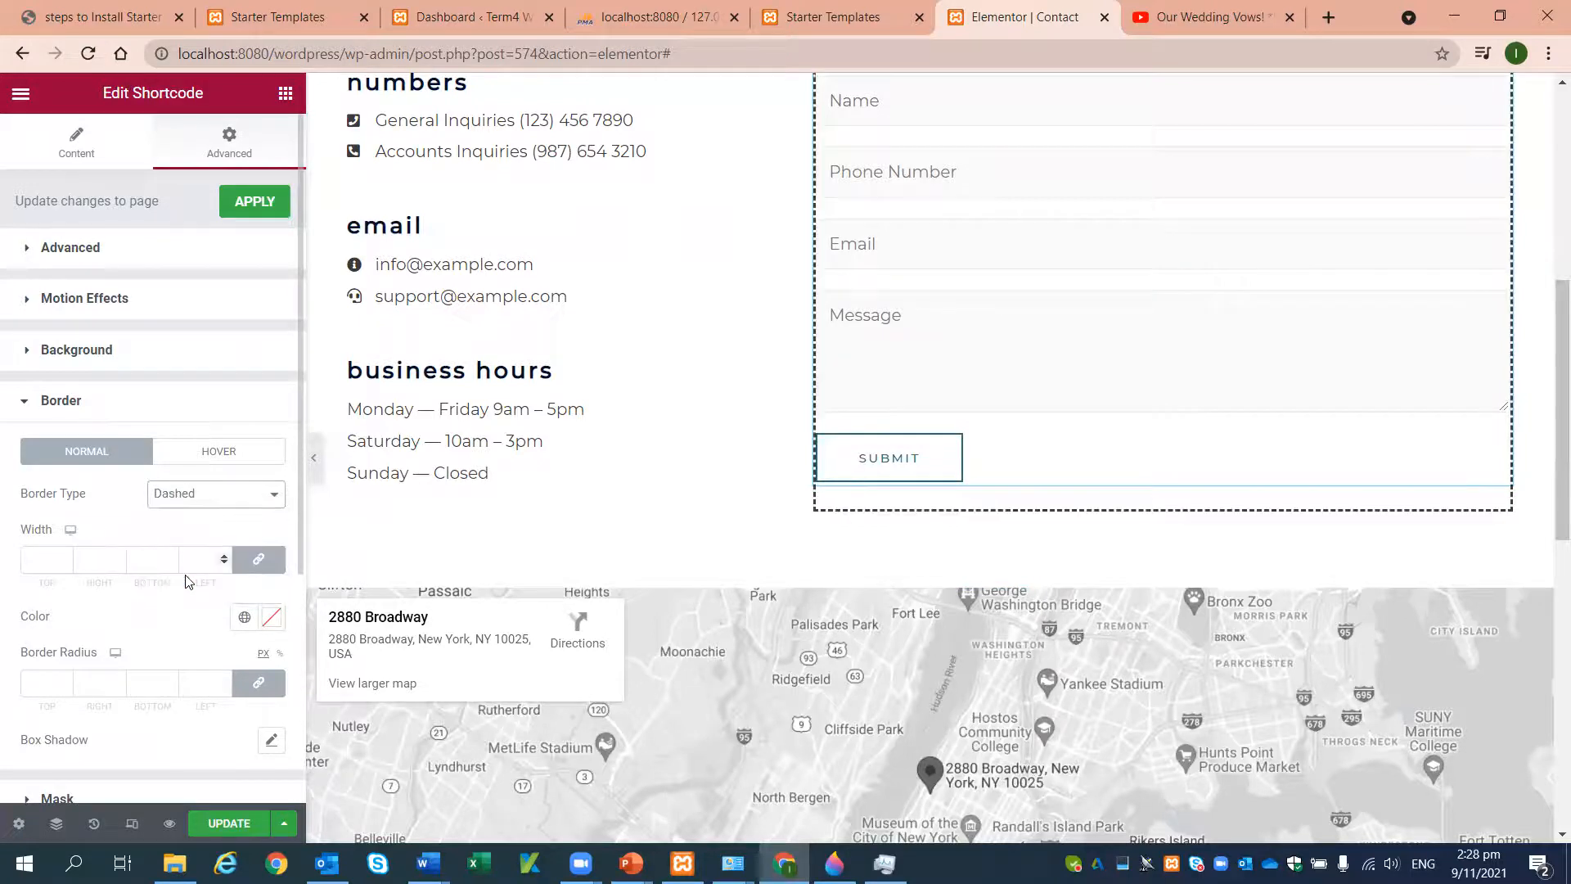
{"action": "scroll", "coordinate": [878, 466], "scroll_direction": "up", "scroll_amount": 3}
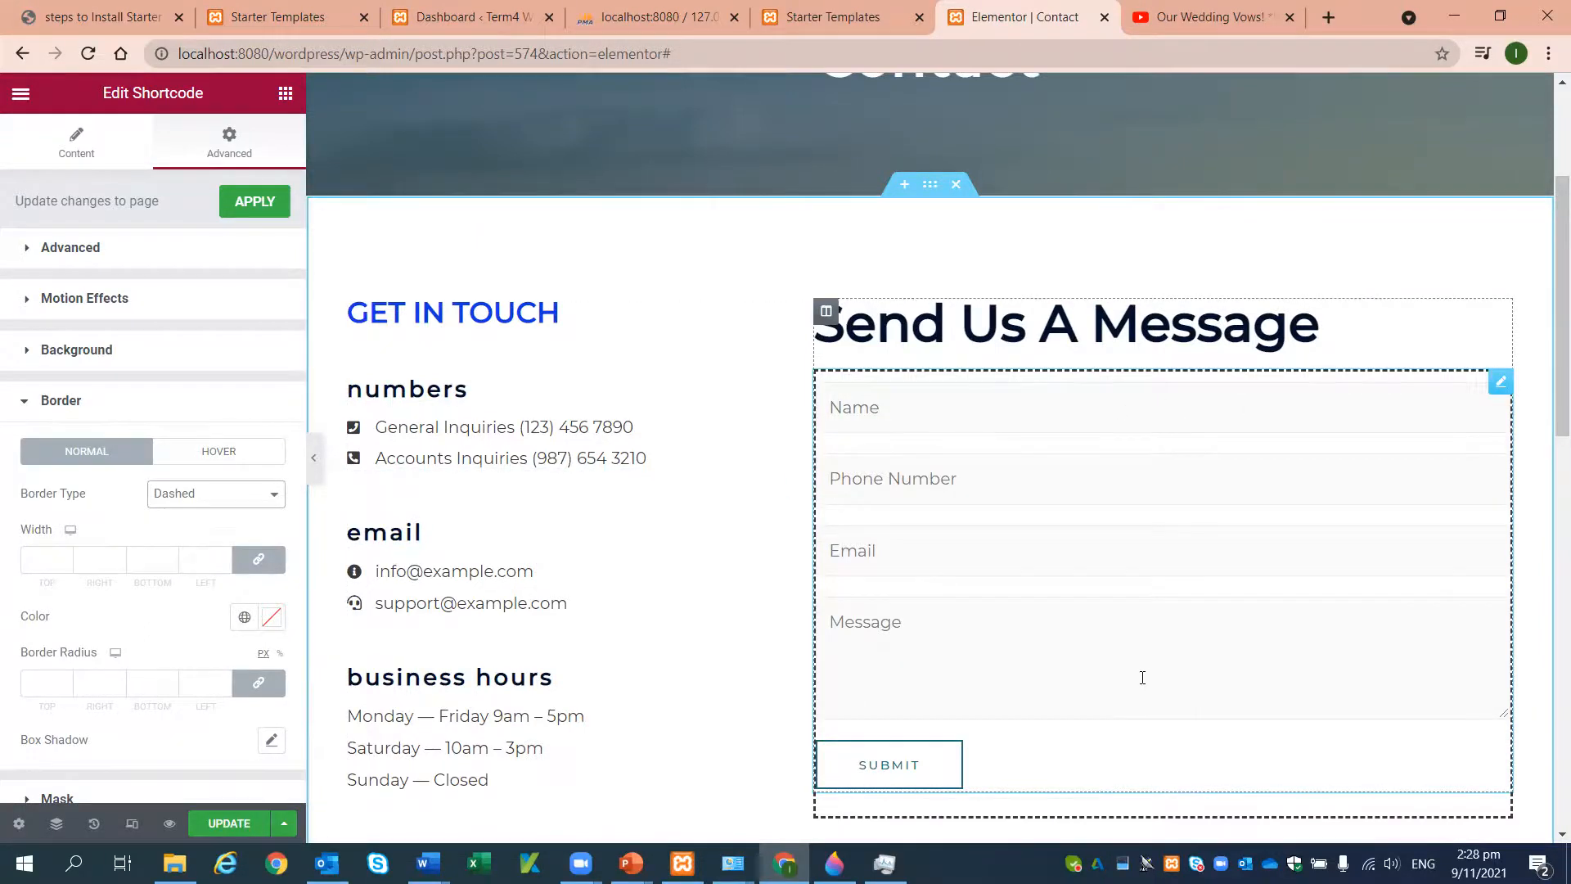
{"action": "scroll", "coordinate": [1142, 677], "scroll_direction": "down", "scroll_amount": 2}
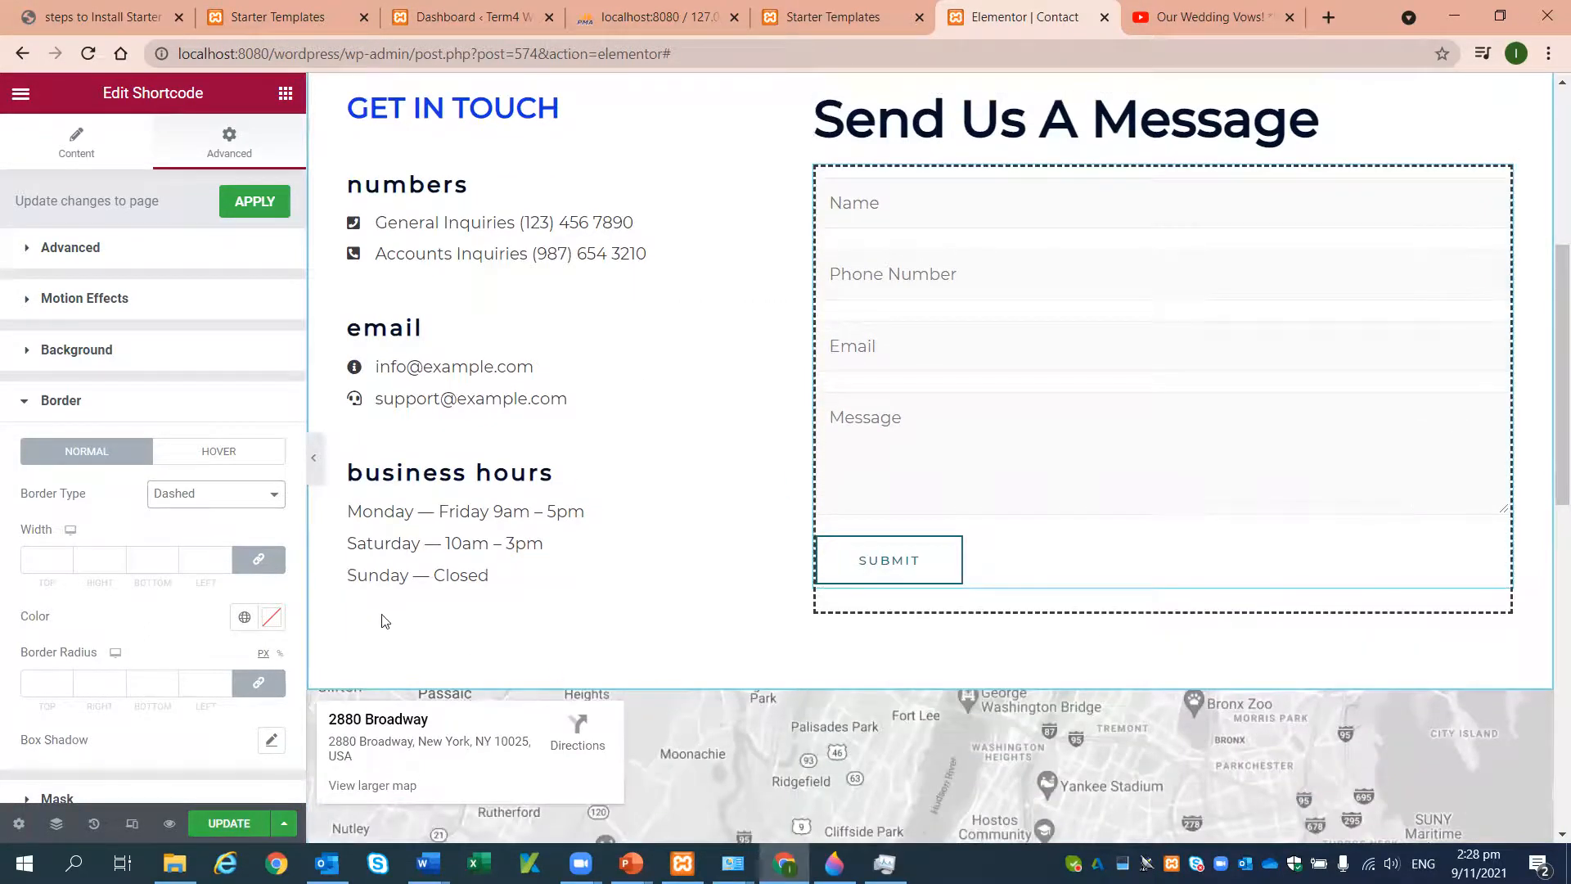
- Set the contact form's border type to Dotted and update the page
{"action": "left_click", "coordinate": [272, 497]}
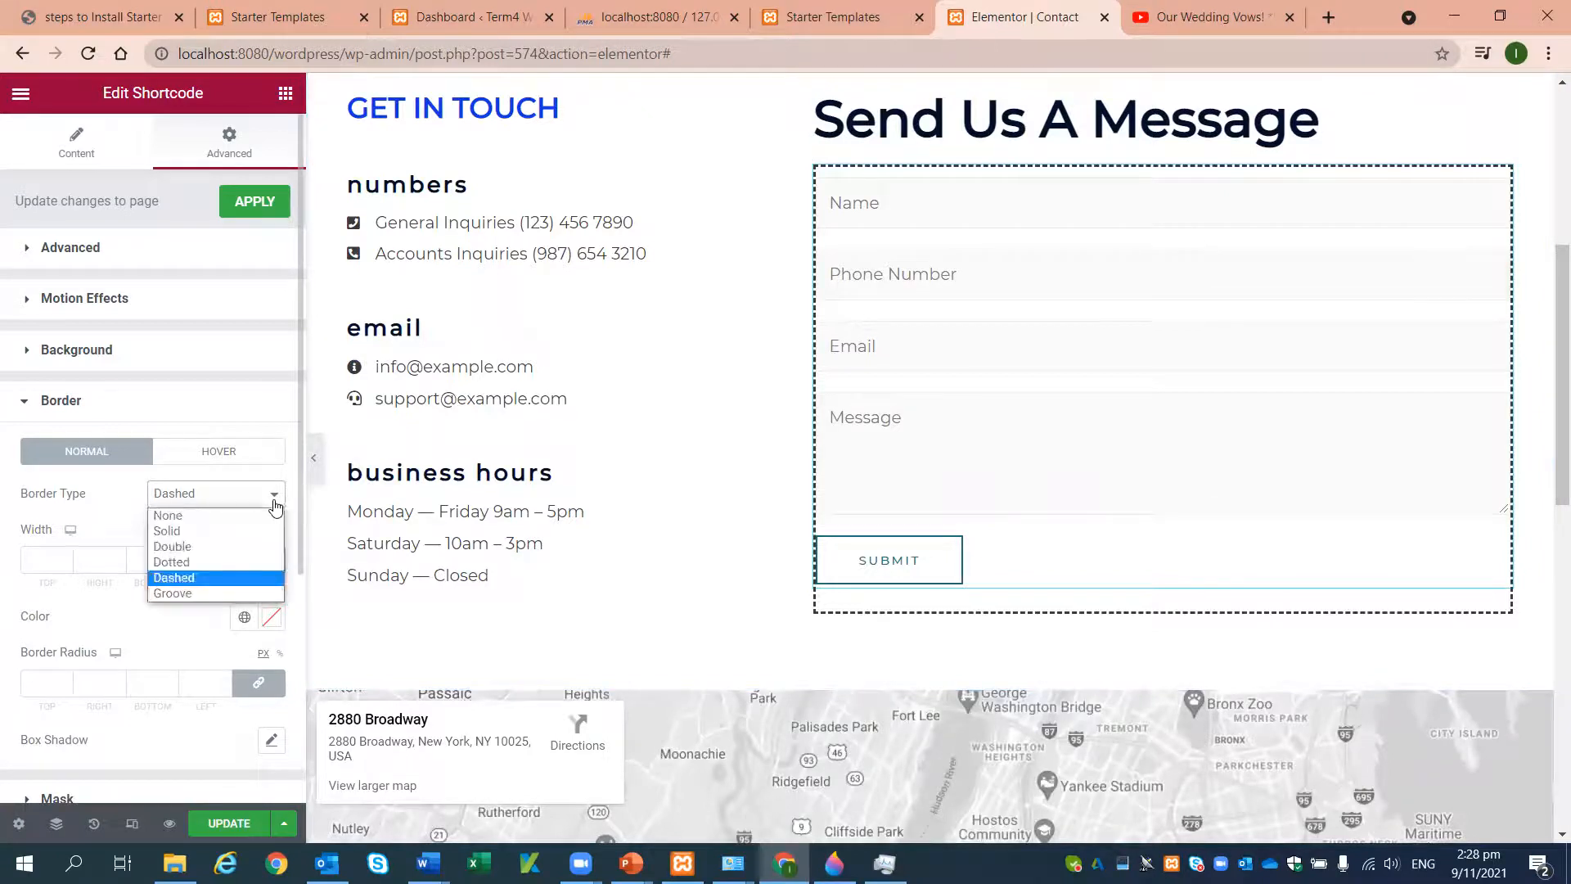
{"action": "left_click", "coordinate": [187, 563]}
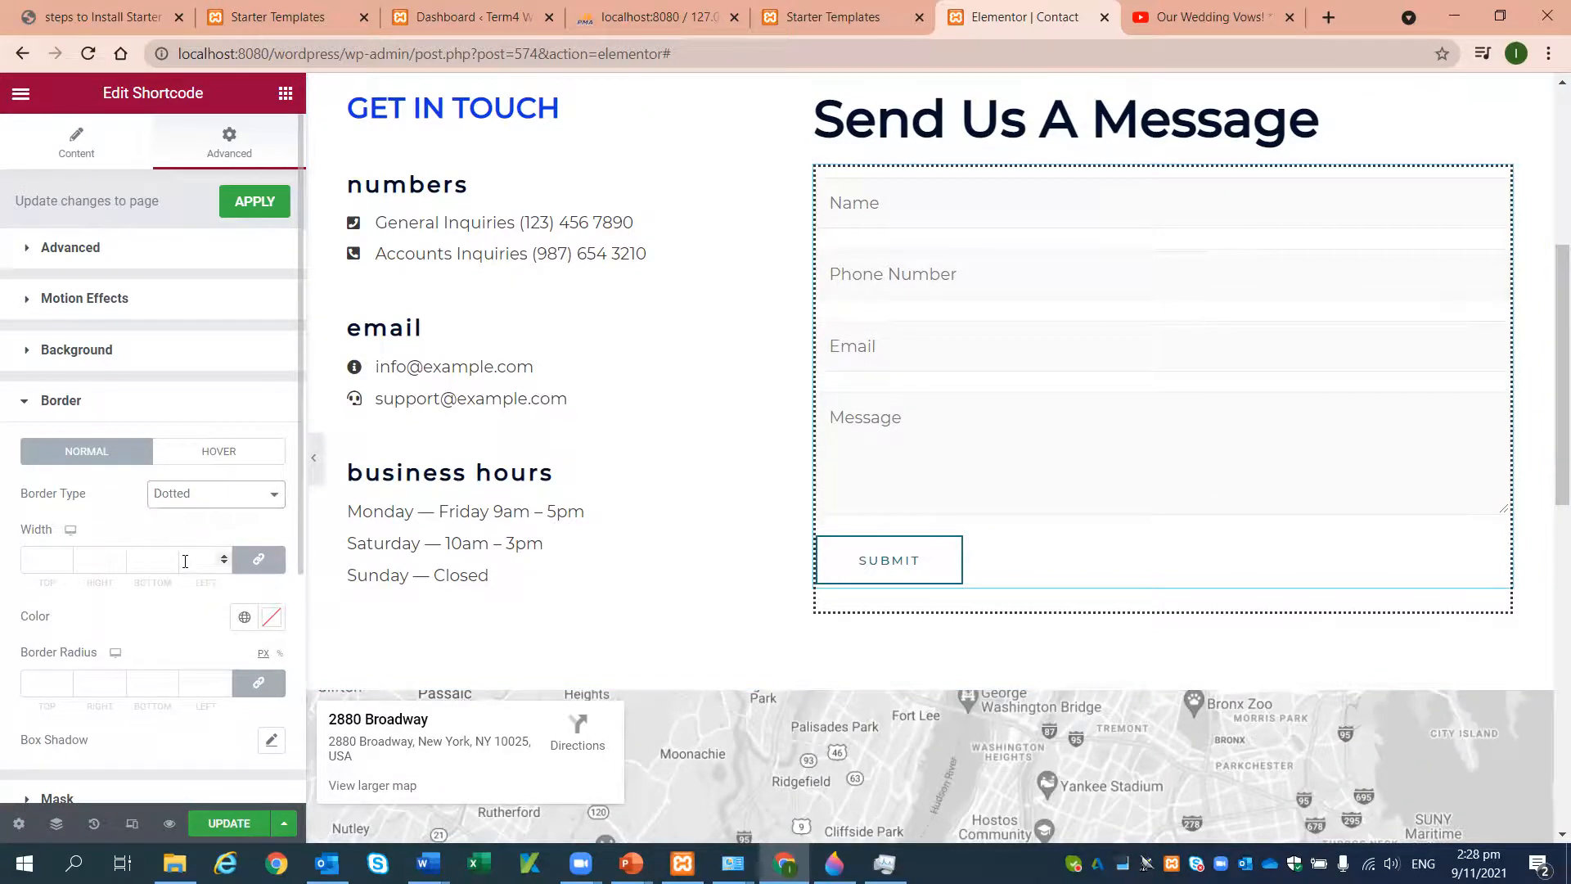
{"action": "left_click", "coordinate": [229, 823]}
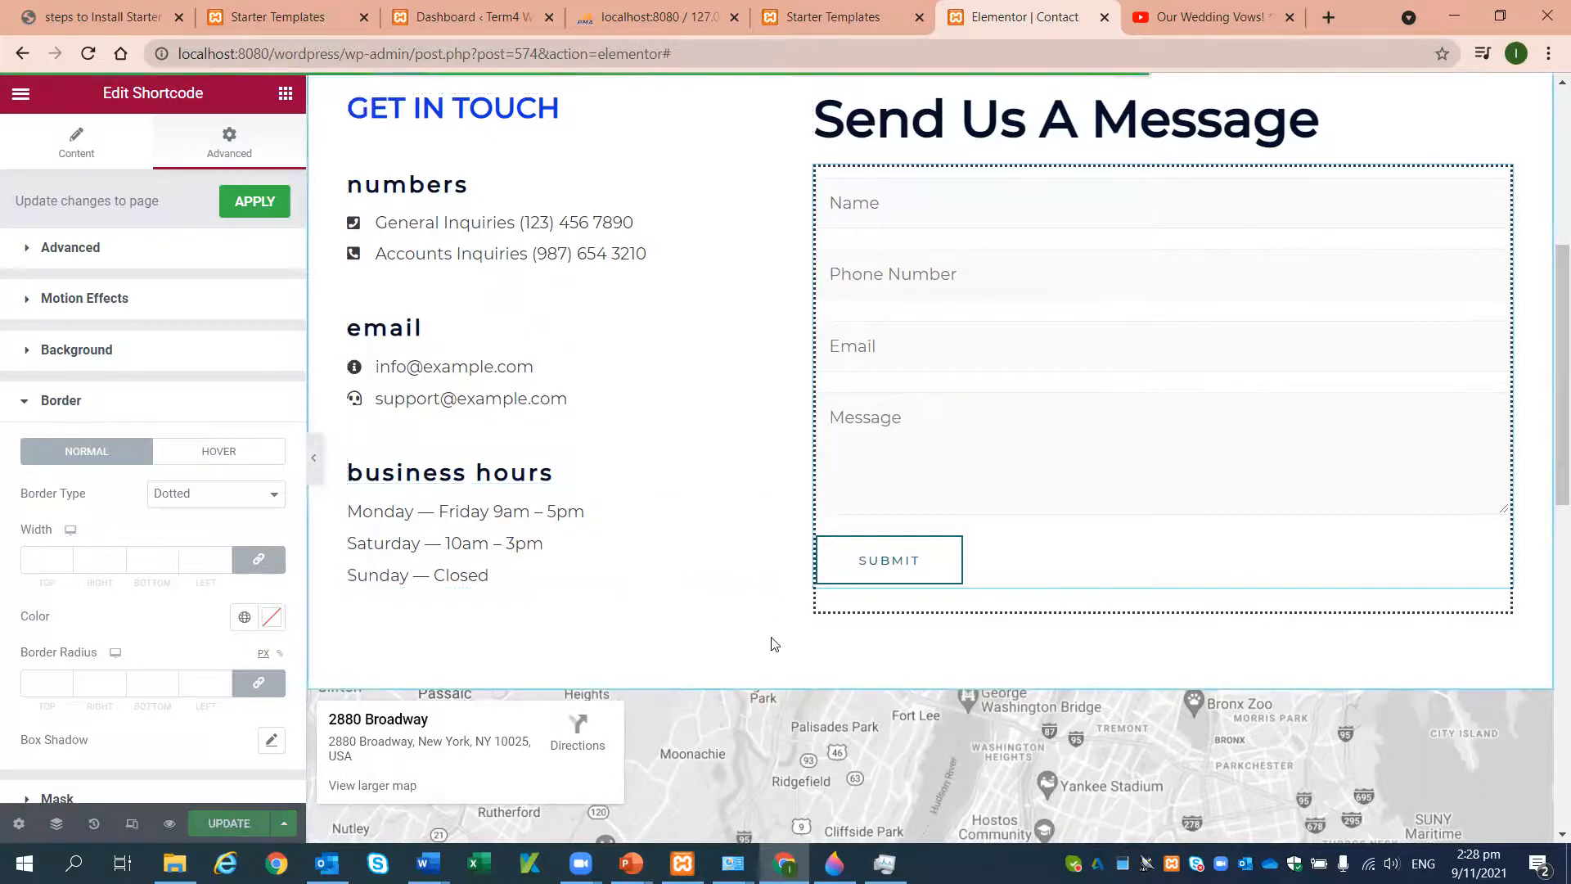
- Exit the Elementor editor and review the live Contact page's headings, bordered message form and map
{"action": "scroll", "coordinate": [731, 605], "scroll_direction": "up", "scroll_amount": 3}
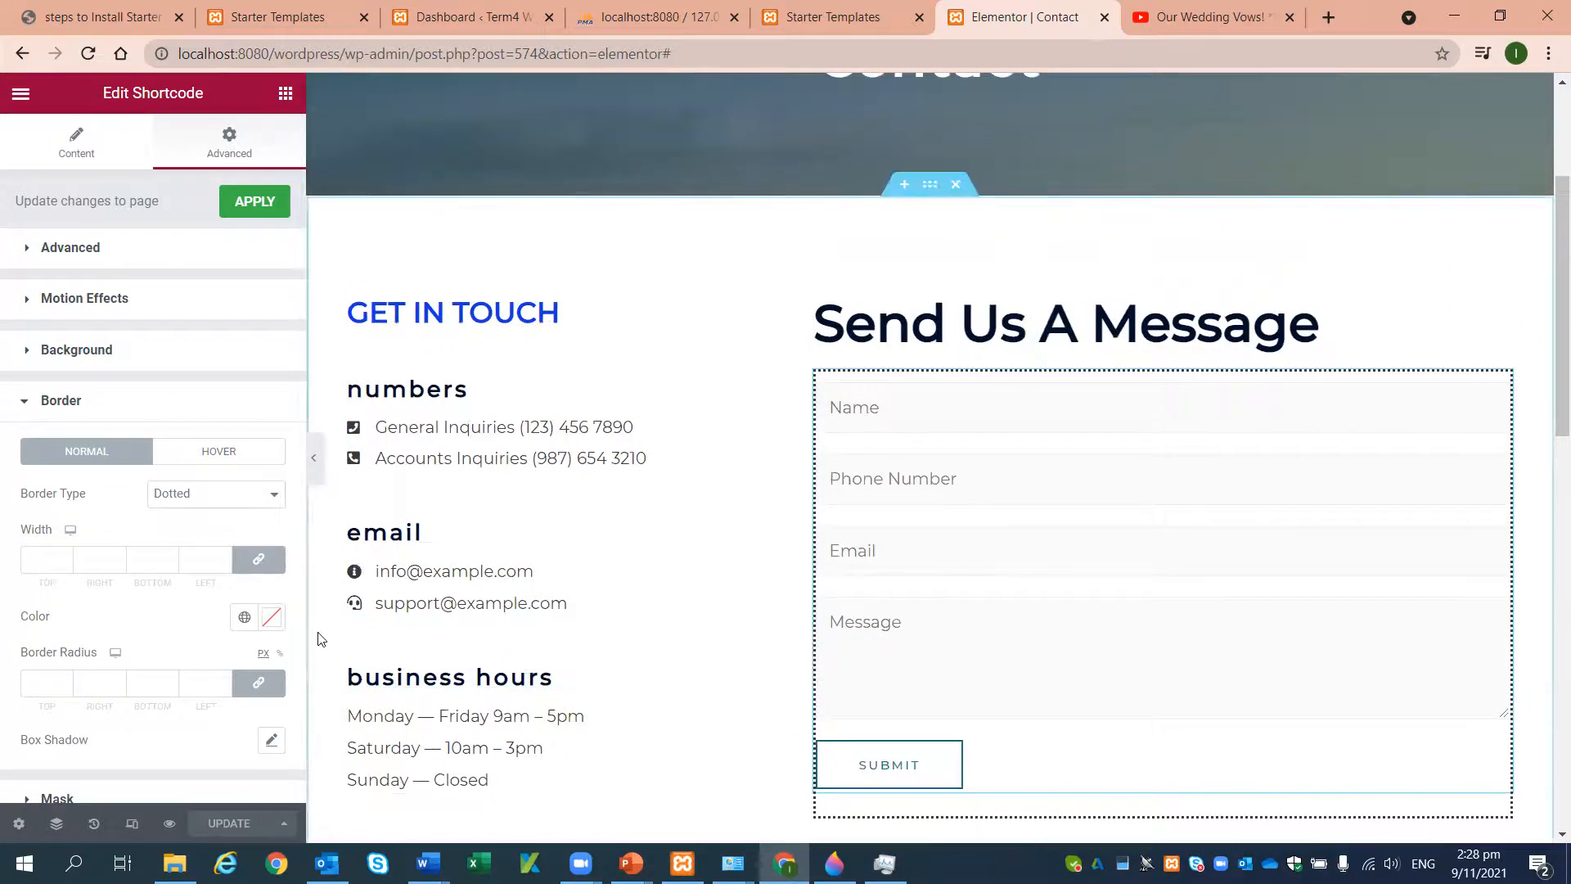
{"action": "scroll", "coordinate": [320, 617], "scroll_direction": "down", "scroll_amount": 3}
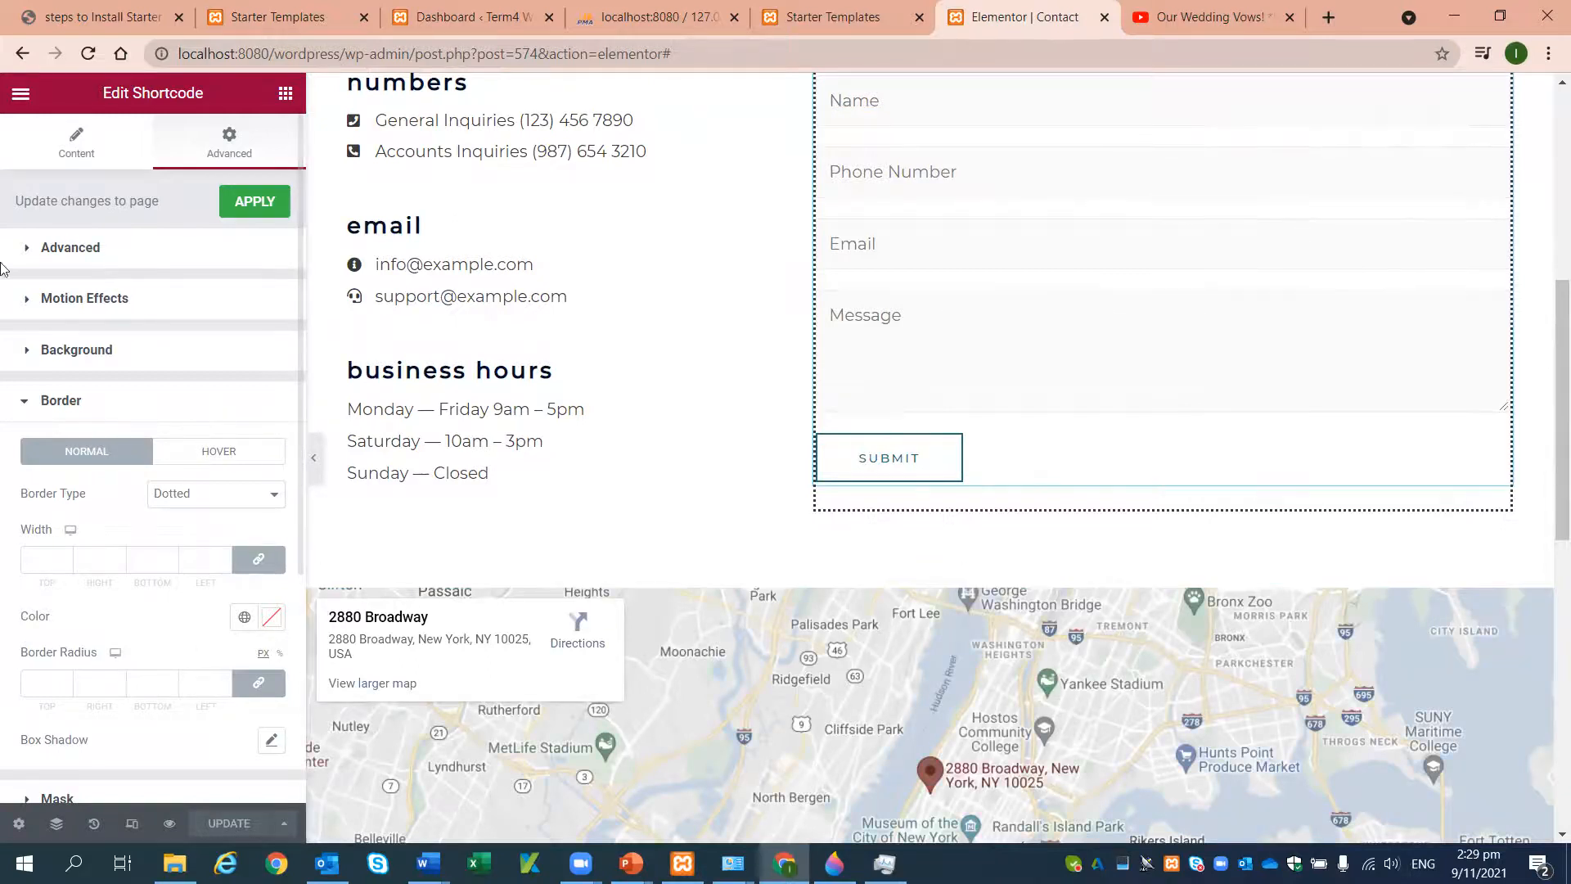
{"action": "left_click", "coordinate": [22, 93]}
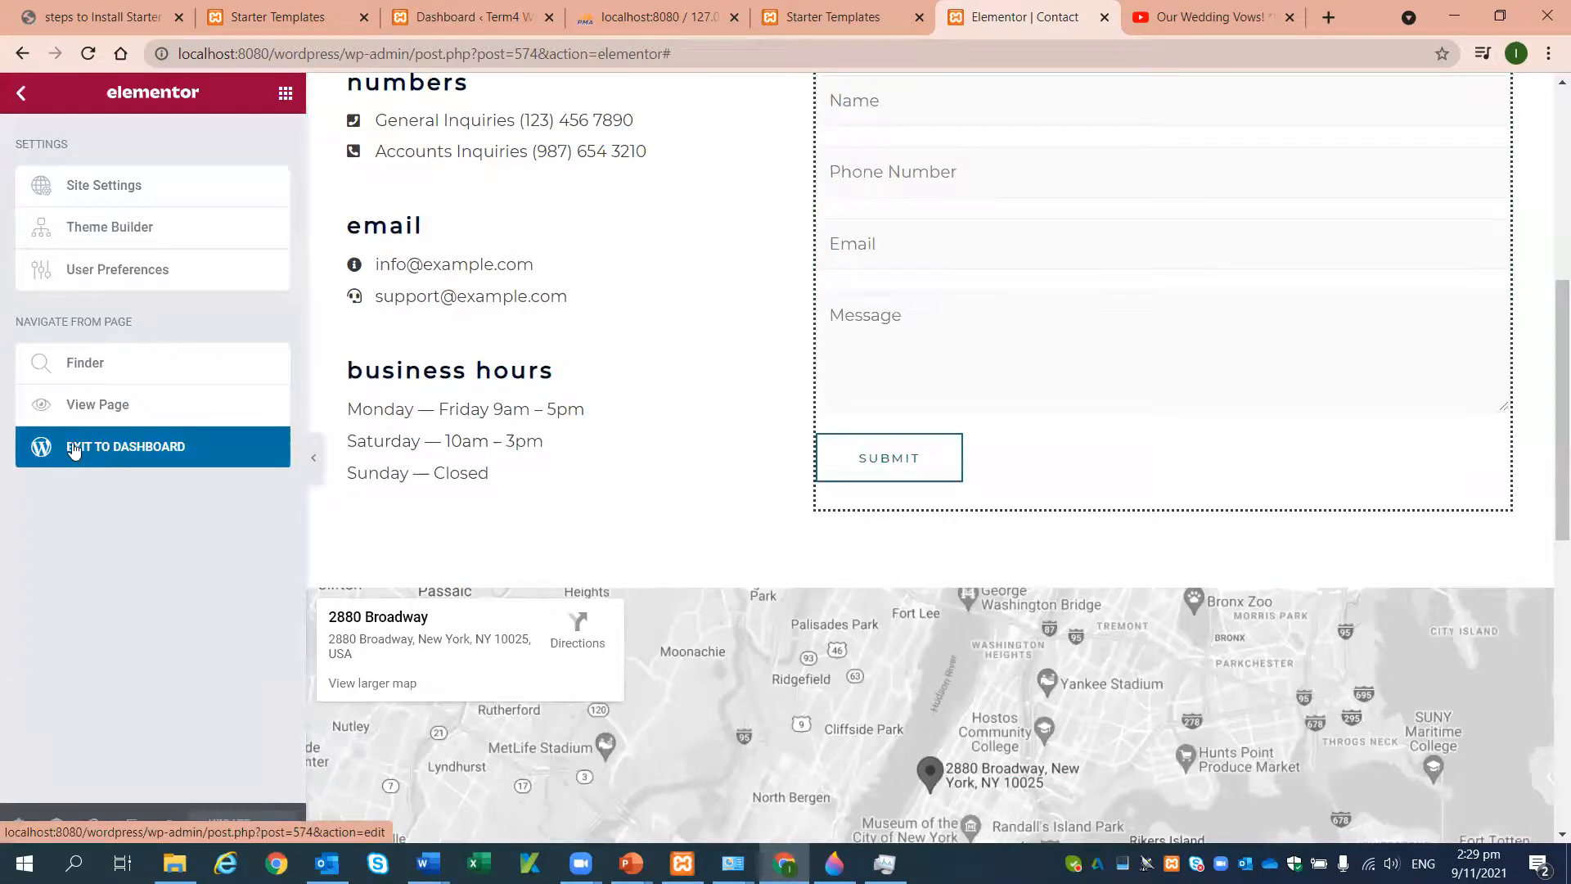
{"action": "left_click", "coordinate": [161, 462]}
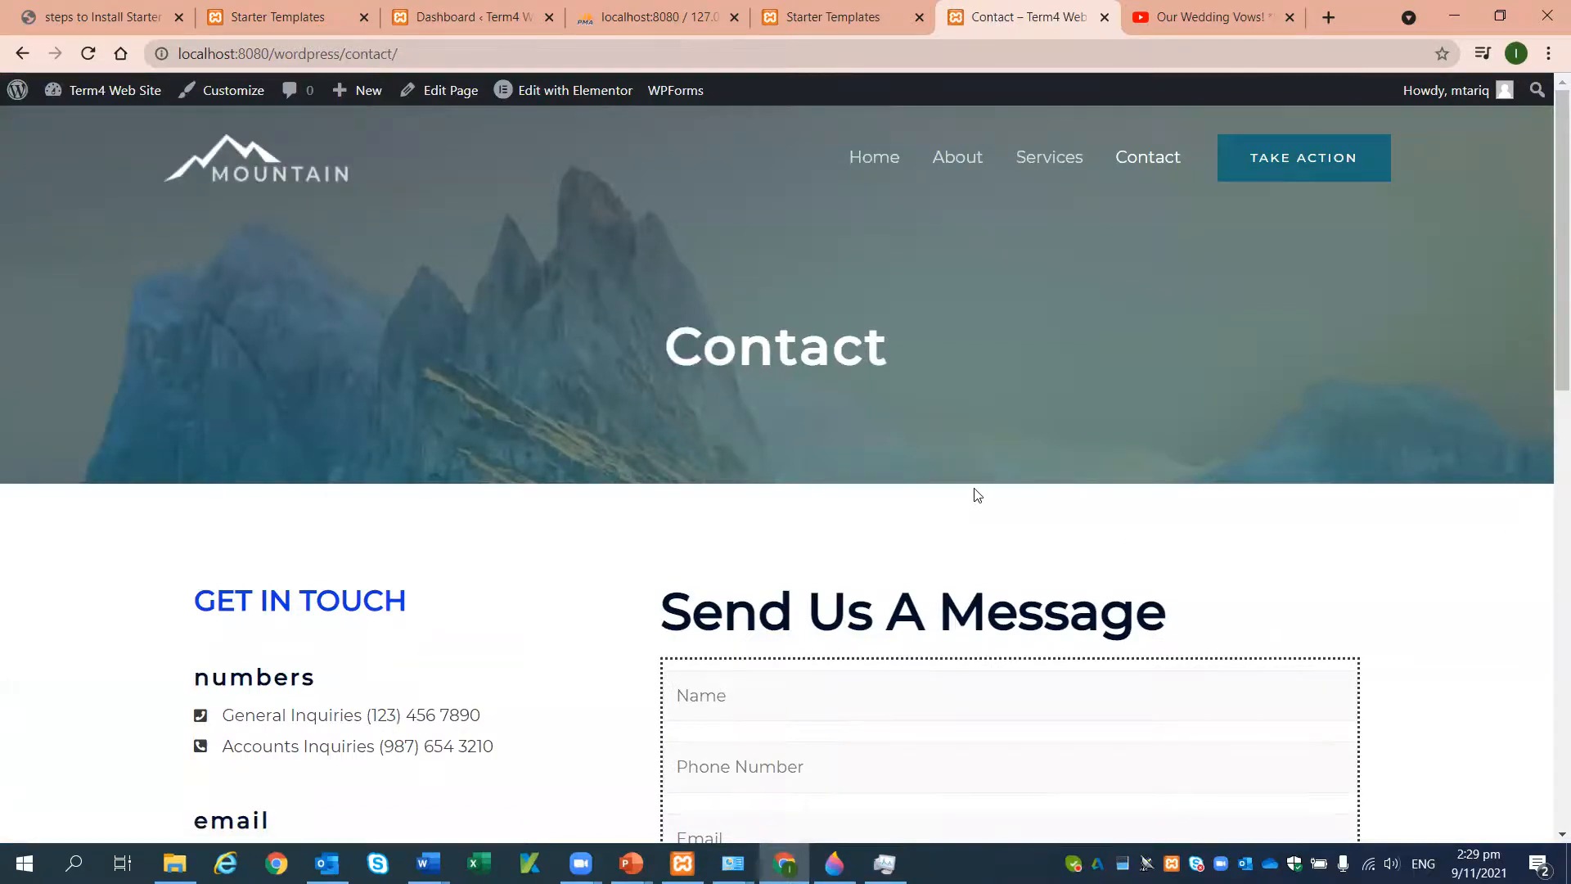
{"action": "scroll", "coordinate": [976, 495], "scroll_direction": "down", "scroll_amount": 6}
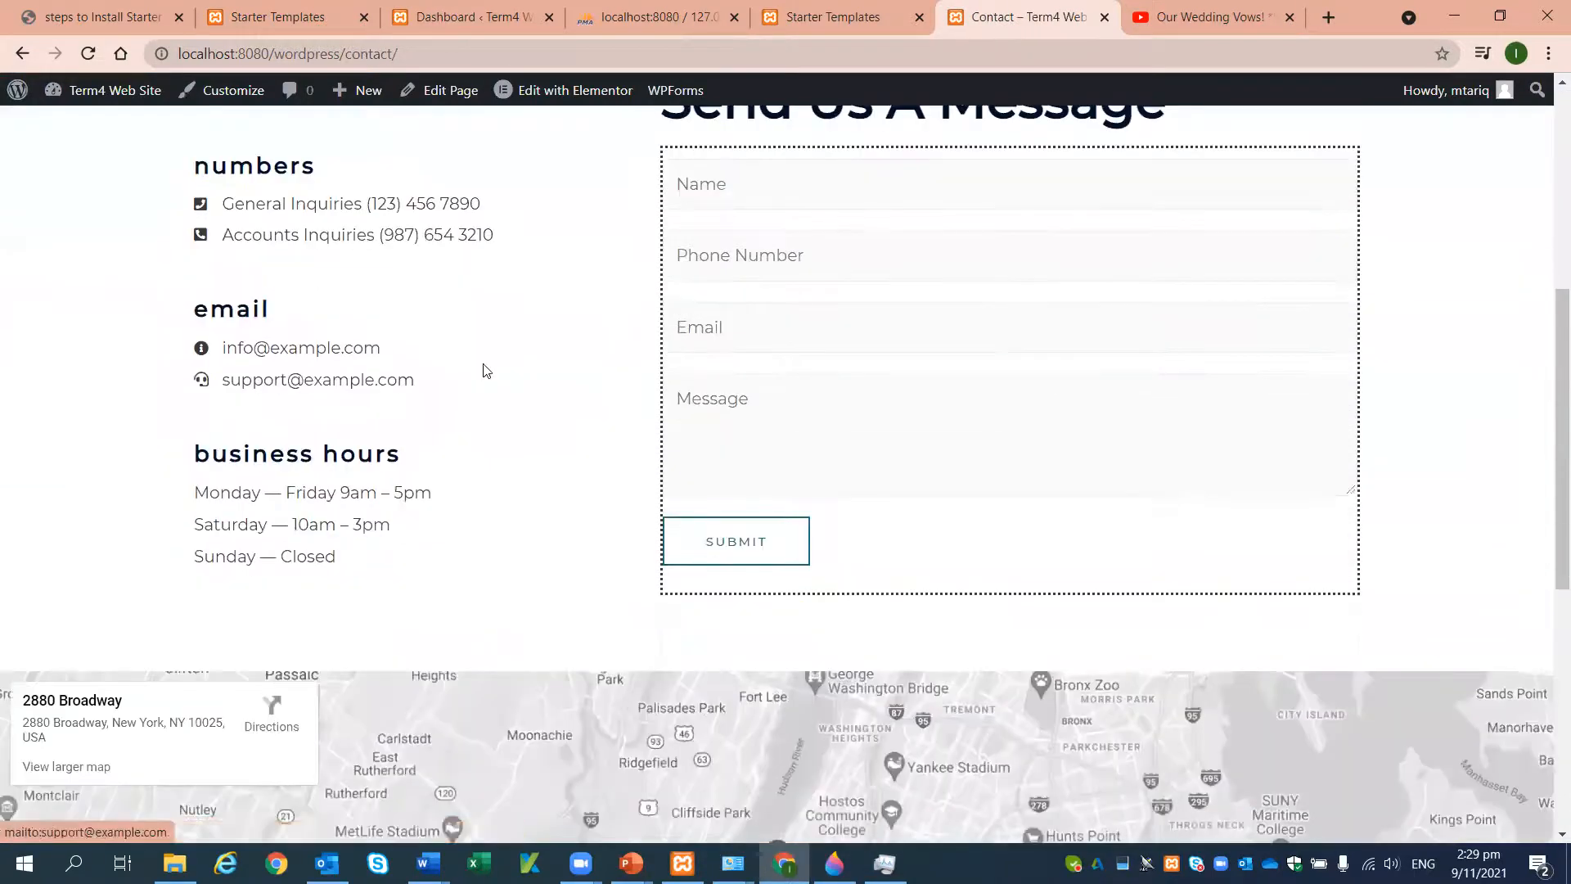
{"action": "scroll", "coordinate": [360, 439], "scroll_direction": "up", "scroll_amount": 3}
{"action": "scroll", "coordinate": [947, 484], "scroll_direction": "down", "scroll_amount": 9}
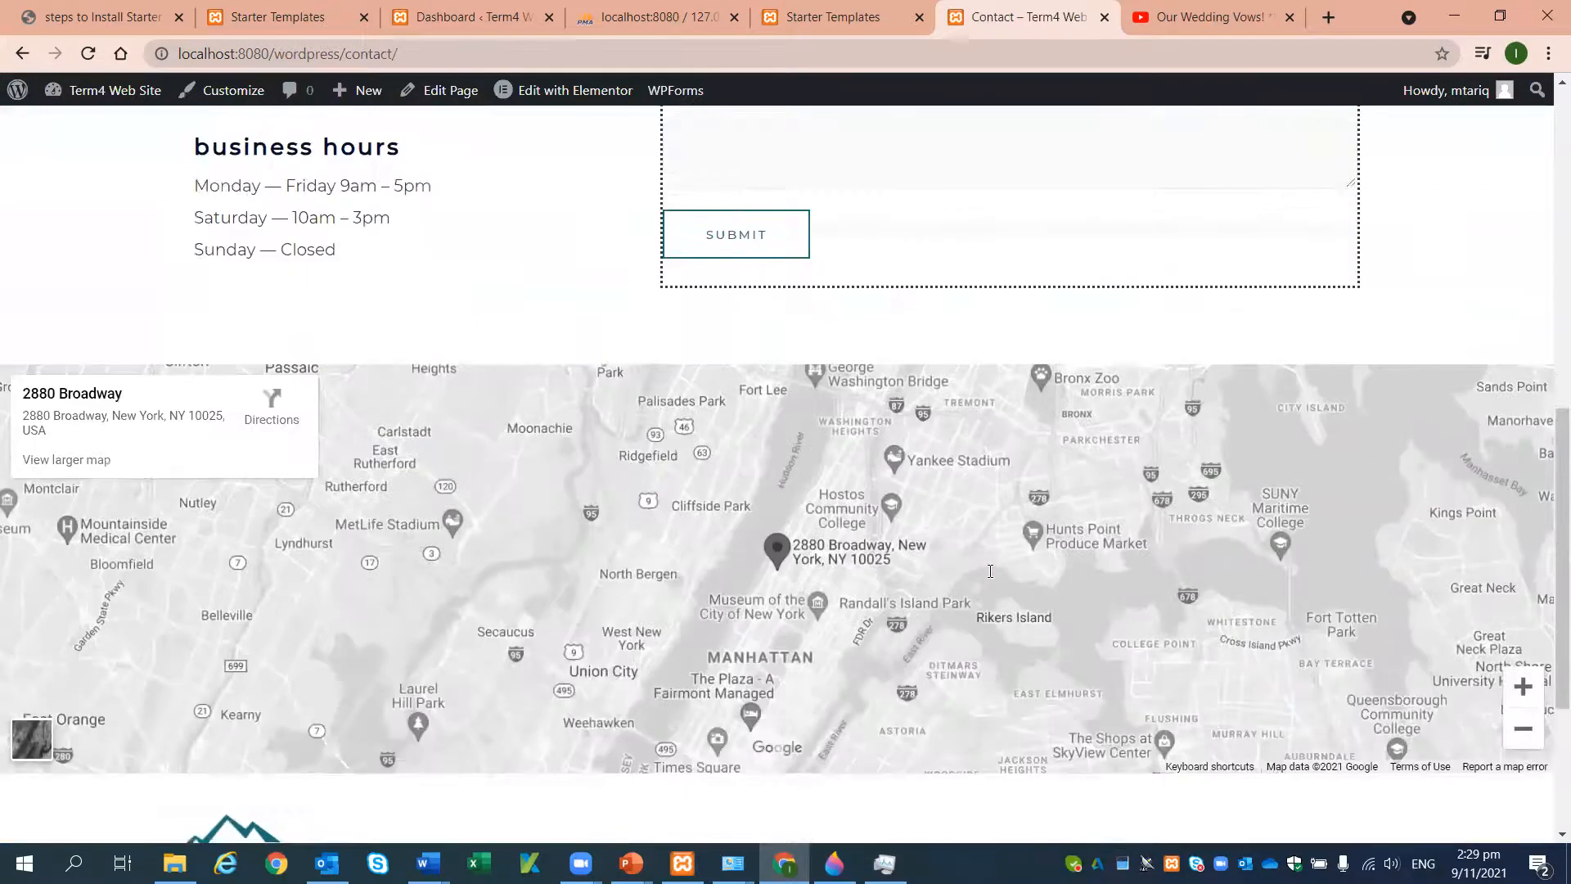
{"action": "scroll", "coordinate": [1100, 663], "scroll_direction": "up", "scroll_amount": 11}
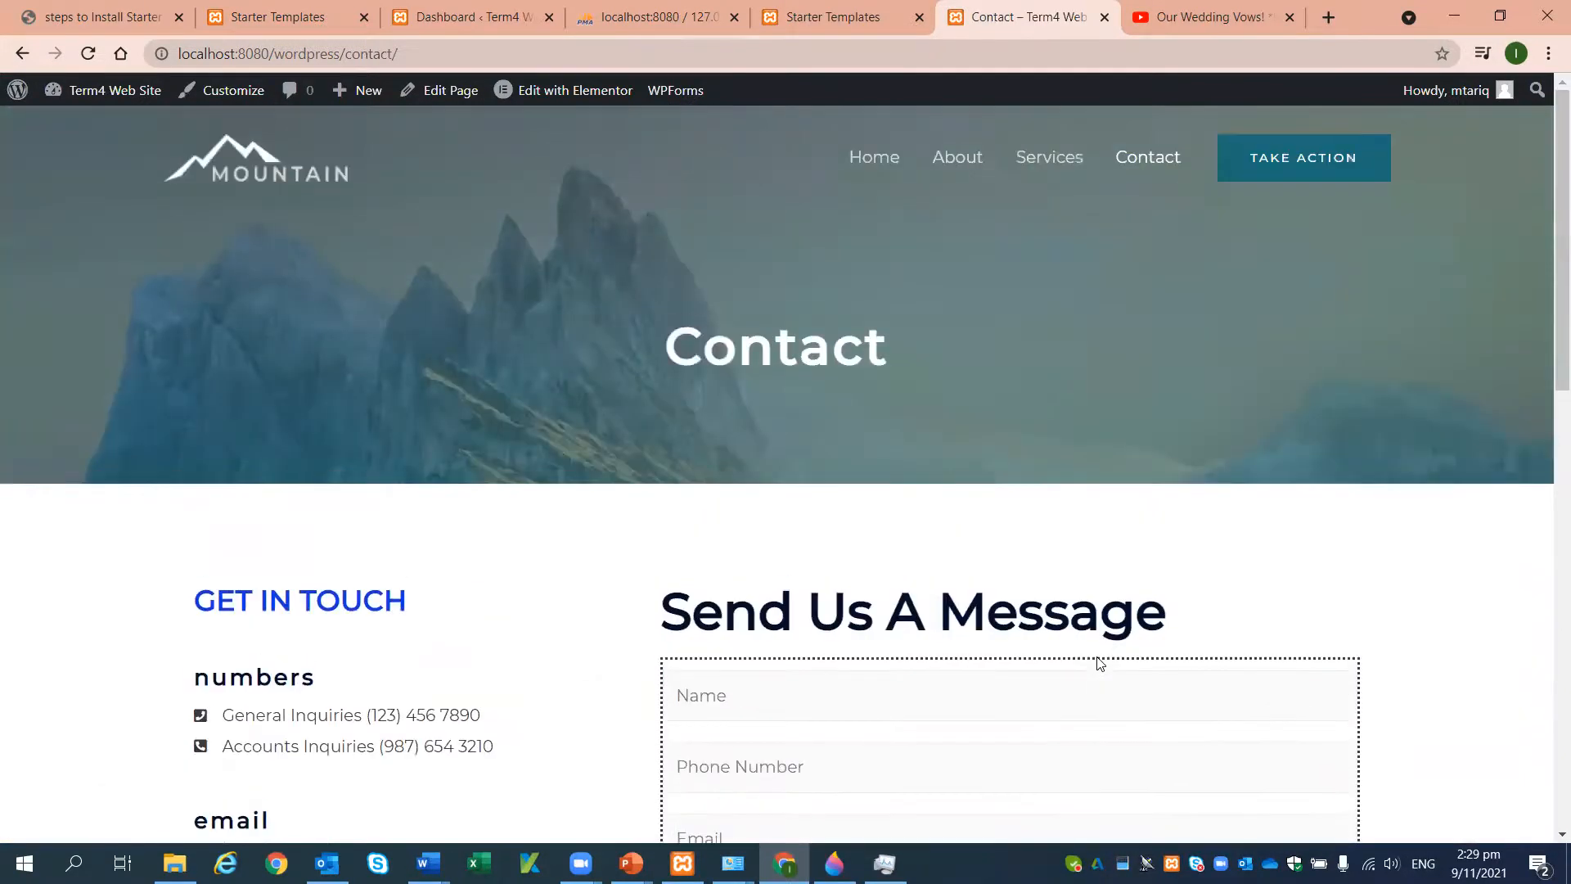
- Reopen the Contact page in the Elementor editor
{"action": "left_click", "coordinate": [583, 96]}
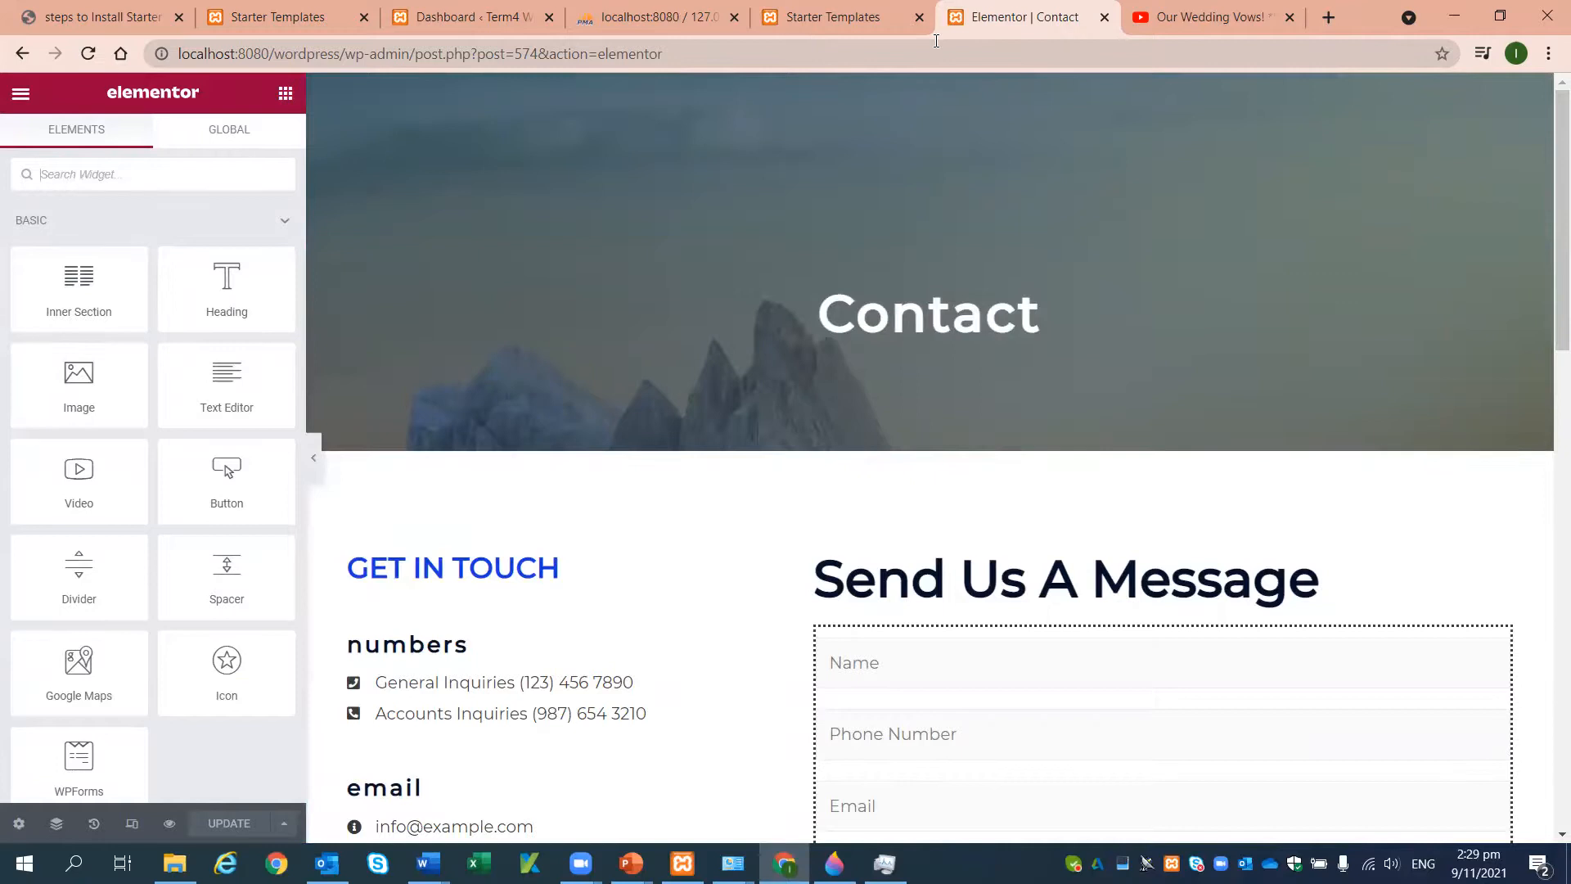
{"action": "left_click", "coordinate": [804, 67]}
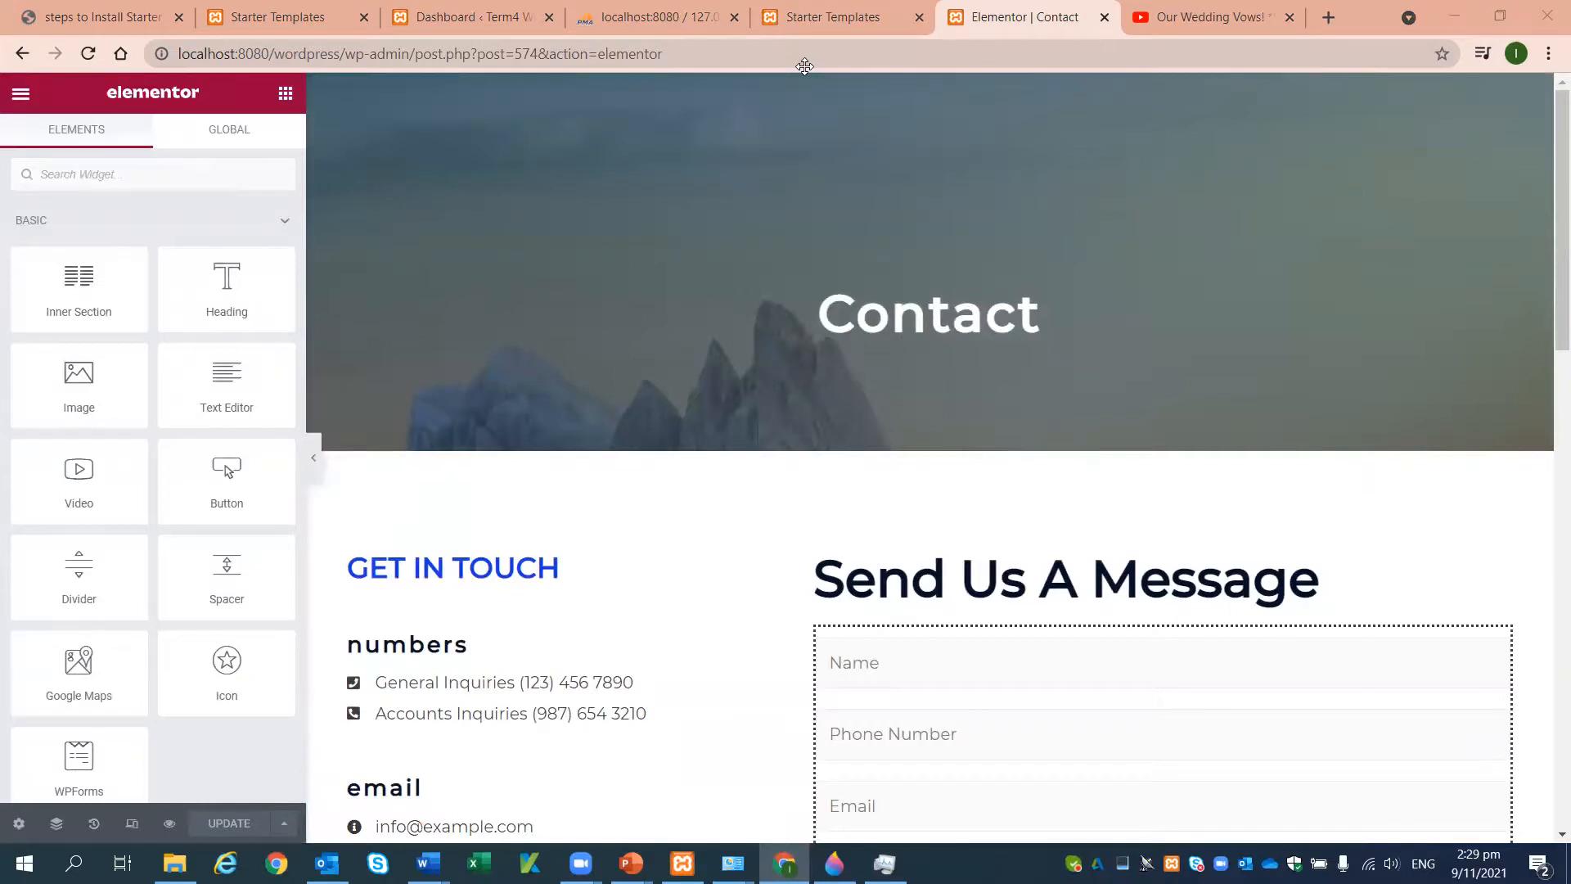